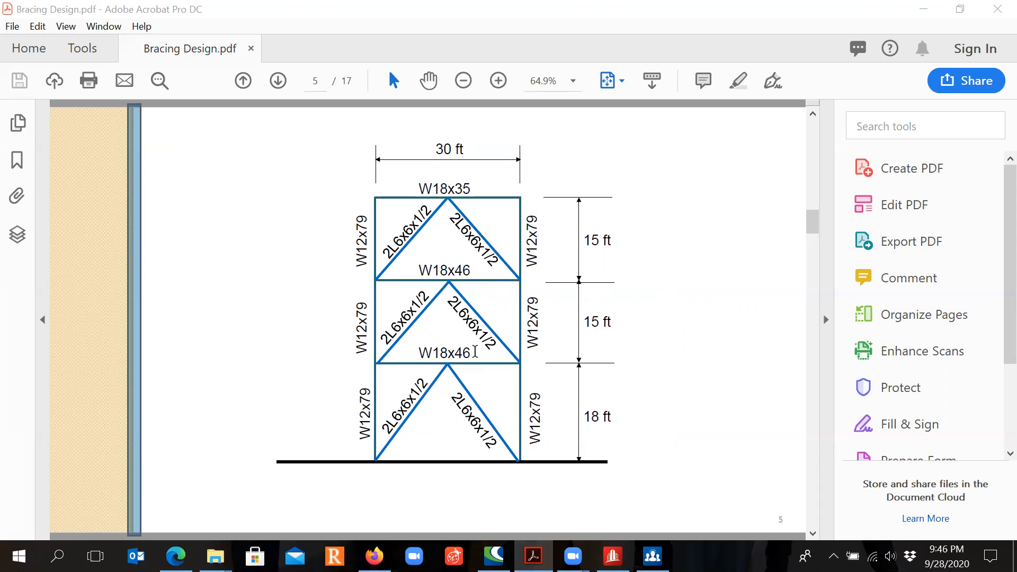
Examine the dead, snow, live, wind and seismic load diagrams of the 30 ft wide chevron-braced frame
scroll(475, 352, down, 1)
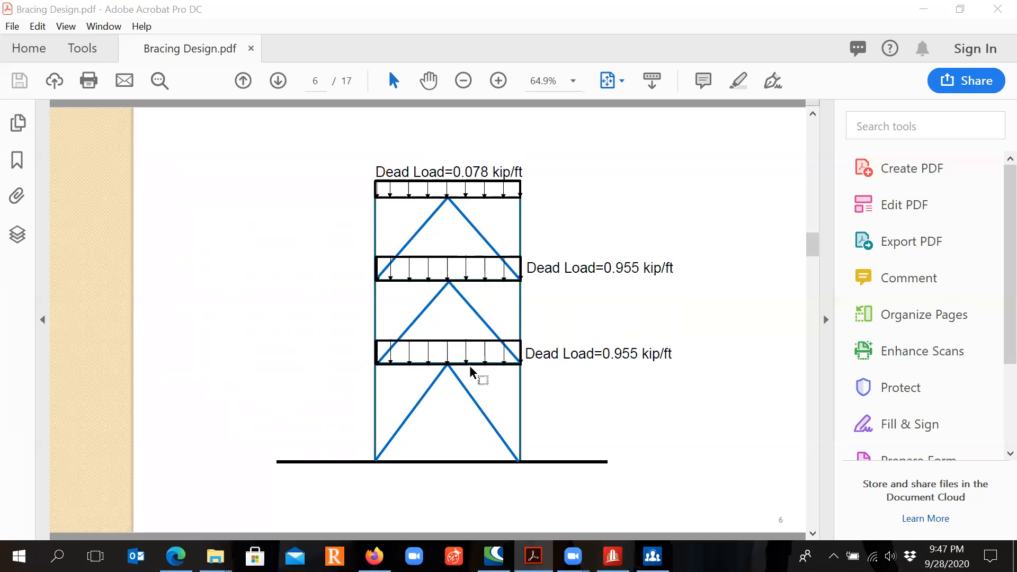
scroll(470, 365, down, 1)
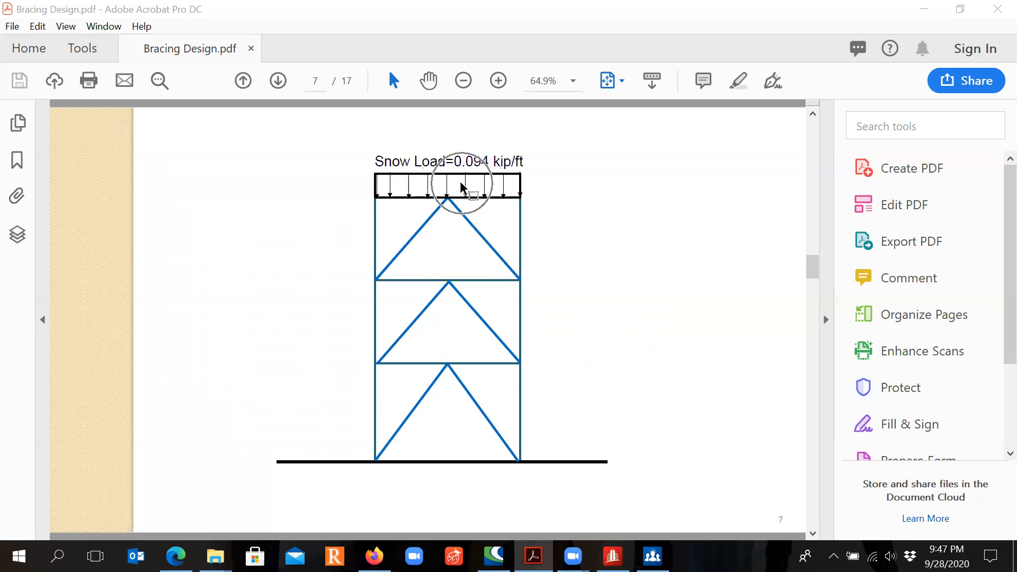
scroll(460, 181, down, 1)
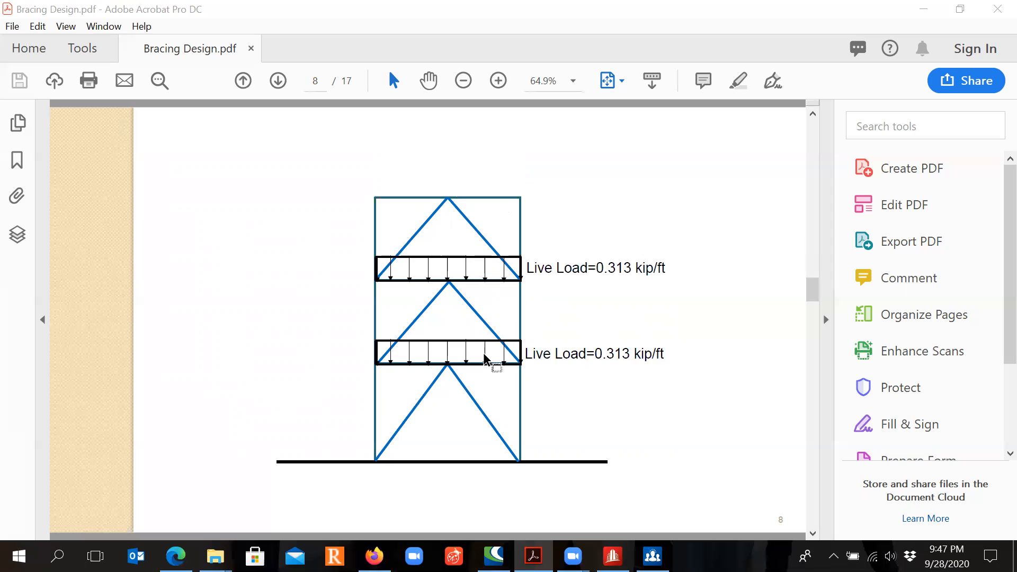
scroll(485, 358, down, 1)
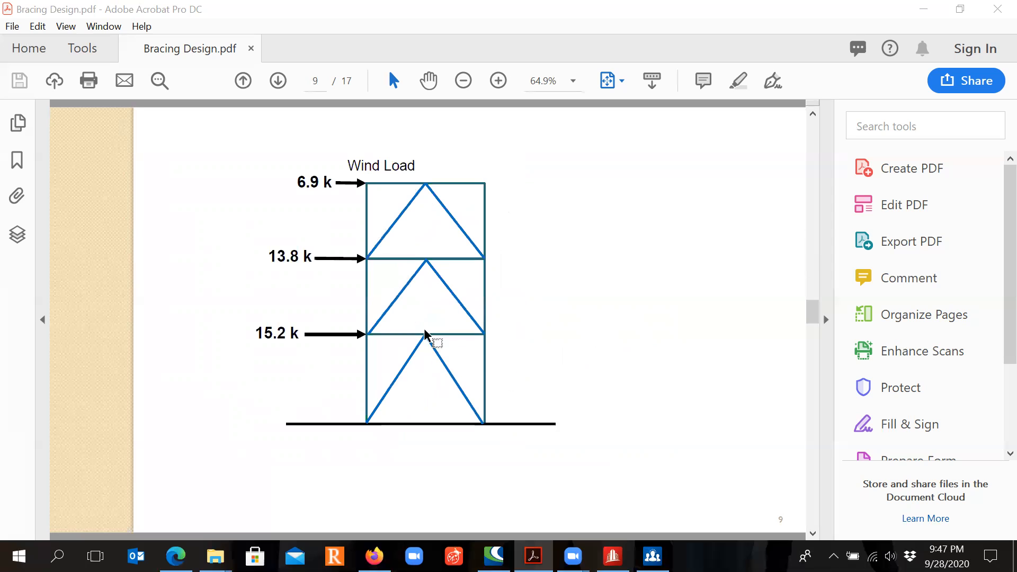
click(353, 182)
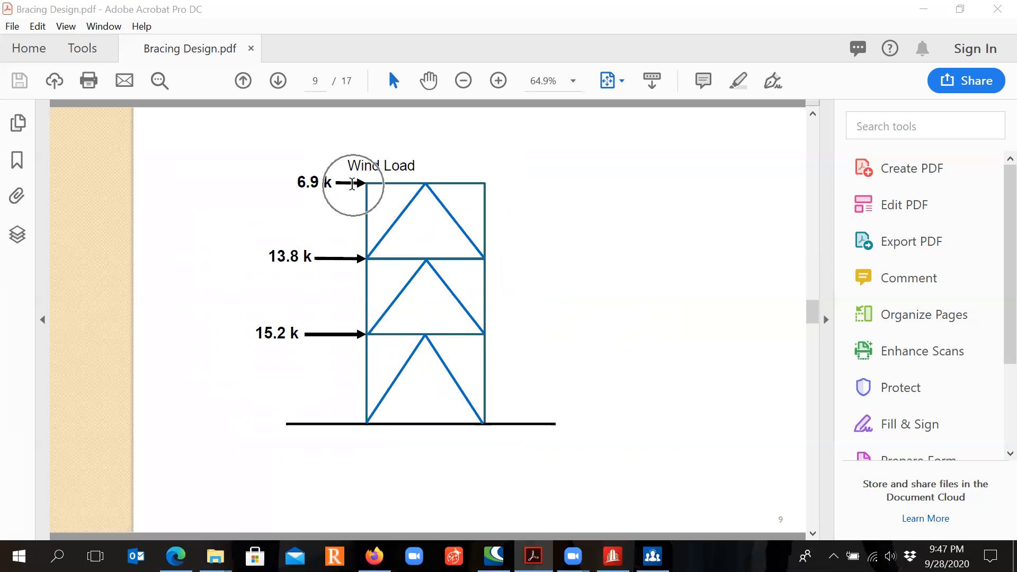
click(309, 270)
click(303, 350)
scroll(351, 383, down, 1)
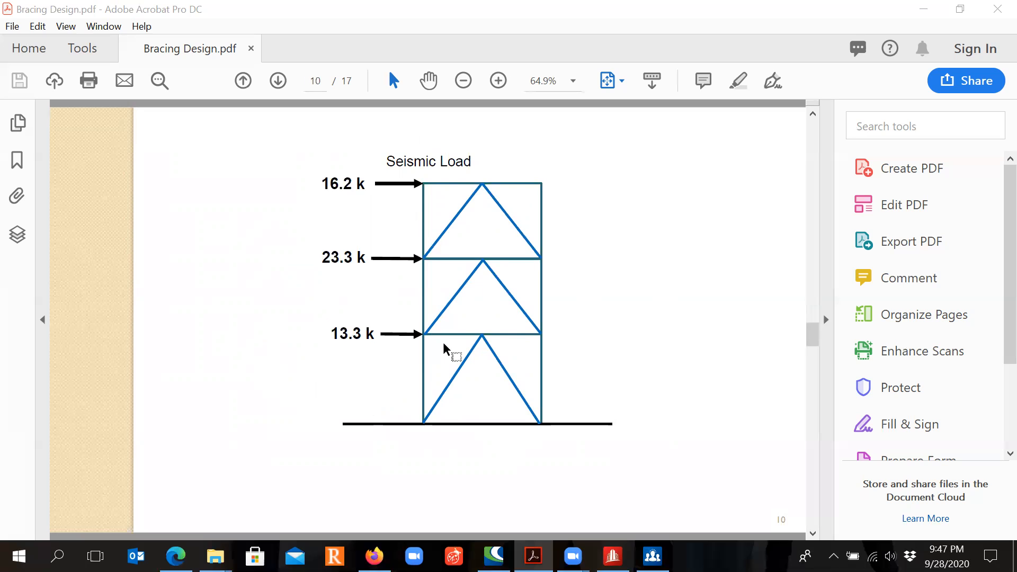
Examine the member sizes and the dead, snow, live, wind and seismic load diagrams of the 25 ft wide X-braced frame
scroll(444, 345, down, 2)
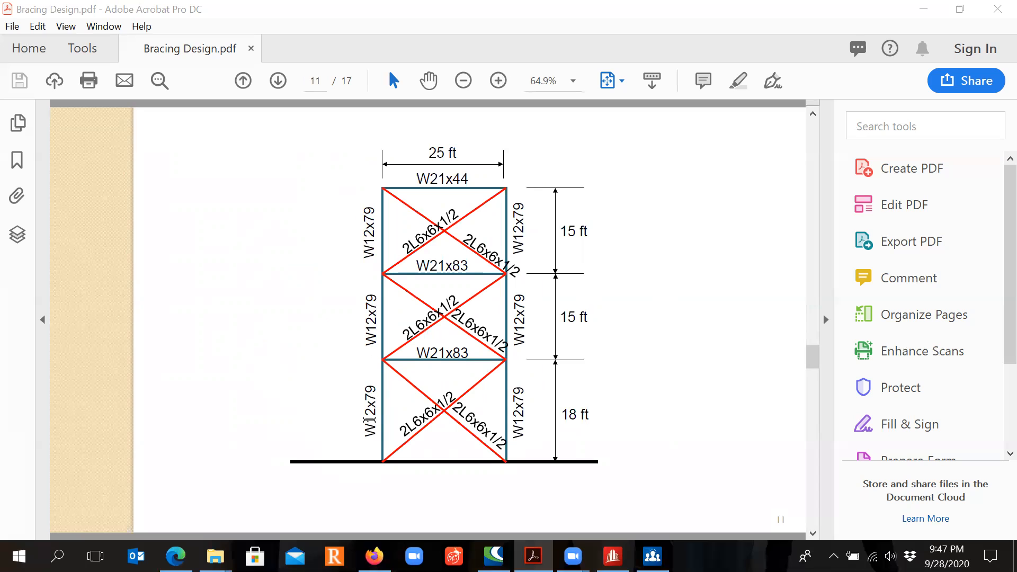
click(440, 359)
click(442, 178)
click(418, 248)
scroll(462, 281, down, 1)
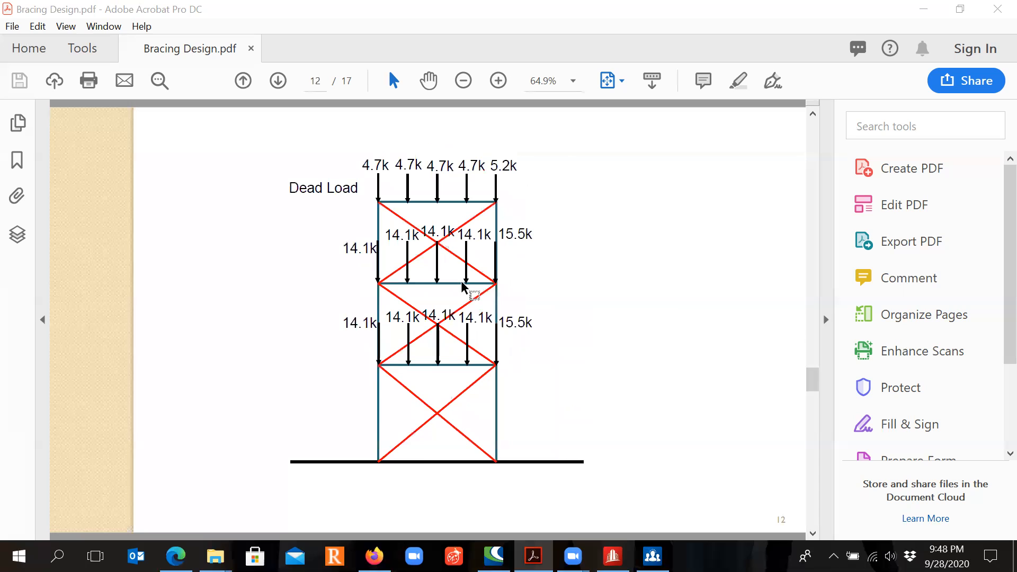
click(392, 201)
click(381, 198)
scroll(545, 327, down, 1)
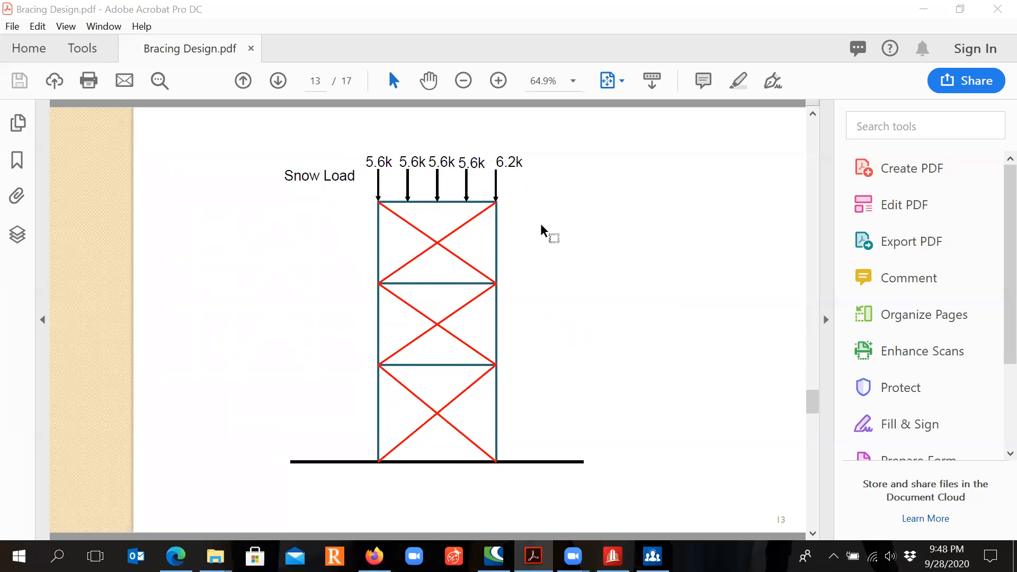
scroll(541, 224, down, 1)
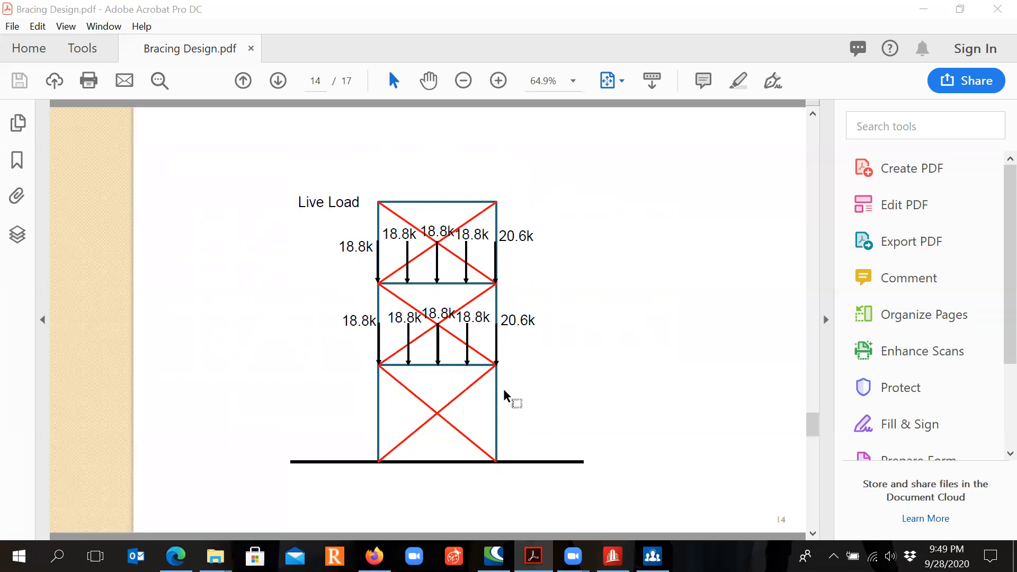
scroll(505, 393, down, 1)
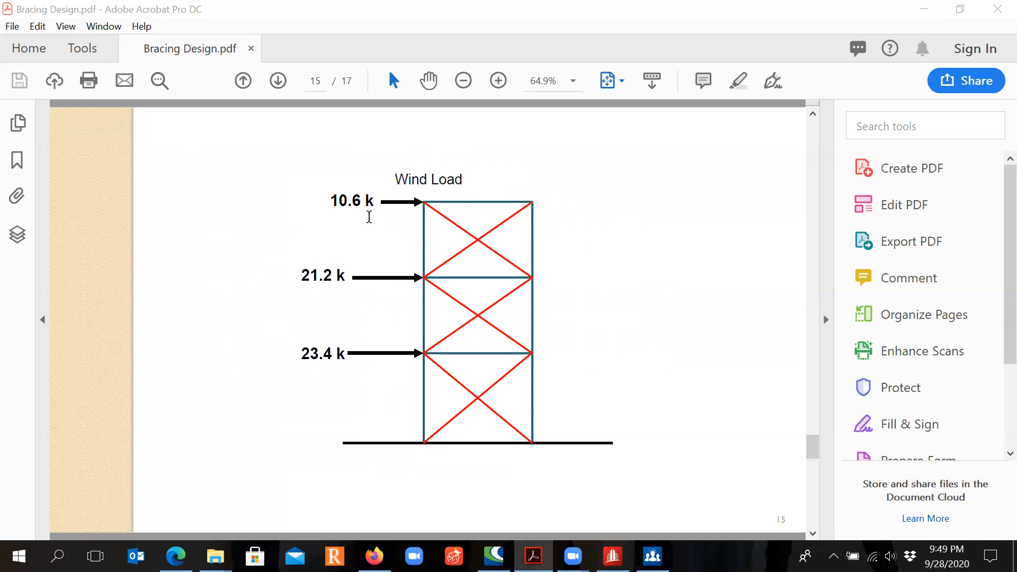
scroll(369, 222, down, 1)
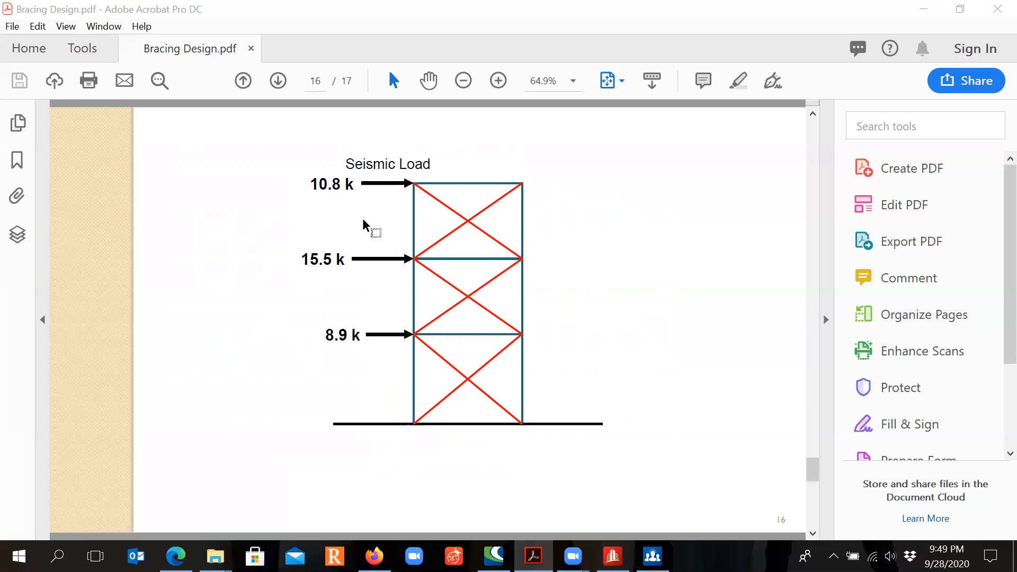
Review the ASCE 7 LRFD basic load combinations and return to the dimensioned chevron-braced frame diagram
key(Page_Down)
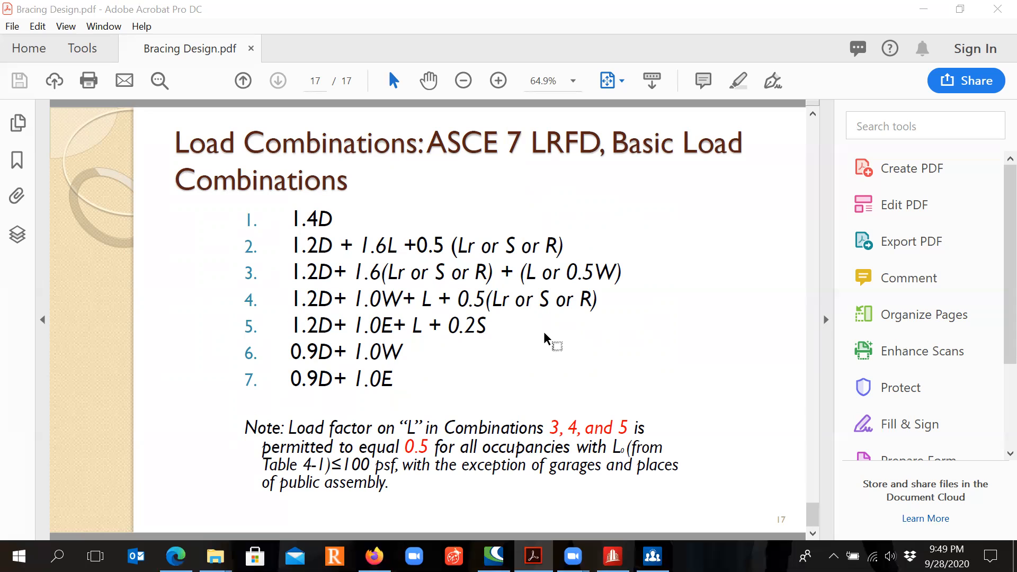
scroll(545, 333, up, 3)
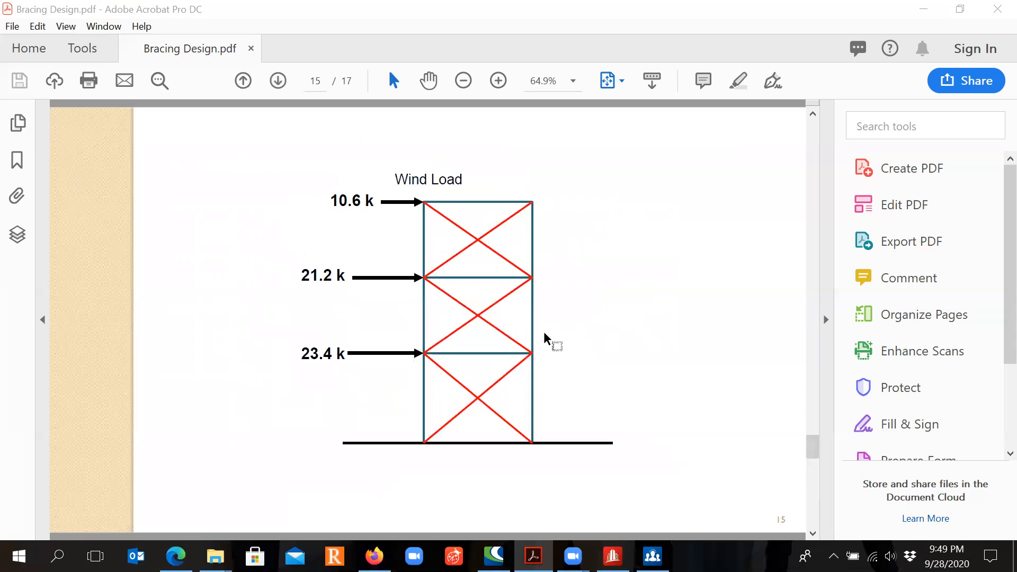
scroll(545, 332, up, 6)
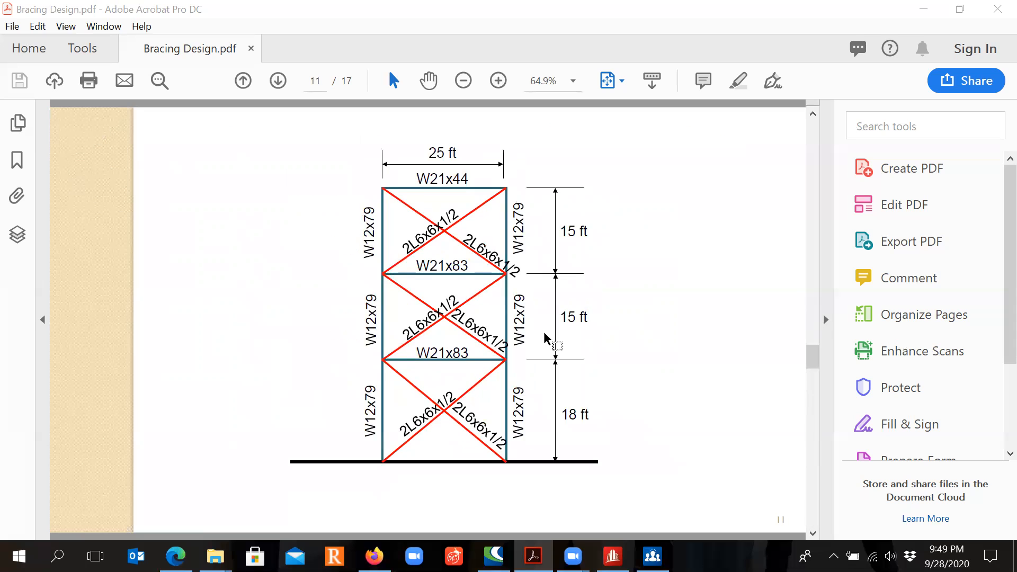
scroll(545, 332, up, 3)
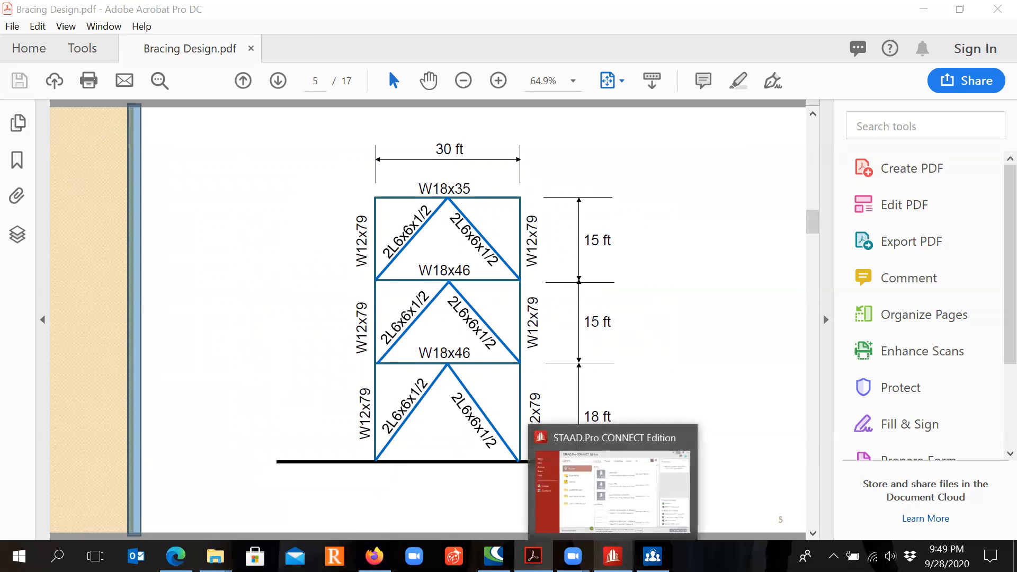
Switch to STAAD.Pro and confirm English as the base unit in the application configuration
click(613, 556)
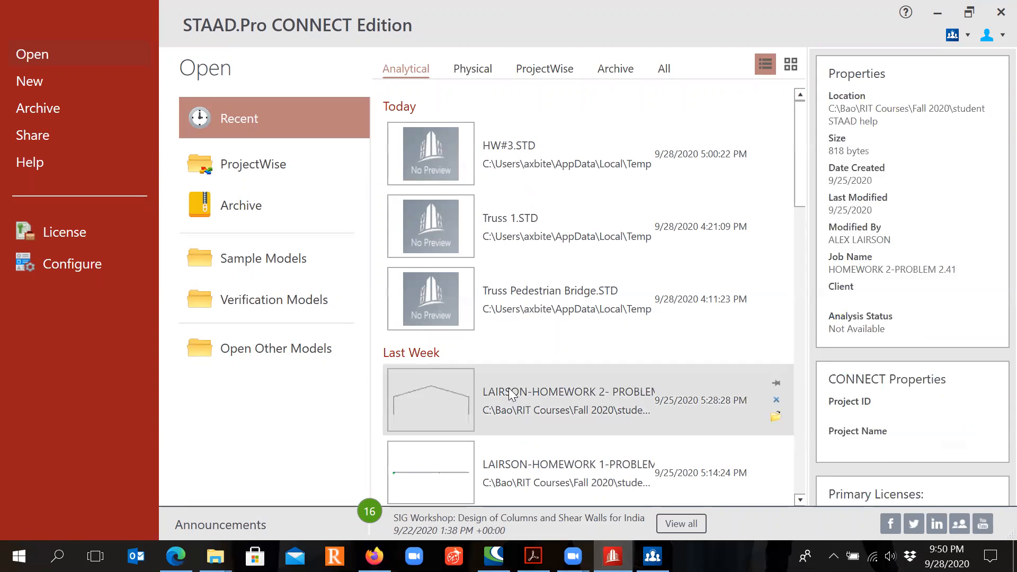
click(87, 267)
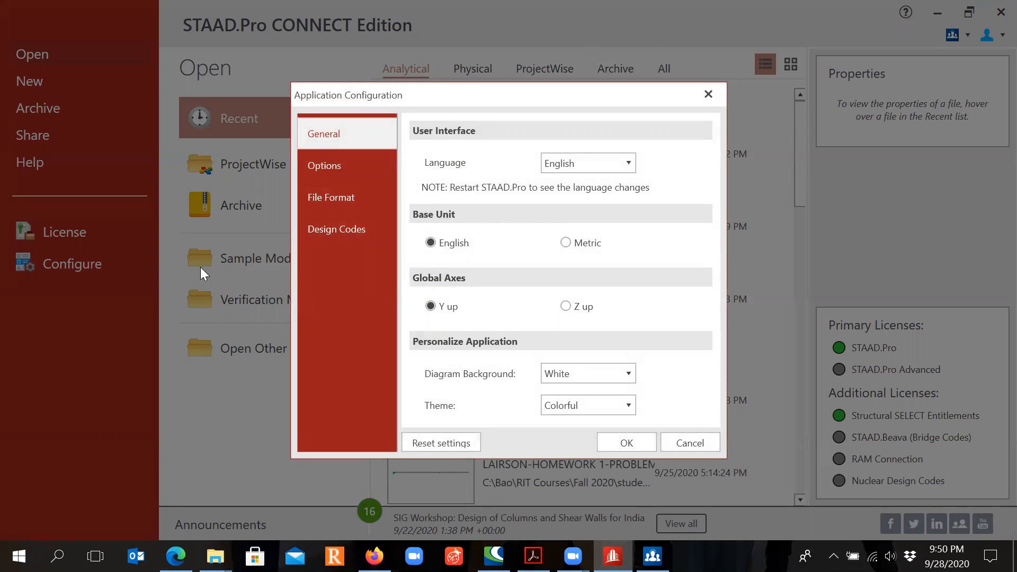
click(456, 249)
click(452, 251)
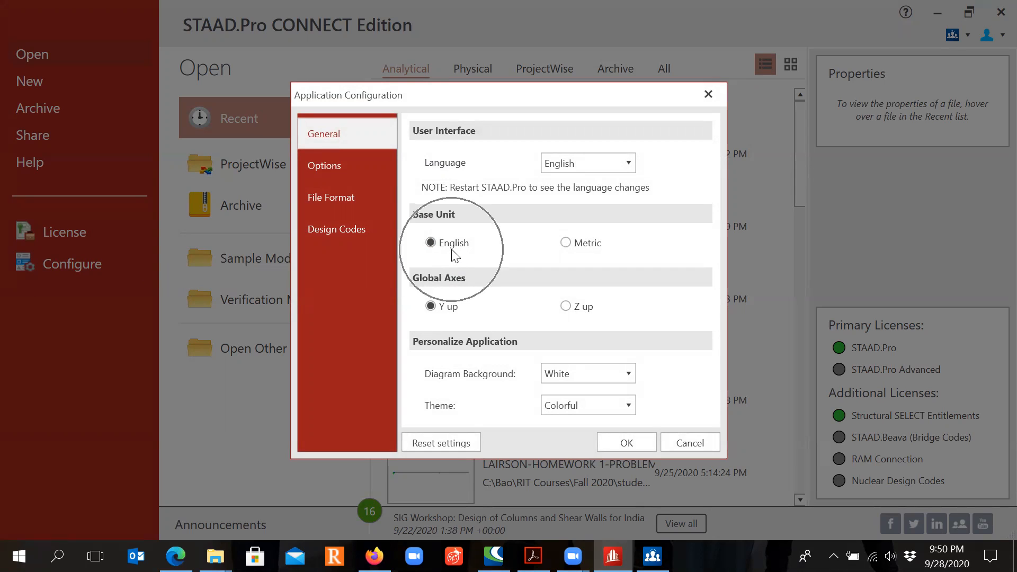
click(623, 444)
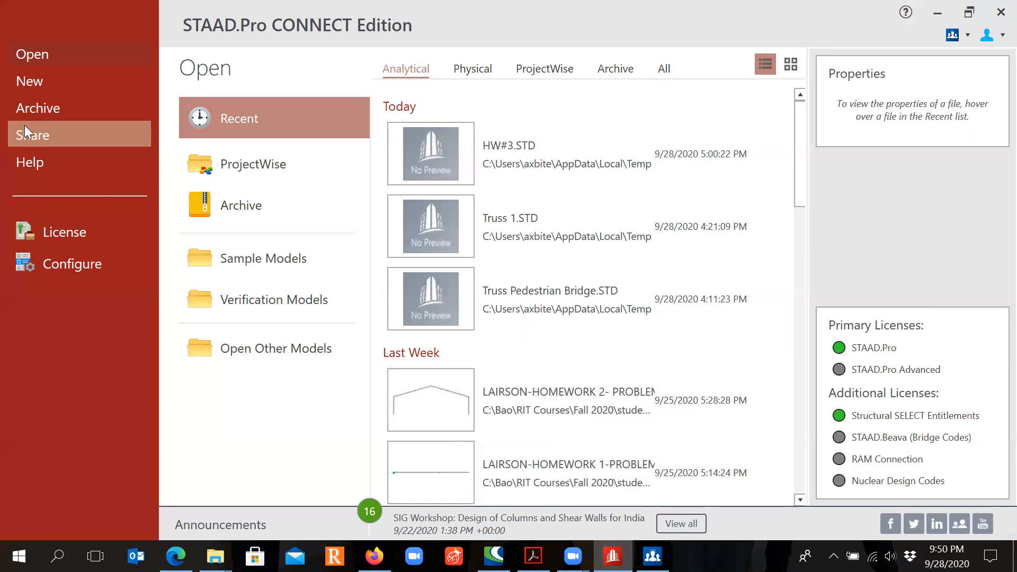
Start a new analytical model and name its file "x-direction brace"
click(31, 85)
drag(535, 149, 434, 151)
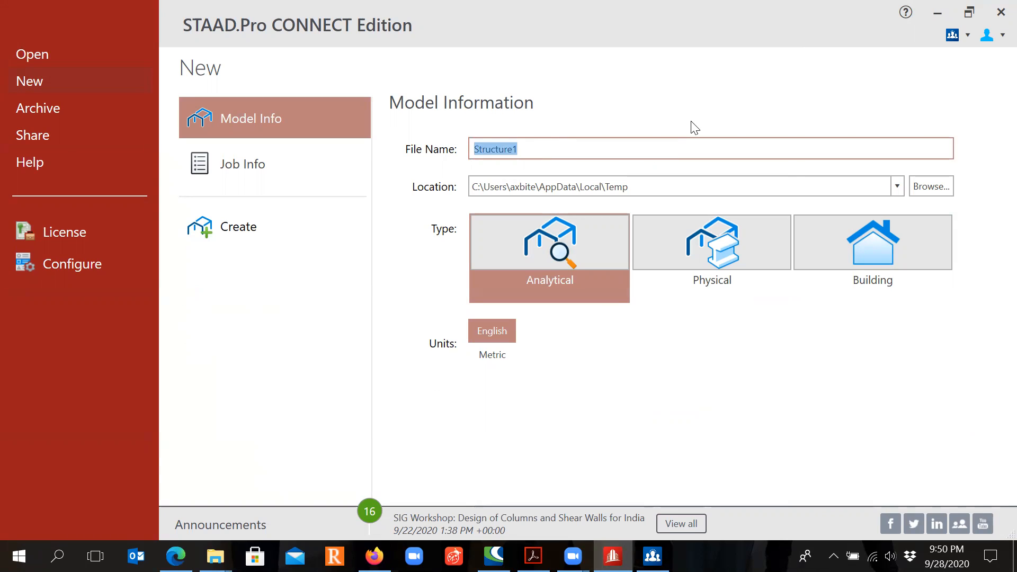
text(x)
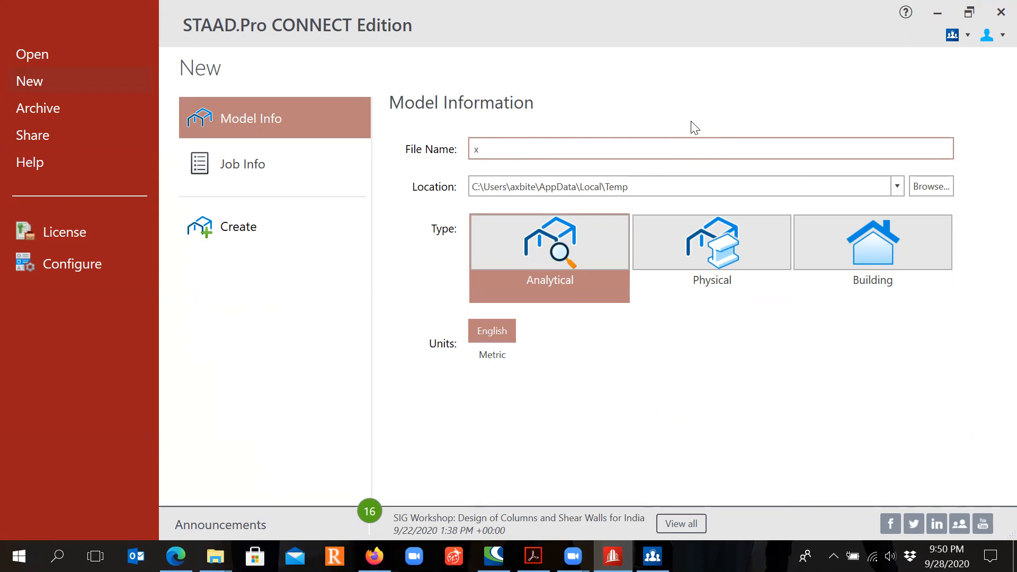
text(-direction brace)
Set the new model's location to the X-Direction folder inside RIT Courses\Fall 2020\CVET-431-2020\Brace STAAD
click(923, 183)
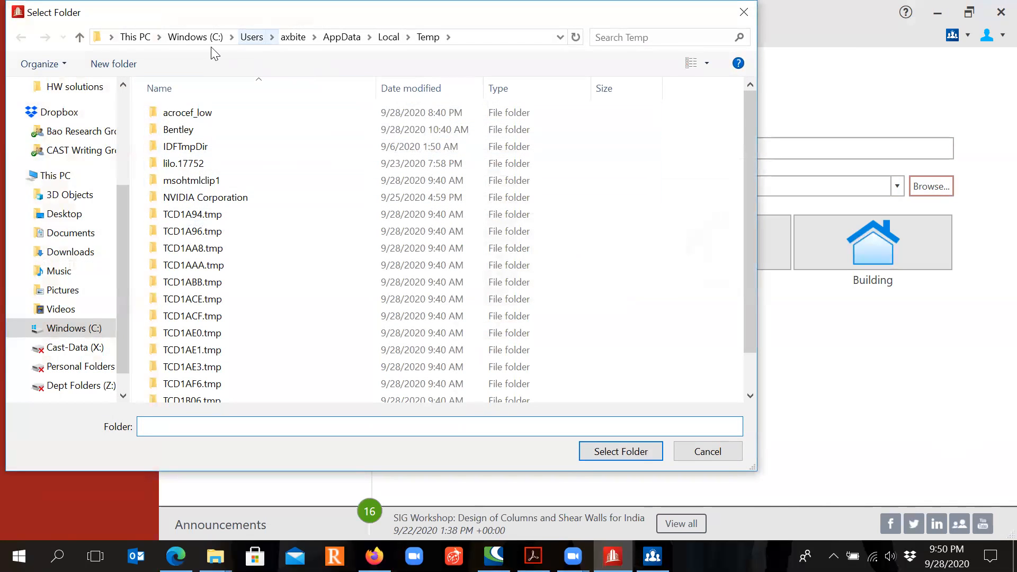
click(195, 36)
double_click(201, 112)
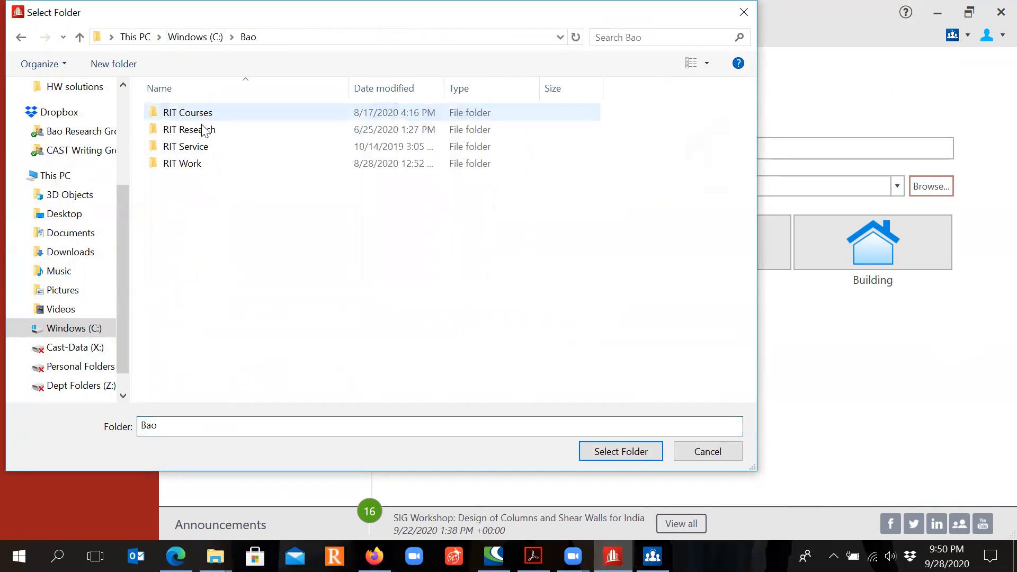
double_click(229, 112)
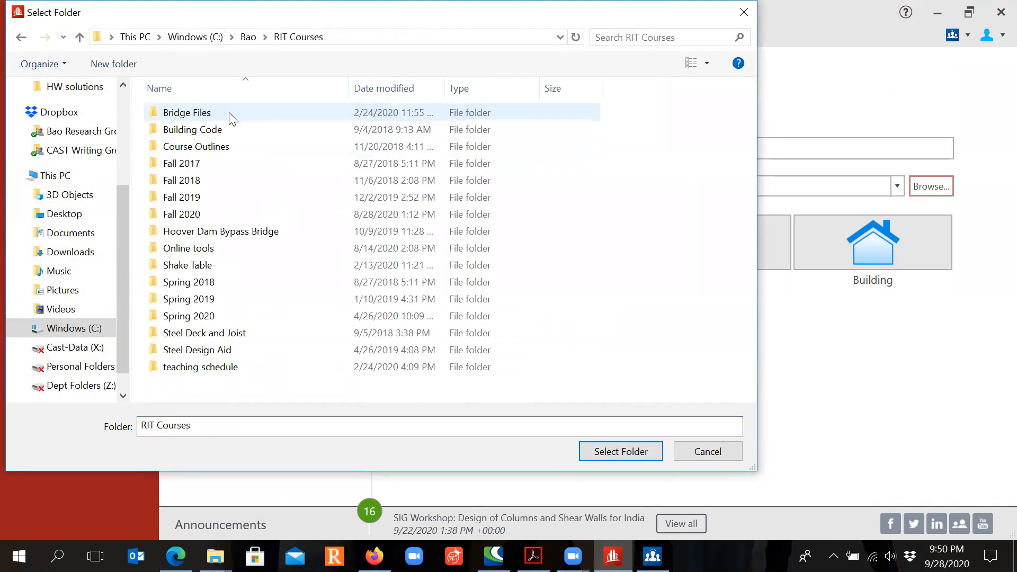
double_click(219, 216)
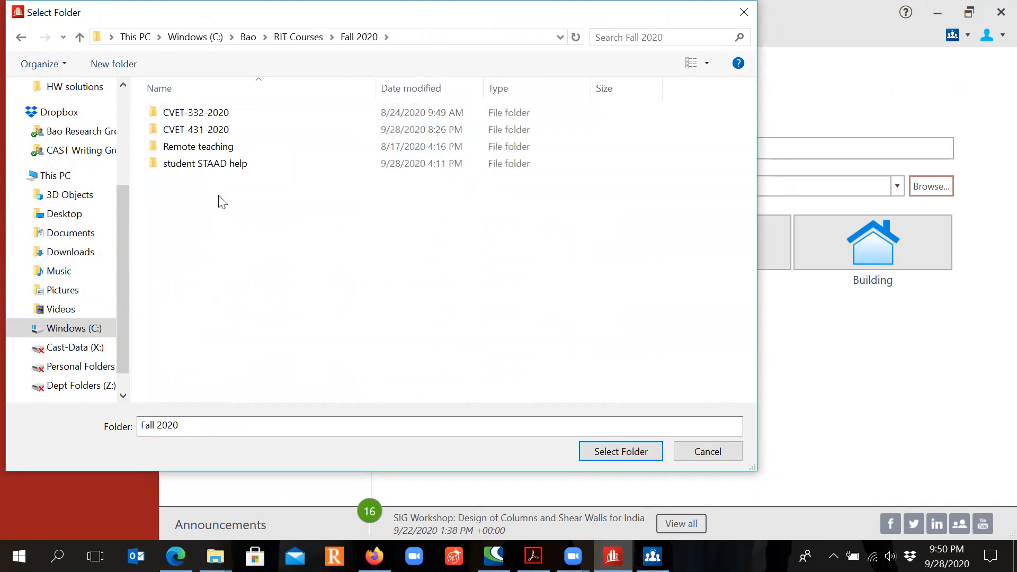
double_click(238, 129)
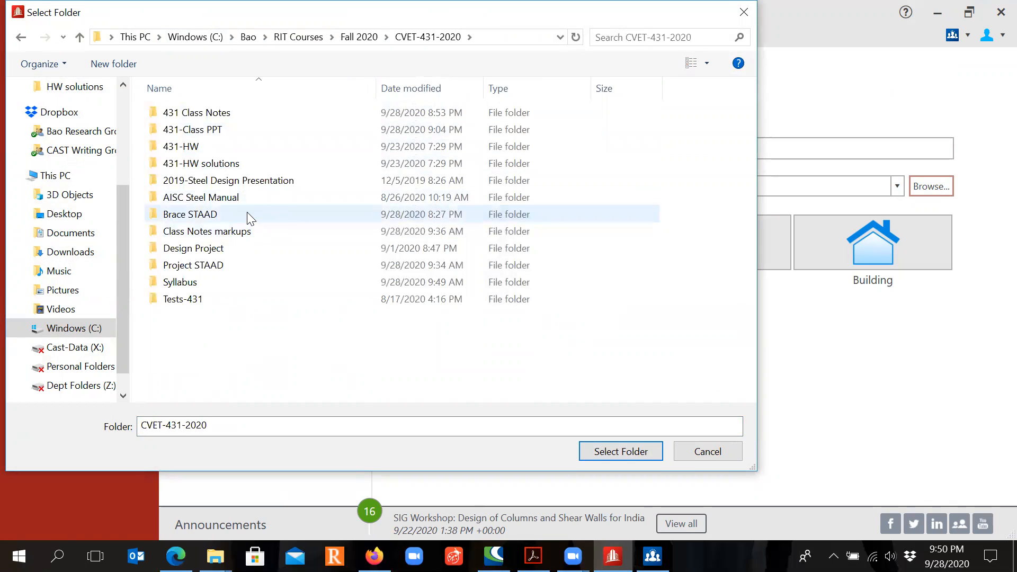
double_click(250, 217)
click(245, 114)
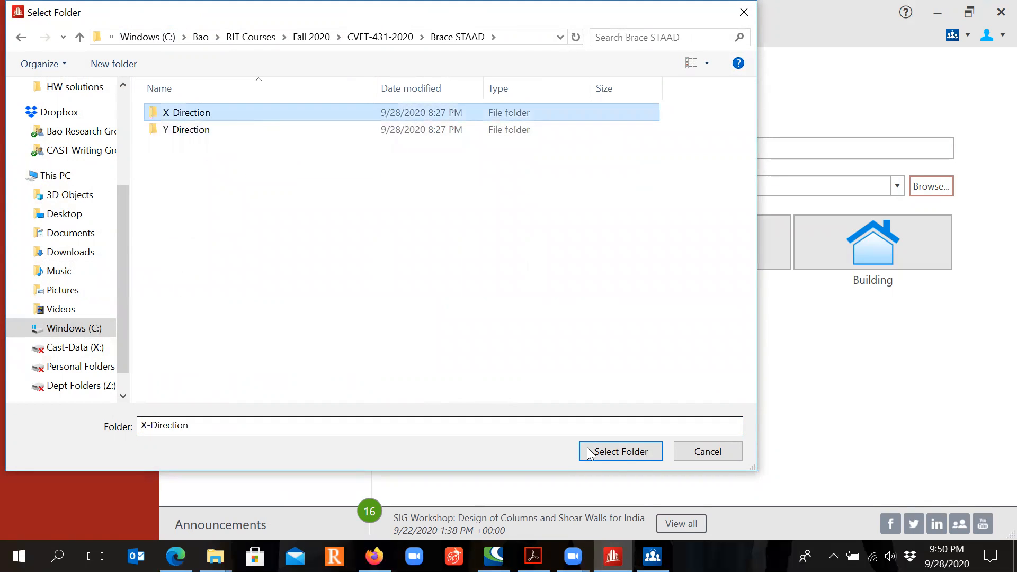
click(618, 450)
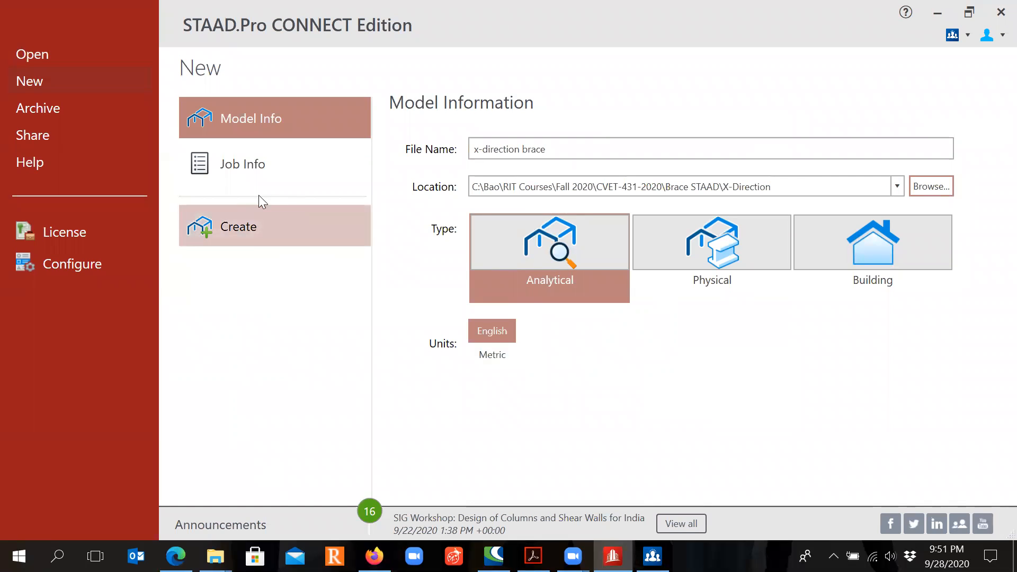
In the job information, set the job name to "Brace design-X direction class example" and the client to "RIT"
click(247, 164)
click(539, 148)
text(Brac)
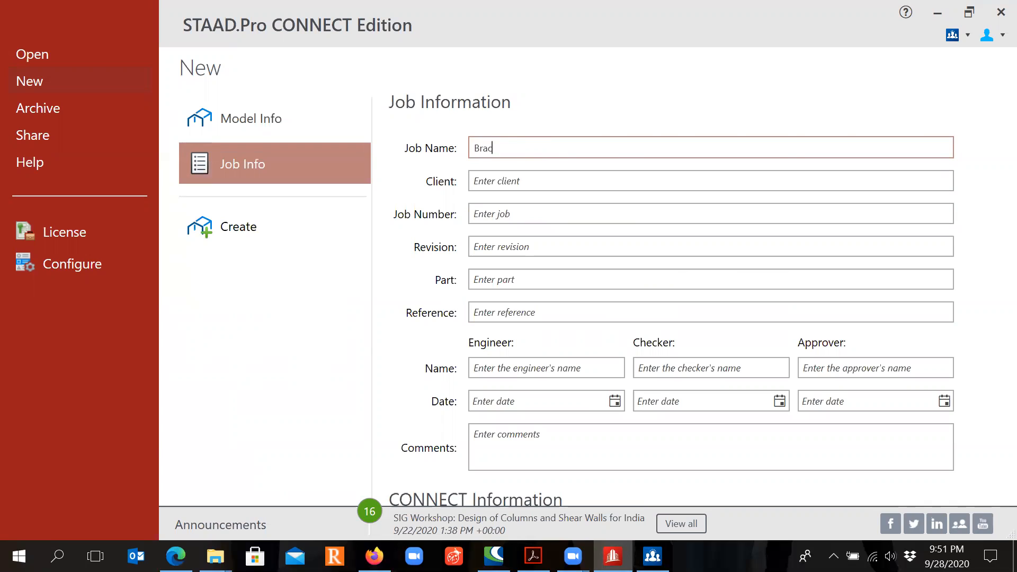
text(e design-X direction class example)
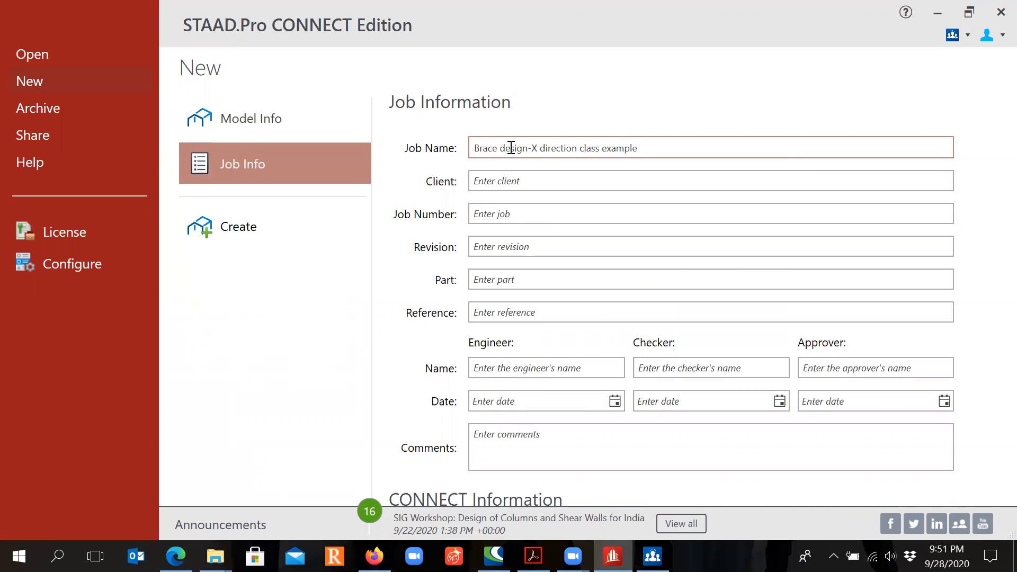
click(534, 183)
text(RIT)
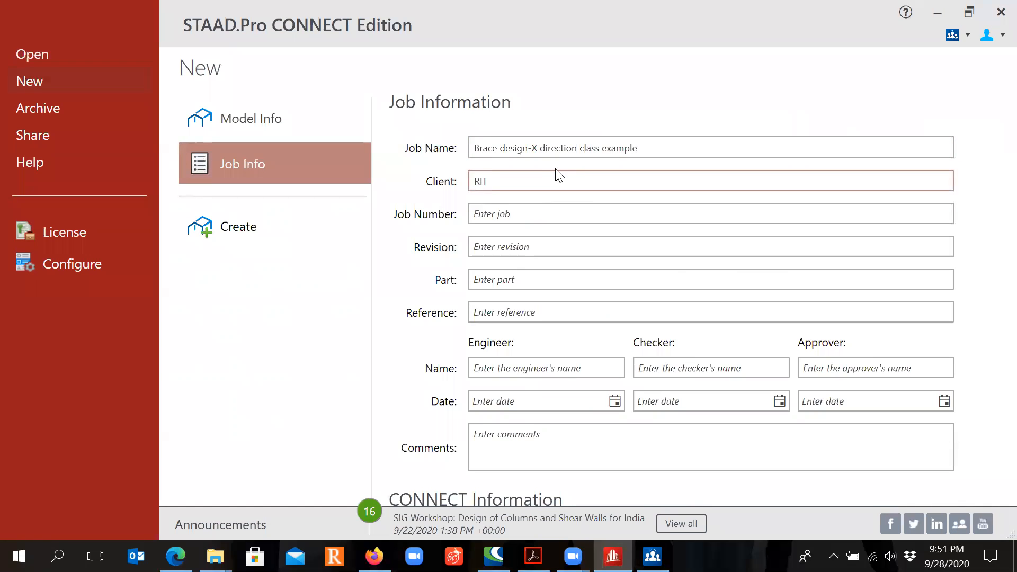
Set the job number to "CVET-431-01" and the reference to "Wind Load and seismic load class examples"
click(536, 213)
text(C)
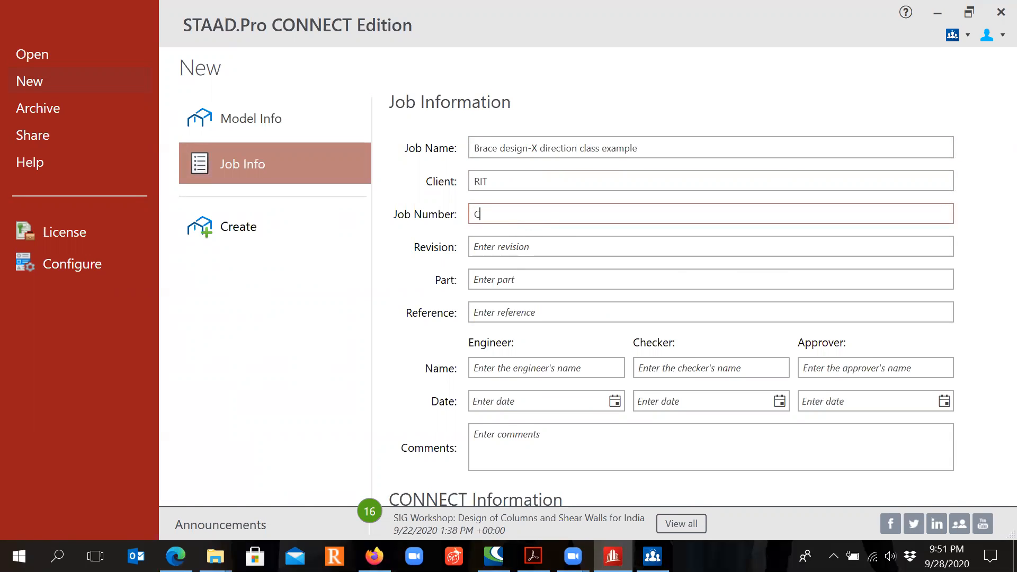
text(VET-4310)
key(BackSpace)
text(-01)
click(528, 313)
text(Wind Load and )
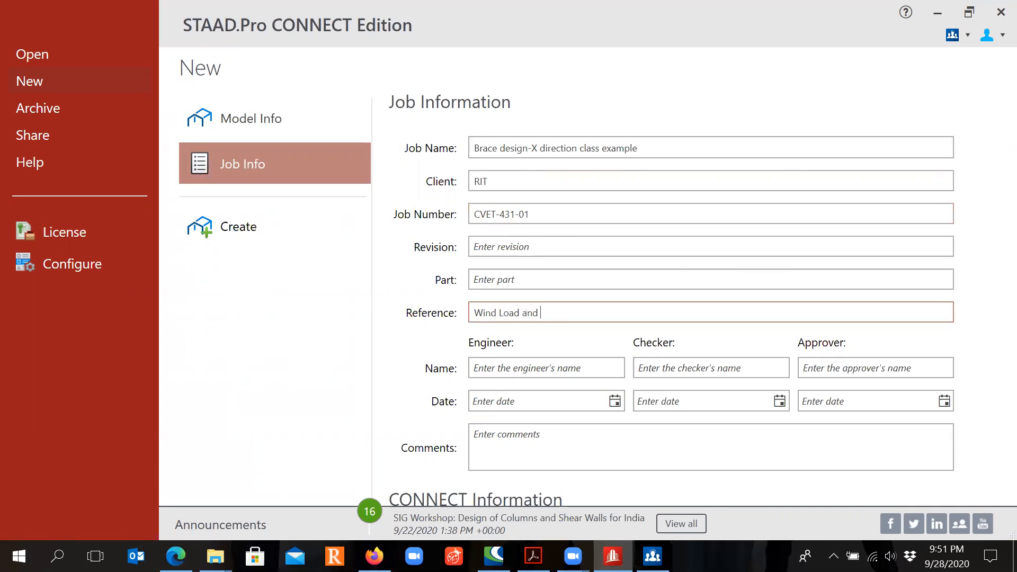
text(seismic load class examples)
Enter the engineer's name in the job information and set the engineer's date to 9/28/2020
click(561, 374)
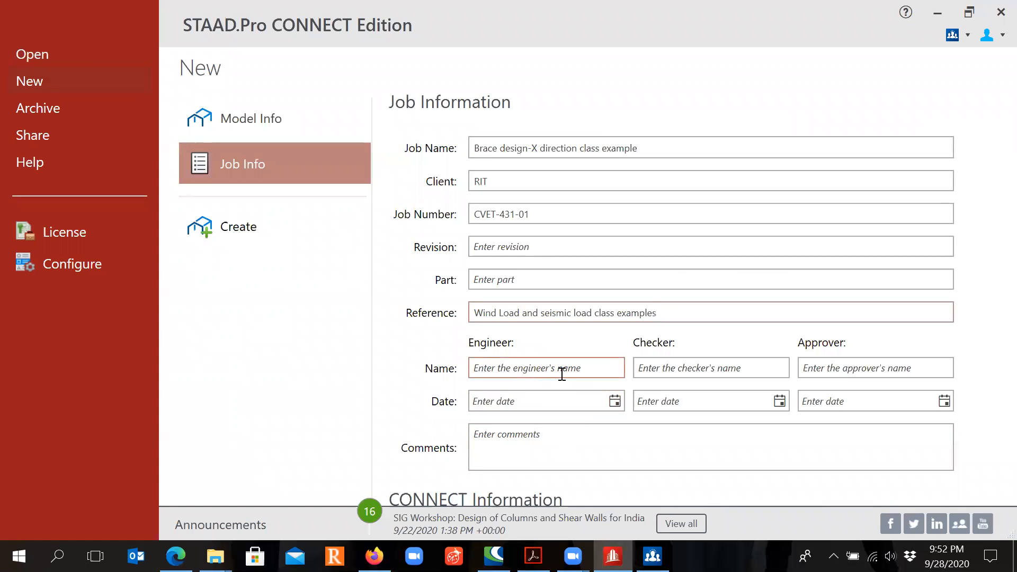
text(Amanda Bao)
click(769, 434)
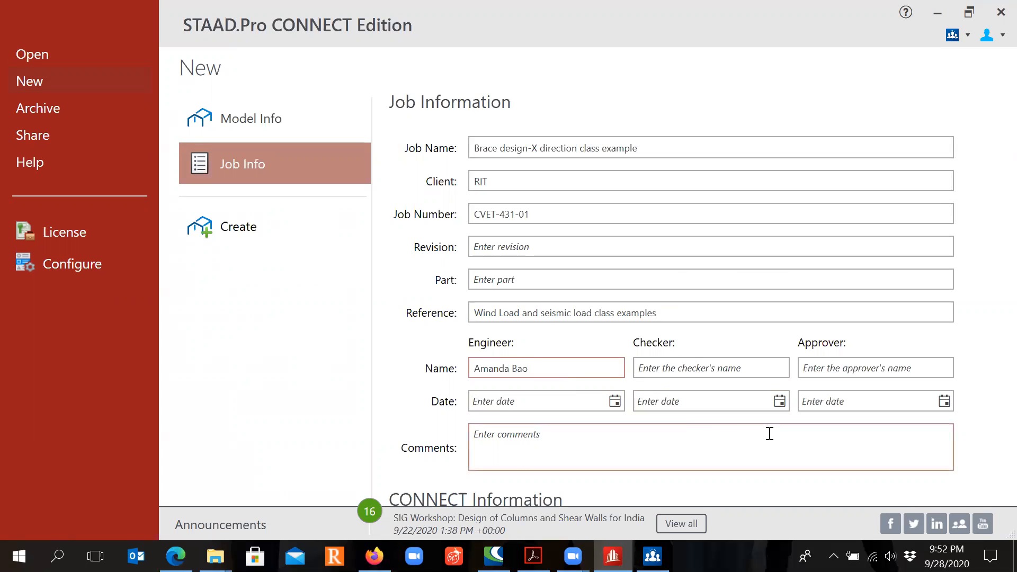
click(617, 401)
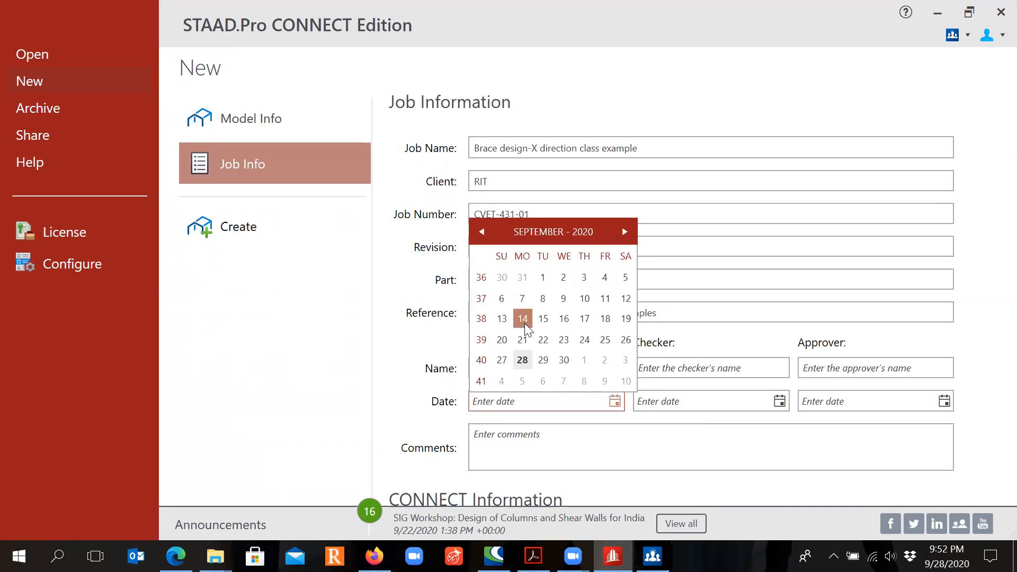
click(522, 359)
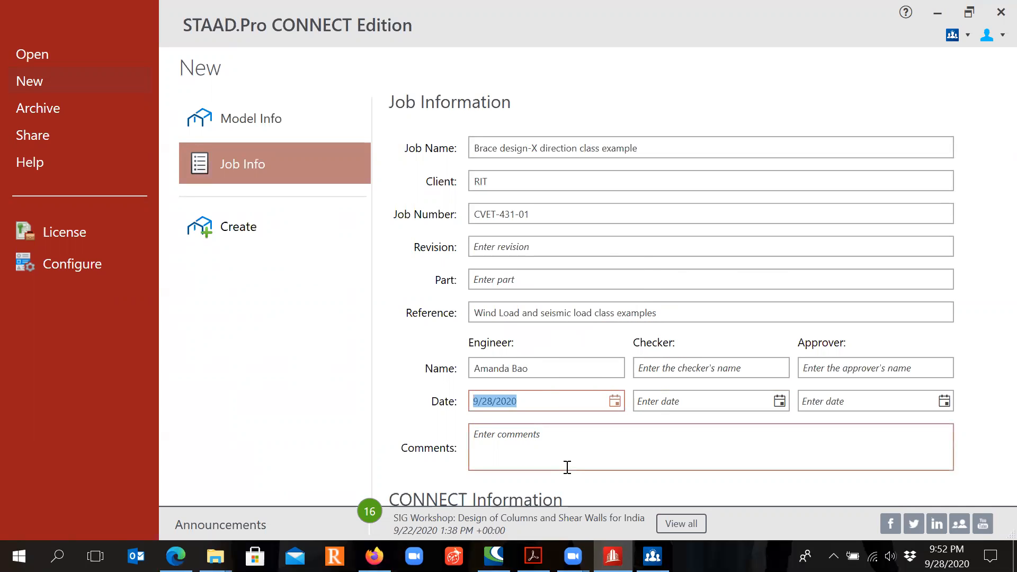
Add the comment "X-Direction brace, identify the governing design load" to the job information and create the model
click(590, 440)
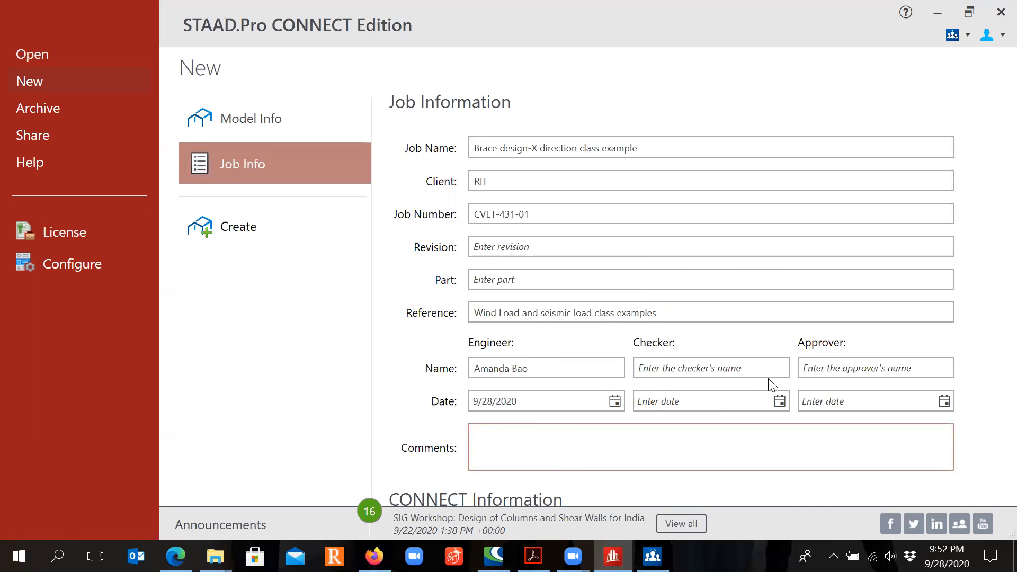
text(X-Direction brace,)
text(identify the g)
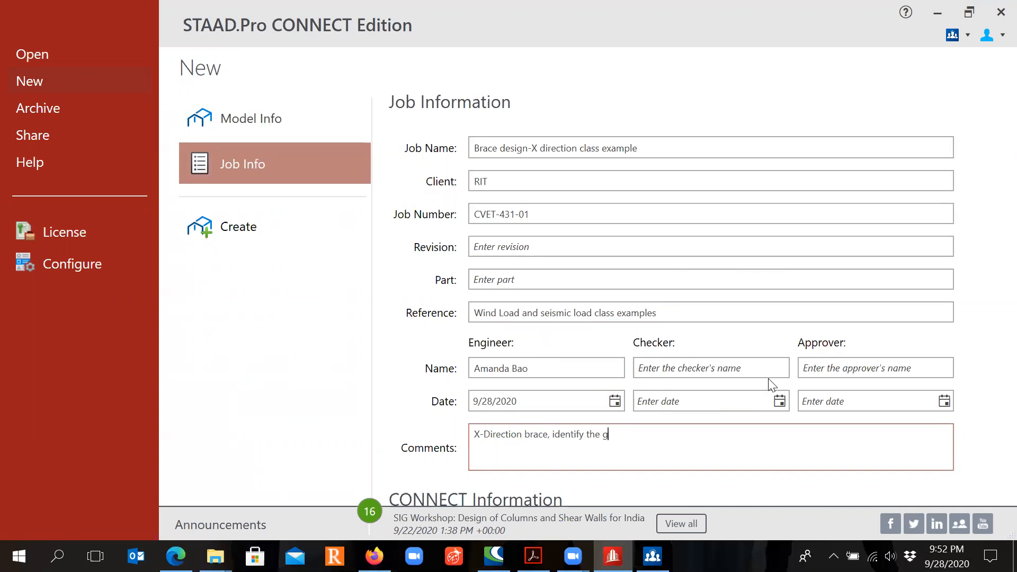
text(overning design load)
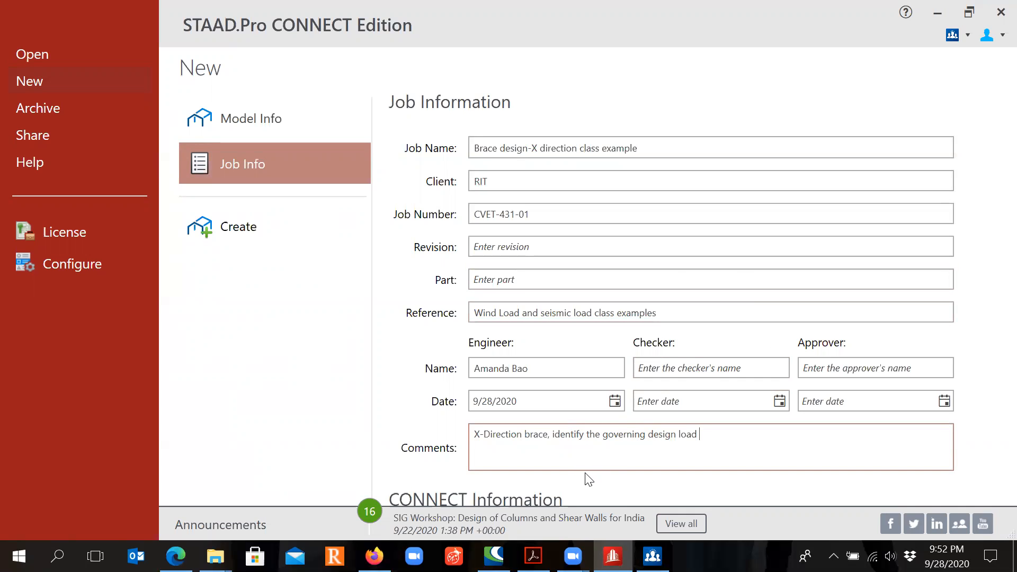
click(260, 232)
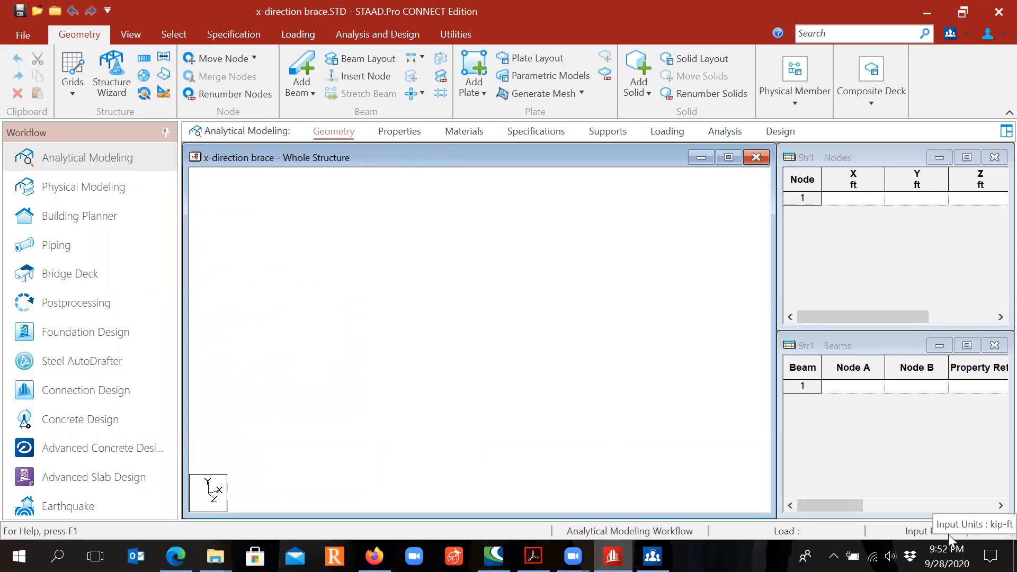
Set the model's input units to English, with Foot for length and Kilo Pound for force
click(965, 528)
click(162, 95)
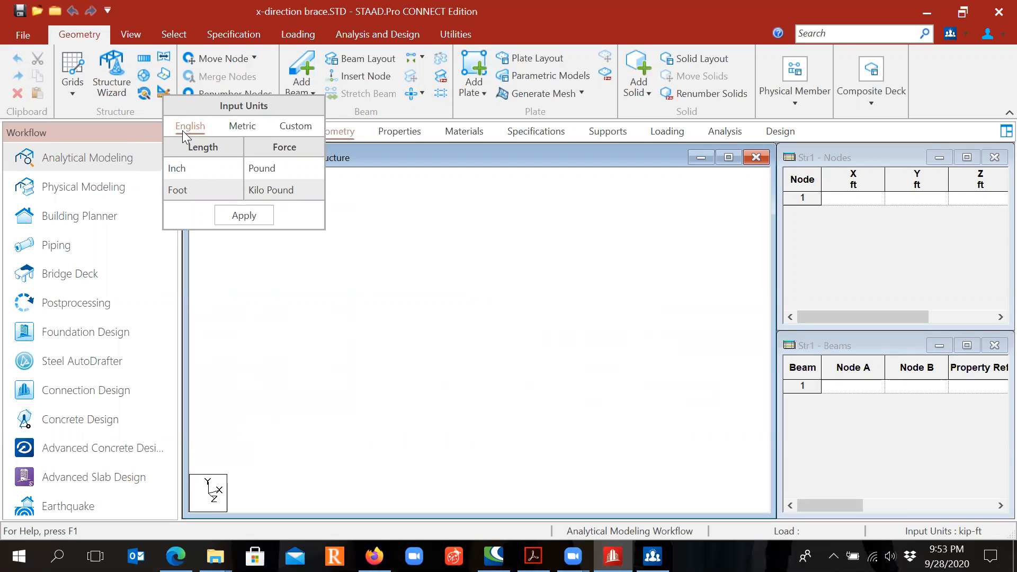
click(190, 192)
click(268, 191)
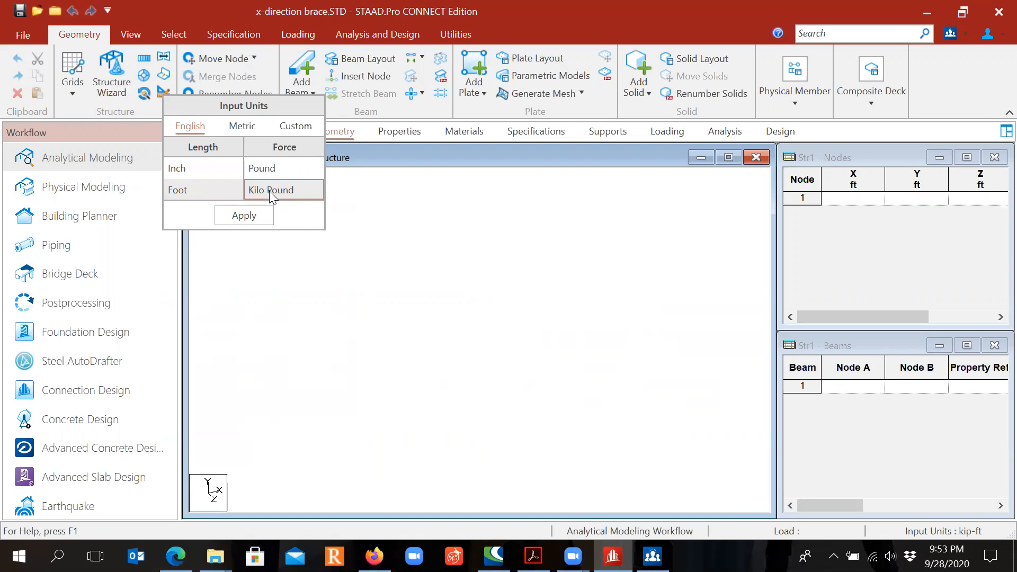
click(254, 214)
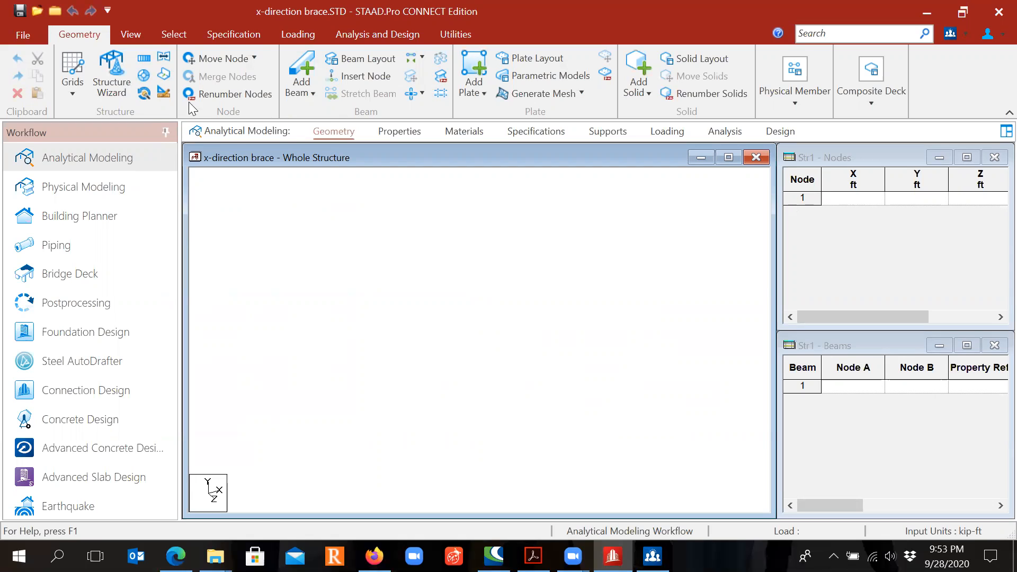
Orient the model view to face the X-Y plane, and check the frame elevation on page 5 of Bracing Design.pdf in Adobe Acrobat
click(130, 35)
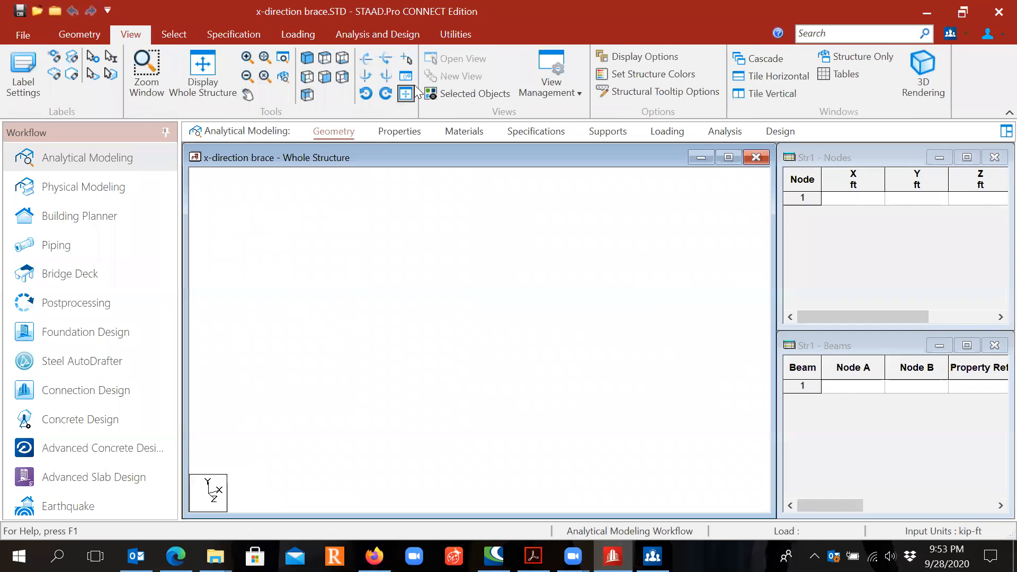
click(324, 77)
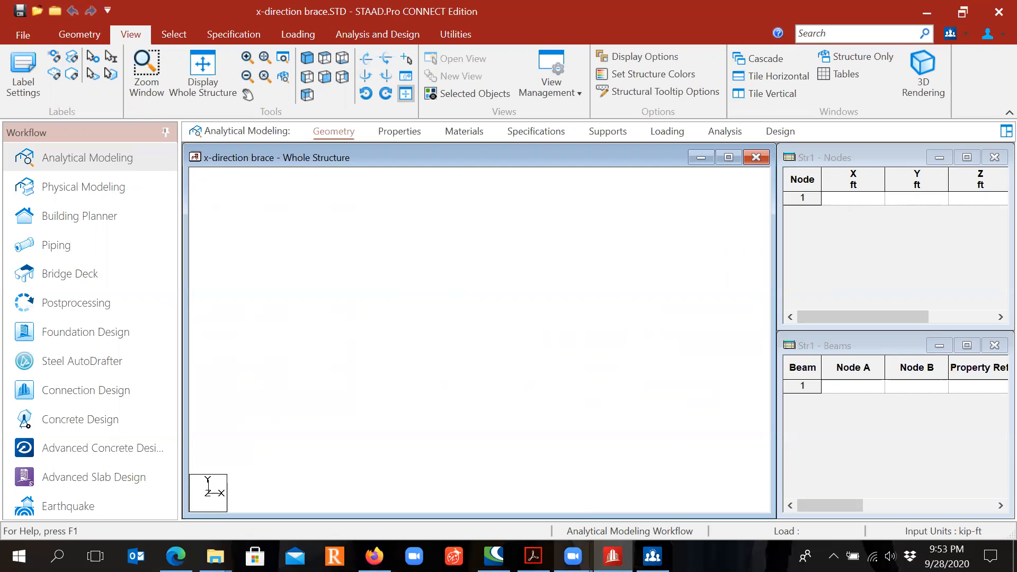
click(533, 556)
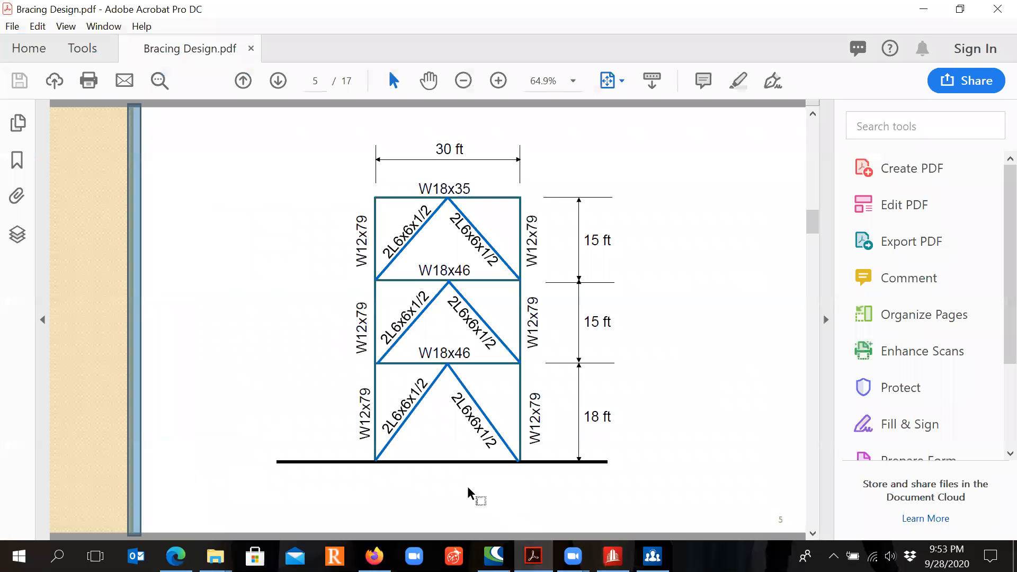
click(374, 461)
click(375, 364)
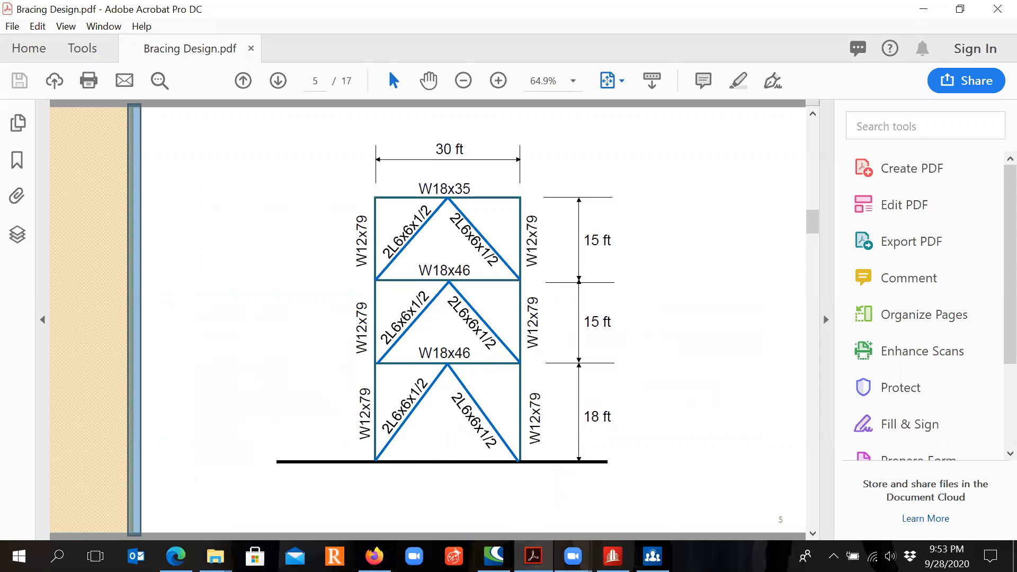
click(612, 556)
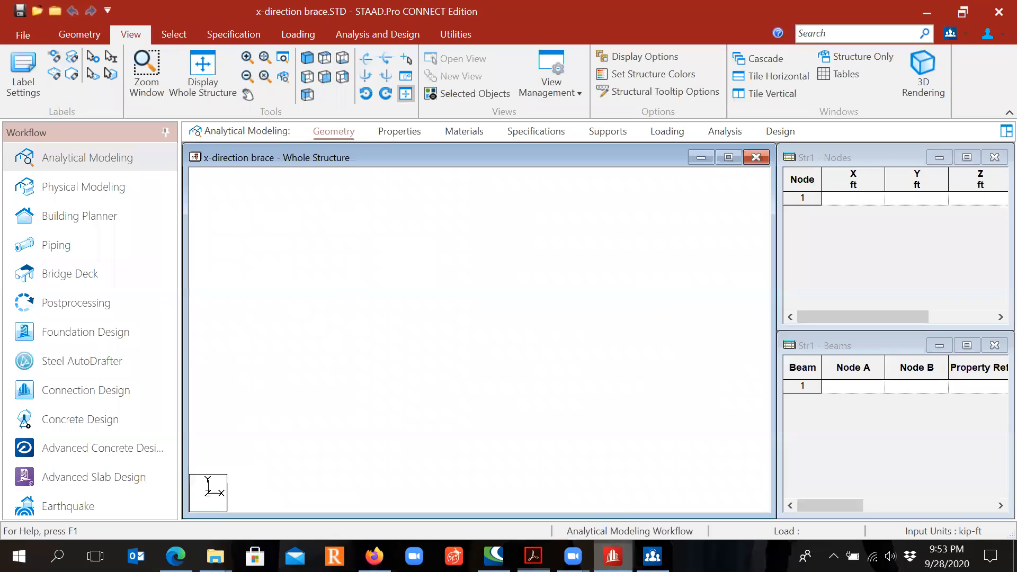
Define the two base nodes of the frame at X = 0 and X = 30 ft, with Y = 0
click(868, 199)
text(0)
key(Return)
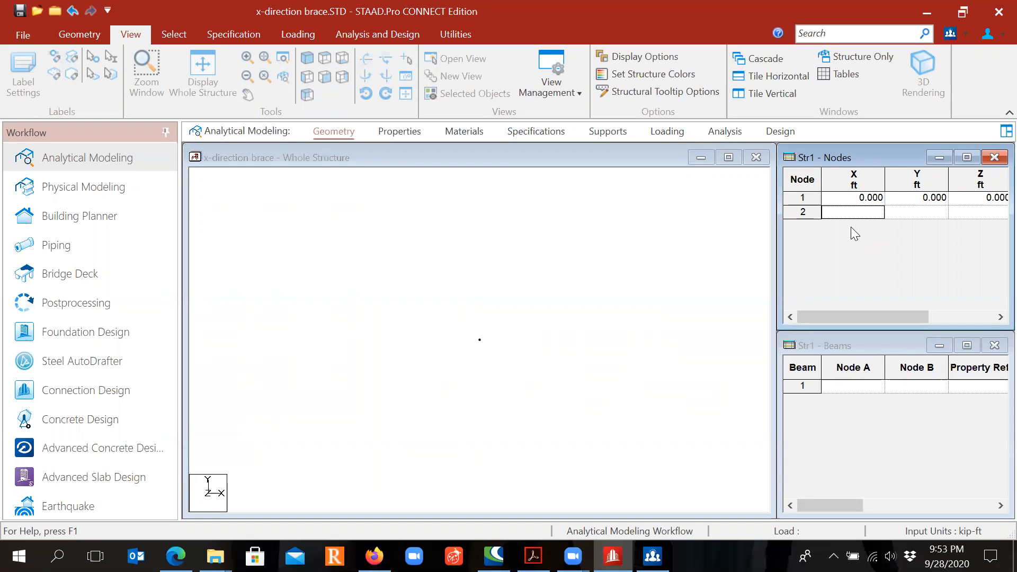
text(30)
click(919, 214)
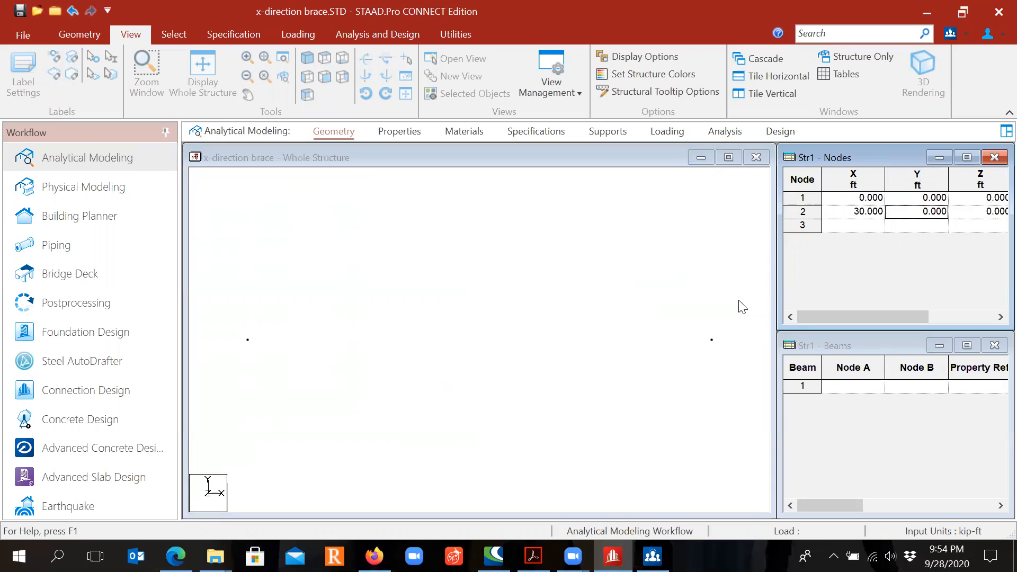
Add node 3 above the first base node at X = 0 and Y = 18 ft
click(858, 229)
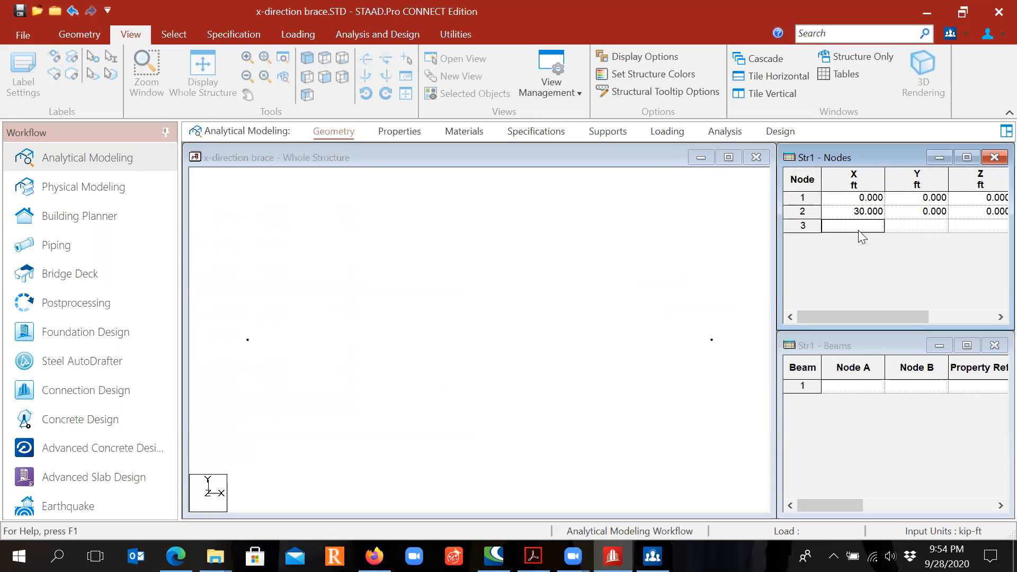
text(0)
click(900, 229)
text(18)
click(859, 245)
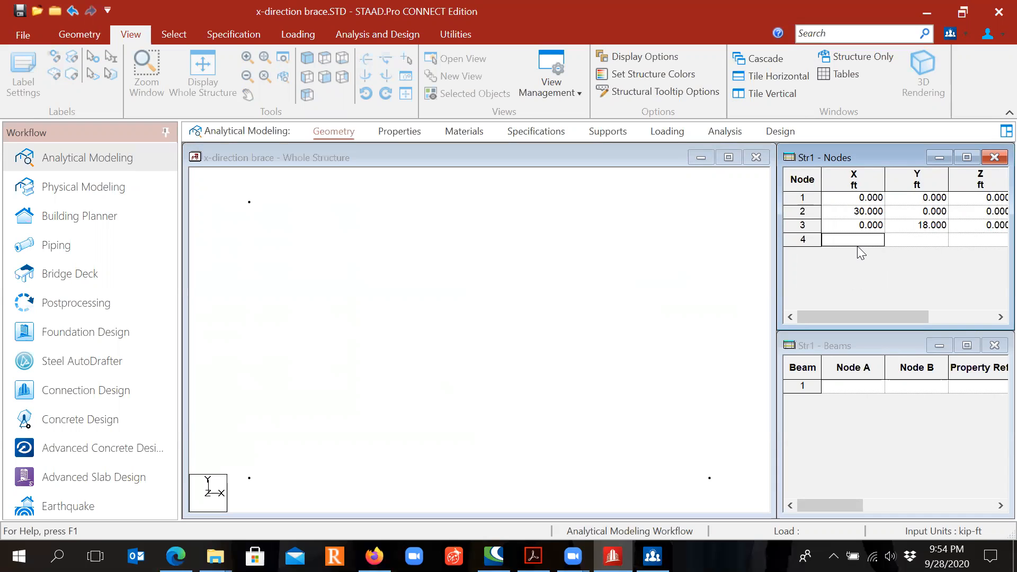
Add node 4 above the second base node at X = 30 ft and Y = 18 ft
text(30)
click(922, 243)
text(18)
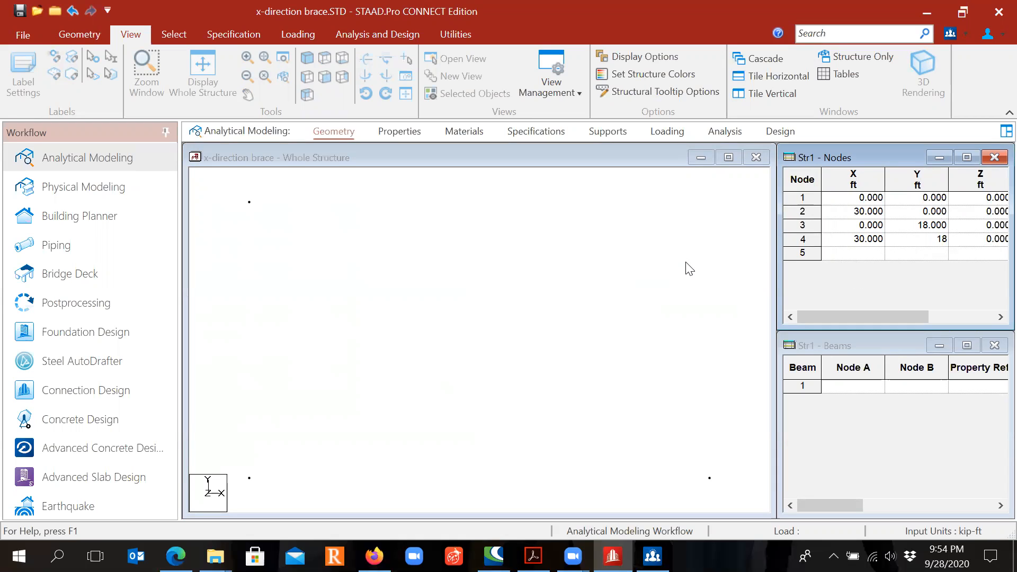
click(687, 261)
click(914, 240)
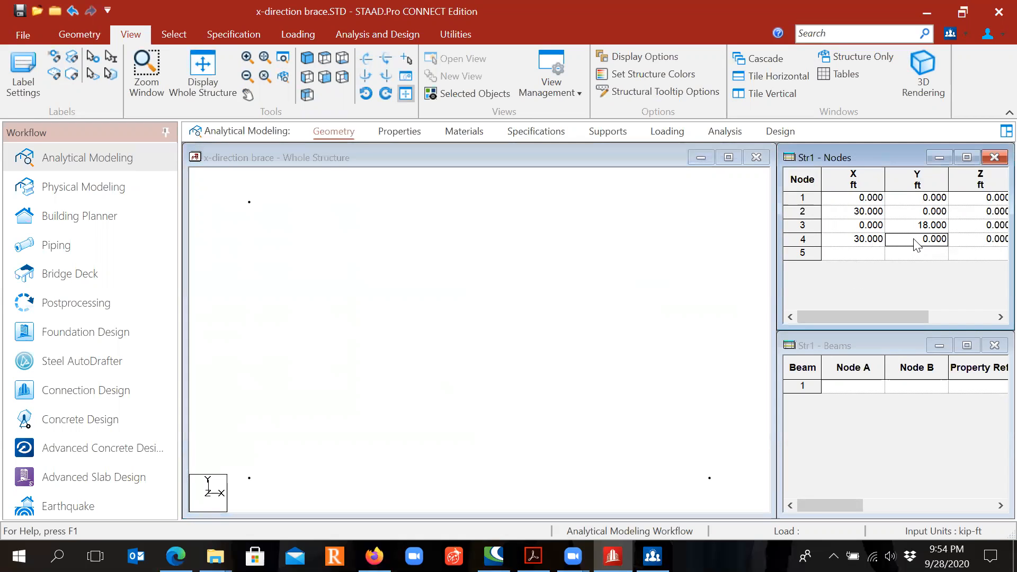
text(18)
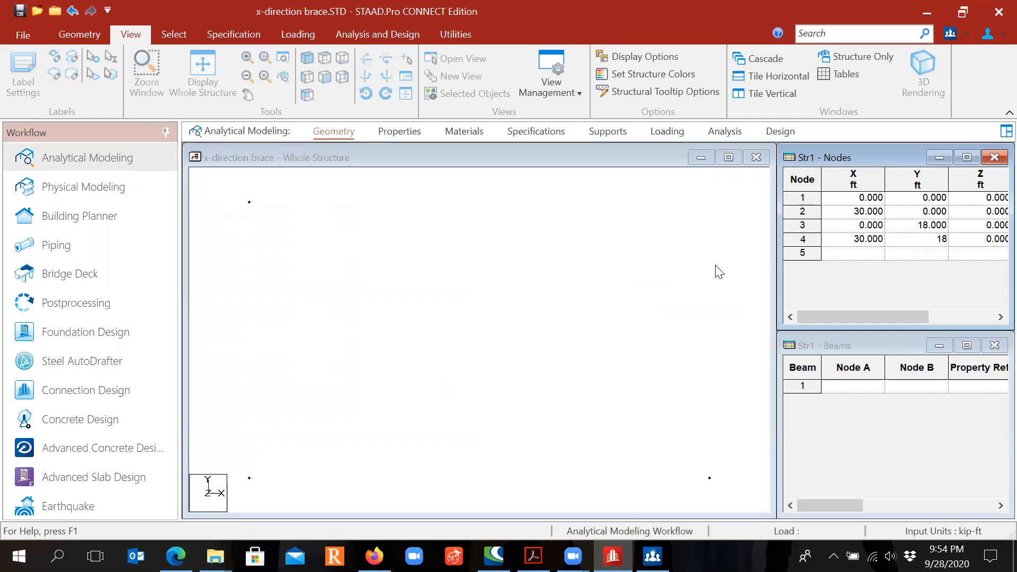
click(718, 271)
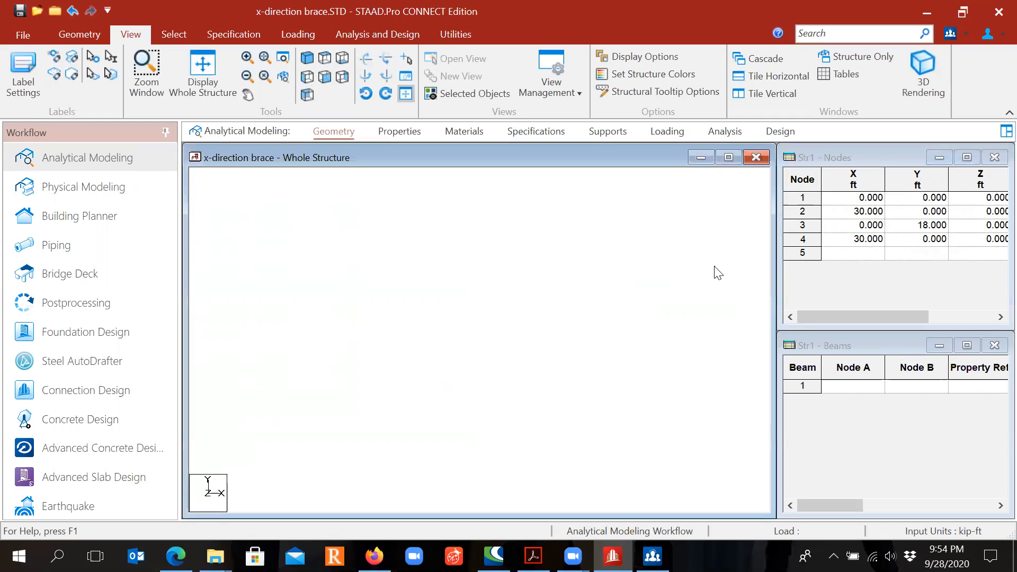
click(926, 243)
text(18)
click(979, 244)
drag(882, 317, 799, 313)
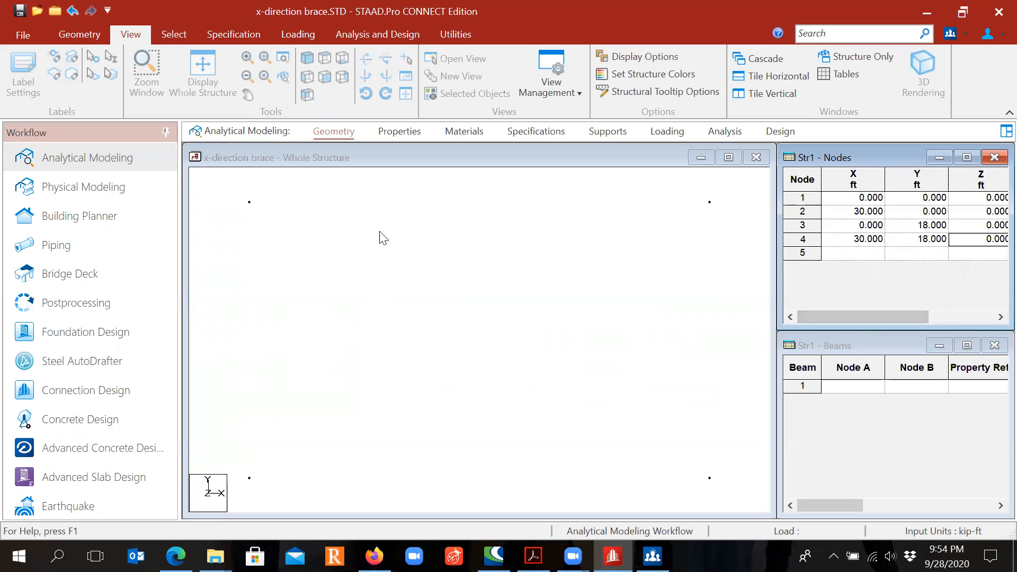
click(360, 281)
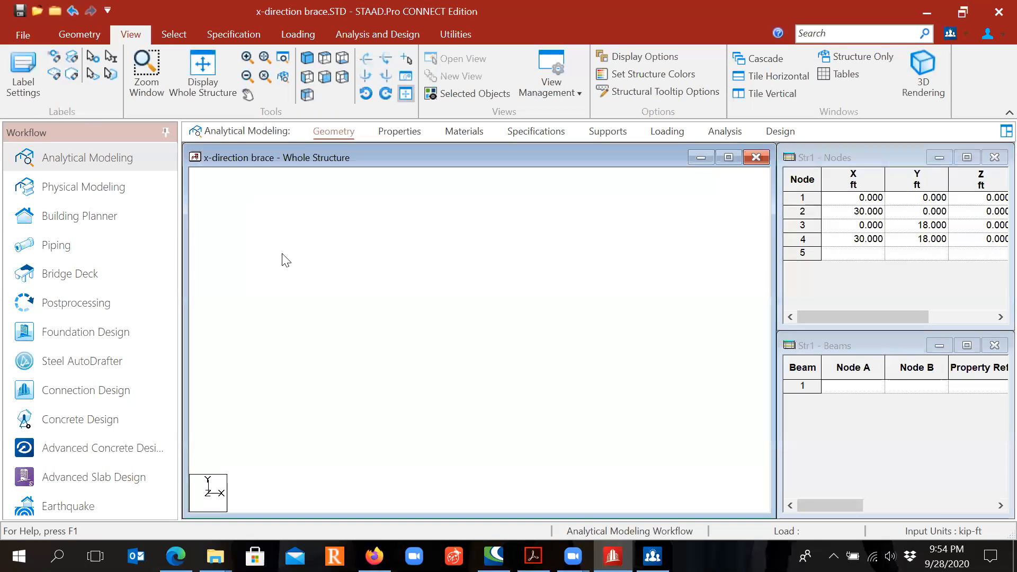
Add the first-story columns from node 1 to 3 and node 2 to 4, and the beam from node 3 to 4
click(80, 35)
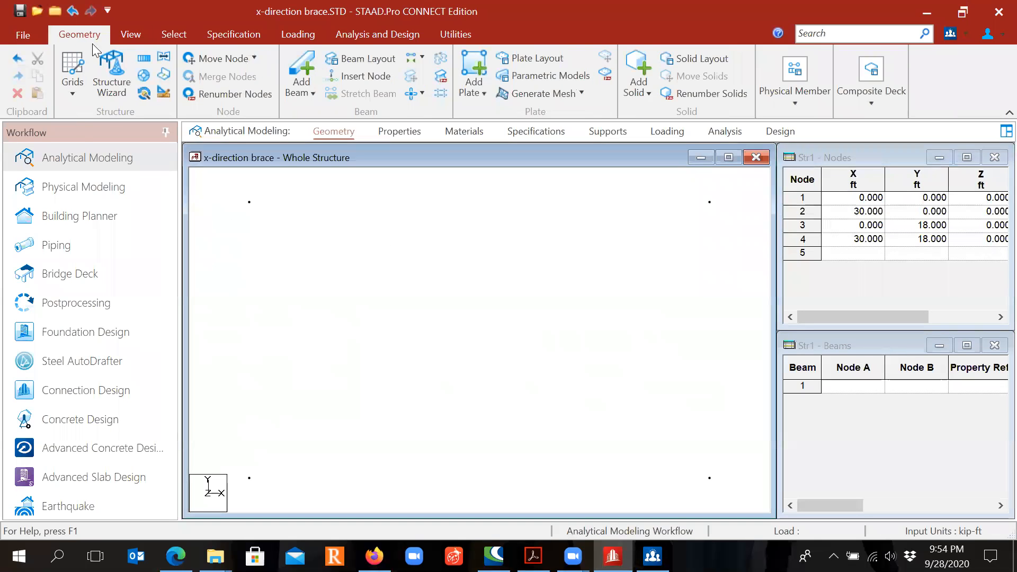
click(302, 72)
drag(250, 478, 249, 202)
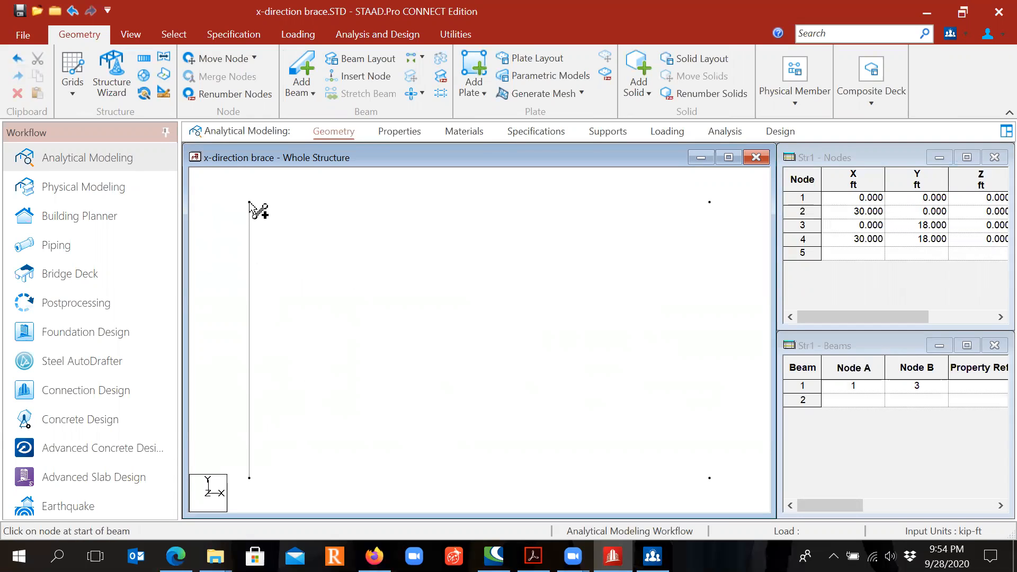
drag(710, 479, 710, 201)
drag(249, 202, 709, 203)
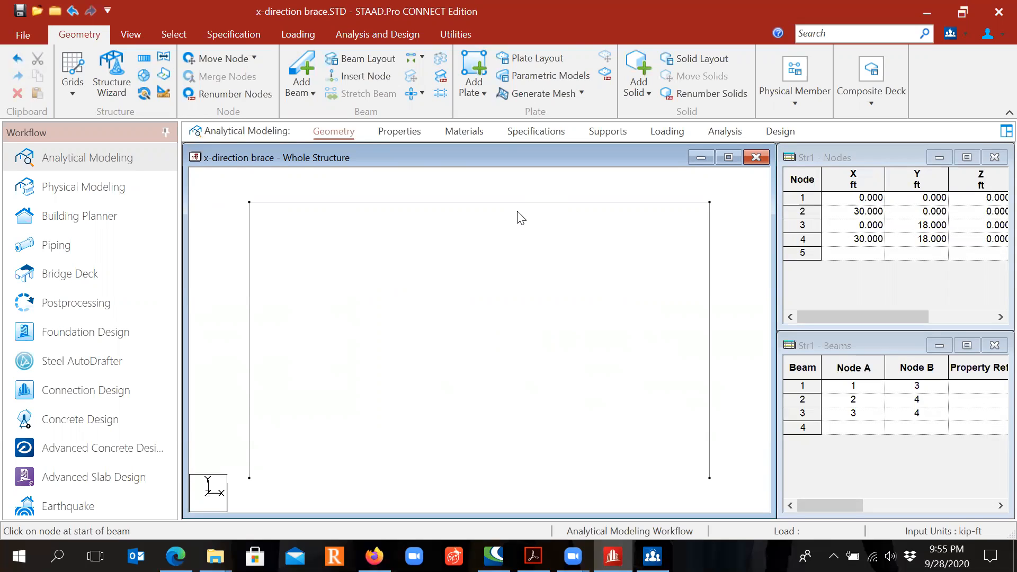
Turn on the node number, node point and beam number labels in the model view
right_click(456, 290)
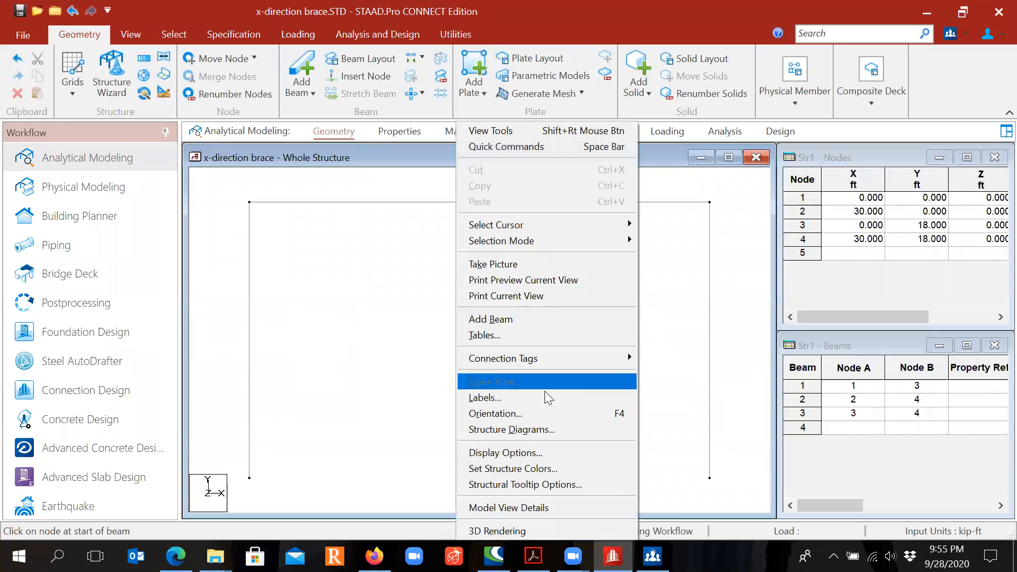
click(540, 399)
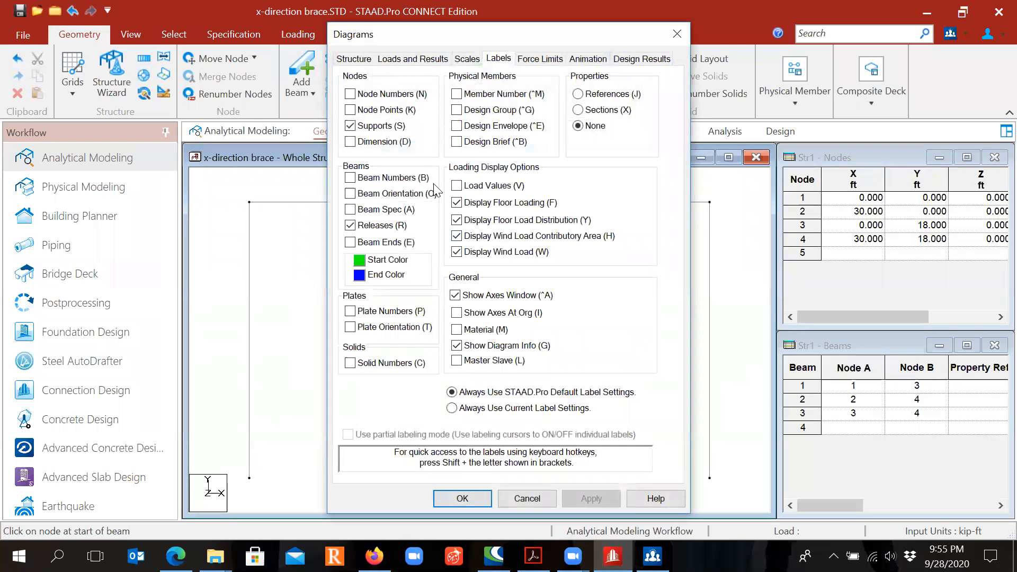
click(350, 110)
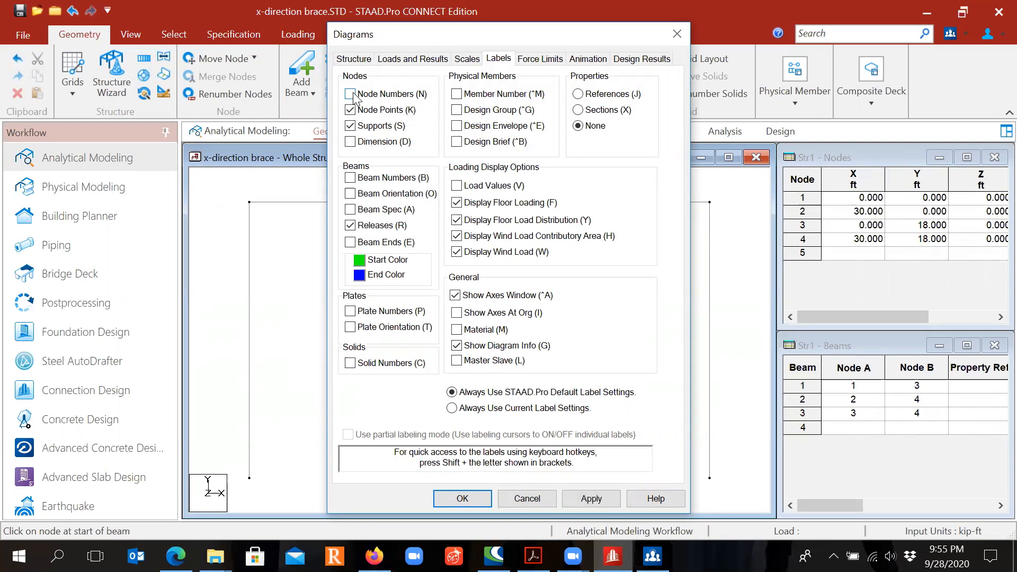
click(351, 94)
click(351, 179)
click(463, 499)
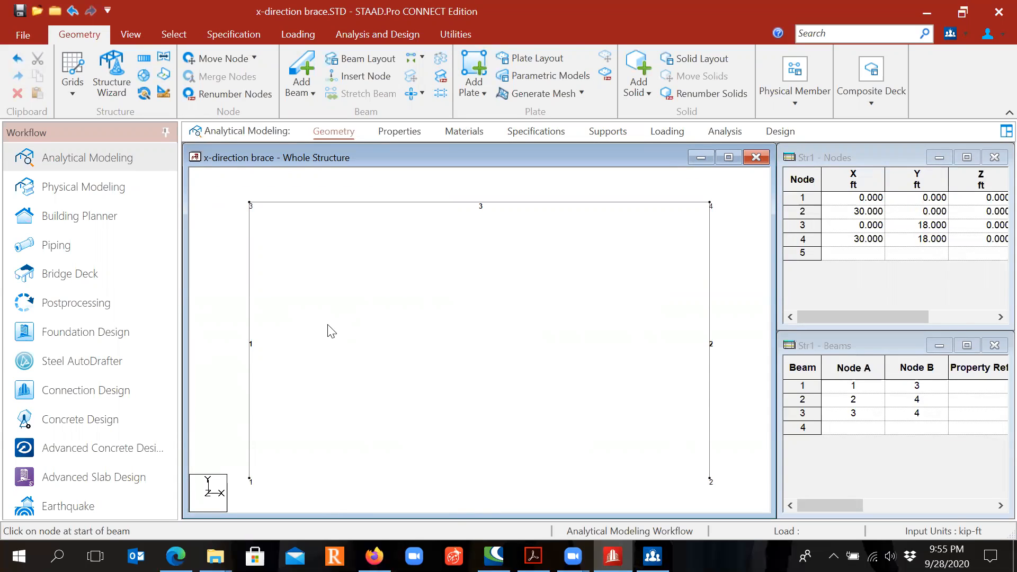
Repeat the first-story beam translationally in the Y direction with 2 steps at 15 ft spacing, linking the steps to form the upper columns
click(450, 205)
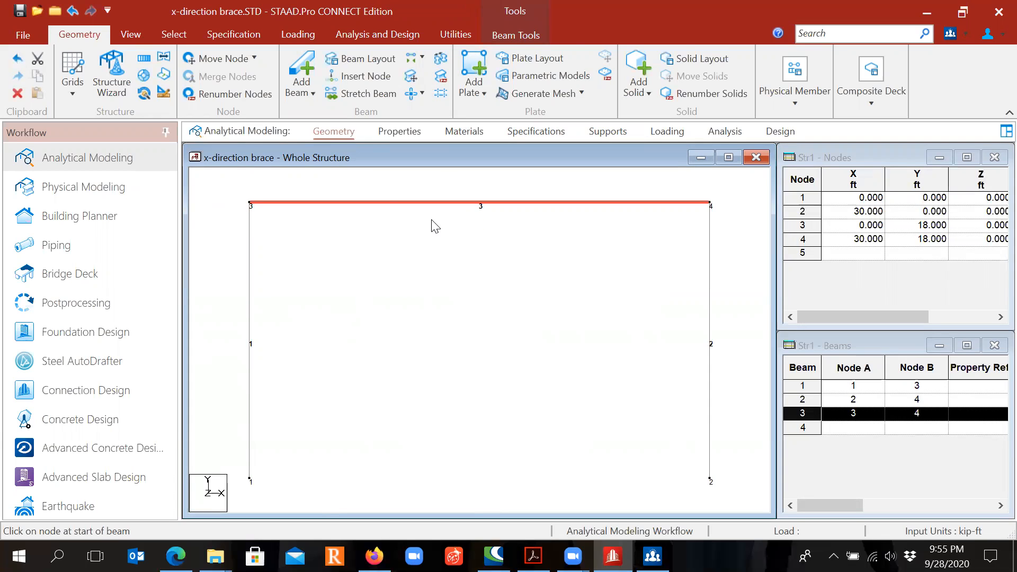
click(143, 59)
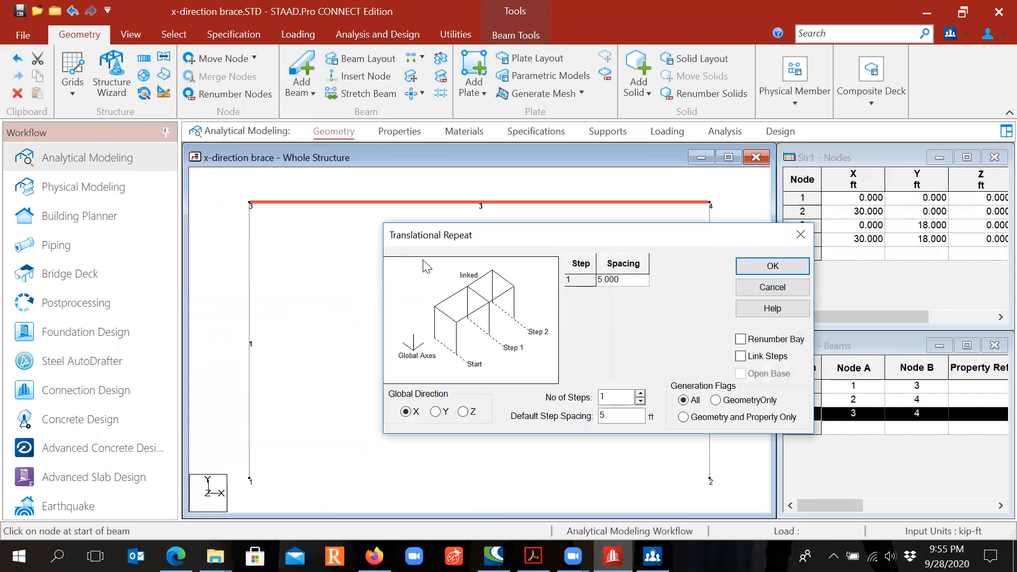
click(437, 417)
double_click(619, 396)
text(2)
key(Tab)
text(15)
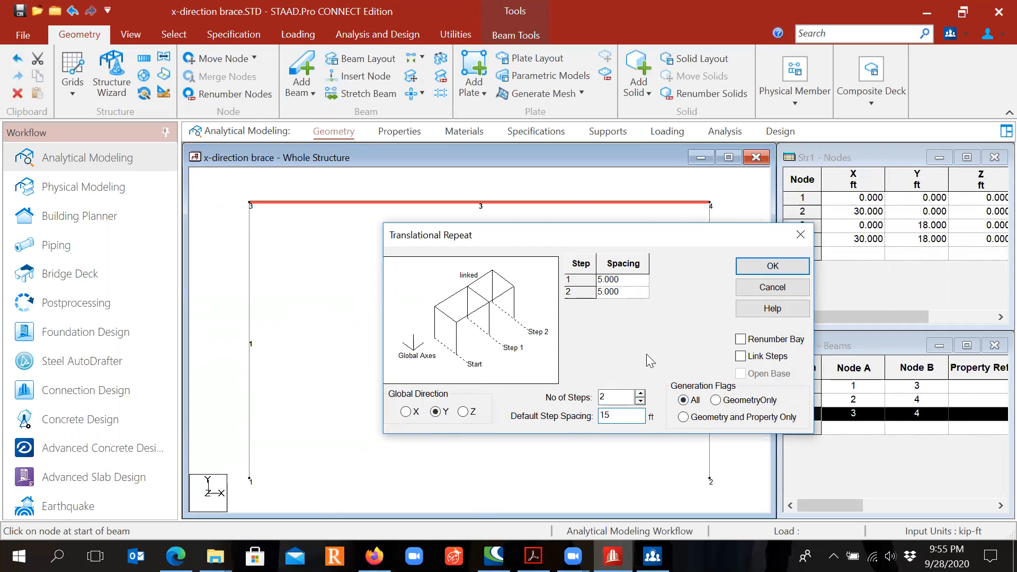
key(Tab)
click(742, 356)
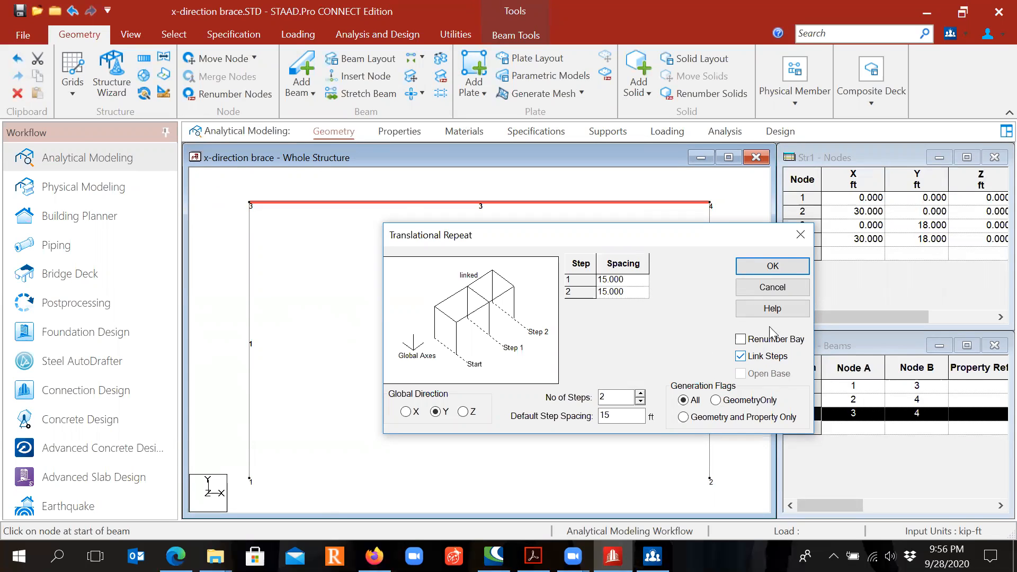
click(777, 268)
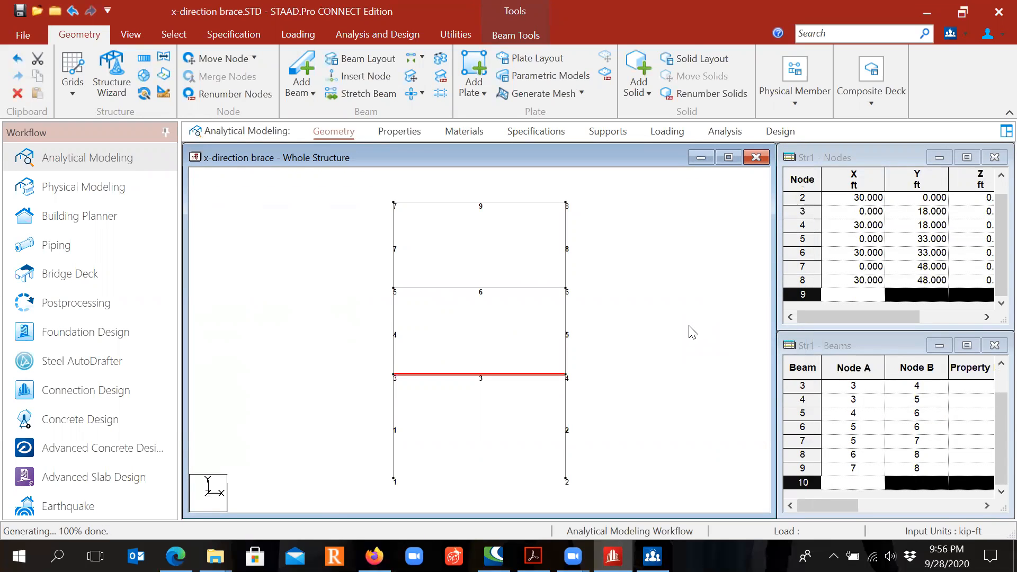
click(649, 362)
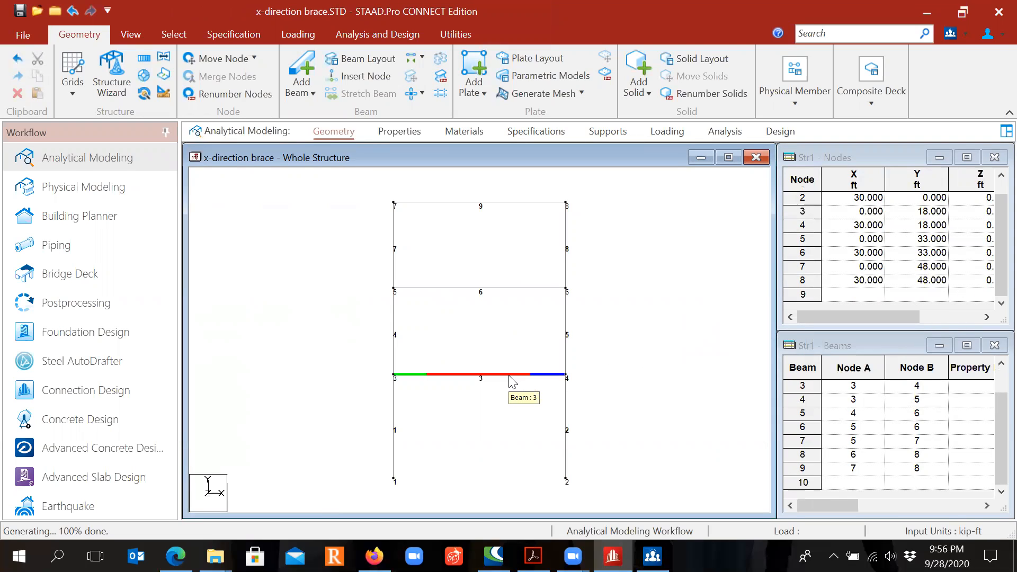
Insert a node at the midpoint of beam 3, the first-story beam
click(459, 375)
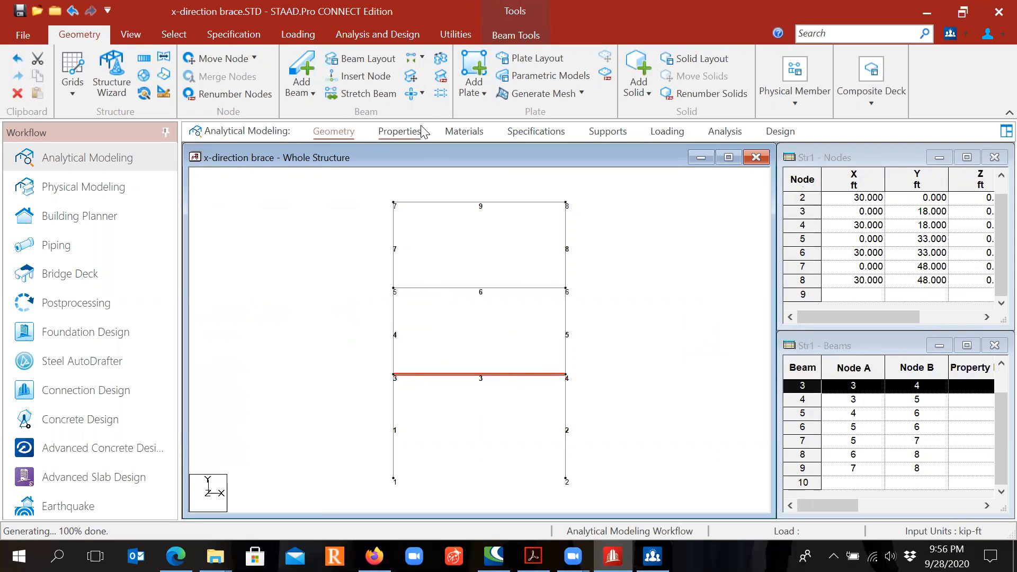
click(378, 80)
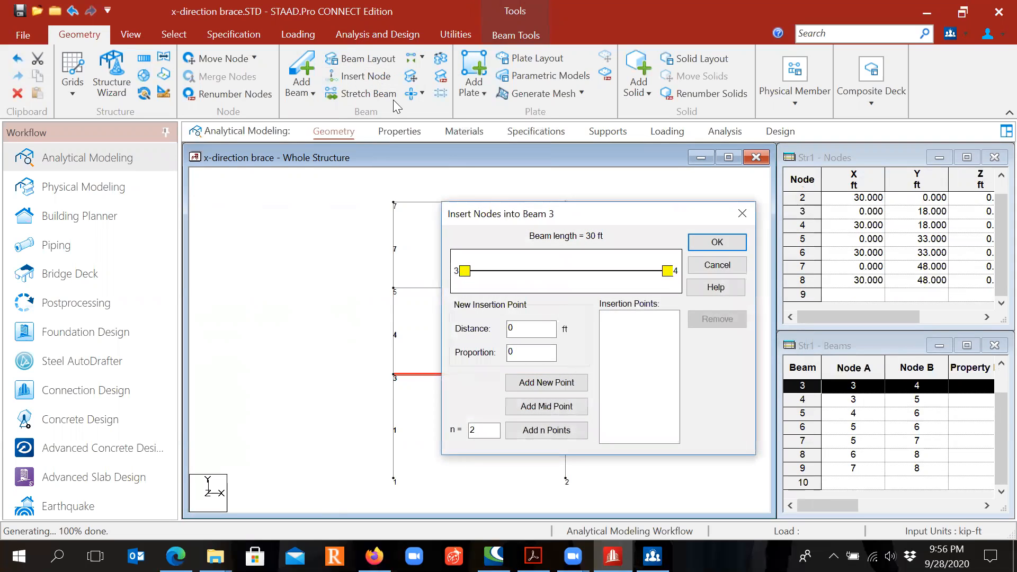
click(559, 410)
click(717, 244)
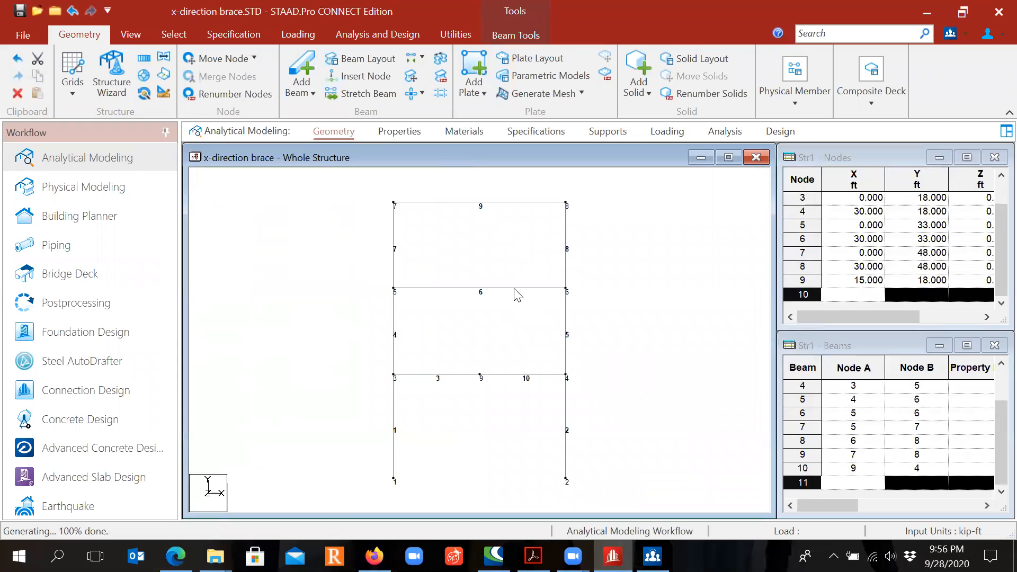
Insert a node at the midpoint of beam 6, the second-story beam
click(514, 289)
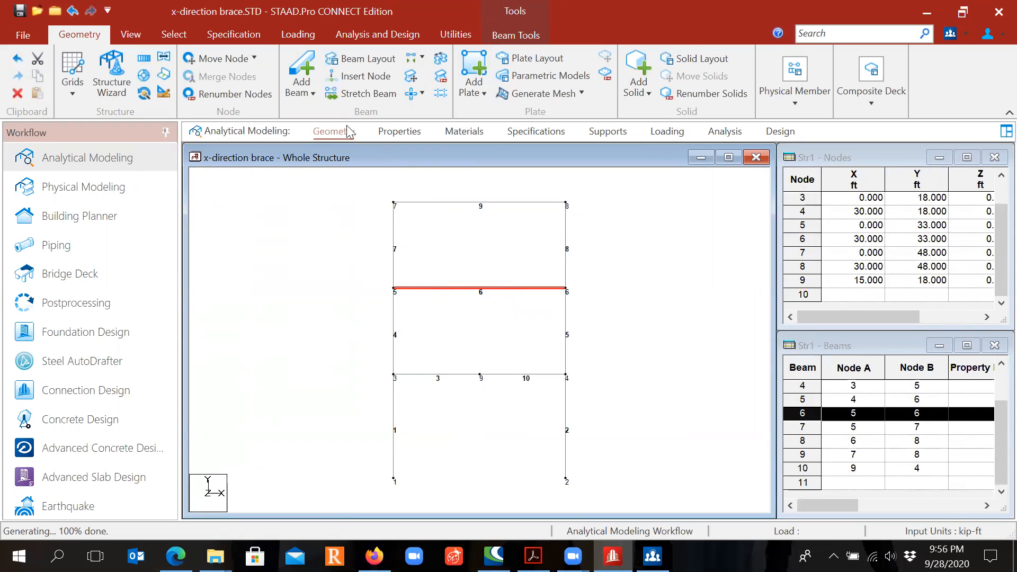
click(377, 77)
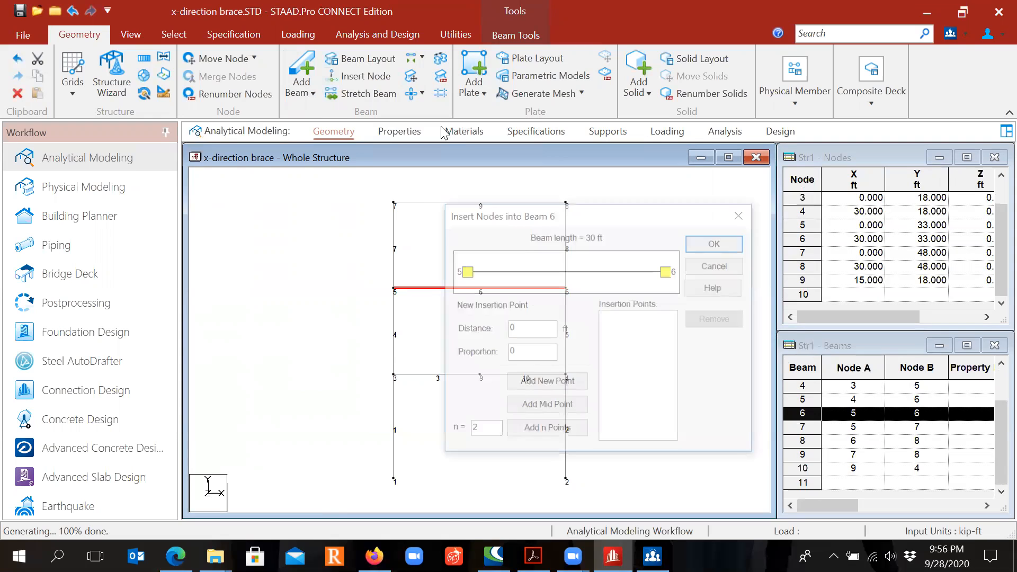
click(561, 409)
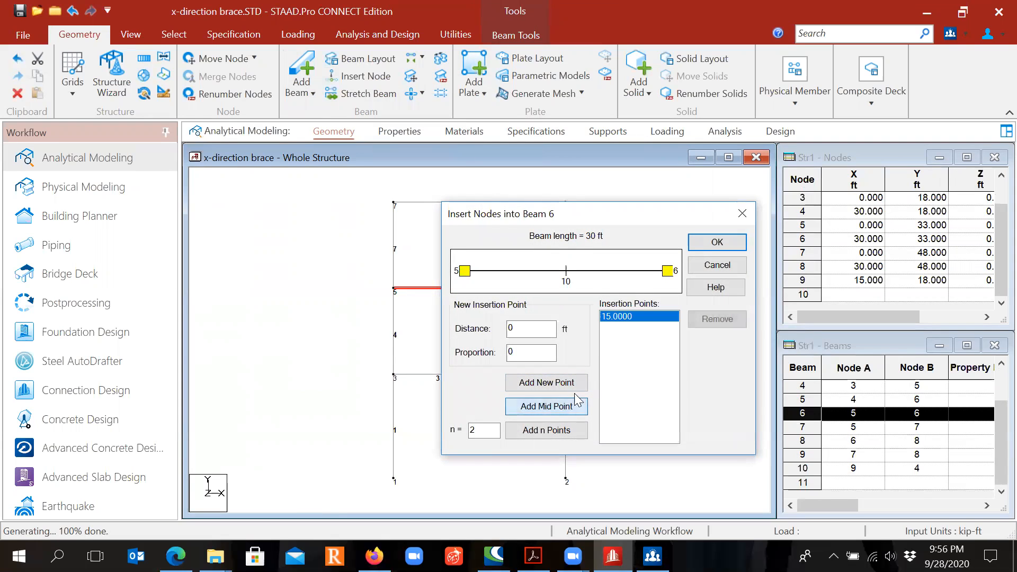
click(710, 245)
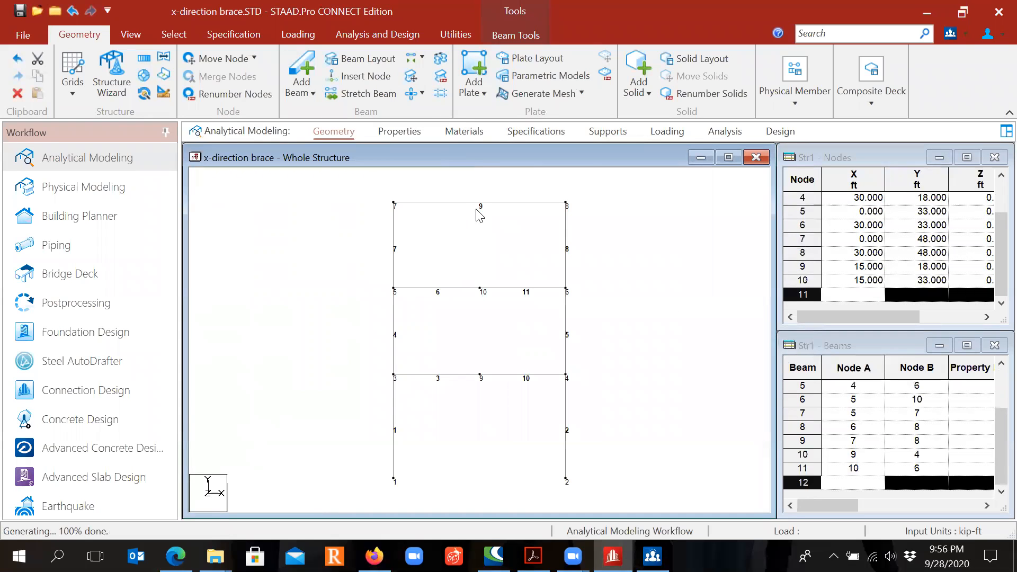
Insert a node at the midpoint of beam 9, the roof beam
click(473, 203)
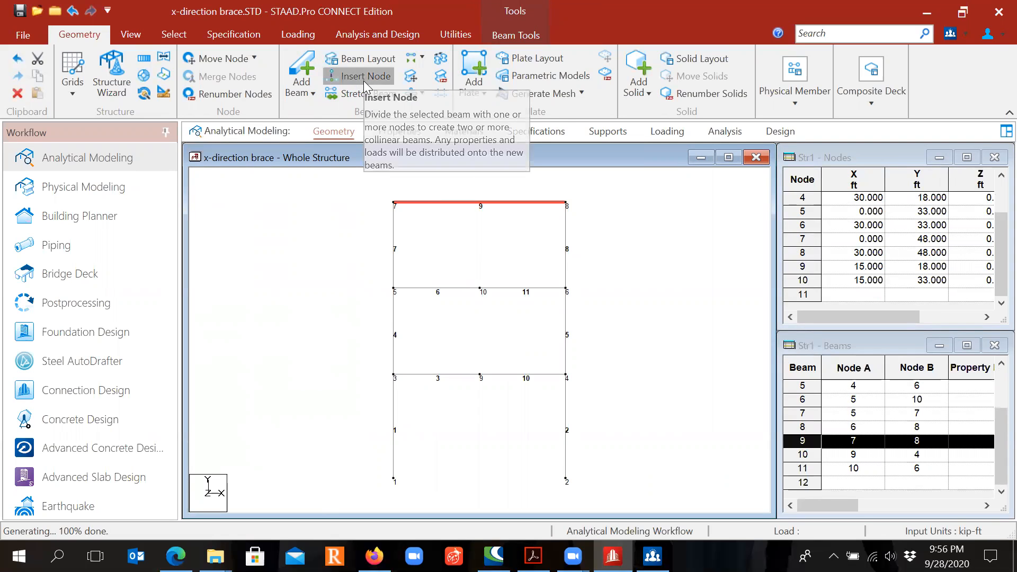
click(363, 80)
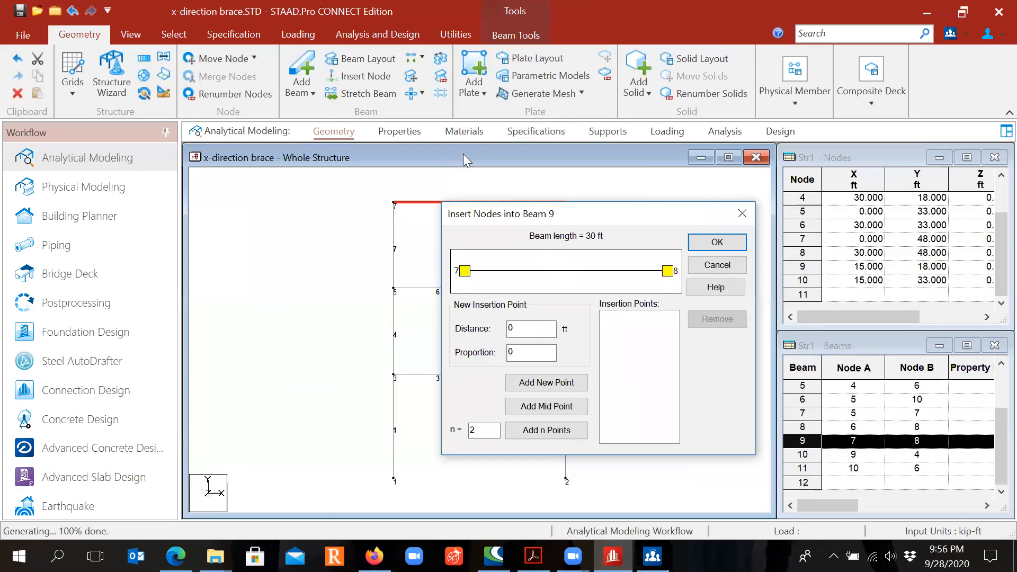
click(562, 411)
click(725, 243)
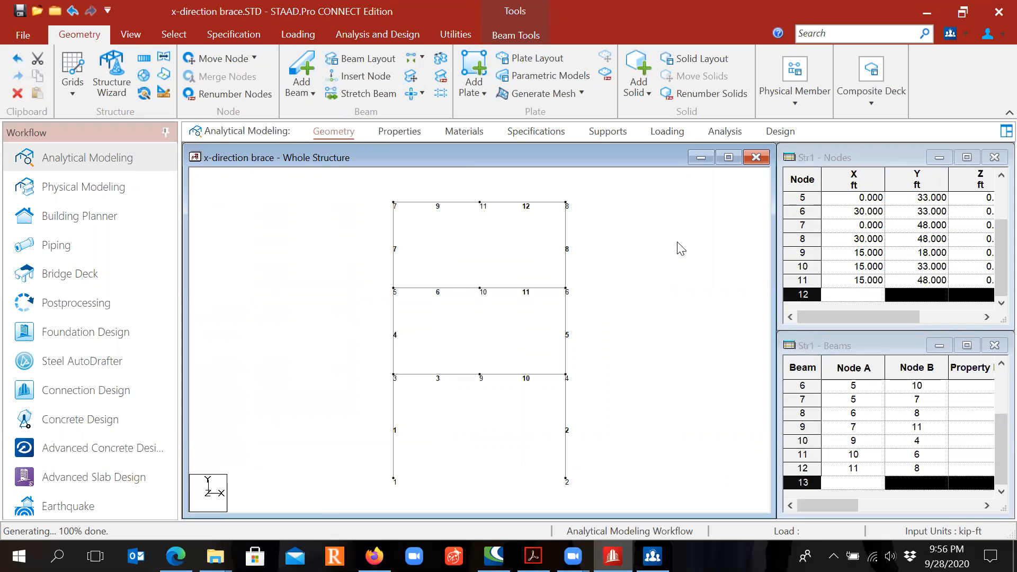
Add chevron braces in all three stories from nodes 1 and 2 to 9, nodes 3 and 4 to 10, and nodes 5 and 6 to 11
click(301, 71)
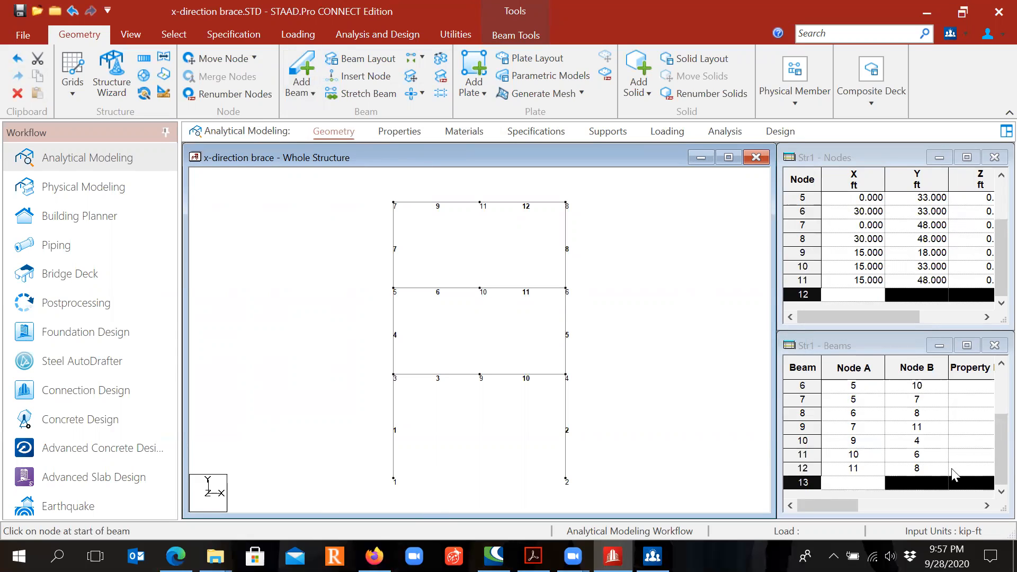
click(394, 478)
click(479, 375)
click(479, 374)
click(565, 477)
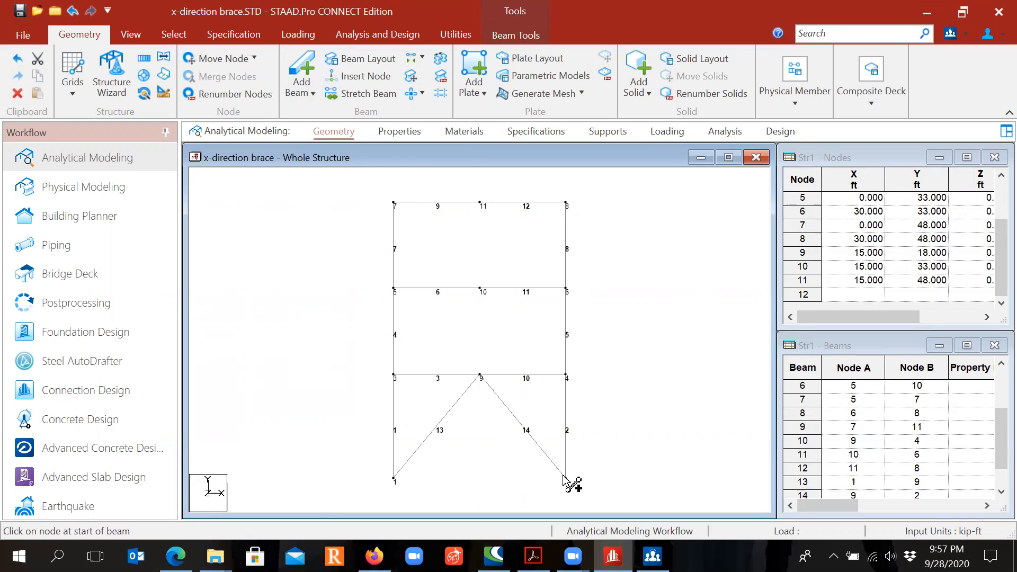
drag(395, 375, 566, 376)
drag(395, 290, 566, 289)
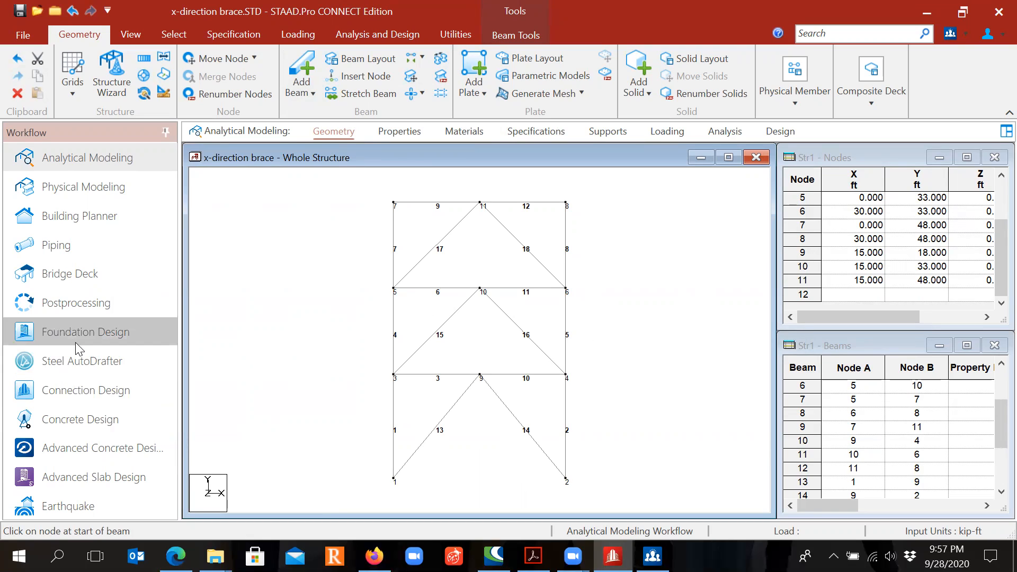
Save the modified structure and open the section properties for the whole structure
click(23, 34)
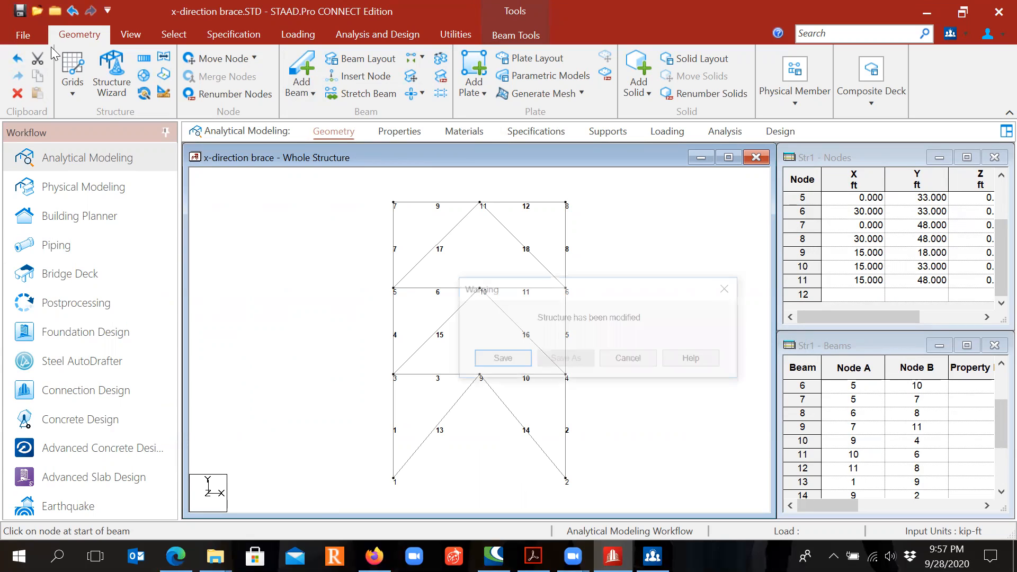
click(501, 359)
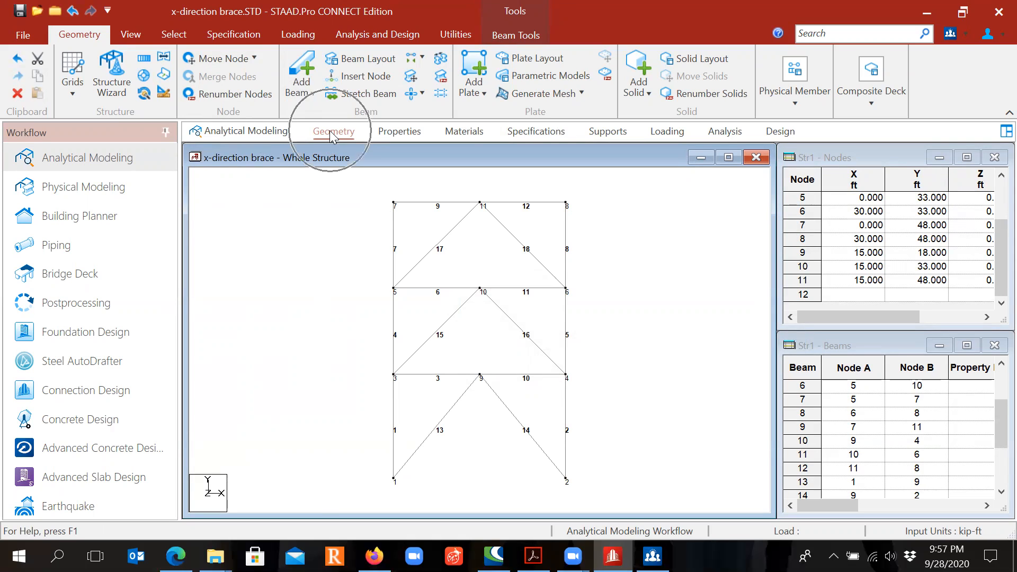
click(387, 134)
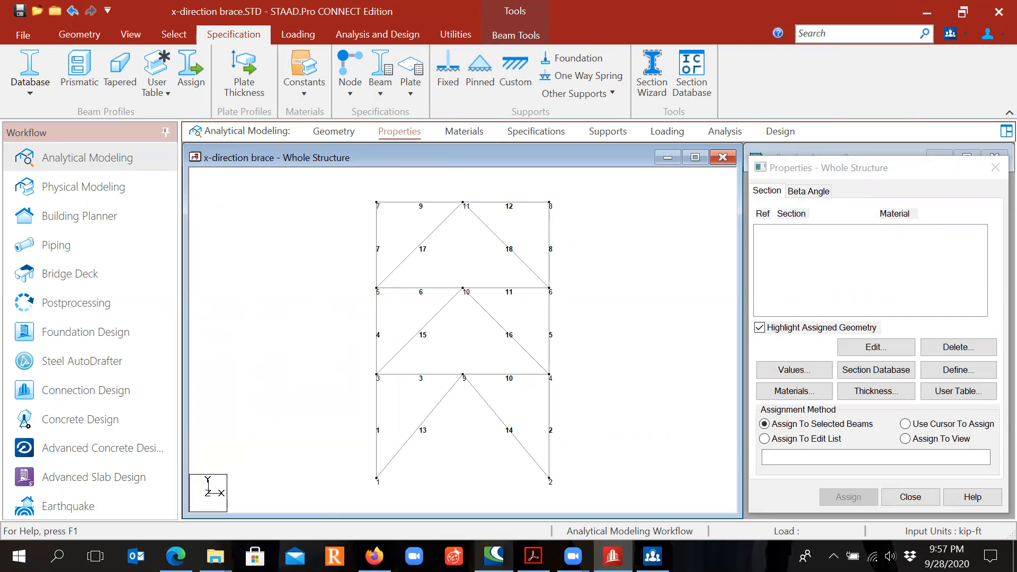
Check the member sizes in Bracing Design.pdf, and back in STAAD.Pro add the American W shape W18X46 as a single STEEL section
mouse_move(533, 555)
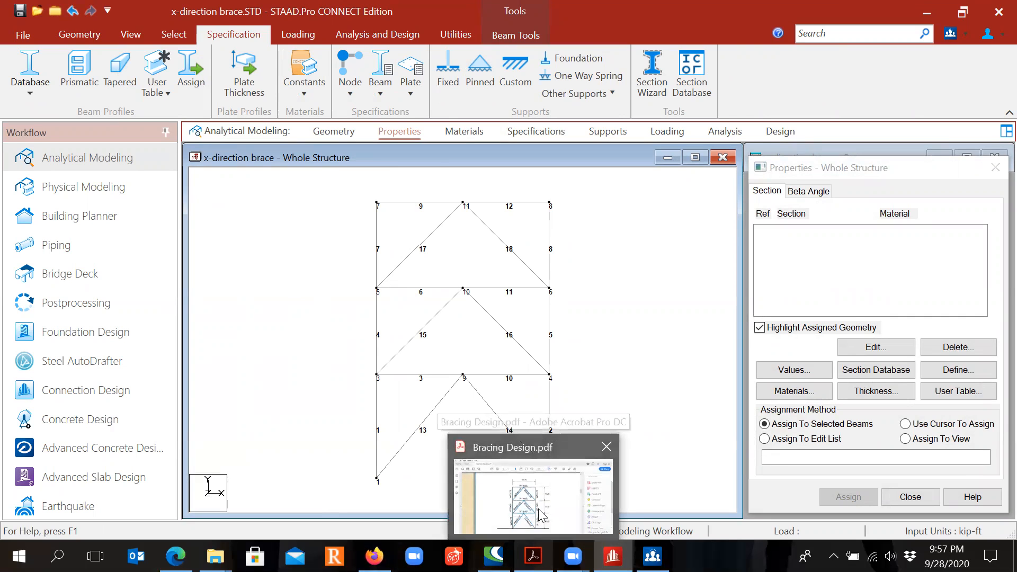
click(530, 493)
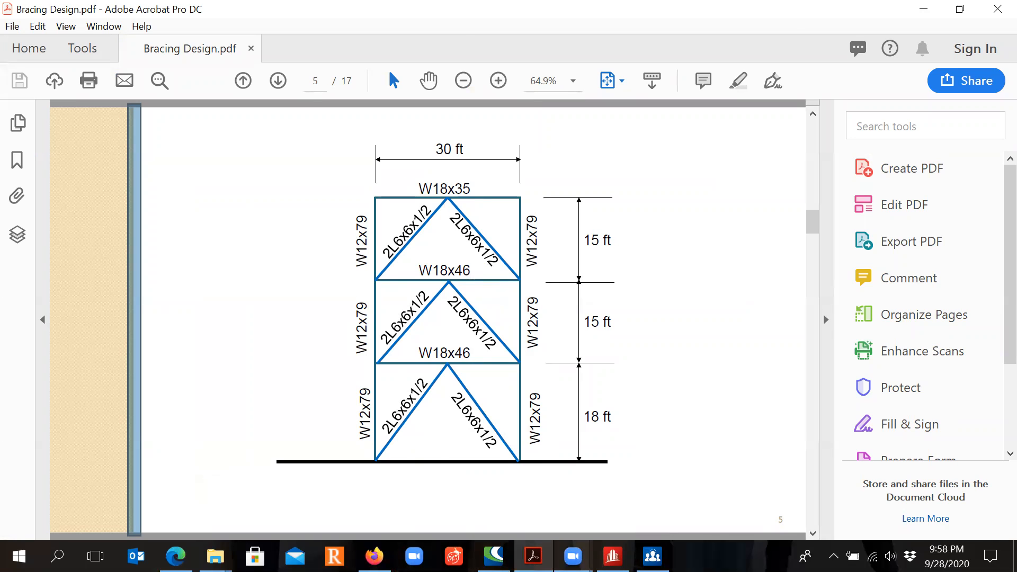
click(613, 557)
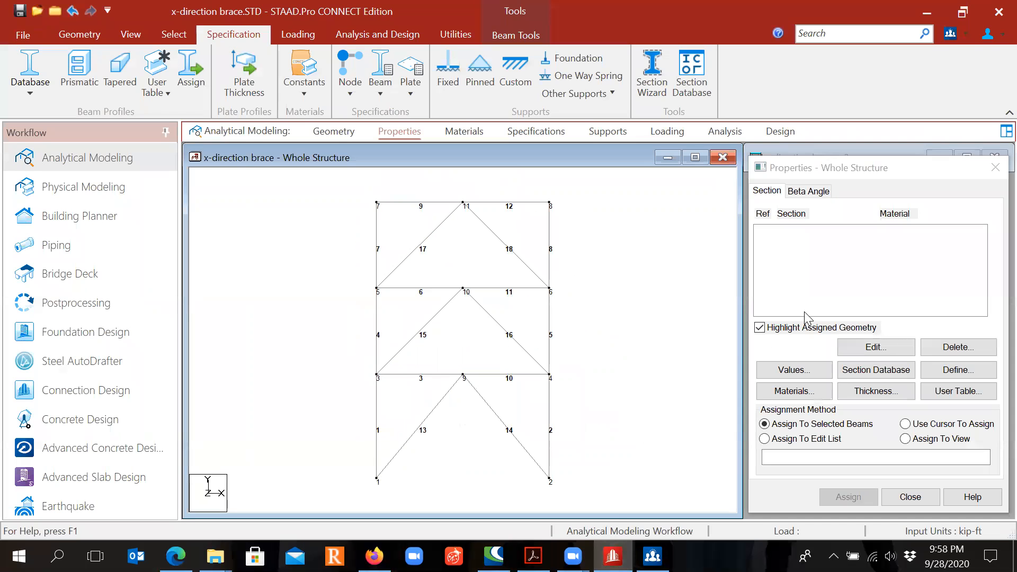
click(874, 369)
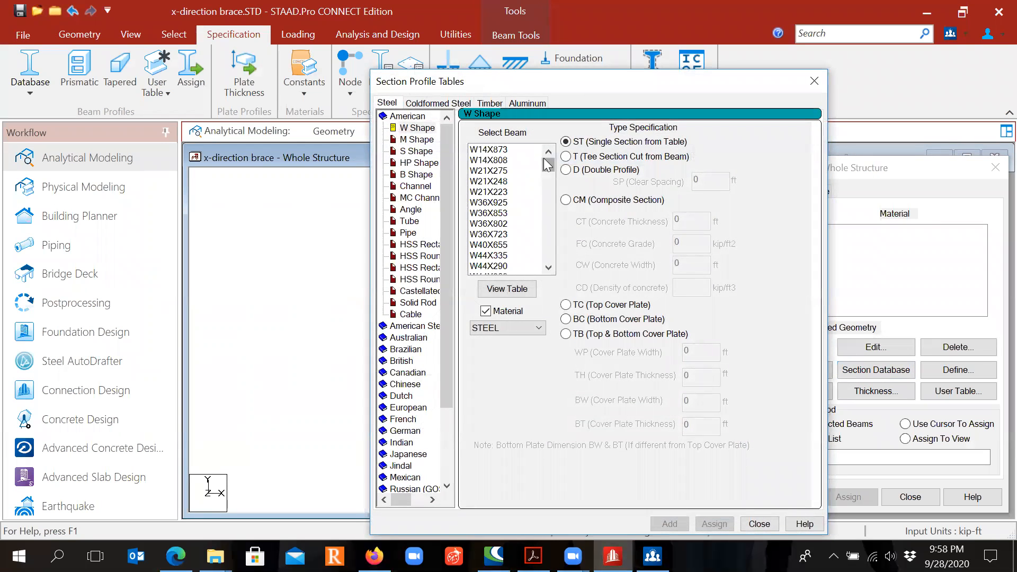
drag(549, 167, 547, 219)
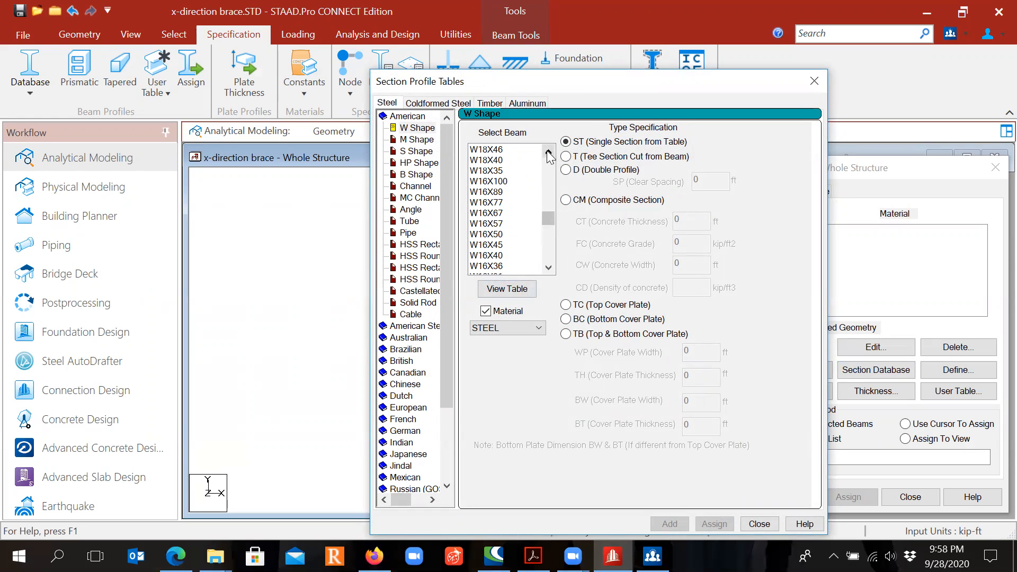
click(501, 150)
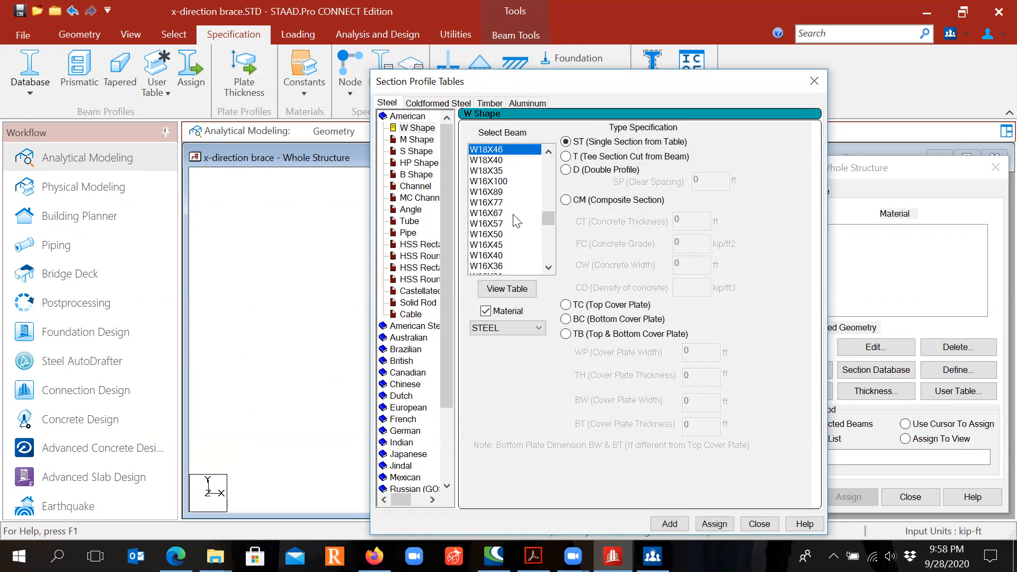
click(670, 524)
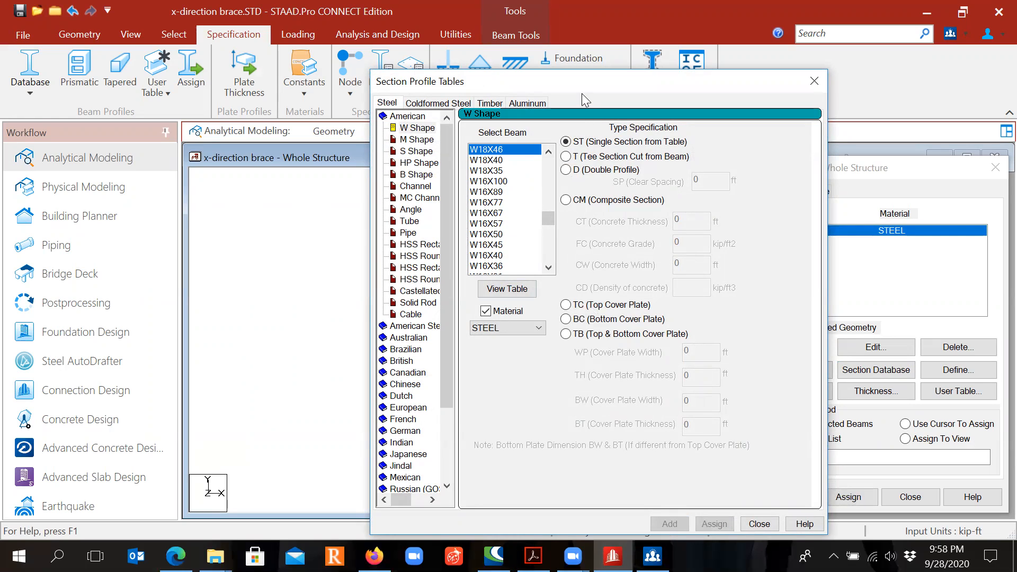
Add the American W shapes W18X35 and W12X79 to the property list as single STEEL sections
drag(575, 84, 500, 86)
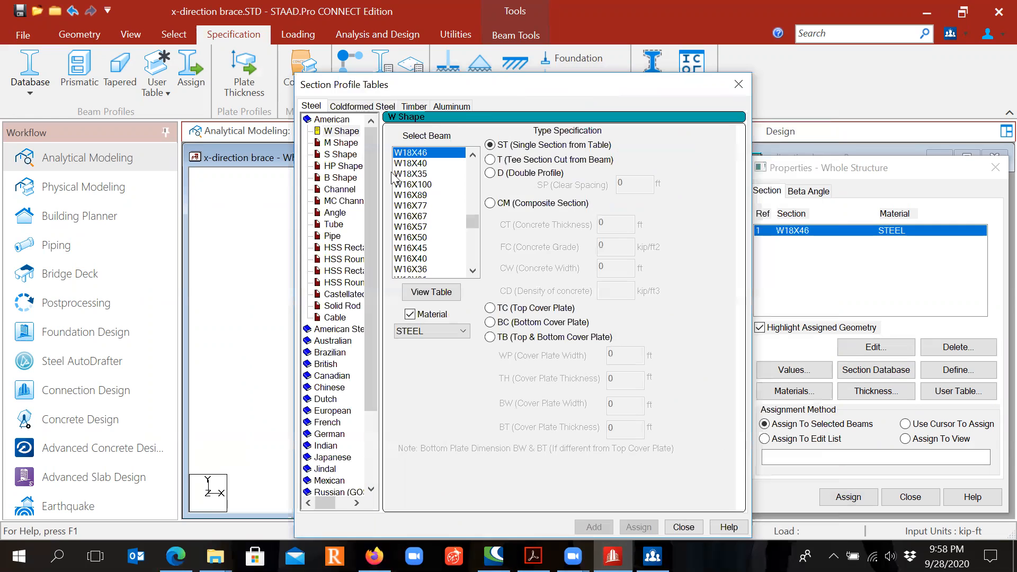
click(413, 175)
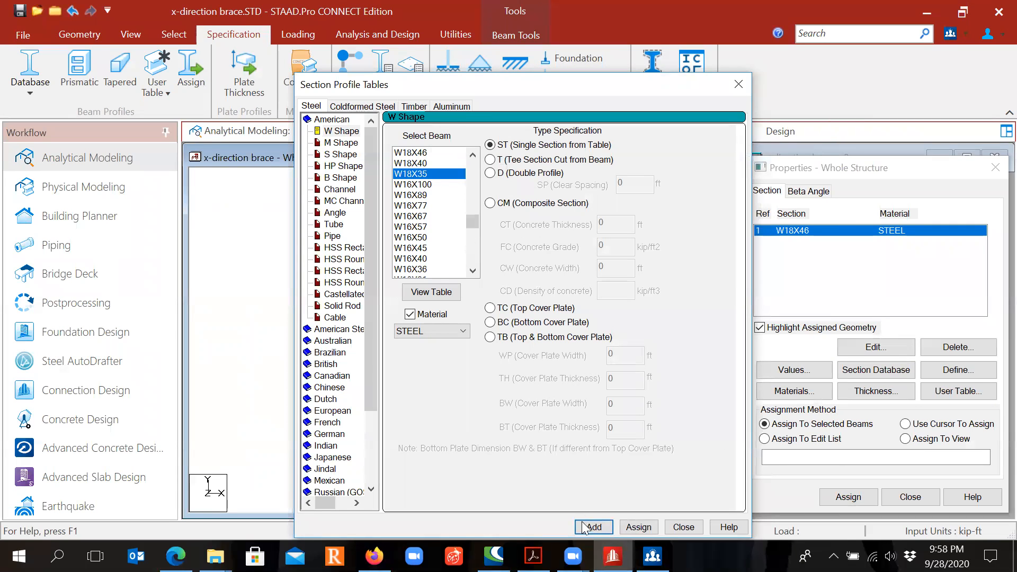
click(583, 525)
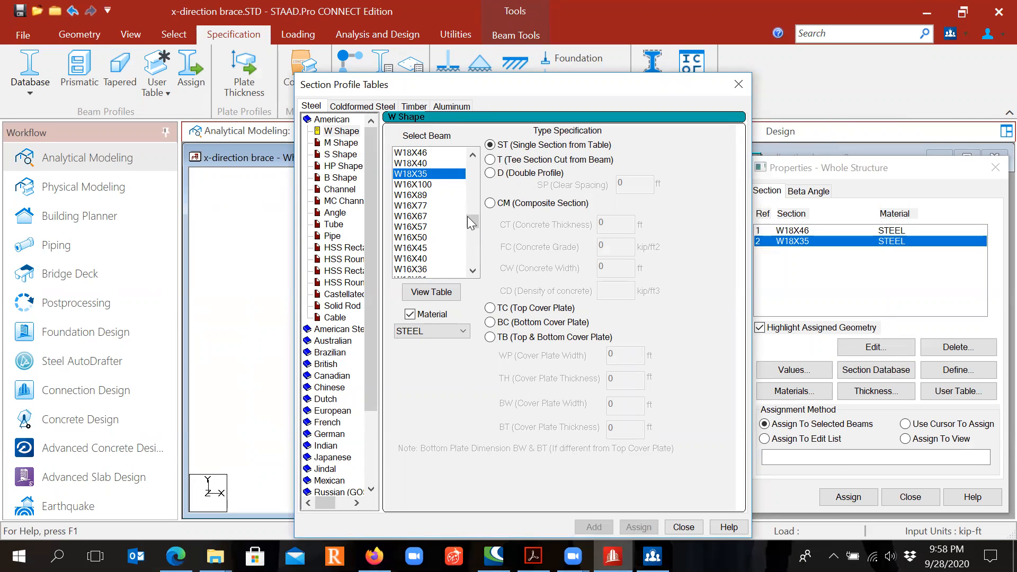
drag(474, 228, 471, 250)
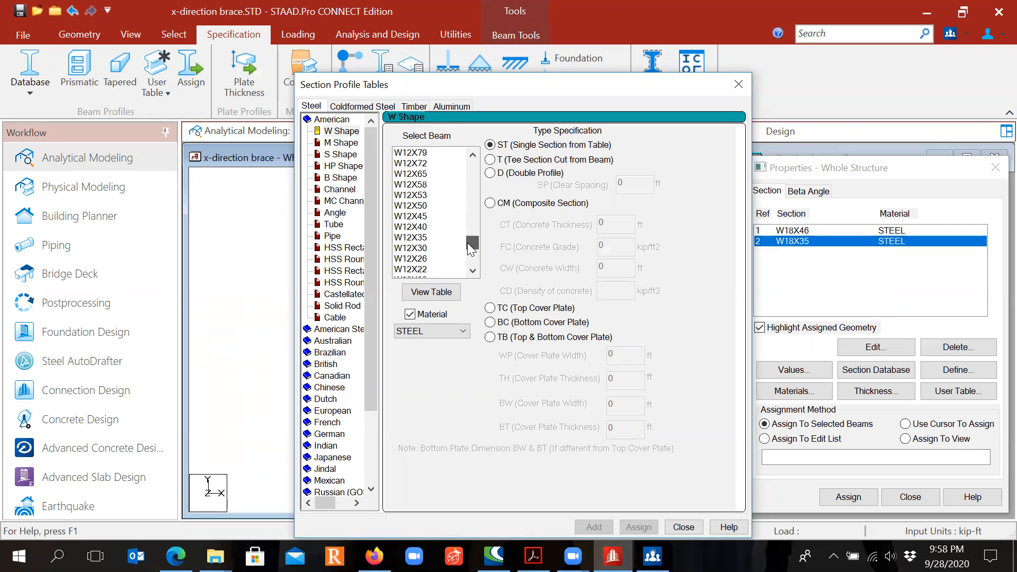
click(415, 152)
click(594, 527)
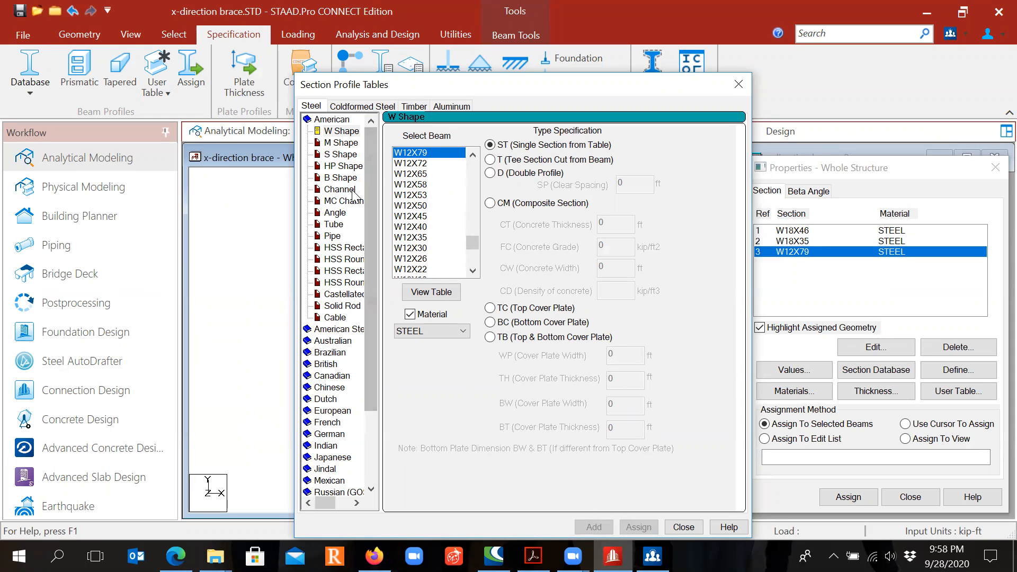
Add the American angle L60608 to the property list as a long-leg back-to-back double angle in STEEL and close the section tables
click(342, 215)
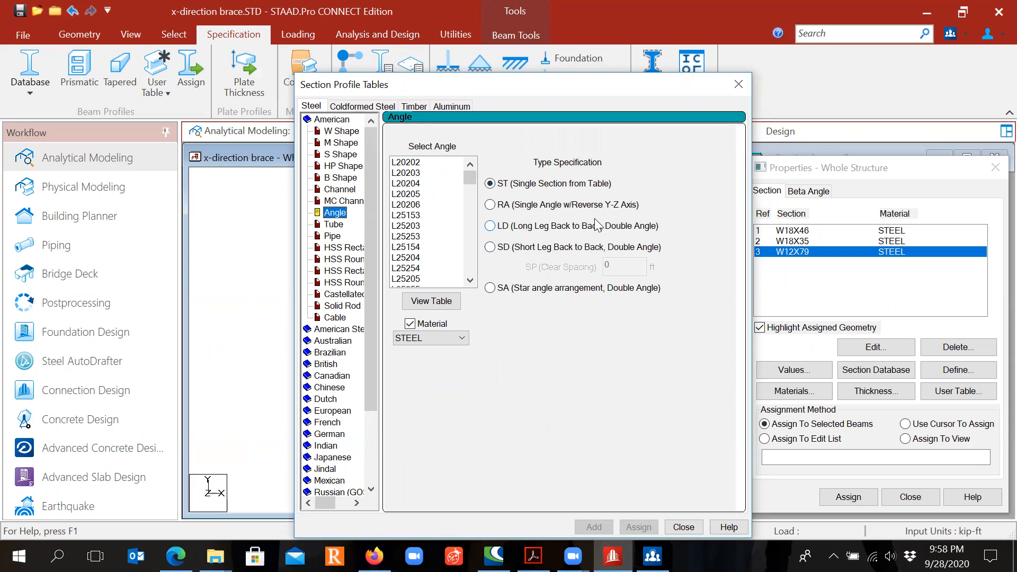
click(490, 227)
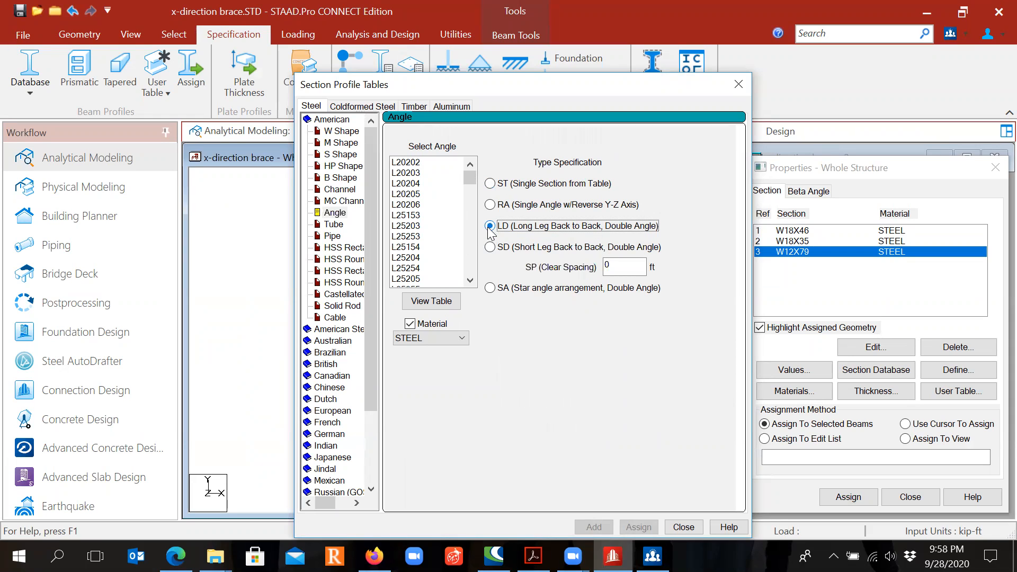
drag(470, 179, 465, 241)
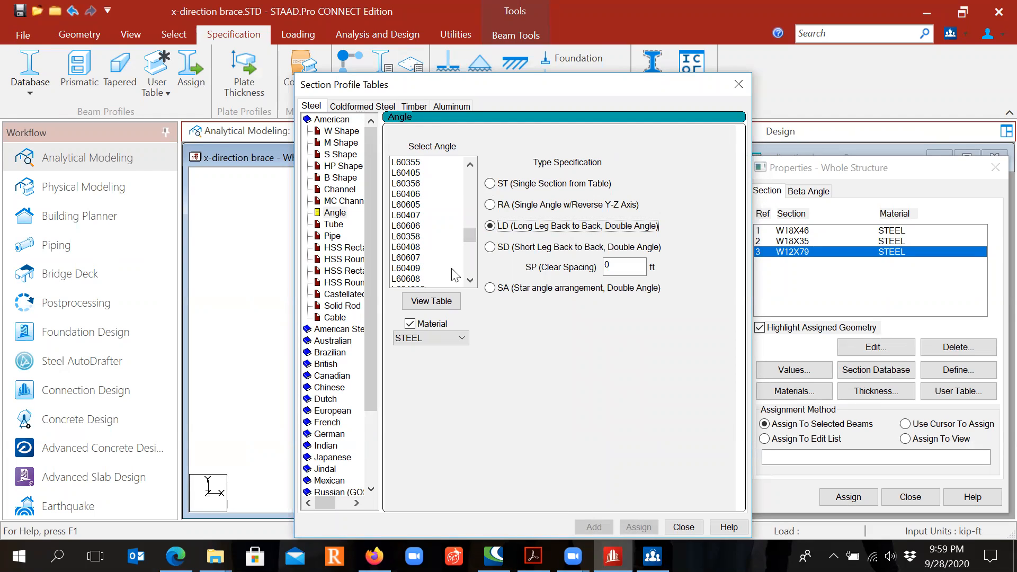
click(411, 279)
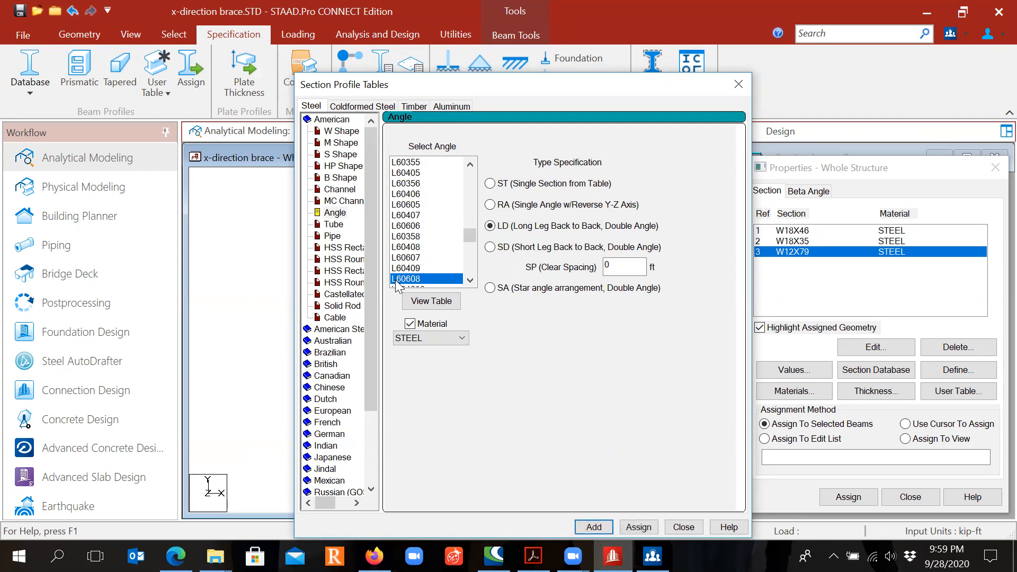
click(415, 281)
click(418, 279)
click(596, 527)
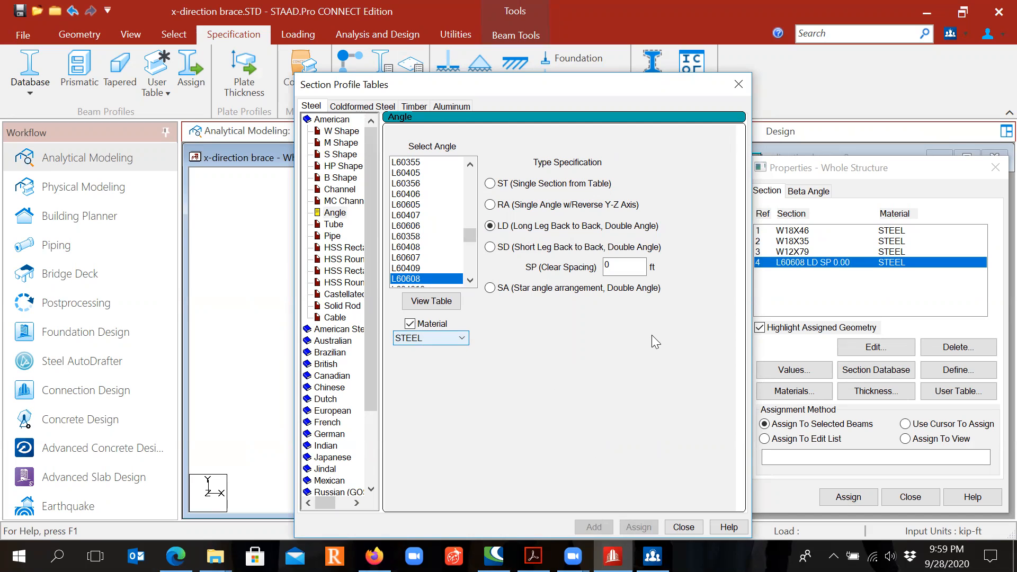
click(685, 528)
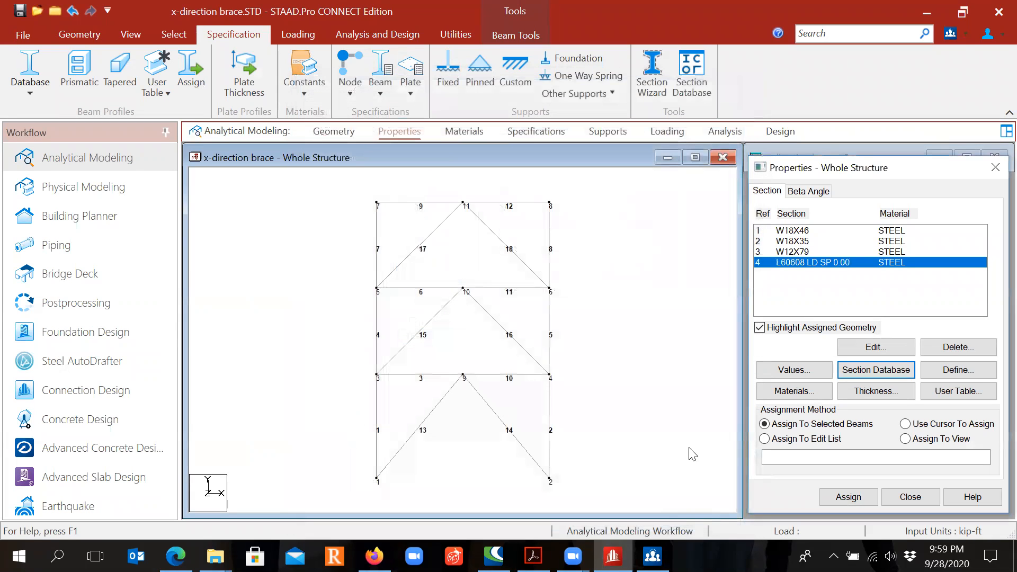
Assign the W18X46 section to the first- and second-story beams, members 3, 10, 6 and 11
click(800, 232)
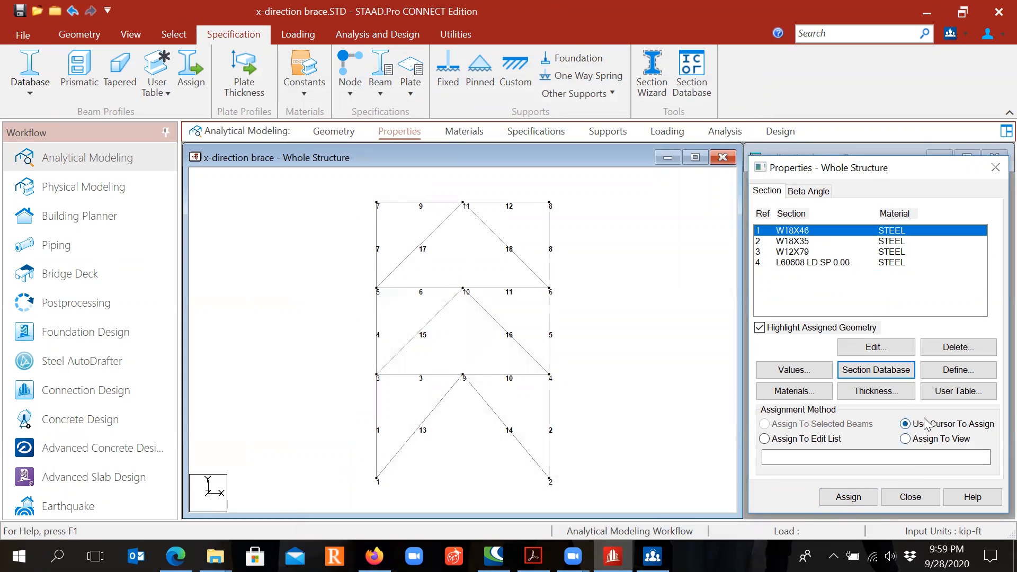
click(849, 497)
click(435, 380)
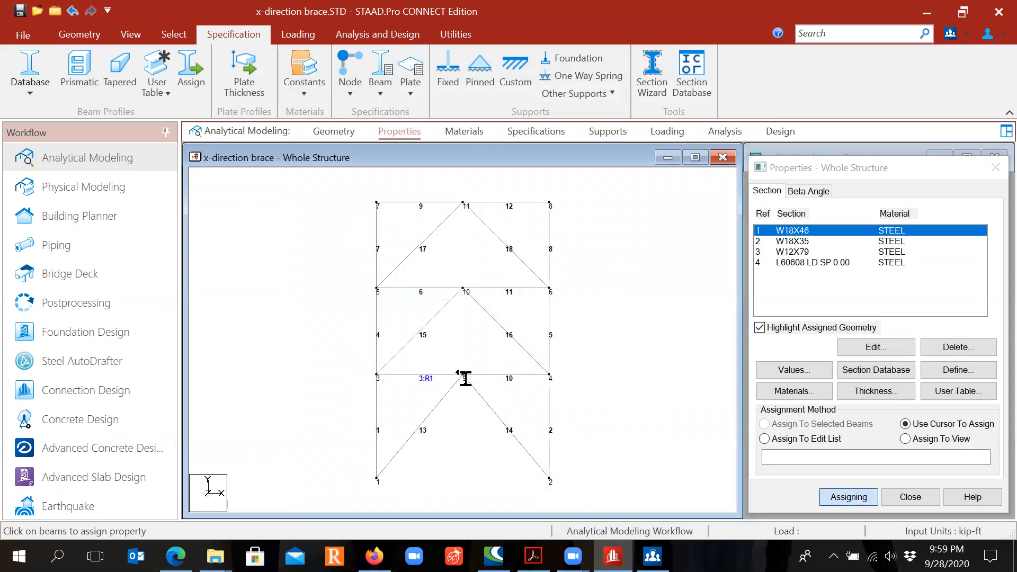
click(529, 381)
click(435, 292)
click(517, 291)
key(Escape)
Assign the W18X35 section to the roof beams, members 9 and 12
click(777, 242)
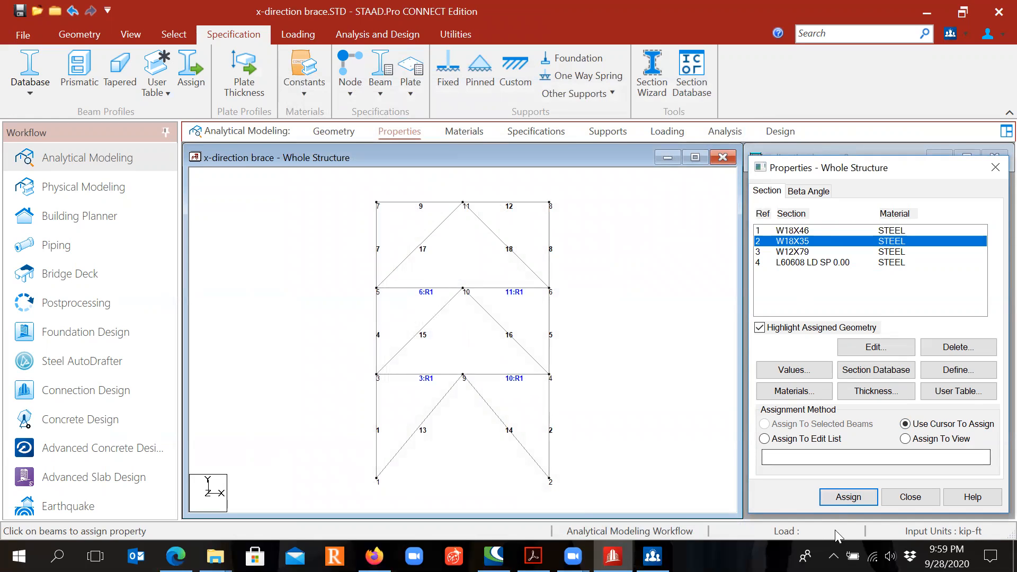
click(848, 496)
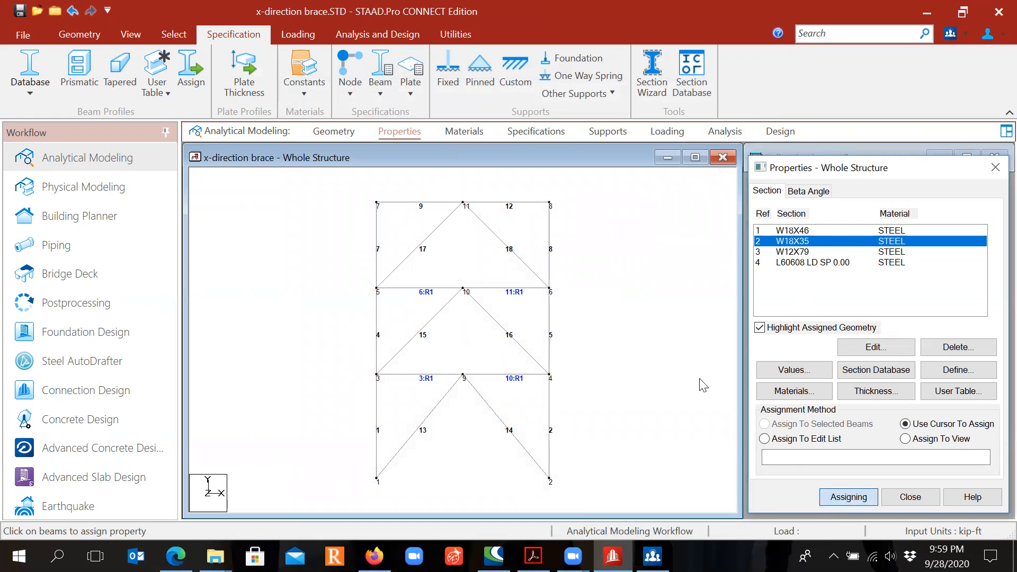
click(427, 204)
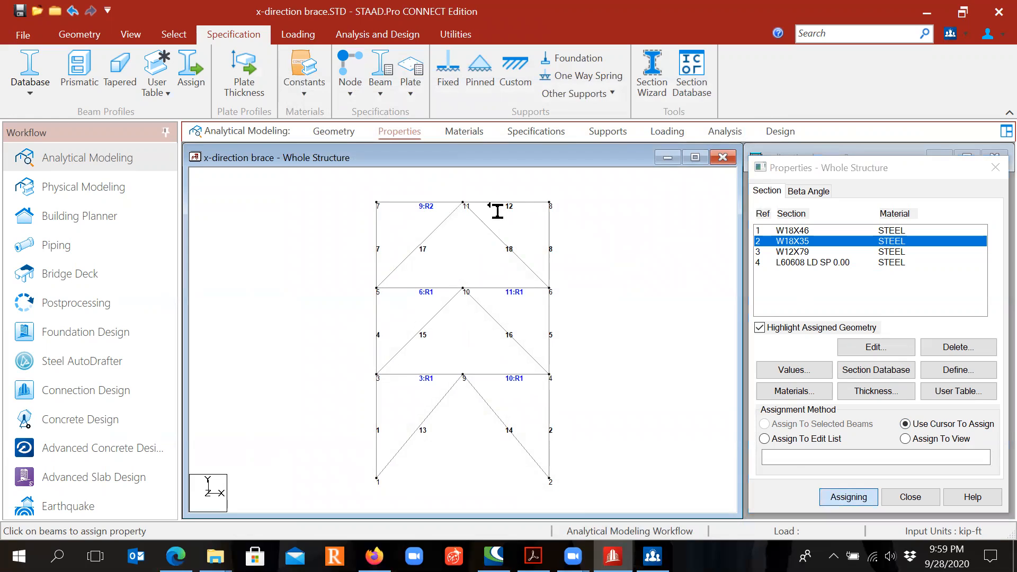
click(519, 208)
key(Escape)
Assign the W12X79 section to all columns, members 1, 2, 4, 5, 7 and 8
click(806, 252)
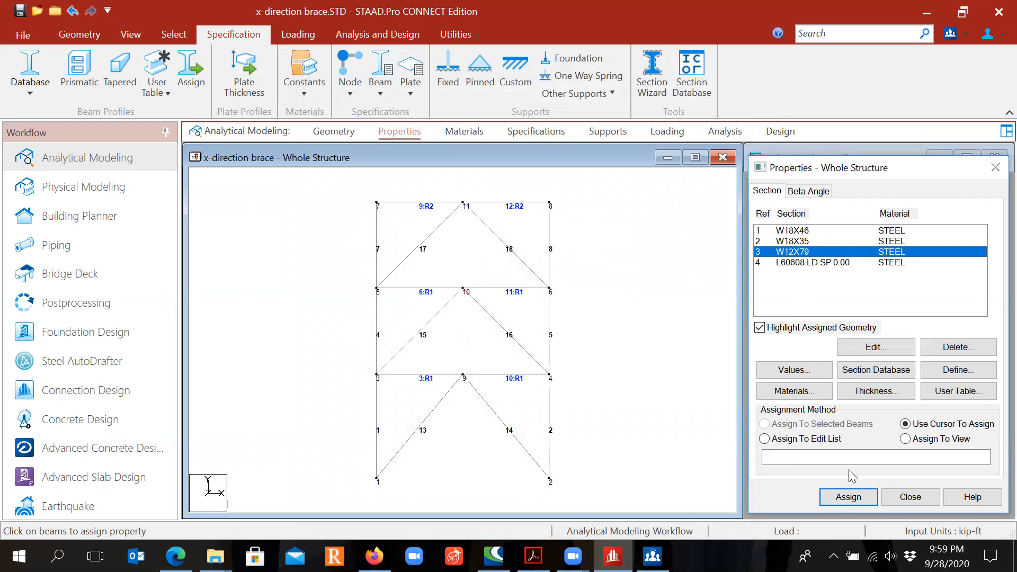
click(847, 498)
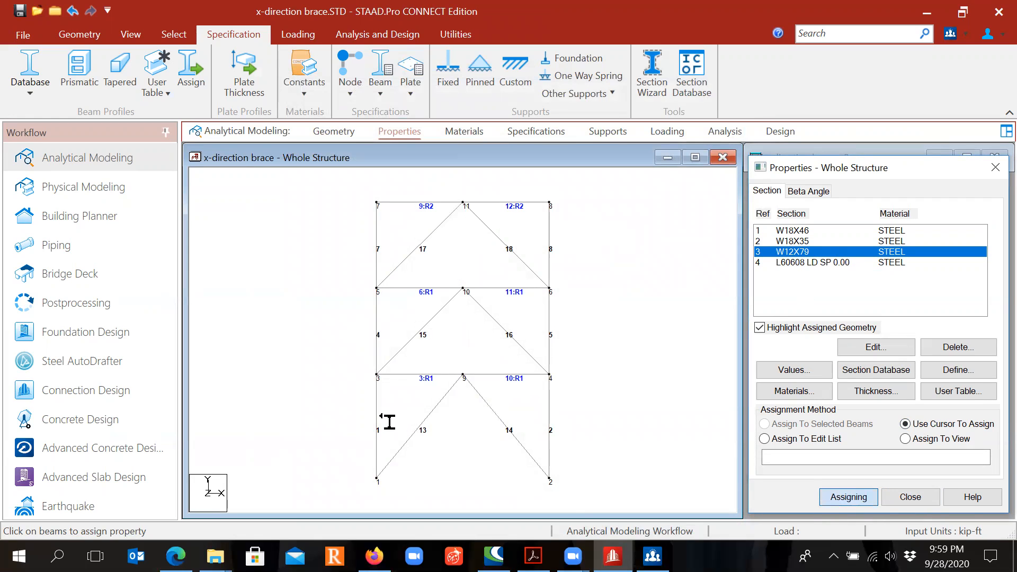
click(378, 430)
click(550, 430)
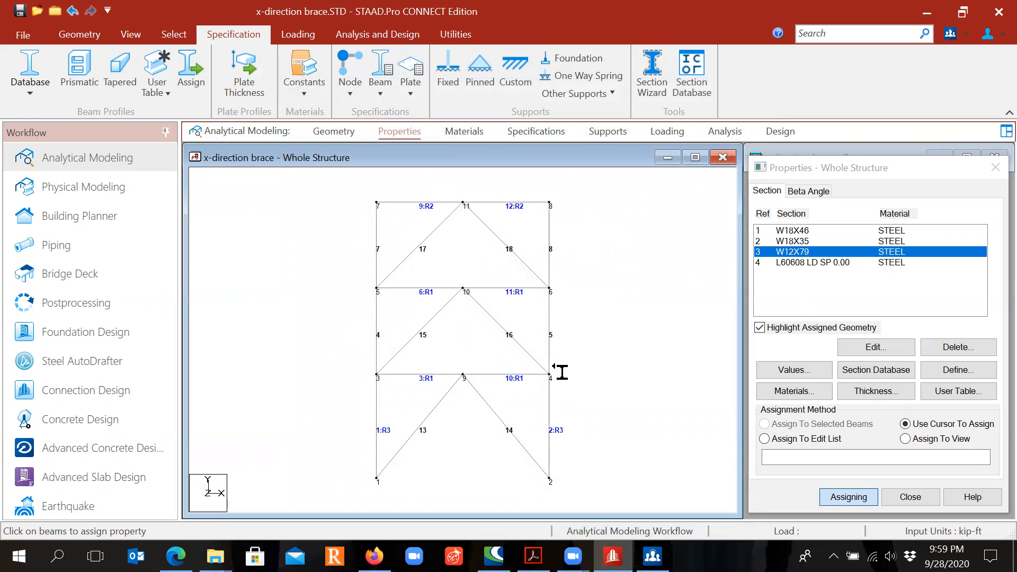
click(553, 336)
click(387, 338)
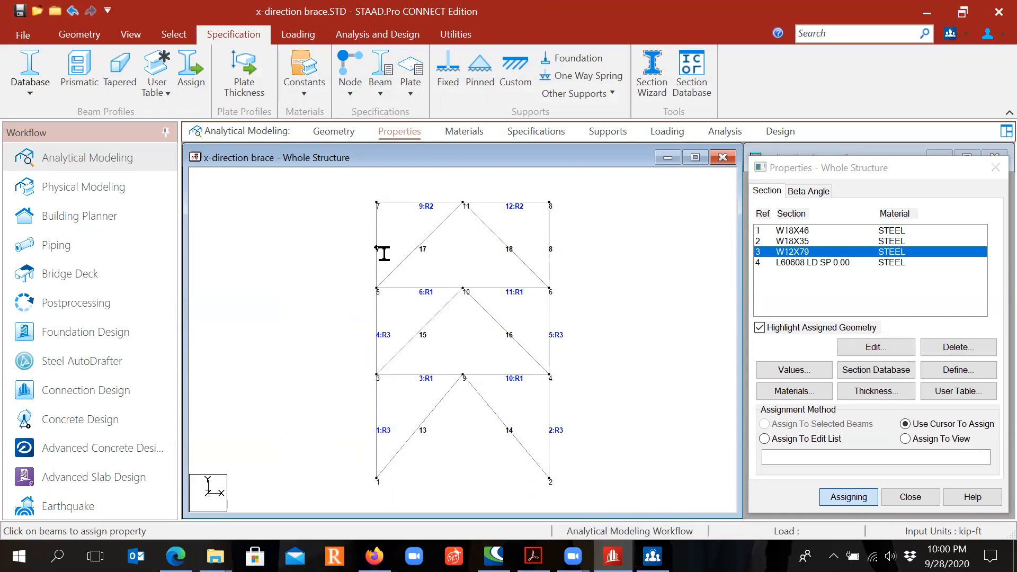
click(554, 254)
key(Escape)
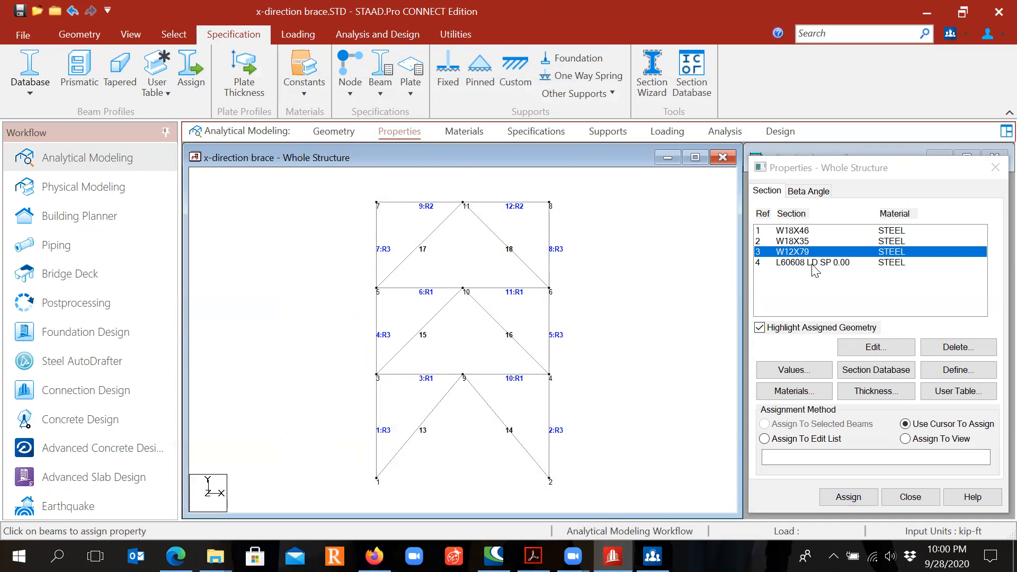
Assign the L60608 double-angle section to all chevron braces, members 13 to 18
click(814, 263)
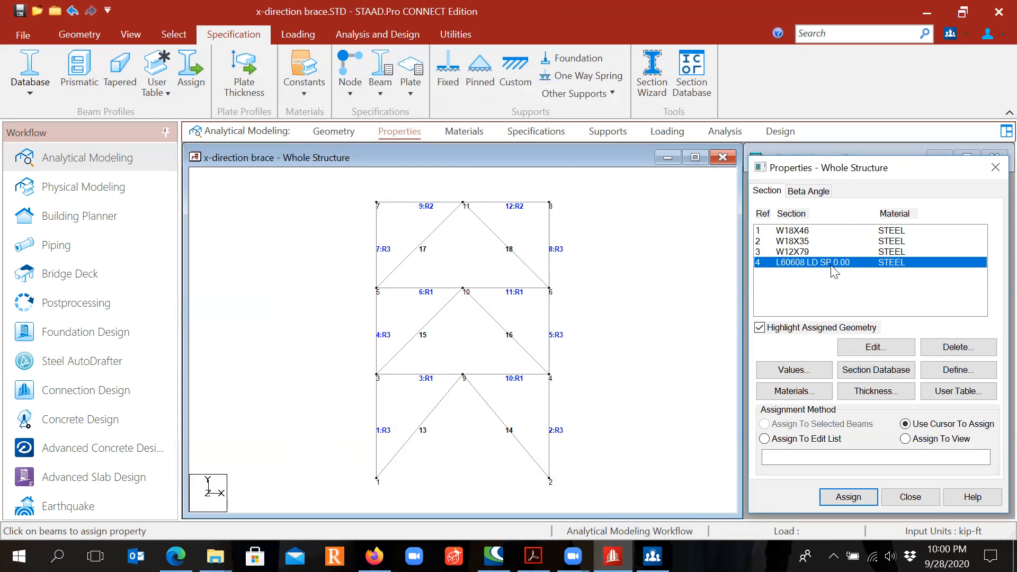
click(850, 498)
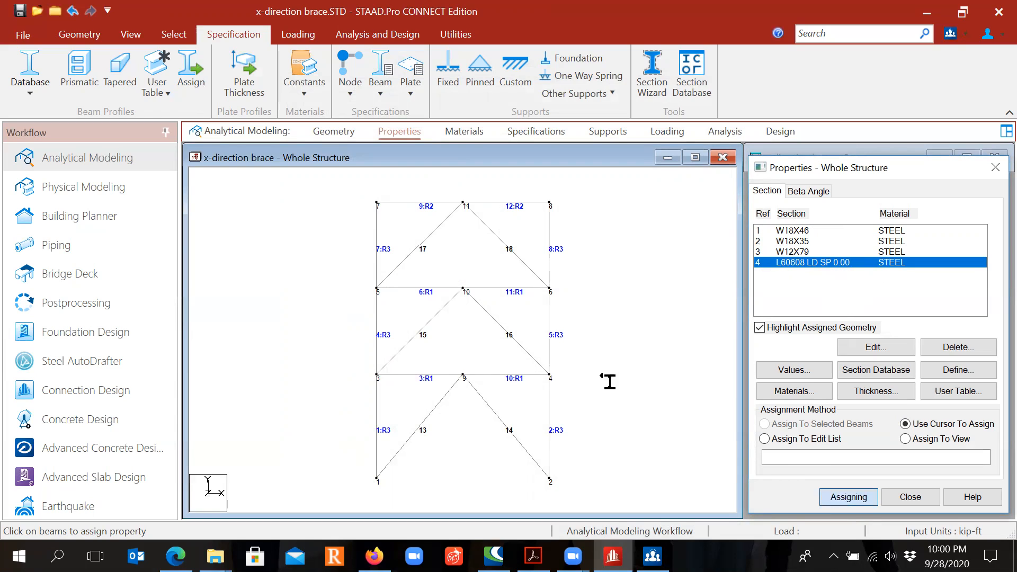
click(431, 246)
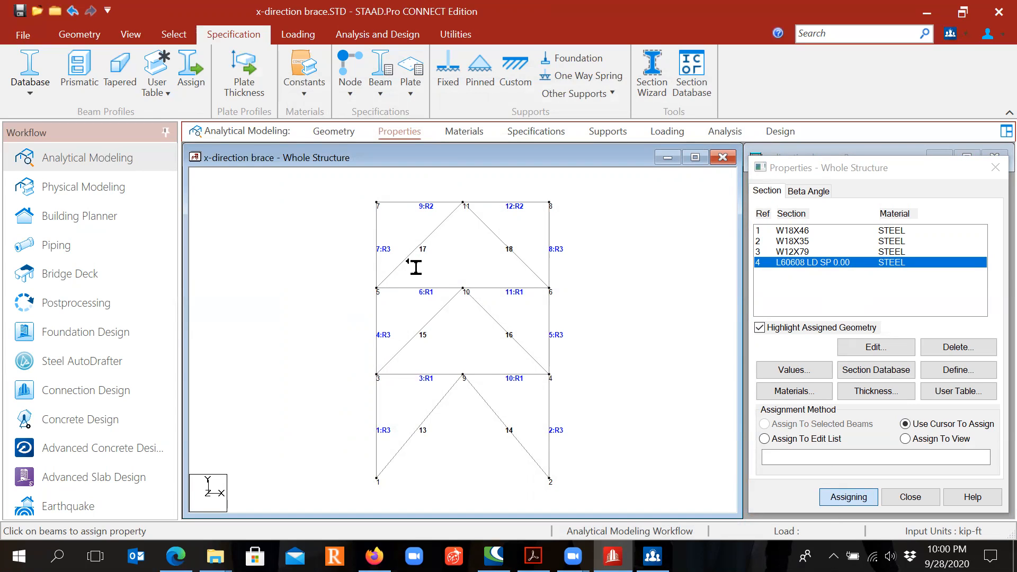
click(432, 255)
click(521, 252)
click(431, 342)
click(512, 338)
click(428, 432)
click(518, 429)
key(Escape)
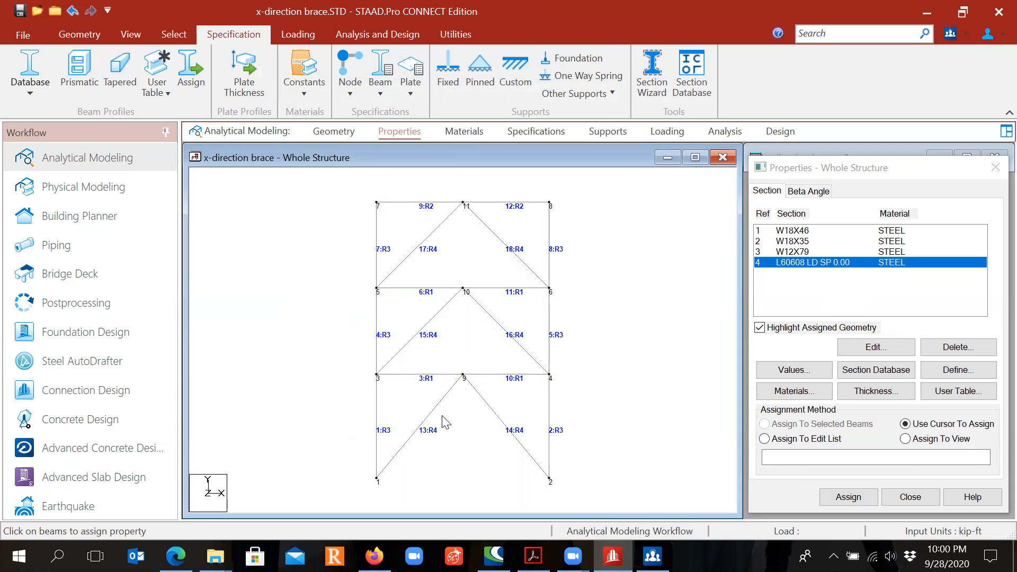
Assign the isotropic material STEEL to every member in the view
click(461, 132)
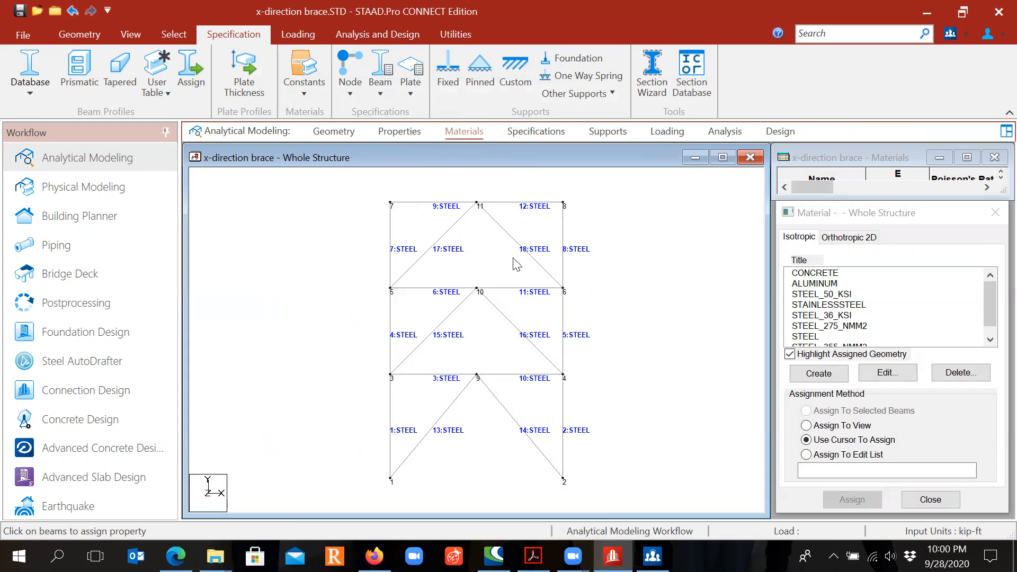
drag(988, 300, 984, 330)
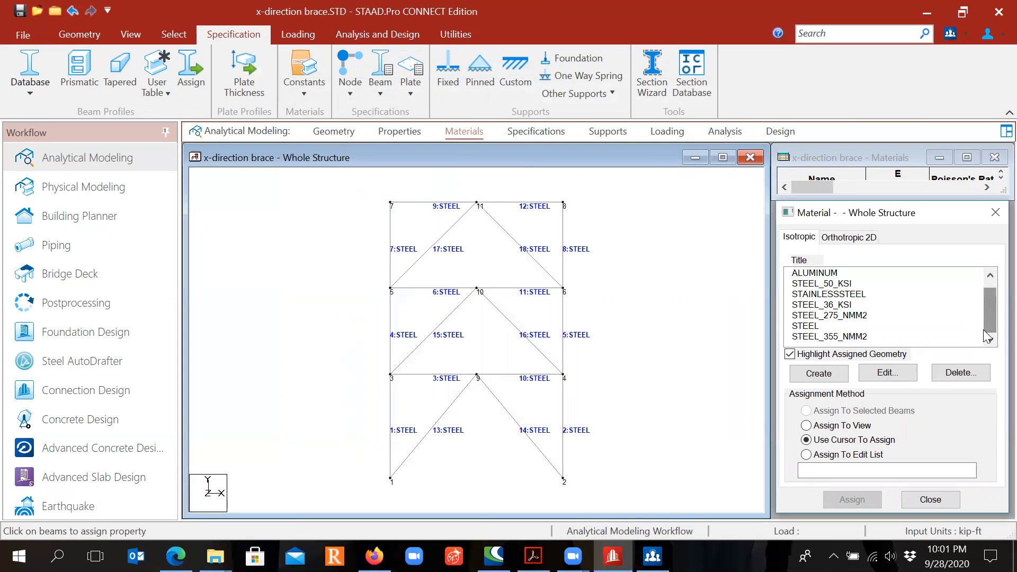
click(807, 326)
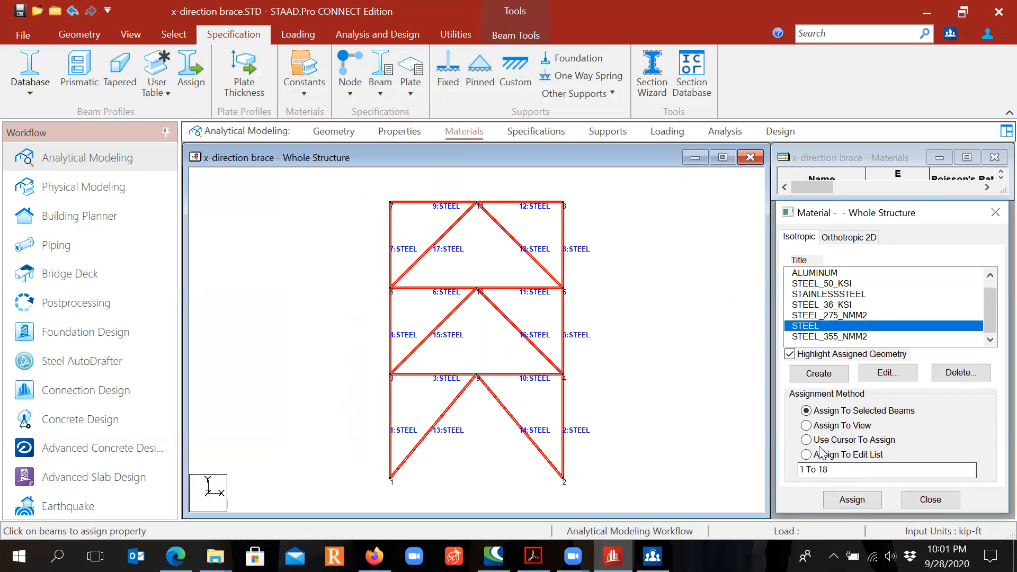
click(811, 426)
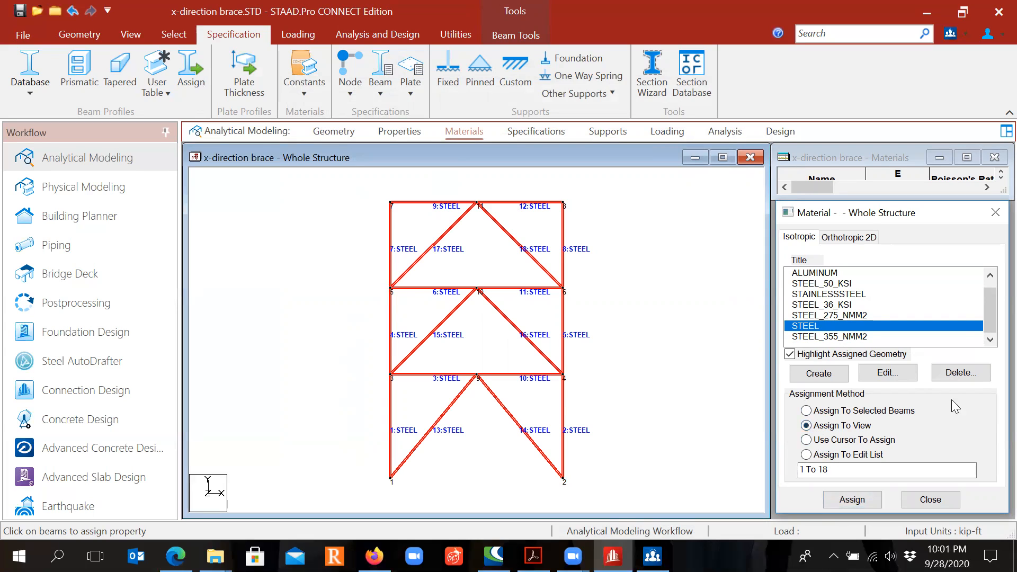
click(850, 504)
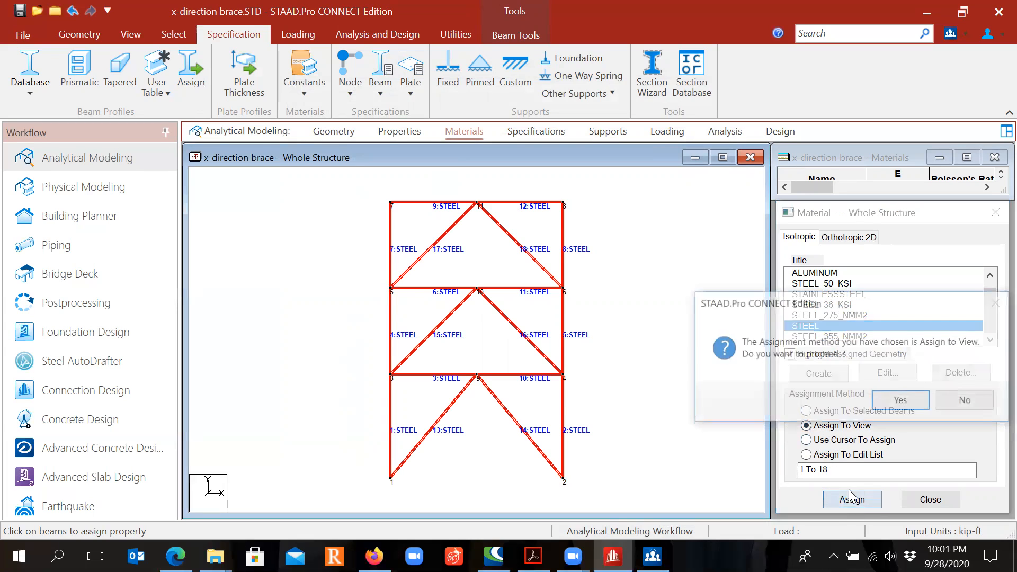
click(895, 398)
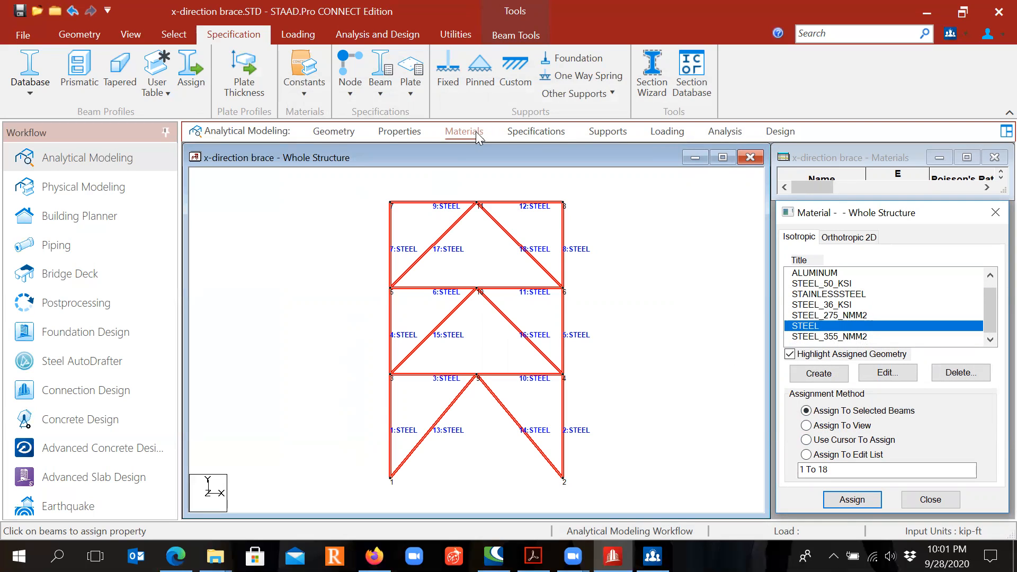
Create a beam release specification that frees the MZ moment at the member start
click(535, 134)
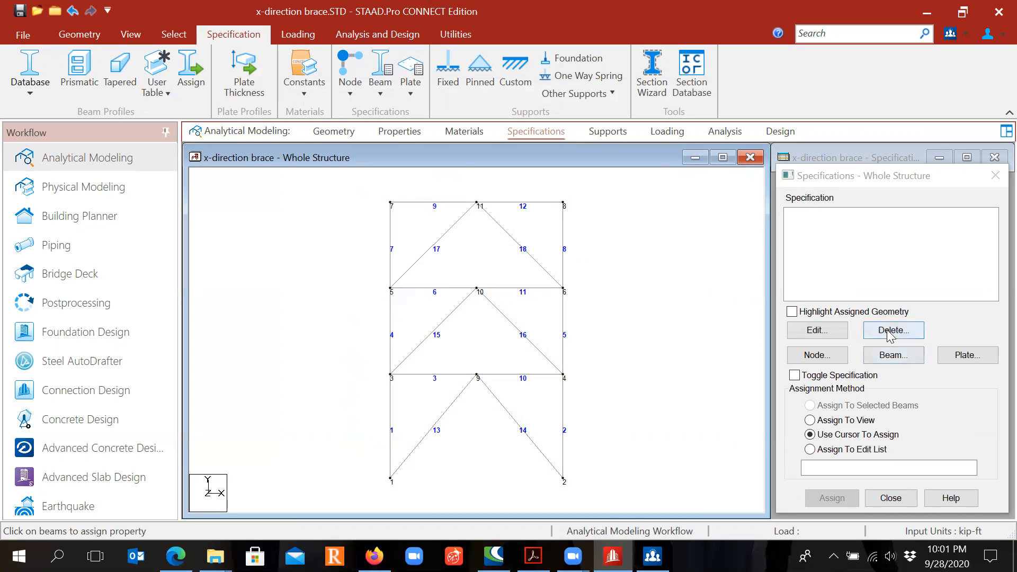
click(899, 365)
click(899, 364)
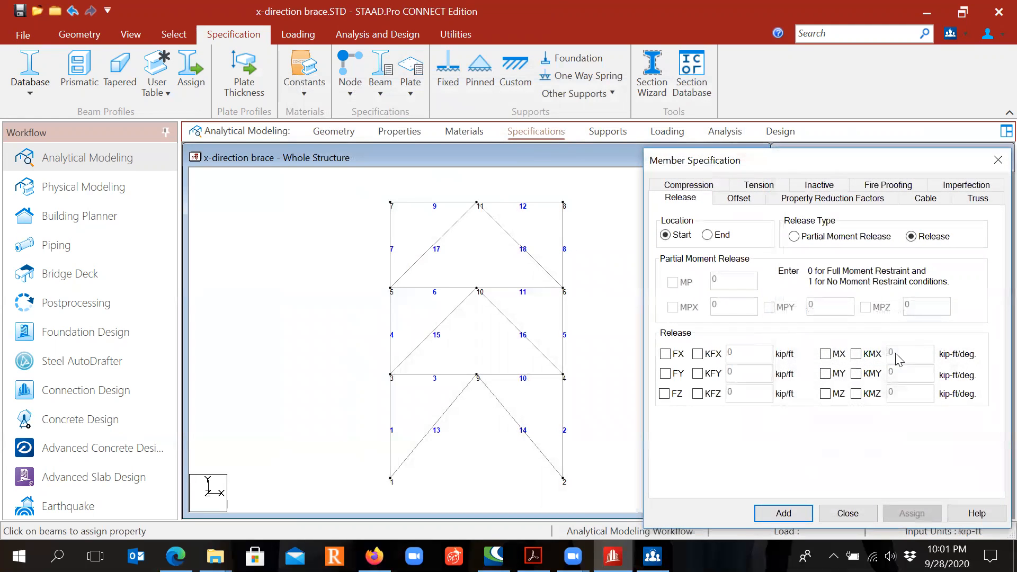
click(671, 238)
click(825, 394)
click(786, 513)
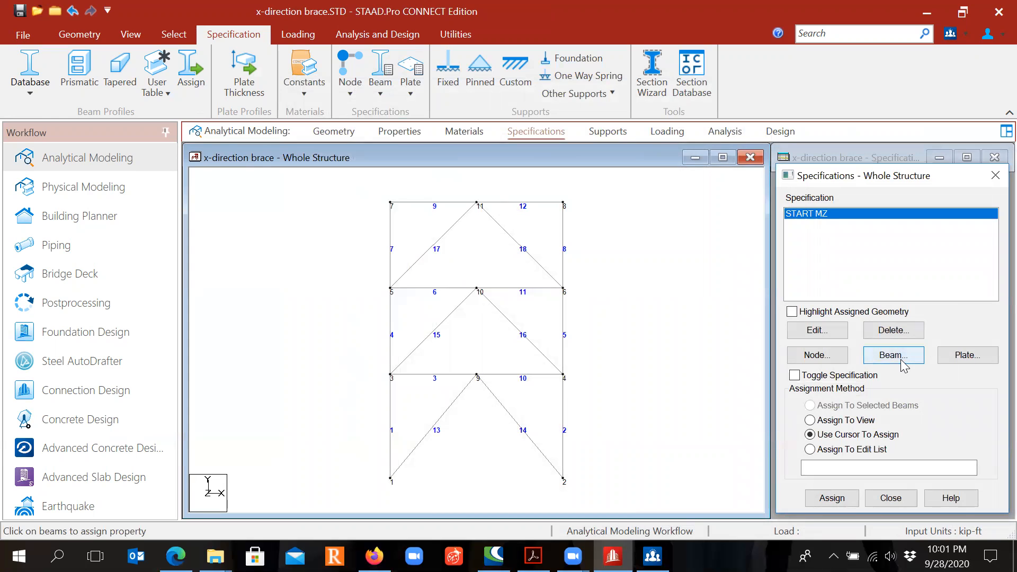
Create a second beam release specification that frees the MZ moment at the member end
click(905, 364)
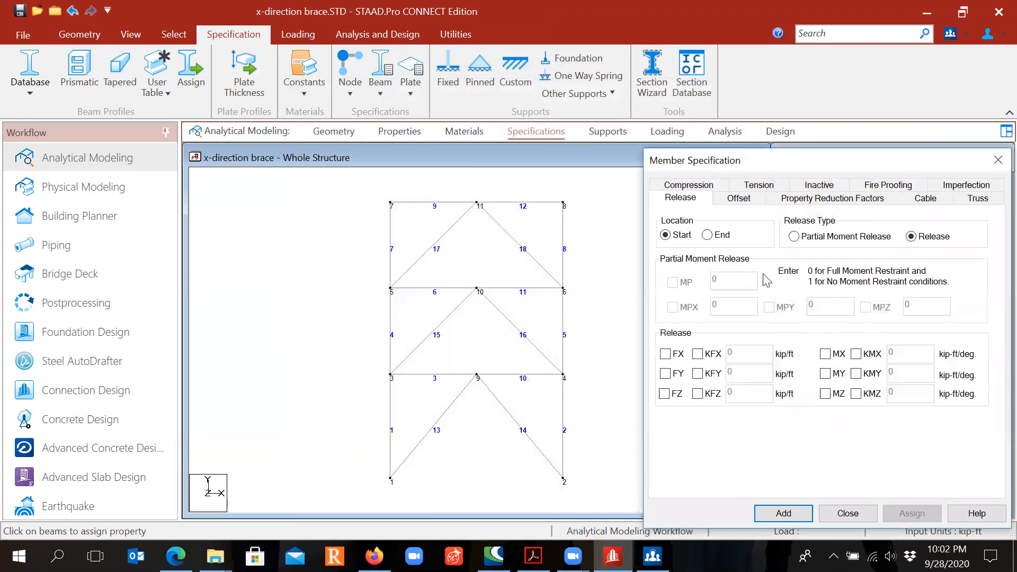
click(708, 236)
click(825, 393)
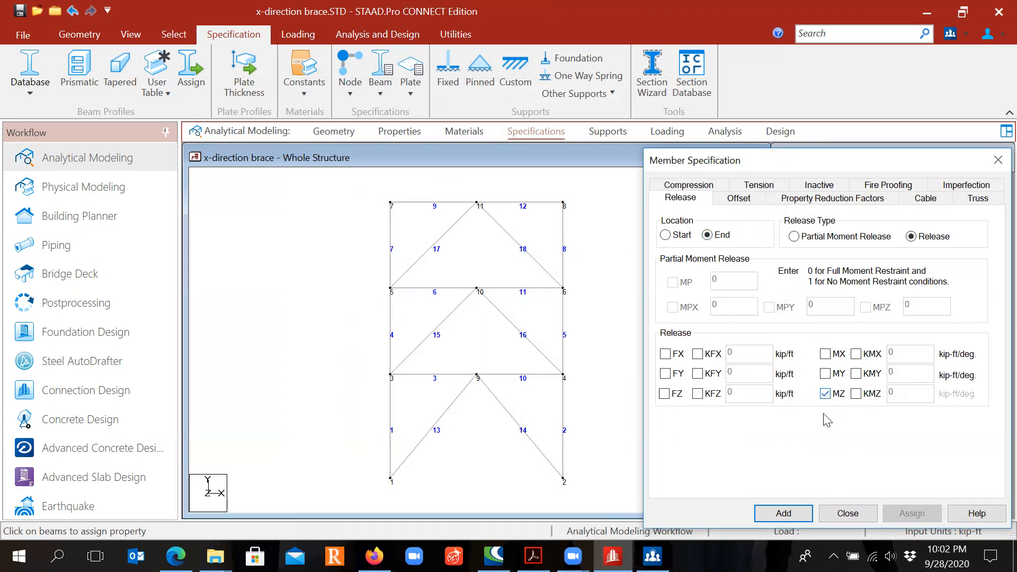
click(782, 512)
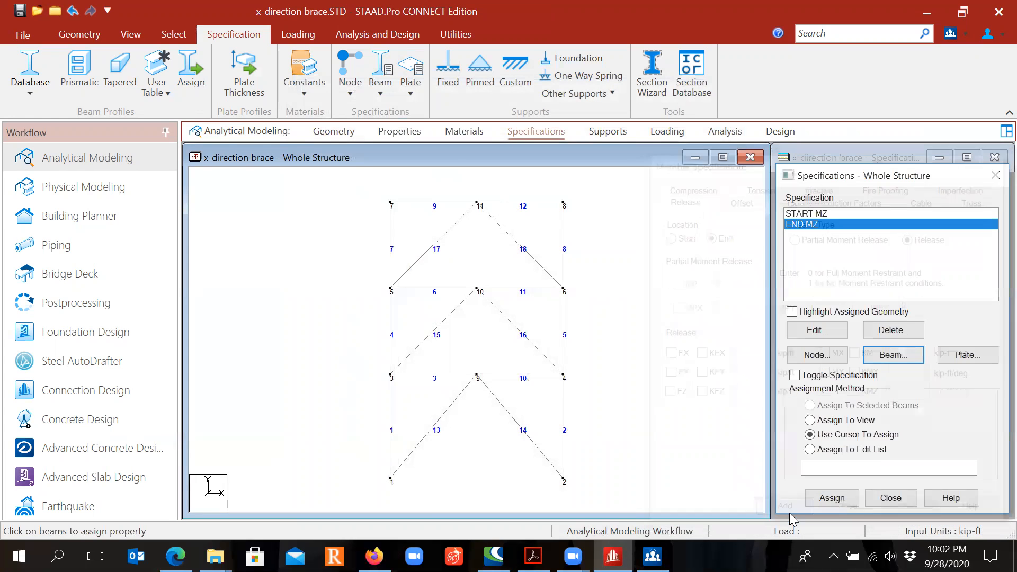
Add a truss member specification to the whole structure's specification list
click(895, 355)
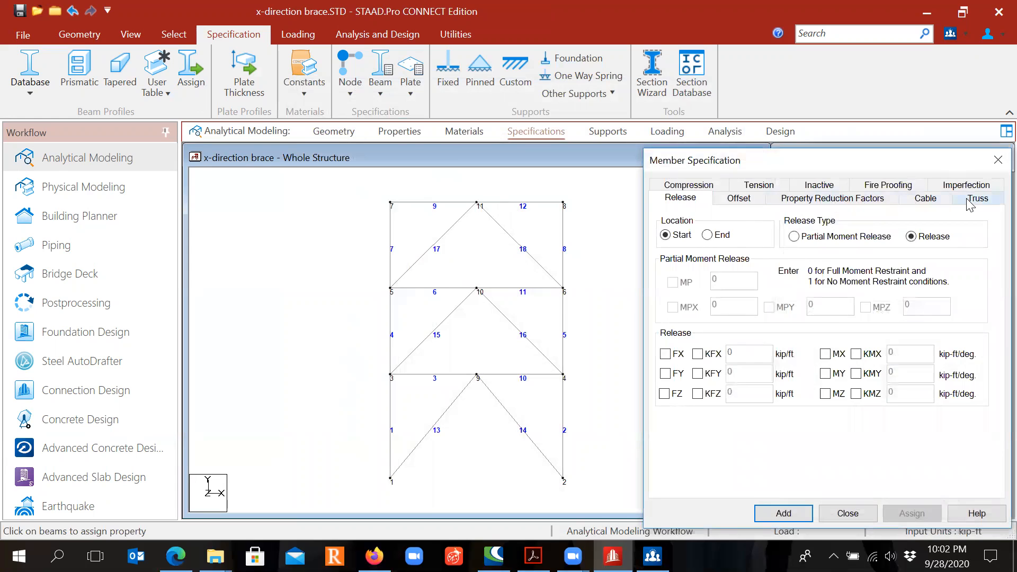
click(985, 207)
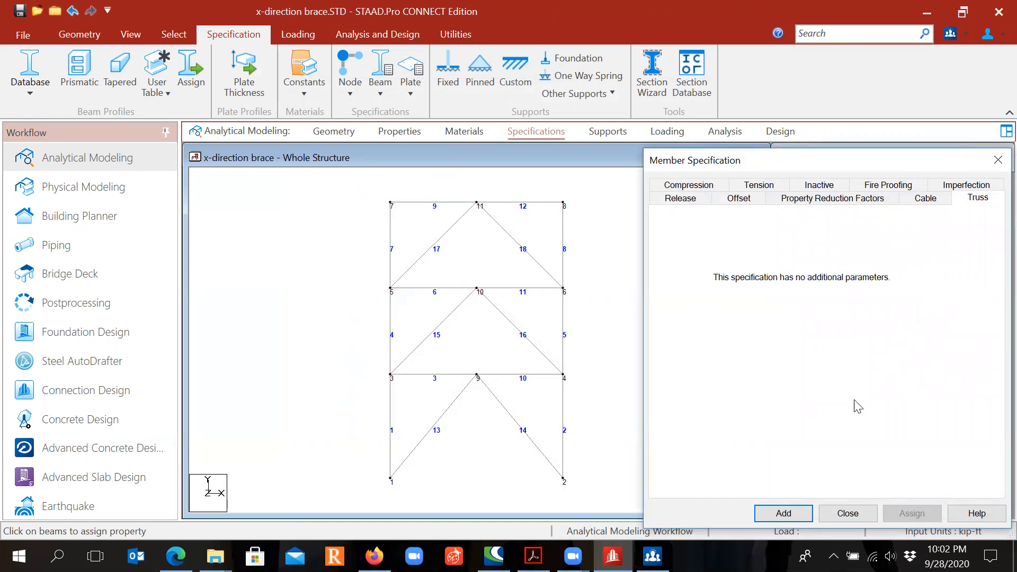
click(780, 512)
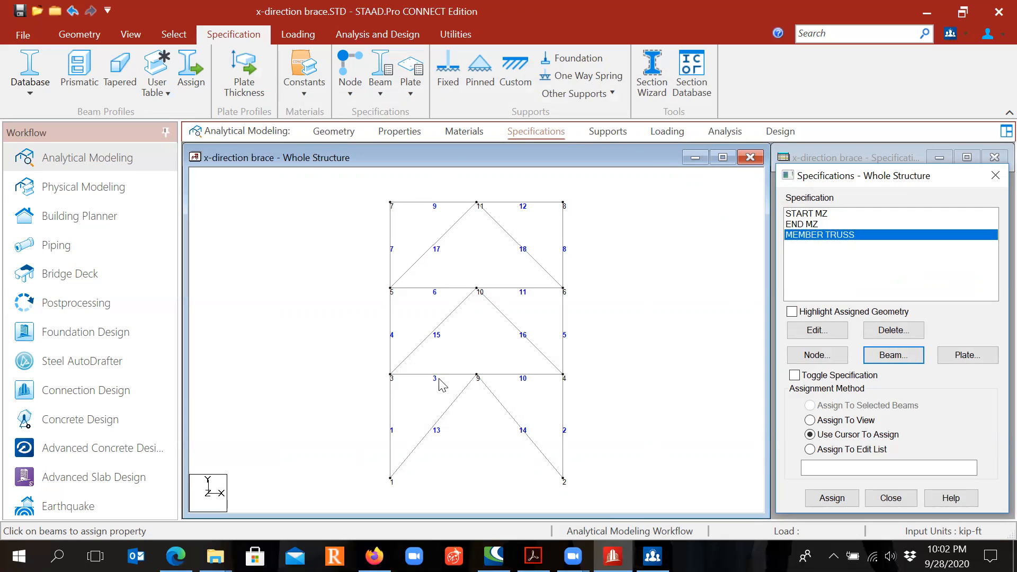
Assign the START MZ release specification to beams 3, 6 and 9 at the three floor levels
click(822, 215)
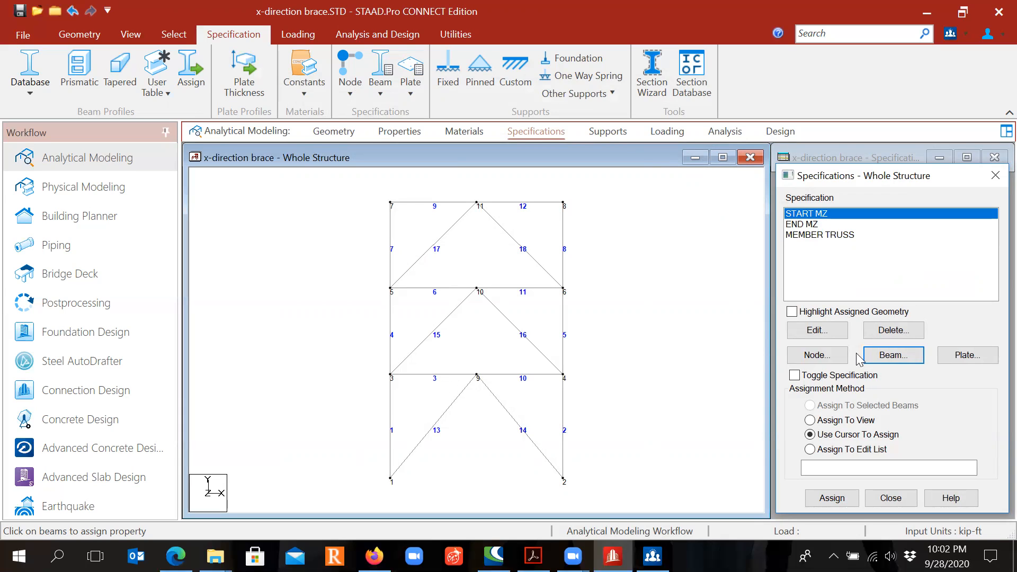
click(829, 438)
click(832, 497)
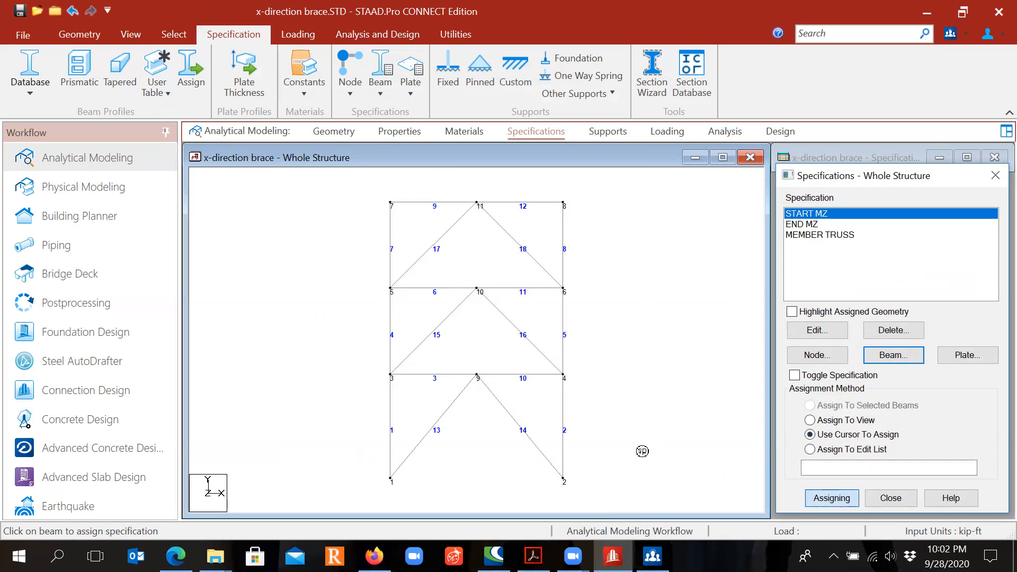
click(432, 376)
click(427, 288)
click(425, 203)
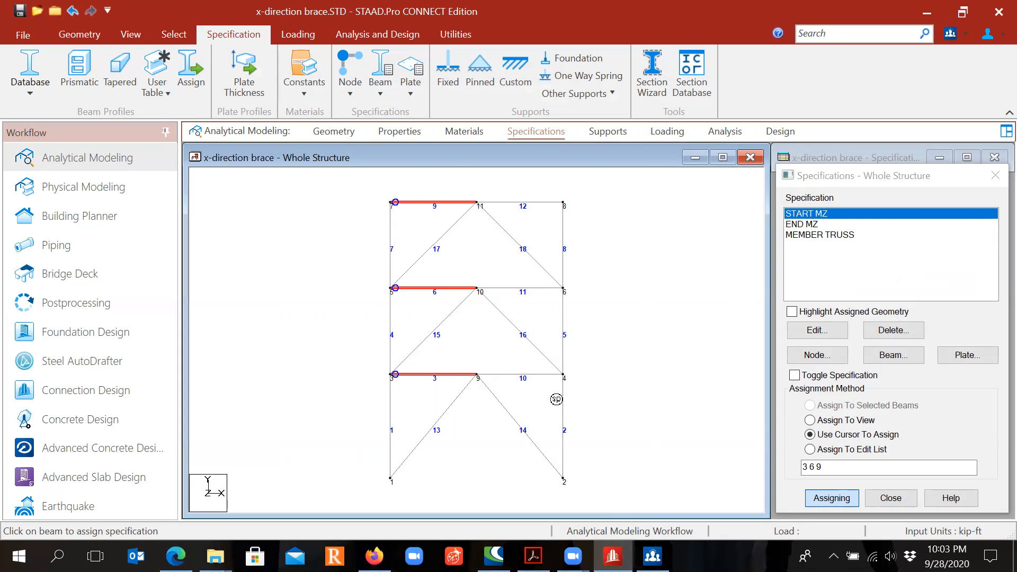
key(Escape)
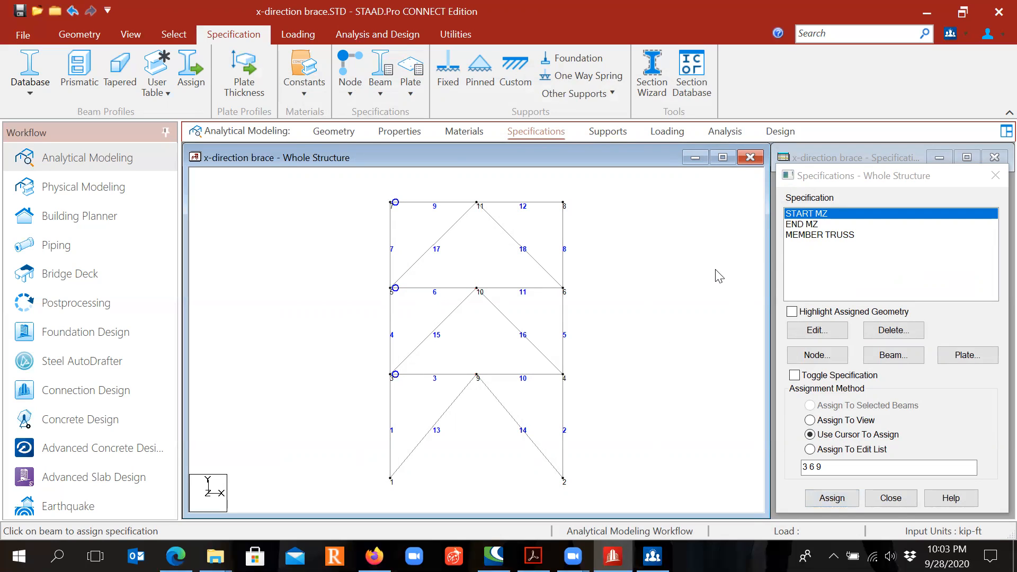
Assign the END MZ release specification to beams 10, 11 and 12 and to the third-story columns 7 and 8
click(804, 224)
click(832, 499)
click(545, 203)
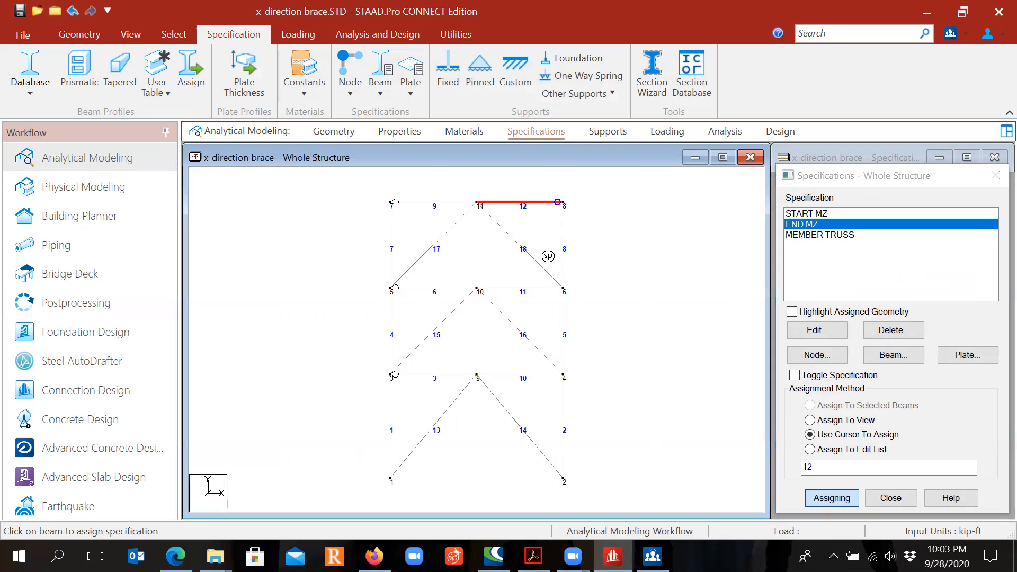
click(539, 289)
click(531, 375)
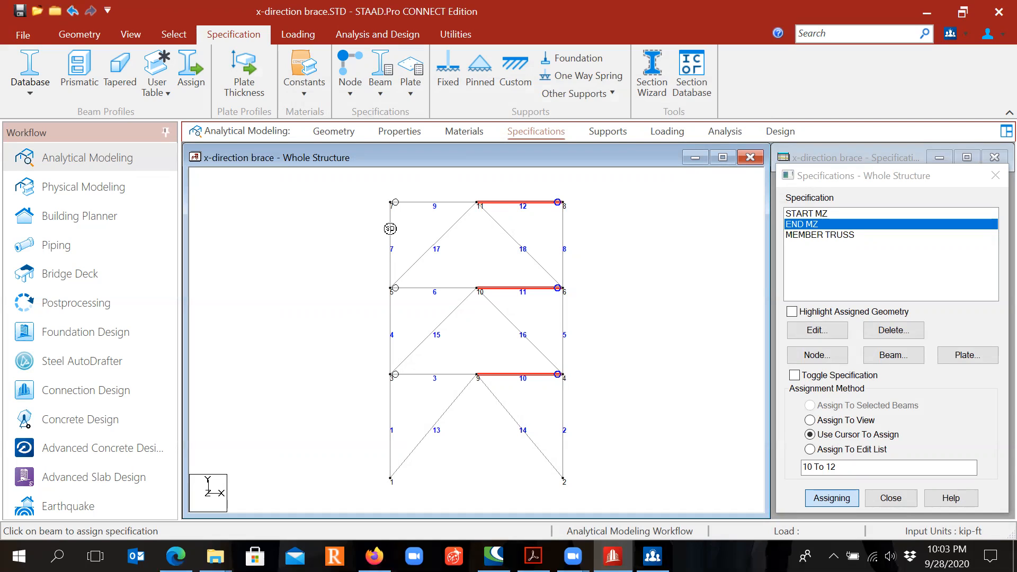
click(390, 229)
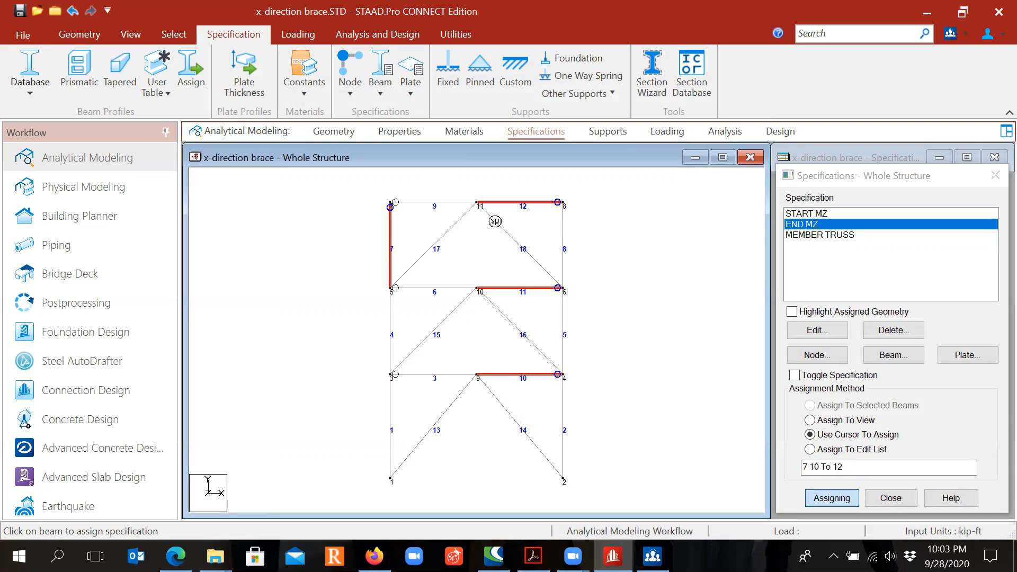
click(562, 229)
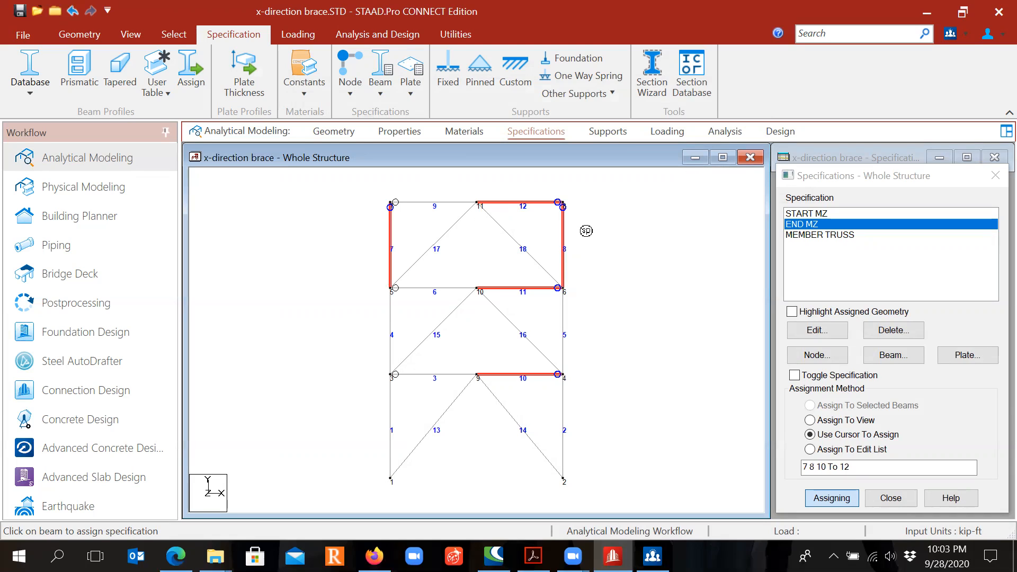
key(Escape)
click(634, 268)
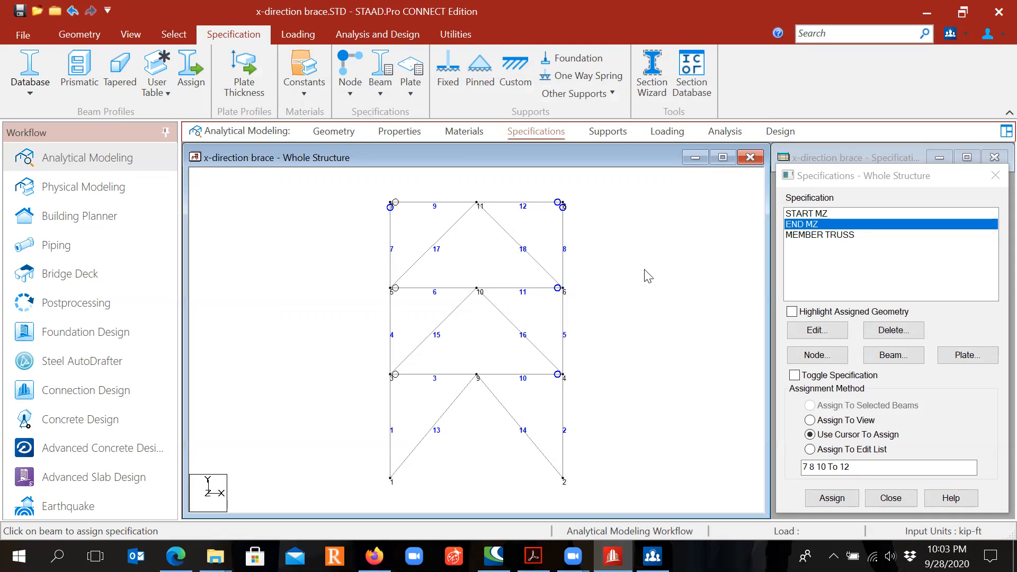
Assign the MEMBER TRUSS specification to the six chevron braces, members 13 to 18
click(821, 235)
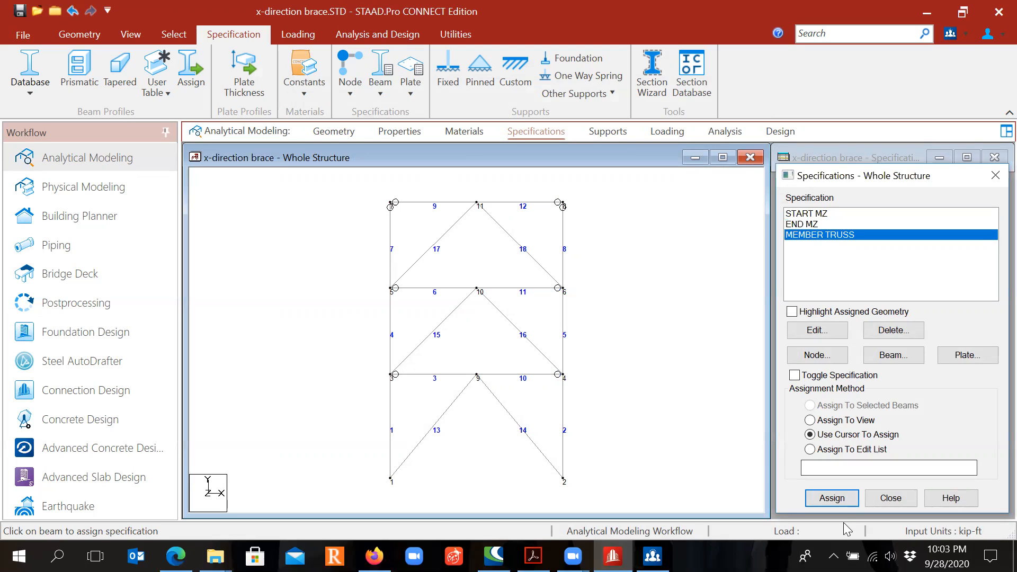
click(832, 498)
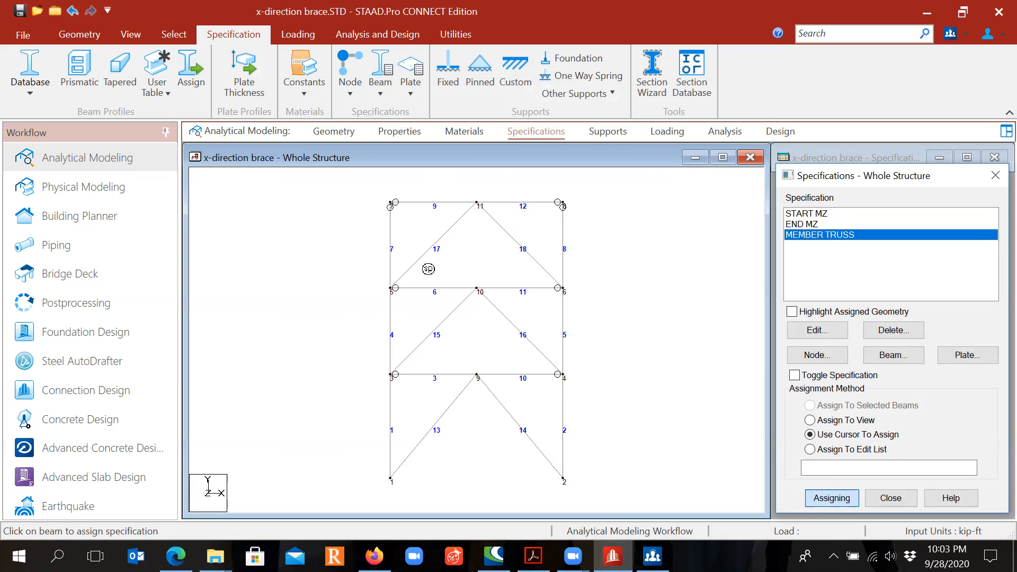
click(430, 249)
click(520, 241)
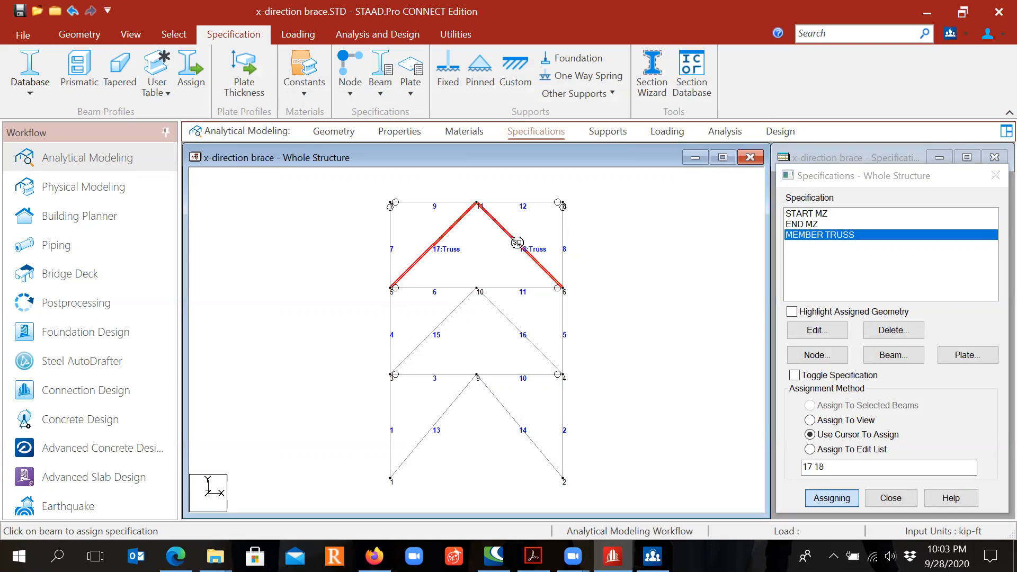
click(444, 324)
click(512, 324)
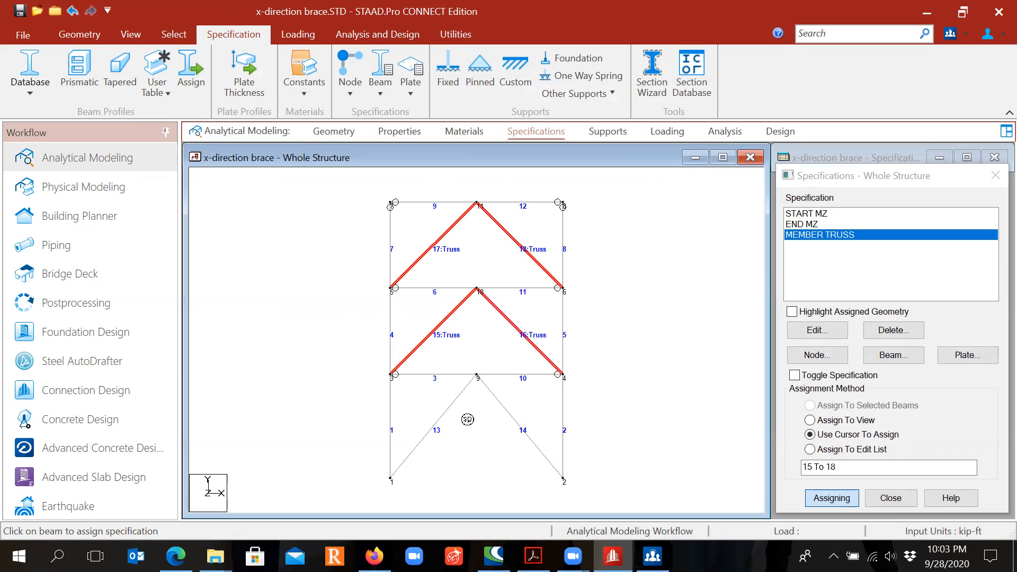
click(448, 411)
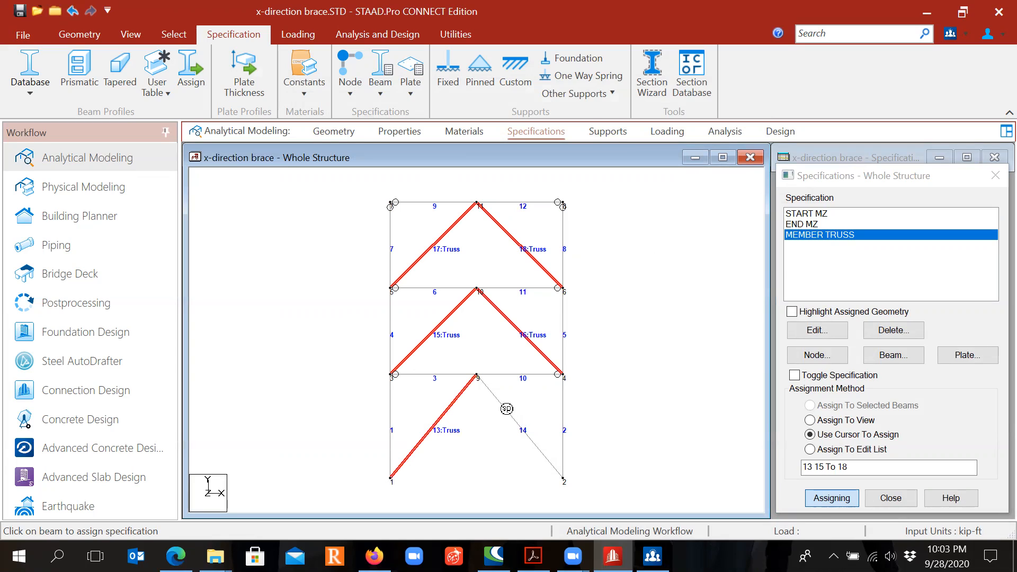
click(506, 410)
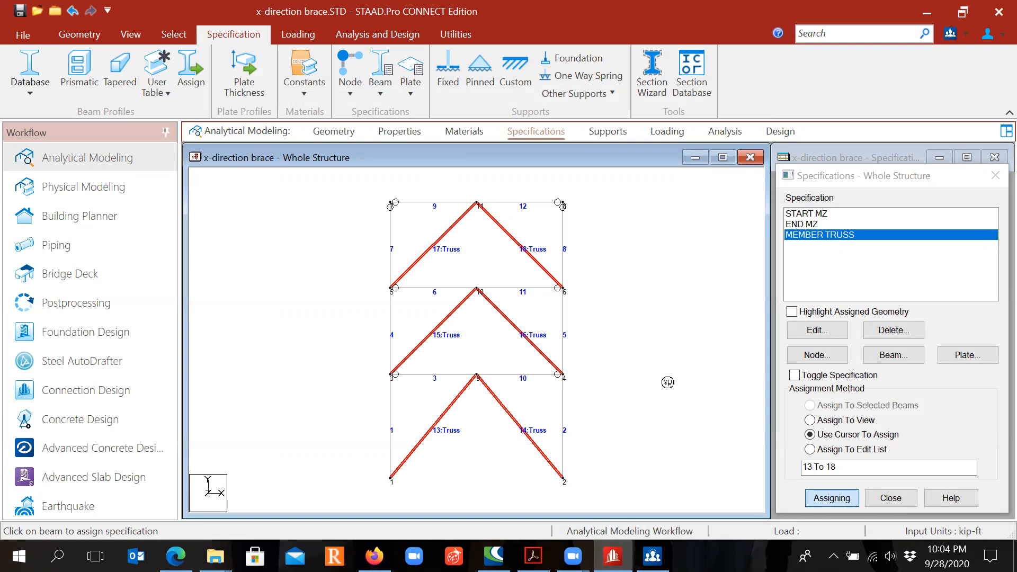
key(Escape)
click(573, 392)
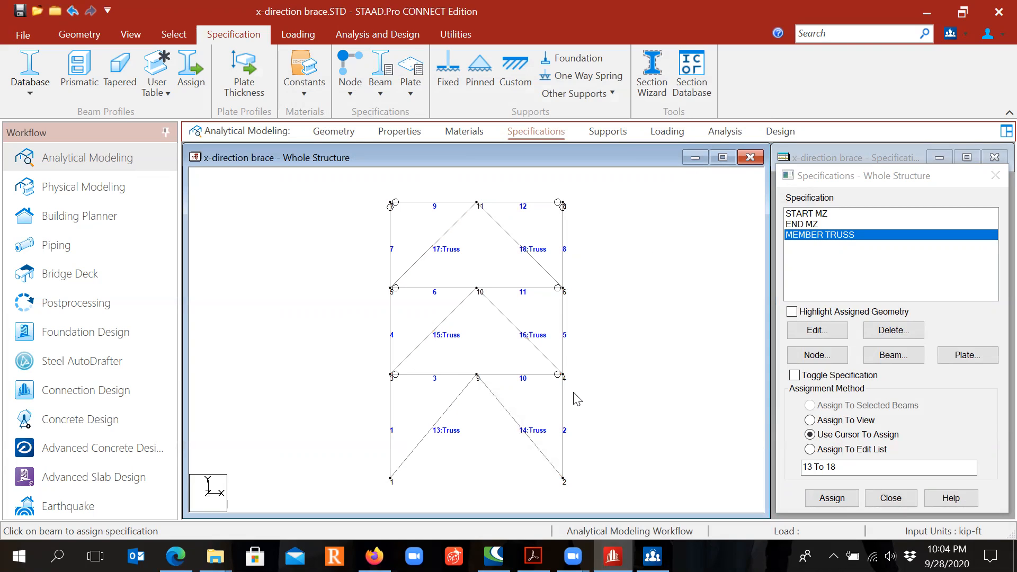
Create a pinned support definition for the whole structure
click(613, 134)
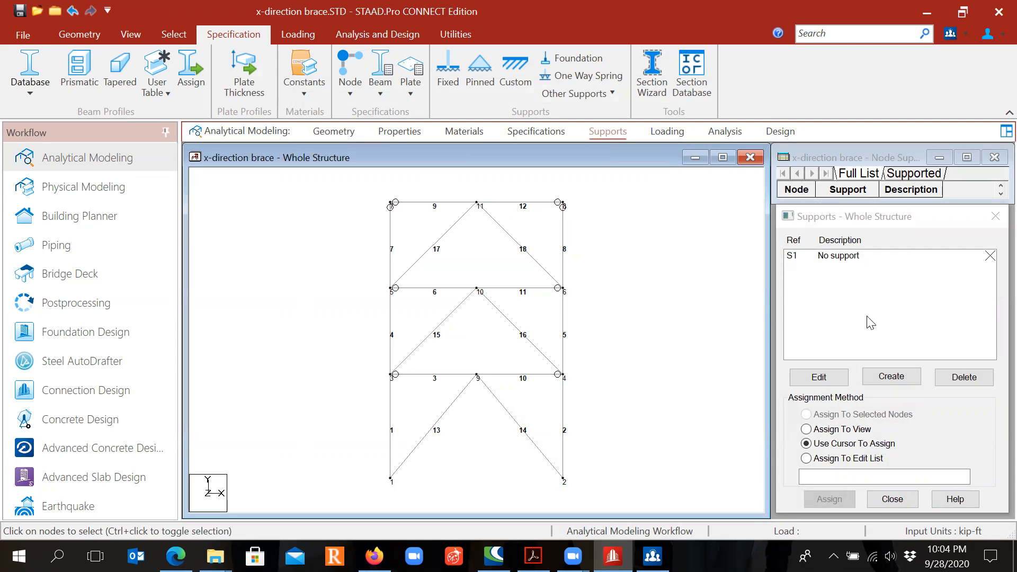
click(892, 376)
click(782, 190)
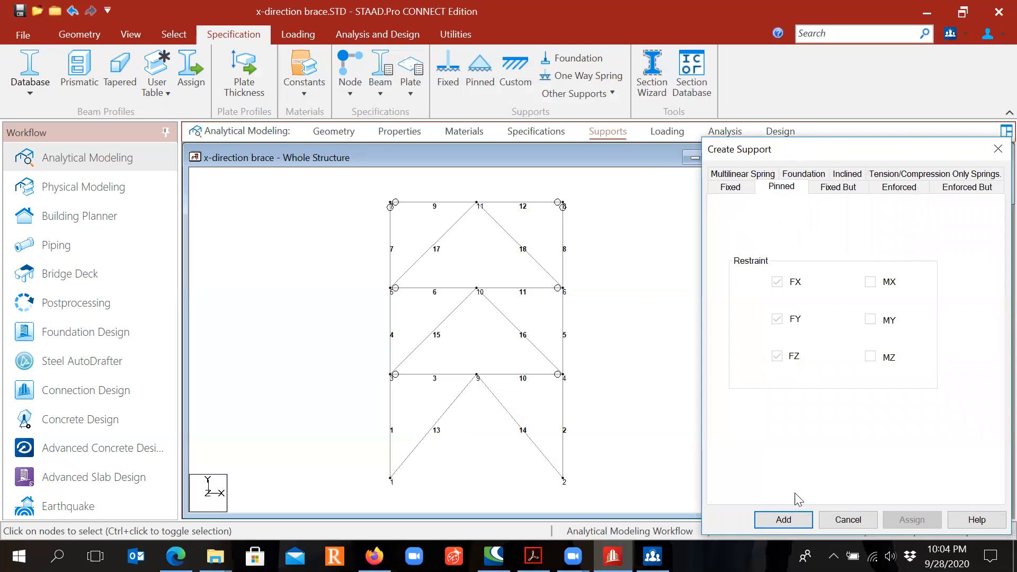
click(785, 520)
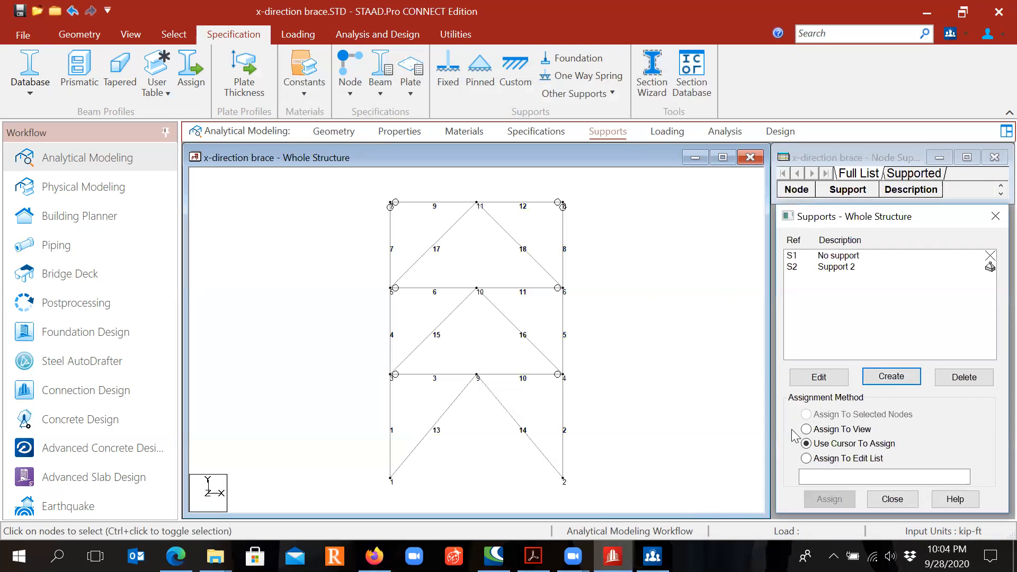
Assign the pinned support S2 to base nodes 1 and 2
click(842, 268)
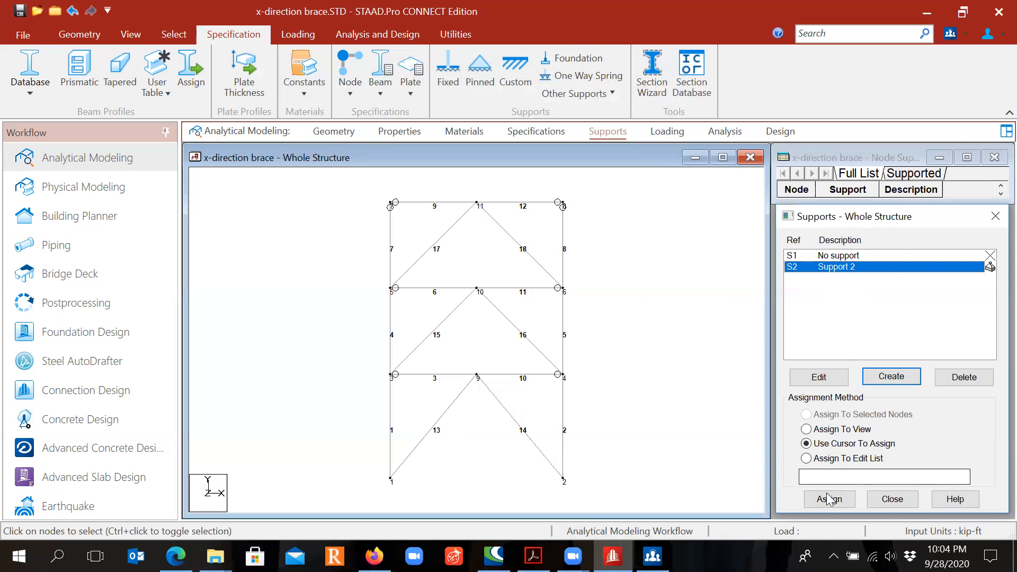
click(830, 499)
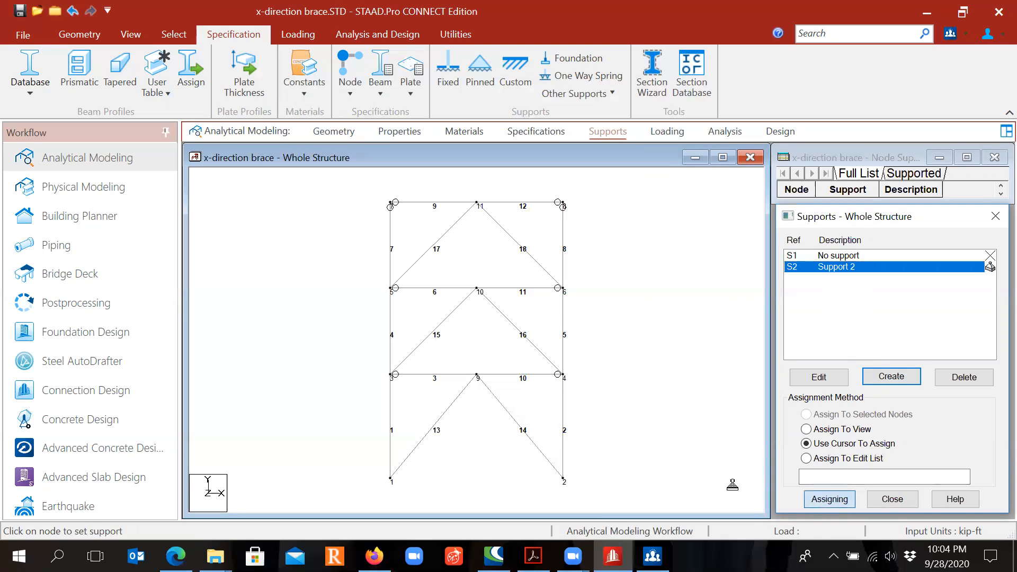
click(390, 479)
click(563, 478)
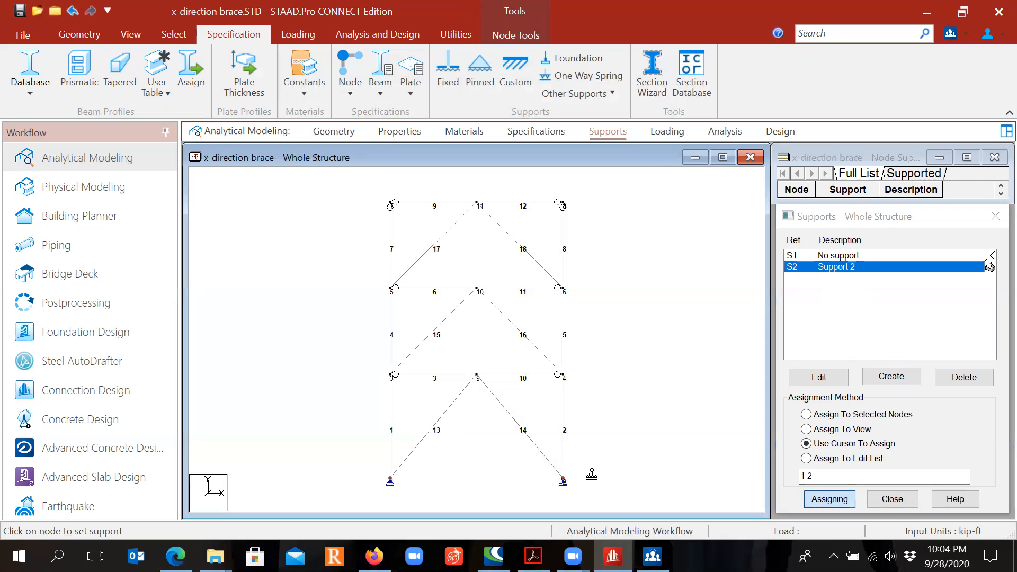
key(Escape)
Add primary load case 1 with loading type Dead and the title "Dead Load"
click(667, 134)
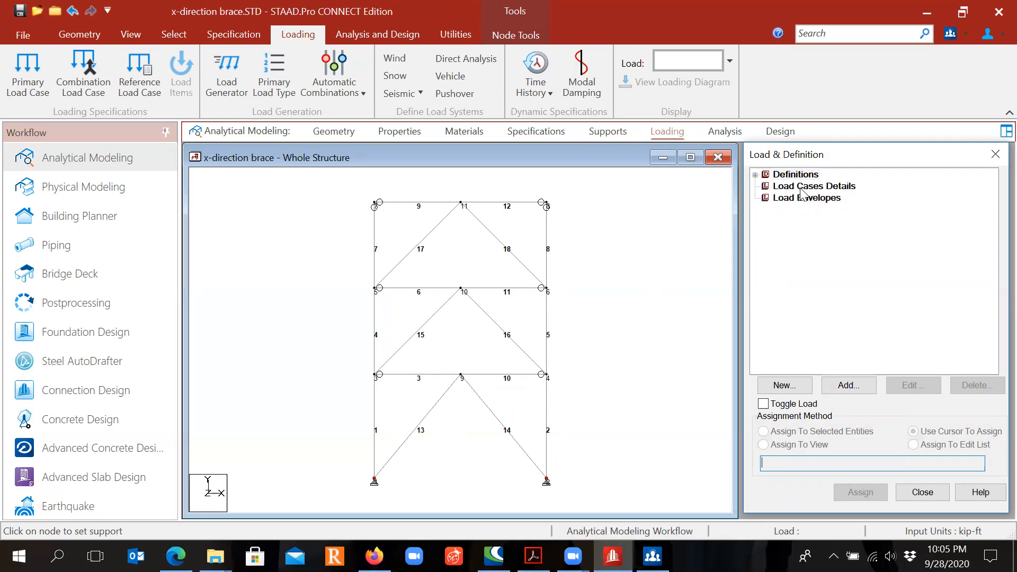
click(801, 187)
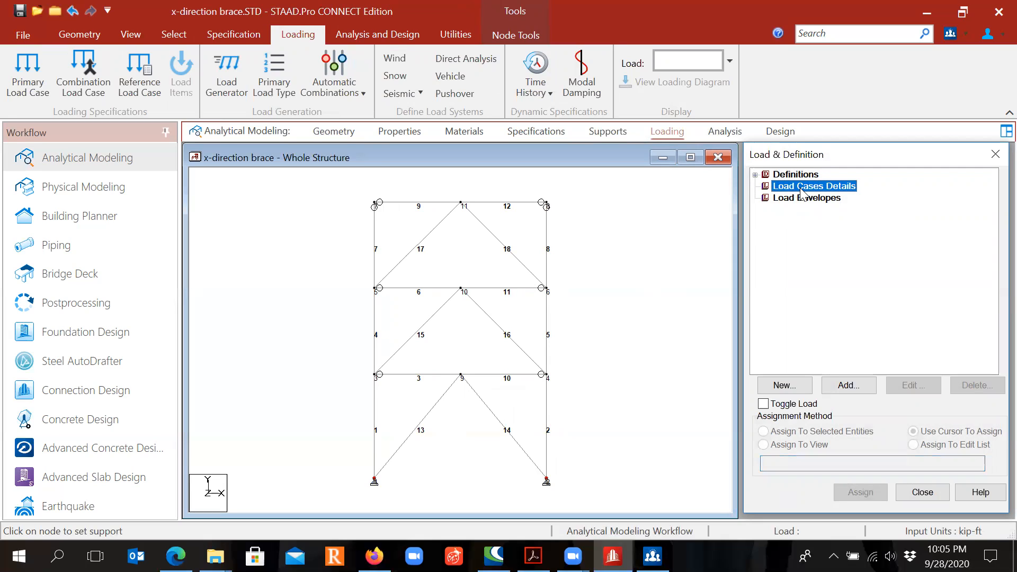
click(845, 386)
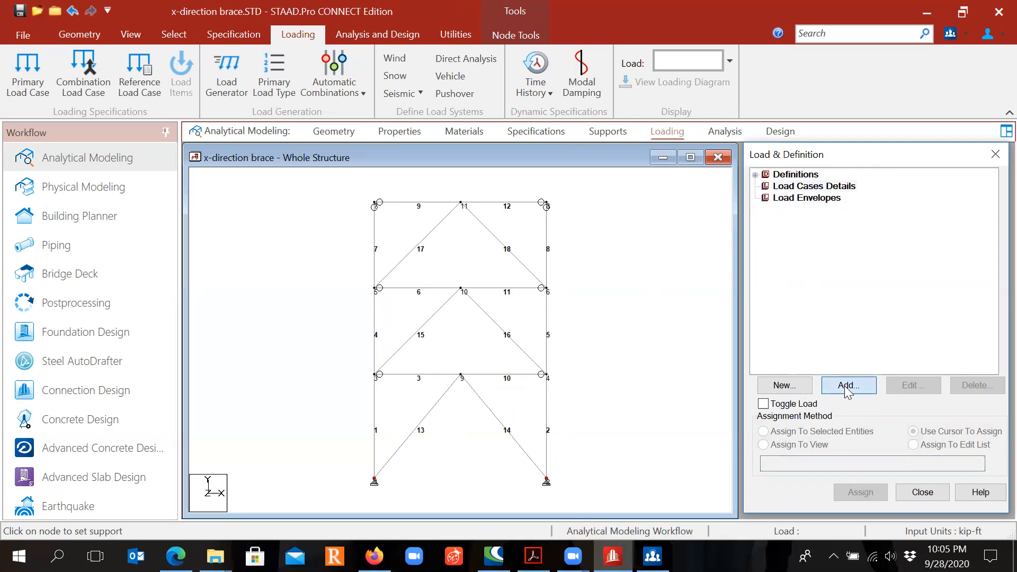
click(678, 234)
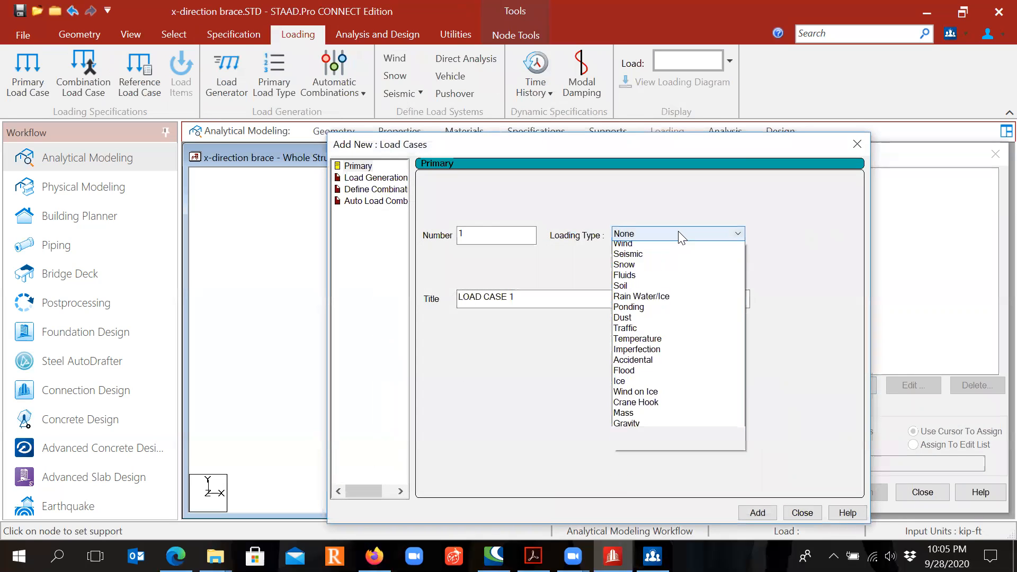
click(663, 245)
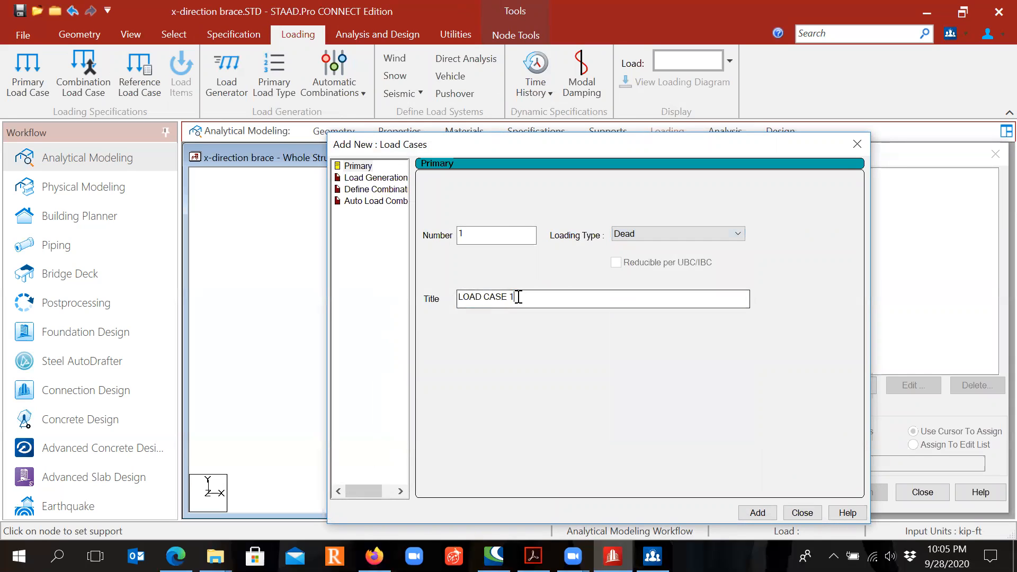
drag(518, 295, 434, 307)
text(Dea)
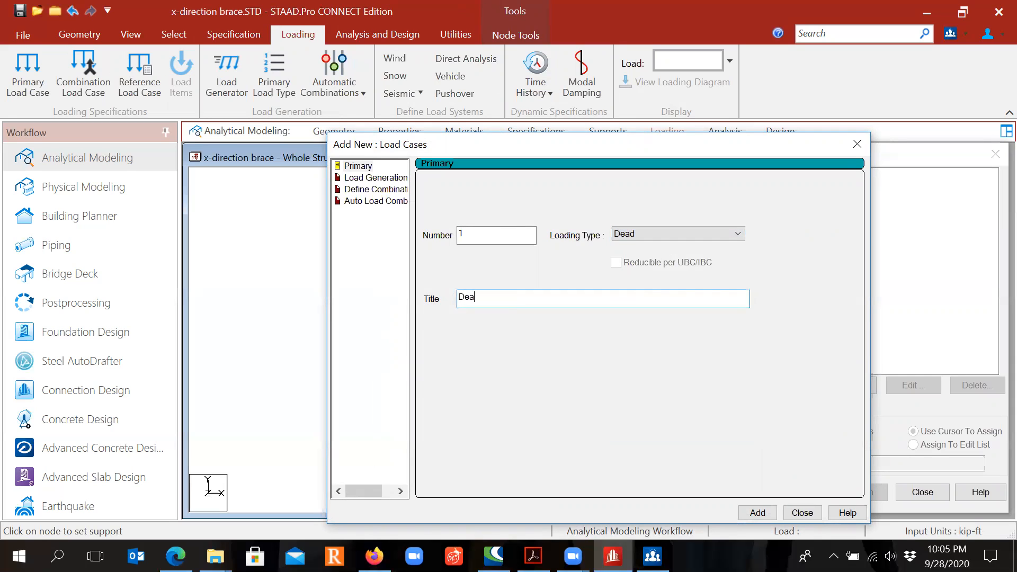
text(d Load)
click(756, 512)
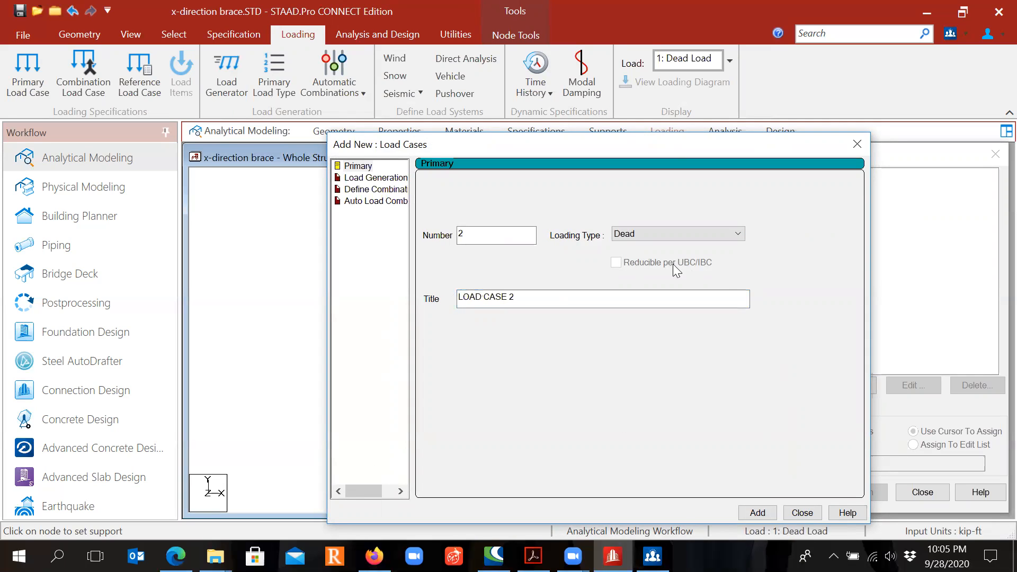
Add primary load case 2 with loading type Live and the title "Live Load"
drag(672, 143, 500, 130)
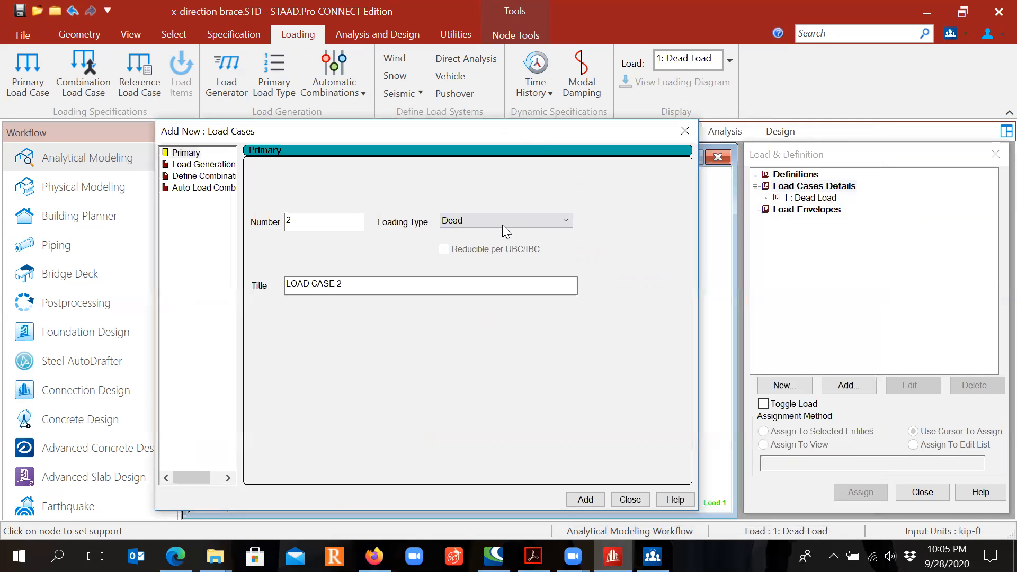
click(502, 222)
click(488, 244)
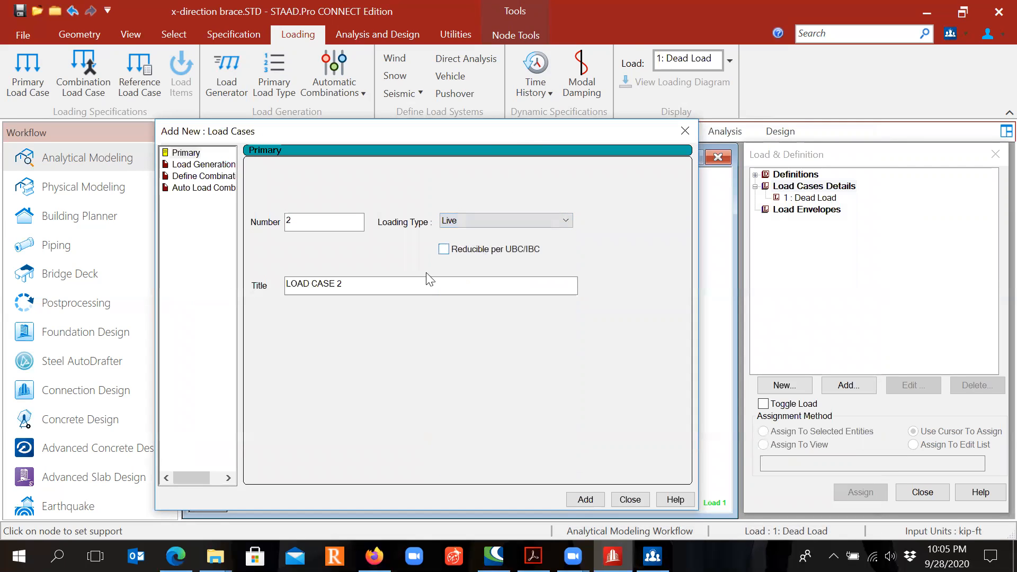
drag(381, 286, 227, 295)
text(Live)
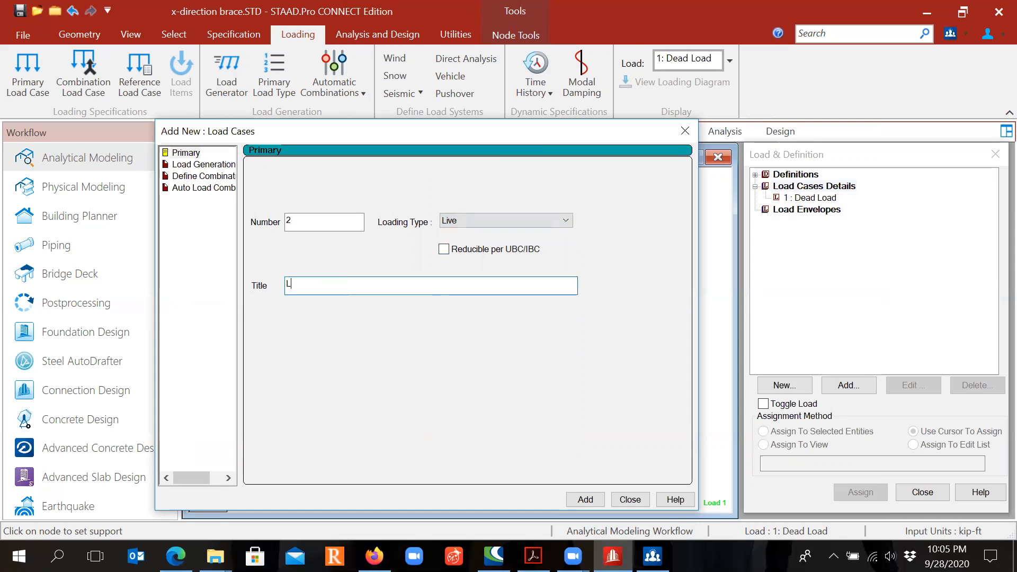
text(ad)
click(585, 500)
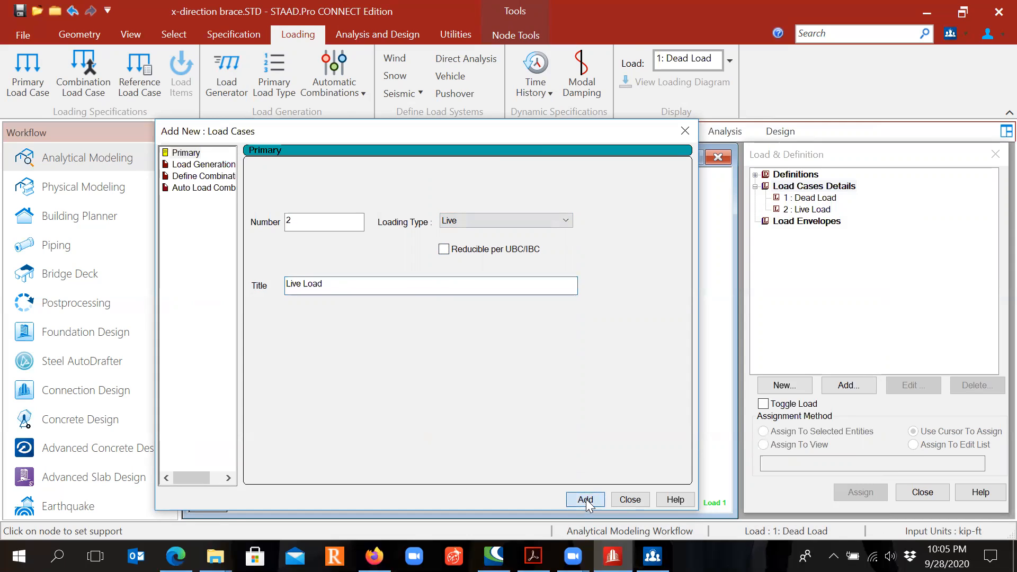
Add primary load case 3 with loading type Snow and the title "Snow Load"
click(505, 219)
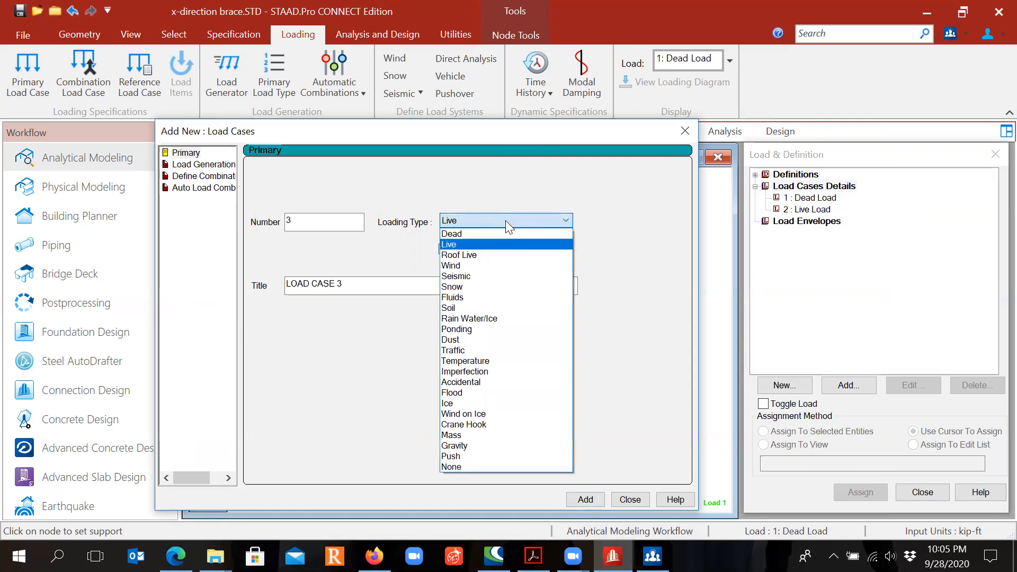
click(478, 286)
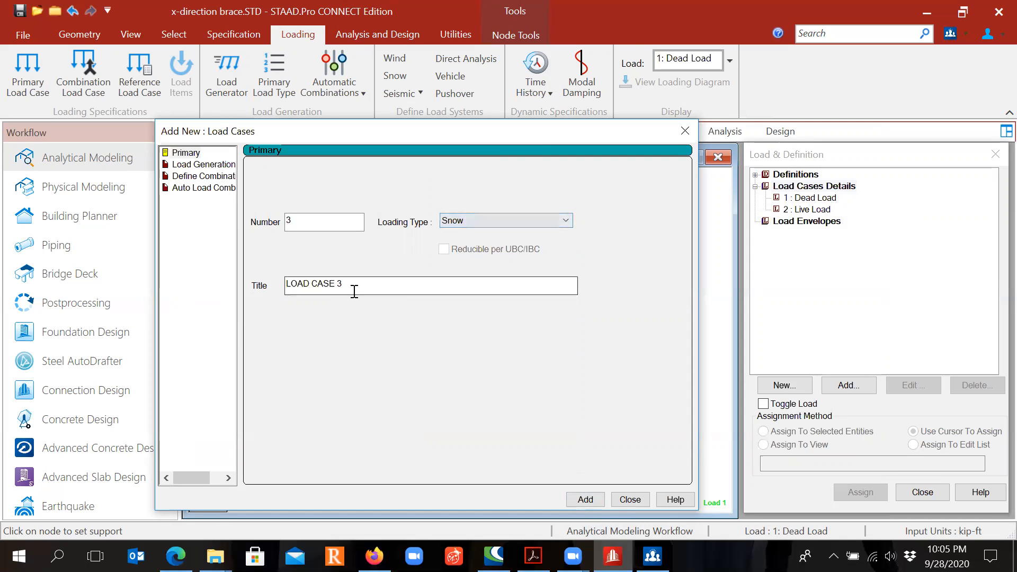
drag(352, 286, 211, 286)
text(Sn)
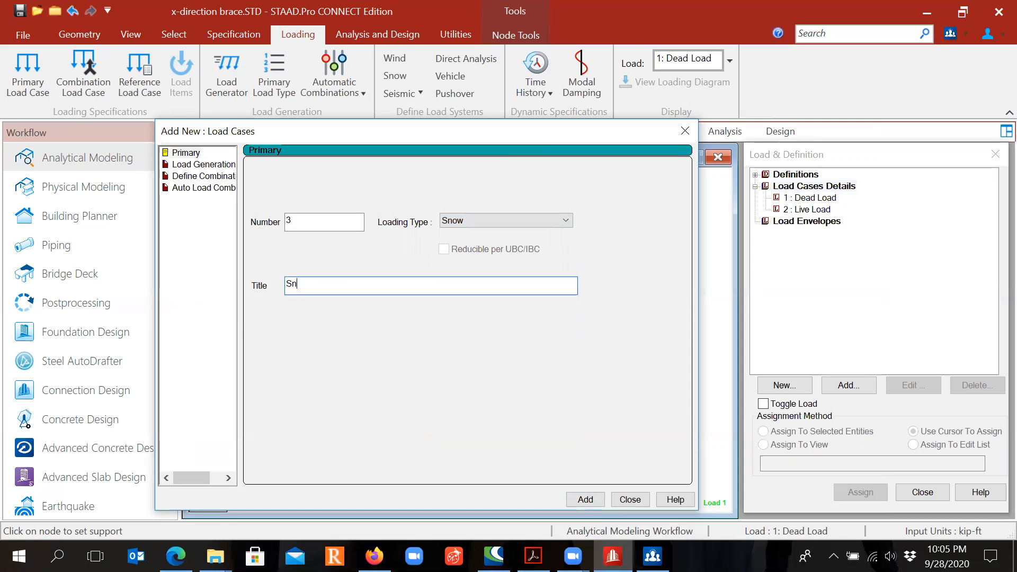
text(ow Load)
click(578, 497)
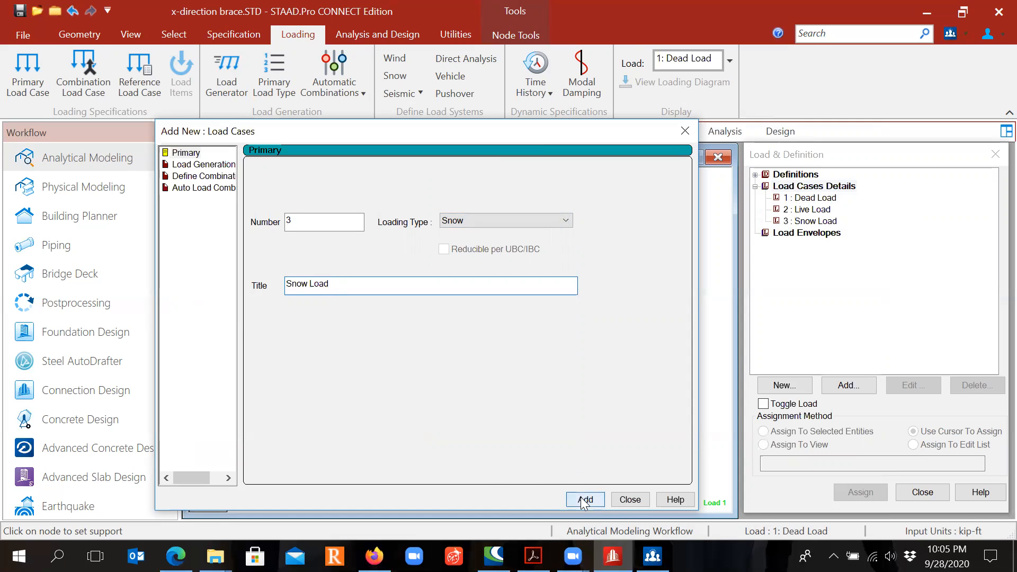
Add primary load case 4 with loading type Wind and the title "Wind Load"
click(523, 220)
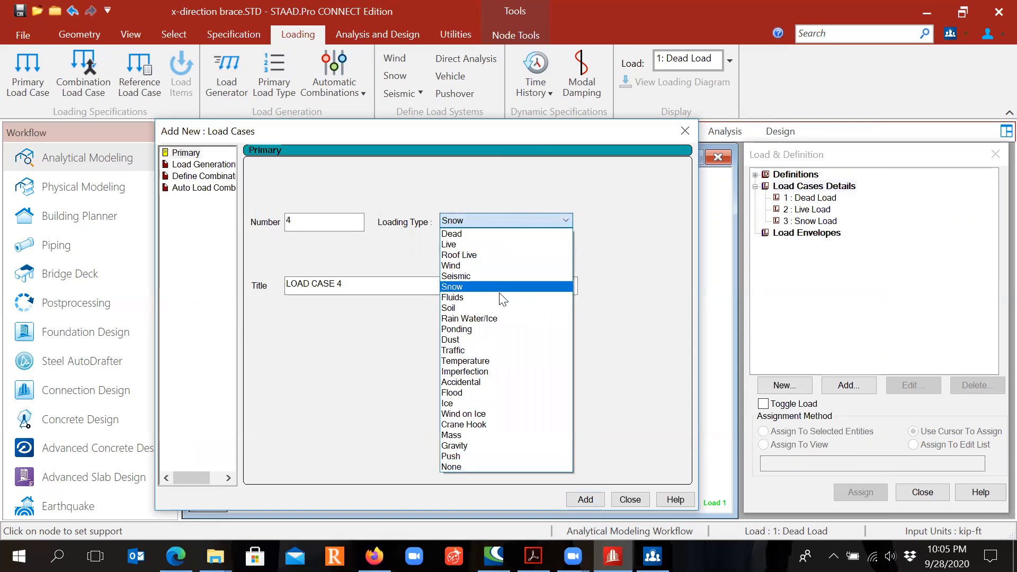
click(511, 265)
drag(418, 279, 229, 296)
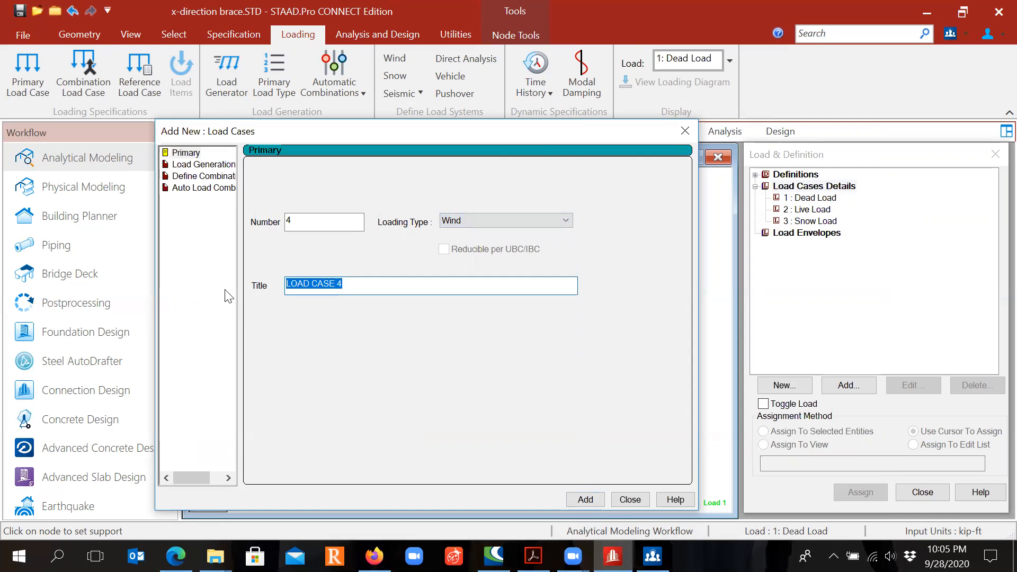
text(Wind Load)
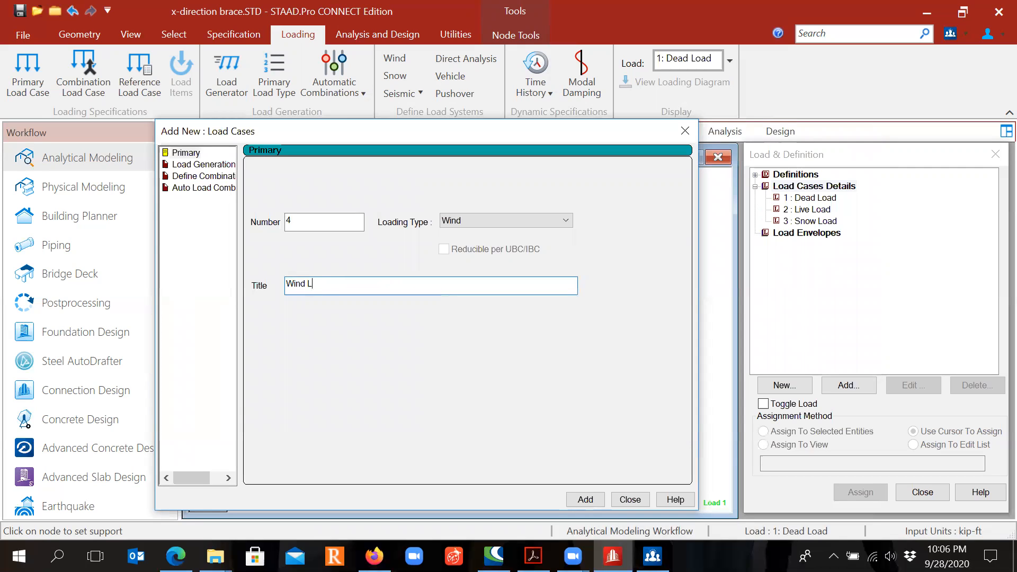
click(585, 501)
Add primary load case 5 with loading type Seismic and the title "Seismic Load"
click(523, 225)
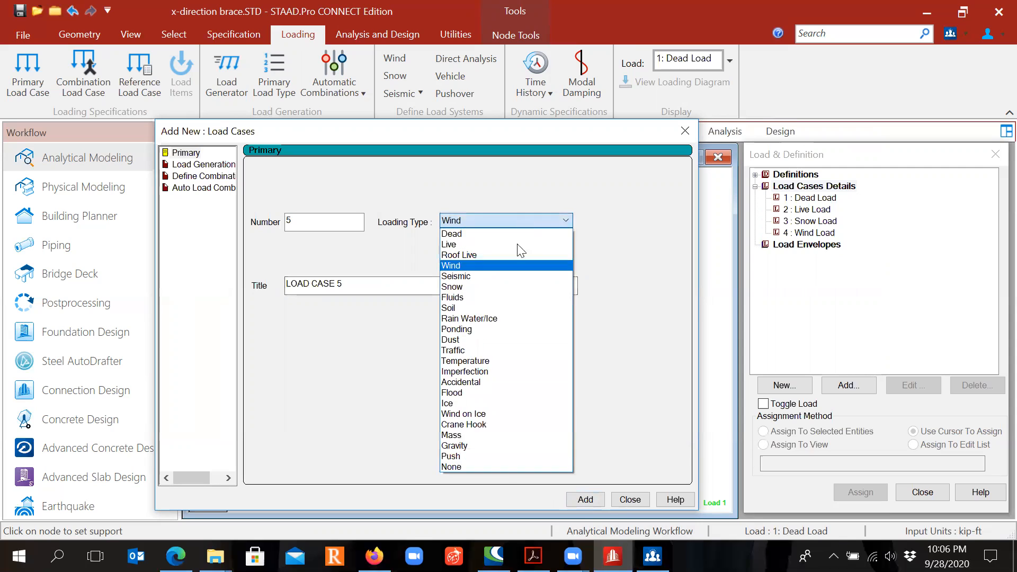
click(499, 275)
drag(403, 284, 211, 286)
text(Sei)
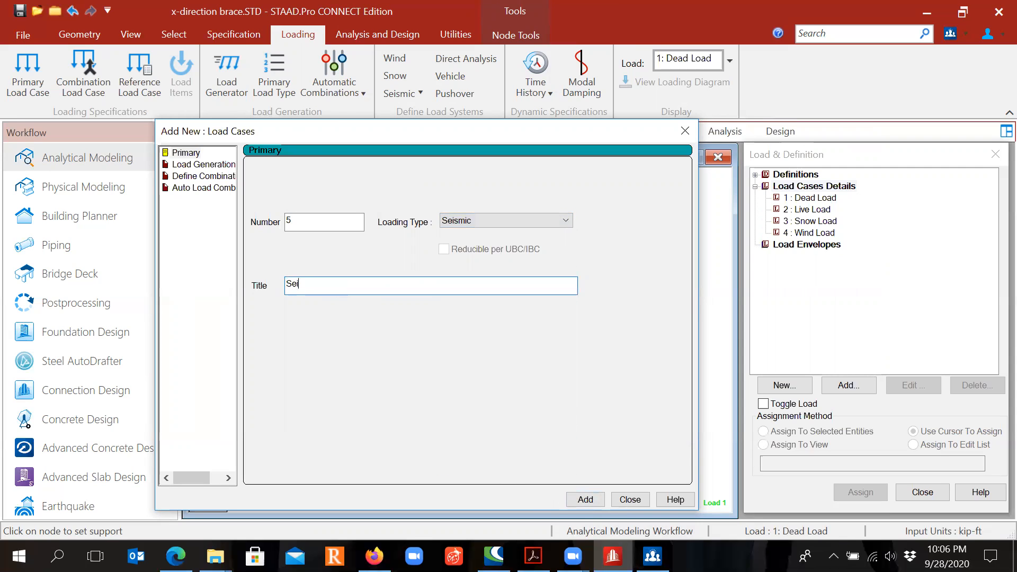
text(smic Load)
click(589, 504)
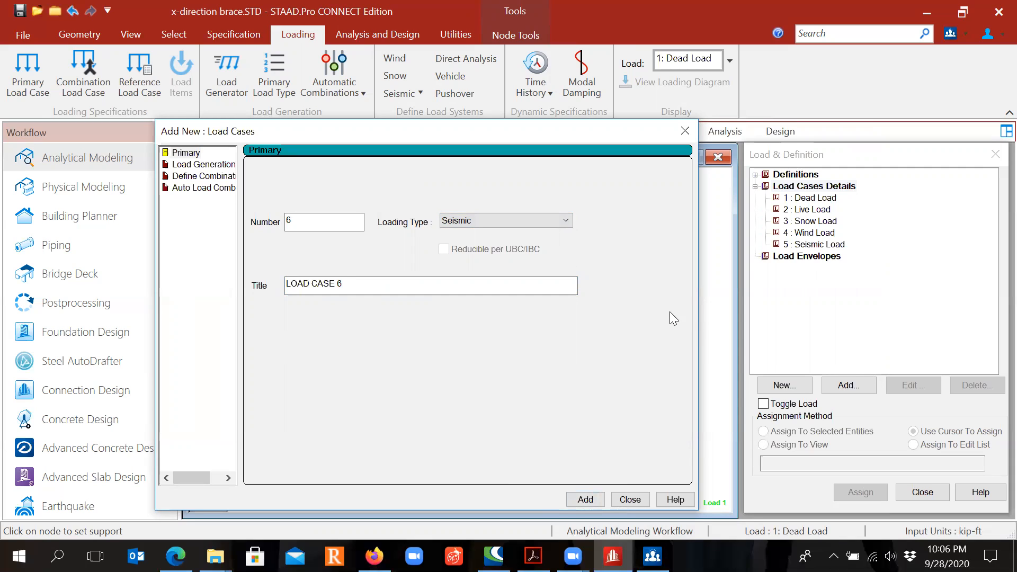
Open the load combination definition form, and look up the ASCE 7 LRFD basic load combinations in Bracing Design.pdf in Adobe Acrobat
click(220, 178)
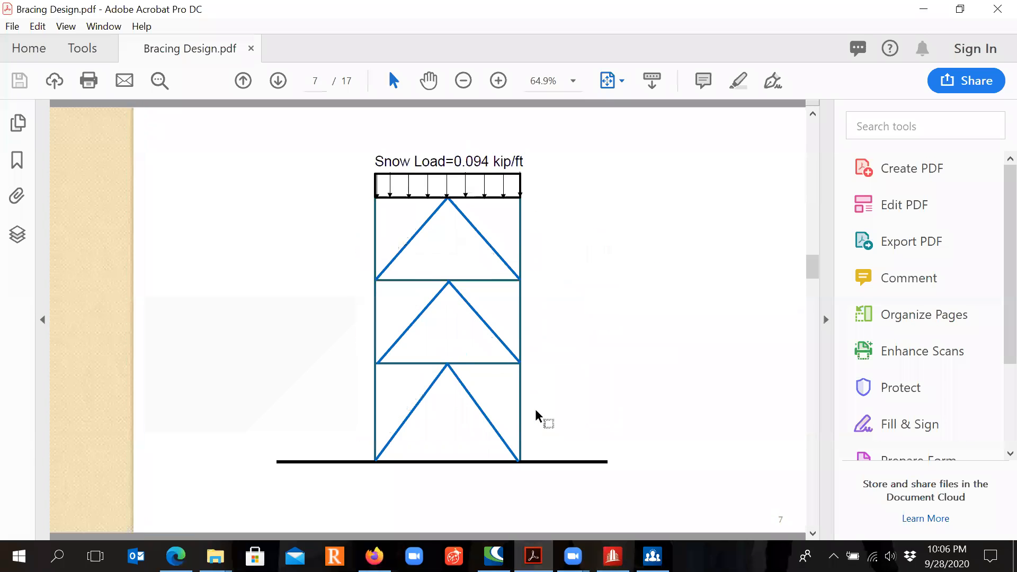
scroll(537, 415, down, 10)
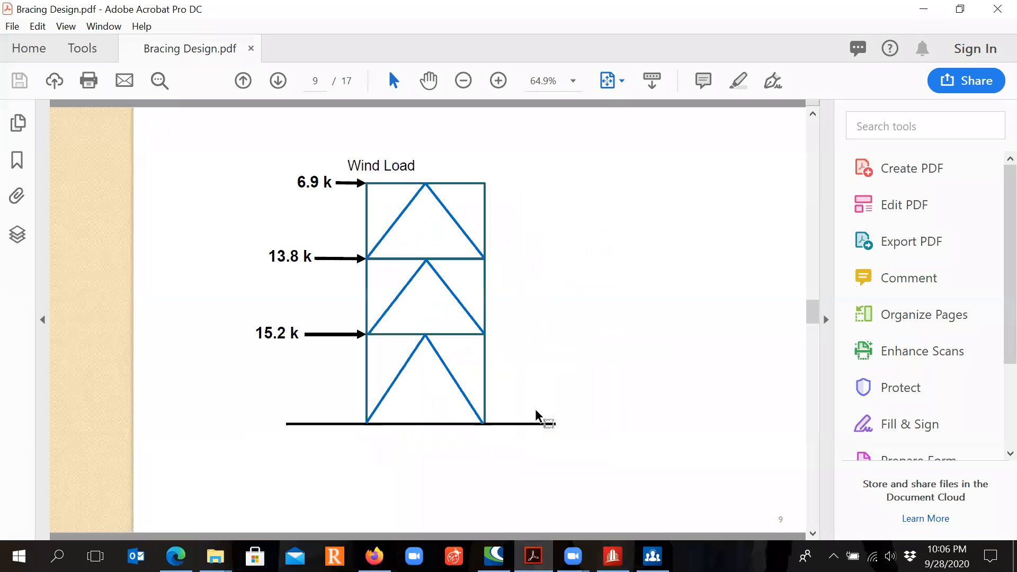
scroll(537, 416, down, 2)
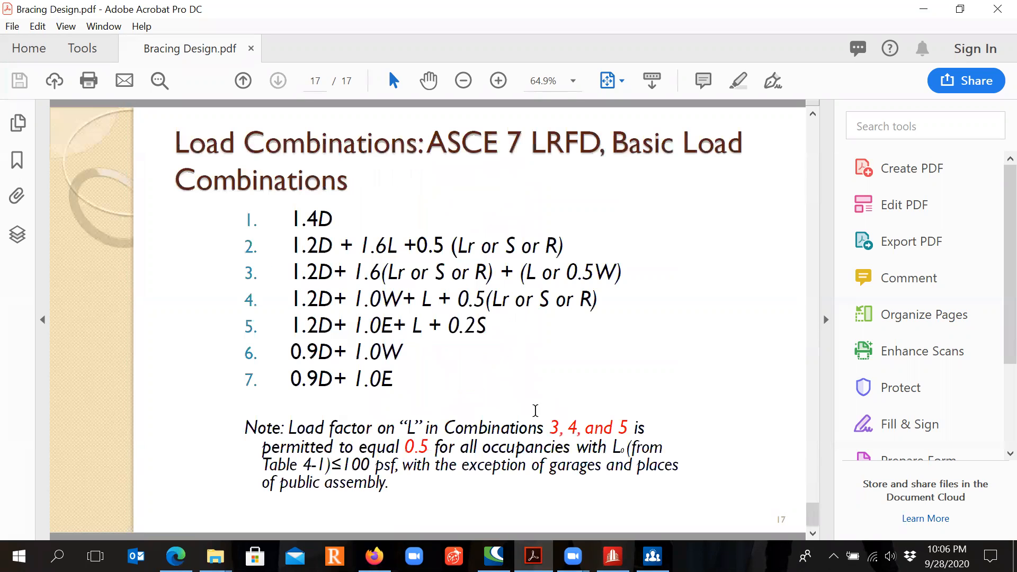
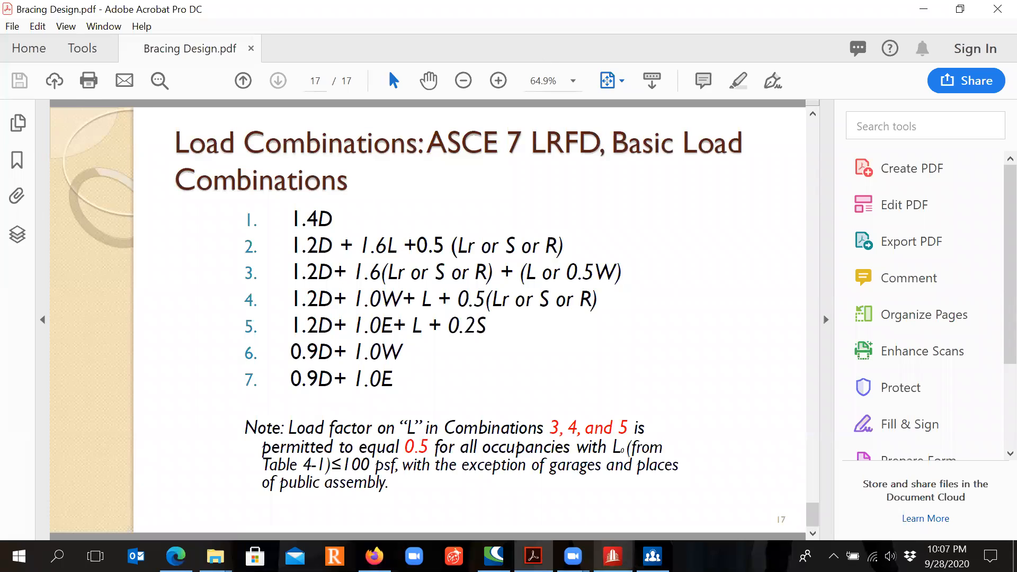
Return to STAAD.Pro and add load combination 6, named "Combo 1", with Dead Load at a factor of 1.4
click(613, 556)
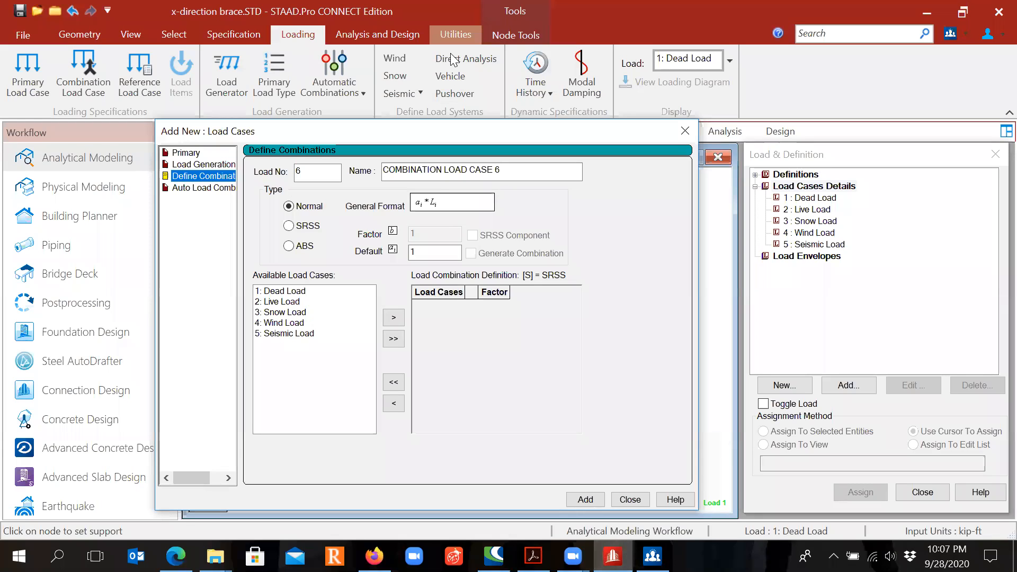
click(291, 143)
text(Combo )
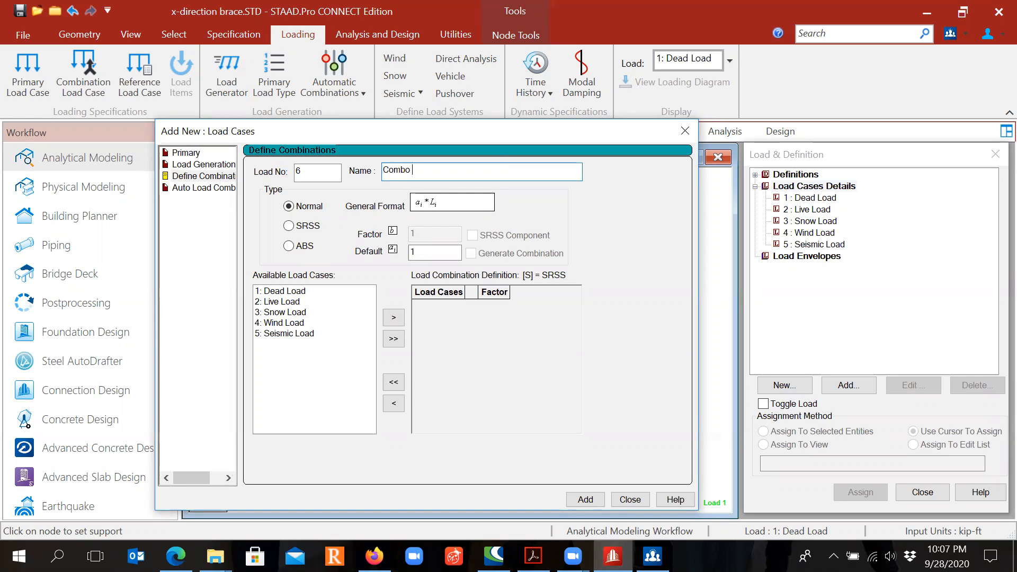
text(1)
click(306, 292)
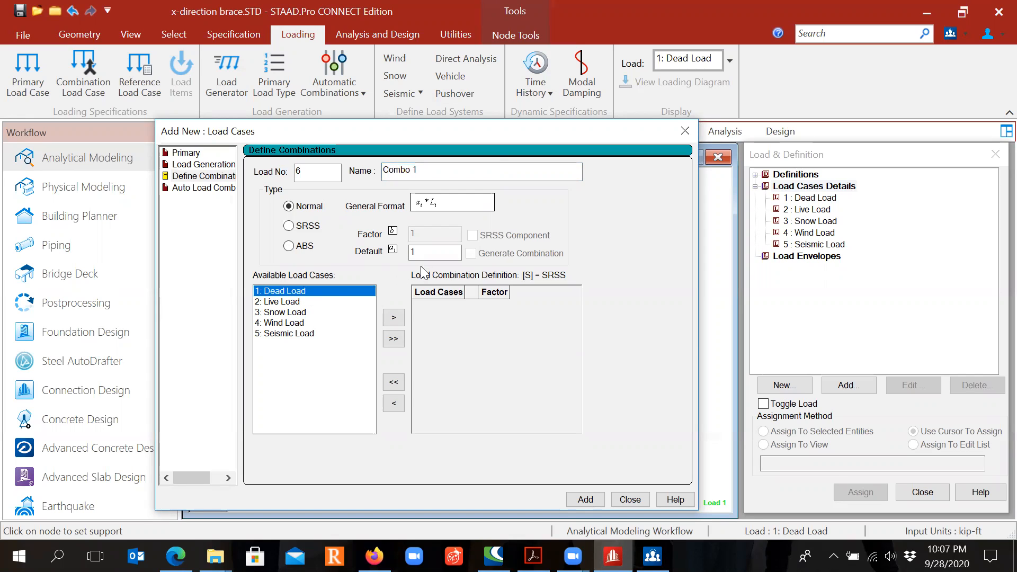
click(428, 255)
text(.4)
click(404, 320)
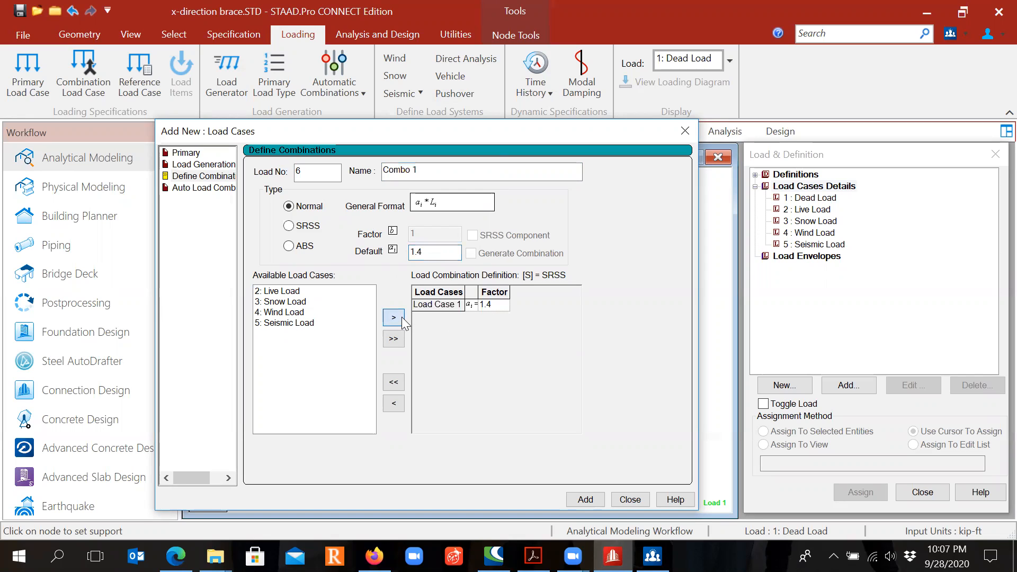
click(582, 502)
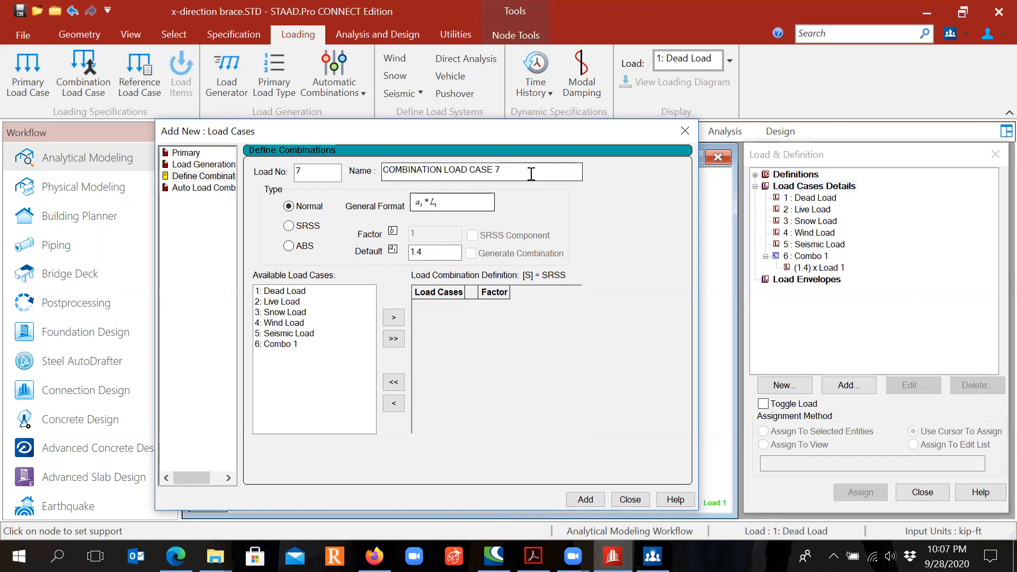
Name load combination 7 "Combo 2" and include Dead Load in it with a factor of 1.2
drag(531, 172, 307, 173)
text(Combo 2)
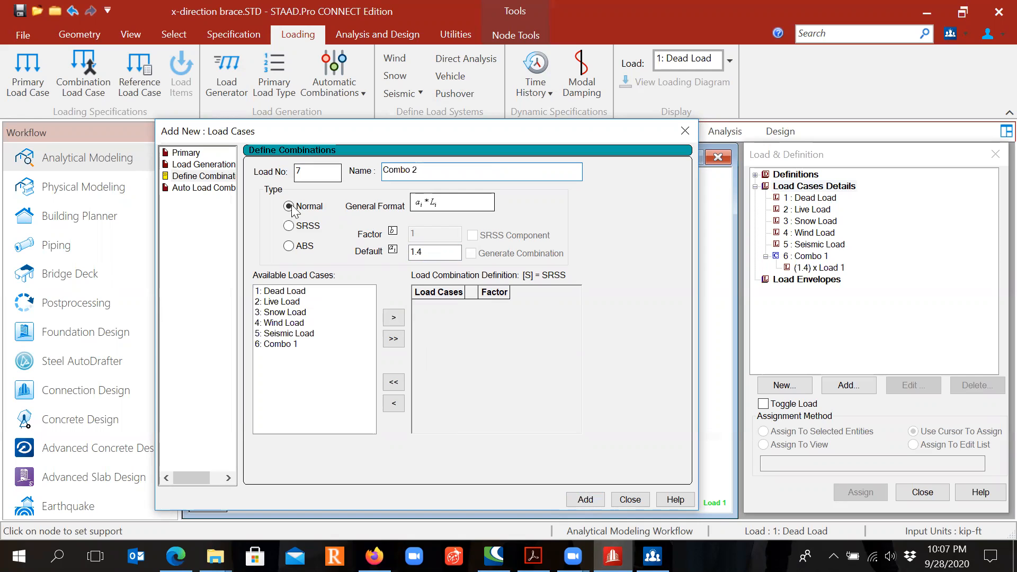
click(289, 293)
double_click(431, 254)
text(1.2)
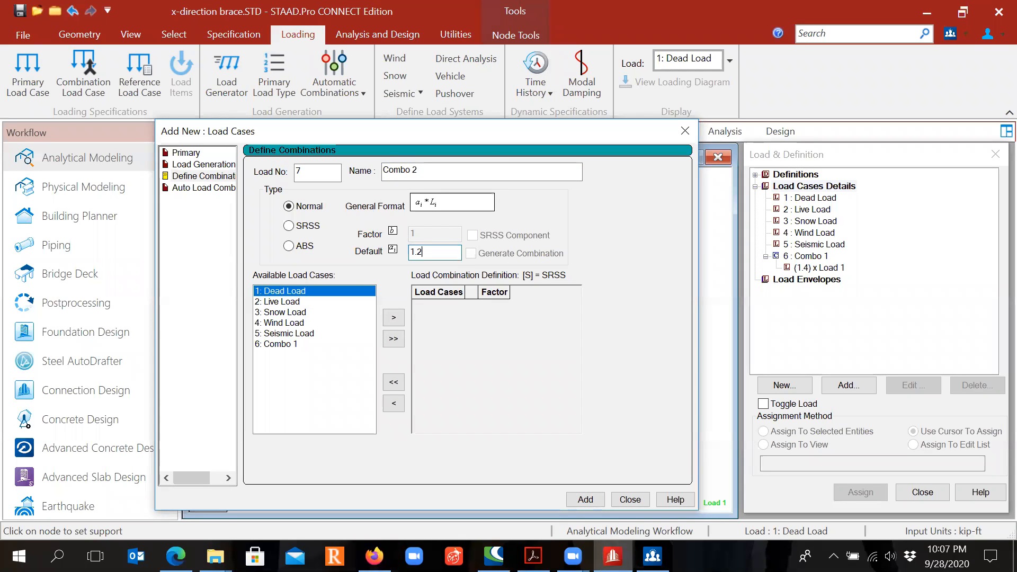
click(394, 317)
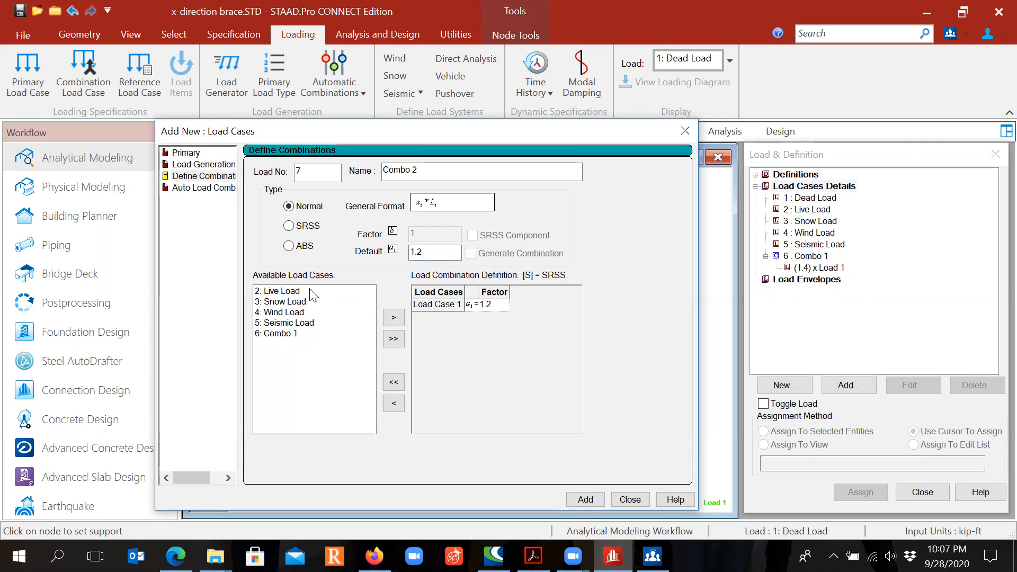
Include Live Load in Combo 2 with a factor of 1.6
click(310, 291)
click(442, 253)
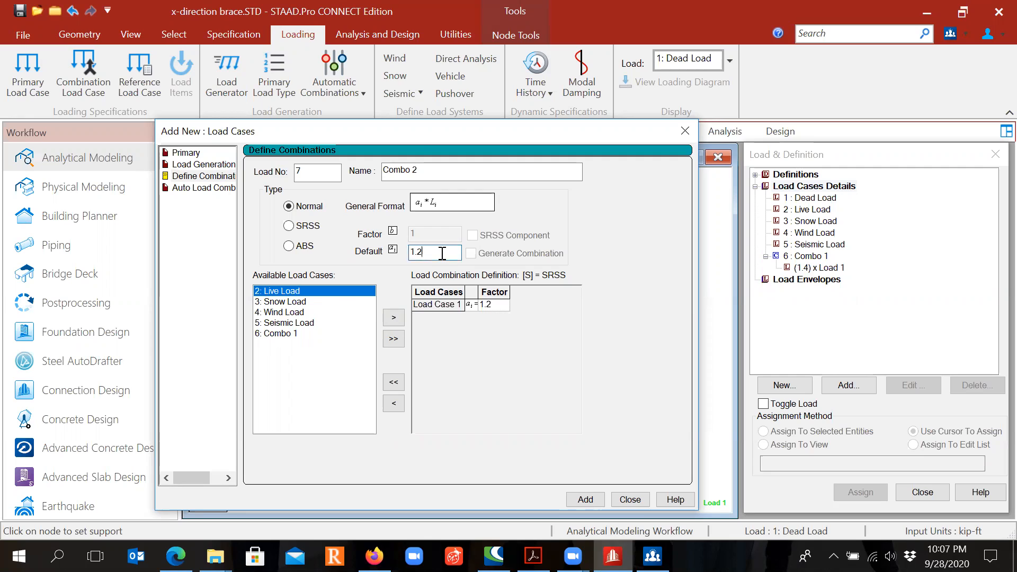
key(BackSpace)
text(6)
click(398, 321)
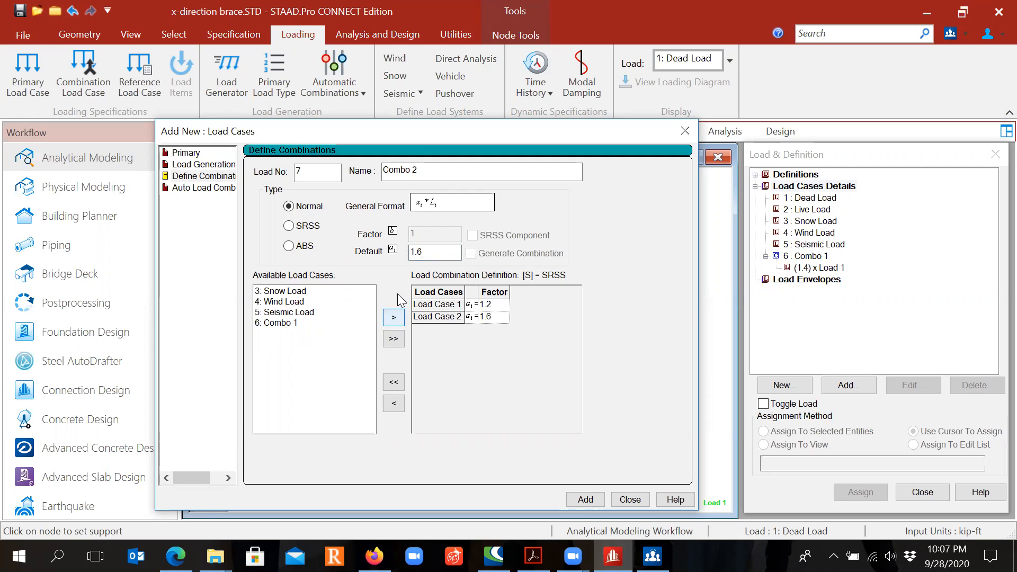
Include Snow Load in Combo 2 with a factor of 0.5 and add the combination to the load cases
click(309, 295)
drag(459, 252, 333, 252)
text(0.5)
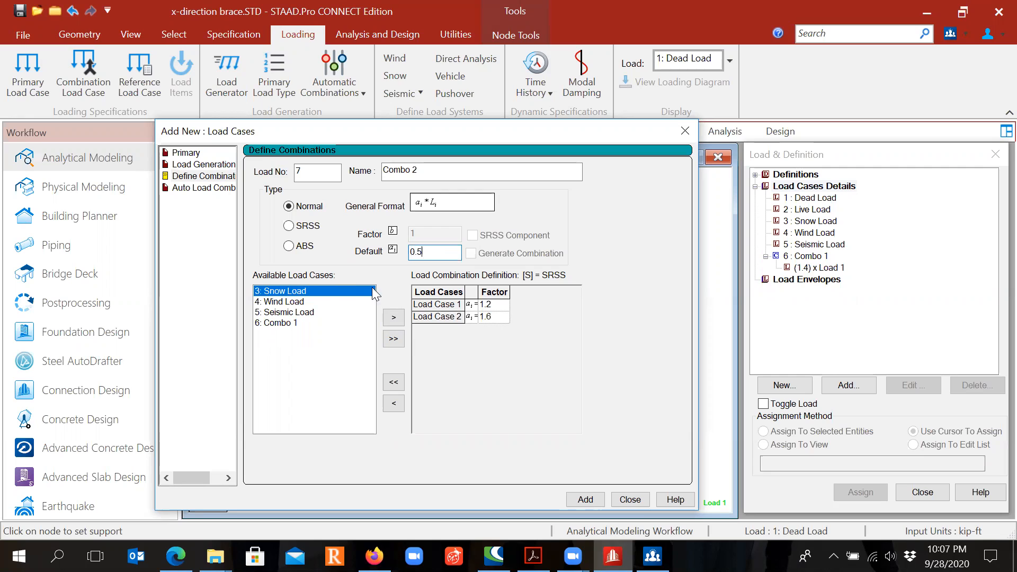
click(394, 317)
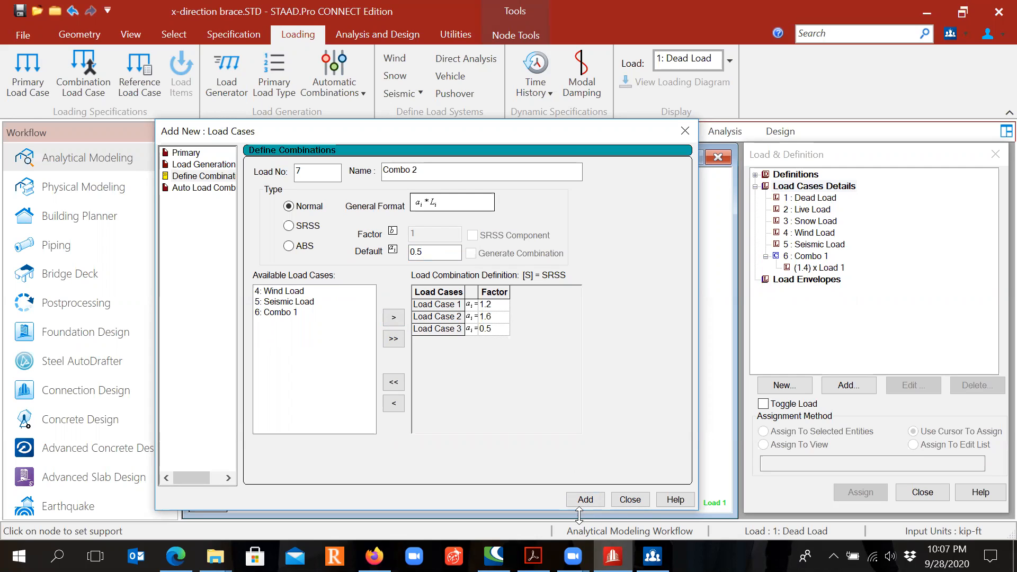
click(584, 499)
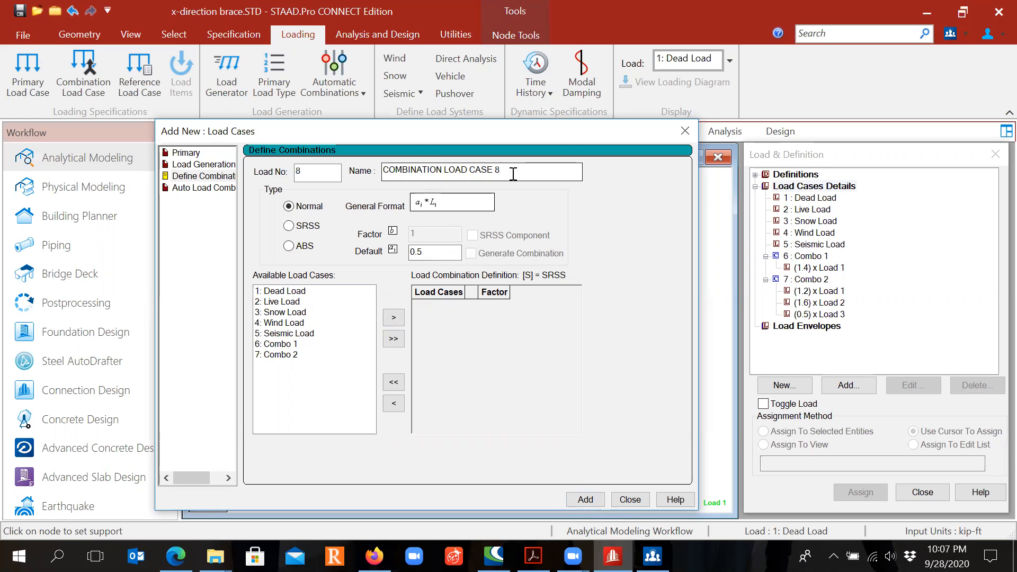
Name load combination 8 "Combo 3" and include Dead Load in it with a factor of 1.2
drag(513, 170, 298, 161)
text(Combo)
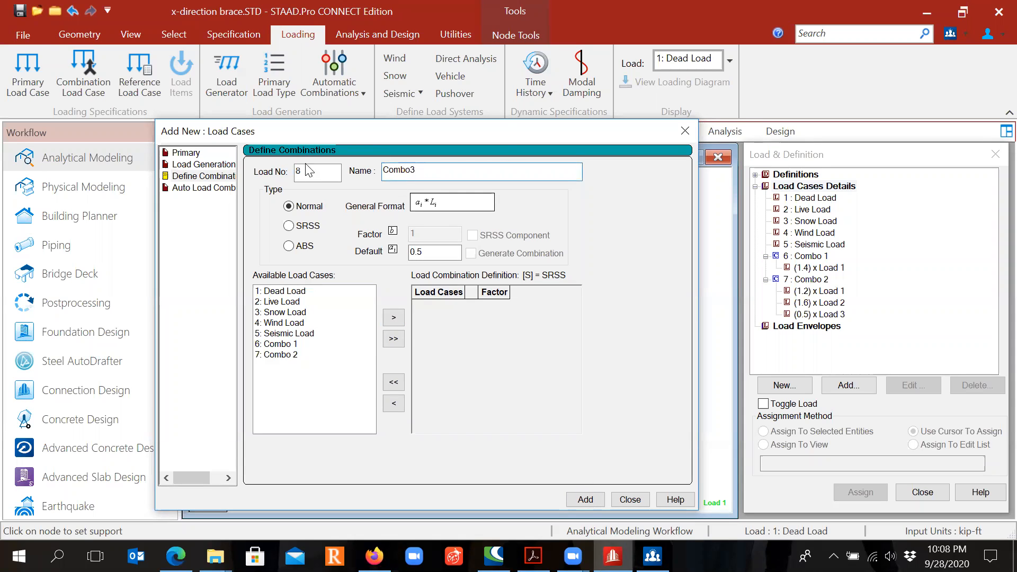
text( 3)
click(297, 292)
double_click(446, 255)
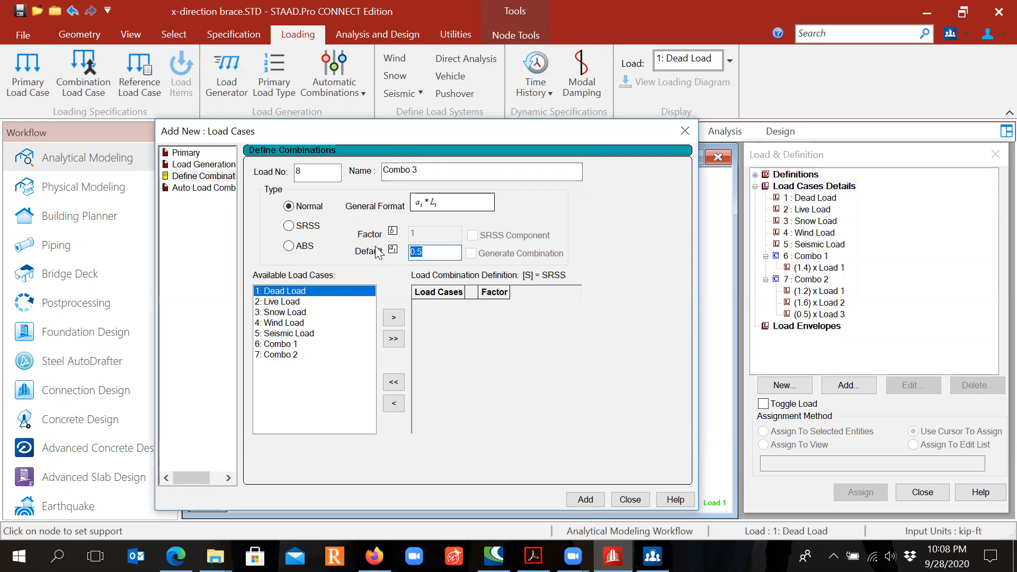
text(1.2)
click(394, 318)
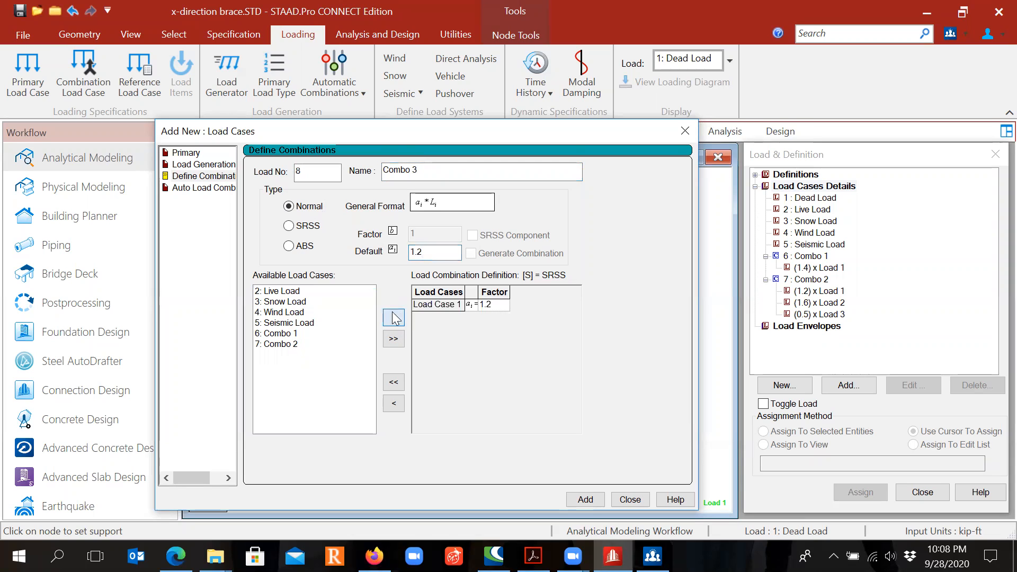
Include Live Load in Combo 3 with a factor of 1.0
click(324, 293)
double_click(435, 252)
text(1.0)
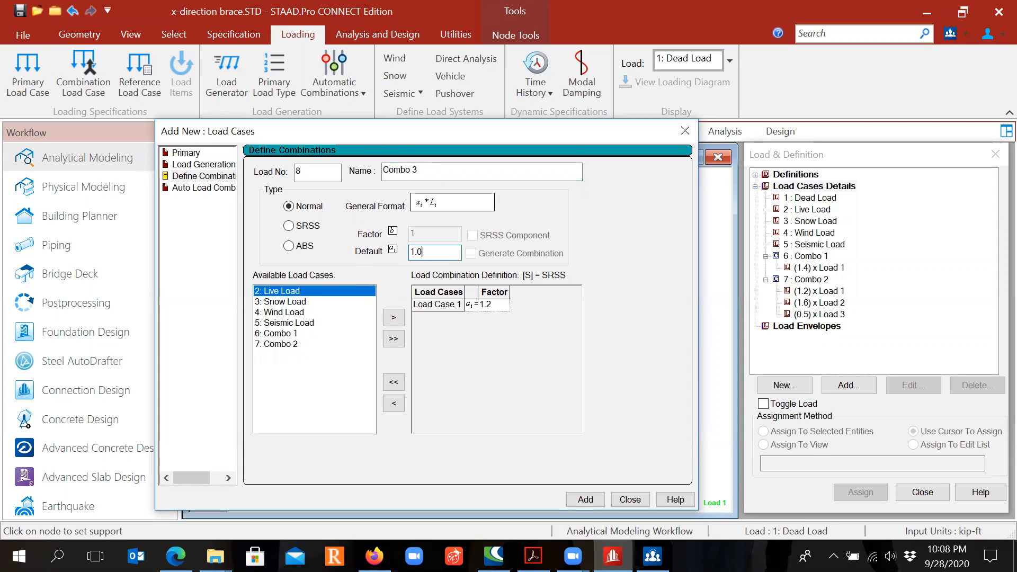
click(392, 318)
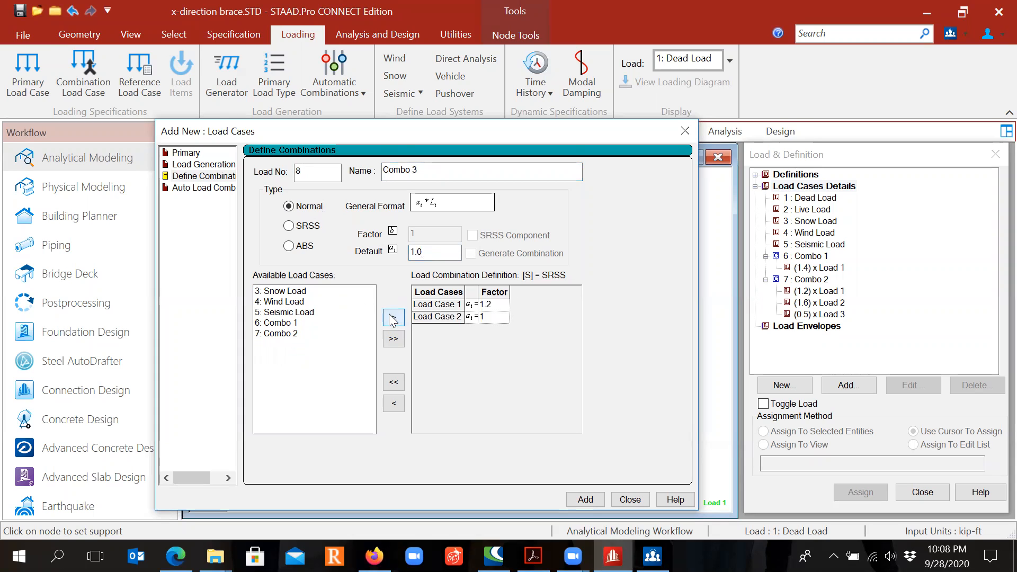
Include Snow Load in Combo 3 with a factor of 1.6 and add the combination to the load cases
click(303, 291)
click(441, 255)
key(BackSpace)
text(6)
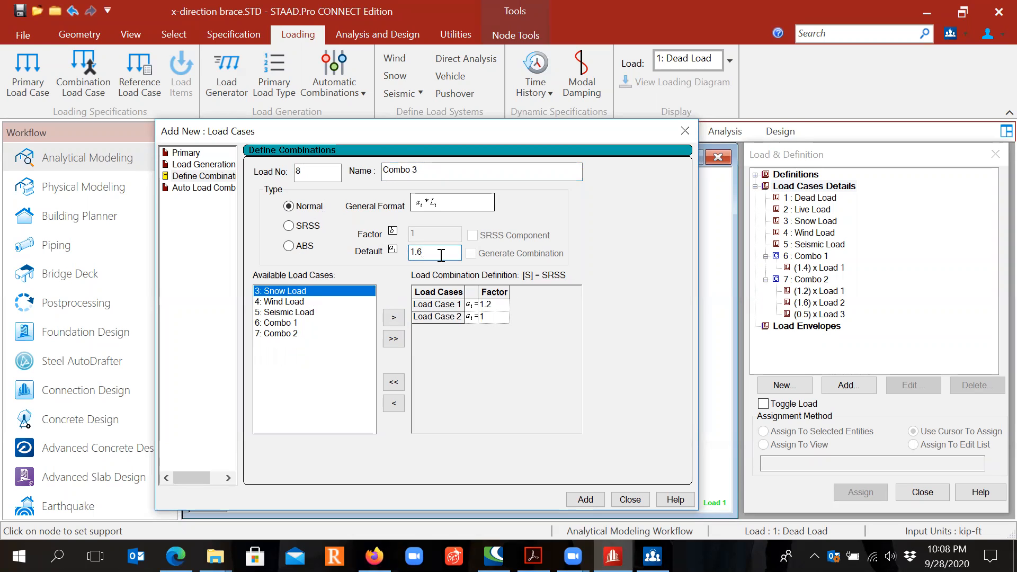
click(399, 320)
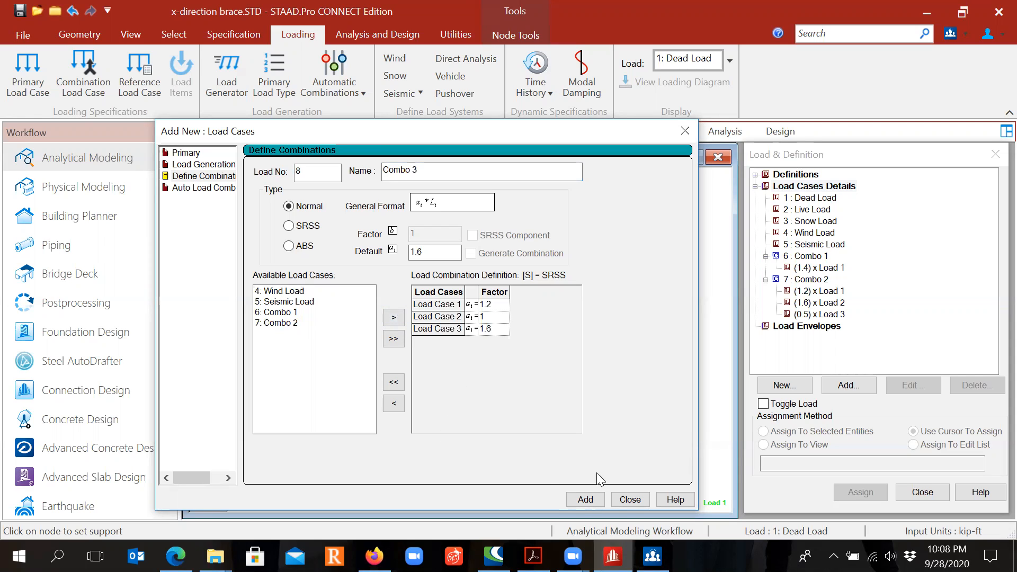
click(585, 500)
Name load combination 9 "Combo 4" and include Dead Load in it with a factor of 1.2
click(507, 171)
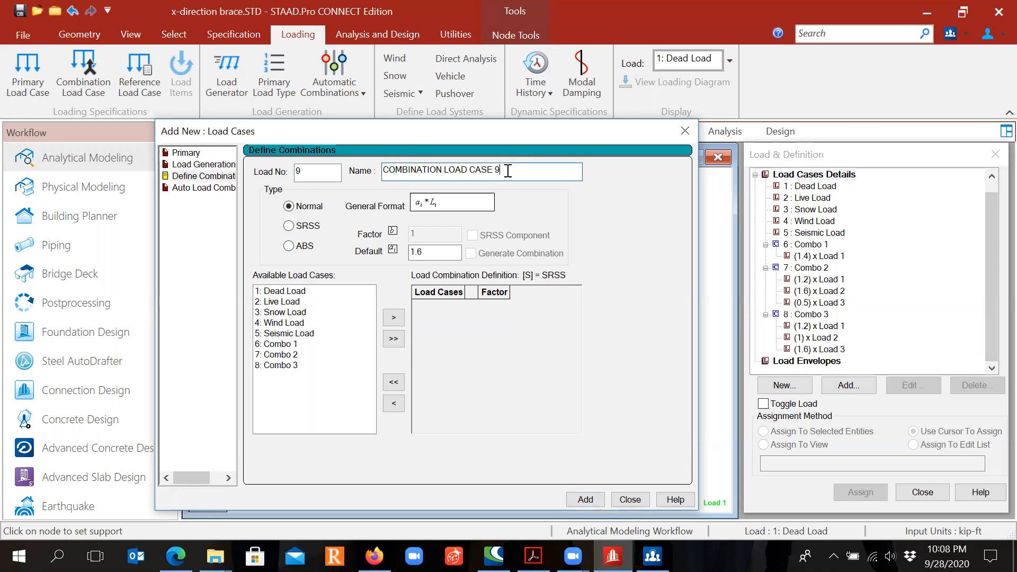
drag(507, 171, 313, 165)
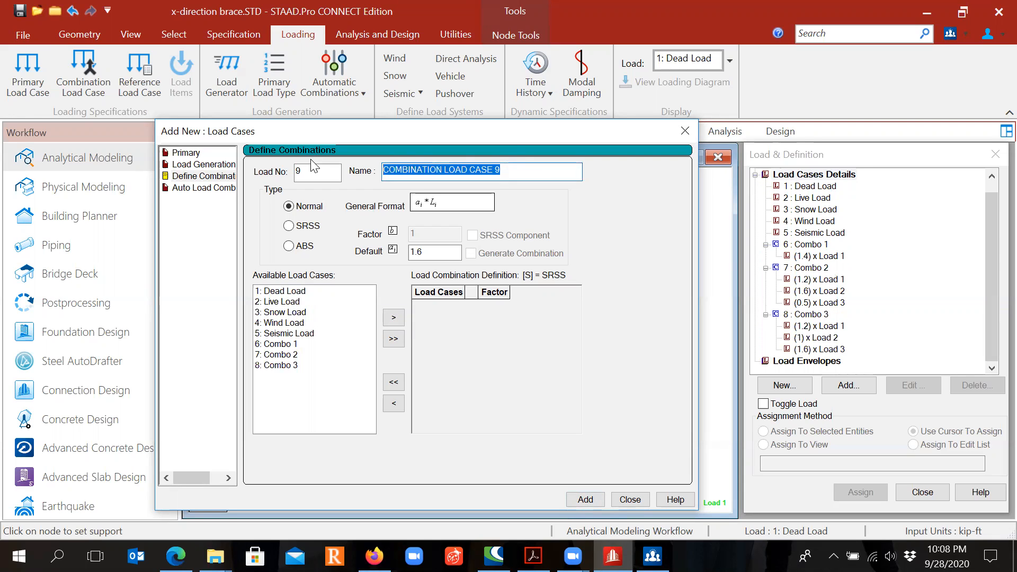
text(Combo 4)
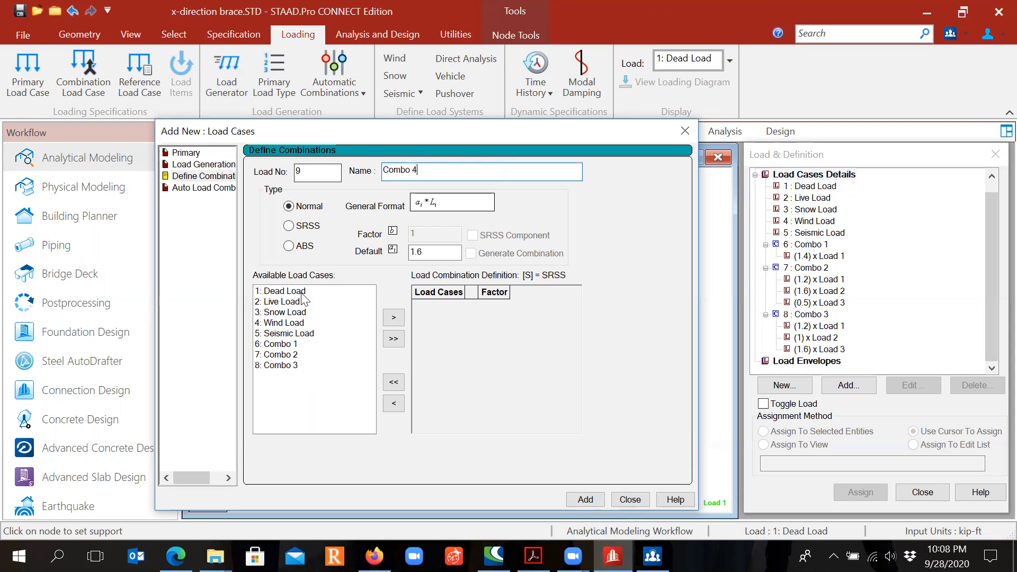
click(316, 291)
click(437, 256)
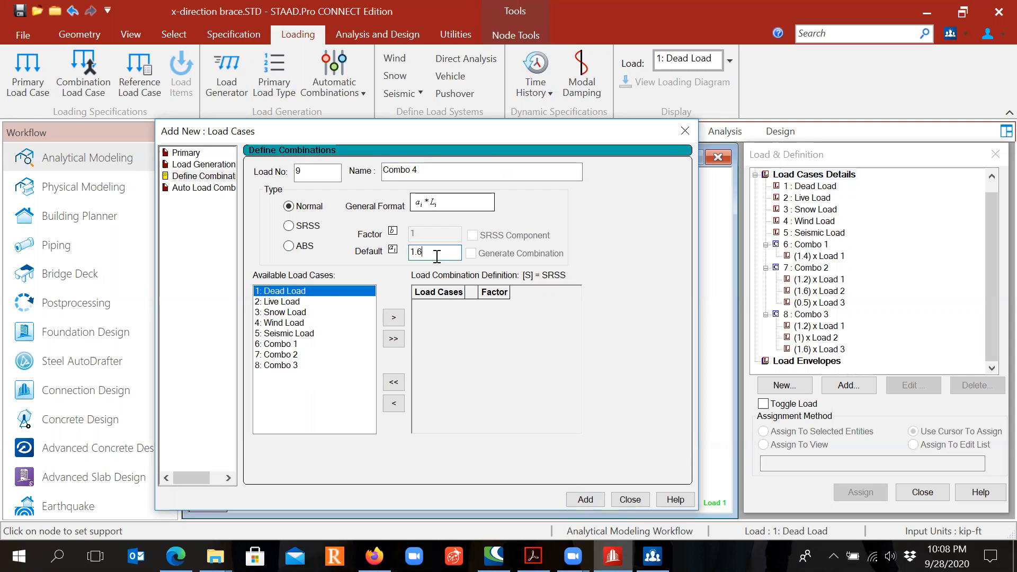
key(BackSpace)
text(2)
click(397, 318)
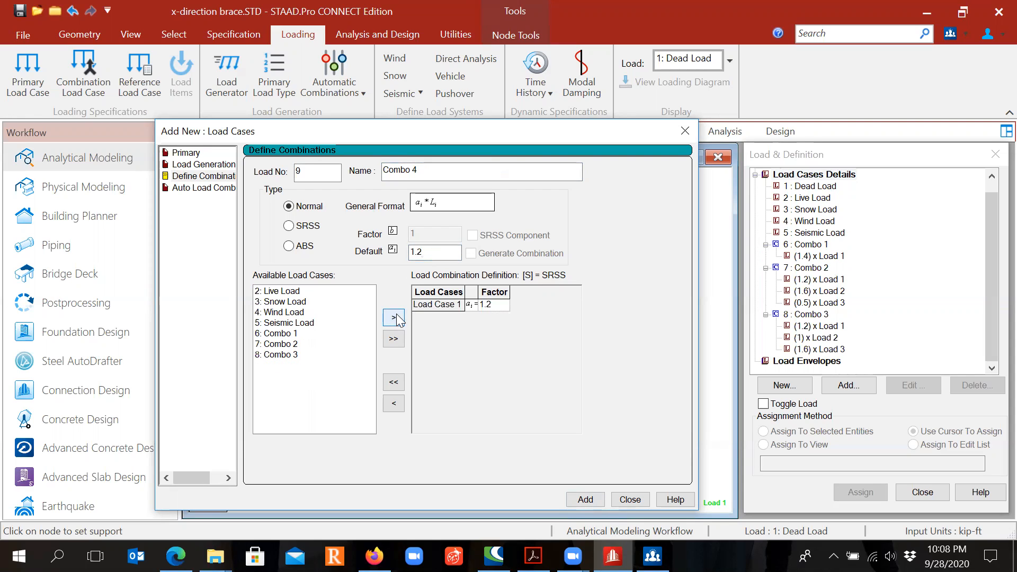
Include Wind Load and Live Load in Combo 4, each with a factor of 1.0
click(297, 314)
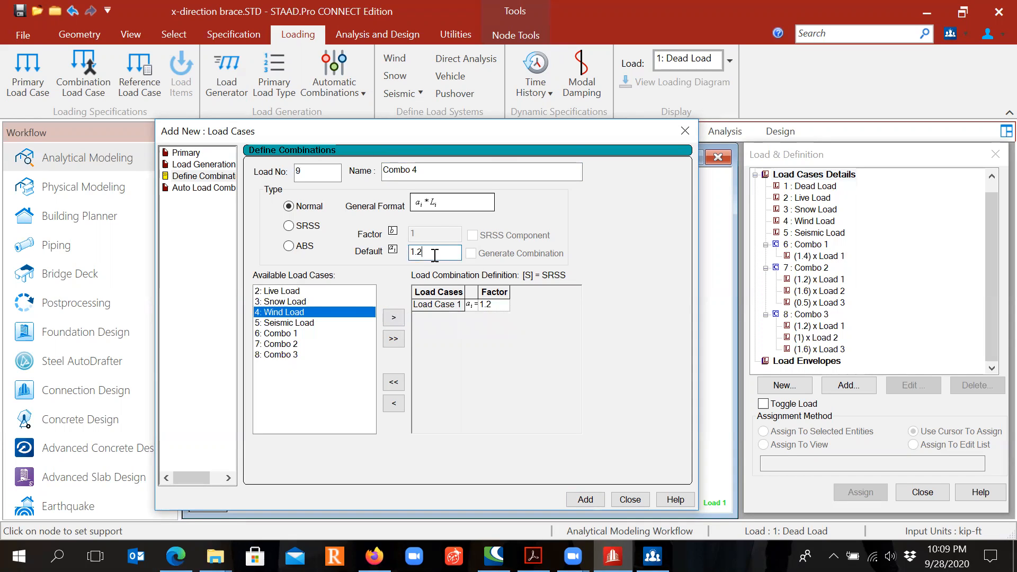
text(0)
click(398, 320)
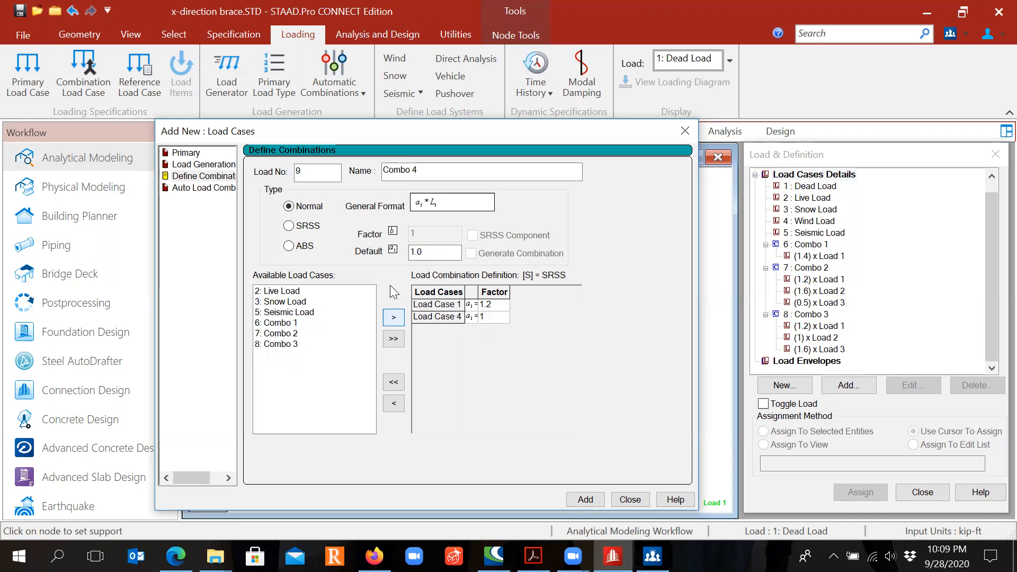
click(311, 291)
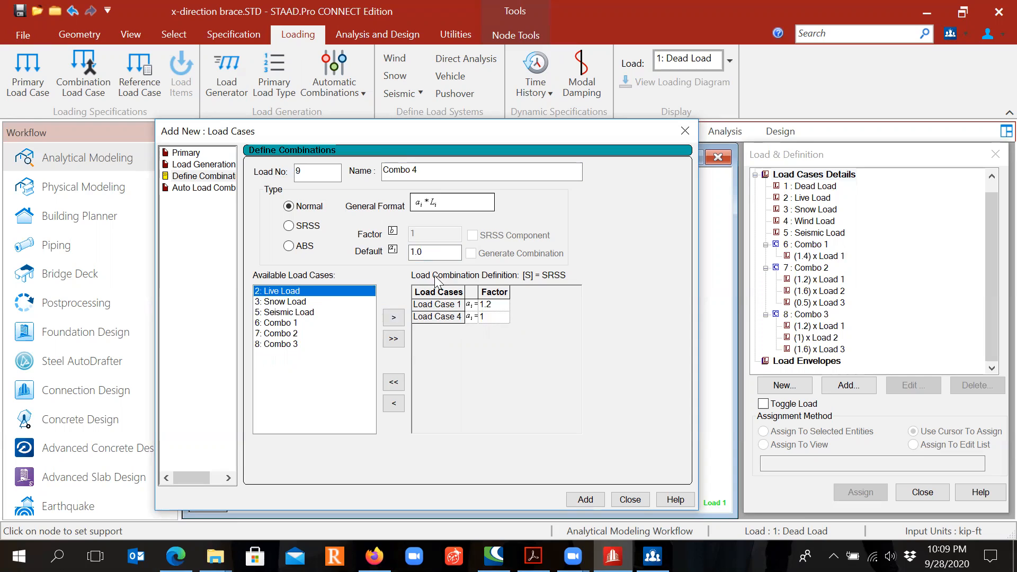
click(393, 317)
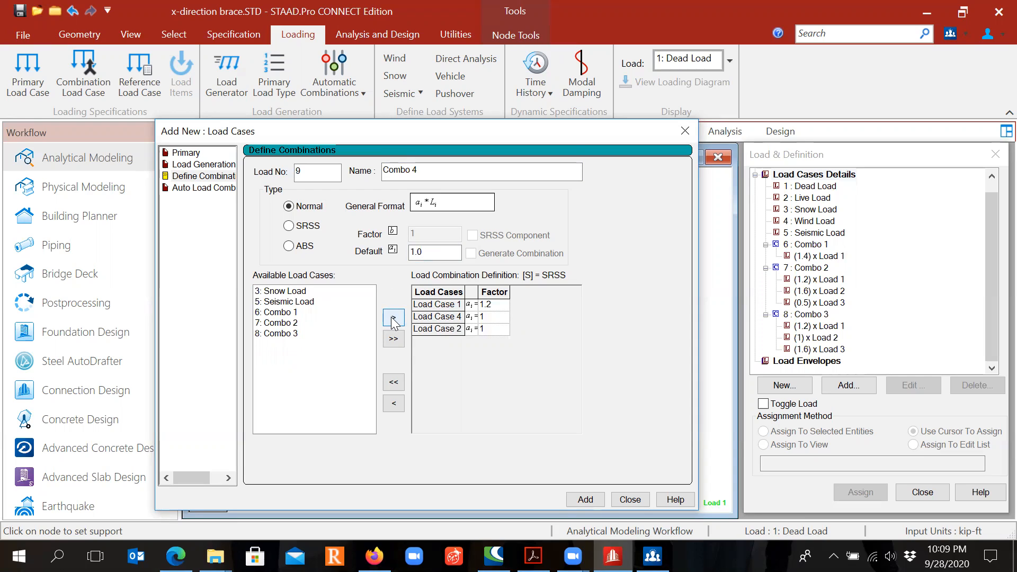
Include Snow Load in Combo 4 with a factor of 0.5 and add the combination to the load cases
click(308, 292)
click(442, 254)
text(0.5)
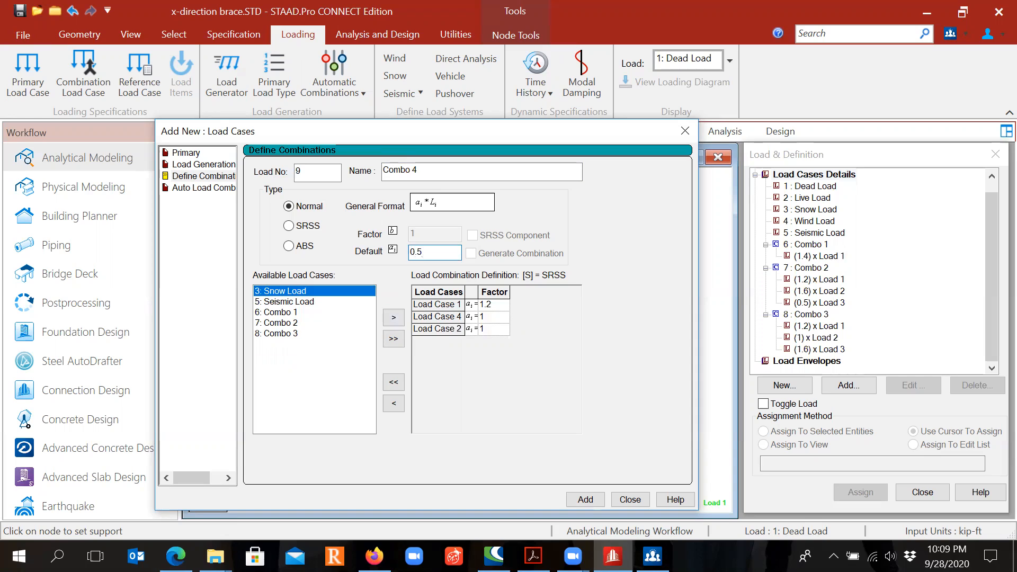
click(393, 318)
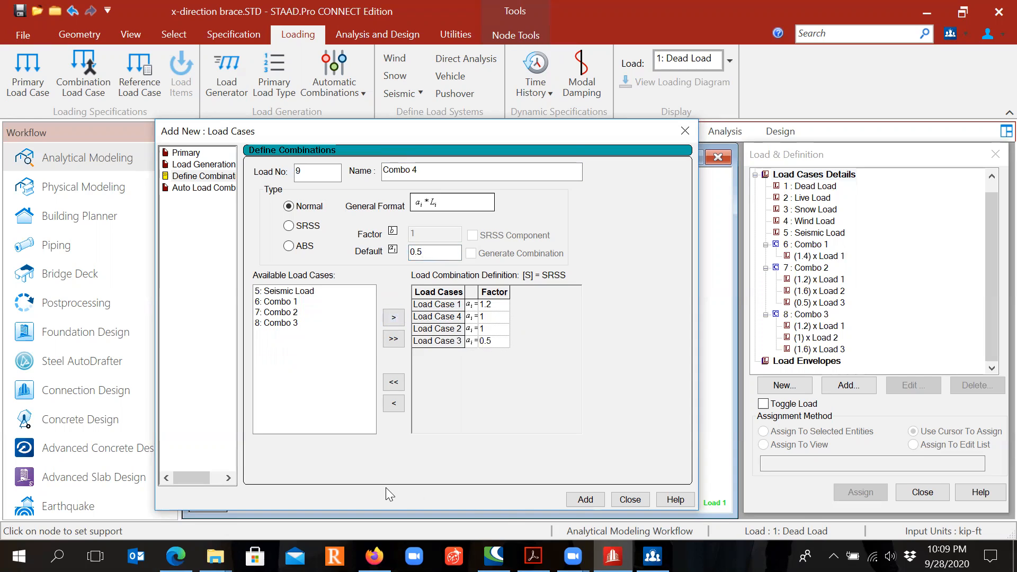
click(592, 502)
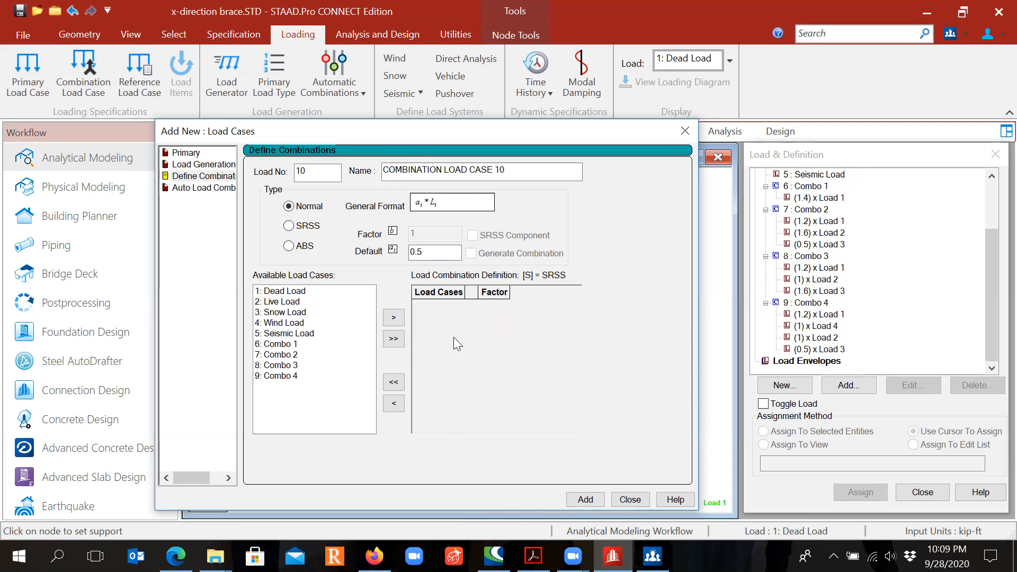
Name load combination 10 "Combo 5" and include Dead Load in it with a factor of 1.2
drag(511, 171, 360, 178)
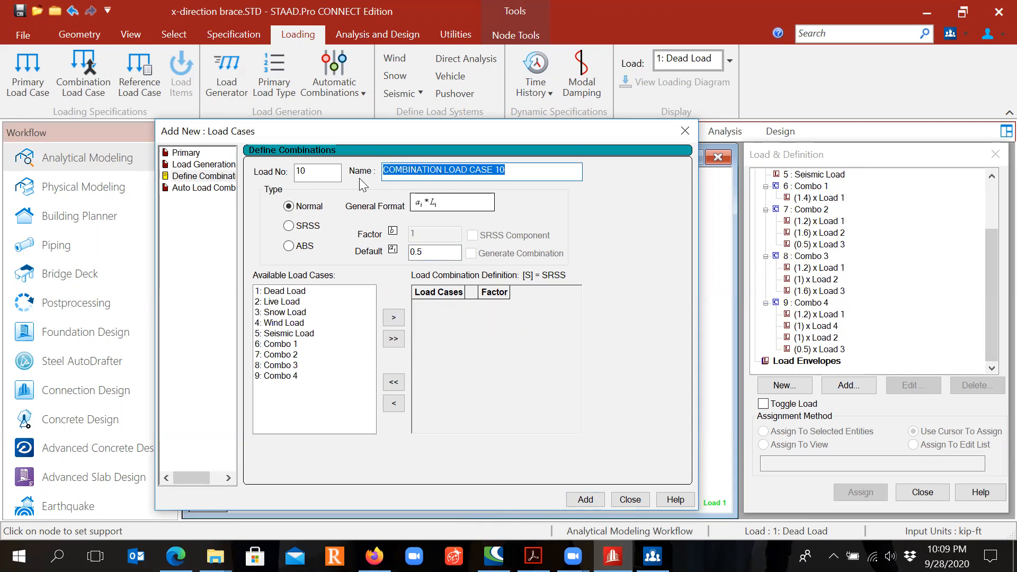
text(Combo 5)
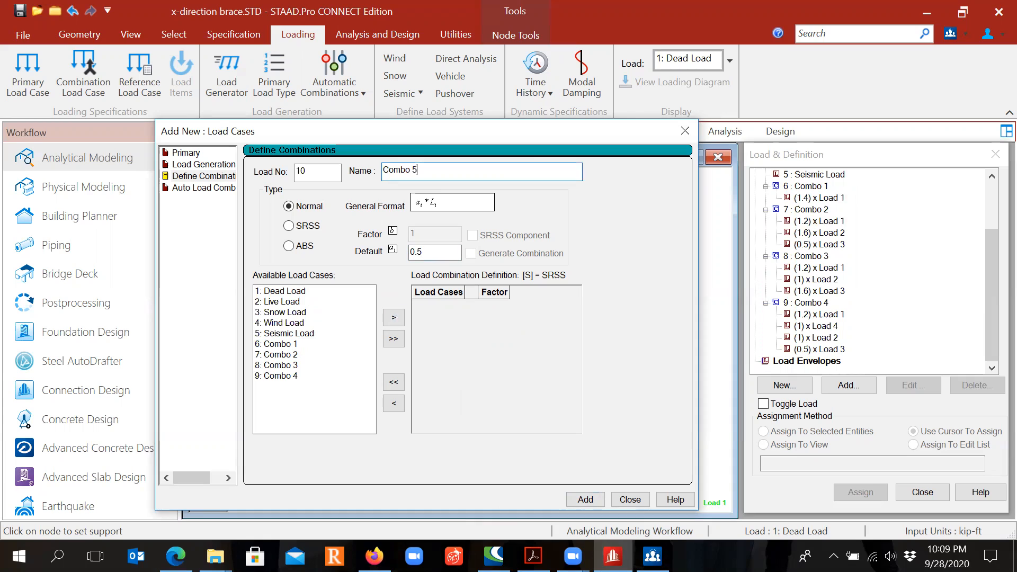
click(300, 292)
double_click(450, 253)
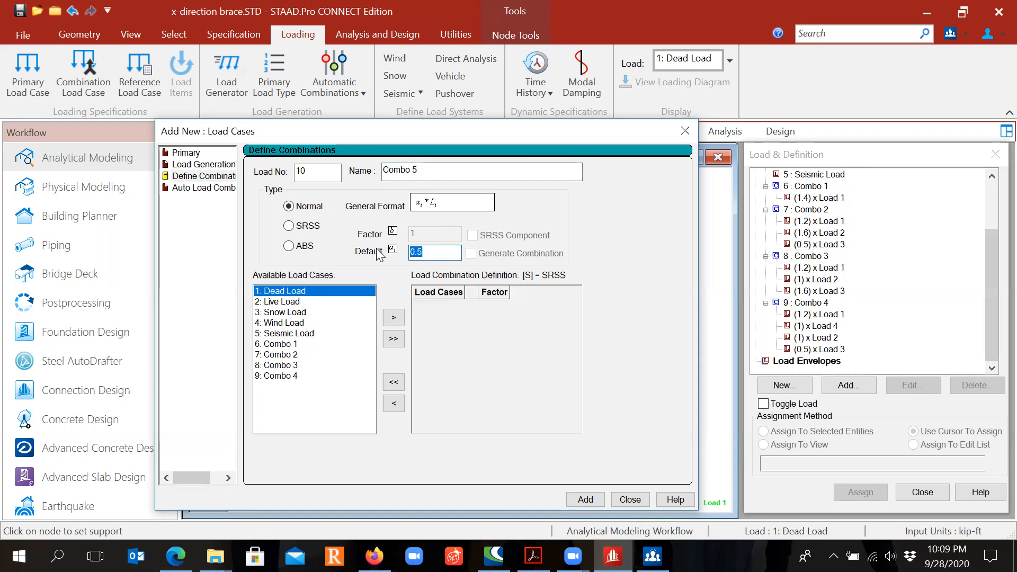
text(1.2)
click(395, 319)
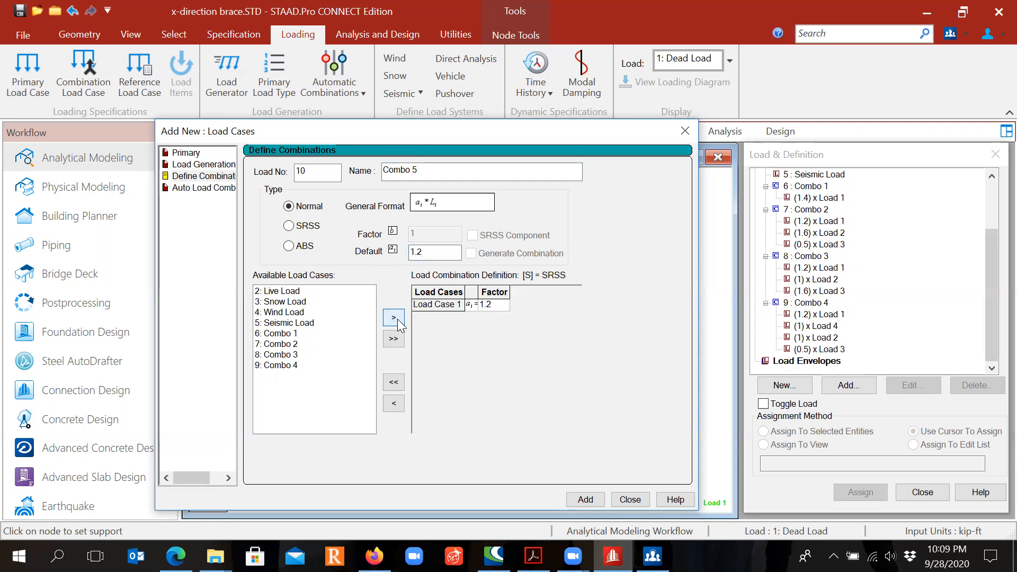
Include Live Load and Seismic Load in Combo 5, each with a factor of 1.0
click(328, 291)
click(431, 248)
text(0)
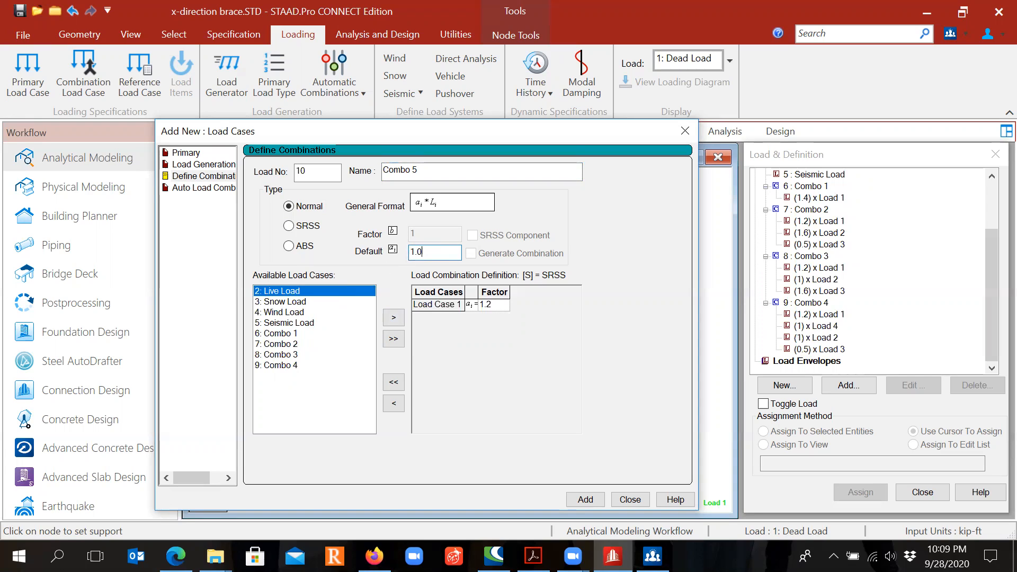
click(393, 318)
click(295, 312)
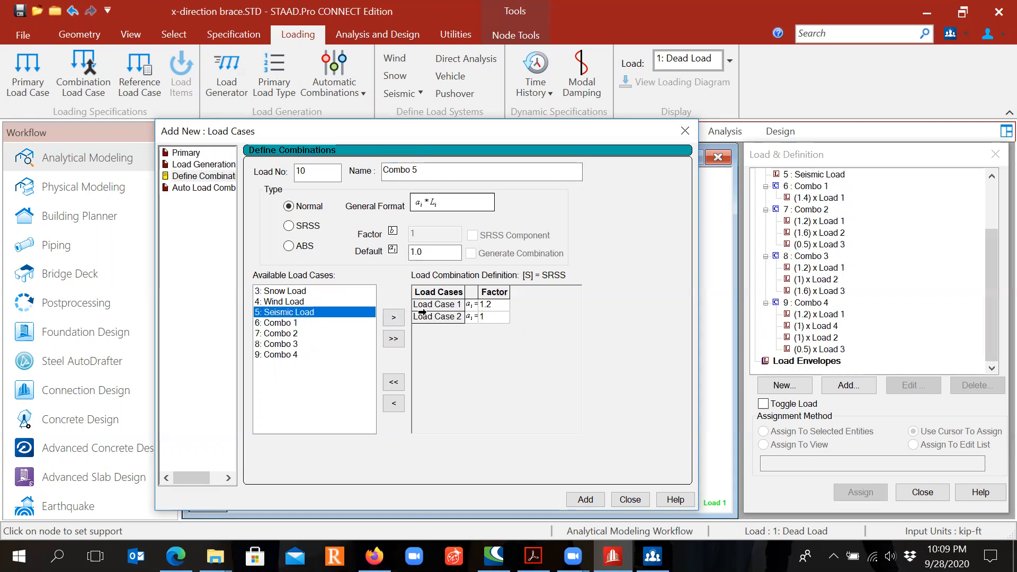
click(396, 320)
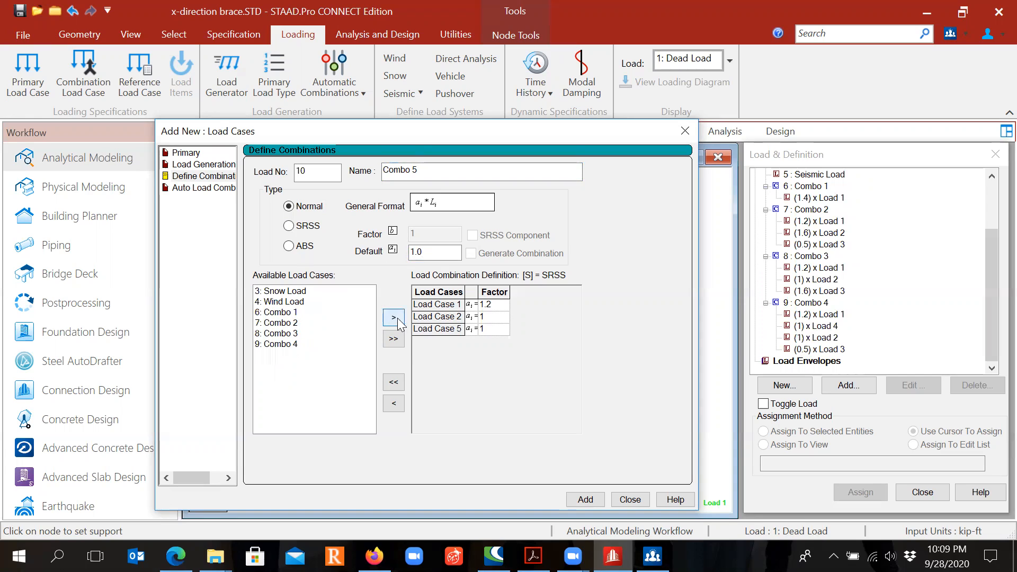
Include Snow Load in Combo 5 with a factor of 0.2 and add the combination to the load cases
click(315, 293)
drag(432, 255, 402, 253)
text(0.2)
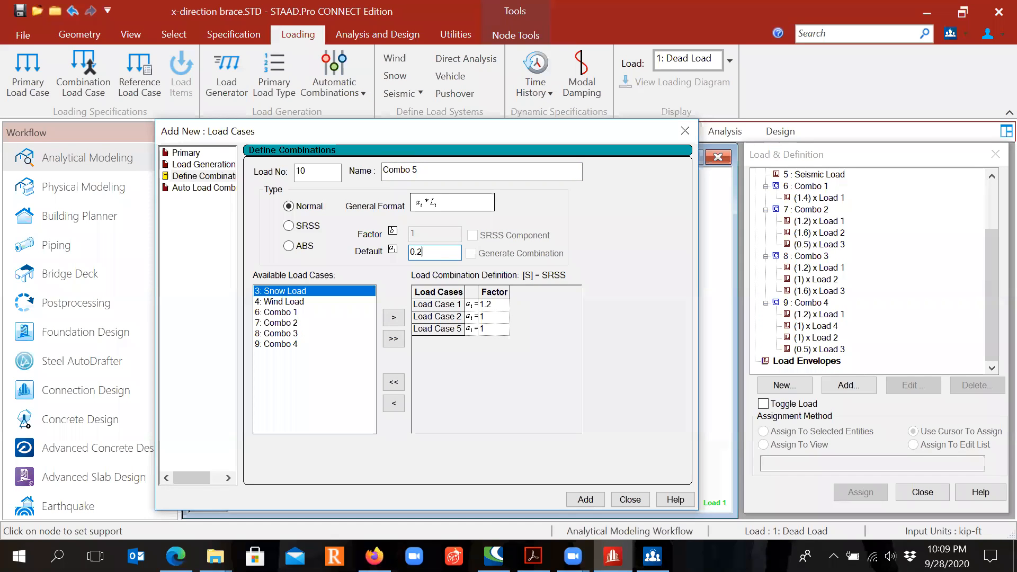
click(394, 317)
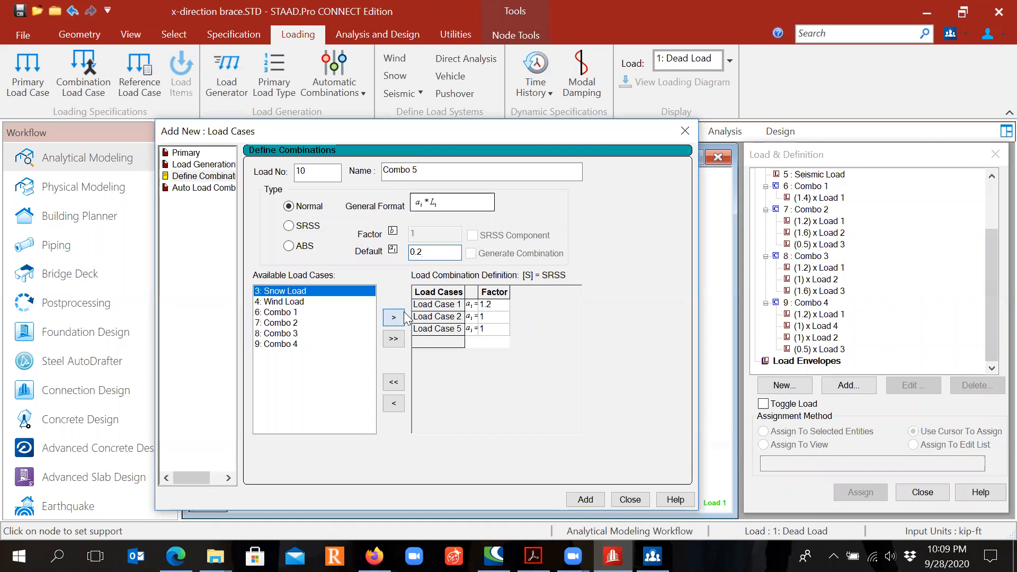
click(585, 499)
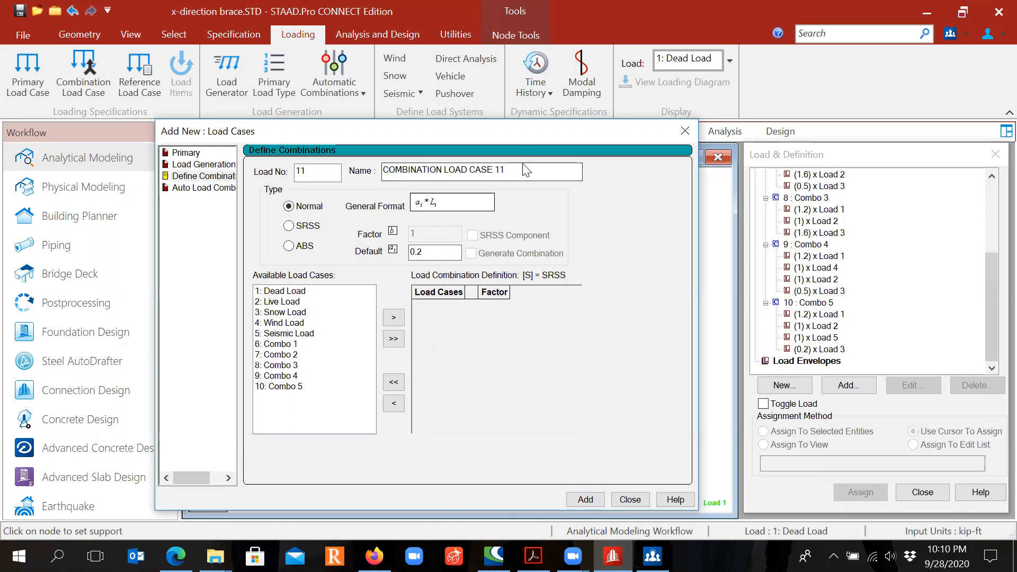
Name load combination 11 "Combo 6" and include Dead Load in it with a factor of 0.9
drag(522, 170, 345, 159)
text(Combo 6)
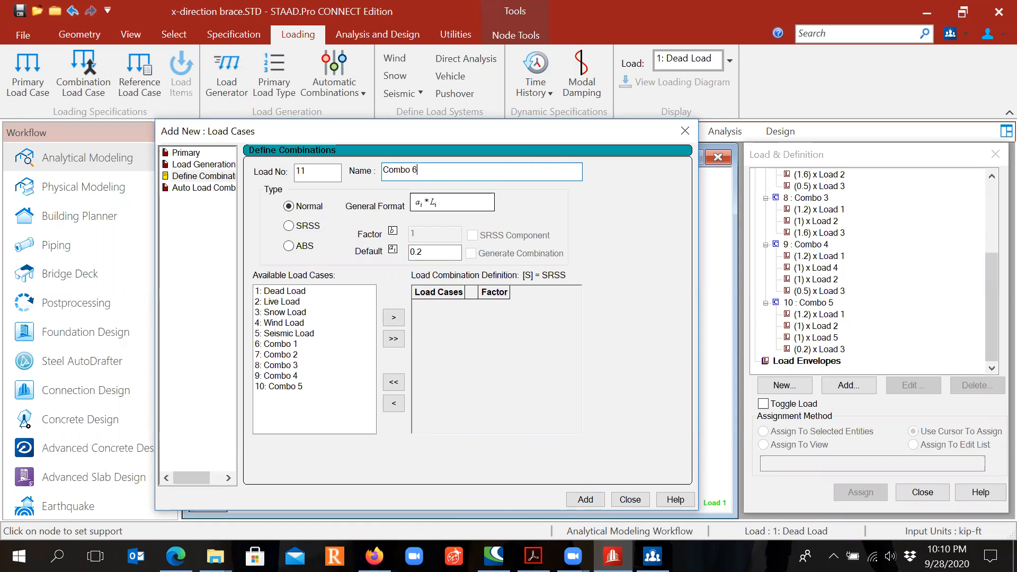
click(320, 291)
click(429, 253)
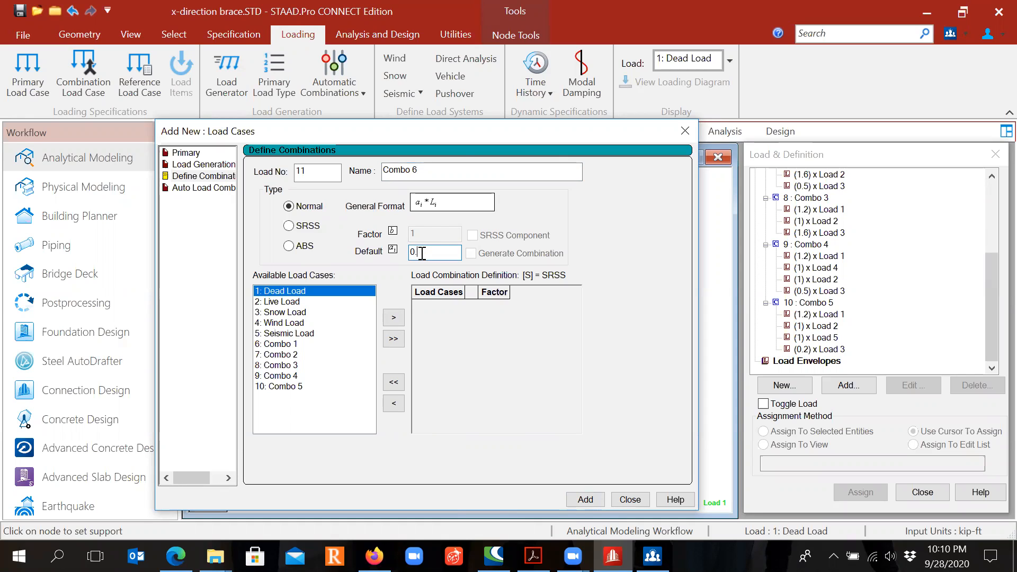
text(0)
click(394, 318)
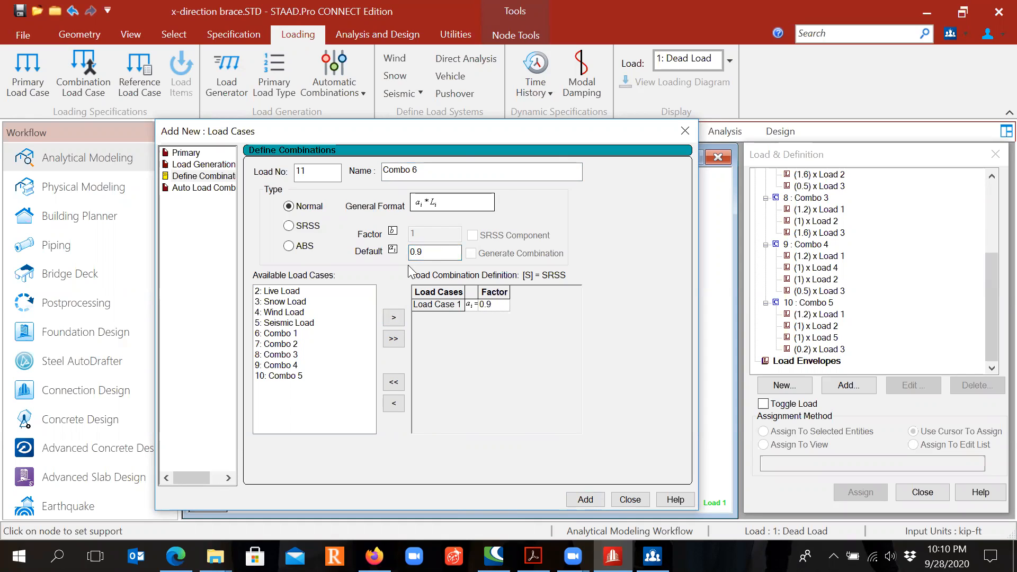
Include Wind Load in Combo 6 with a factor of 1 and add the combination to the load cases
click(304, 313)
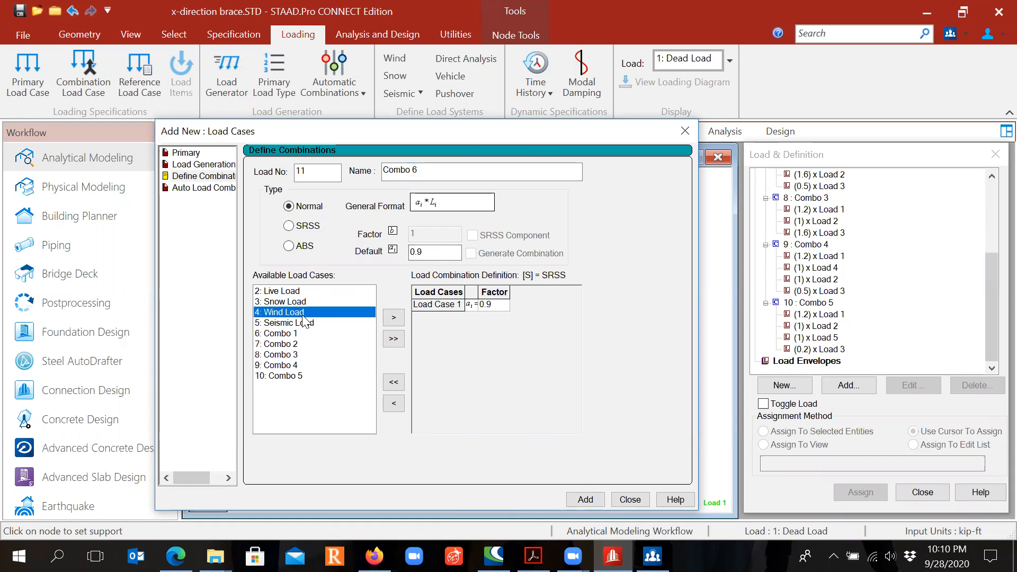
double_click(421, 252)
text(1.)
click(394, 317)
click(596, 504)
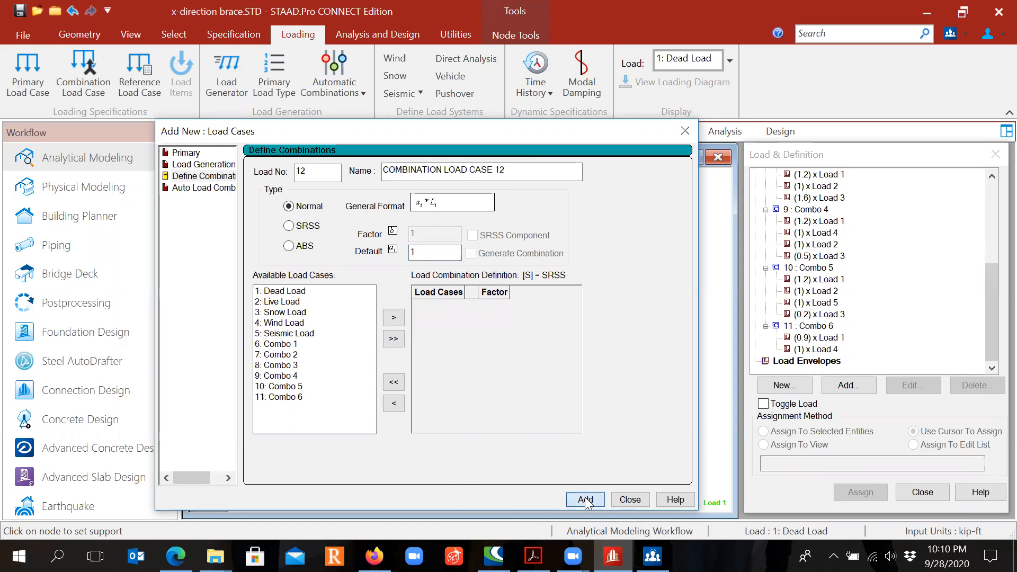
Name load combination 12 "Combo 7" and include Dead Load in it with a factor of 0.9
triple_click(513, 175)
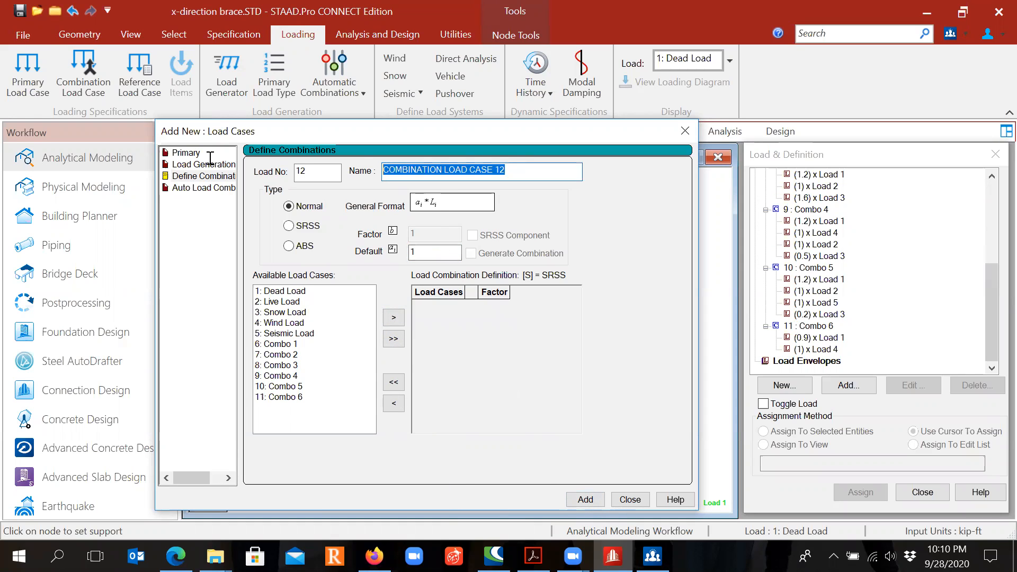
text(Combo 7)
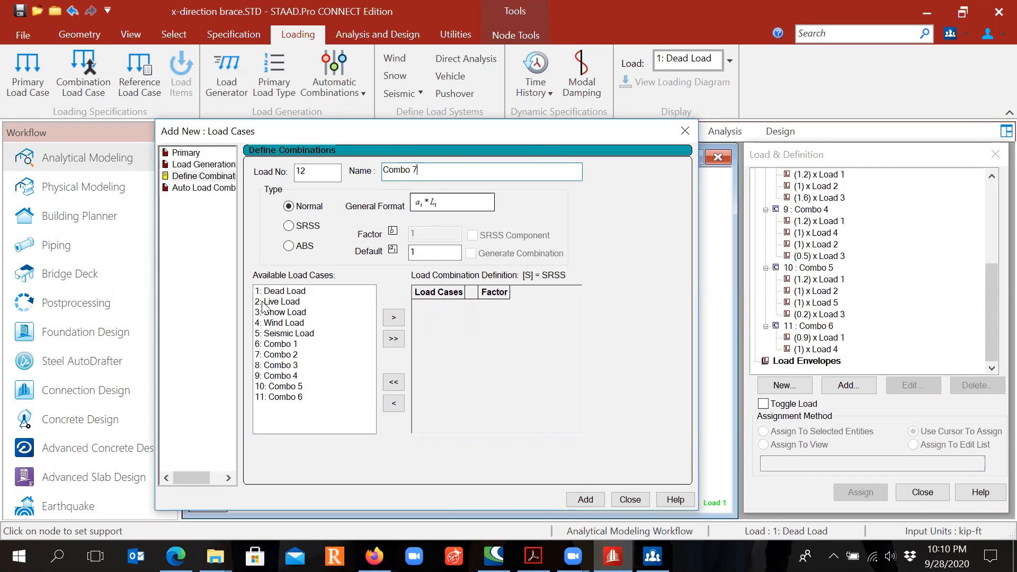
click(288, 291)
text(0.9)
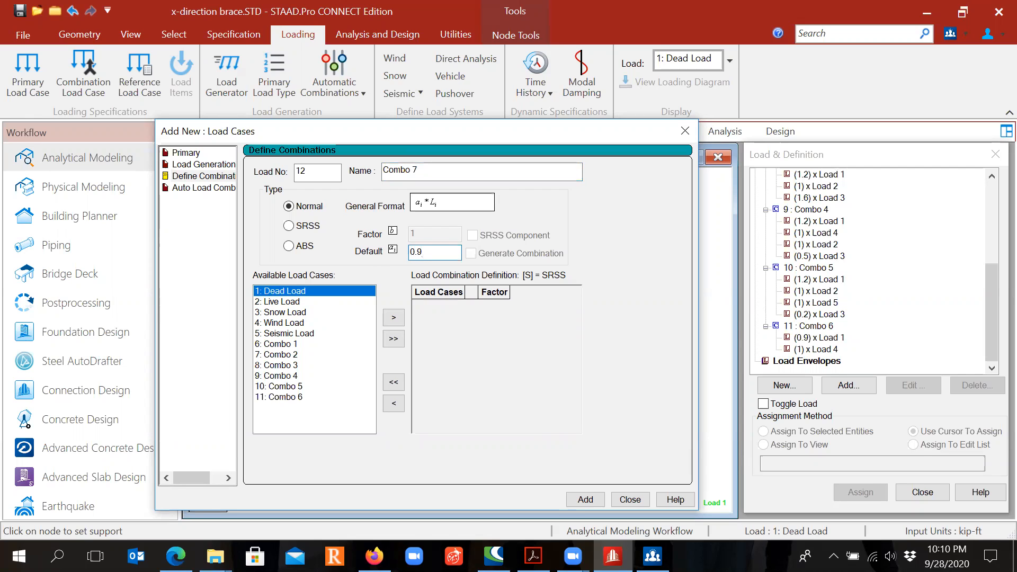
click(393, 317)
Include Seismic Load in Combo 7 with a factor of 1 and add it as the last load combination
click(307, 324)
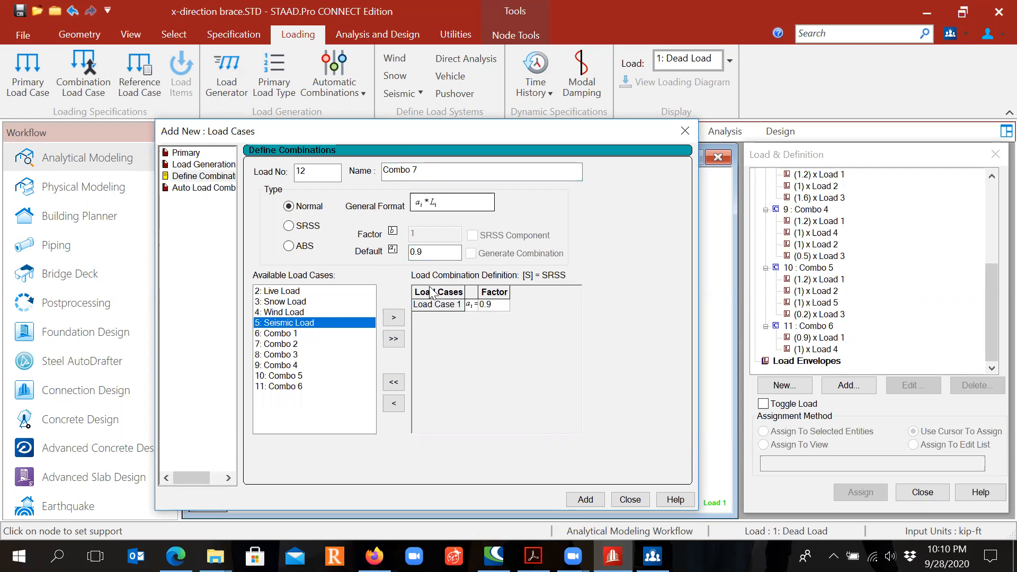
text(1)
click(394, 317)
click(586, 500)
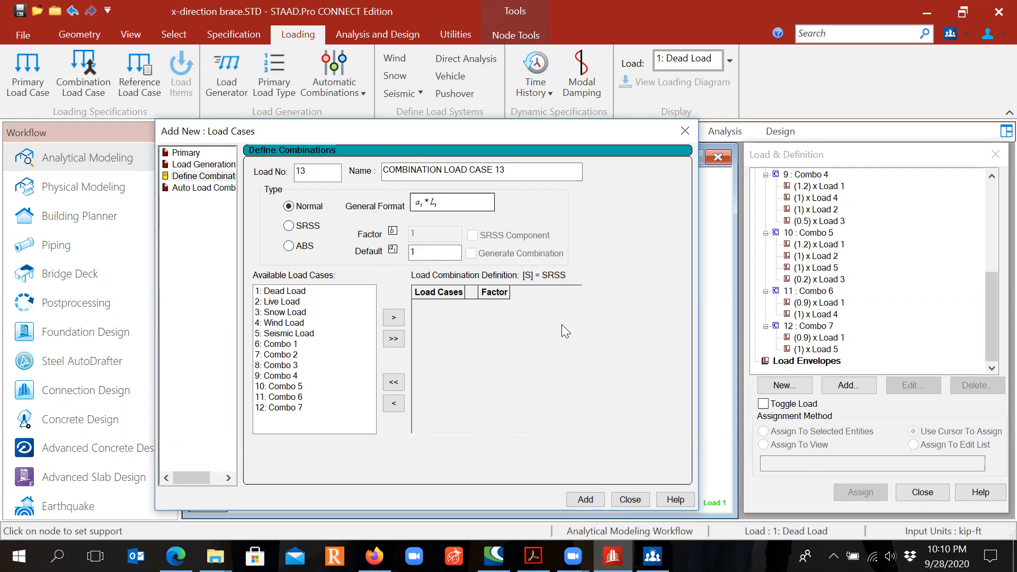
click(630, 500)
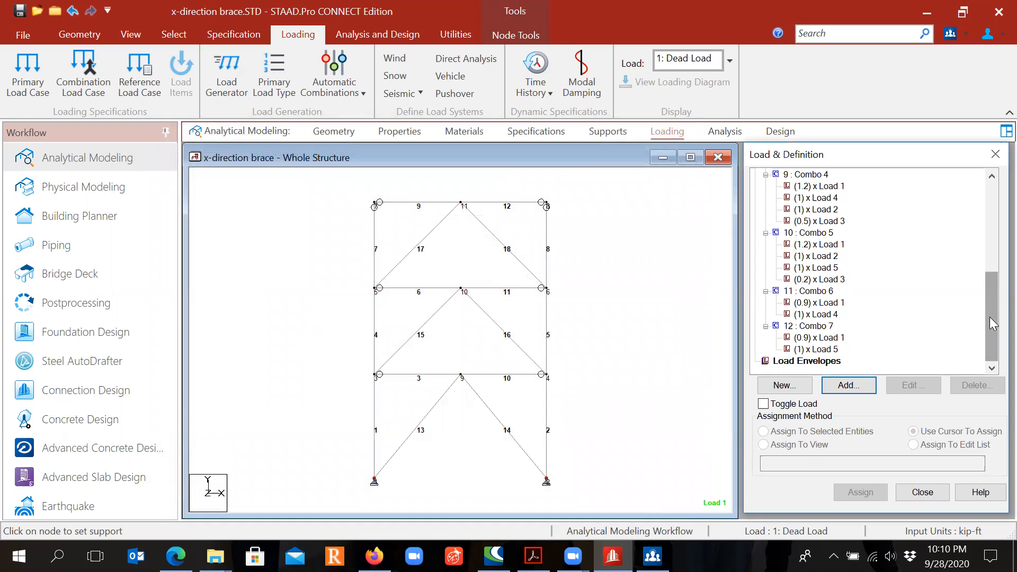
Start a new load envelope numbered 1 and set its type to STRENGTH
click(810, 361)
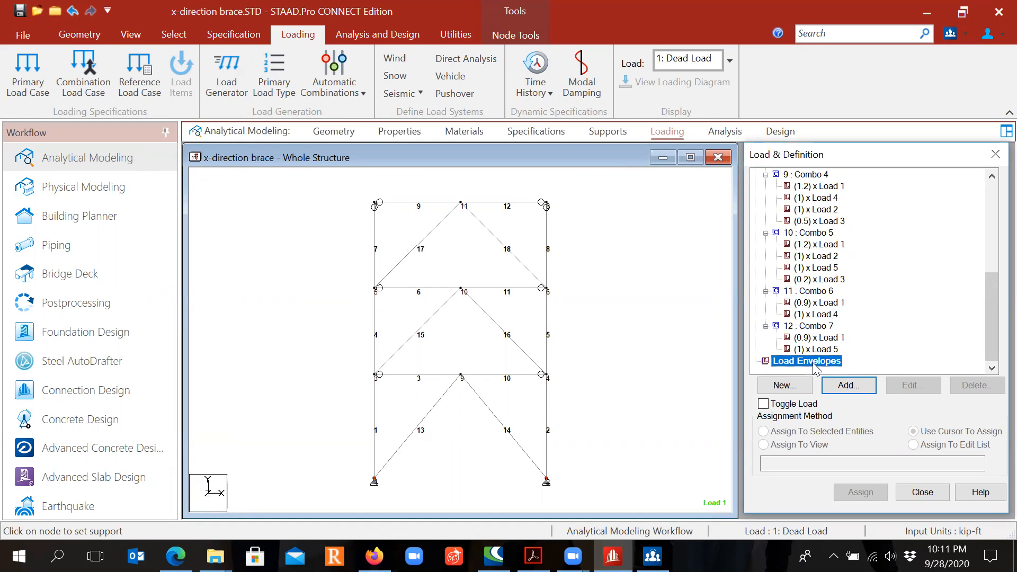
click(846, 387)
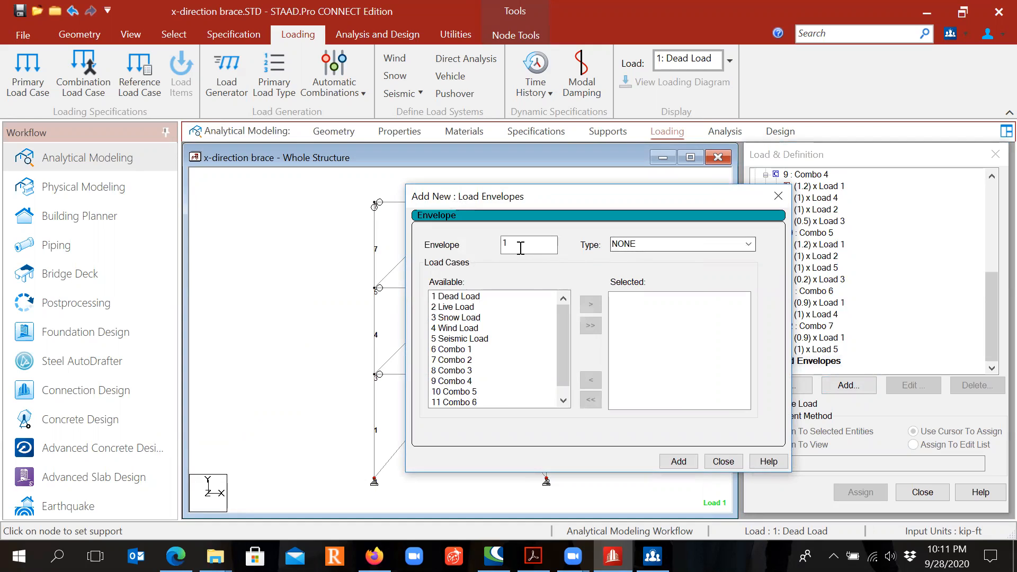
click(731, 244)
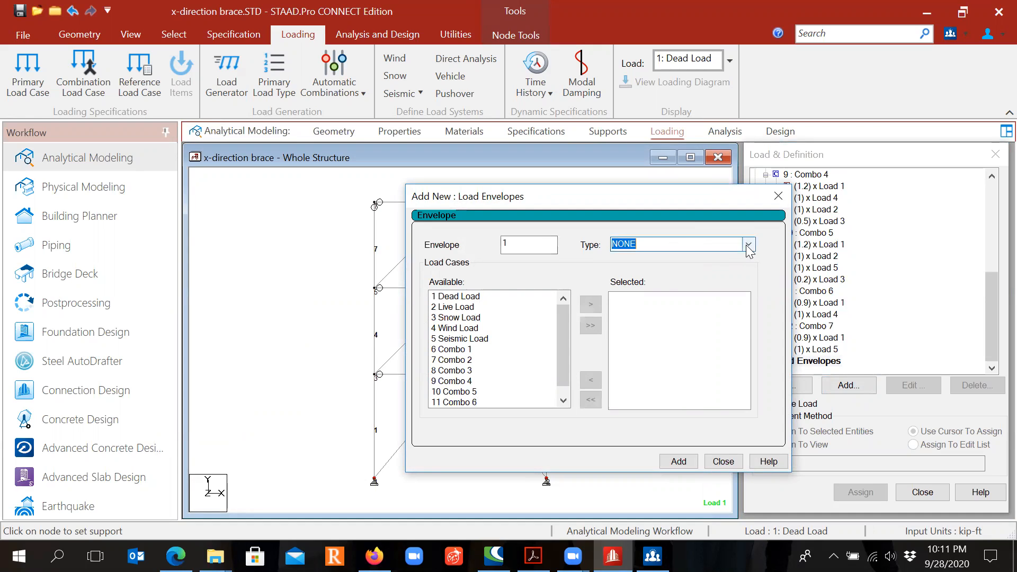
click(748, 244)
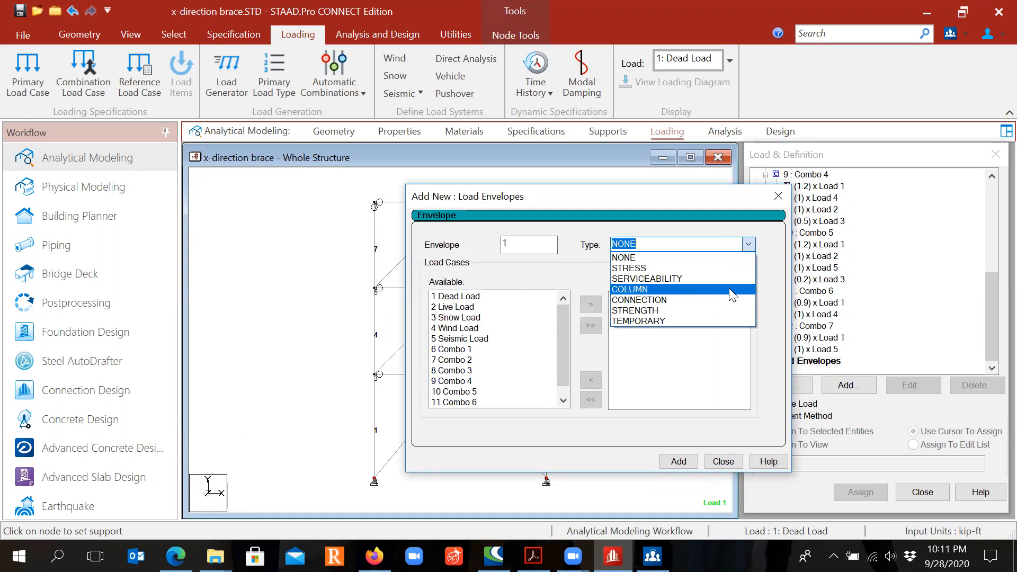
click(697, 310)
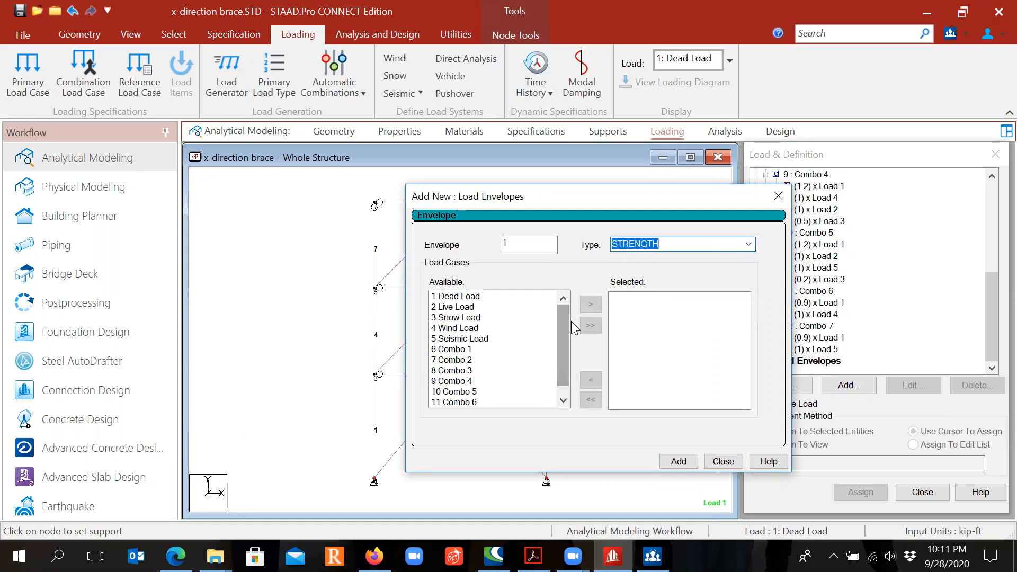
Include load combinations 6 to 12, Combo 1 through Combo 7, in the strength envelope
drag(566, 323, 565, 343)
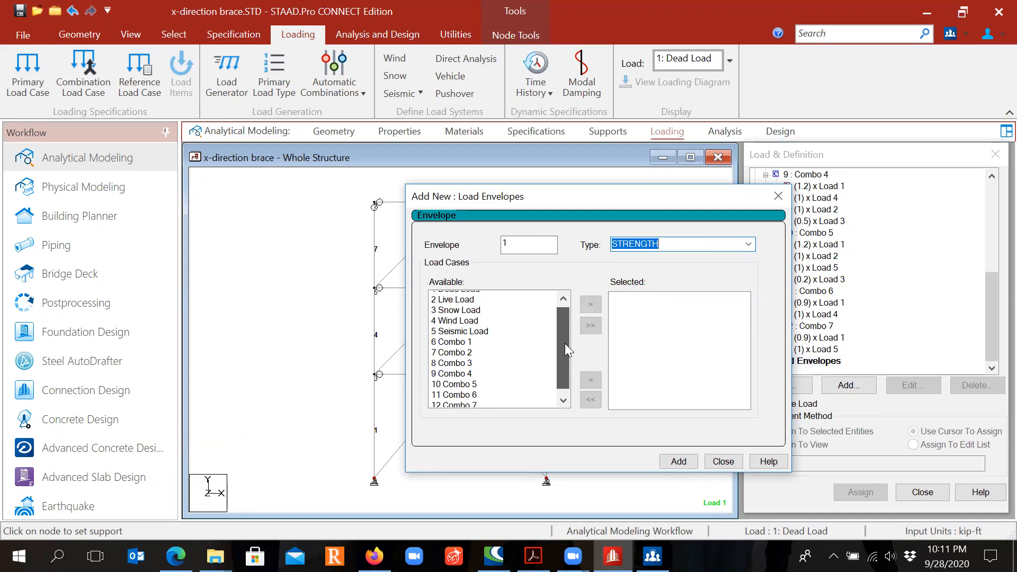
click(463, 339)
click(590, 305)
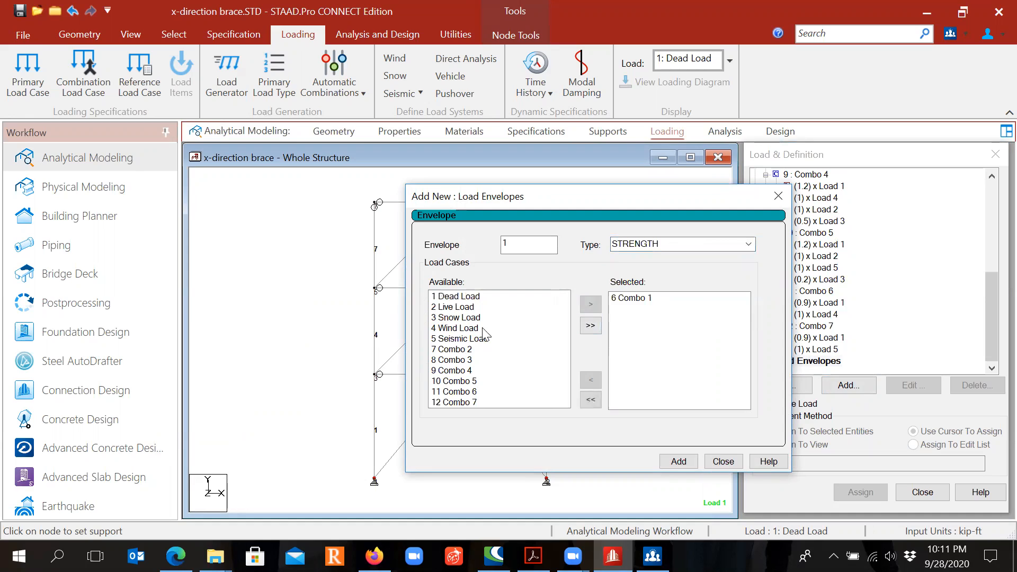
click(465, 349)
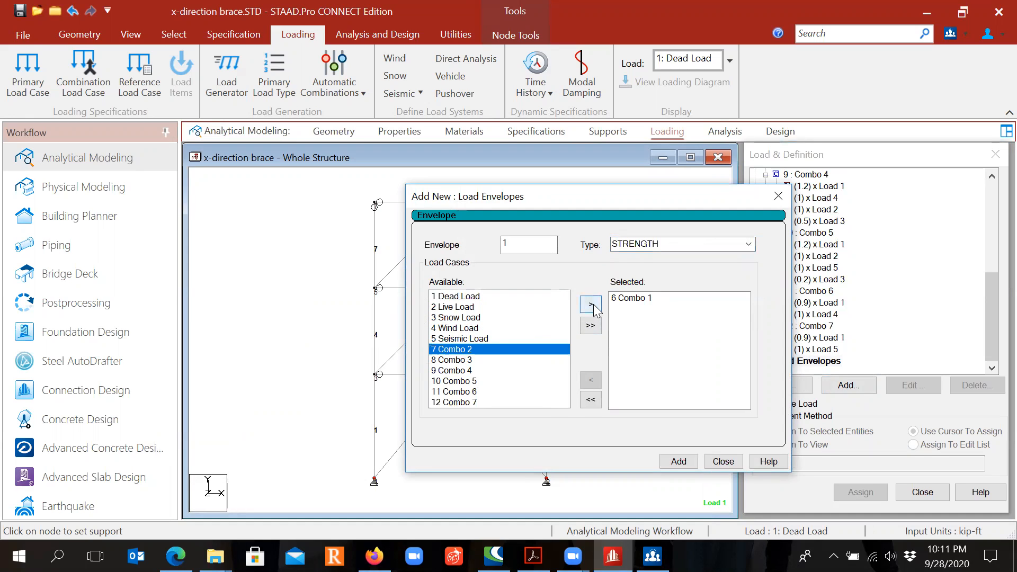
click(592, 307)
click(485, 349)
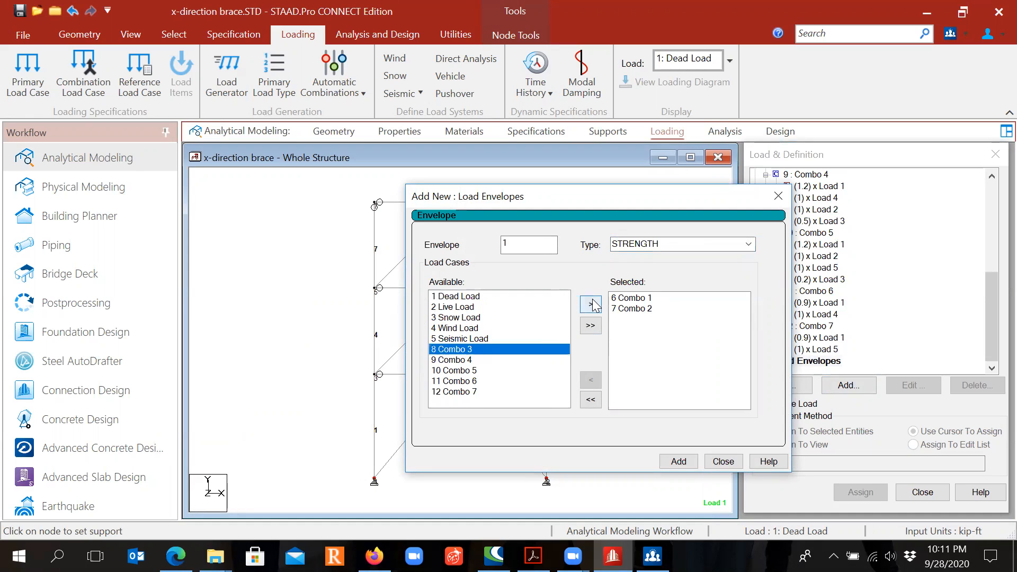
click(590, 305)
click(482, 349)
click(590, 305)
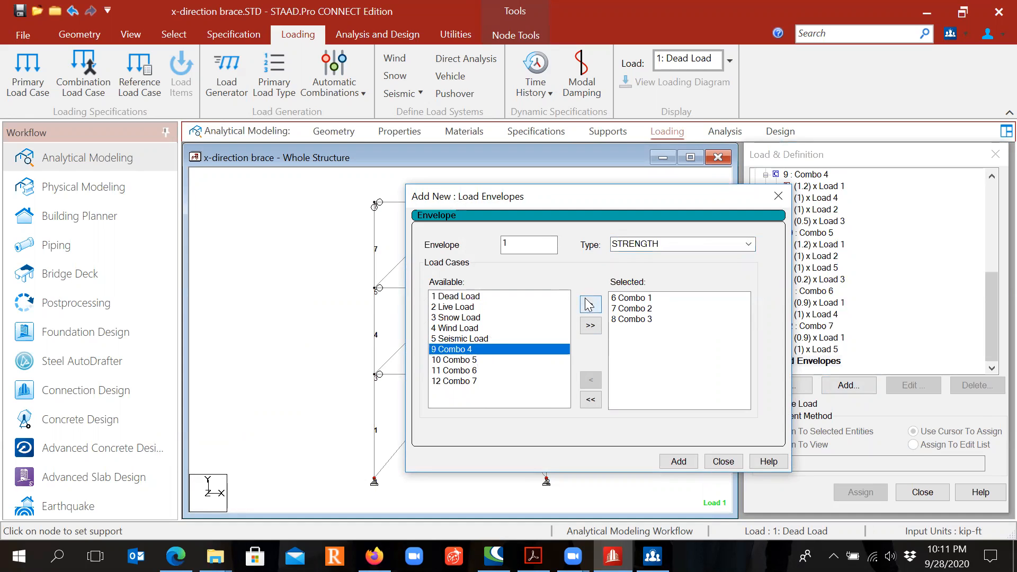
click(479, 350)
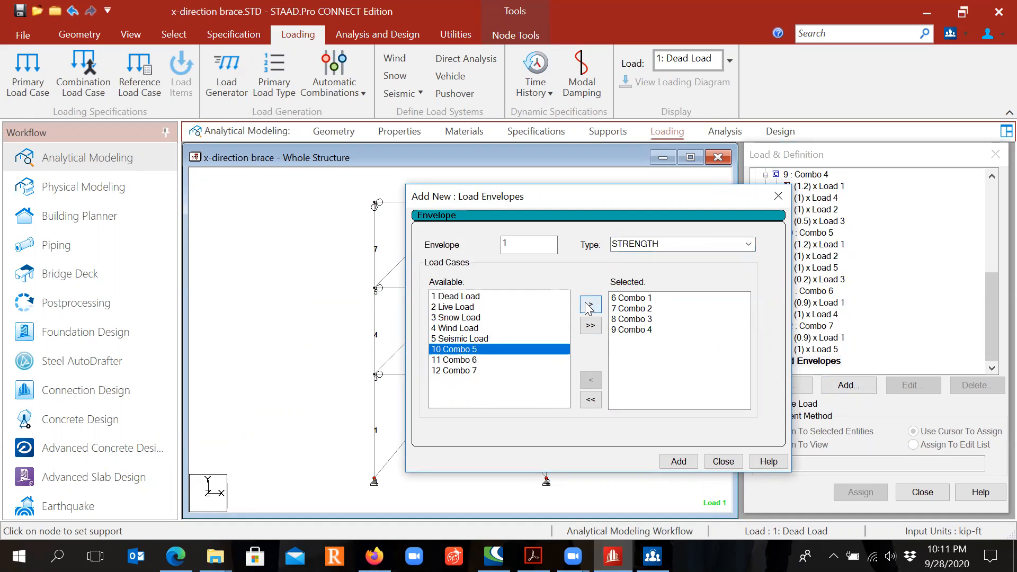
click(590, 305)
click(485, 350)
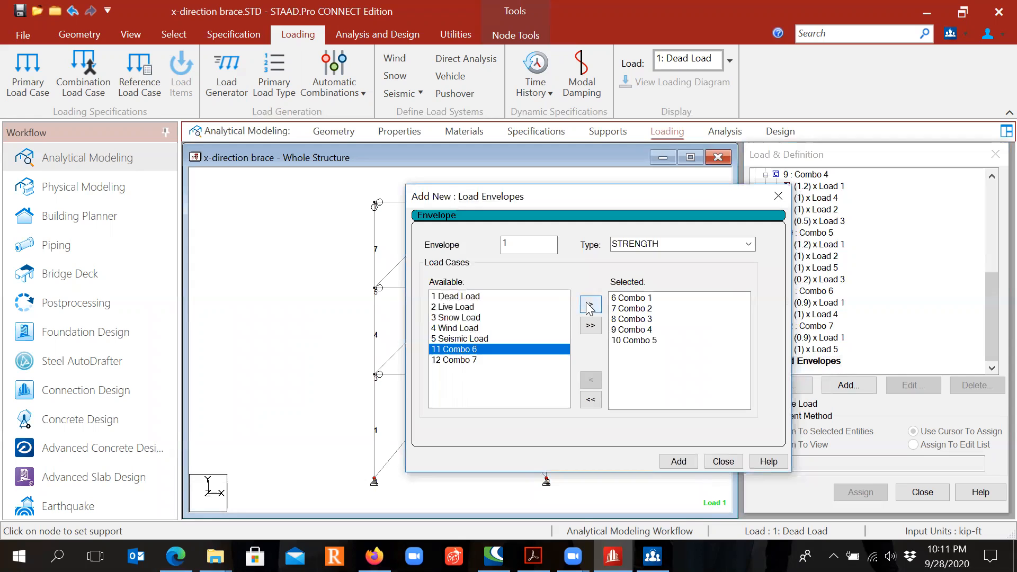
click(590, 305)
click(476, 350)
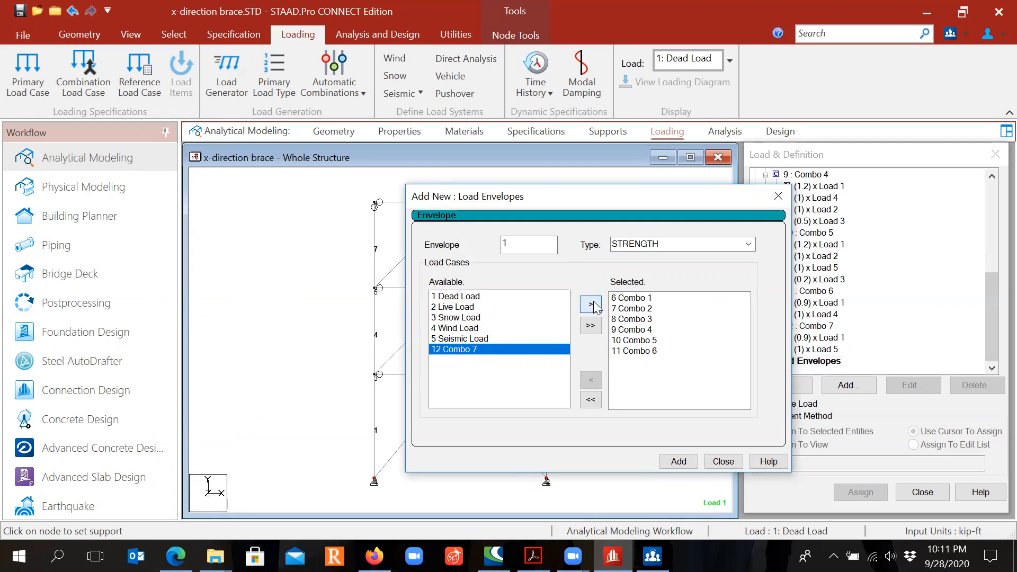
click(591, 305)
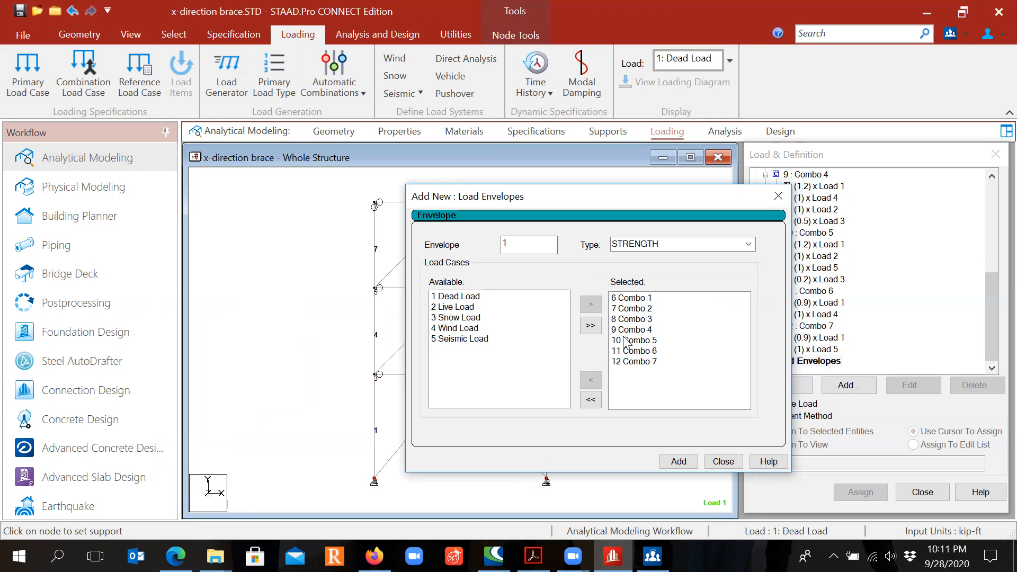
Add the strength envelope to the model and expand the Load Envelopes group to show it
click(682, 468)
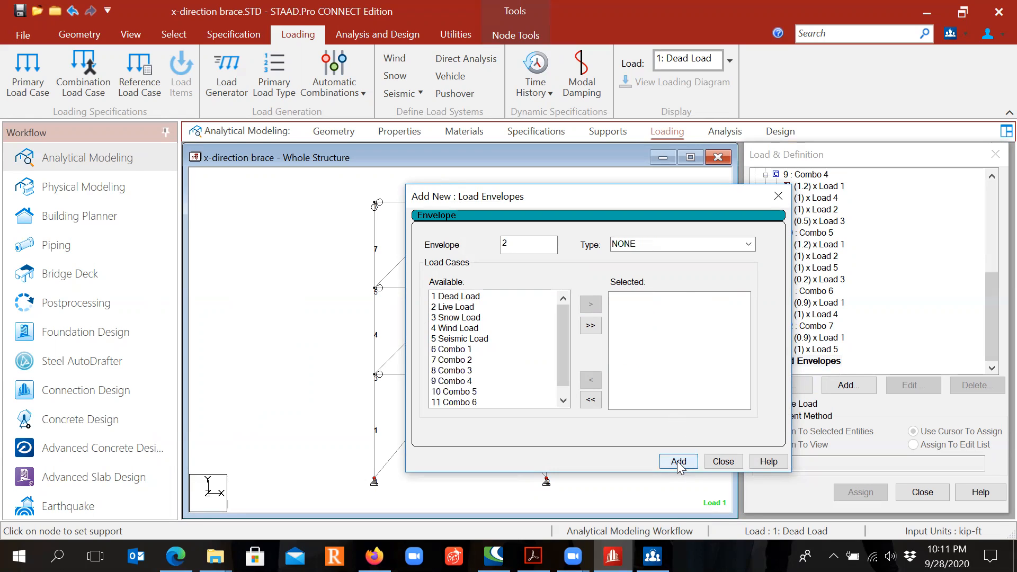
click(723, 461)
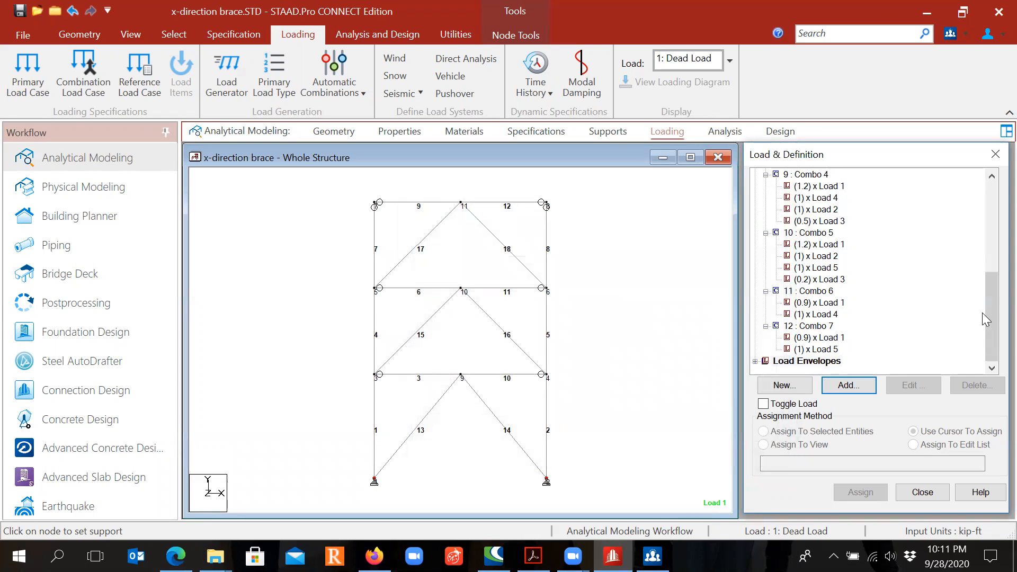
click(753, 361)
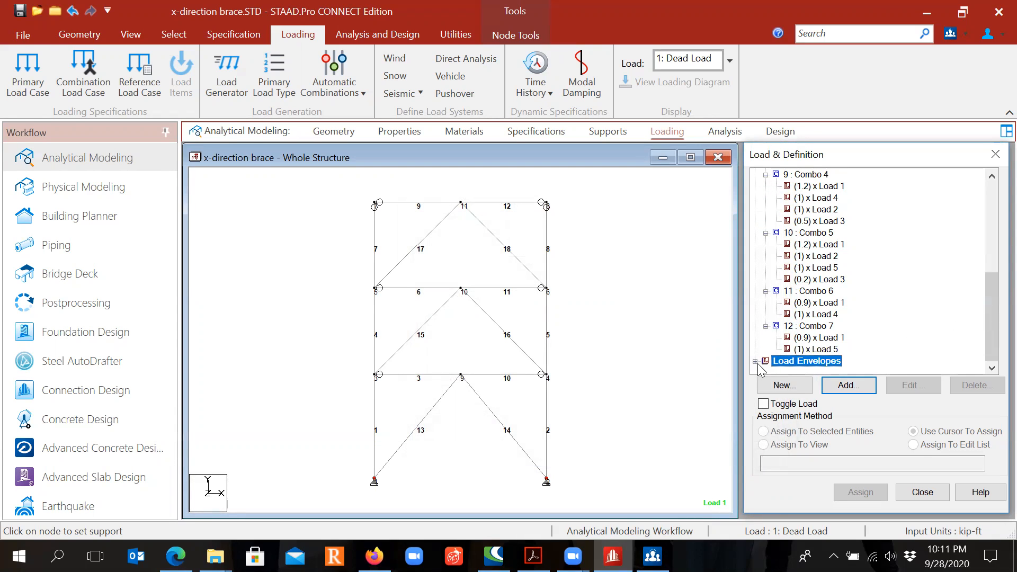
click(755, 361)
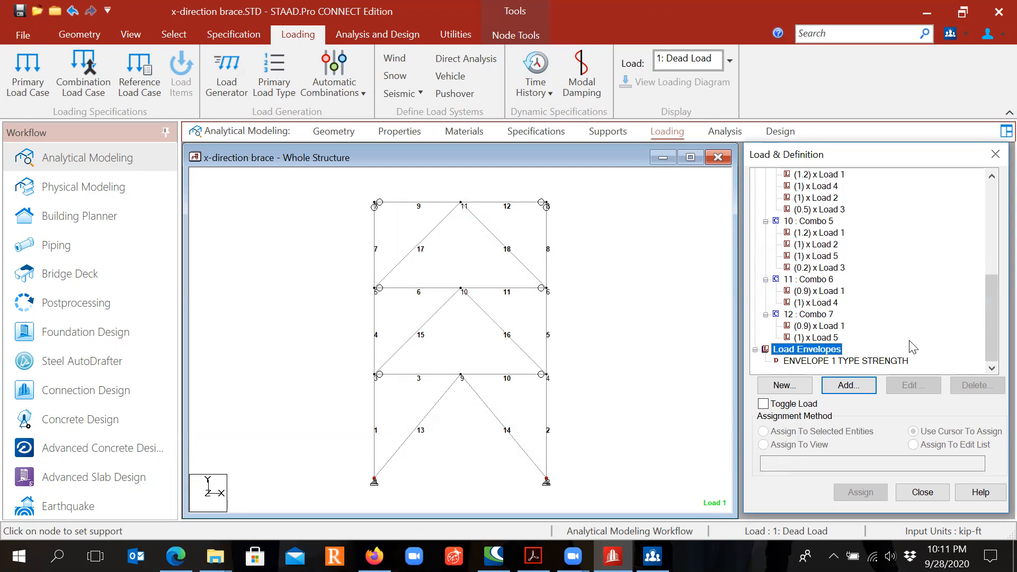
Start adding a uniform force member load to load case 1, Dead Load
scroll(912, 342, up, 2)
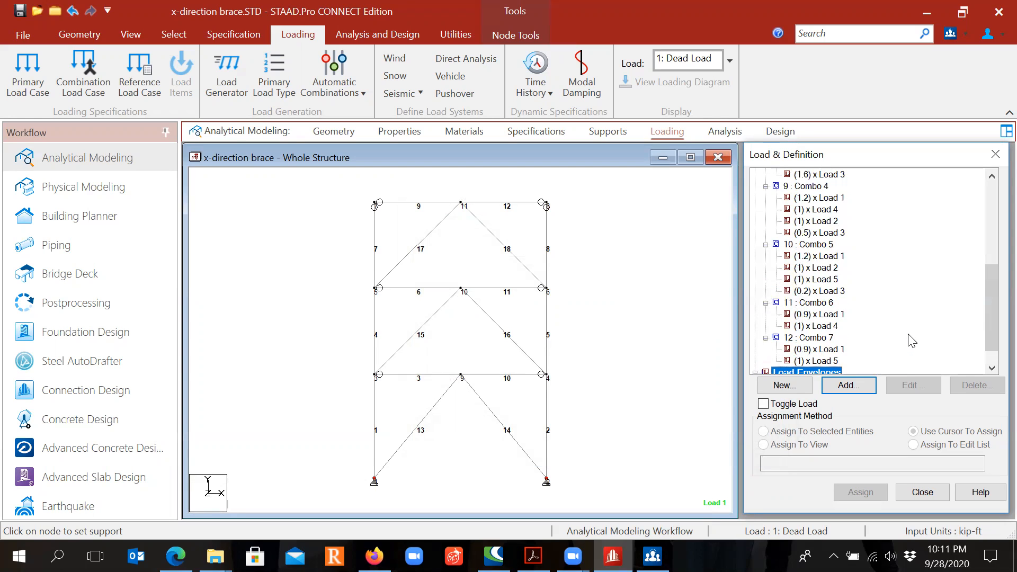
scroll(911, 341, up, 4)
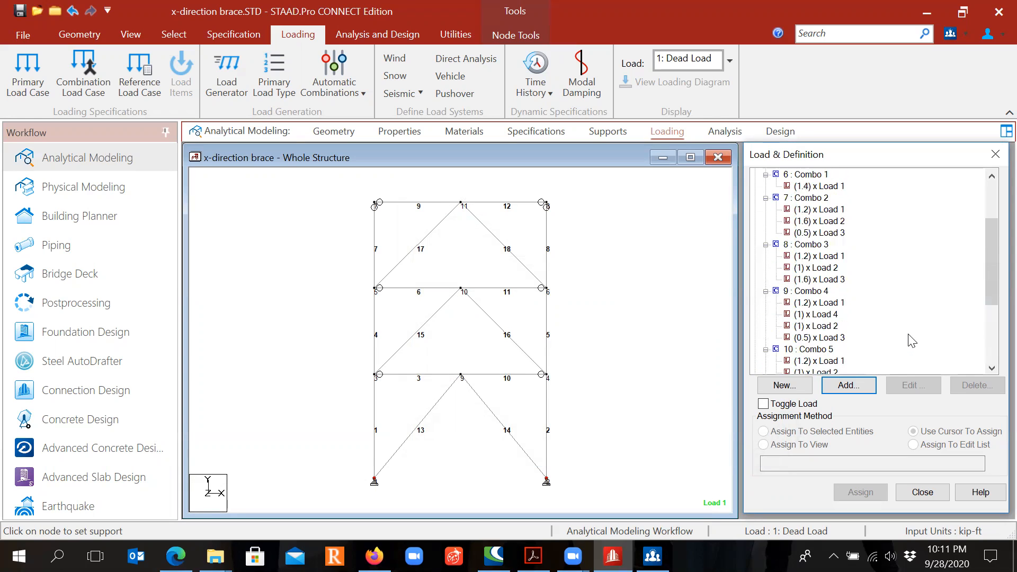
scroll(911, 341, up, 1)
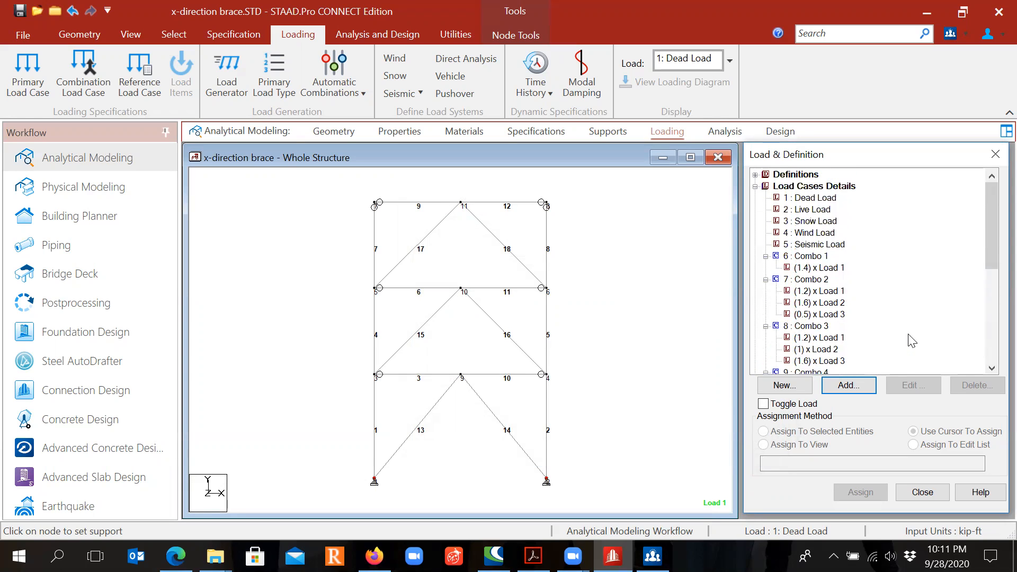
click(814, 199)
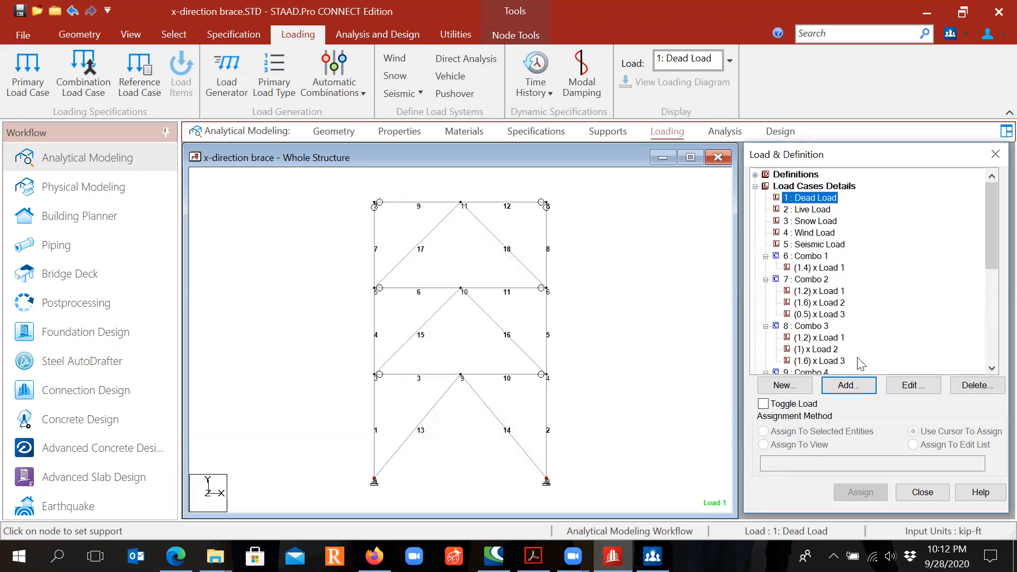
click(848, 386)
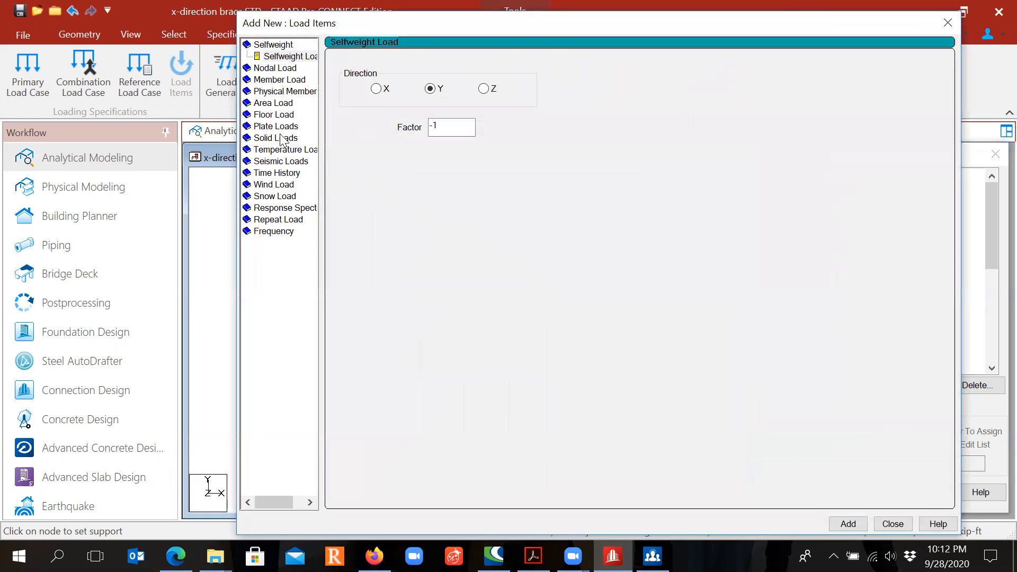
click(270, 80)
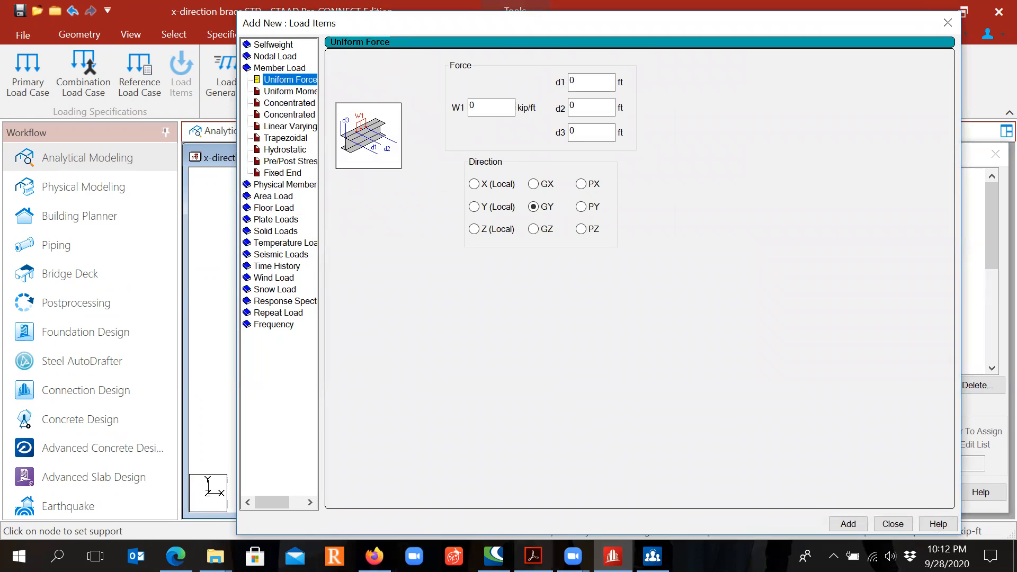
Switch to Bracing Design.pdf in Adobe Acrobat, examine the dead load diagram of the chevron-braced frame, and return to STAAD.Pro
click(533, 556)
scroll(470, 427, down, 5)
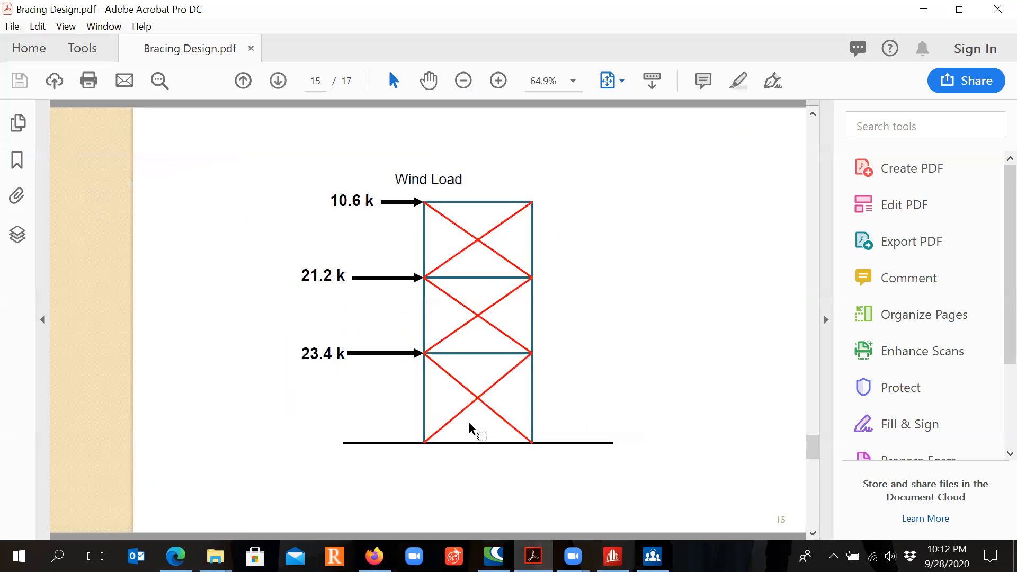
scroll(471, 423, up, 6)
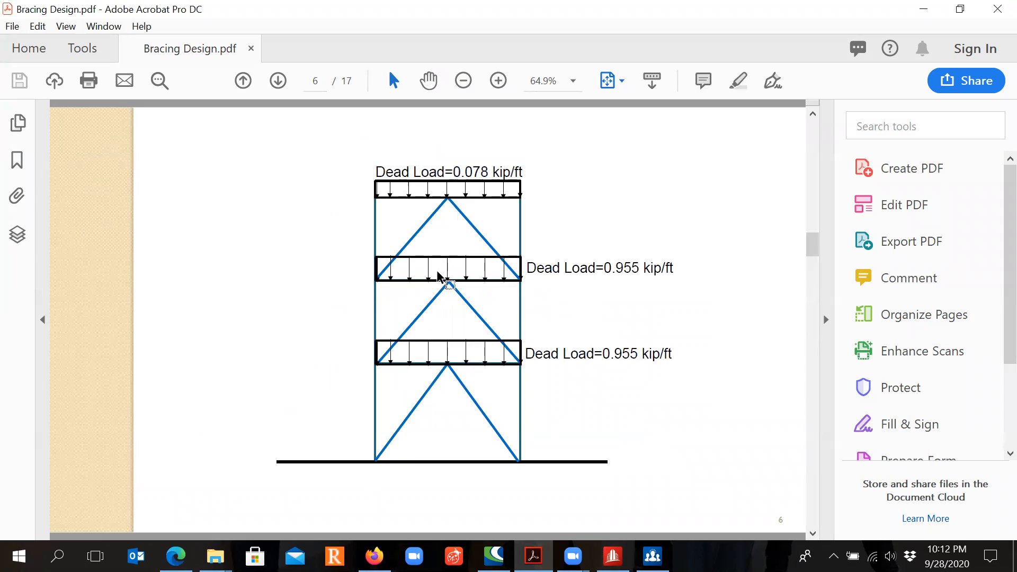
key(ctrl)
key(ctrl)
key(ctrl)
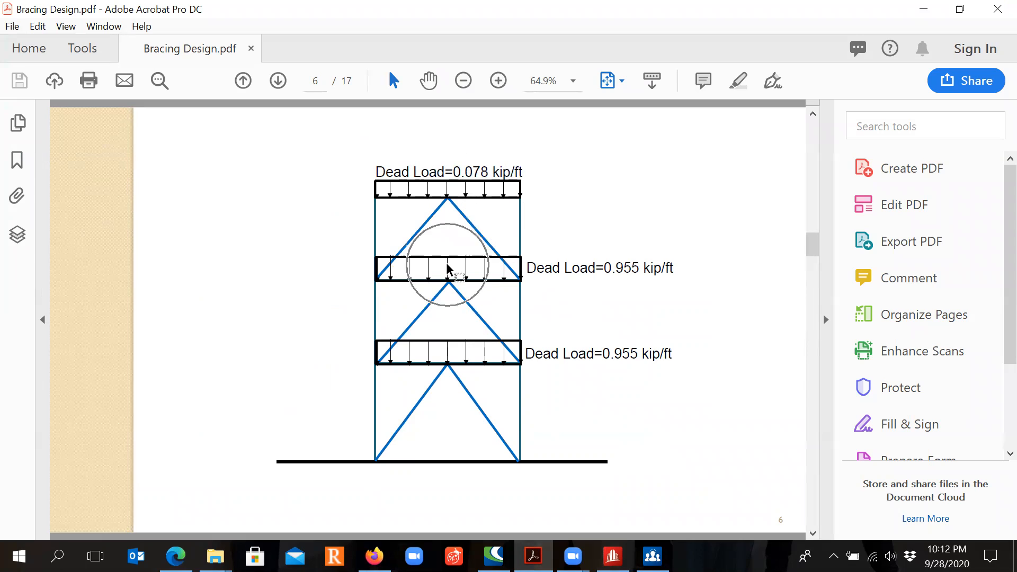
key(ctrl)
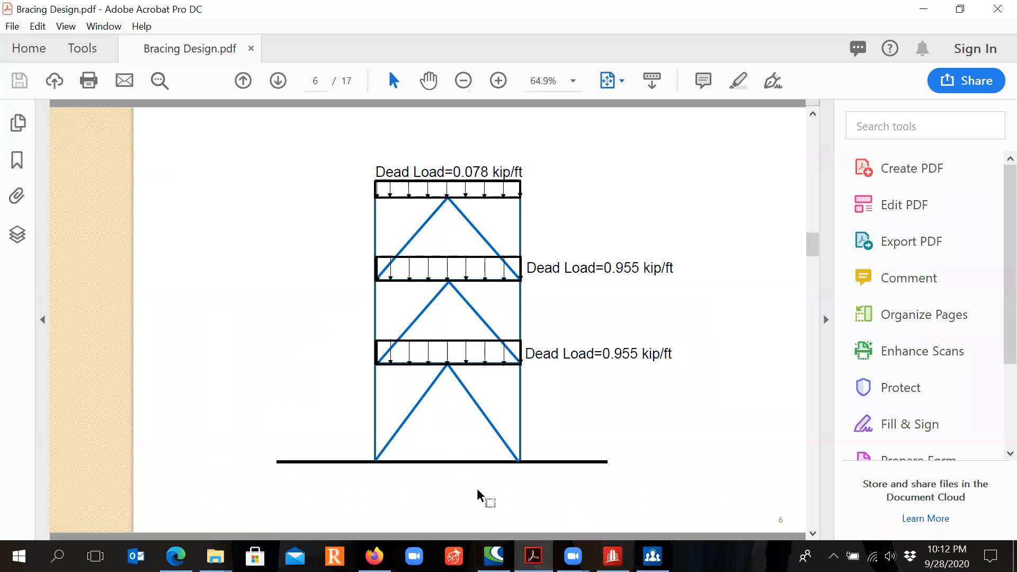
mouse_move(573, 557)
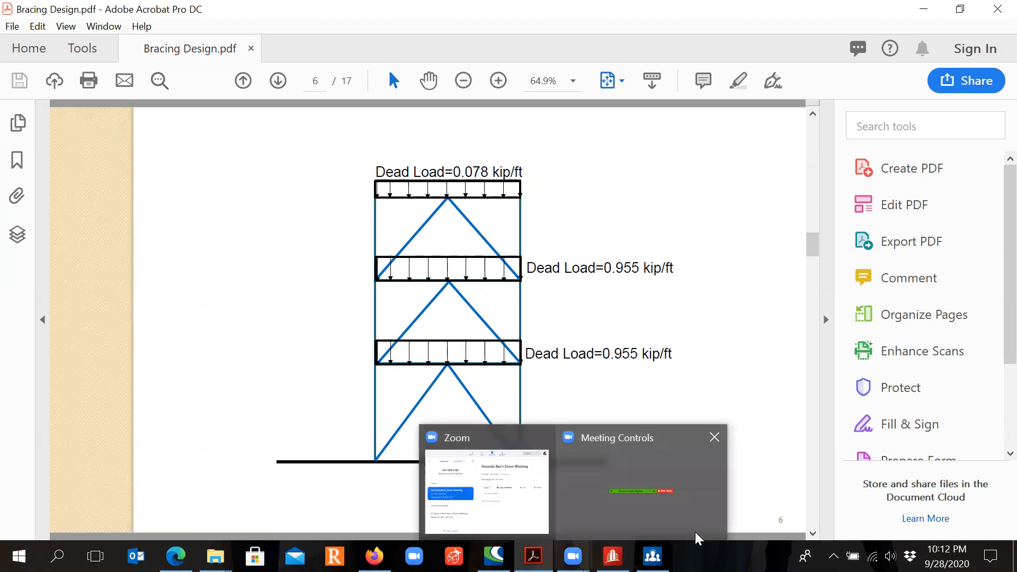
mouse_move(613, 556)
click(618, 443)
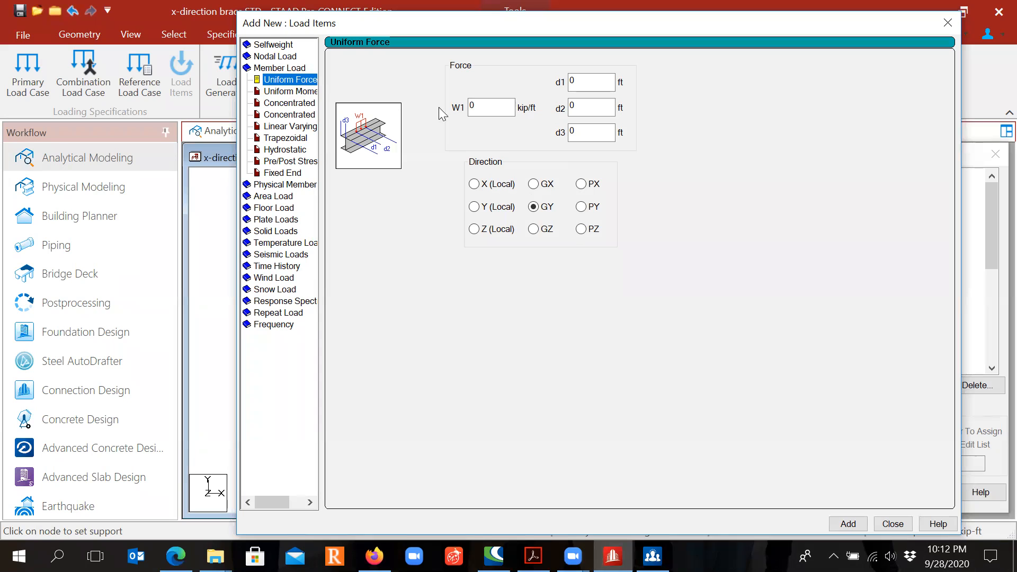
Add a uniform member force of -0.078 kip/ft in the GY direction to the Dead Load case
double_click(474, 108)
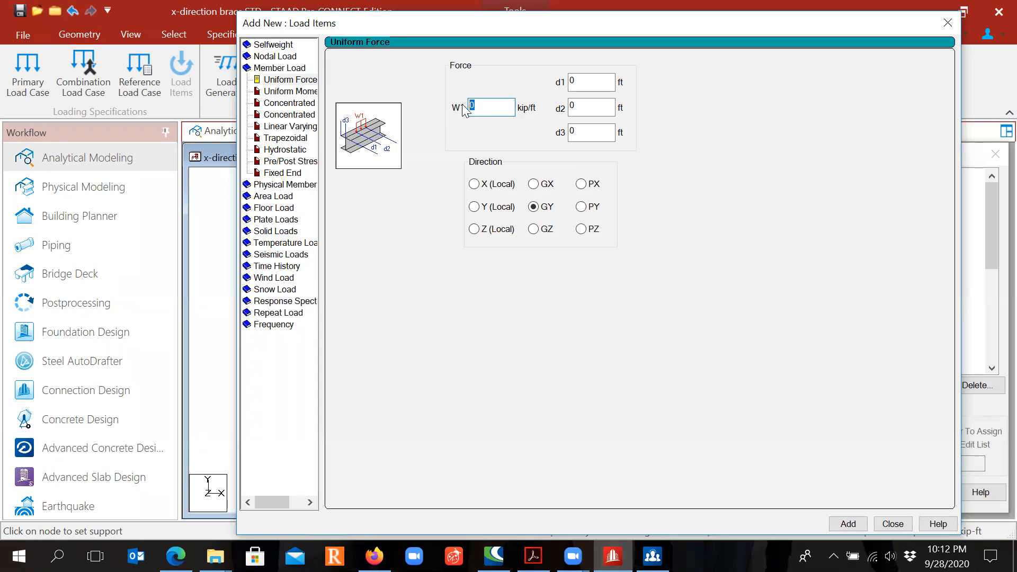
text(-0.078)
key(ctrl)
click(847, 524)
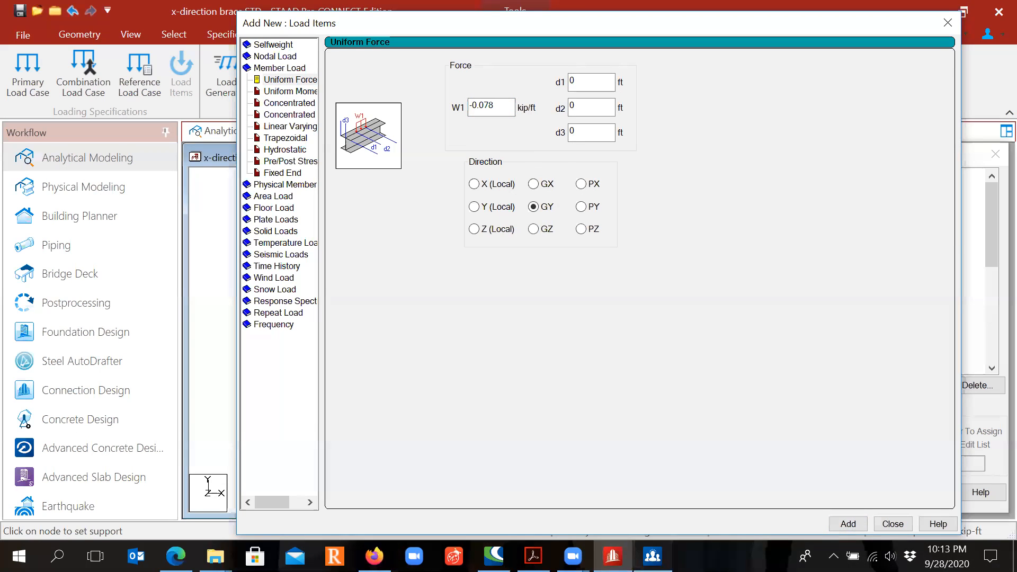
Add a second uniform member force of -0.955 kip/ft in the GY direction to the Dead Load case and close the load items dialog
mouse_move(653, 556)
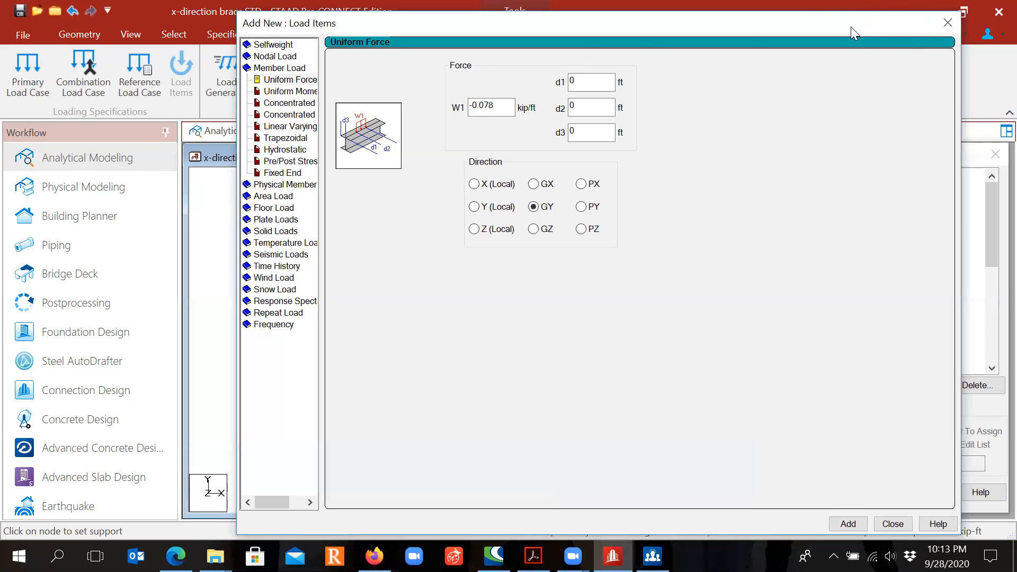
drag(851, 26, 621, 44)
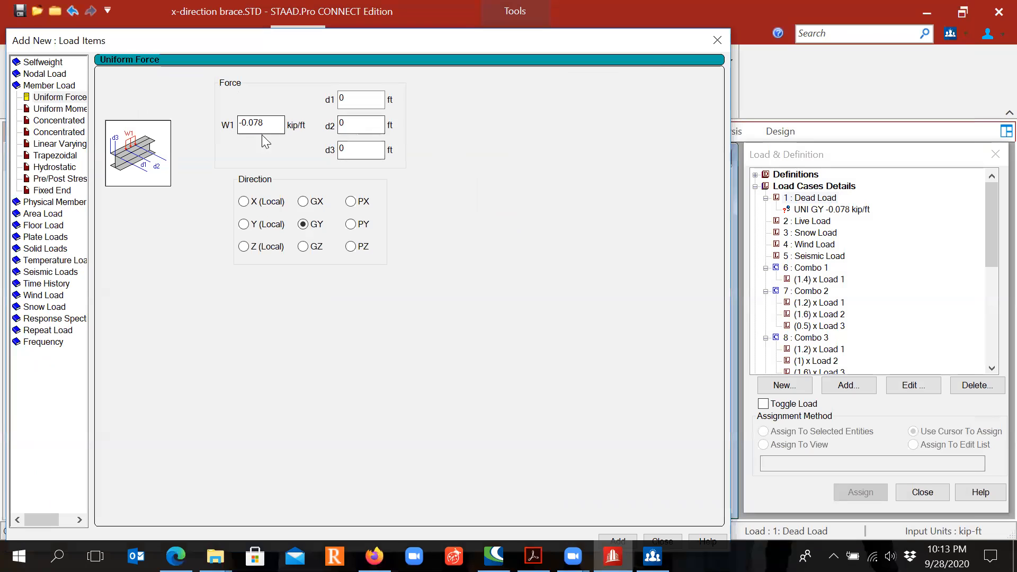
drag(268, 126, 233, 136)
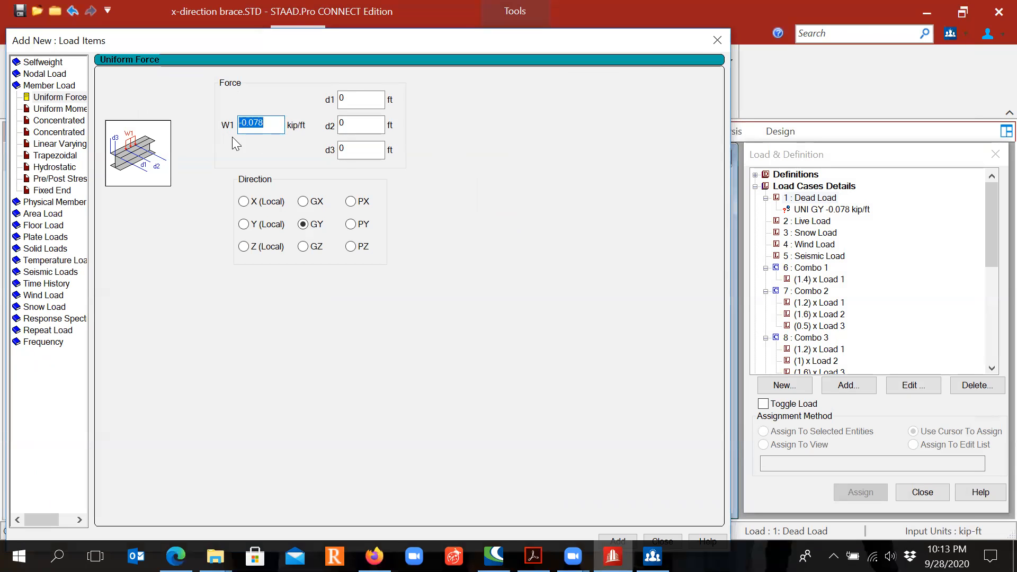
text(-0.955)
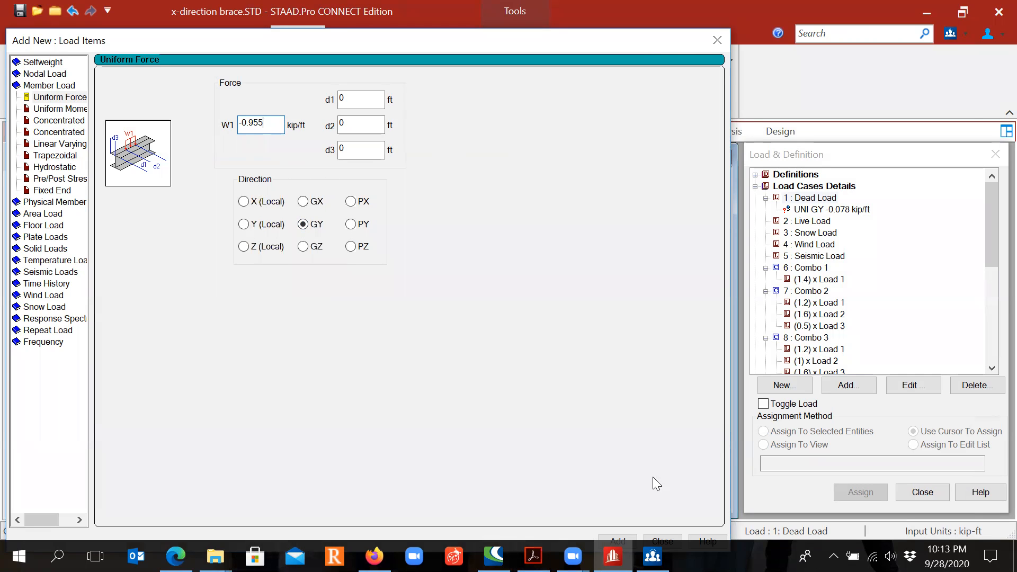
drag(633, 44, 635, 27)
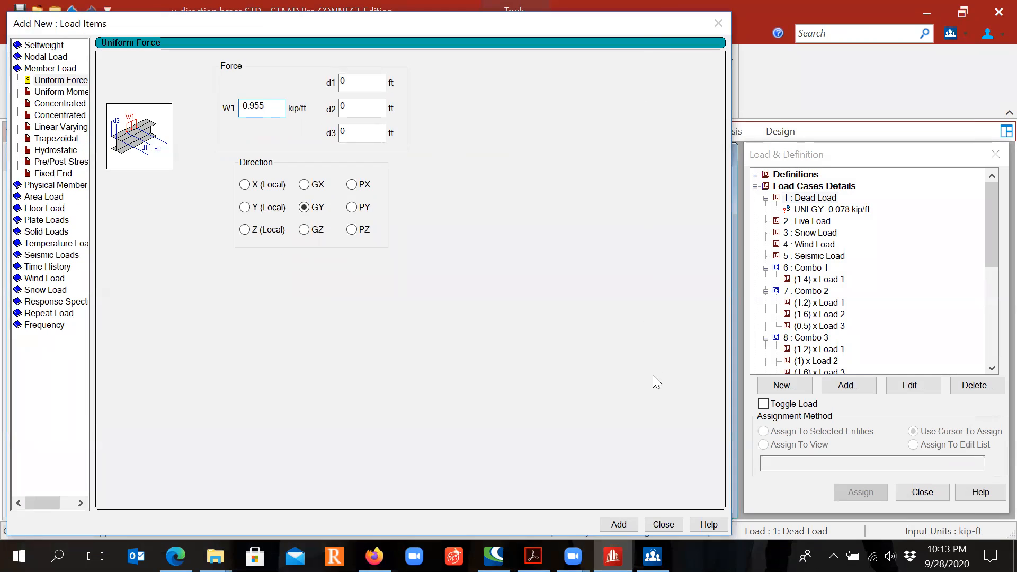
click(619, 524)
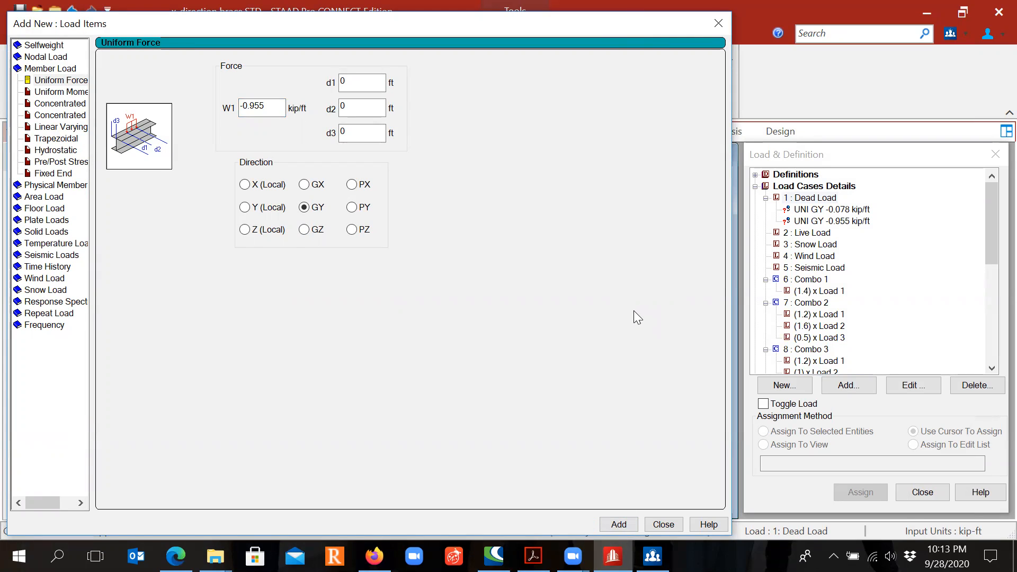
click(663, 524)
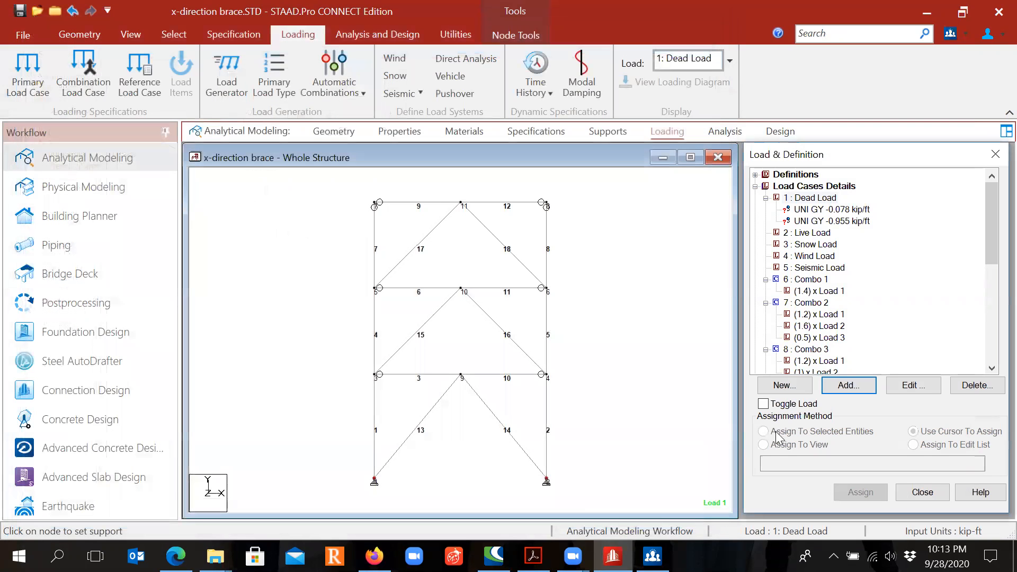
Assign the -0.078 kip/ft dead load to the roof beams, members 9 and 12
click(839, 210)
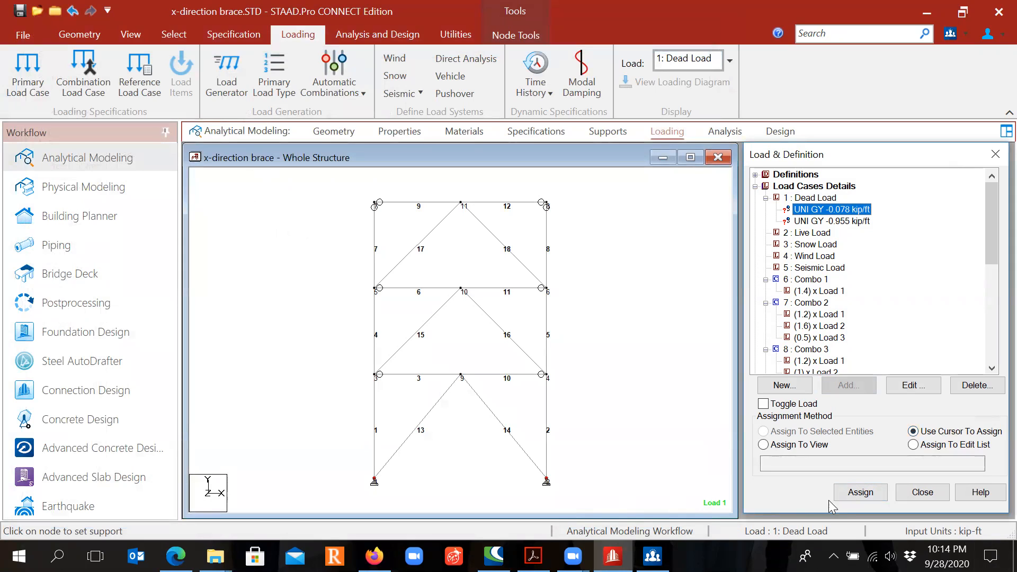
click(846, 496)
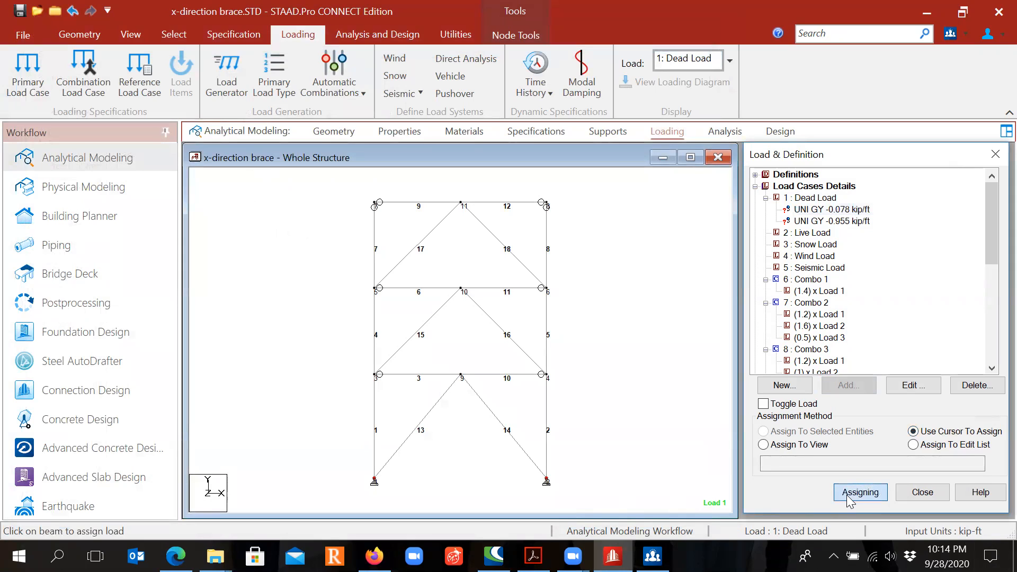
click(427, 203)
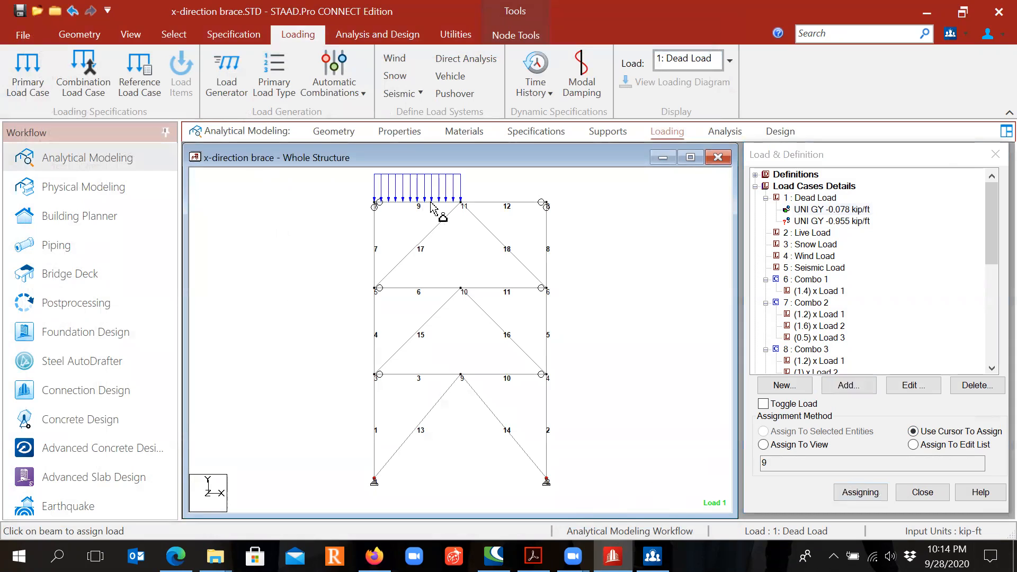
click(476, 203)
key(Escape)
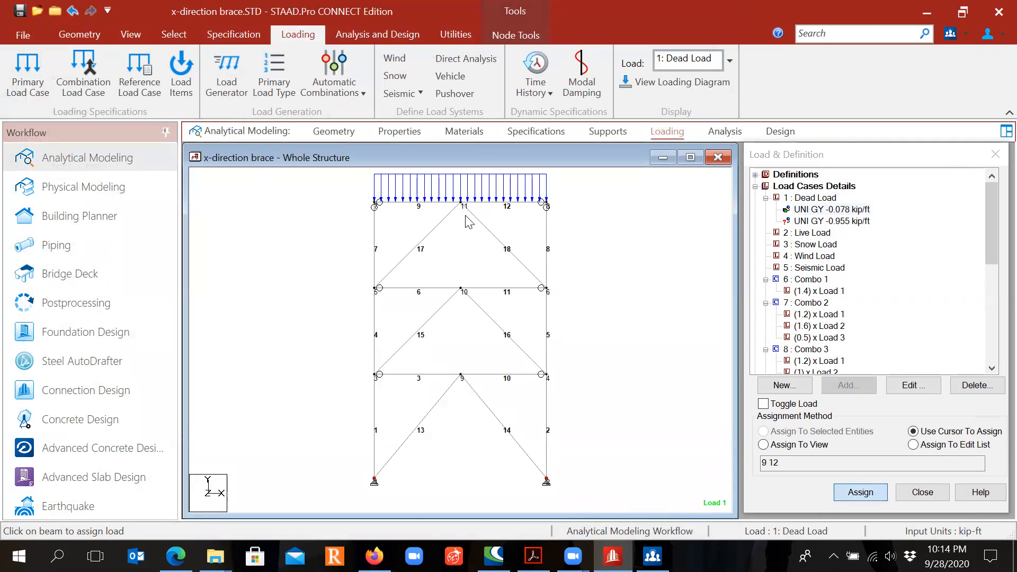
Assign the -0.955 kip/ft dead load to the floor beams of both lower levels, members 6, 11, 3 and 10
click(852, 222)
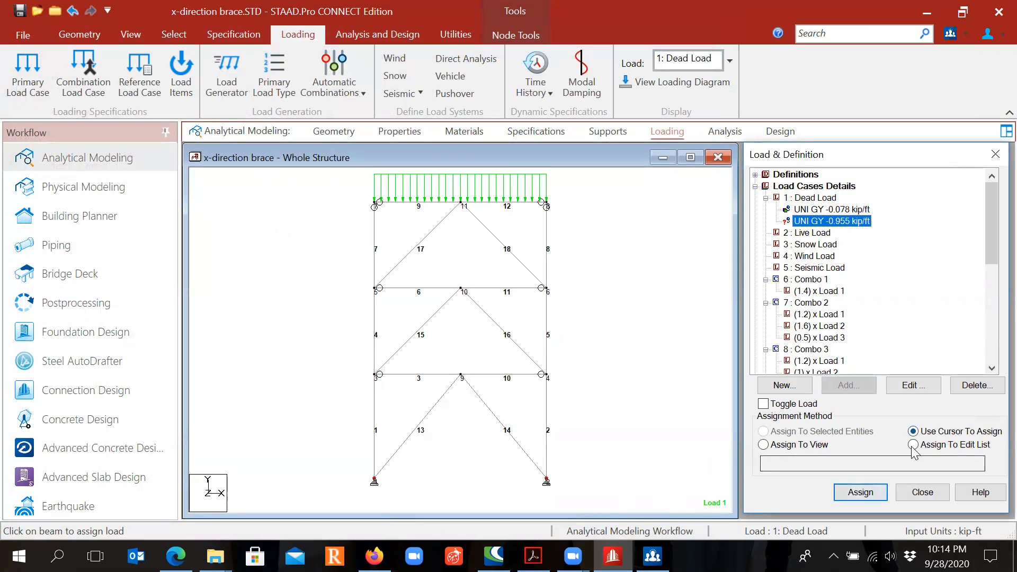
click(880, 498)
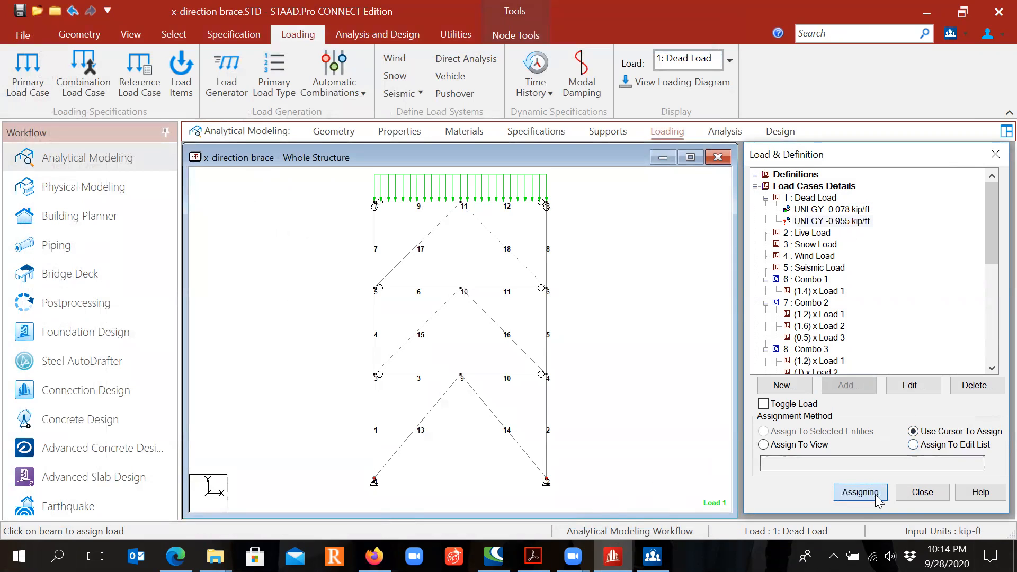
click(448, 289)
click(513, 290)
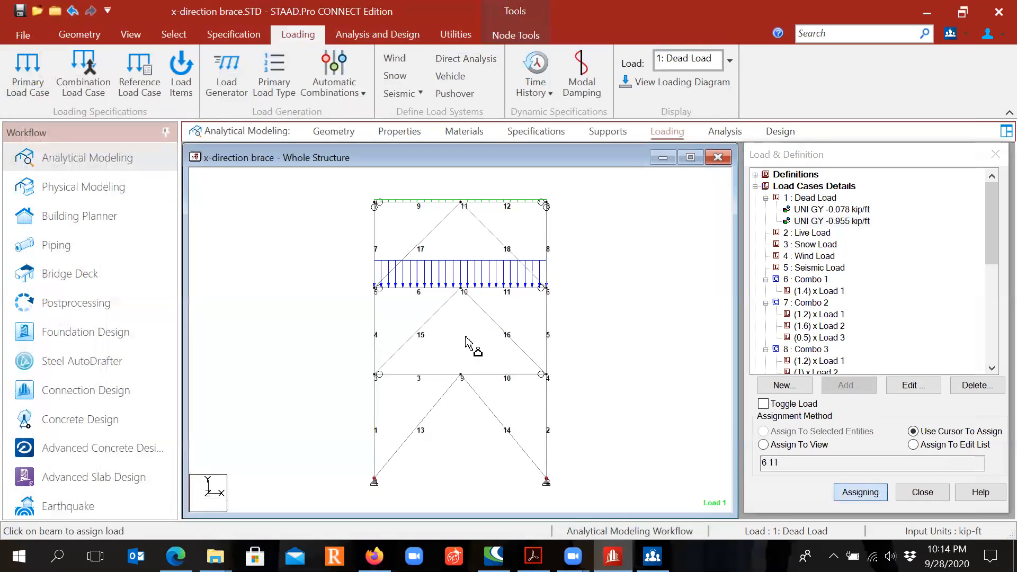
click(422, 376)
click(482, 377)
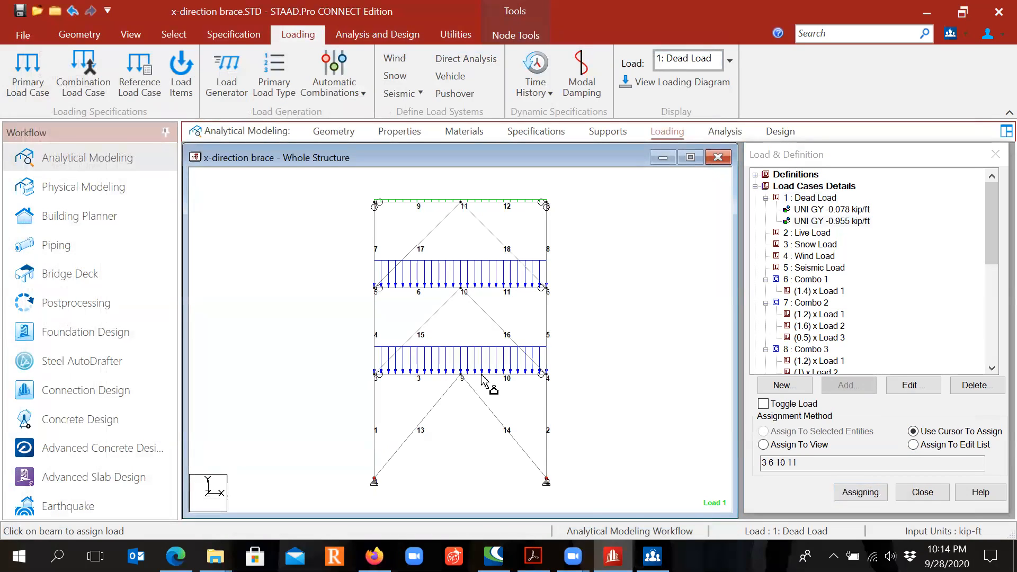
key(Escape)
Start adding a load item to case 2, Live Load, and check the live load diagram in Bracing Design.pdf in Adobe Acrobat before returning to STAAD.Pro
click(802, 236)
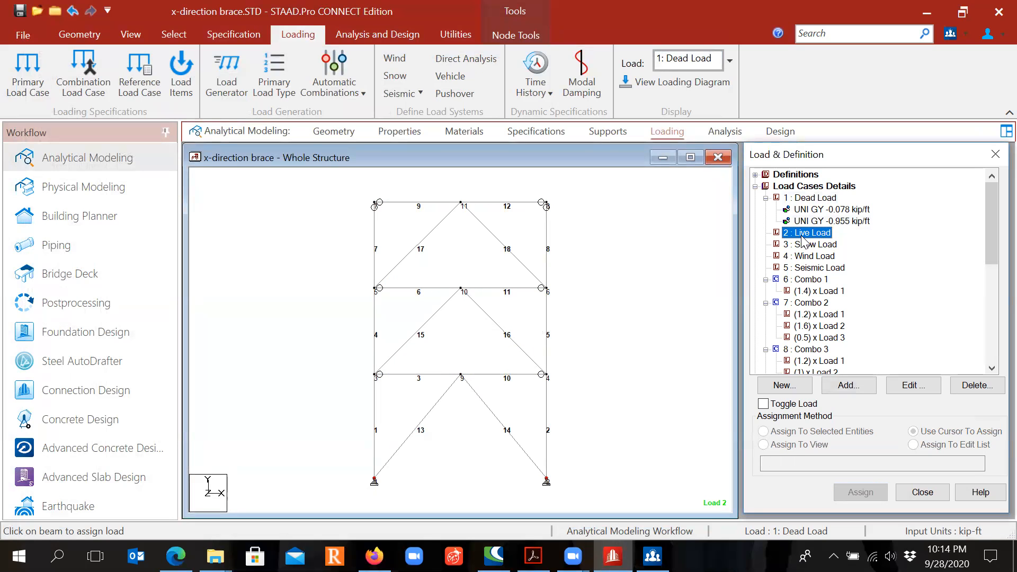
click(849, 385)
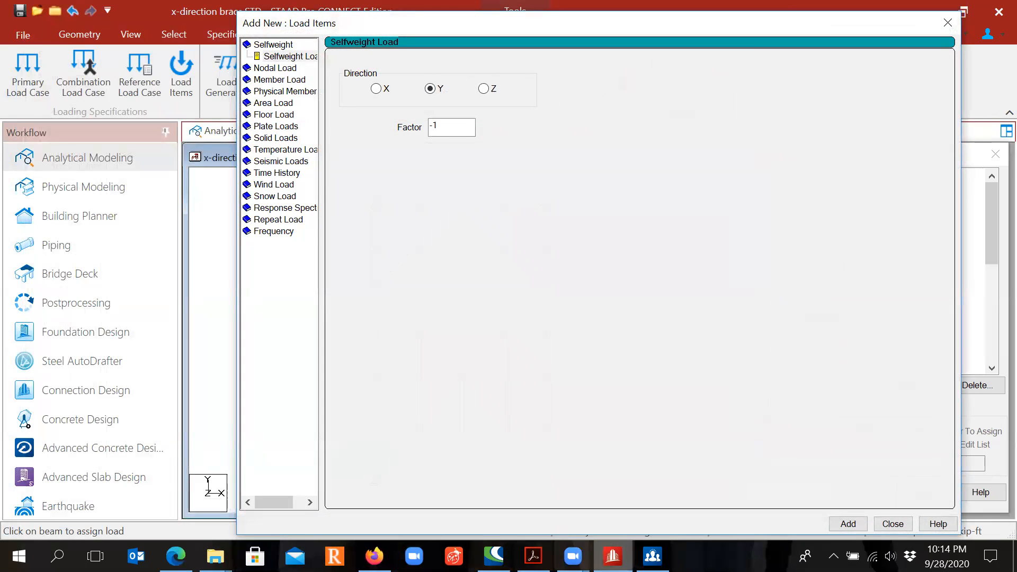
click(533, 557)
scroll(479, 392, down, 2)
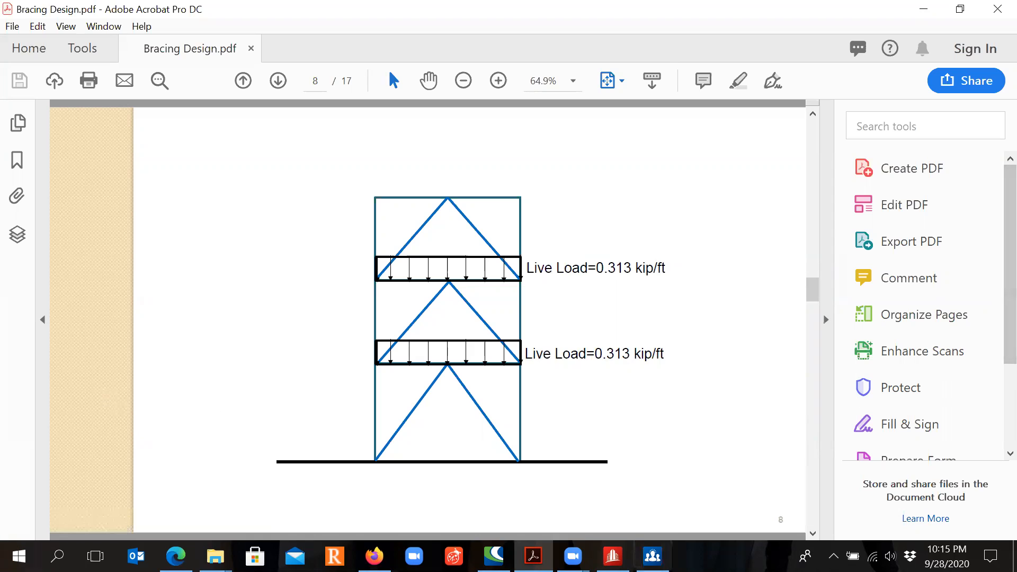
click(613, 556)
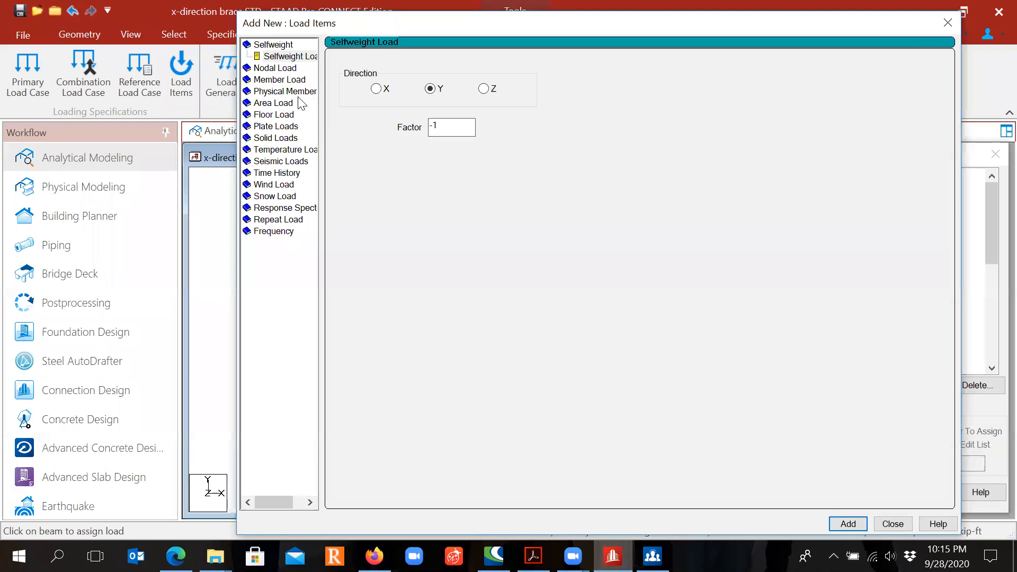
Add a uniform member force of -0.313 kip/ft in the GY direction to the Live Load case and close the load items dialog
click(297, 80)
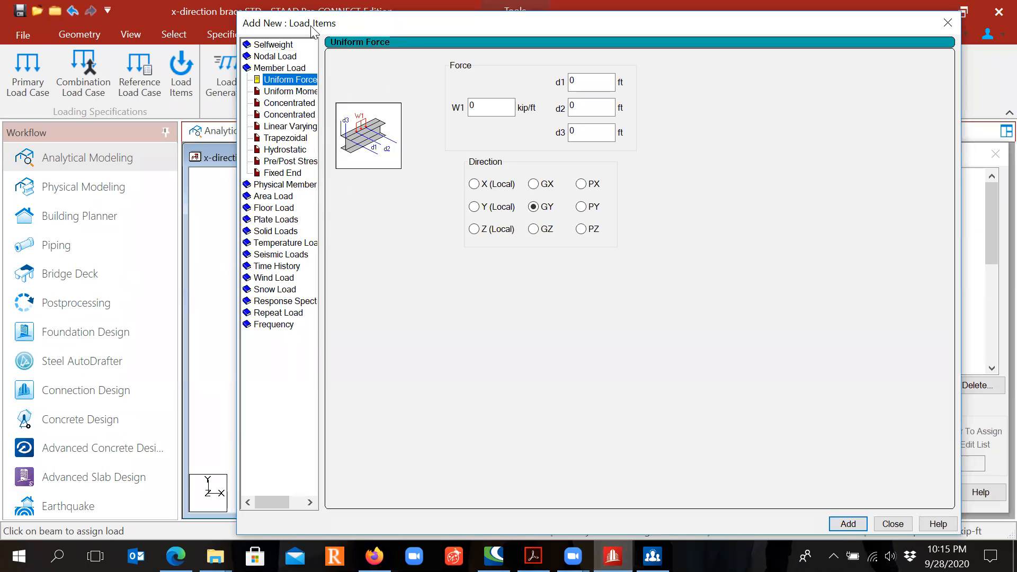
drag(312, 30, 158, 62)
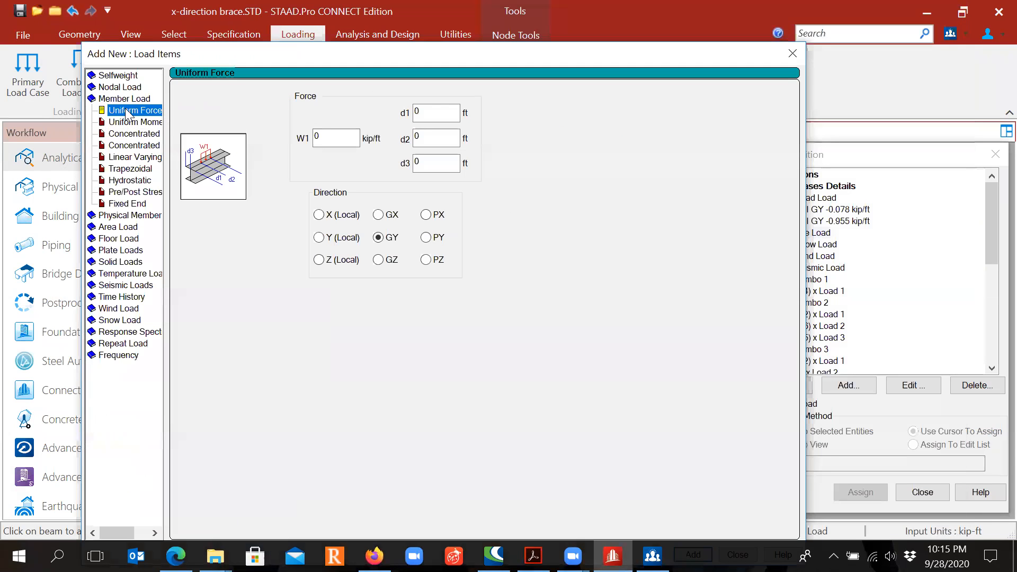
double_click(340, 137)
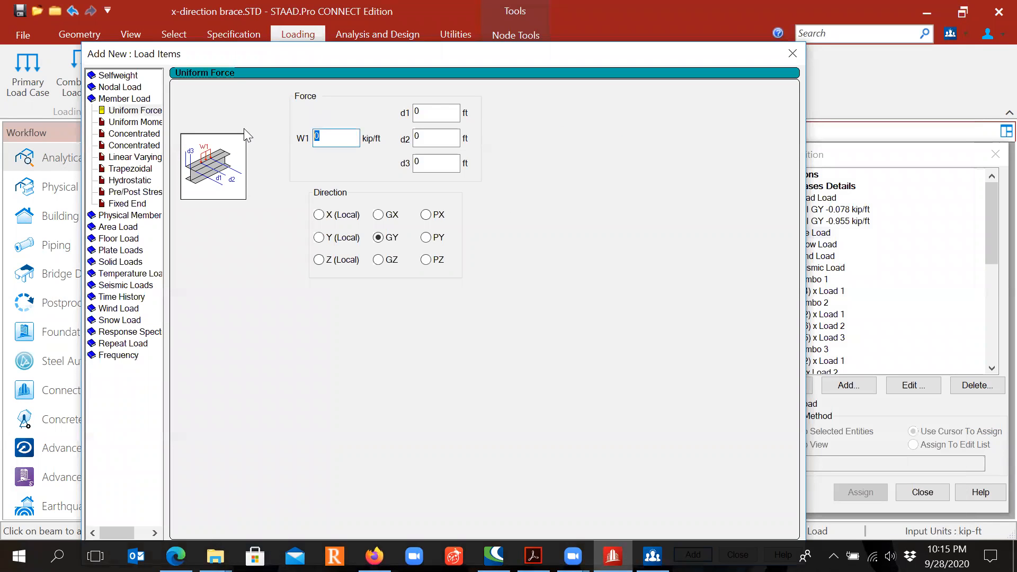
text(-0.313)
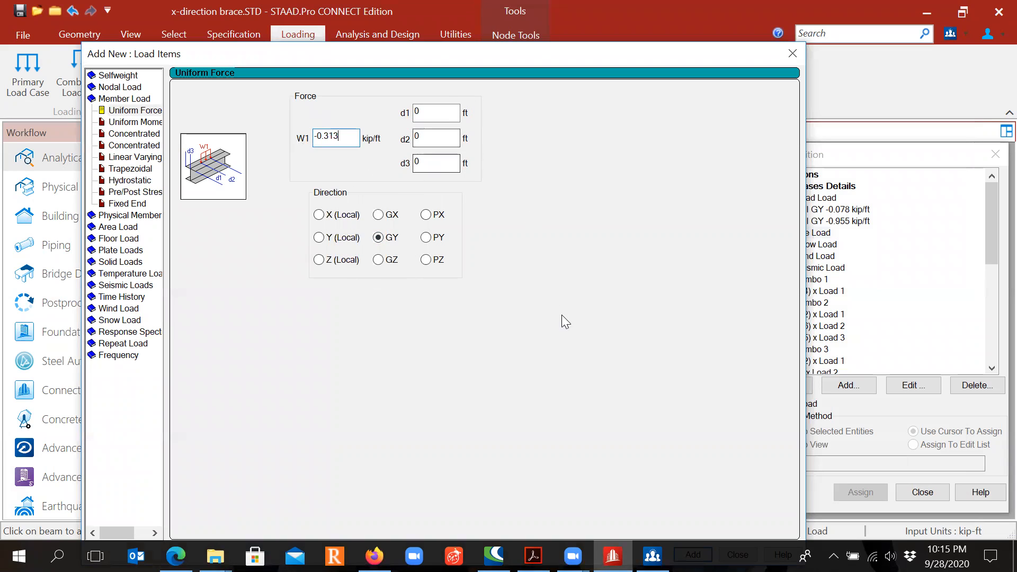
drag(628, 57, 597, 28)
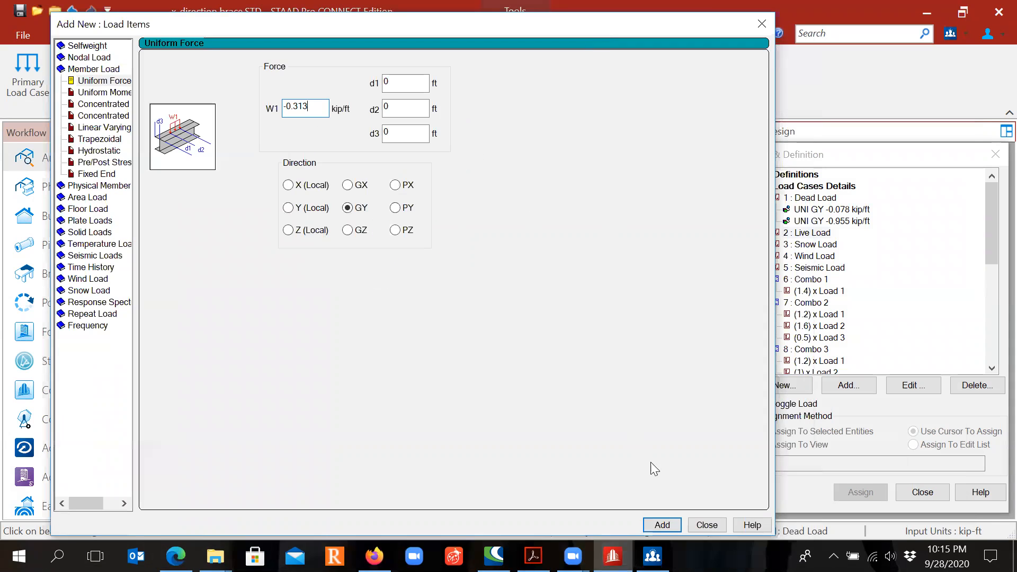
click(668, 525)
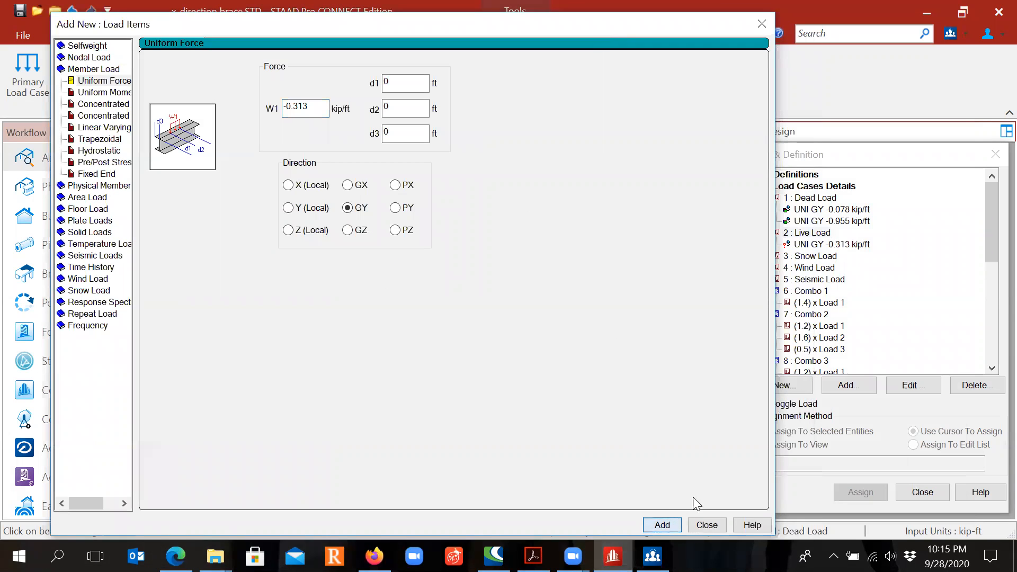
click(703, 526)
Assign the -0.313 kip/ft live load to the floor beams, members 3, 10, 6 and 11
click(839, 245)
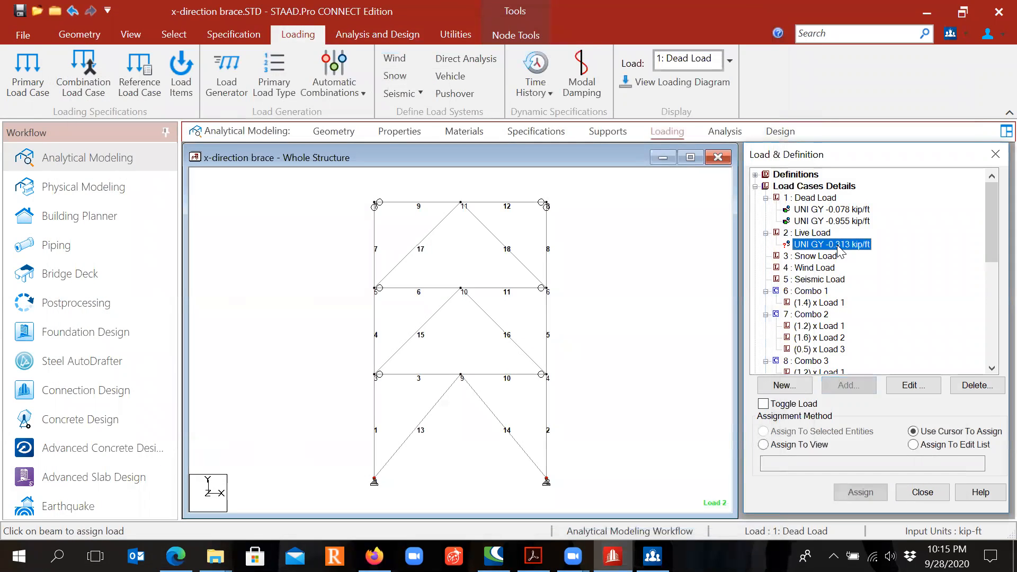
key(ctrl)
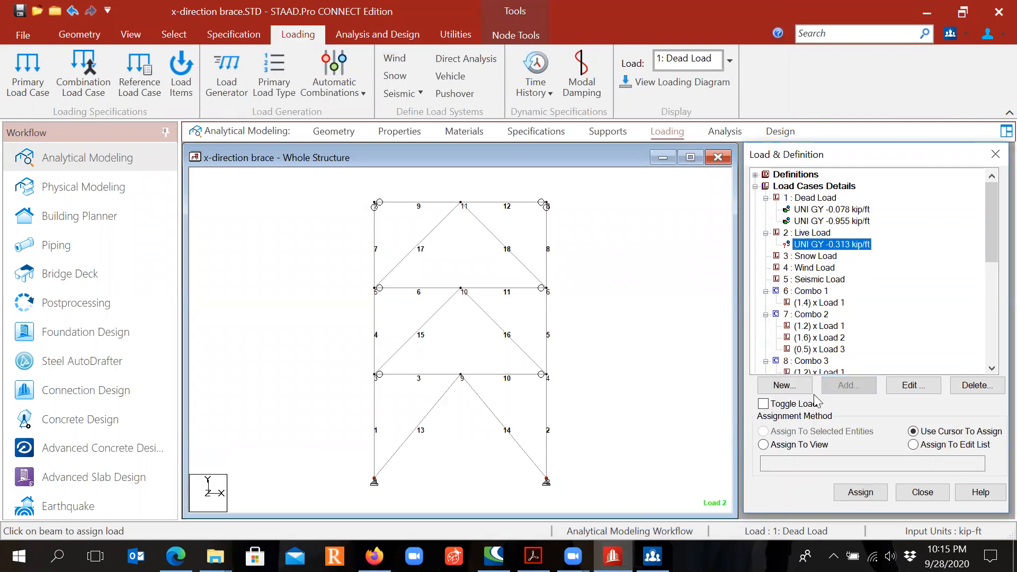
click(862, 492)
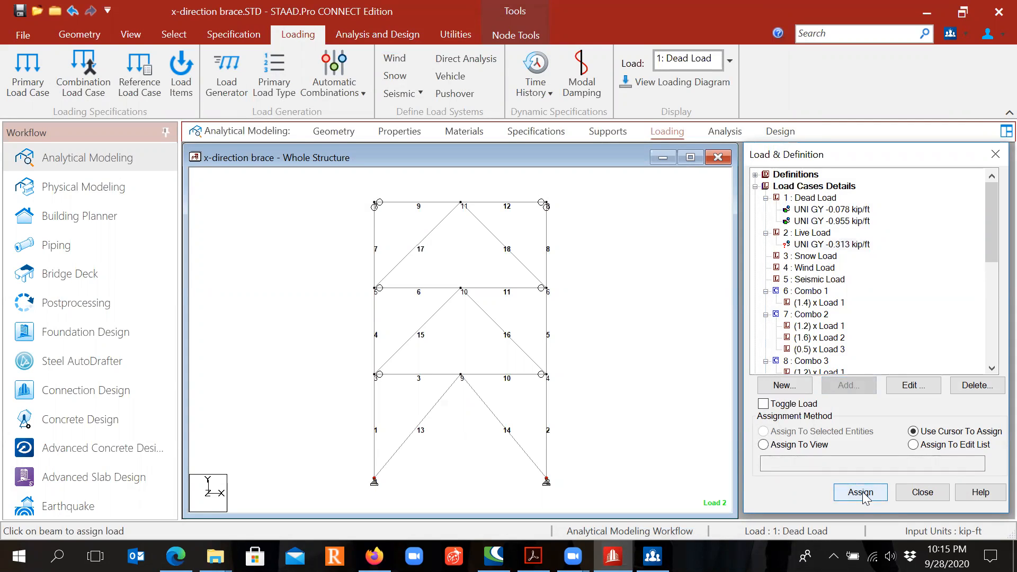
click(429, 375)
click(517, 375)
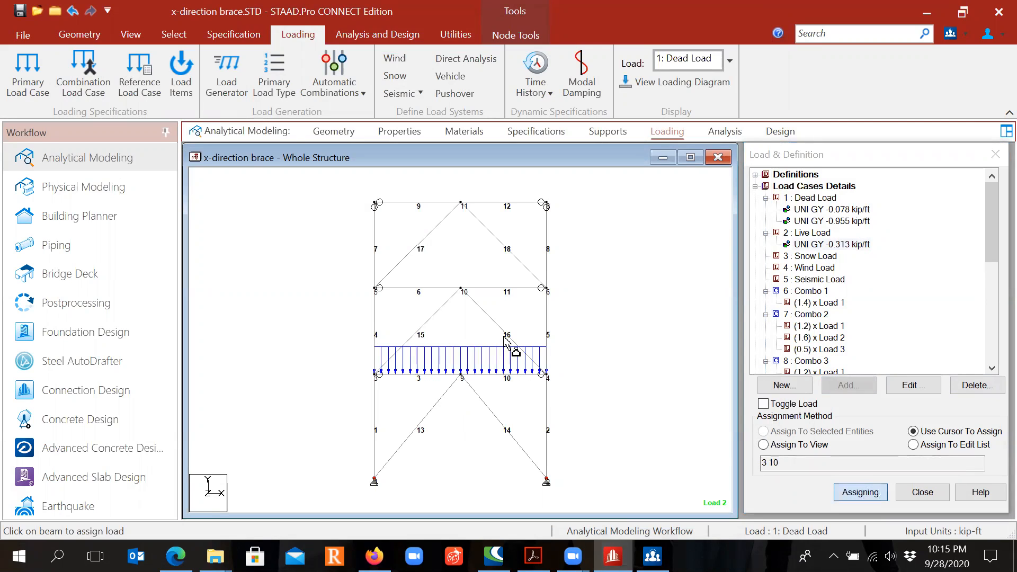
click(438, 288)
click(480, 289)
key(Escape)
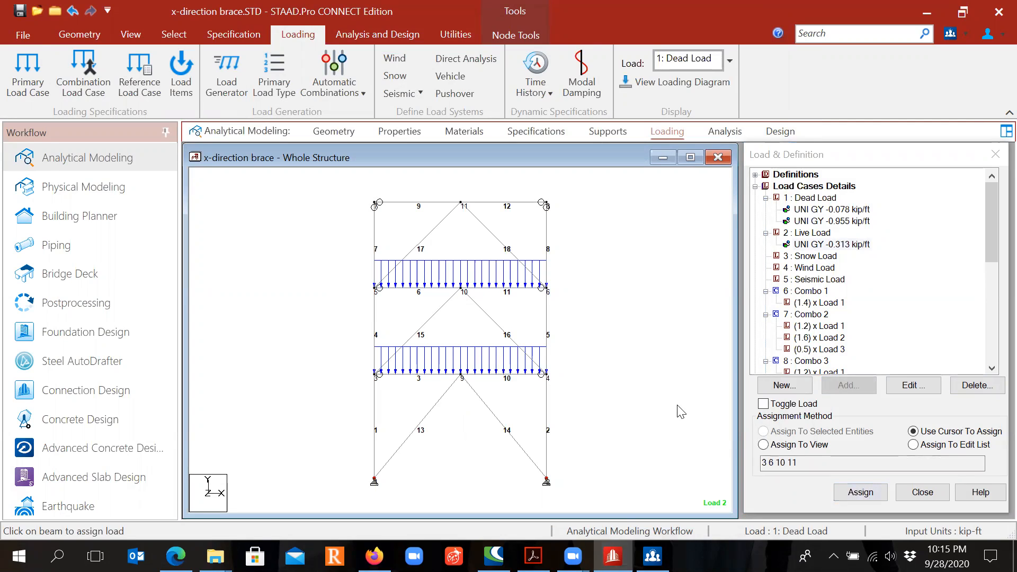
Start adding a uniform force member load to load case 3, Snow Load
click(805, 258)
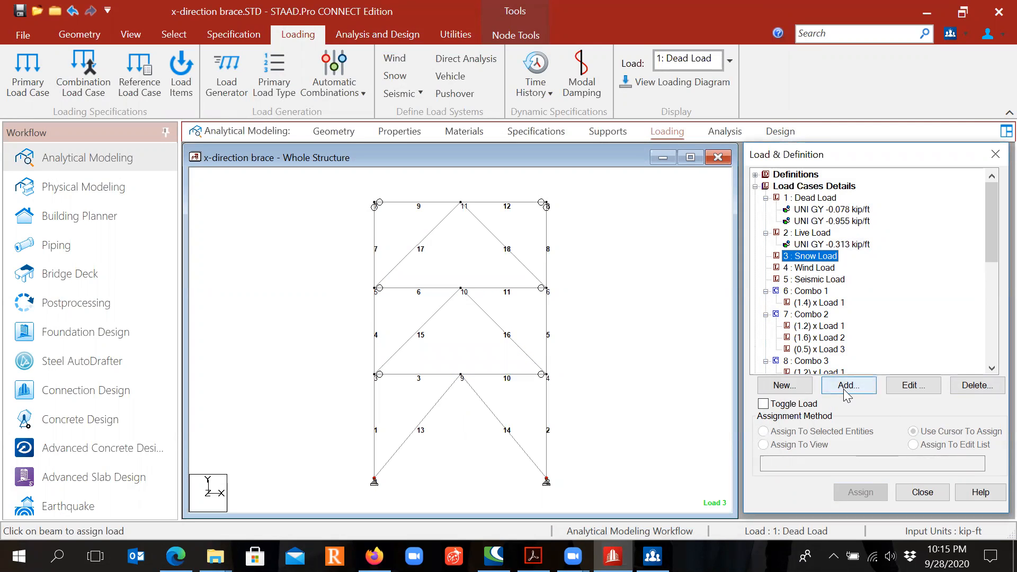
click(844, 392)
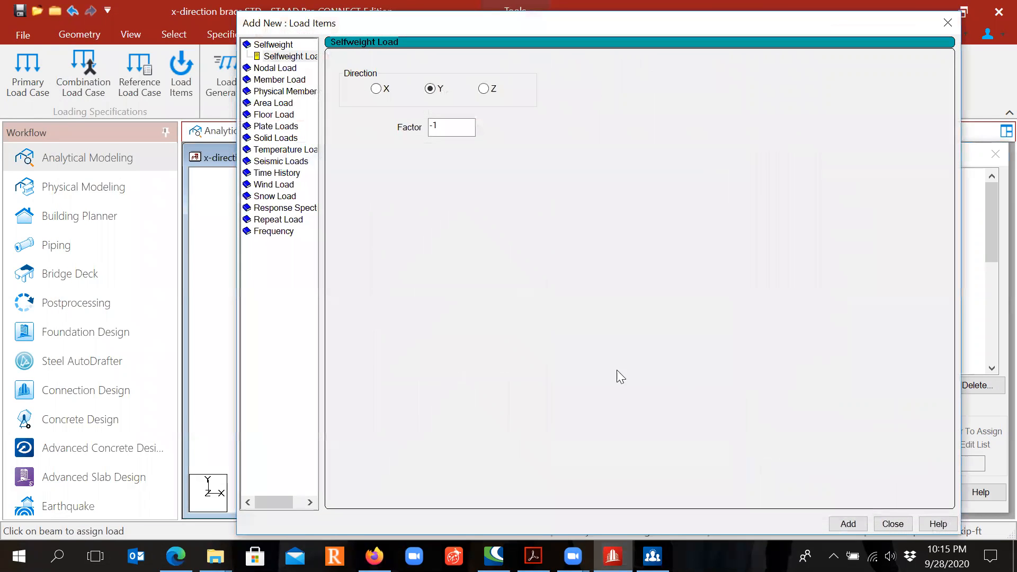
click(289, 80)
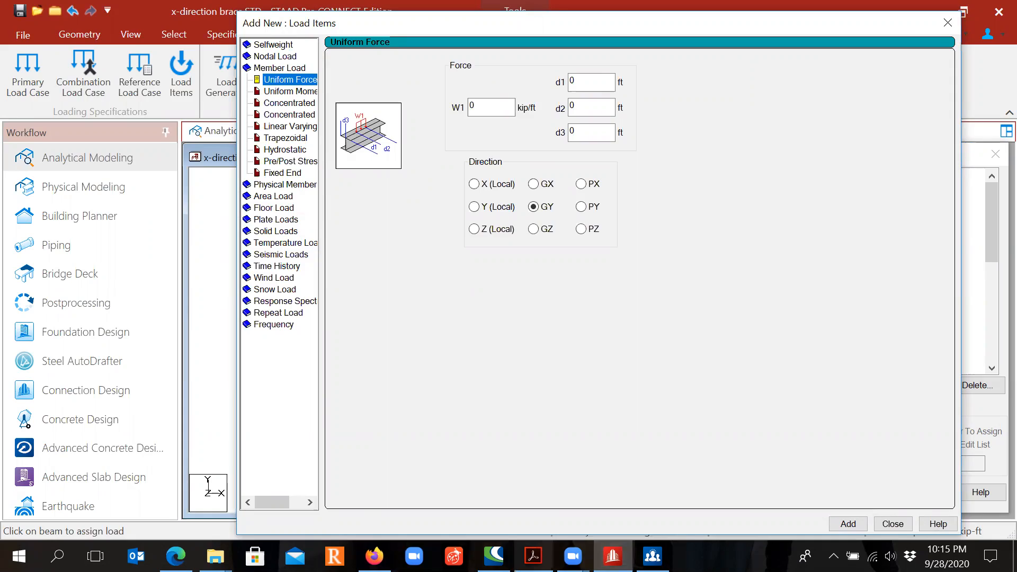
Switch to Bracing Design.pdf in Adobe Acrobat, examine the snow load diagram of the braced frame, and return to STAAD.Pro
click(533, 556)
scroll(525, 351, down, 3)
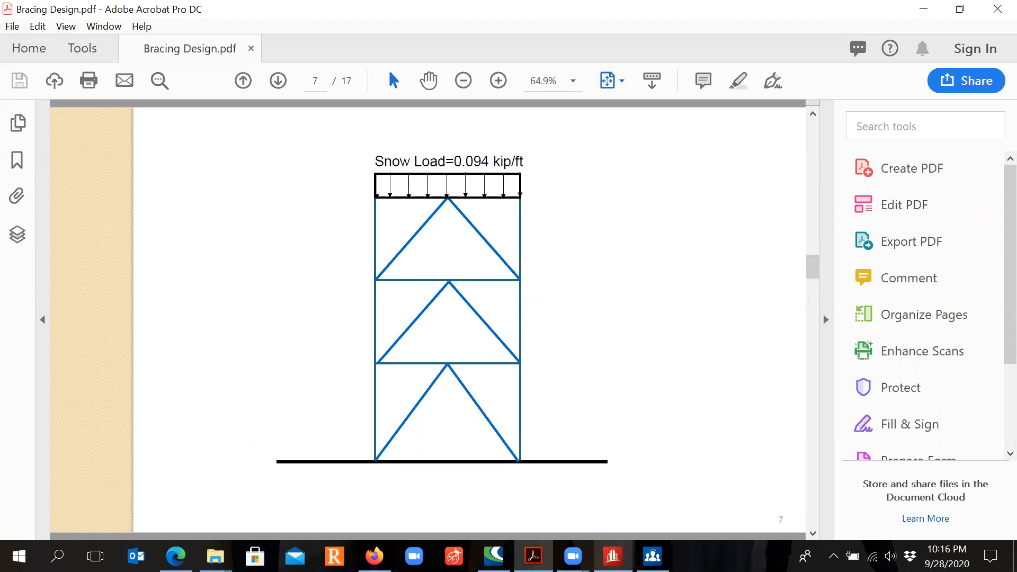
click(612, 556)
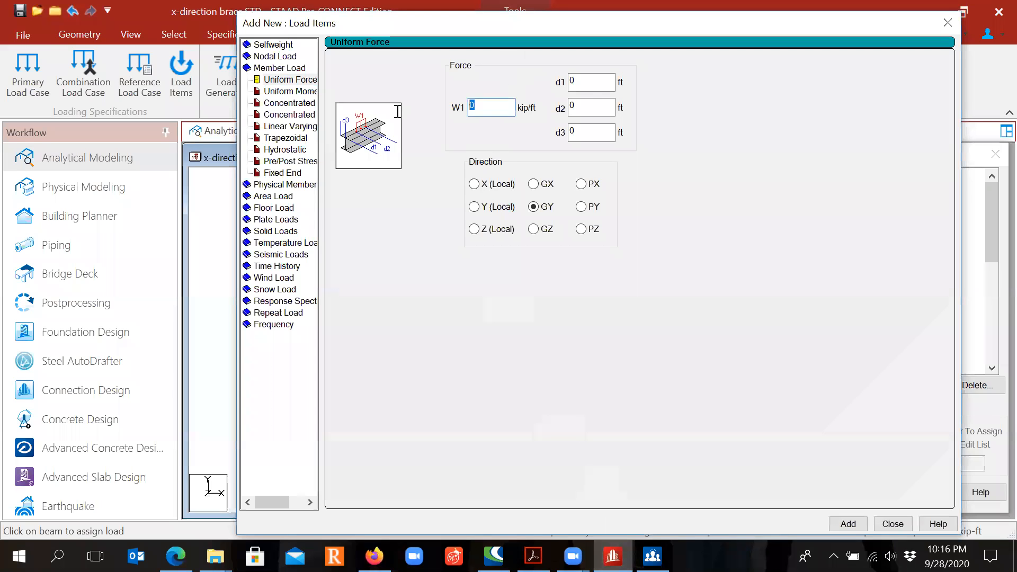
Add a uniform member force of -0.094 kip/ft in the GY direction to the Snow Load case and close the load items dialog
text(-0.094)
click(848, 524)
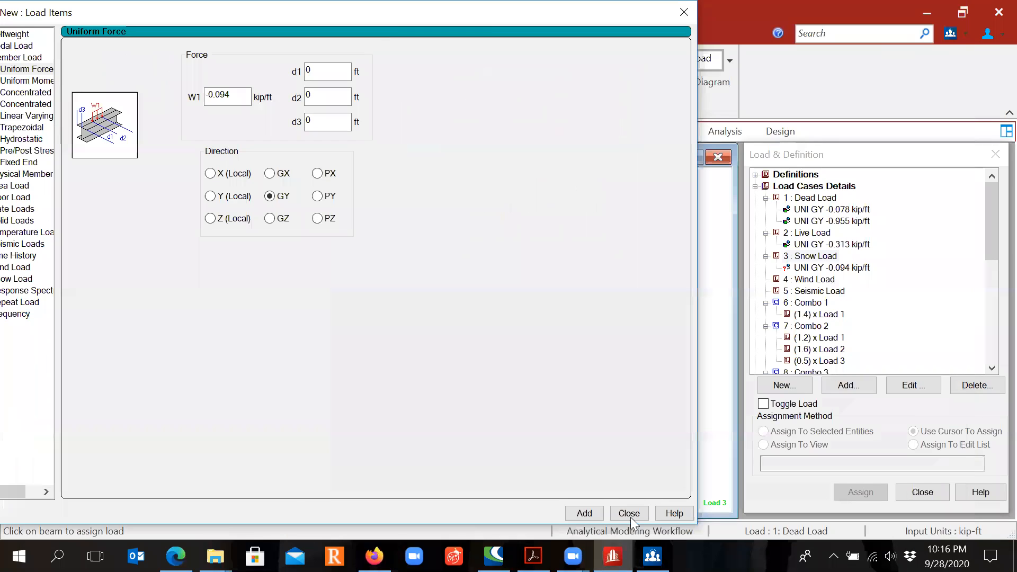
click(628, 514)
Assign the -0.094 kip/ft snow load to the roof beams, members 9 and 12
click(816, 267)
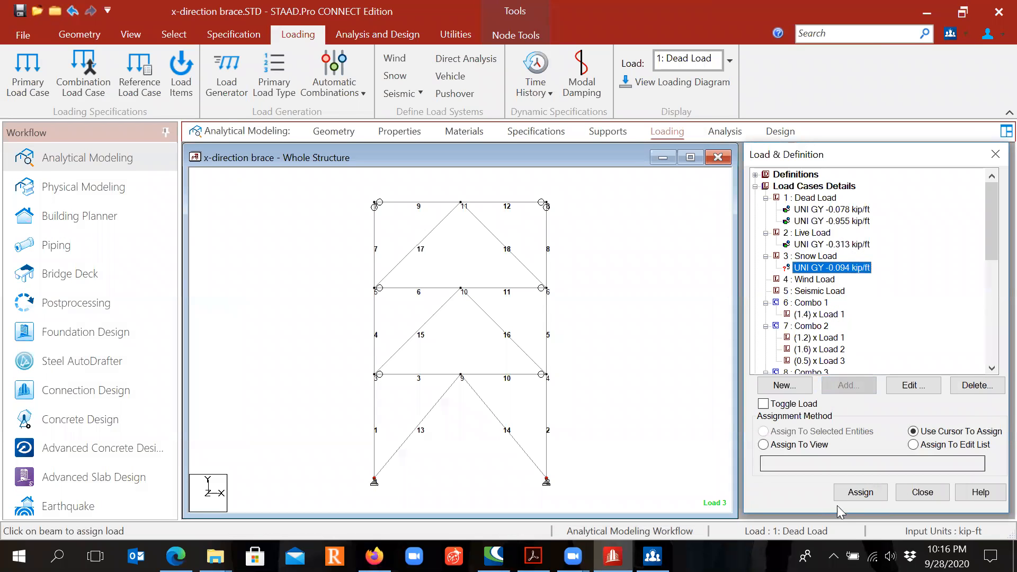
click(860, 492)
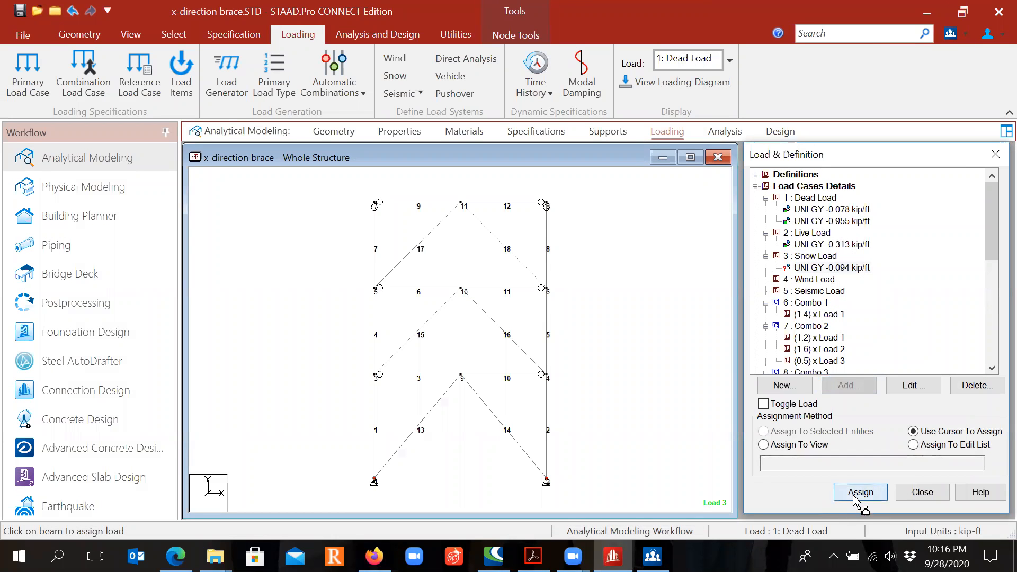
click(449, 203)
click(504, 204)
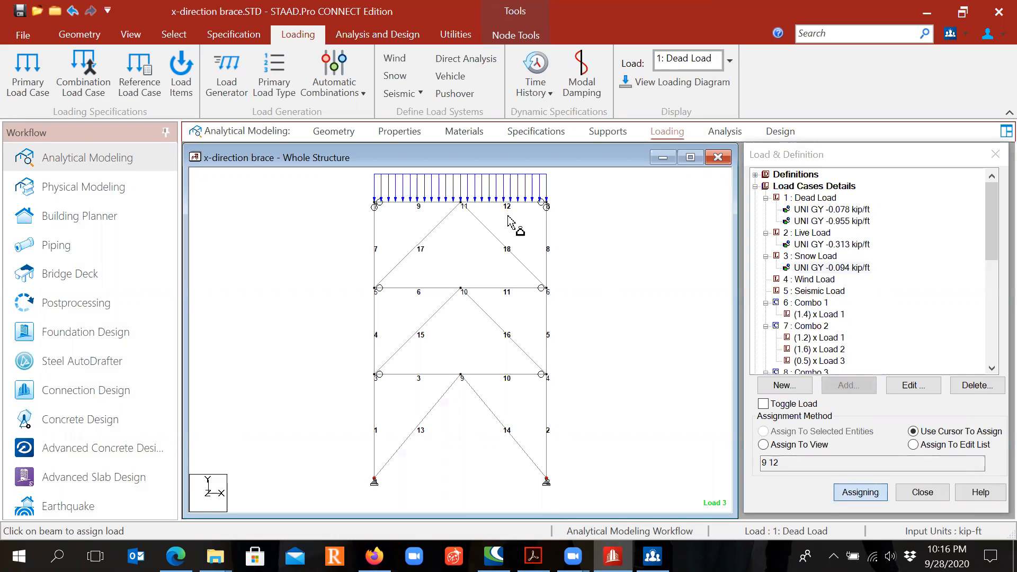
Start adding a nodal load to load case 4, Wind Load
click(823, 280)
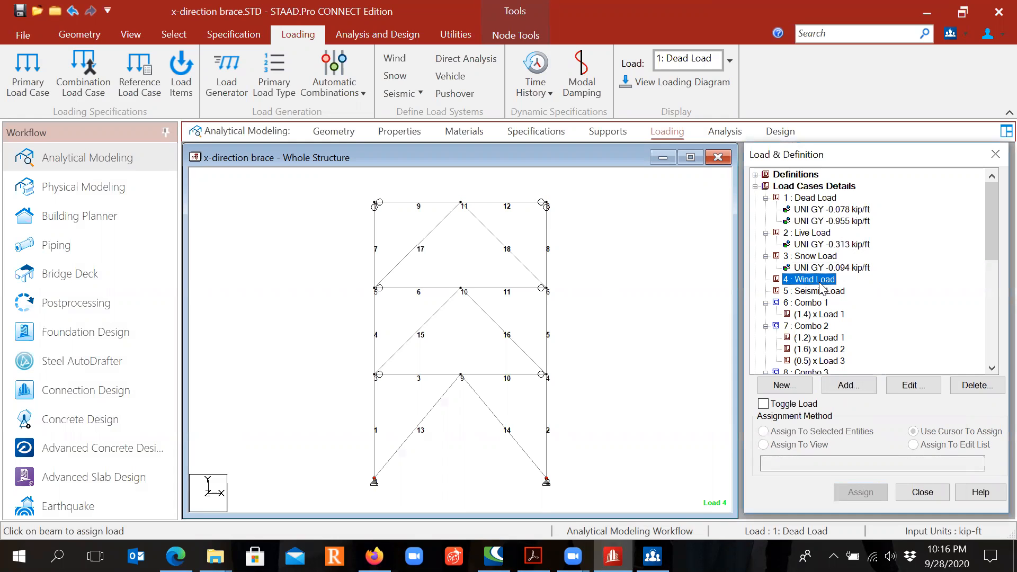
click(838, 386)
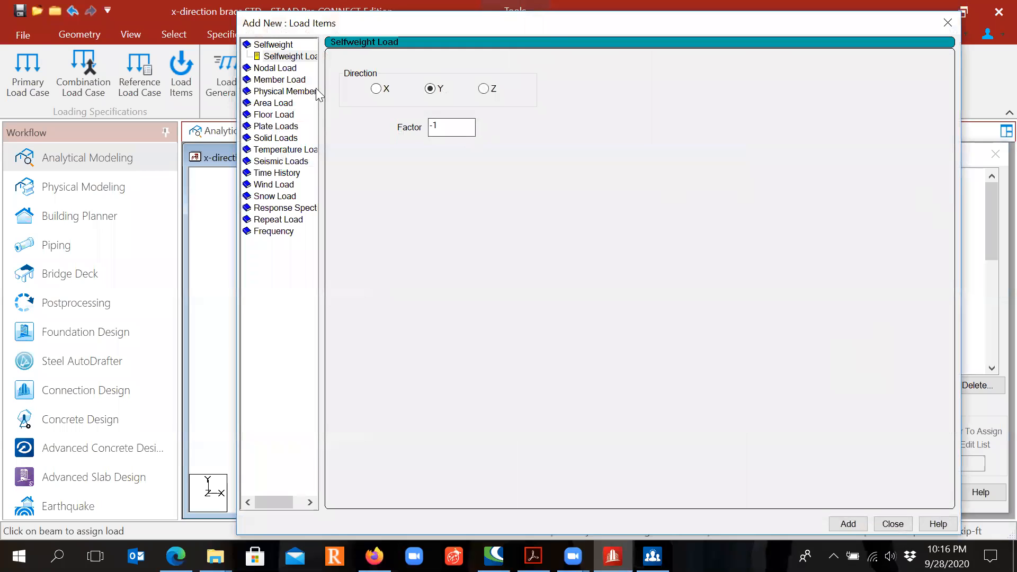
click(280, 70)
click(364, 79)
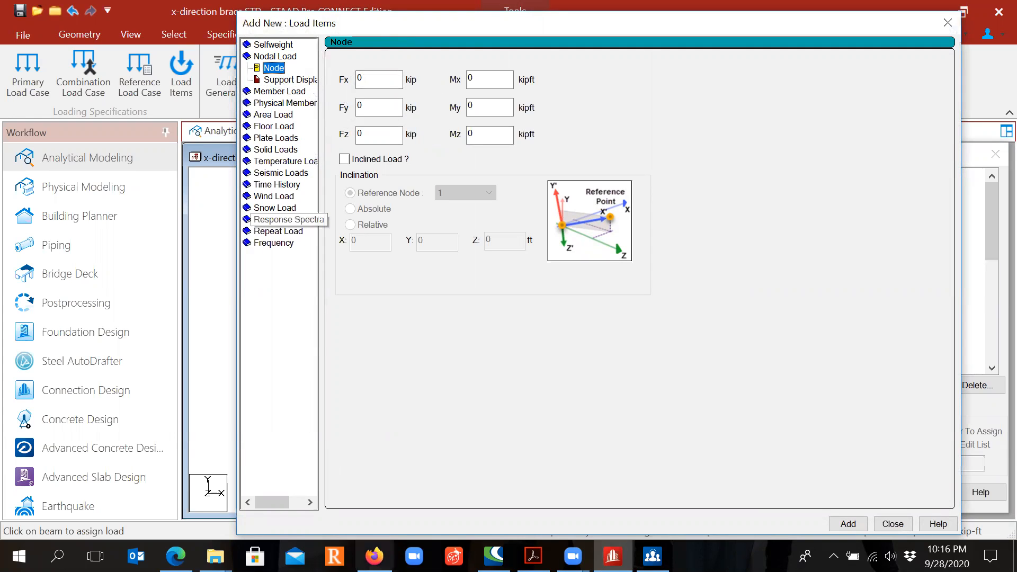
Switch to Bracing Design.pdf in Adobe Acrobat, examine the wind load diagram of the braced frame, and return to STAAD.Pro
click(533, 556)
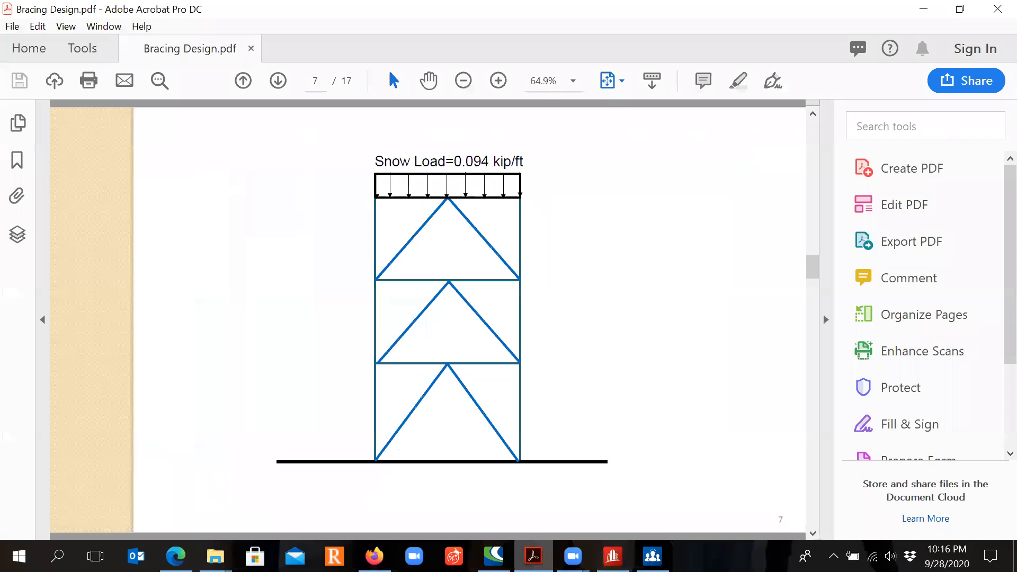
scroll(451, 361, down, 2)
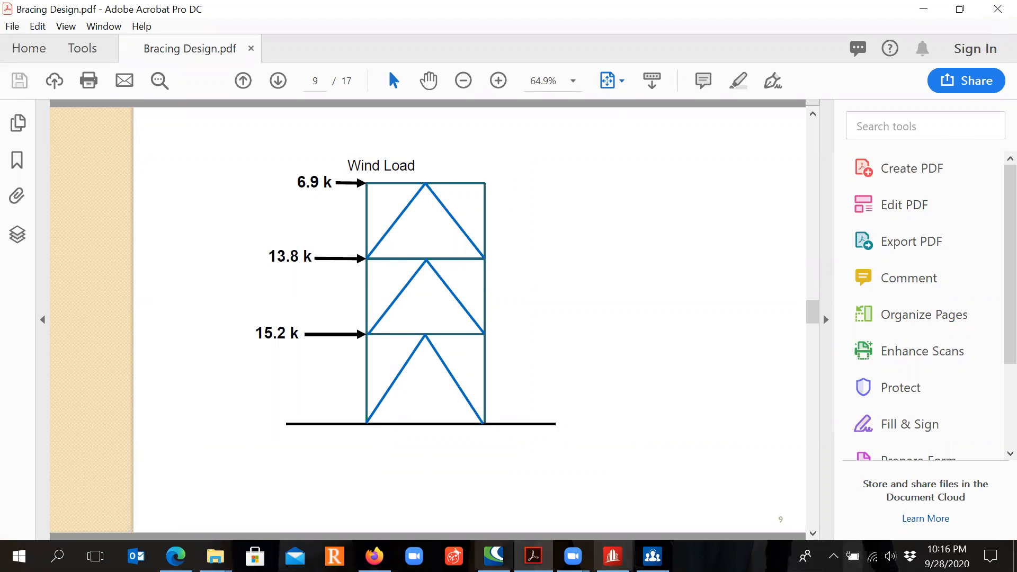
click(612, 557)
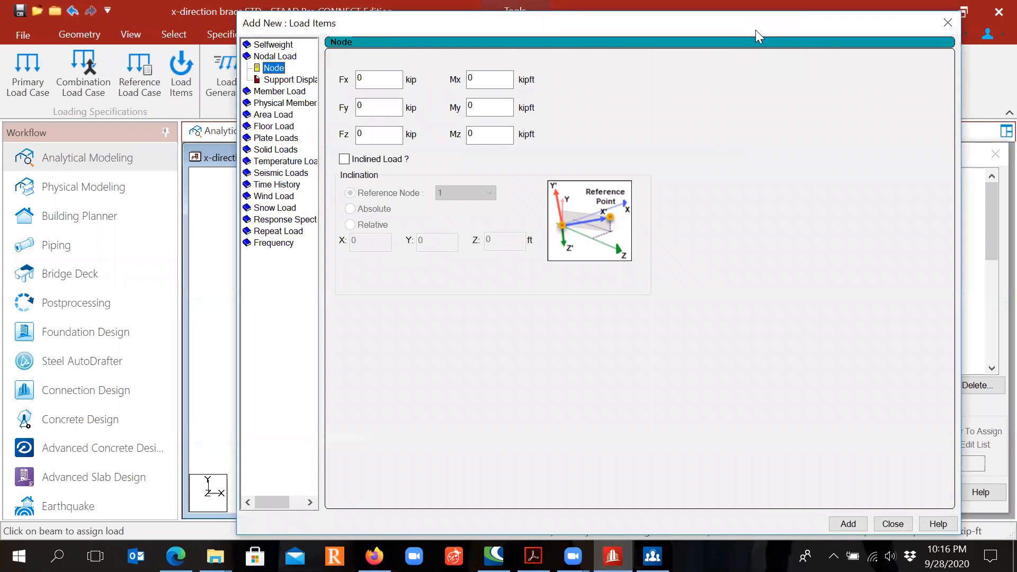
Add a nodal load with Fx of 6.9 kip to the Wind Load case
drag(756, 30, 522, 49)
click(130, 97)
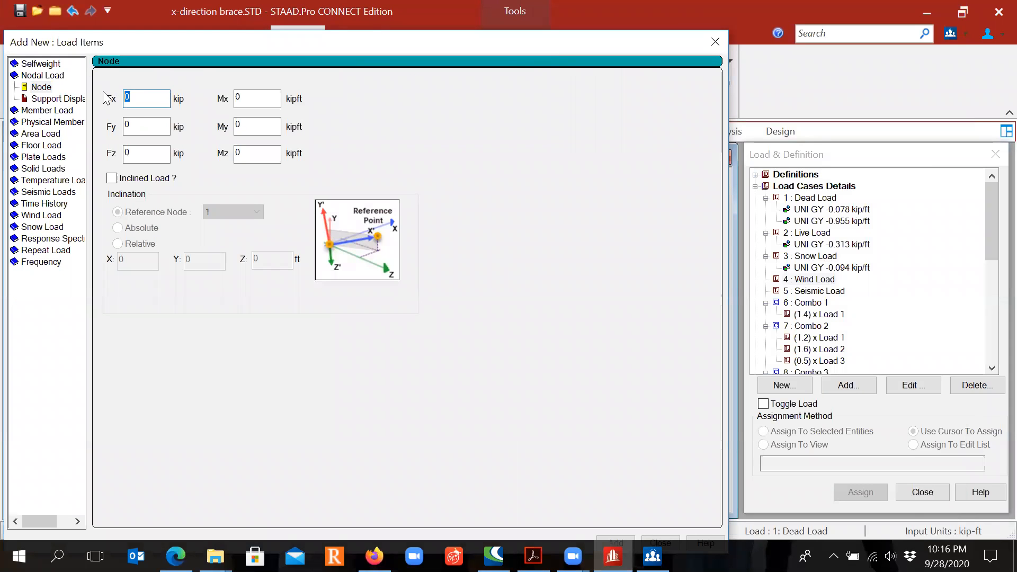
text(6.9)
drag(477, 42, 490, 30)
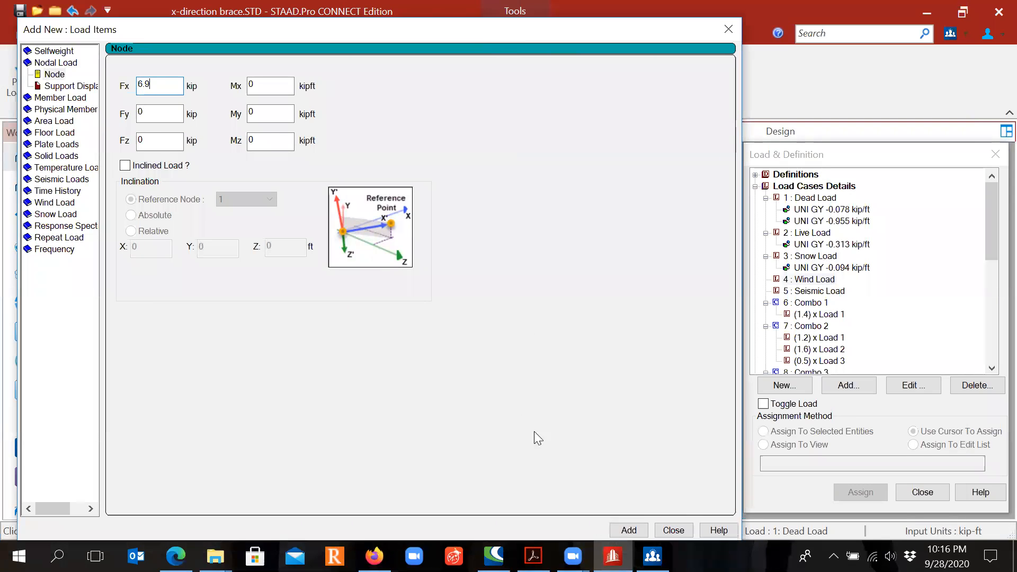
click(620, 530)
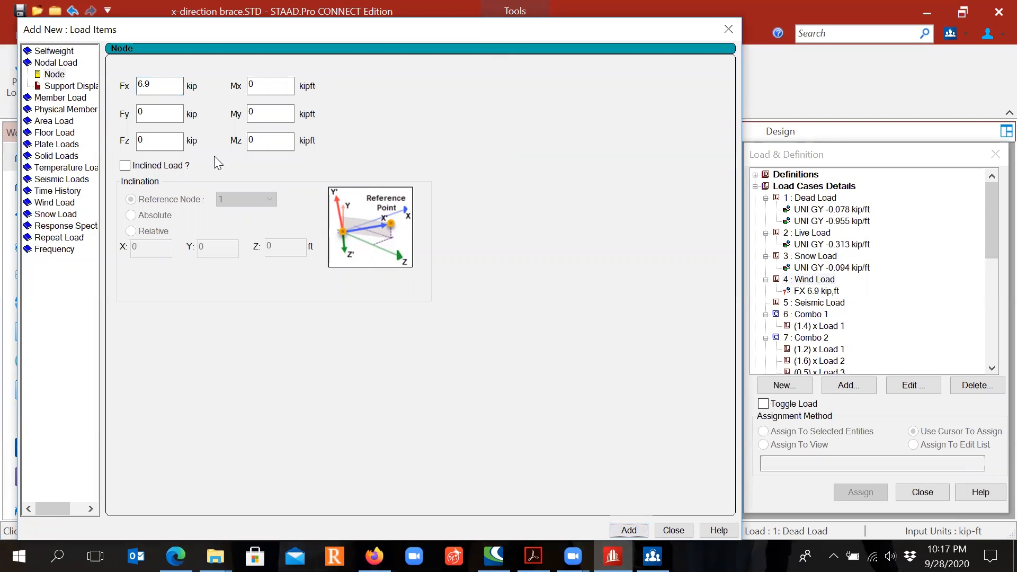
Add two more wind nodal loads with Fx of 13.8 kip and 15.2 kip, and close the load items dialog
double_click(170, 91)
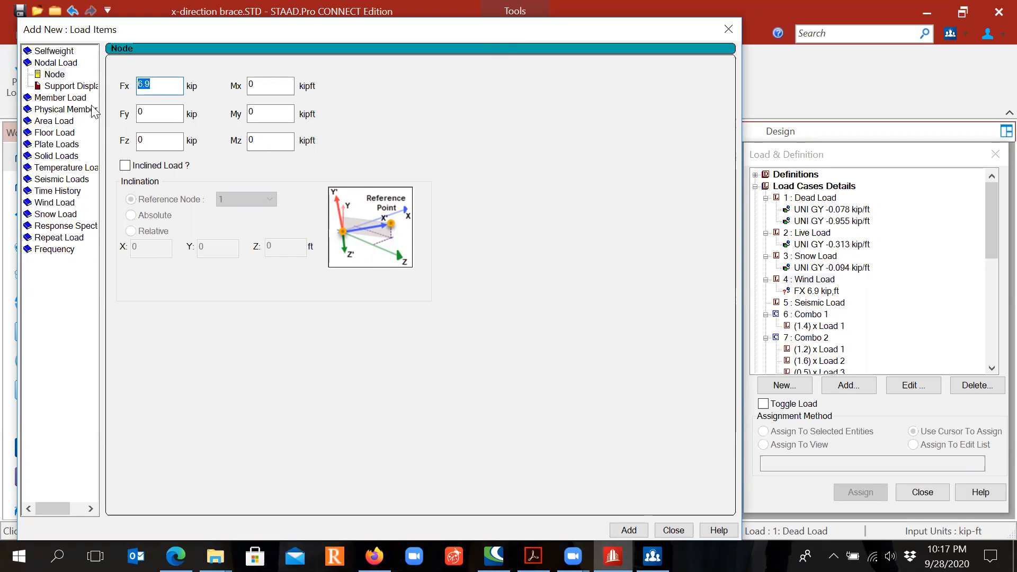
text(13.8)
click(628, 530)
double_click(159, 86)
text(1)
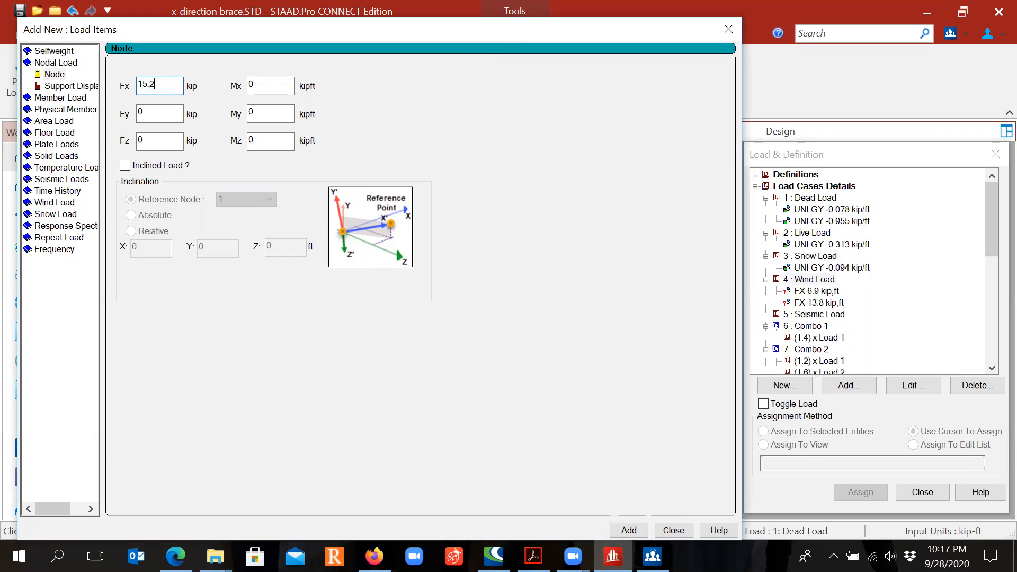
click(628, 530)
click(674, 531)
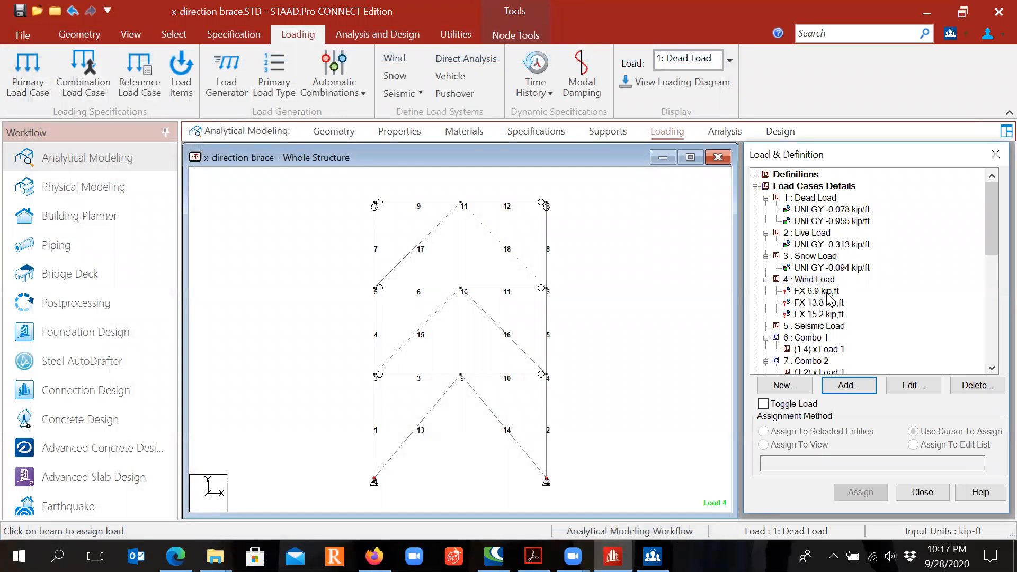
Assign the 6.9 kip wind load to node 7 at the roof level of the windward column
click(818, 291)
click(859, 494)
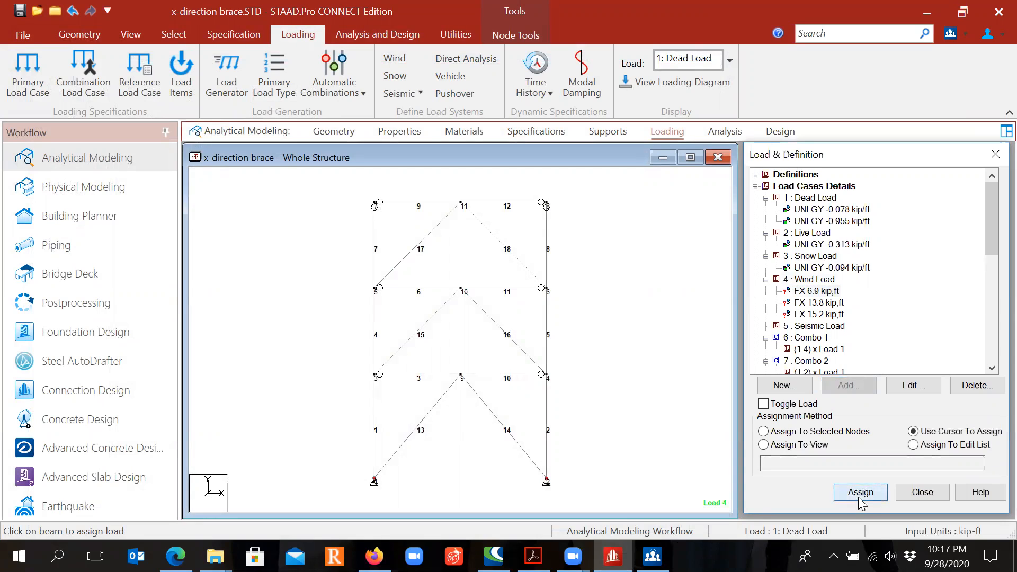
click(375, 207)
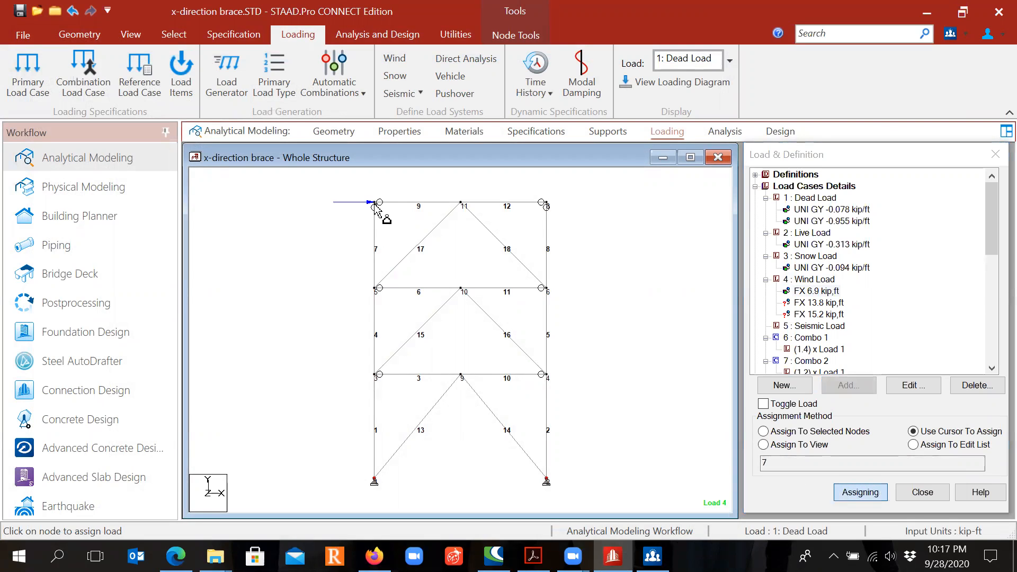
key(Escape)
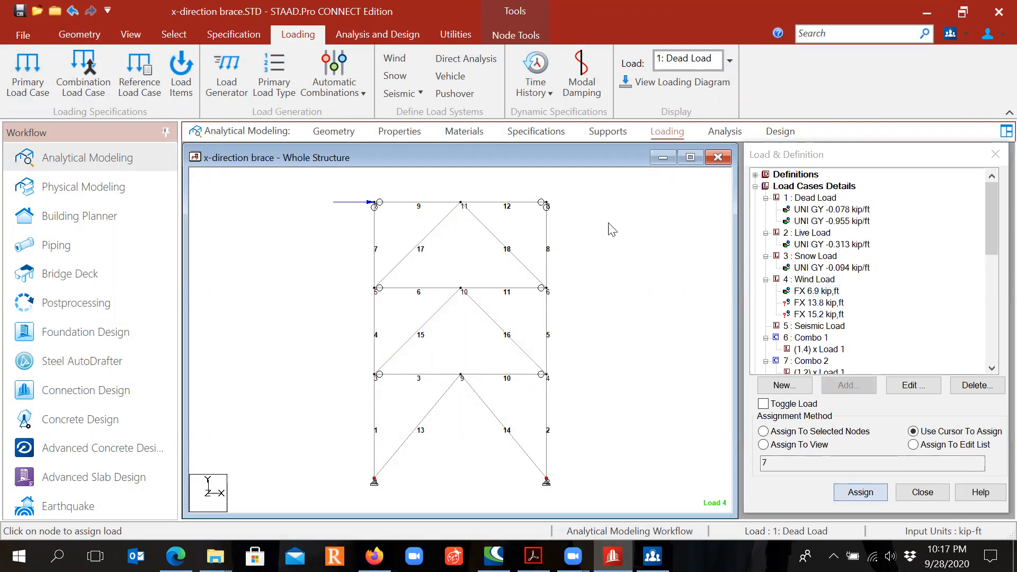
Assign the 13.8 kip wind load to node 5 at the second floor level of the same column
click(825, 305)
click(860, 493)
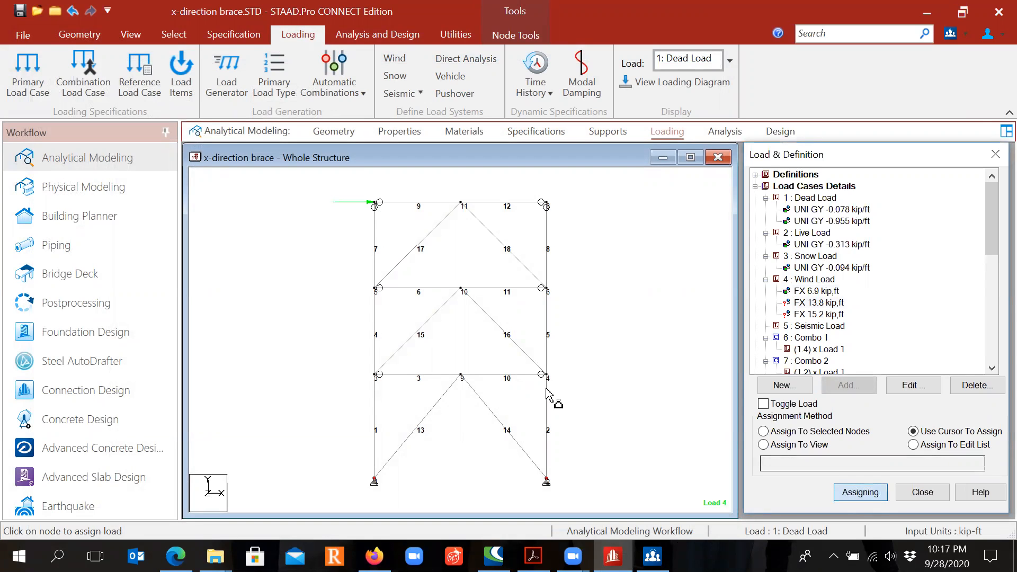
click(377, 289)
key(Escape)
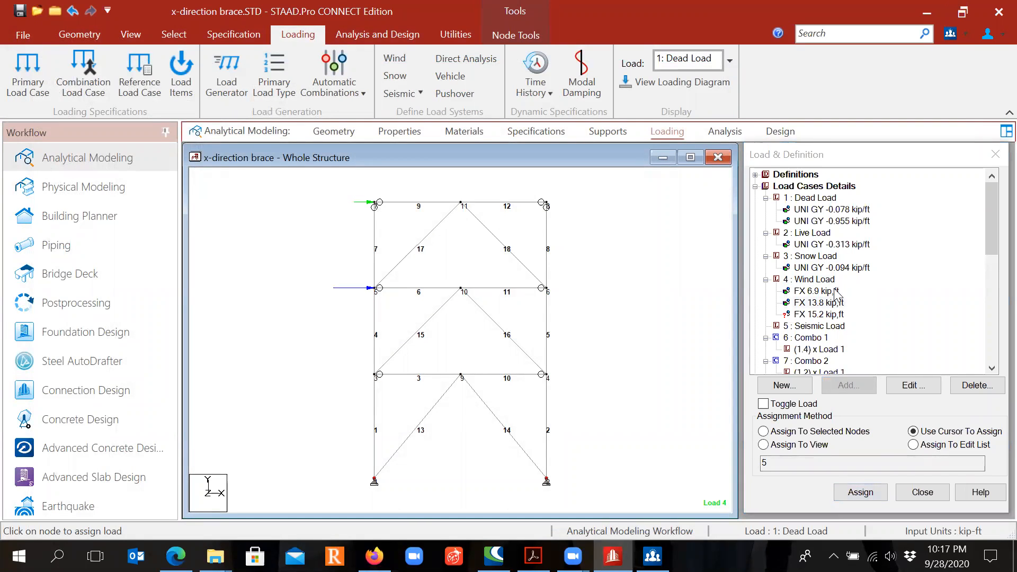
Assign the 15.2 kip wind load to node 3 at the first floor level of the same column
click(819, 315)
click(860, 492)
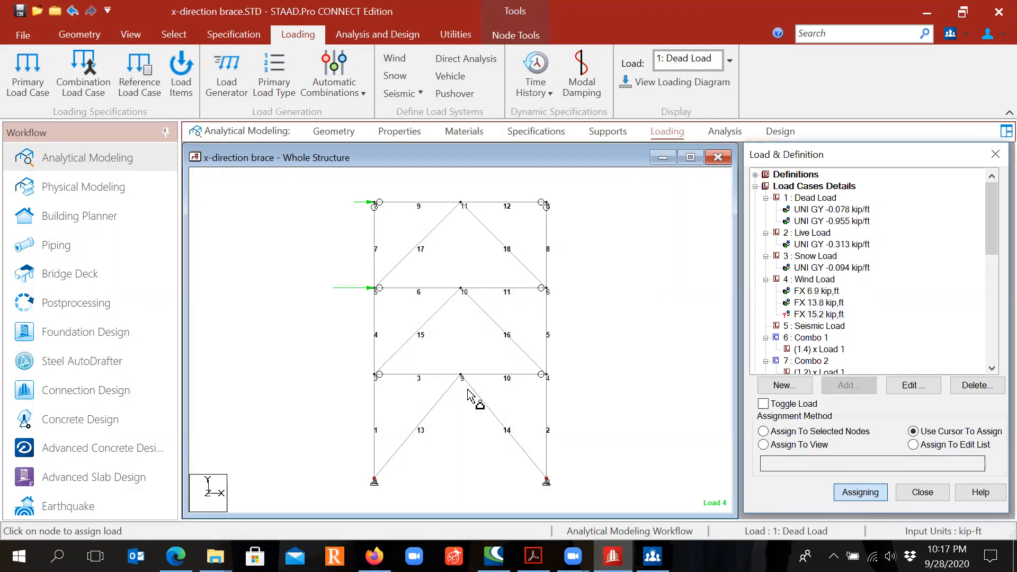
click(374, 377)
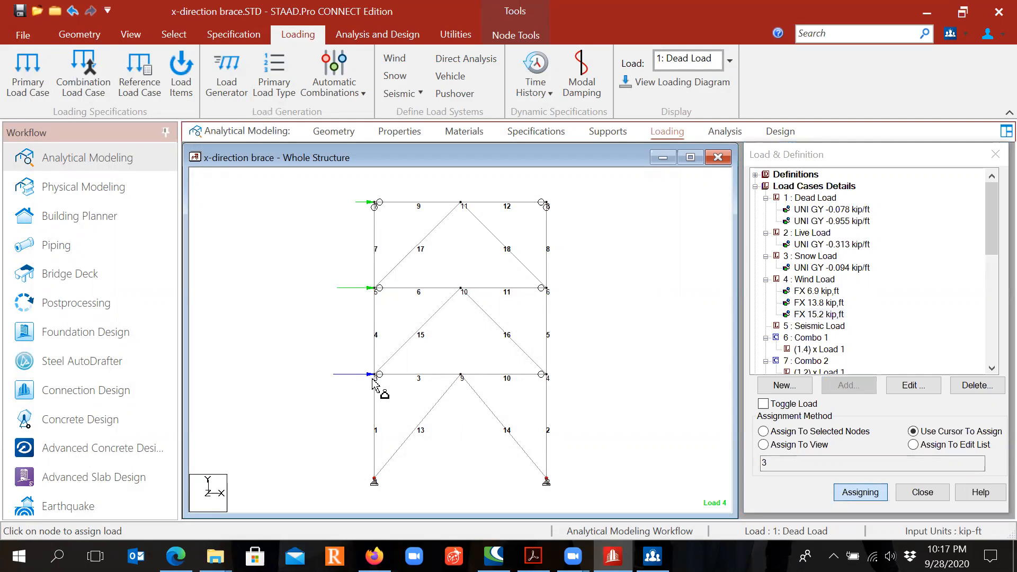
key(Escape)
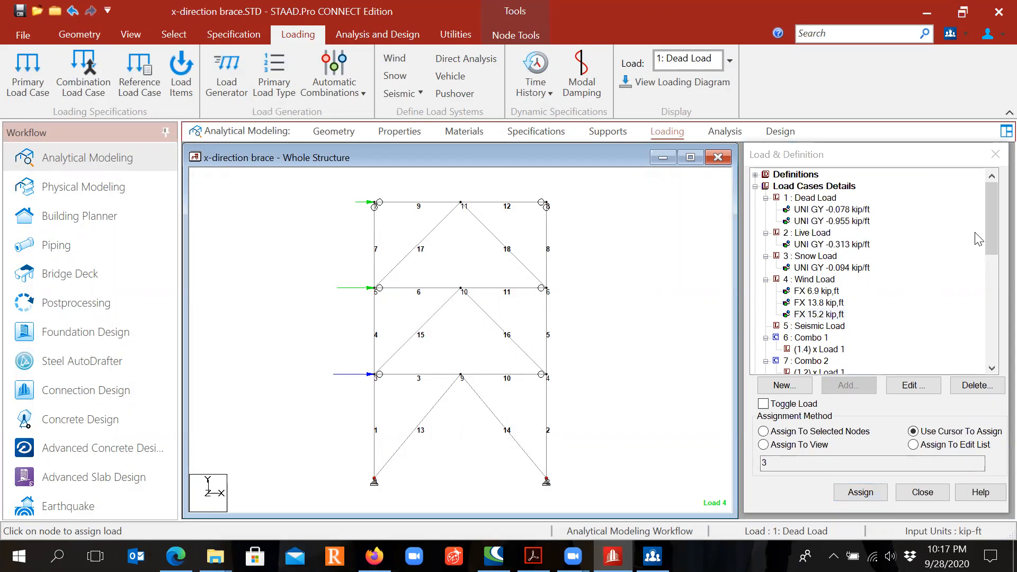
Start adding a nodal load to load case 5, Seismic Load
drag(985, 217, 985, 233)
click(814, 292)
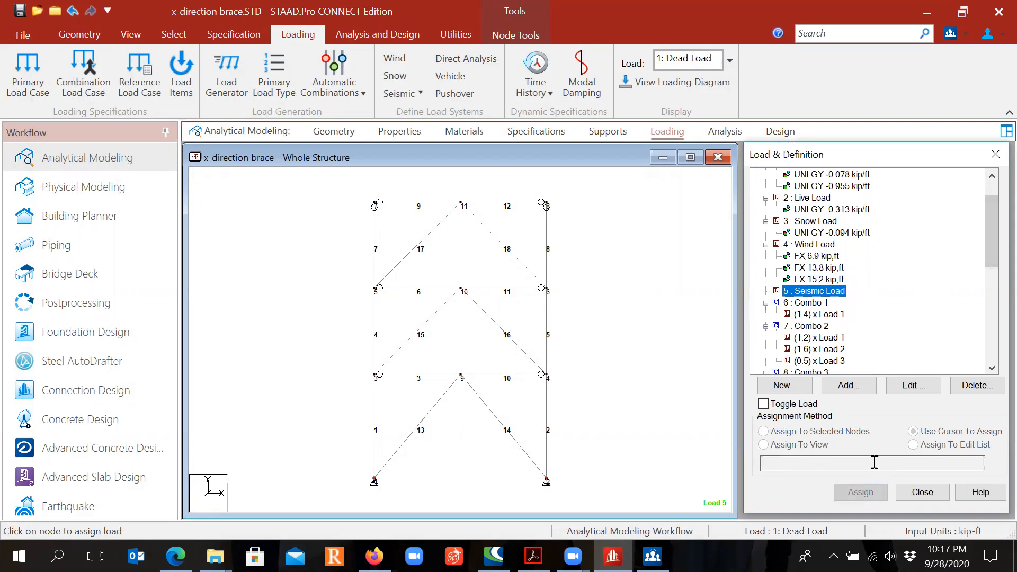
click(854, 385)
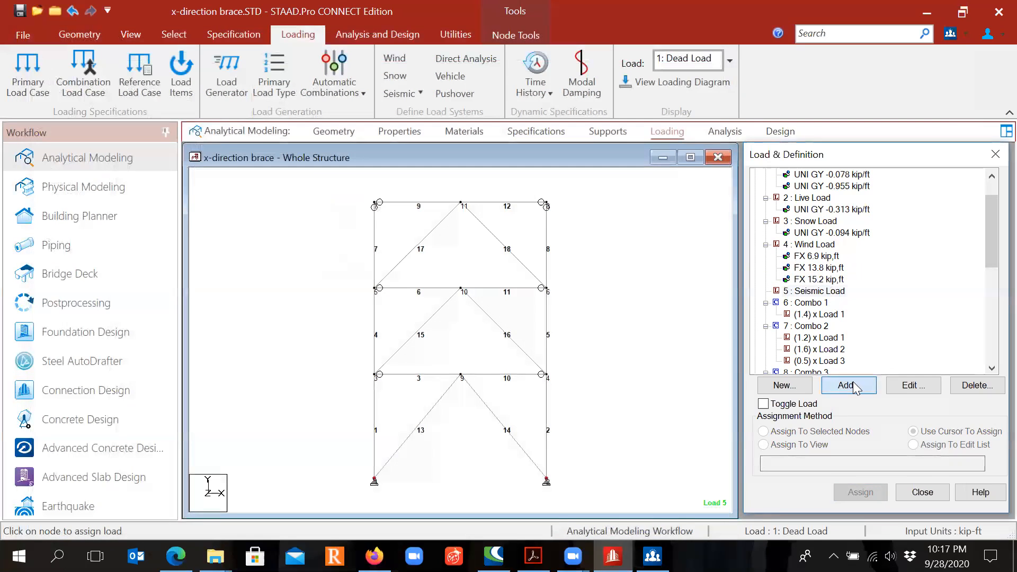
click(275, 67)
click(376, 80)
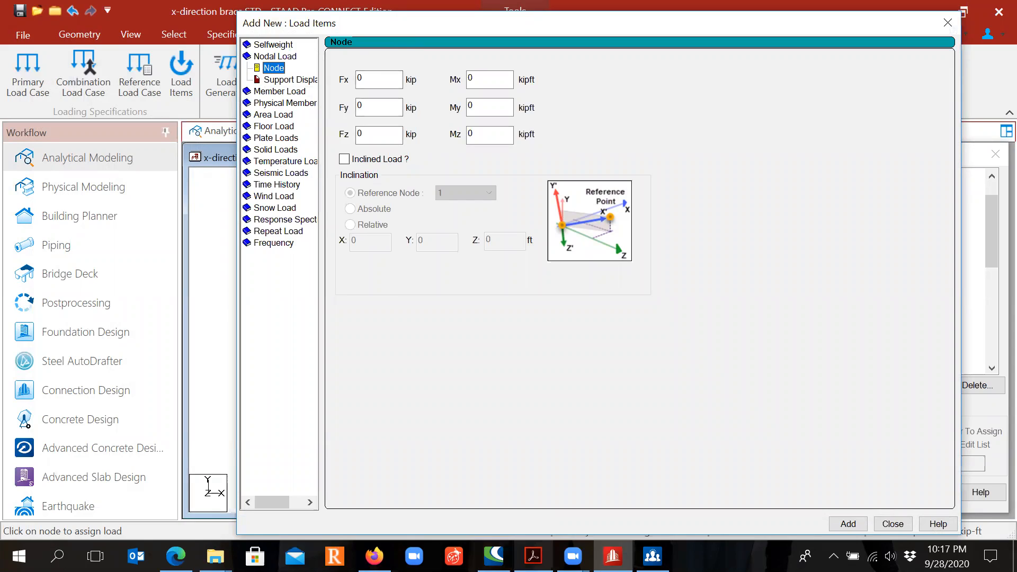
Switch to Bracing Design.pdf in Adobe Acrobat, examine the seismic load diagram of the braced frame, and return to STAAD.Pro
click(533, 556)
scroll(430, 345, down, 2)
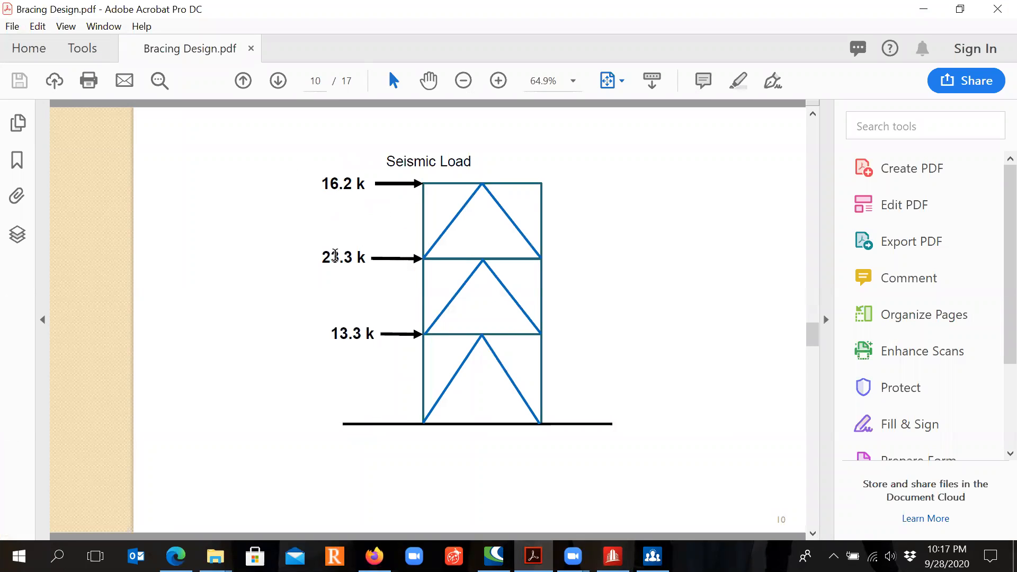
click(339, 330)
mouse_move(613, 556)
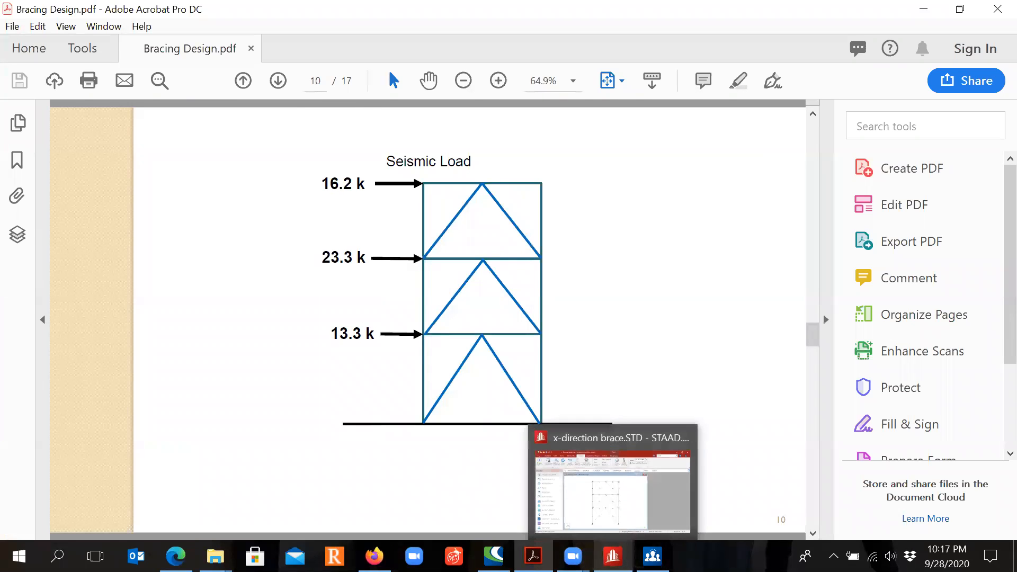
click(613, 482)
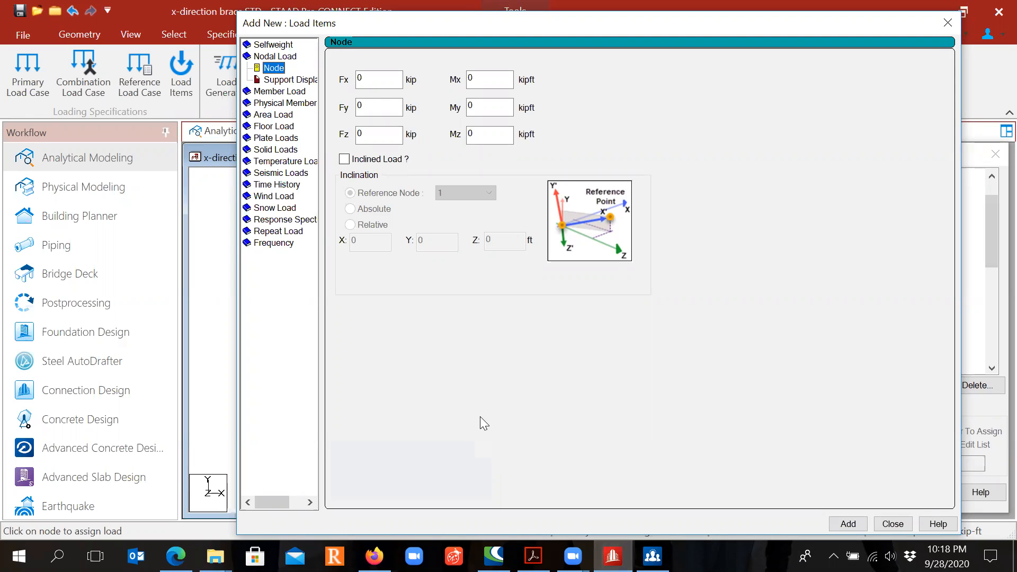
Add two nodal loads with Fx of 16.2 kip and 23.3 kip to the Seismic Load case
drag(372, 79, 312, 79)
text(16.2)
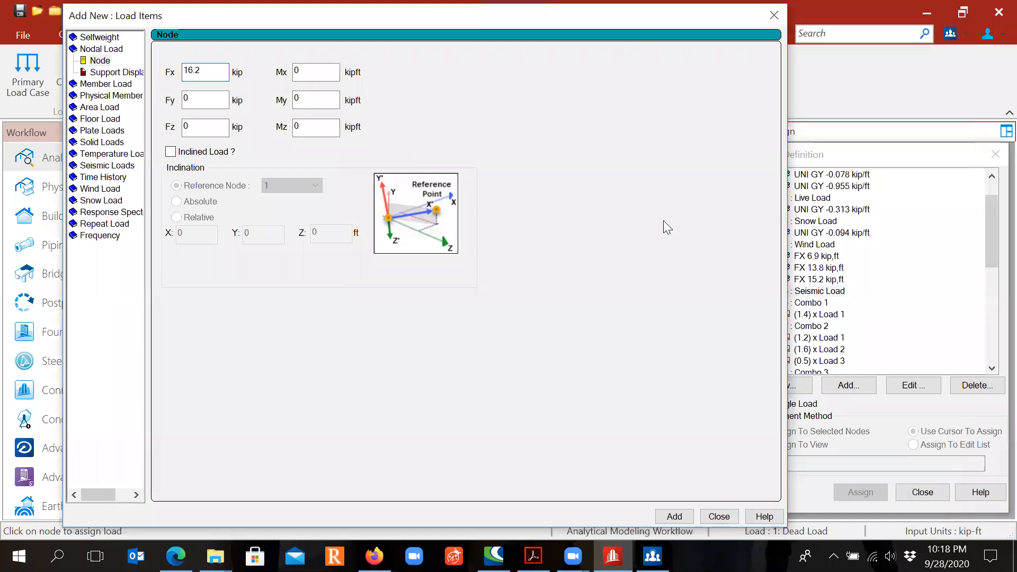
click(673, 515)
drag(202, 73, 146, 67)
text(23.3)
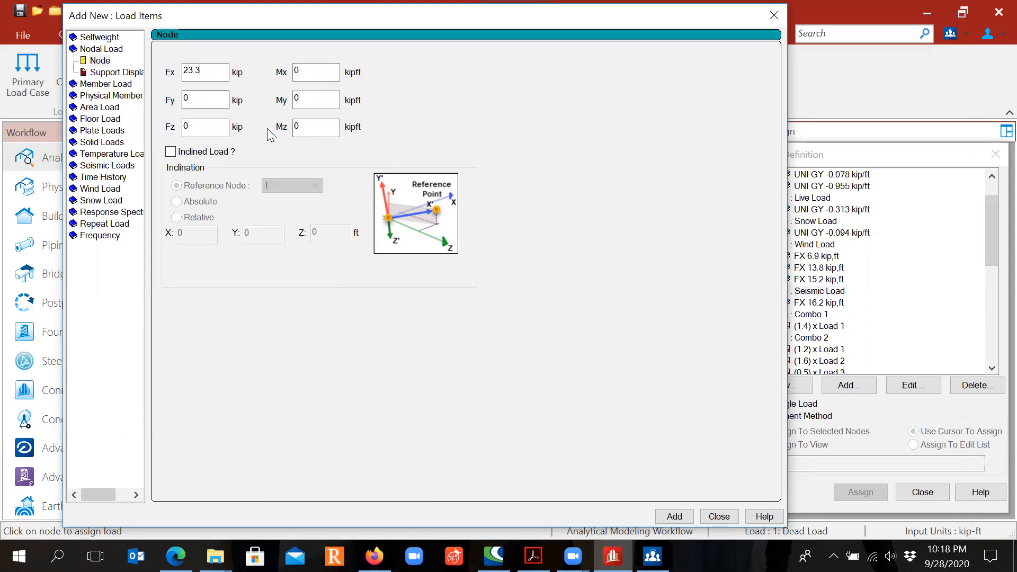
click(674, 516)
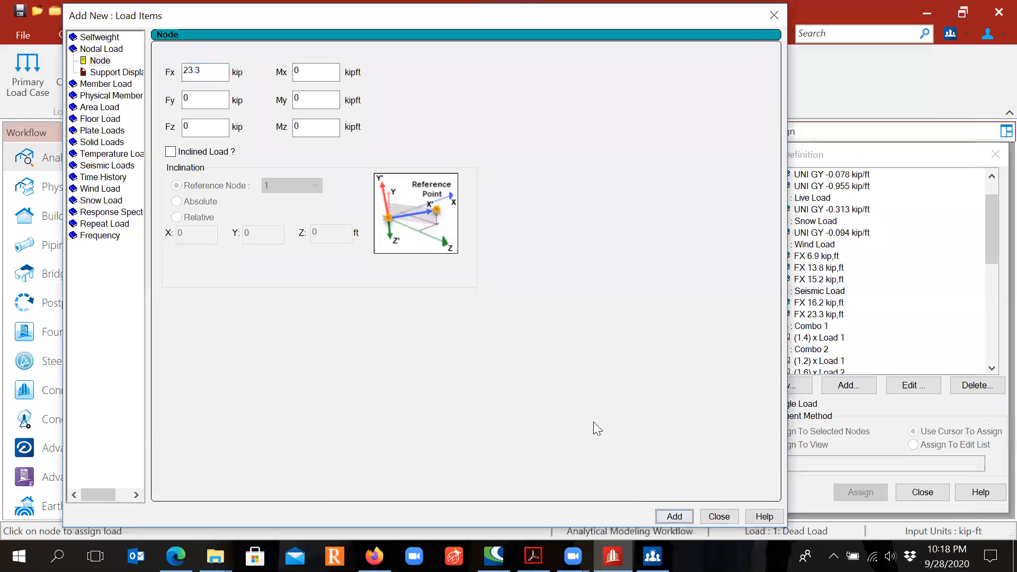
Add a third nodal load with Fx of 13.3 kip to the Seismic Load case
drag(204, 71, 113, 62)
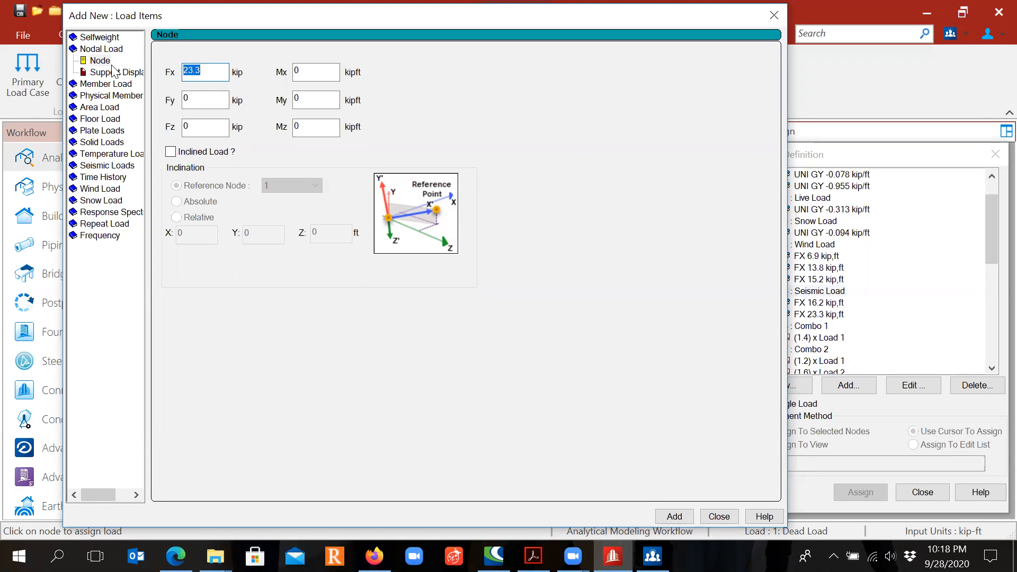
text(1)
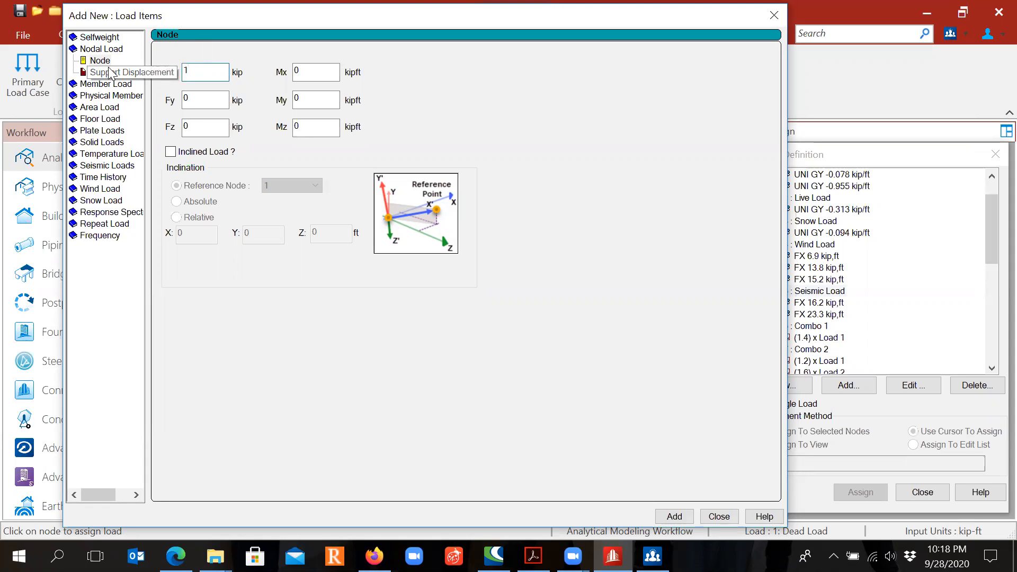
text(3.3)
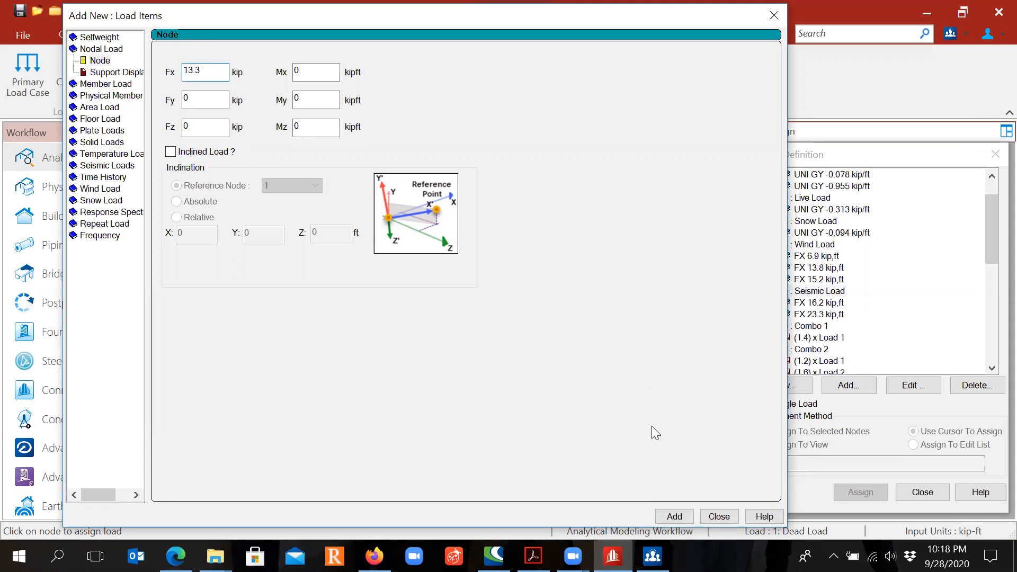
click(674, 517)
click(719, 517)
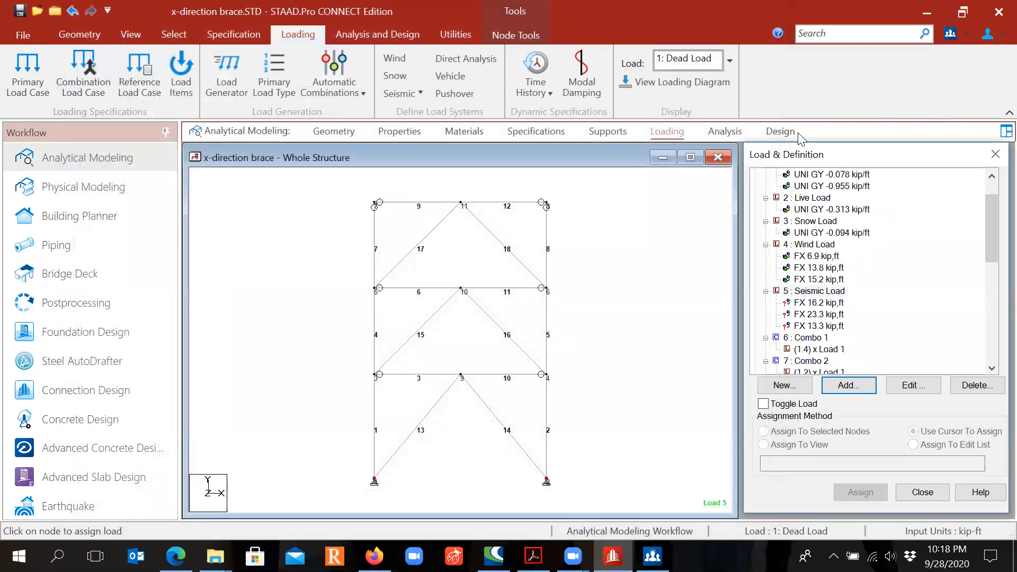
Assign the 16.2 kip seismic load to node 7 at the roof and the 23.3 kip load to node 5 below it
click(818, 302)
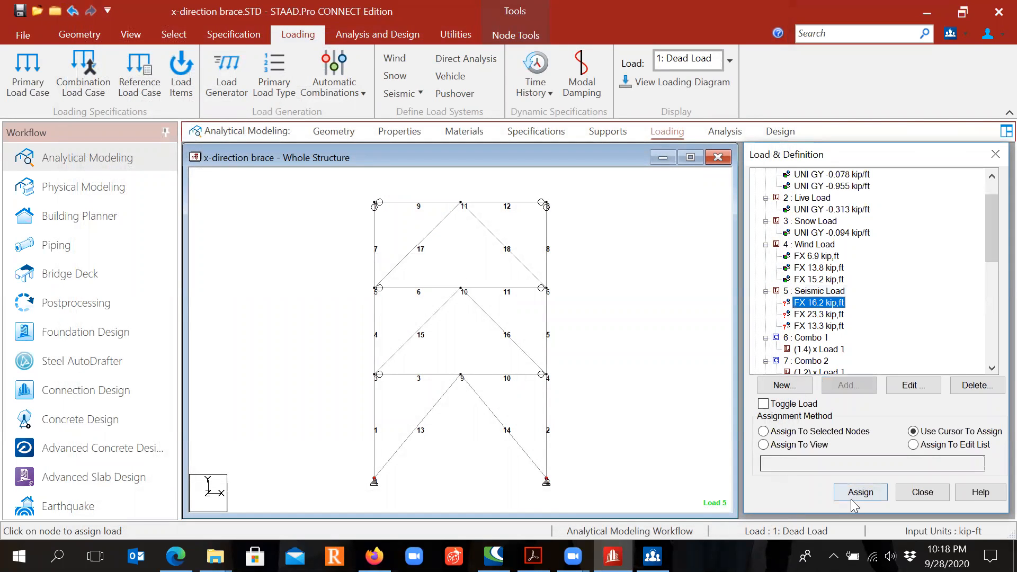
click(861, 492)
click(377, 207)
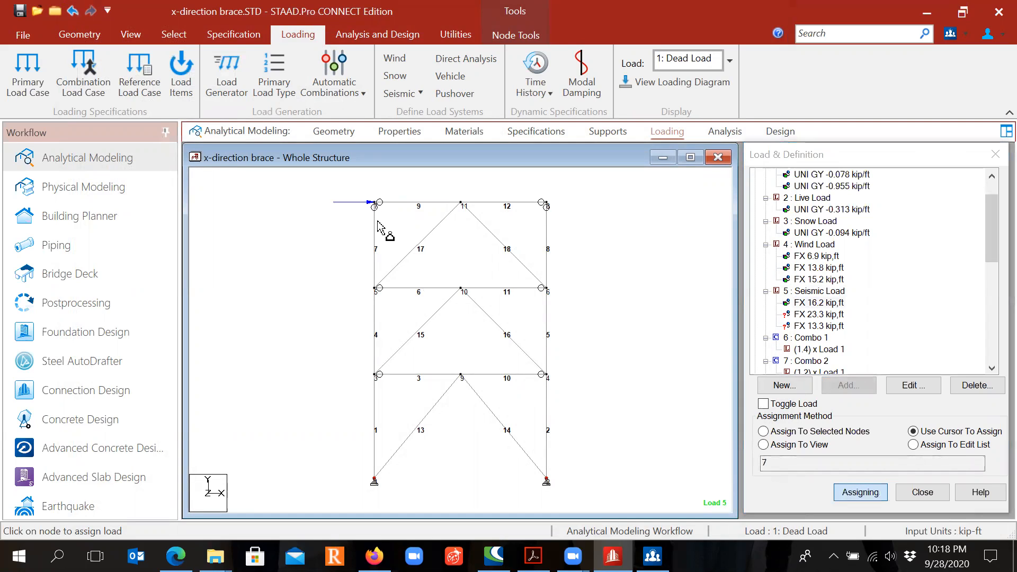
click(818, 315)
click(863, 497)
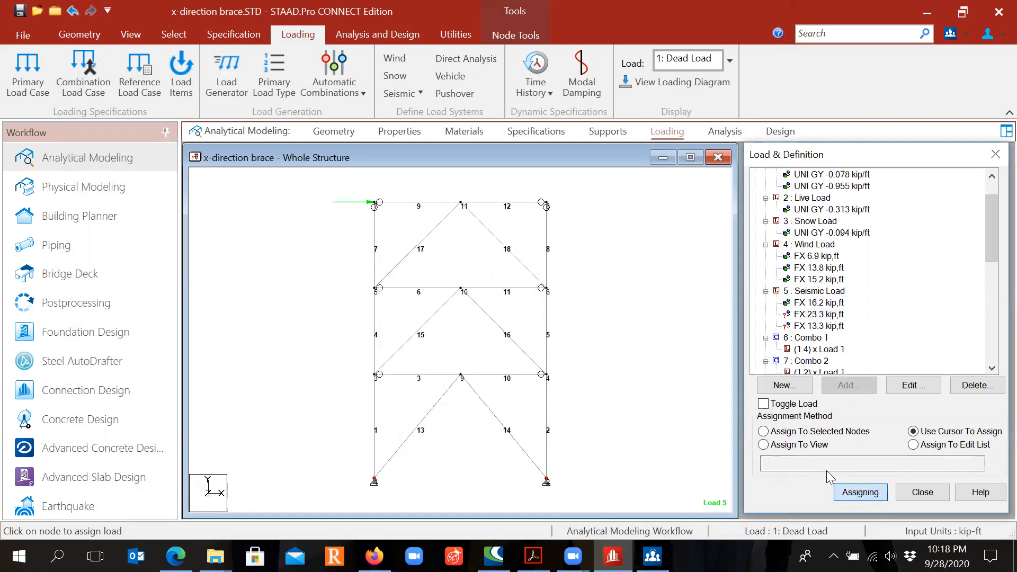
click(374, 289)
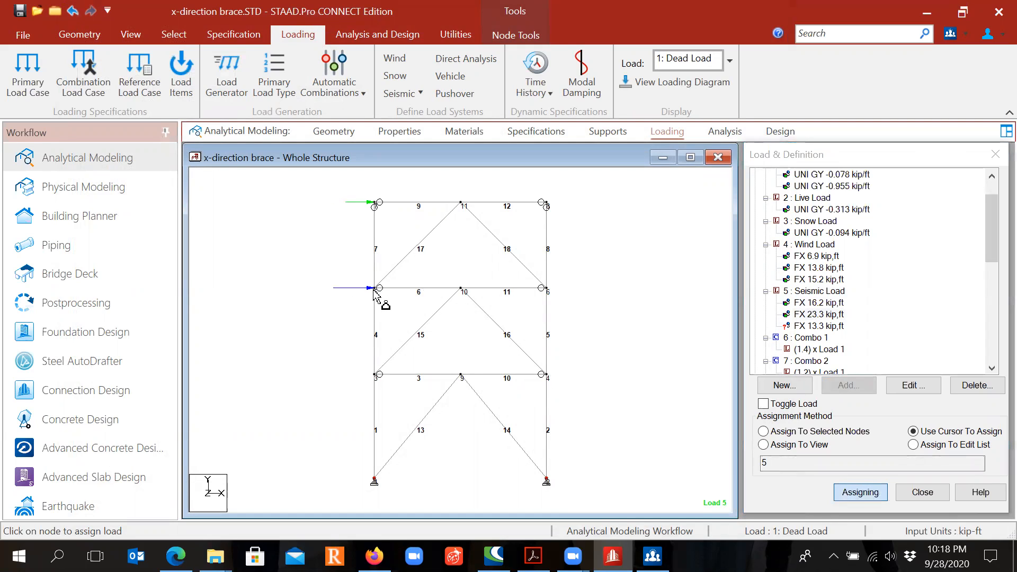
Assign the 13.3 kip seismic load to node 3 at the first floor level and save the model
click(819, 326)
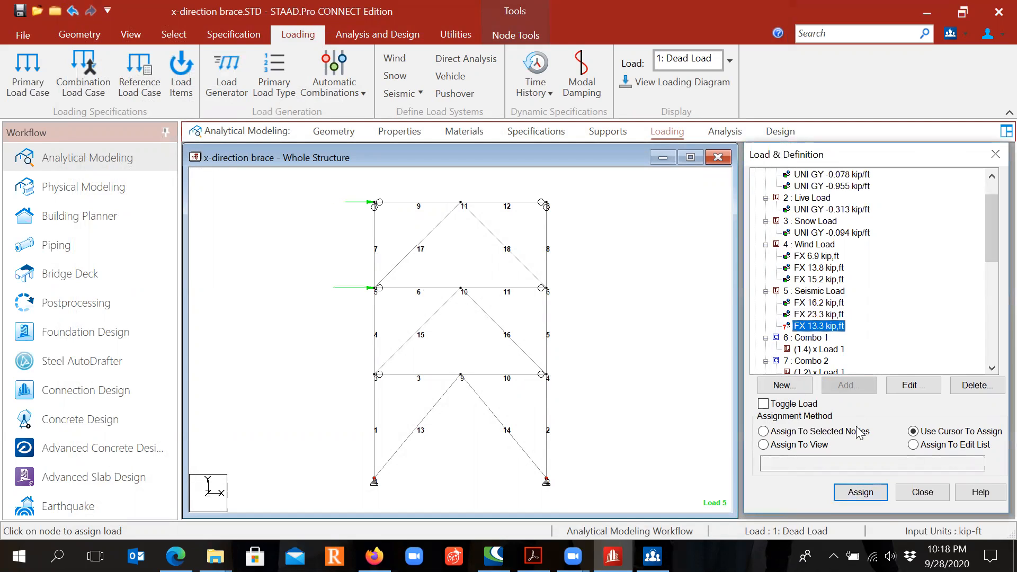
click(855, 496)
click(375, 375)
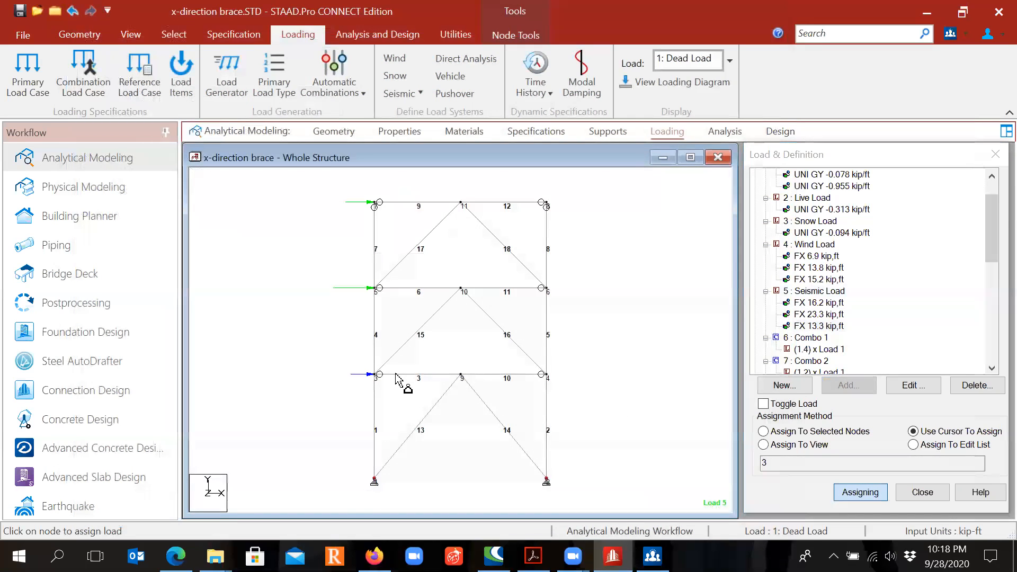
key(Escape)
click(605, 460)
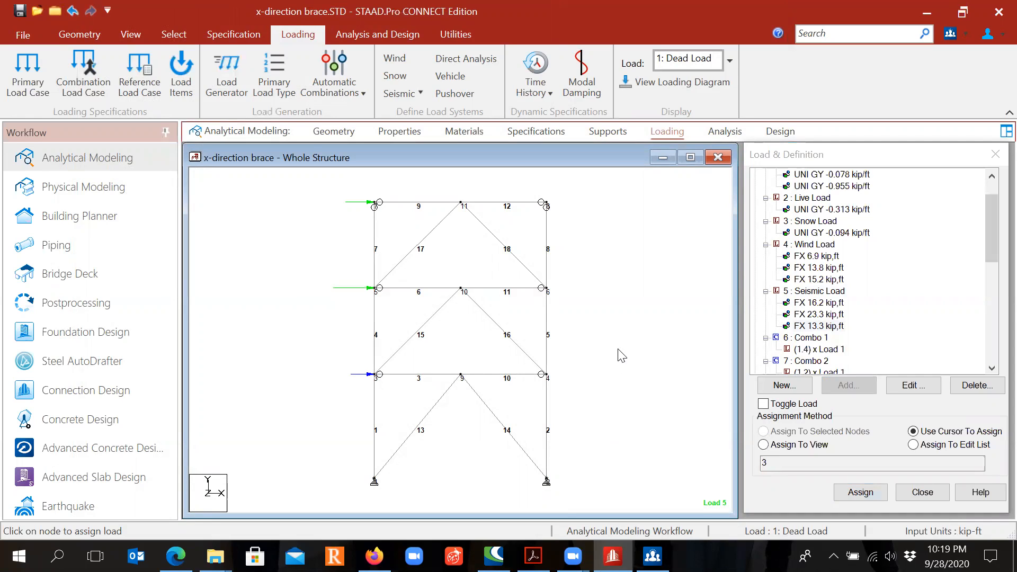
click(16, 16)
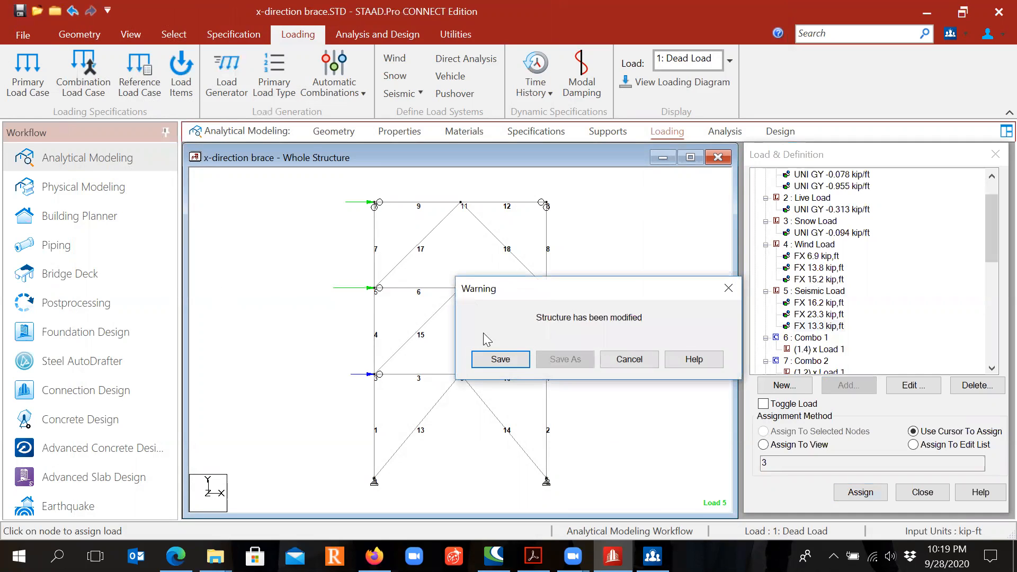
click(514, 364)
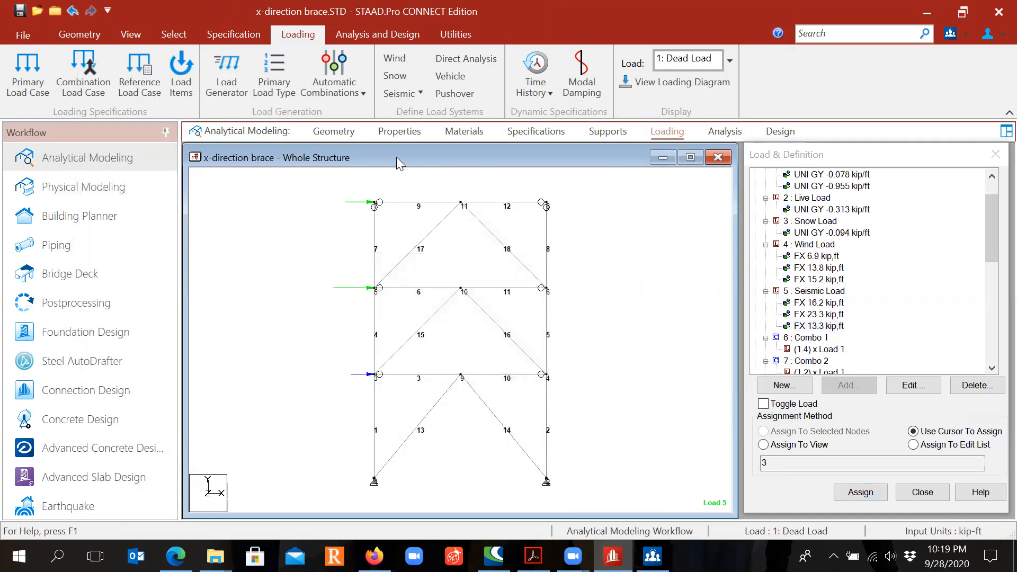
Add a Perform Analysis command with the No Print option to the whole structure's analysis commands
click(667, 132)
click(724, 132)
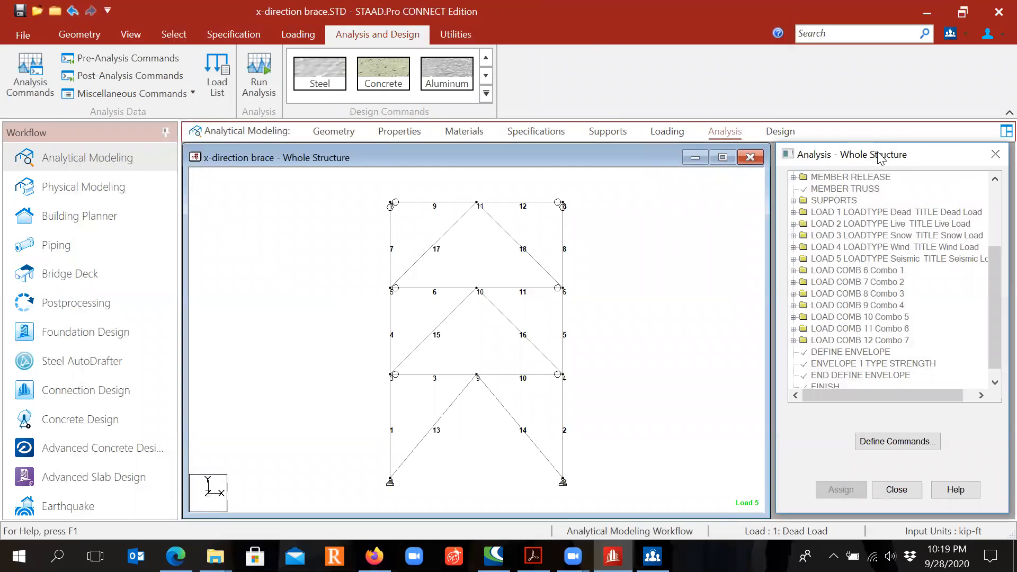
drag(878, 152, 873, 146)
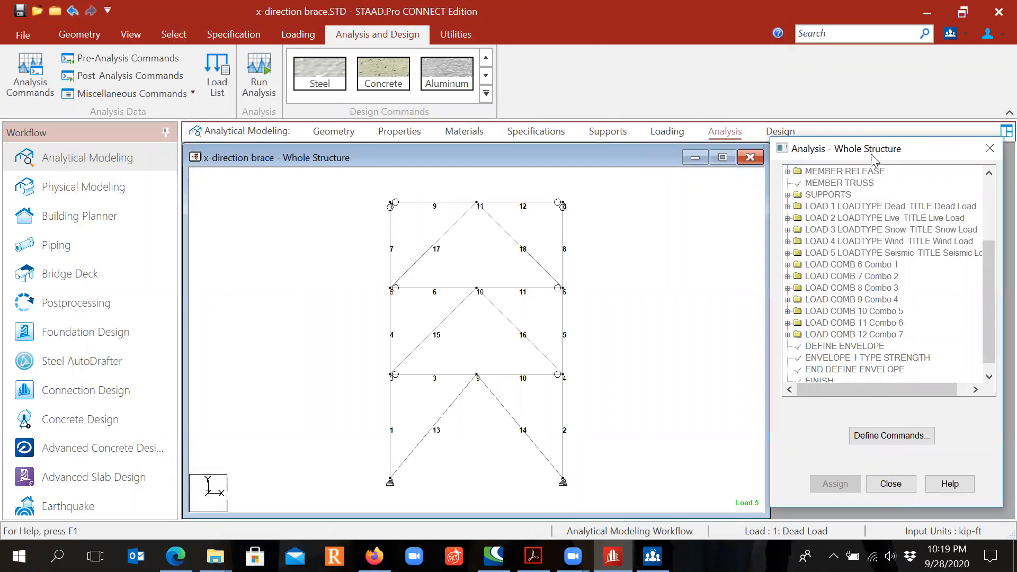
click(893, 437)
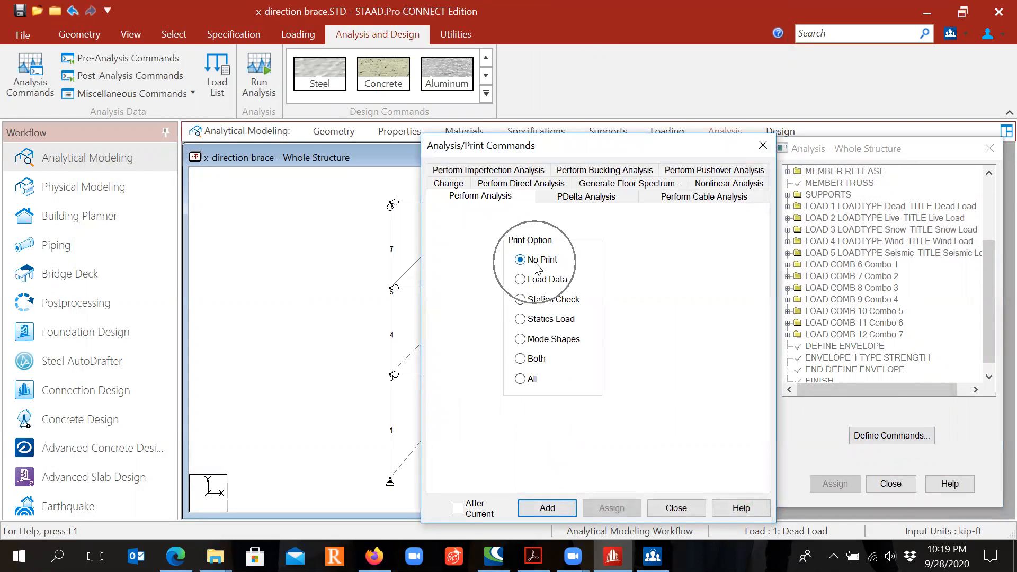
click(553, 511)
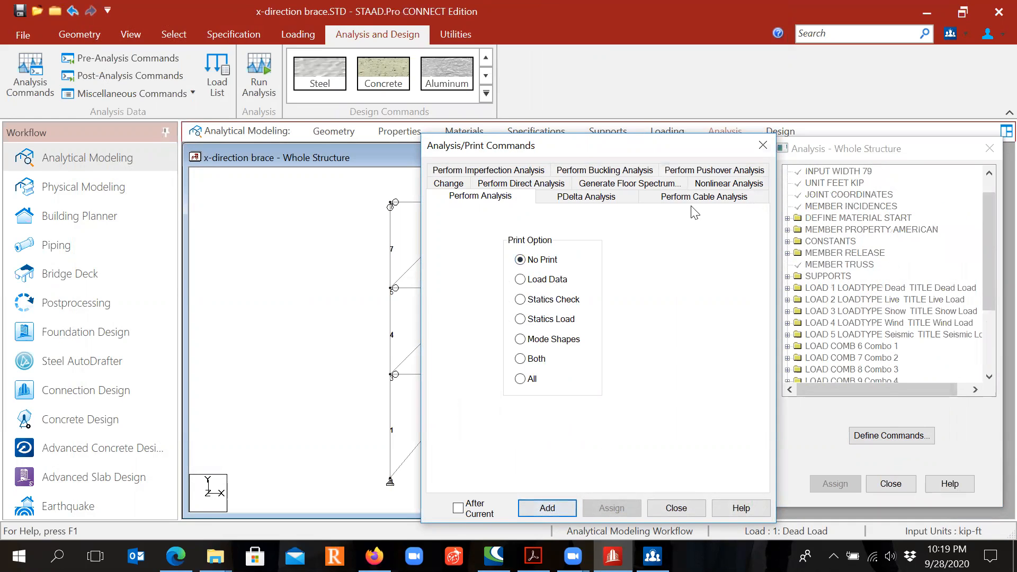
drag(666, 149, 539, 114)
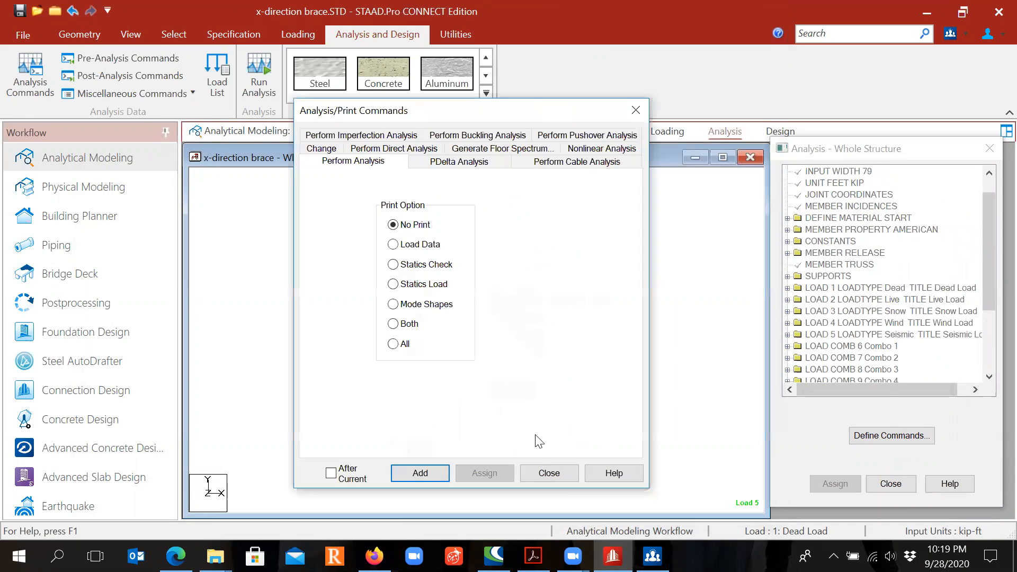
click(549, 473)
drag(990, 276, 986, 354)
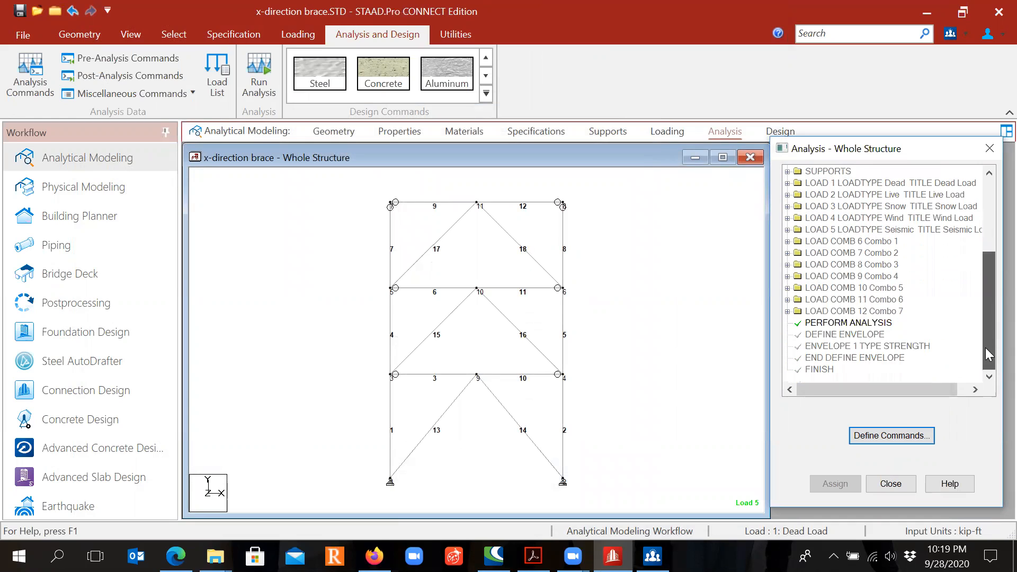
click(868, 325)
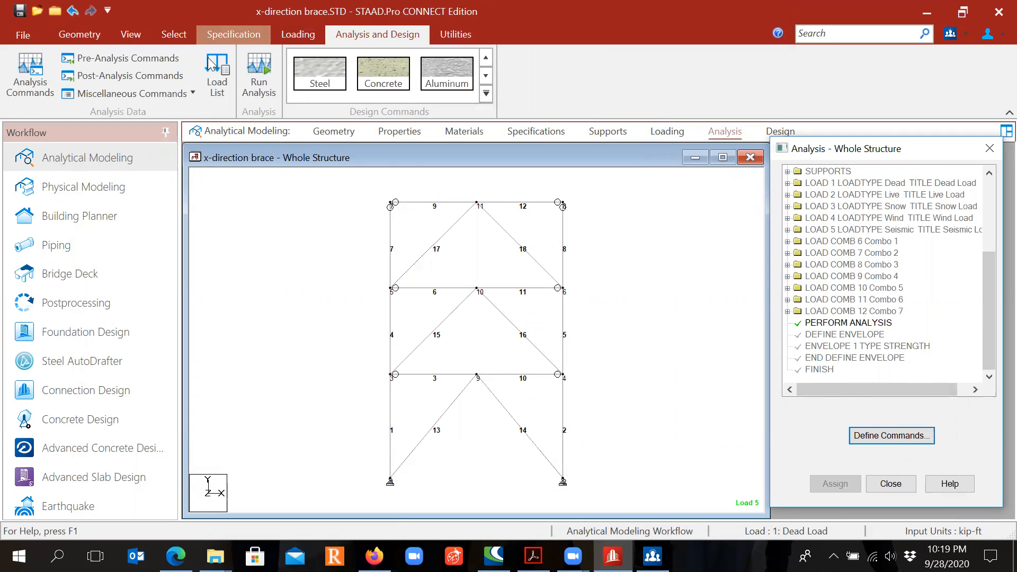
Add a post-analysis Max Force print command with the number of sections left at 0
click(130, 76)
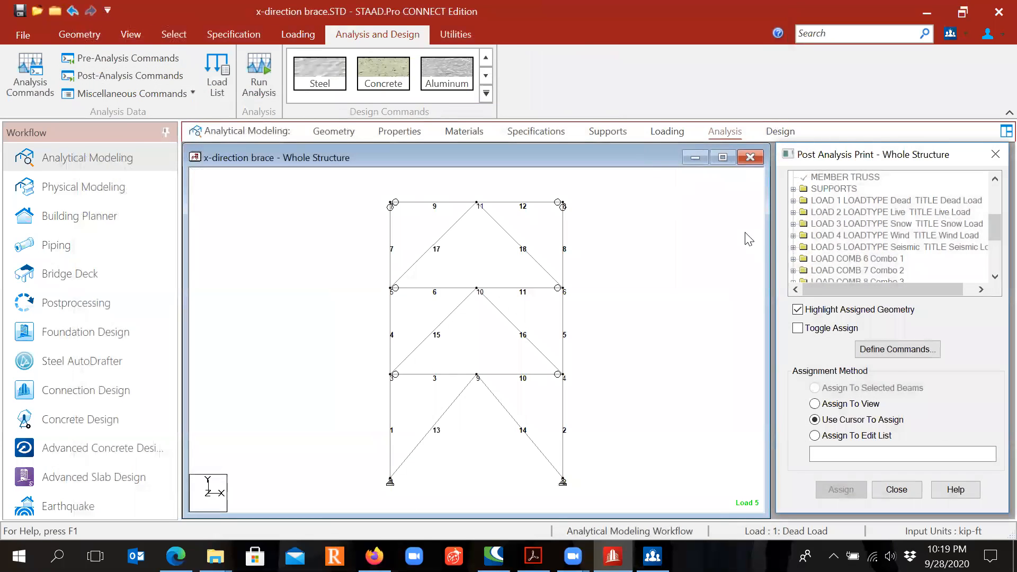
click(915, 351)
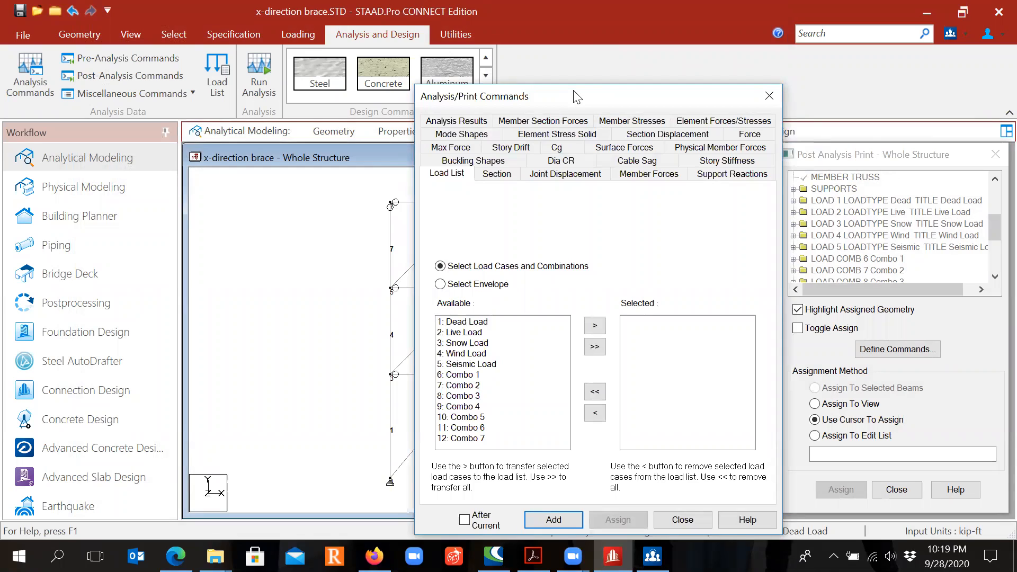
drag(578, 97, 368, 71)
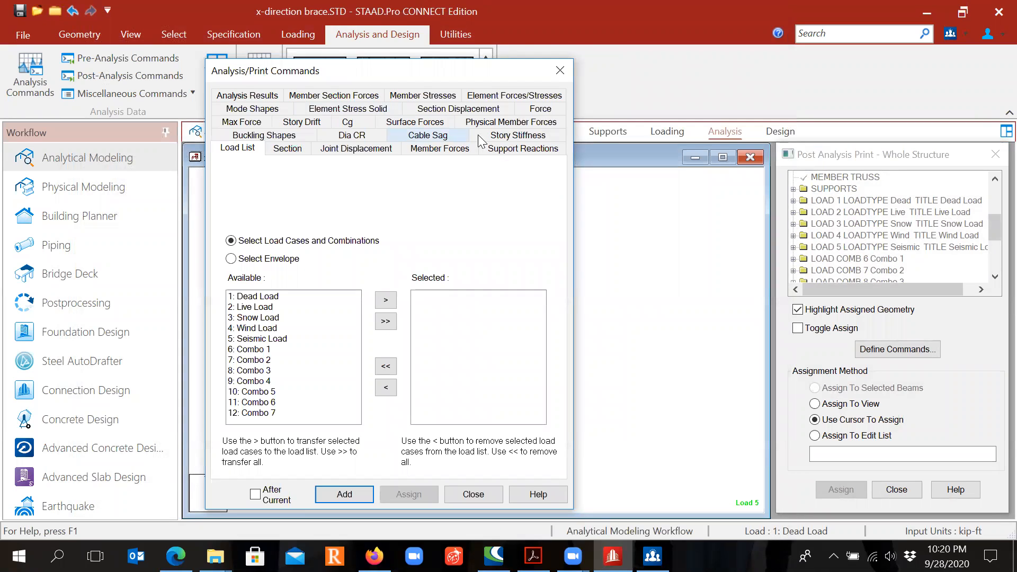
click(241, 123)
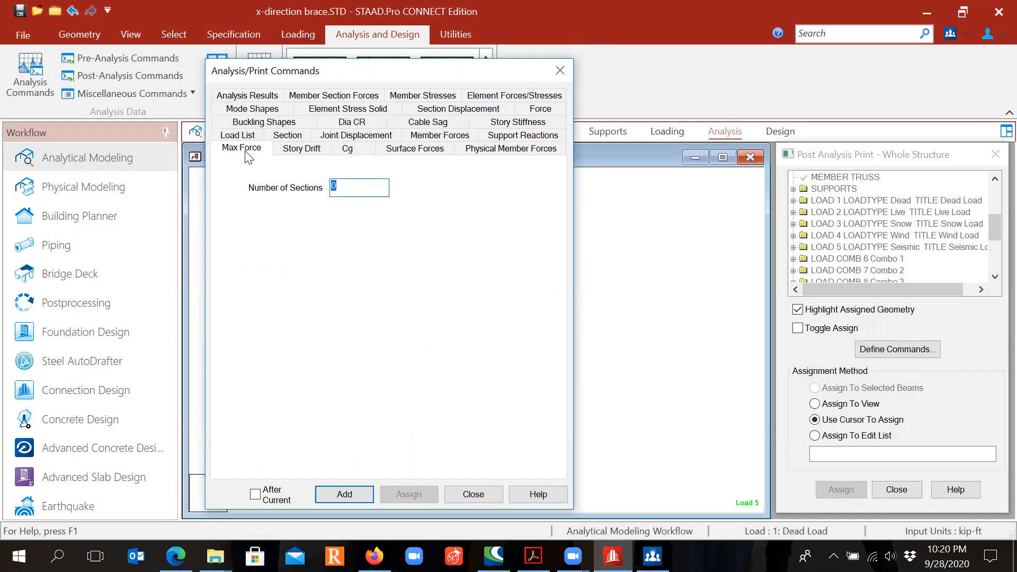
click(349, 496)
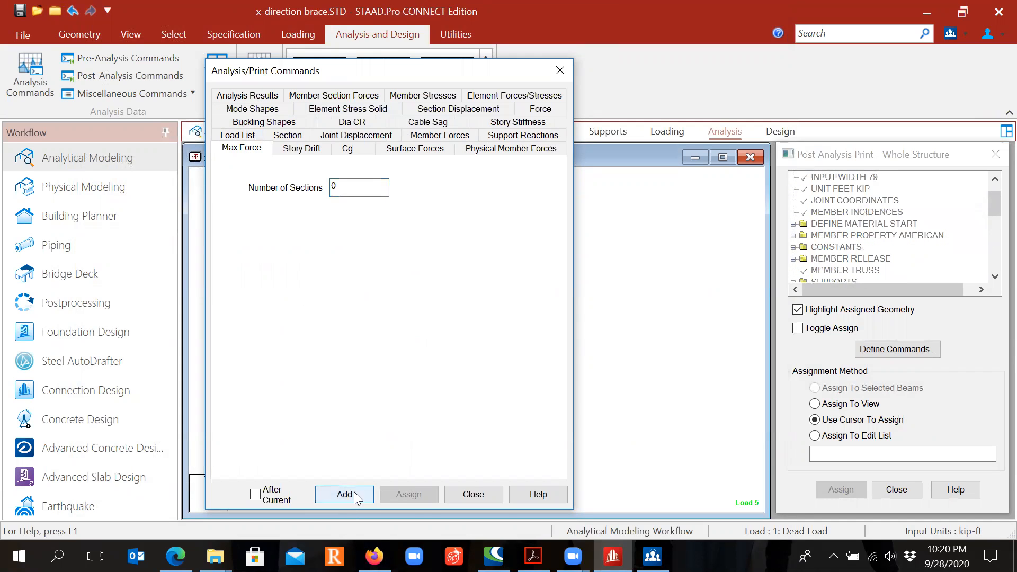
click(480, 498)
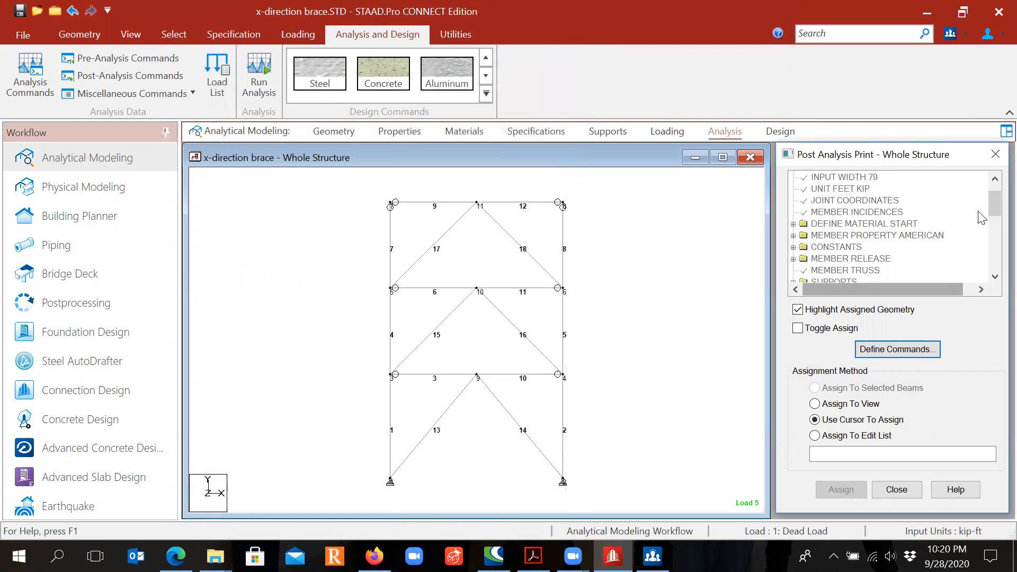
drag(995, 208, 995, 281)
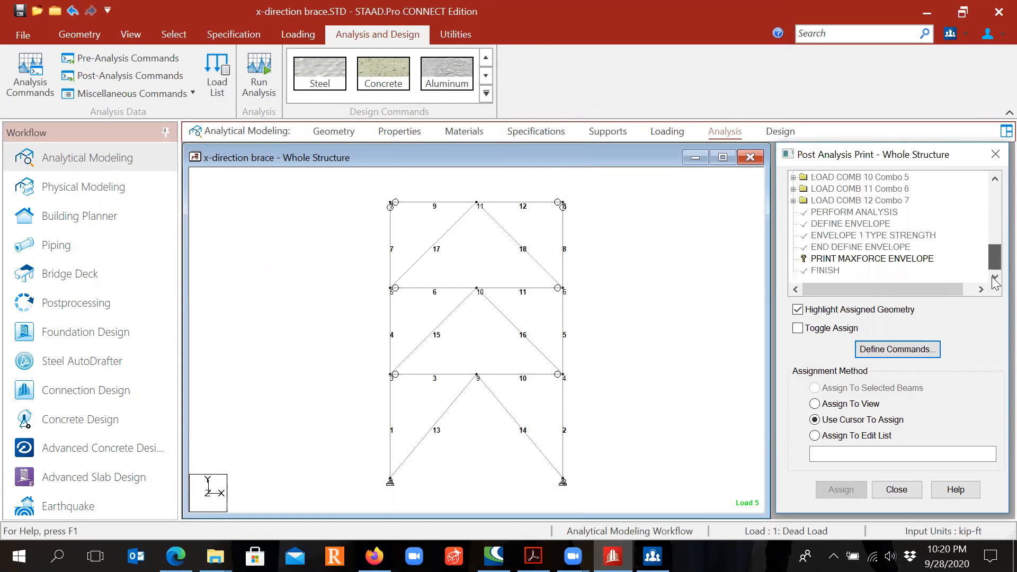
Assign the PRINT MAXFORCE ENVELOPE command to the six chevron braces, members 13 to 18, and save the model
click(846, 260)
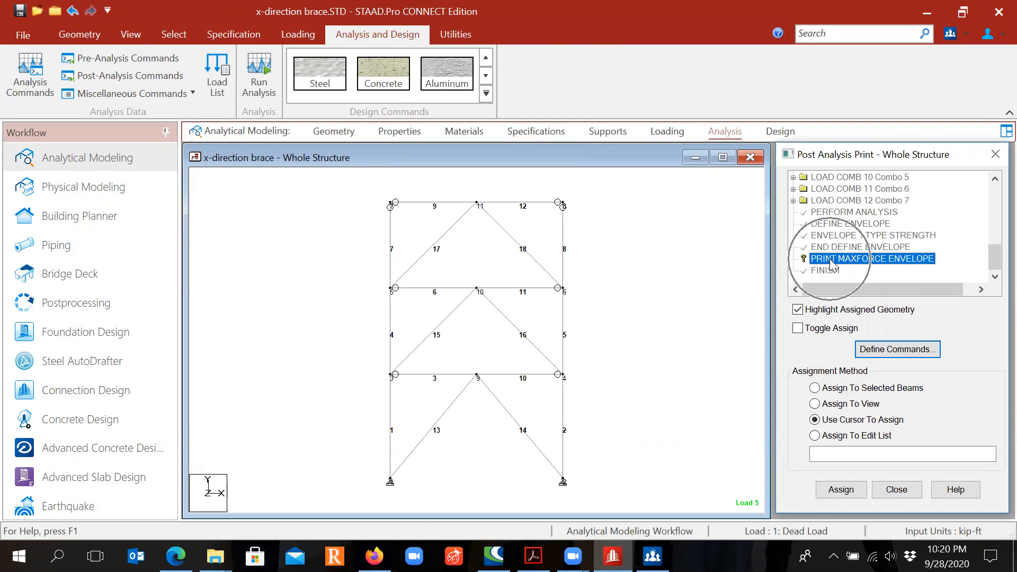
click(847, 486)
click(430, 434)
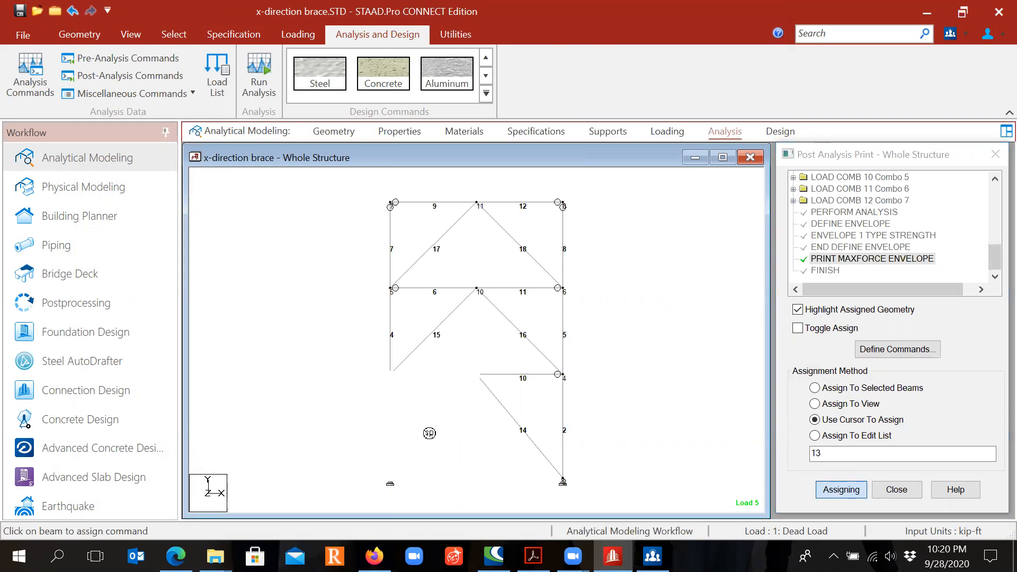
click(511, 416)
click(455, 316)
click(514, 320)
click(433, 251)
click(512, 242)
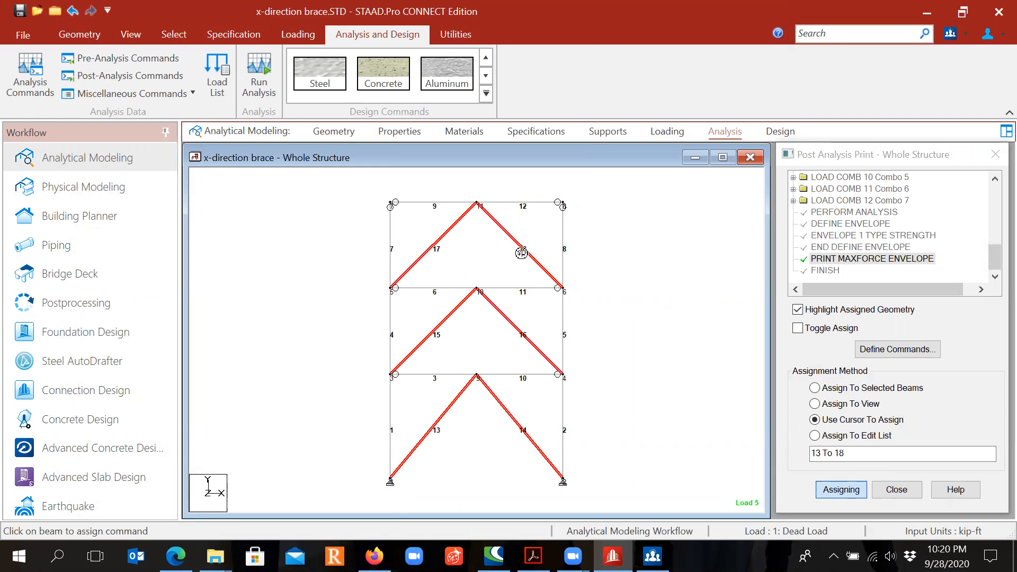
key(Escape)
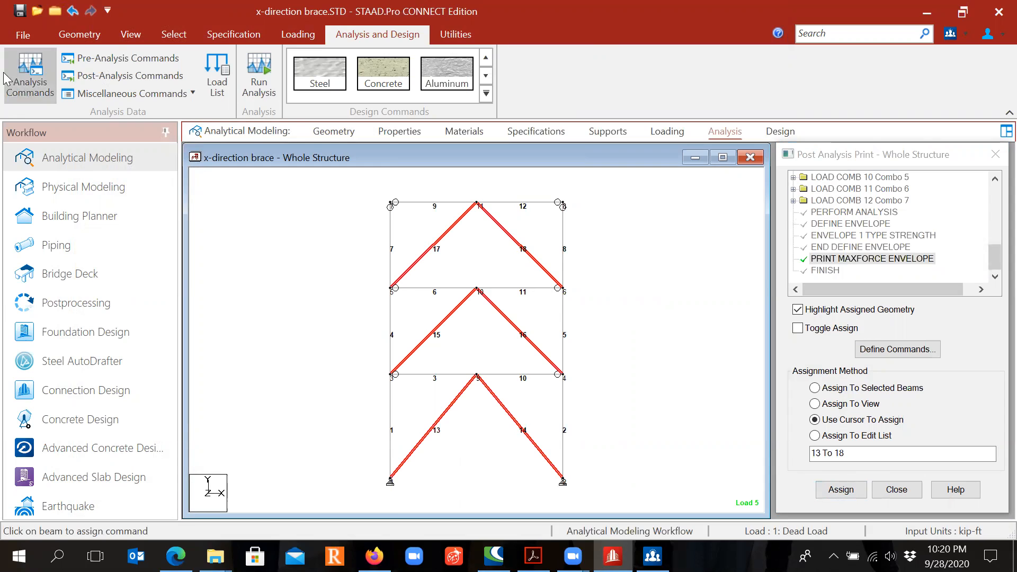
click(20, 11)
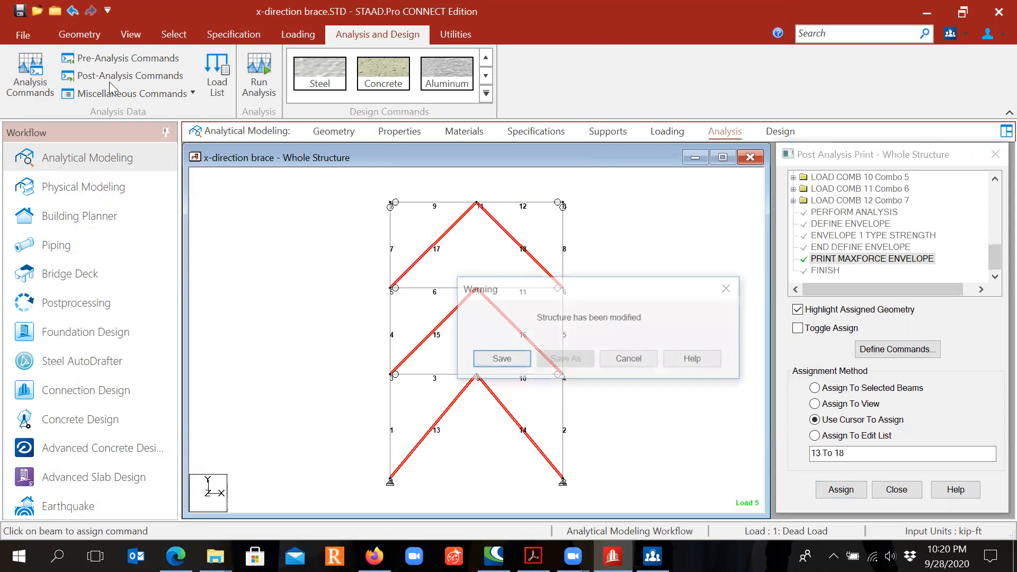
click(510, 364)
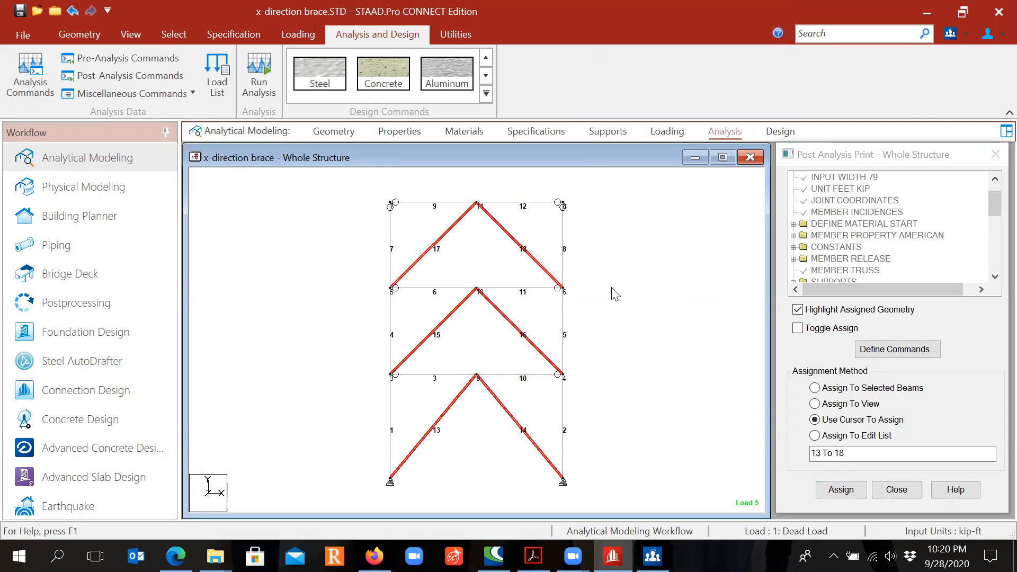
Run the analysis of the braced frame and open its output file
click(257, 87)
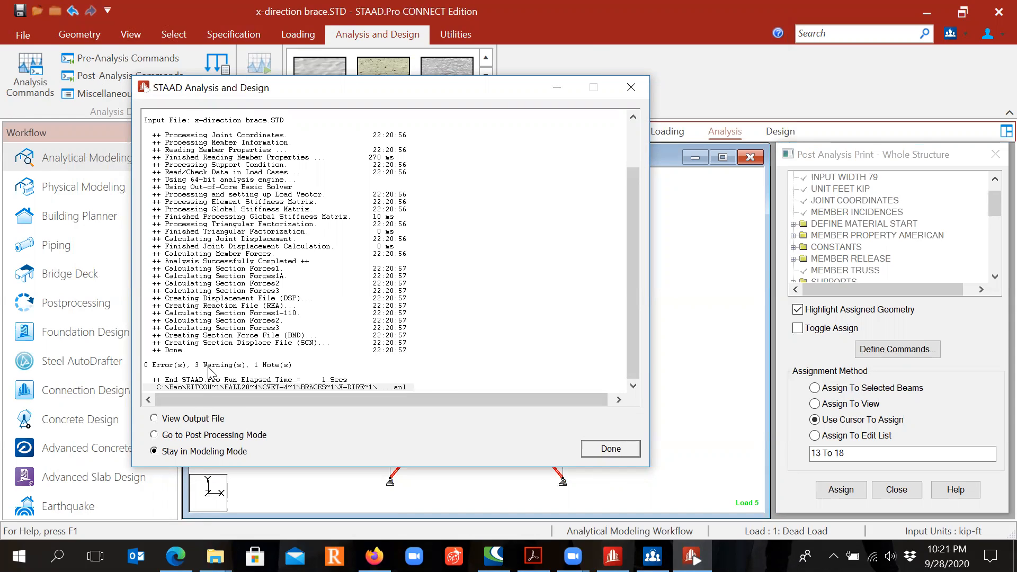
click(160, 421)
click(601, 450)
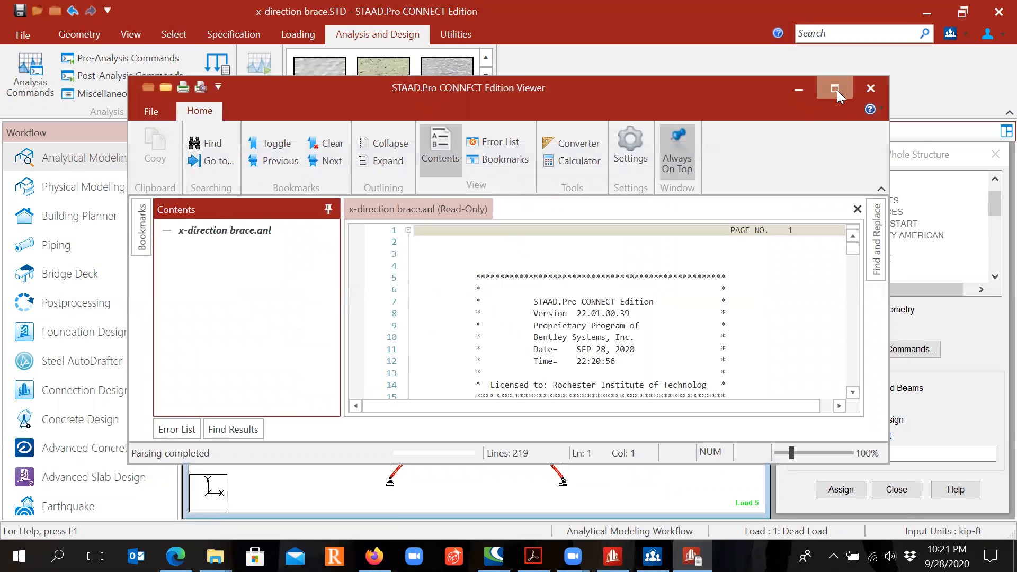
Enlarge the output viewer, hide the error list and go to the MAXFORCE ENVELOPE LIST results
click(835, 89)
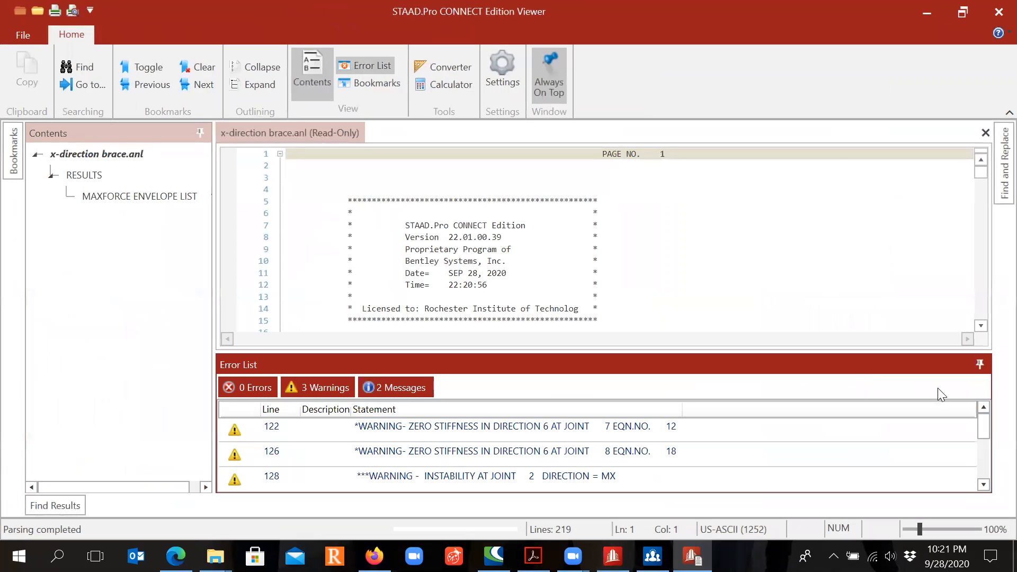
click(982, 366)
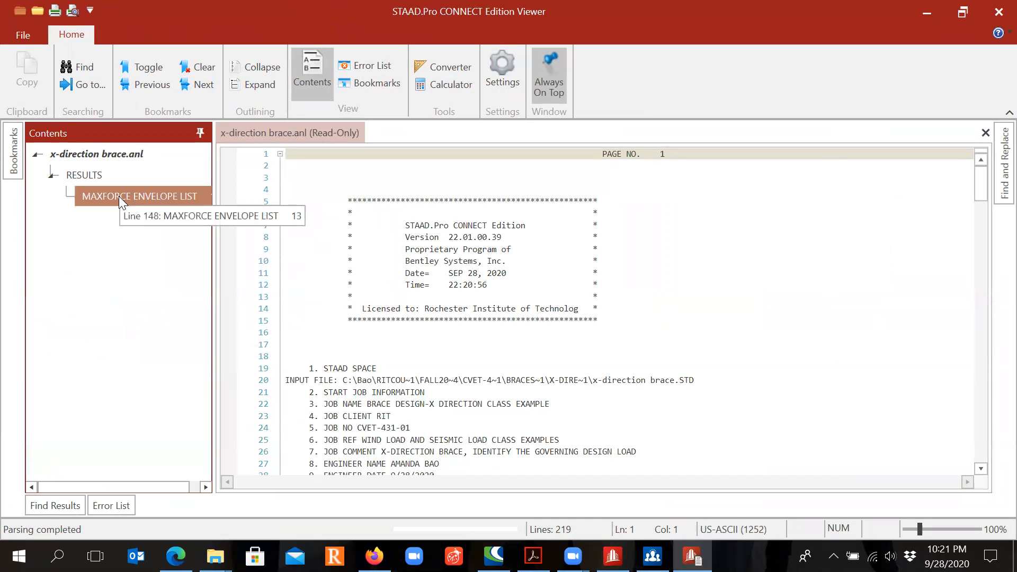
click(119, 196)
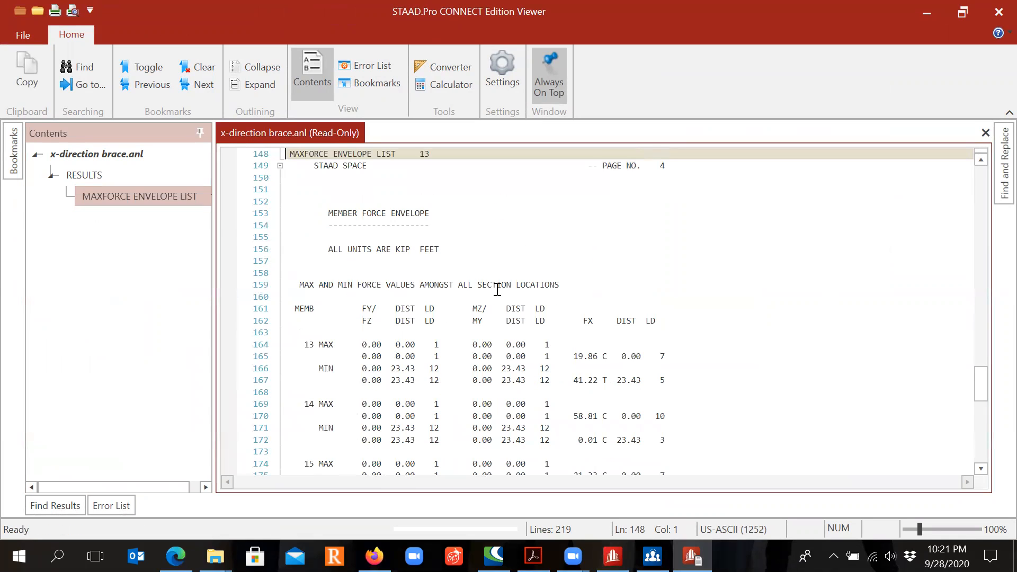
scroll(688, 322, down, 5)
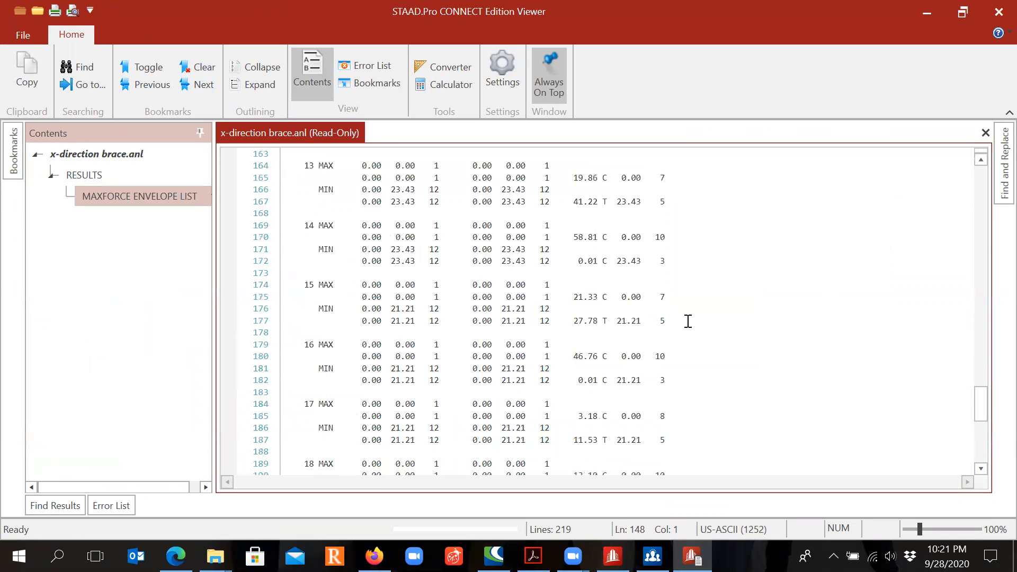
scroll(688, 322, up, 5)
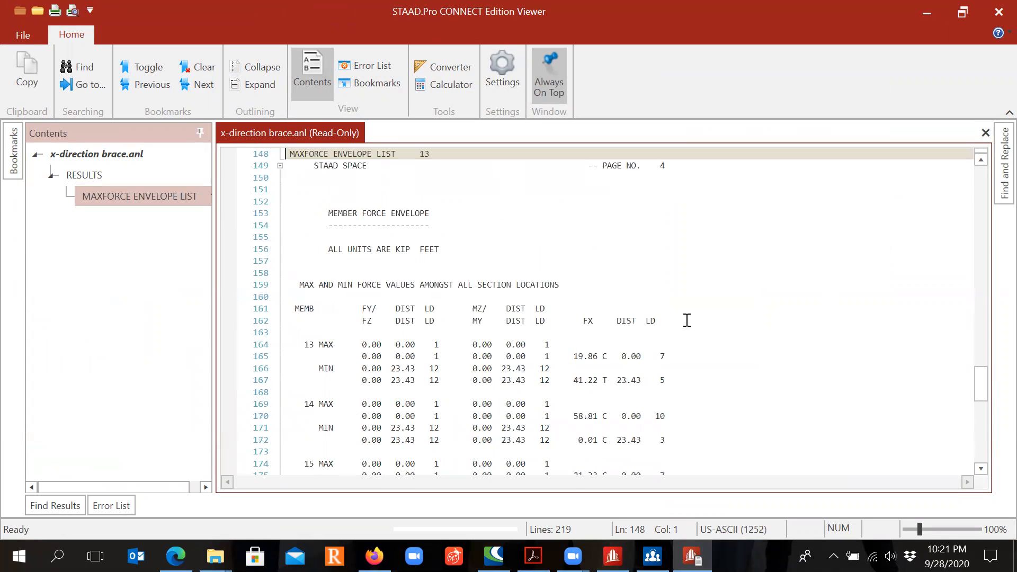
Examine the analysis warnings and the FX axial force column of the member force envelope for the braces
click(580, 321)
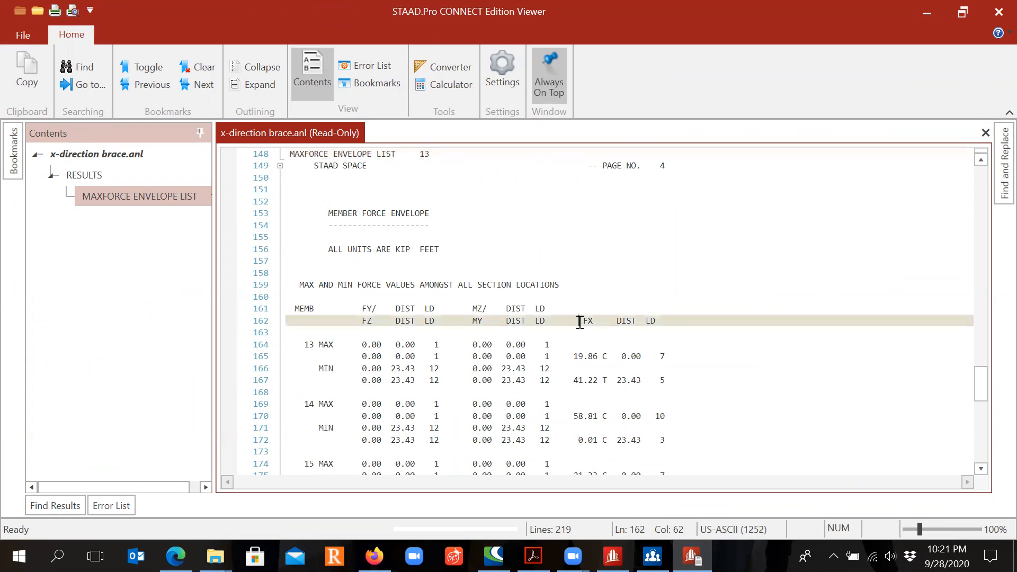
drag(593, 321, 580, 323)
scroll(604, 330, up, 5)
scroll(614, 330, up, 5)
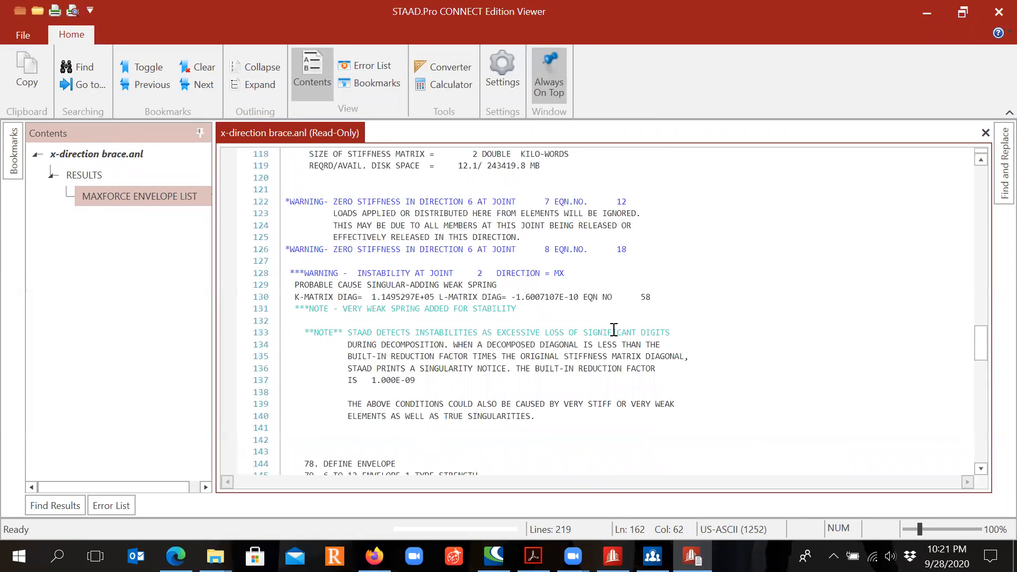
scroll(613, 330, down, 15)
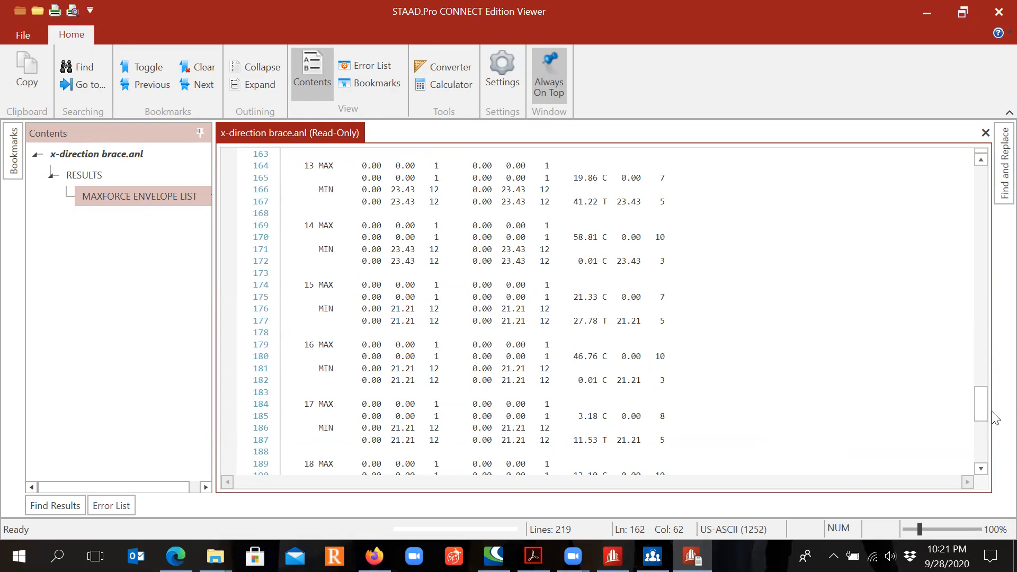
mouse_move(982, 406)
mouse_down()
mouse_move(982, 419)
mouse_move(982, 405)
mouse_up()
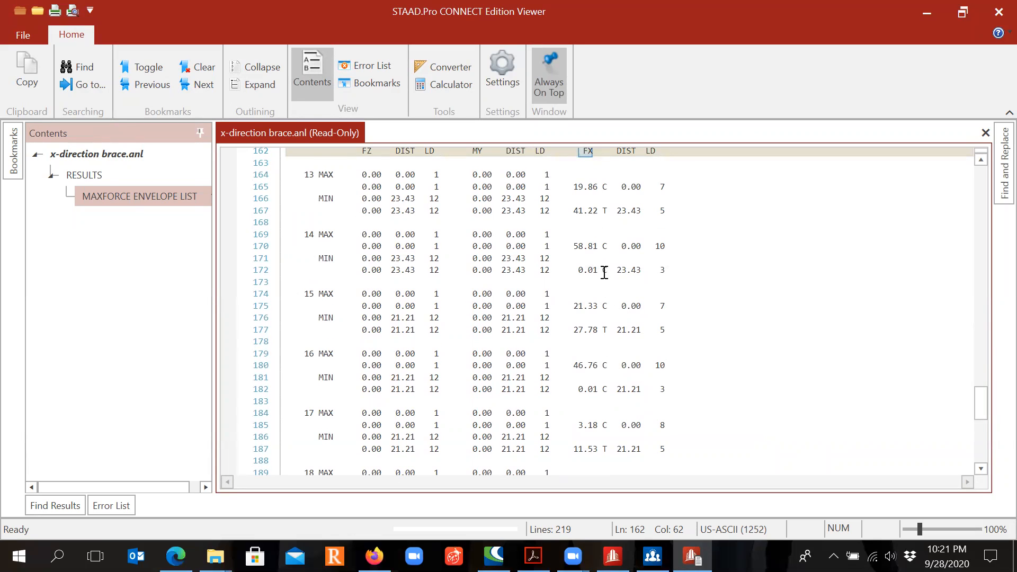
Highlight the maximum FX compression force of member 14 in the force envelope table
double_click(597, 247)
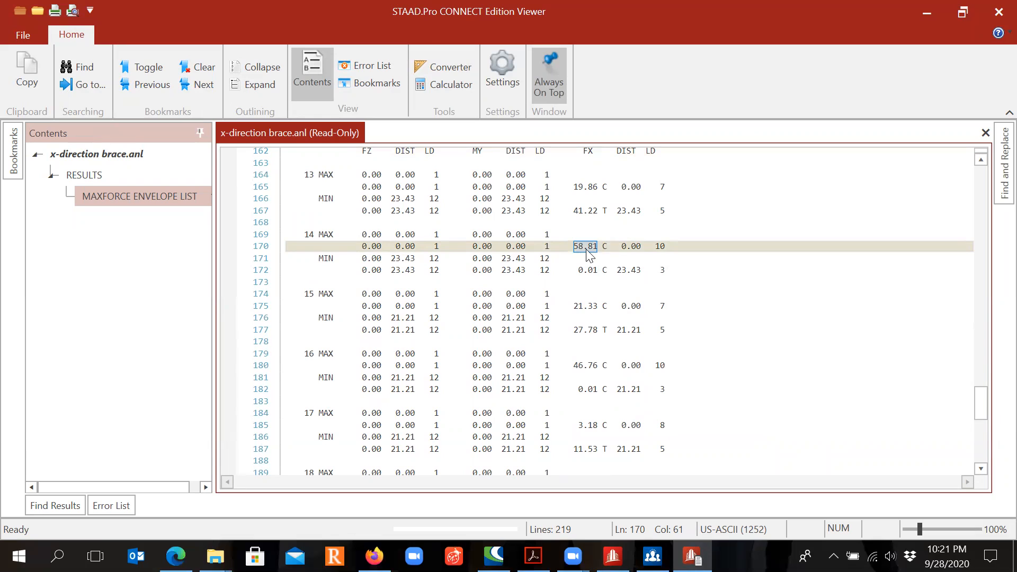
click(587, 249)
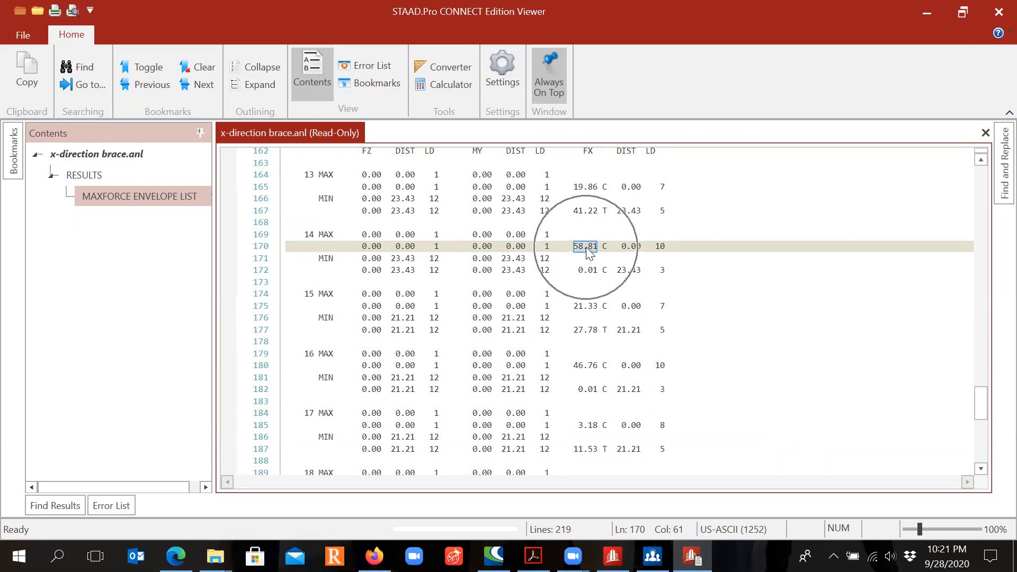
click(587, 248)
key(ctrl)
key(ctrl)
key(ctrl)
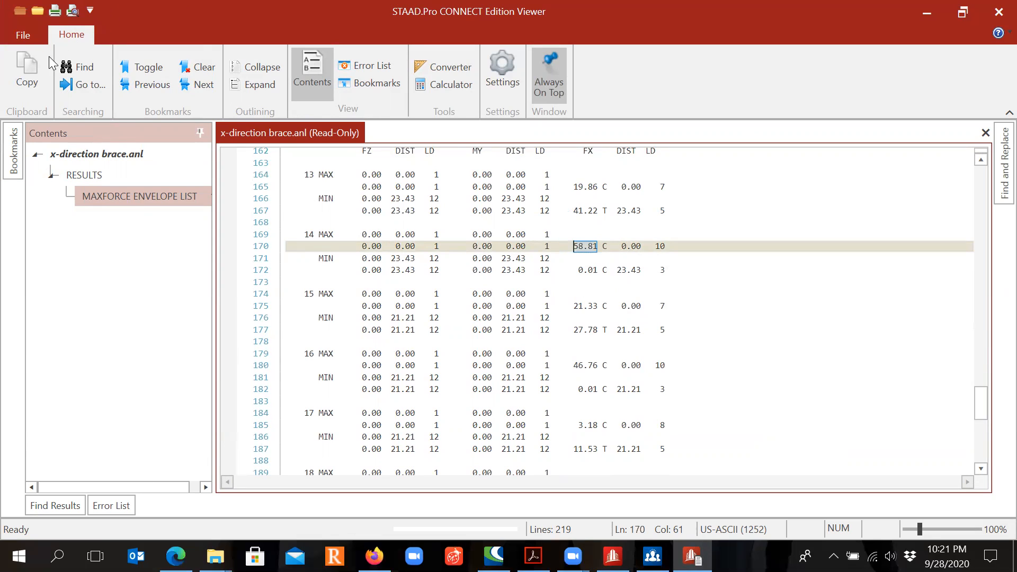
Print all pages of the analysis output with the Adobe PDF printer
click(20, 33)
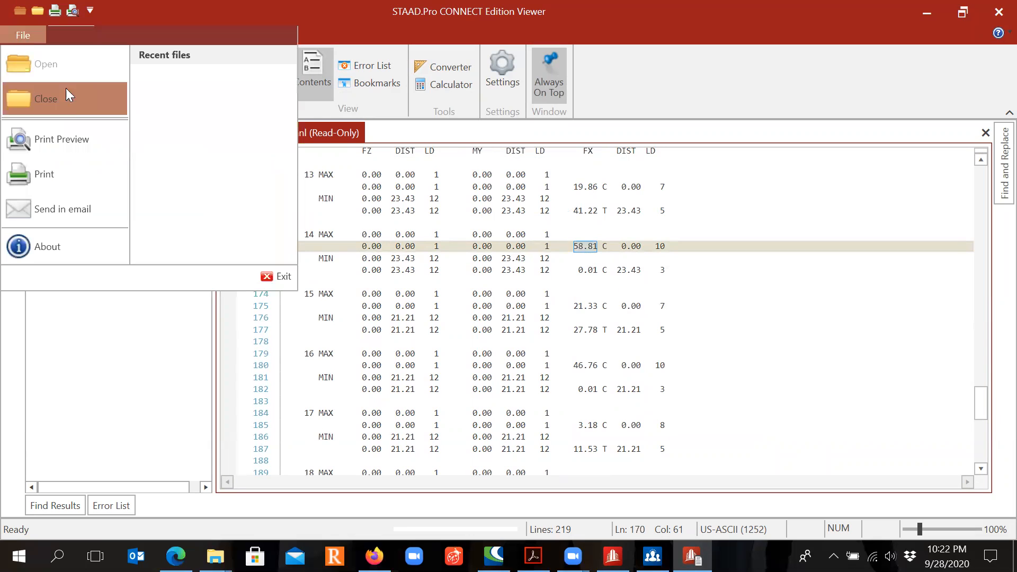
click(75, 178)
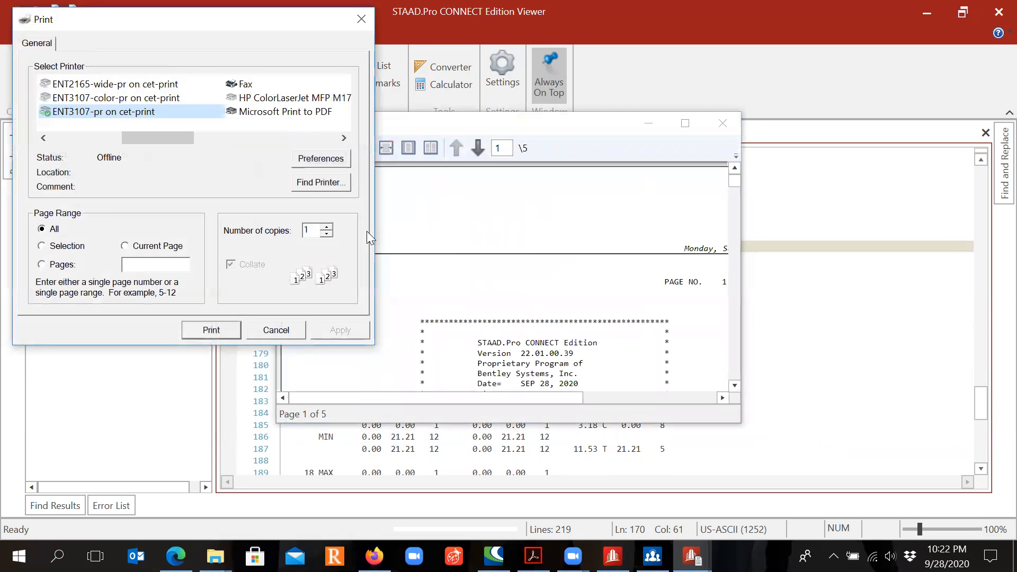
drag(144, 137, 73, 136)
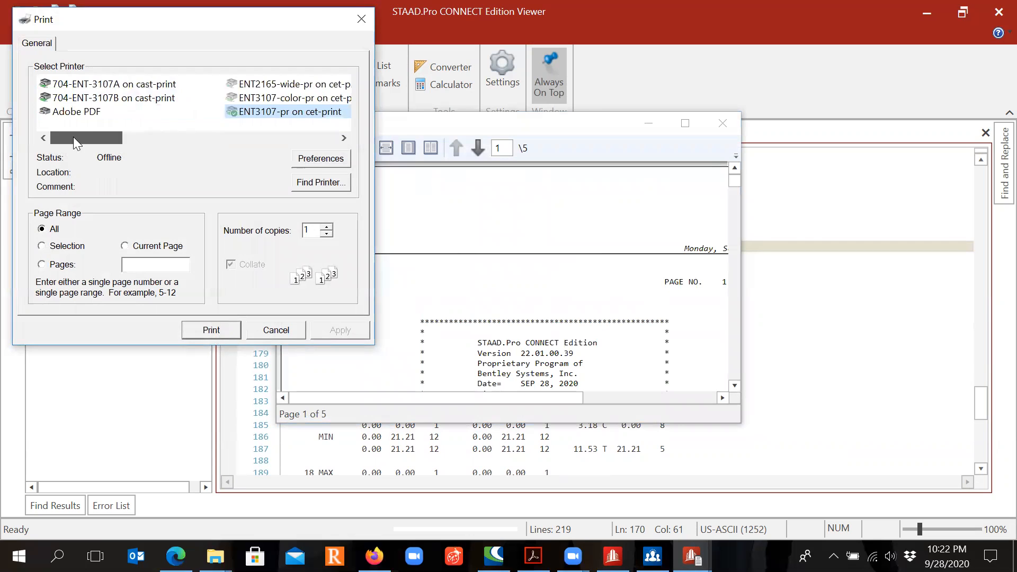
click(79, 112)
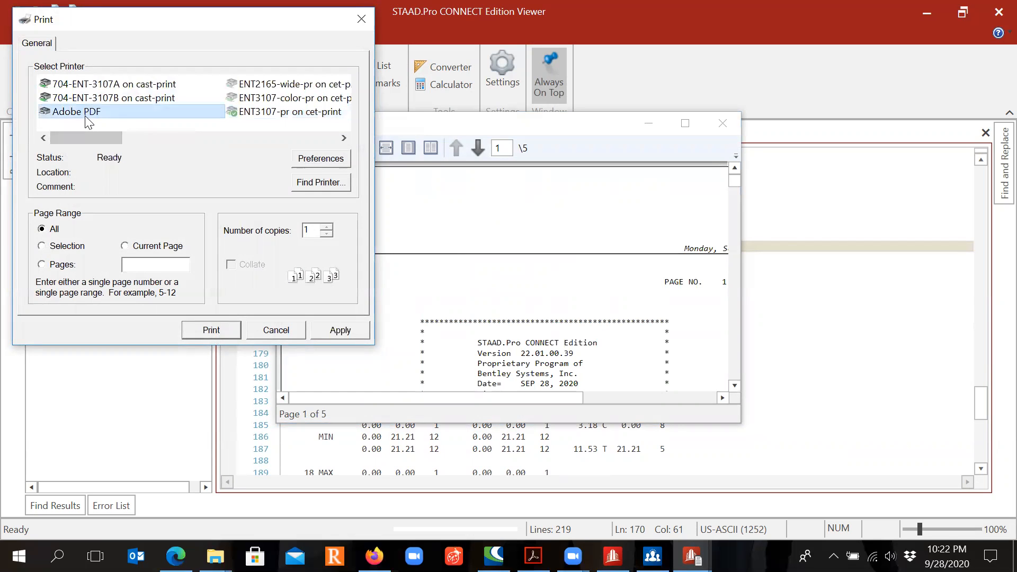
click(211, 330)
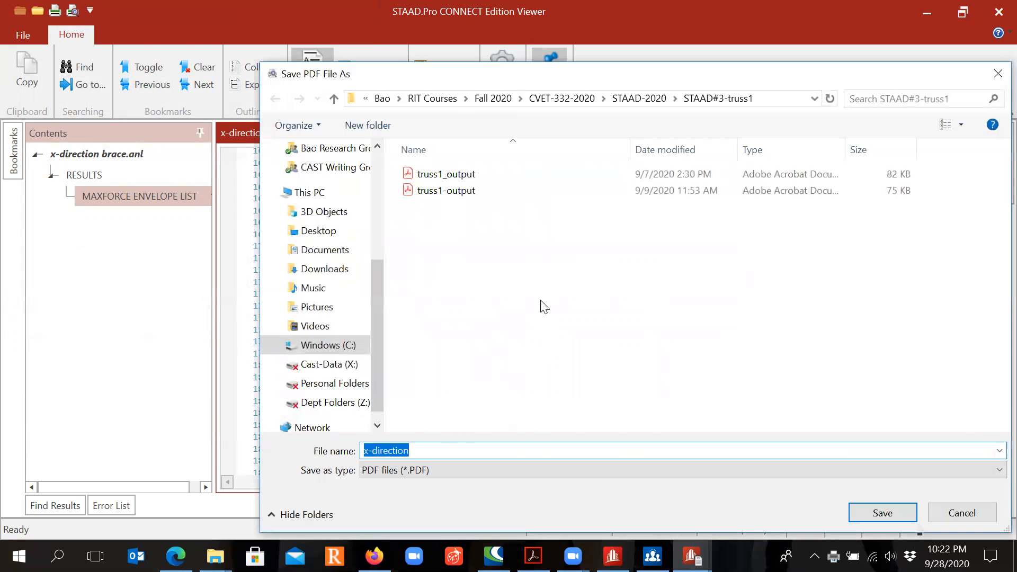
Save the PDF as x-direction-output in the Brace STAAD folder of CVET-431-2020 and close the print preview
click(493, 98)
double_click(446, 190)
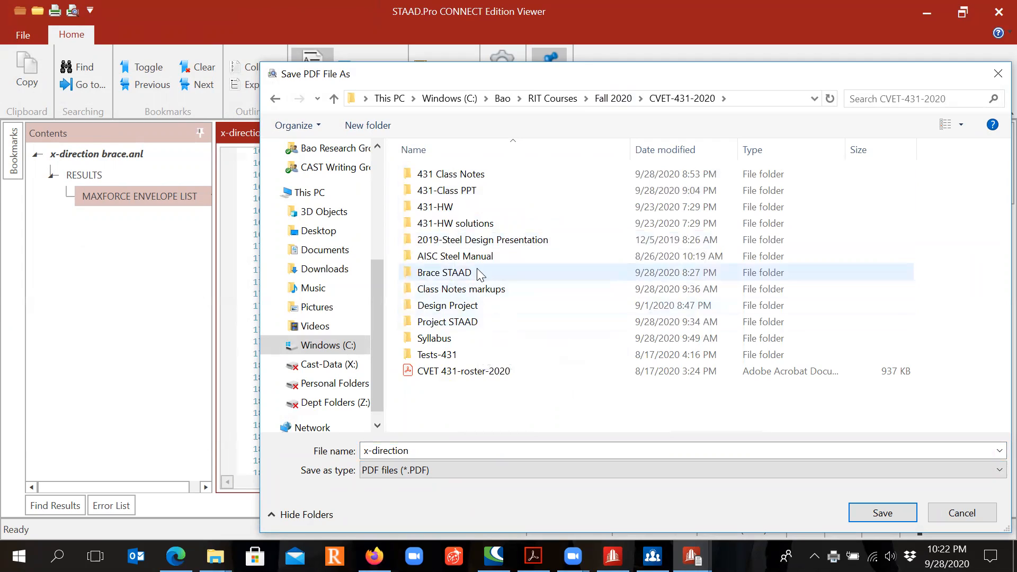
double_click(445, 273)
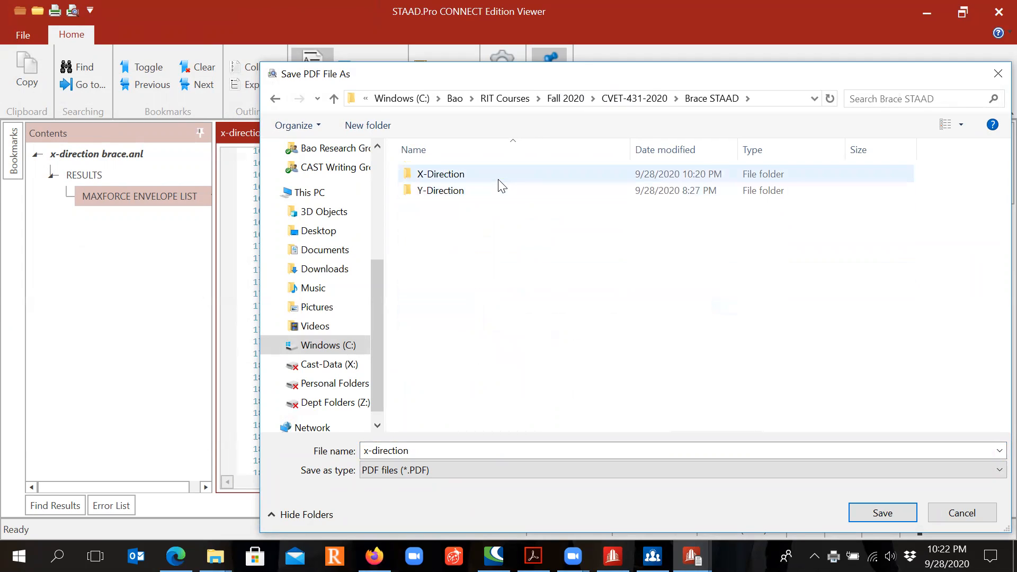
click(432, 450)
text(-output)
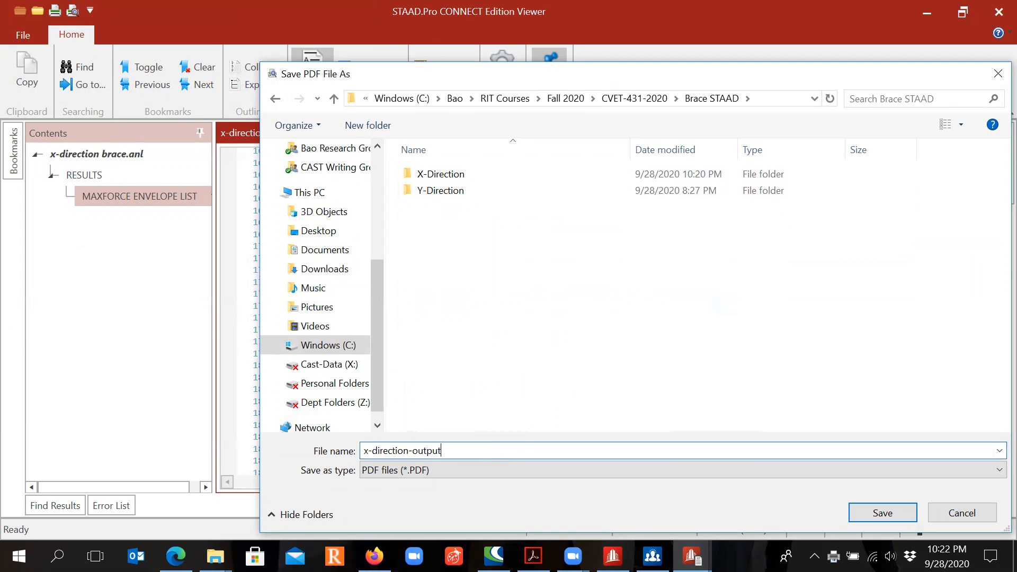
key(Return)
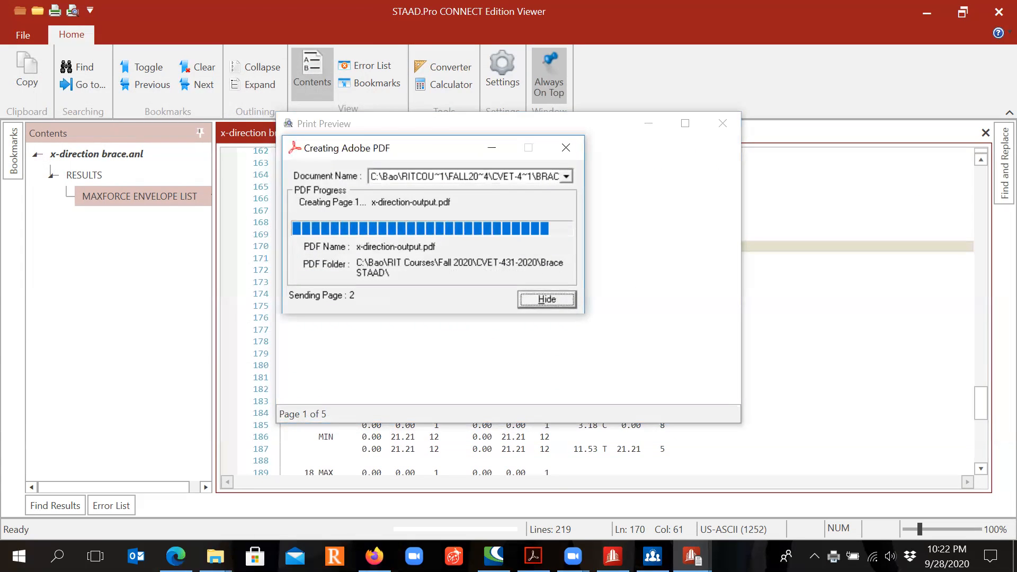
click(588, 306)
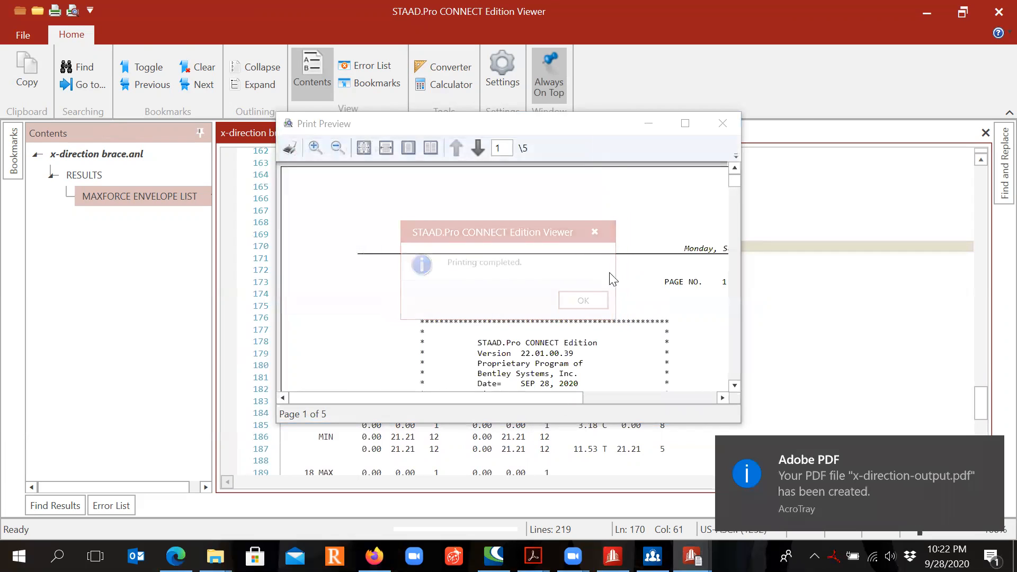
click(731, 125)
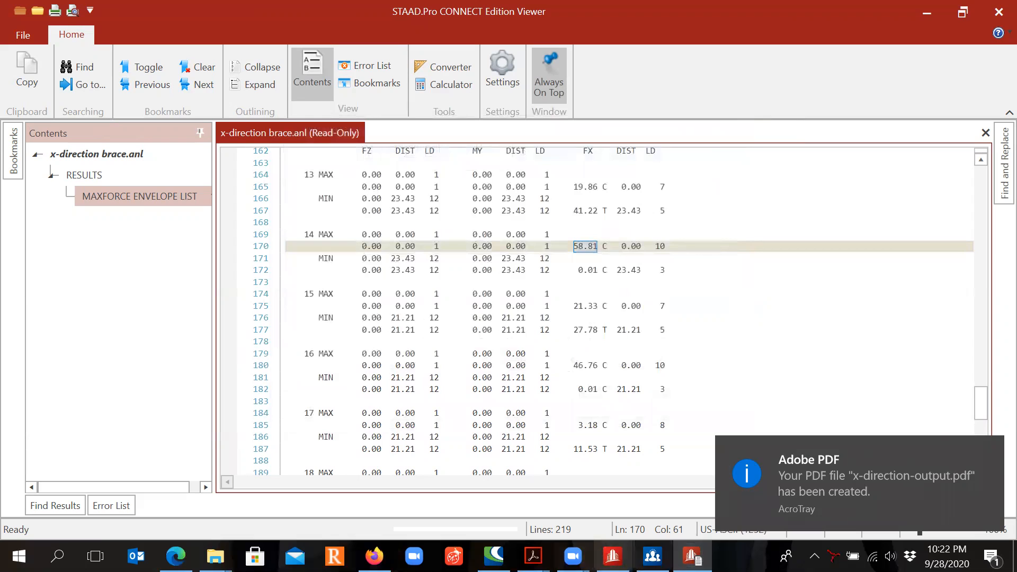
Minimize the output viewer and look through x-direction-output.pdf in Adobe Acrobat
mouse_move(533, 556)
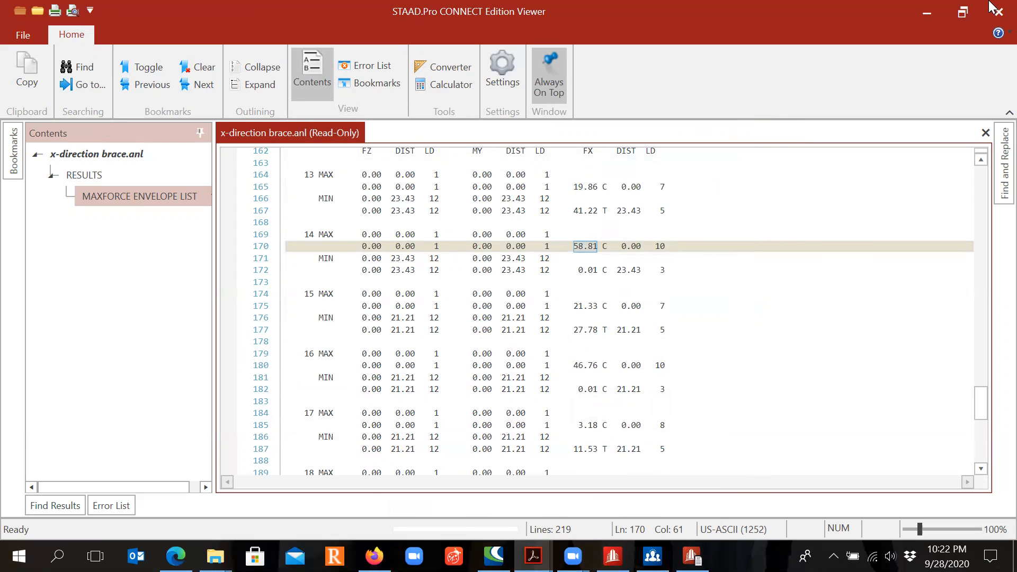
click(926, 13)
scroll(572, 368, down, 10)
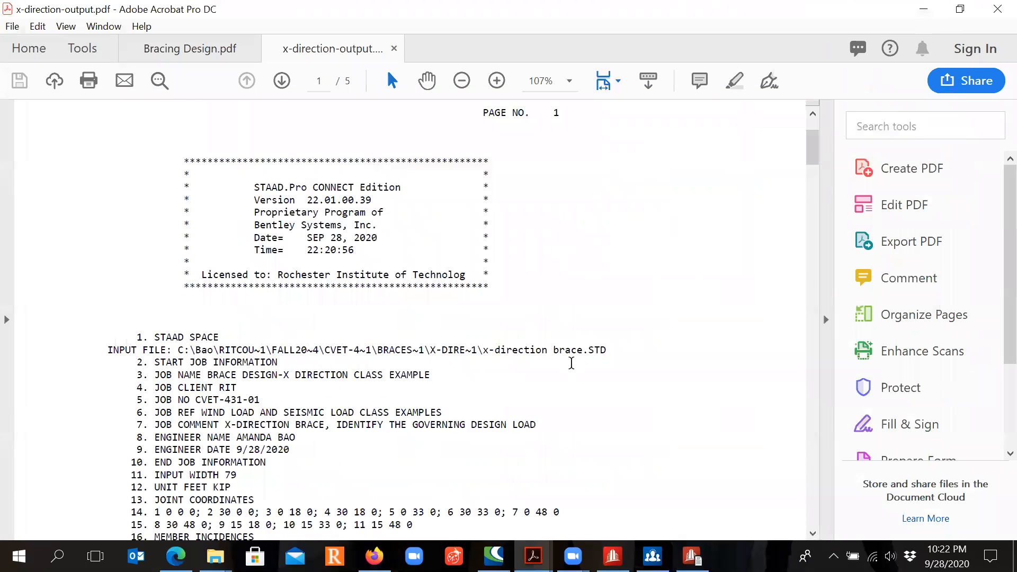
Find the member force envelope in the x-direction output and highlight member 14's maximum axial force, 58.81 C
scroll(572, 368, down, 15)
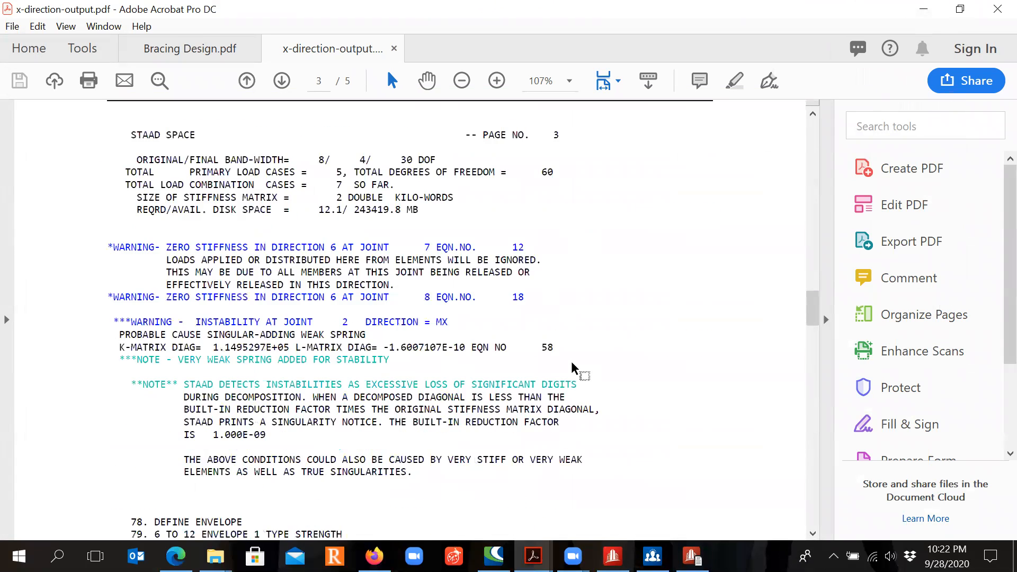
scroll(572, 368, down, 15)
scroll(572, 366, up, 3)
scroll(572, 366, down, 3)
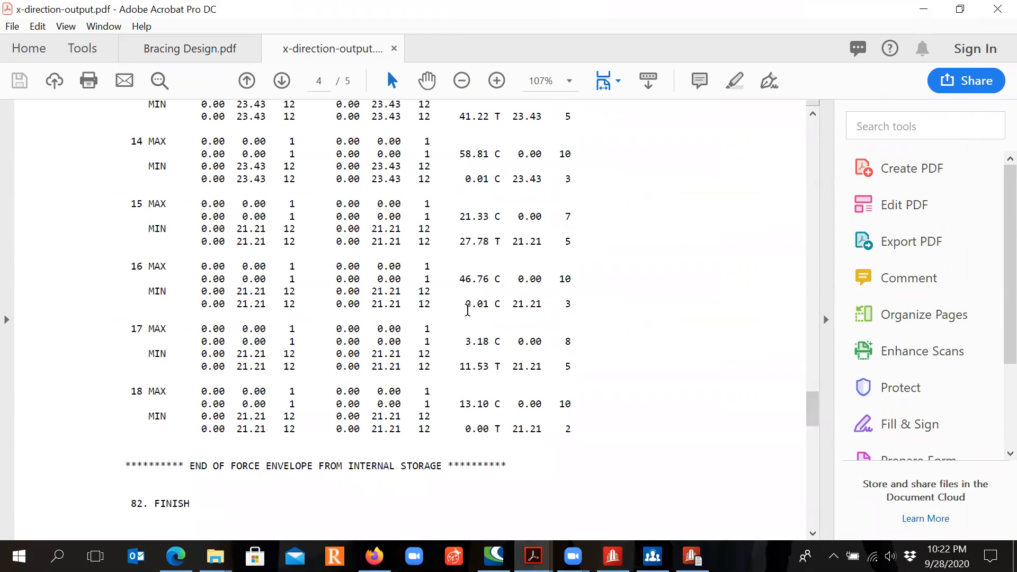
drag(507, 152, 459, 154)
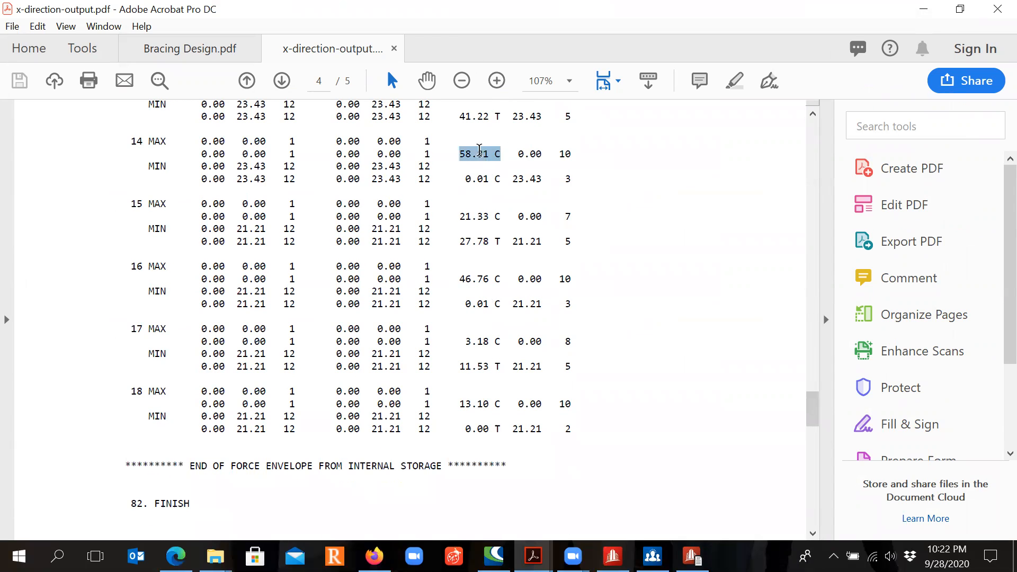
click(484, 125)
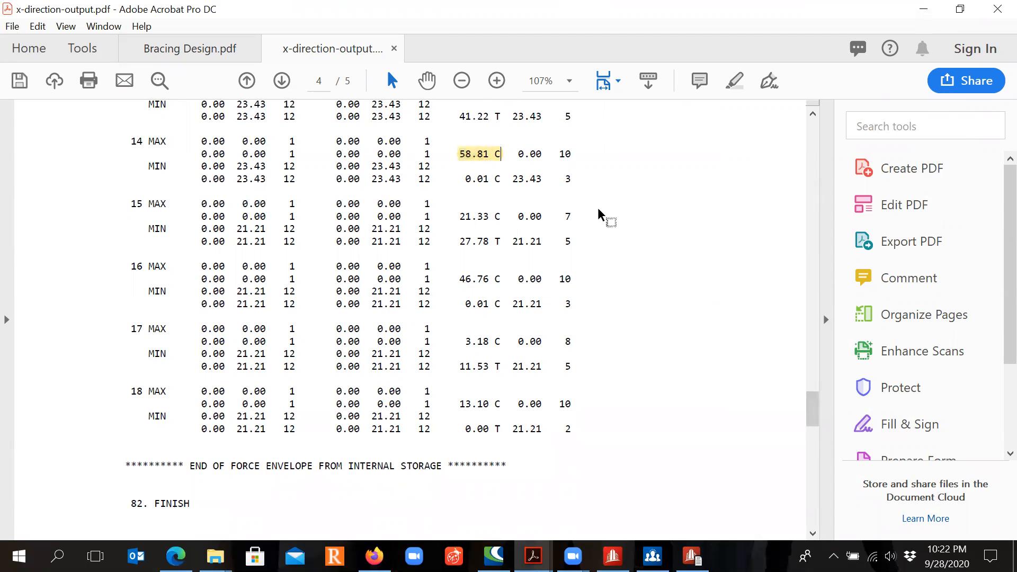
Highlight the member number 14 in the force envelope table
scroll(602, 234, down, 5)
scroll(598, 234, up, 7)
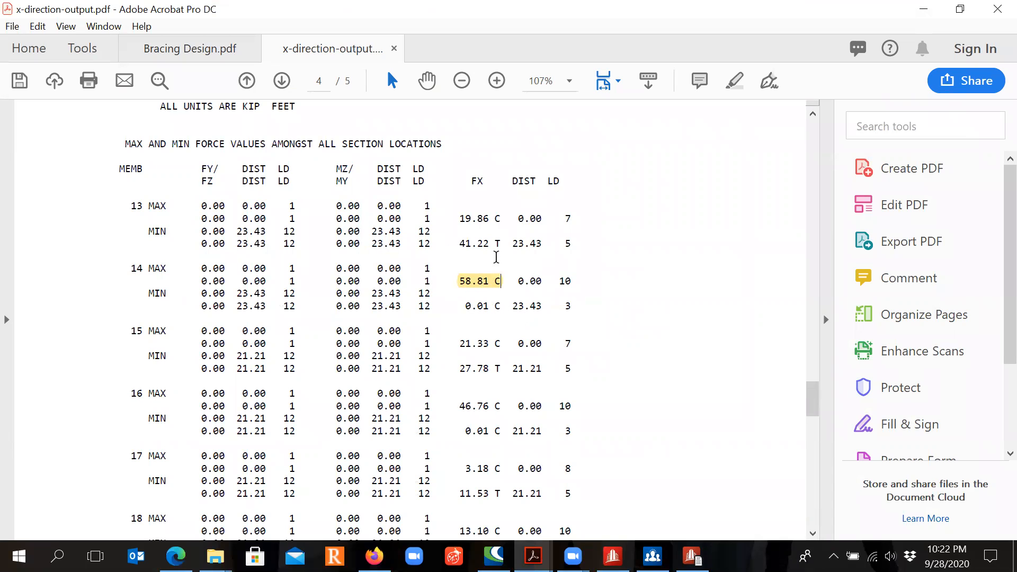
scroll(495, 292, down, 3)
scroll(495, 291, up, 3)
double_click(139, 268)
click(147, 241)
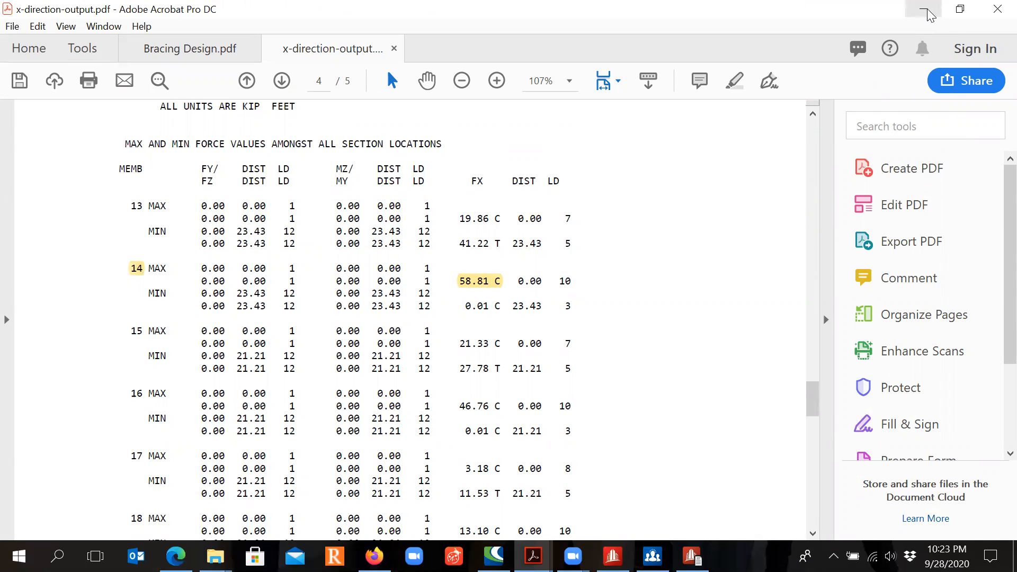
Switch to the STAAD.Pro x-direction brace model and select member 14 to locate it in the frame
click(613, 556)
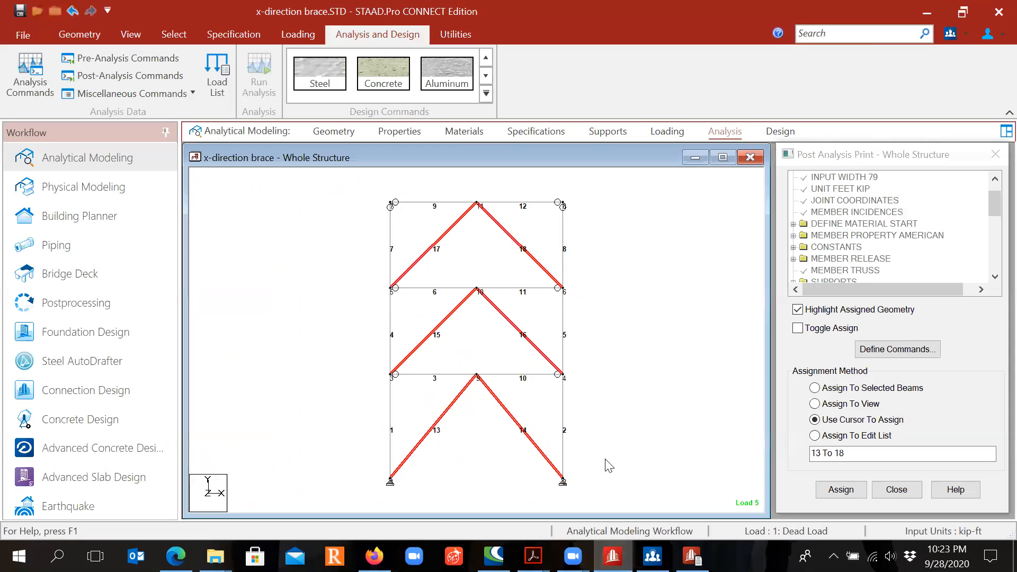
click(505, 448)
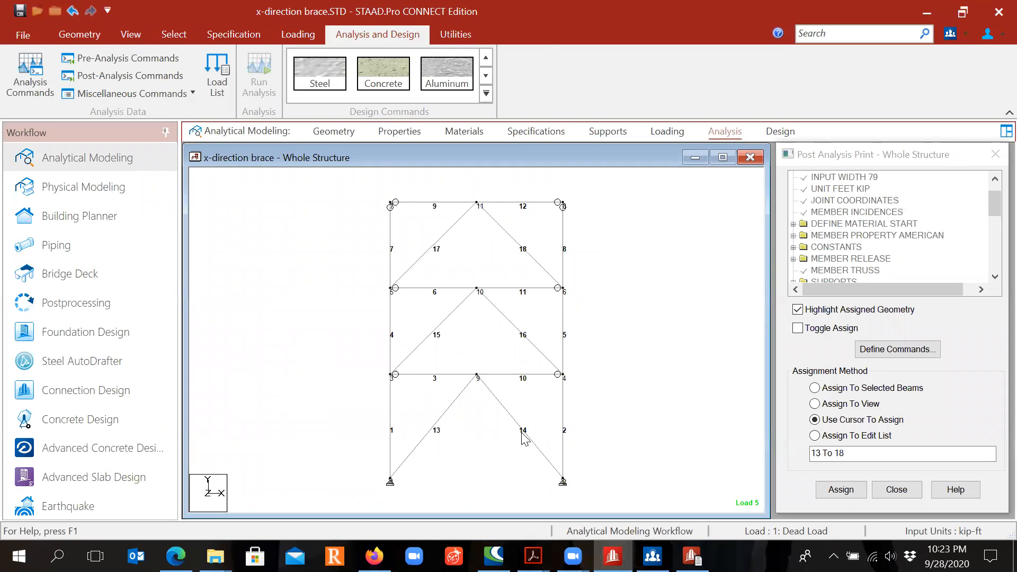
click(525, 439)
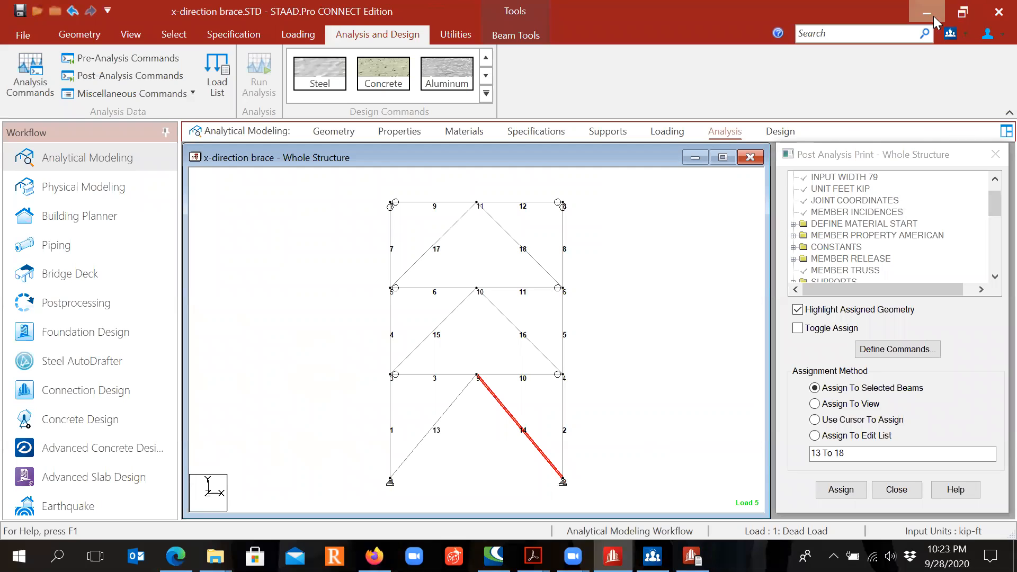
Switch to Bracing Design.pdf and review the frame section sizes, dimensions and load diagrams on the pages from 11 onward
mouse_move(533, 556)
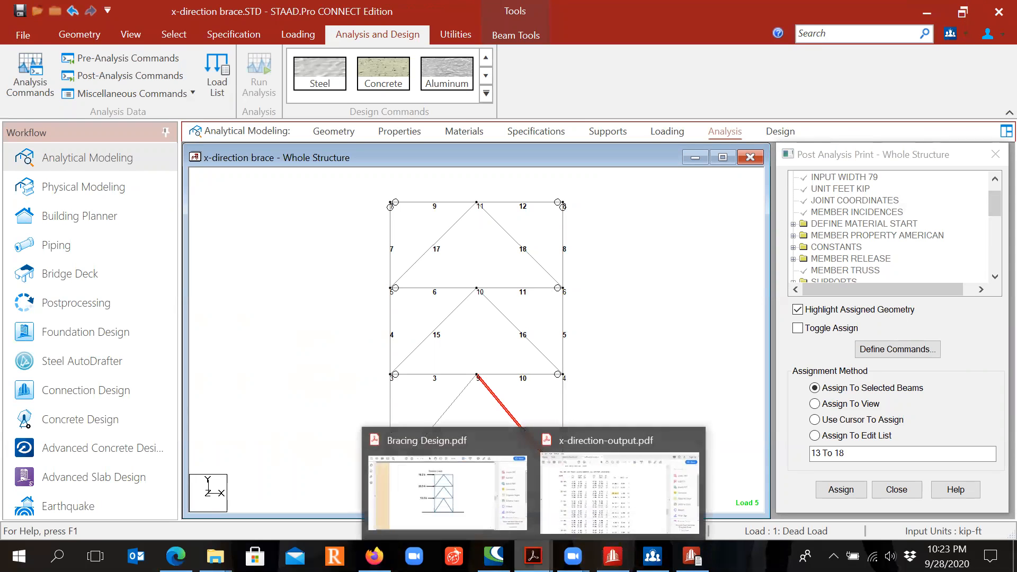
click(478, 479)
scroll(507, 434, down, 1)
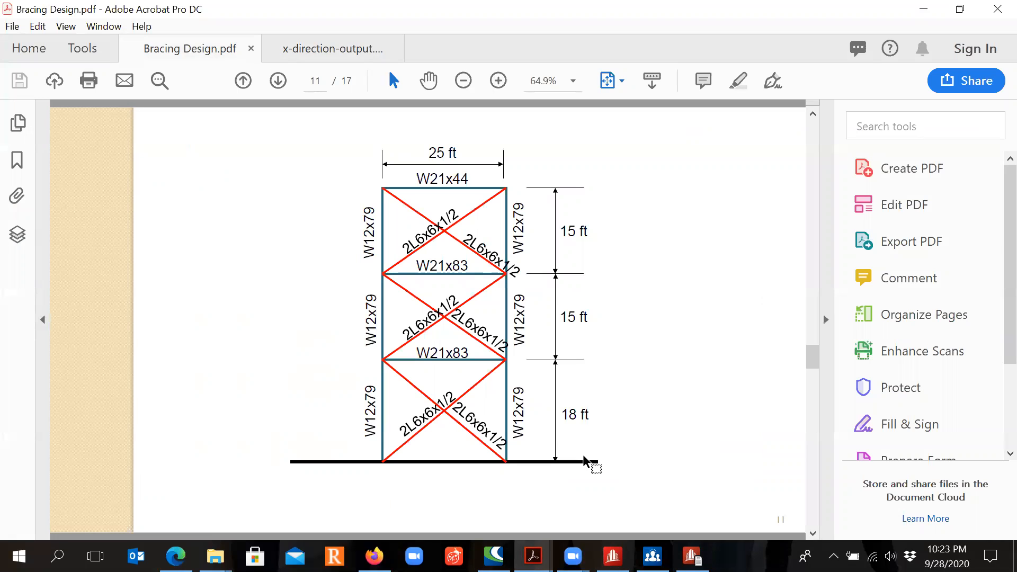
scroll(586, 463, down, 1)
scroll(585, 463, up, 1)
scroll(475, 298, down, 1)
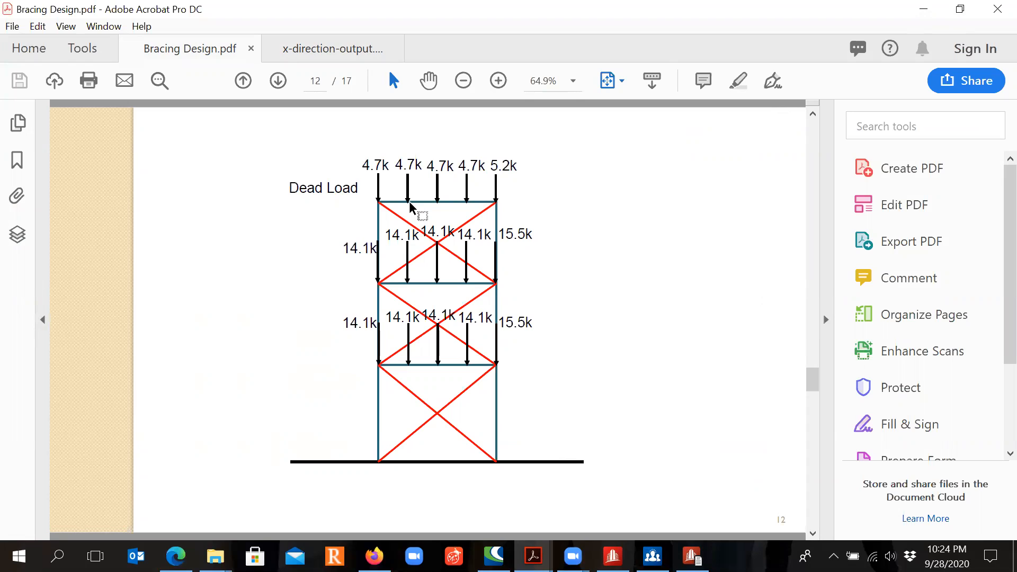
scroll(410, 229, down, 2)
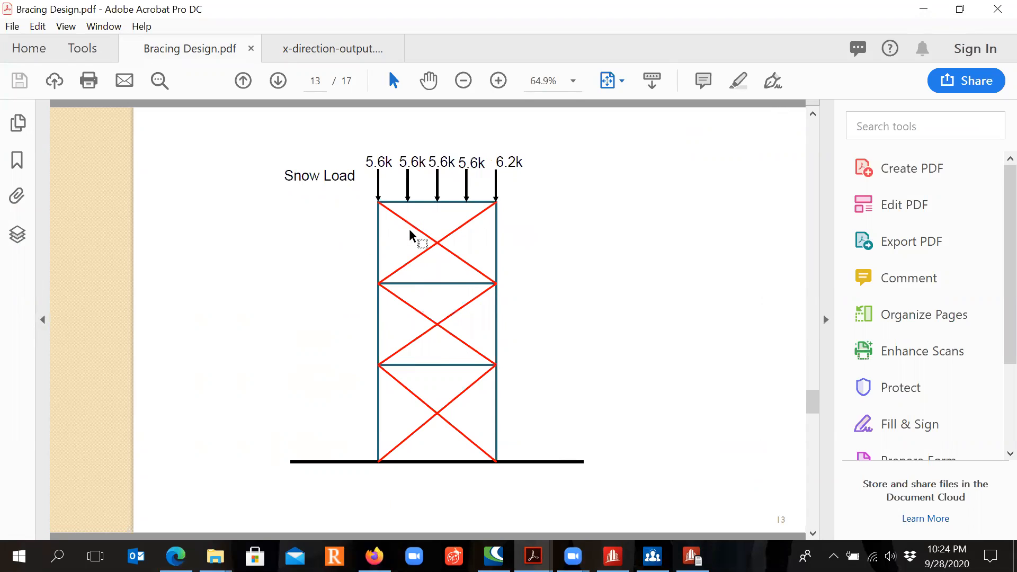
scroll(410, 231, down, 2)
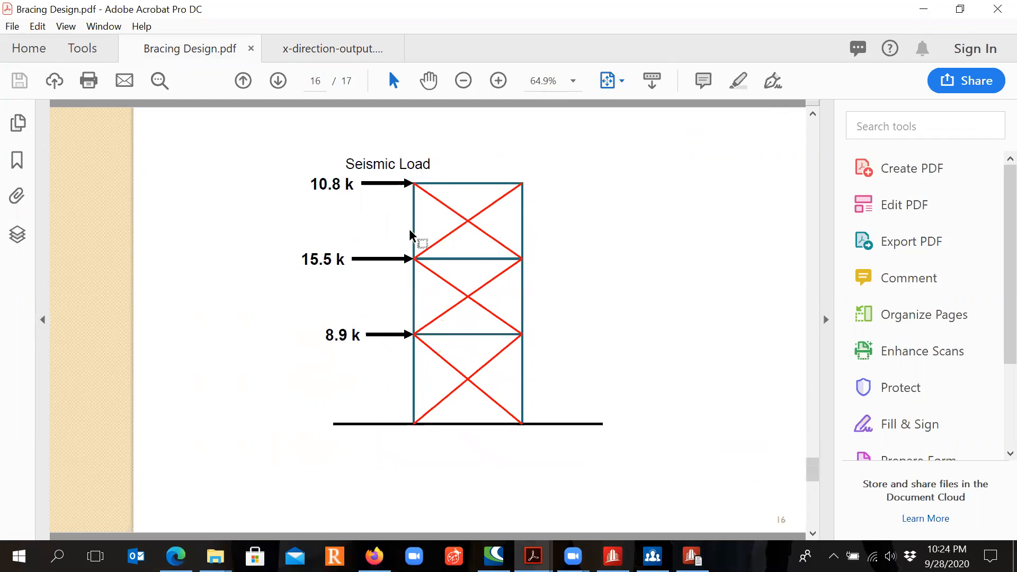
scroll(411, 232, down, 1)
scroll(413, 233, up, 1)
scroll(413, 235, up, 2)
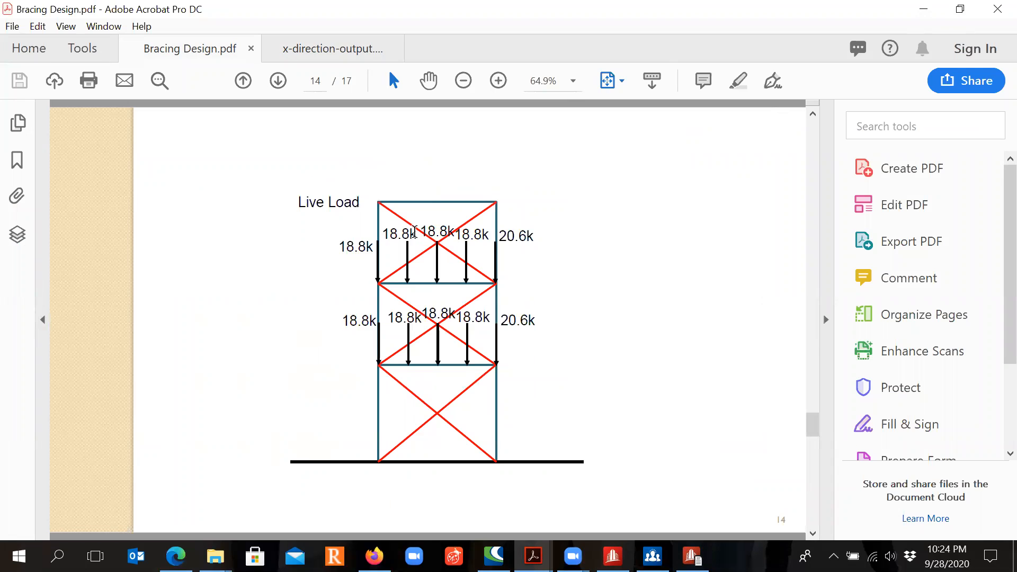
scroll(415, 235, up, 3)
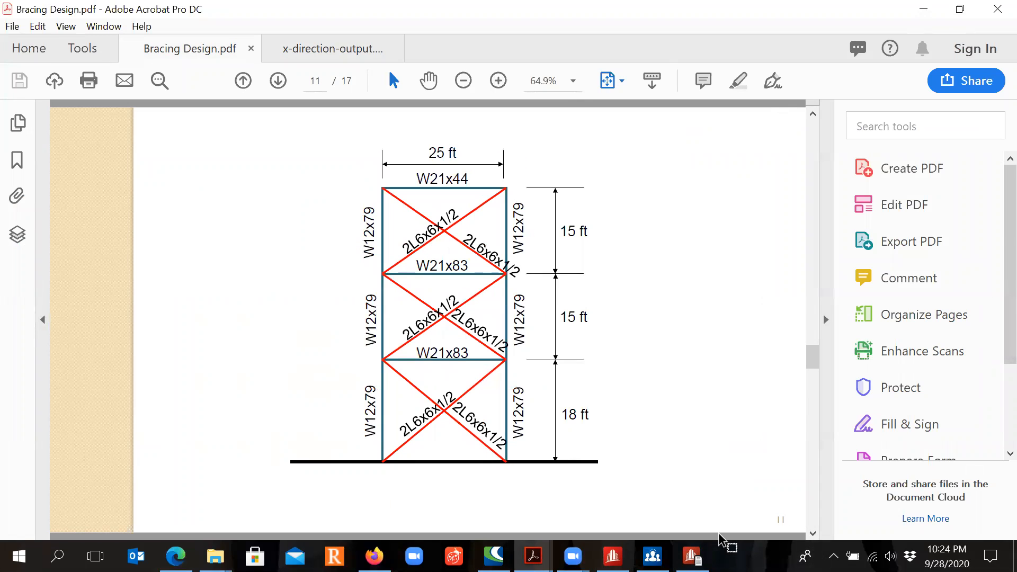
Close the STAAD output viewer and the x-direction brace model in STAAD.Pro
click(693, 556)
click(996, 8)
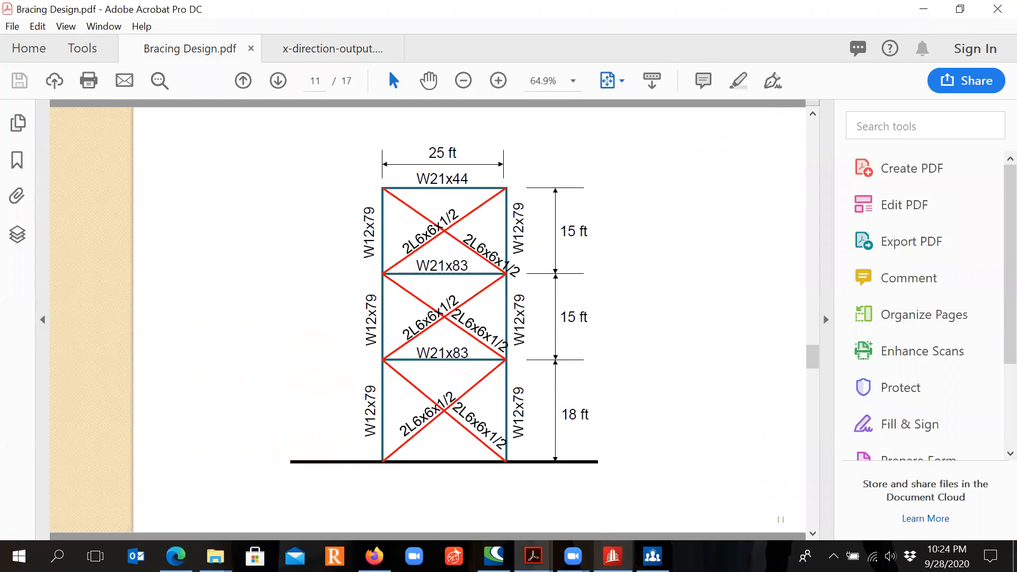
click(613, 556)
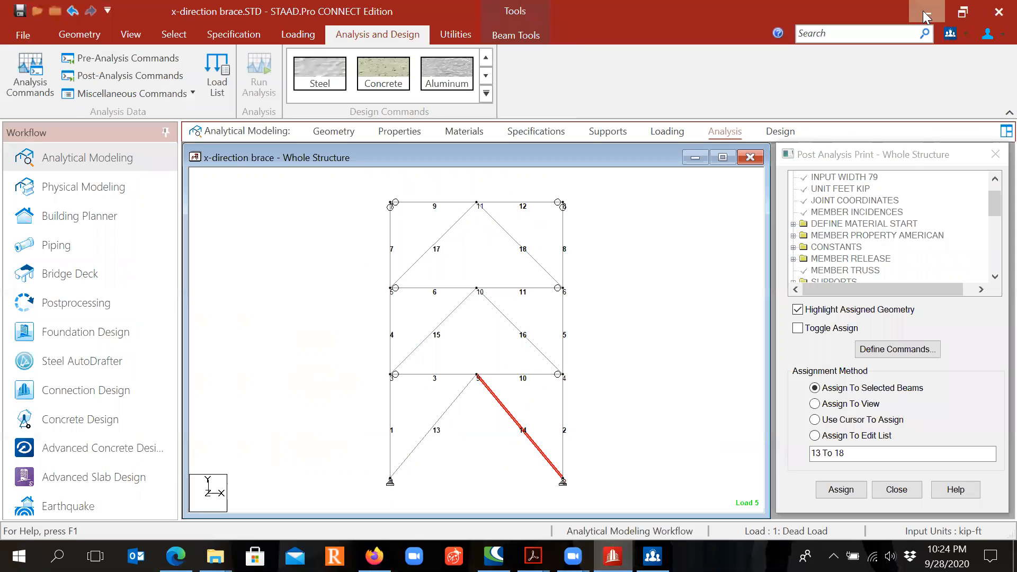
click(999, 12)
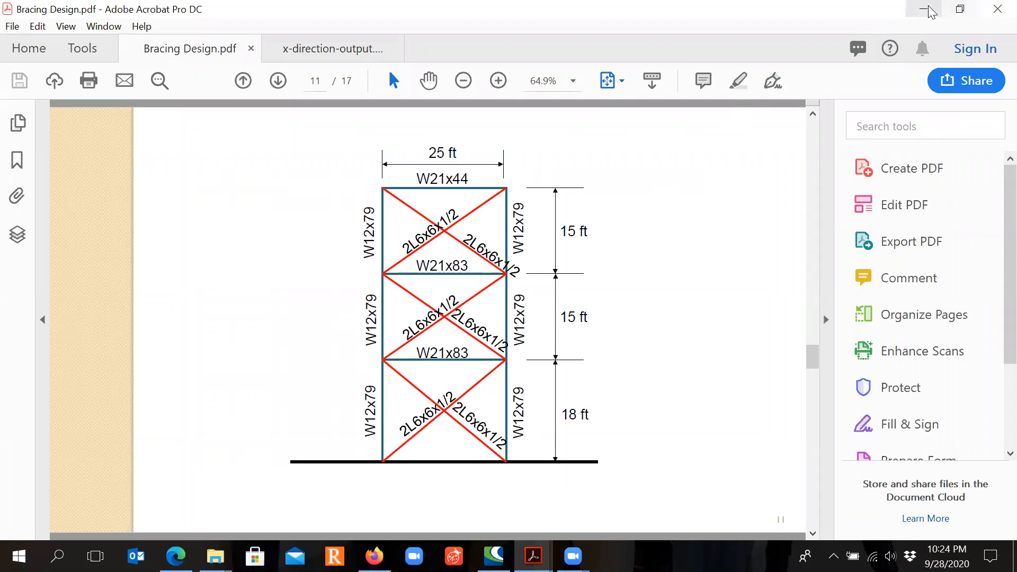
Launch STAAD.Pro CONNECT Edition again with the listed licenses, then check the base unit in the application configuration and accept it
click(928, 10)
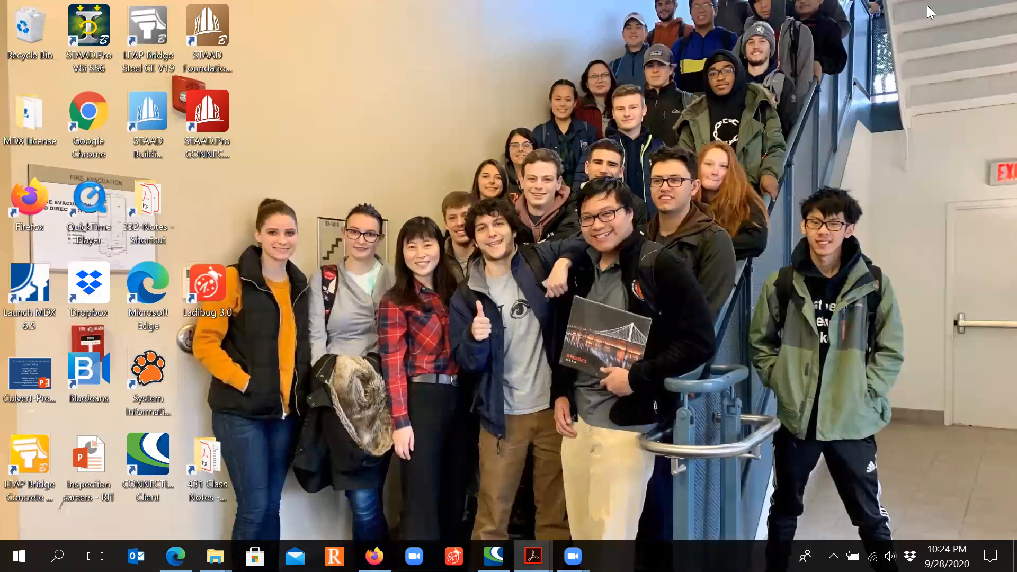
double_click(203, 118)
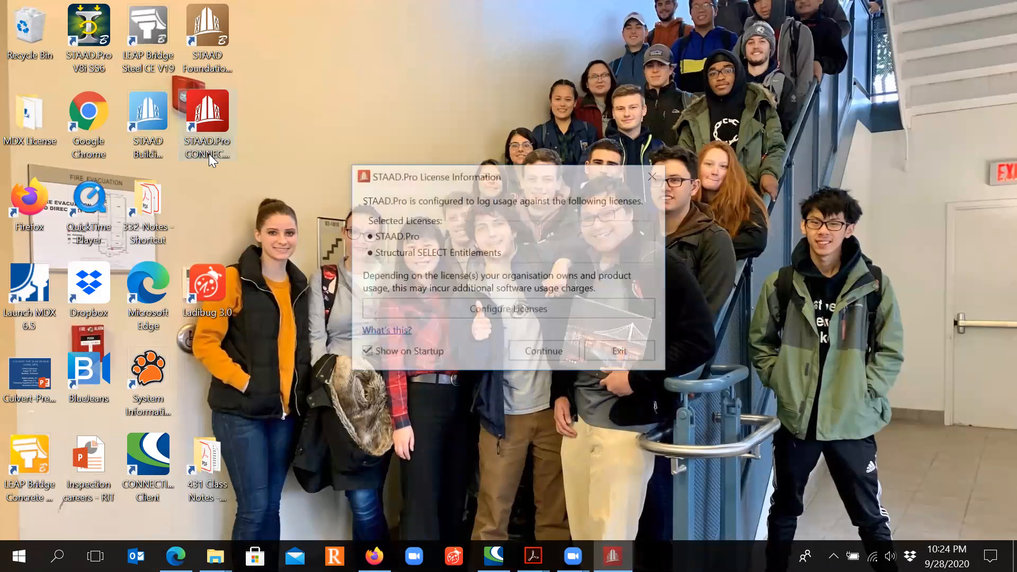
click(541, 352)
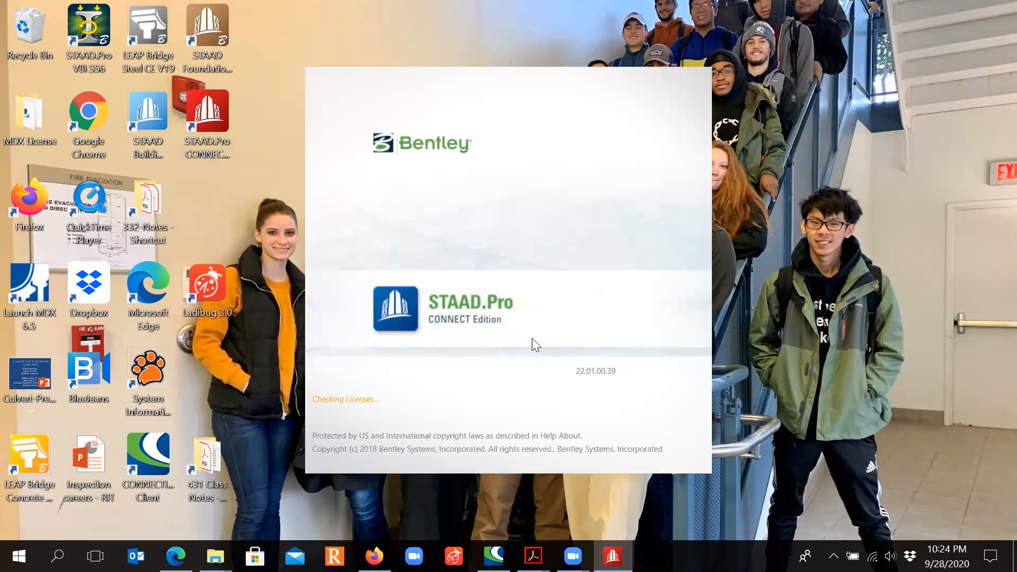
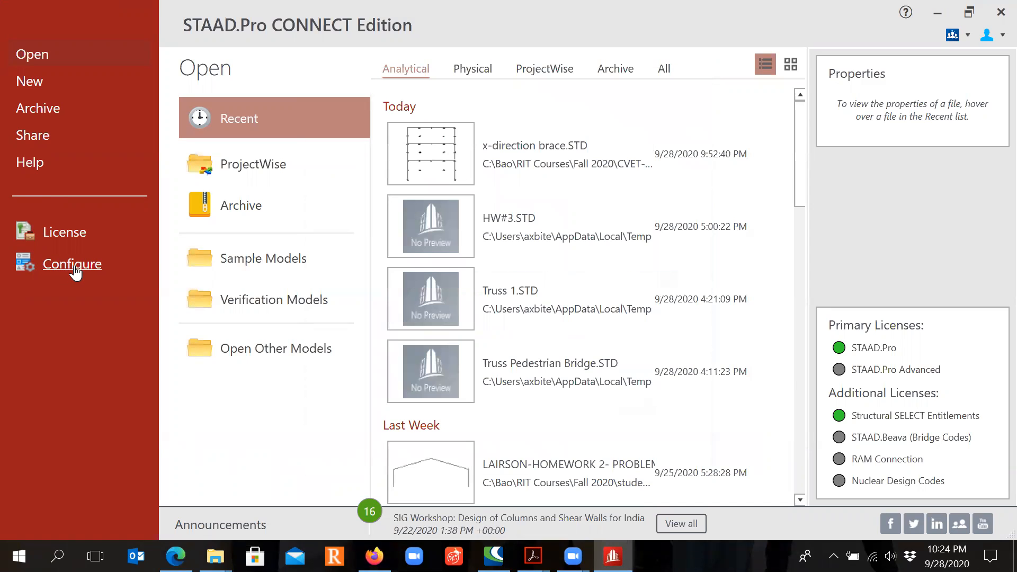
click(76, 270)
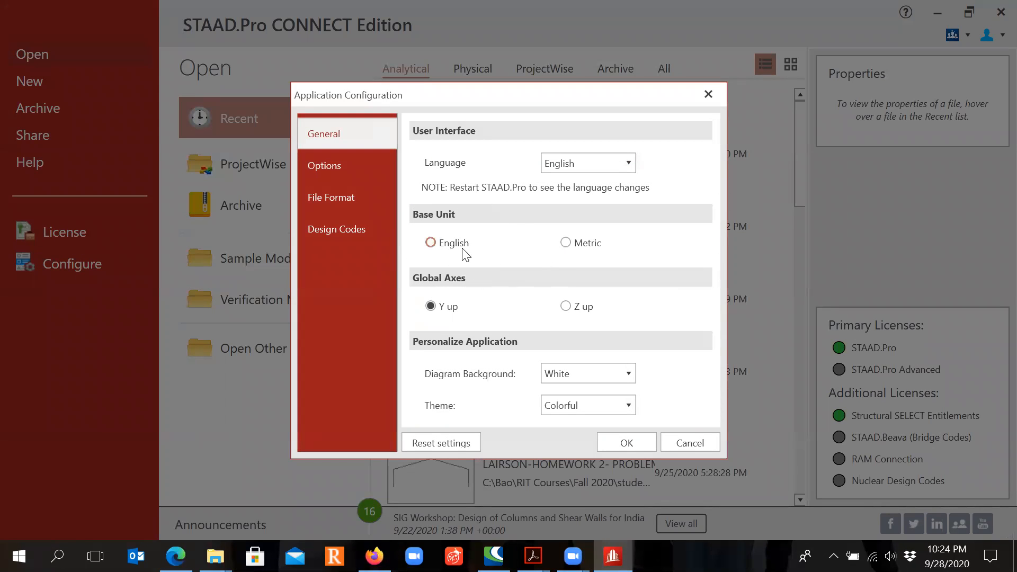
click(620, 442)
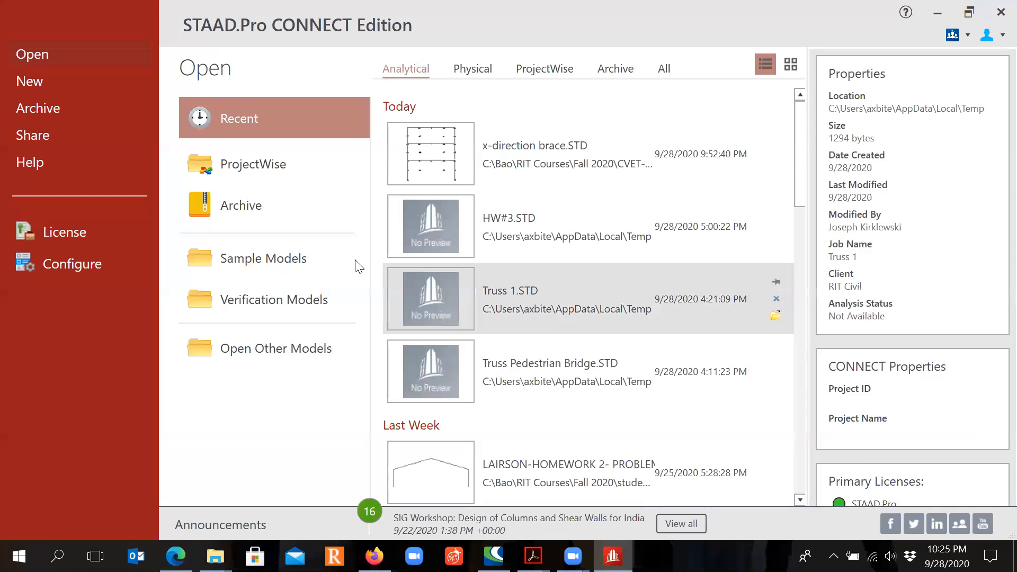
Start a new analytical model and name its file "Y direction brace"
click(110, 78)
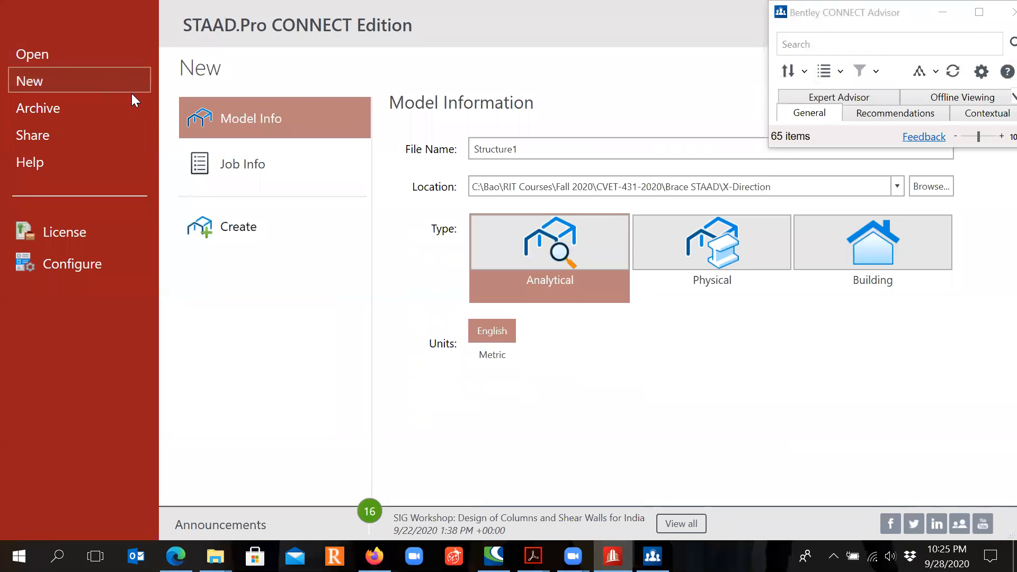
click(938, 11)
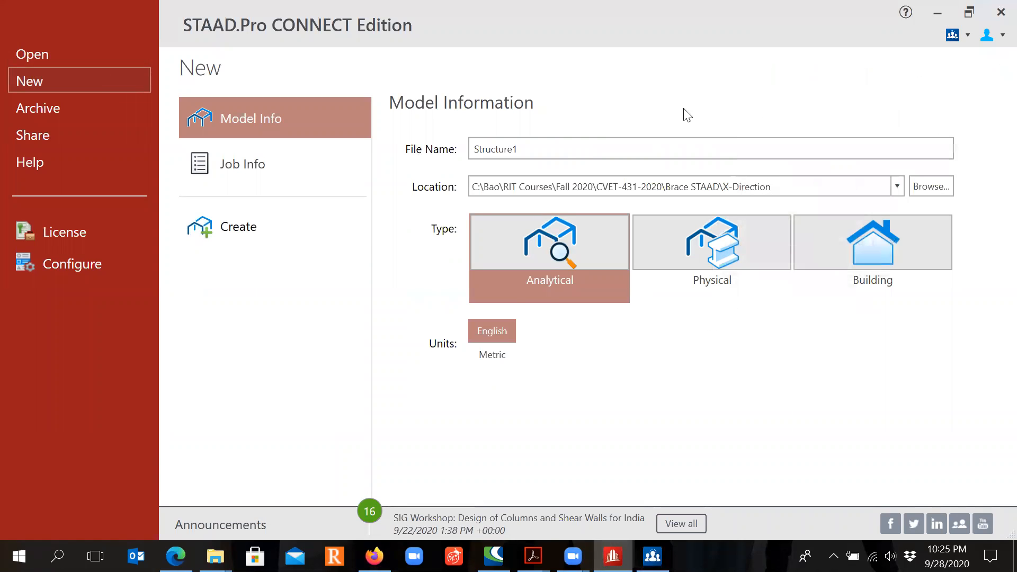
drag(559, 148, 453, 157)
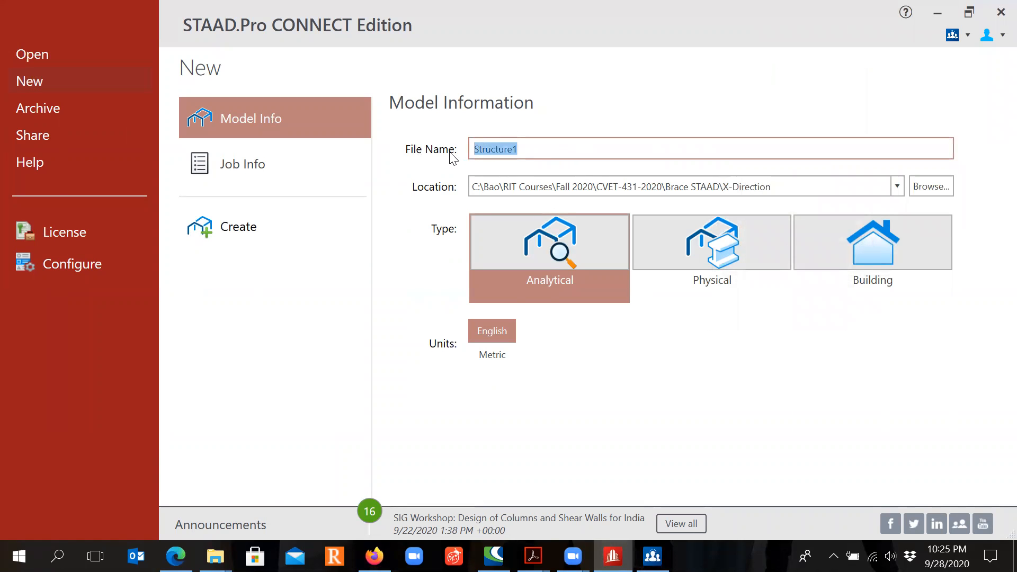
text(y)
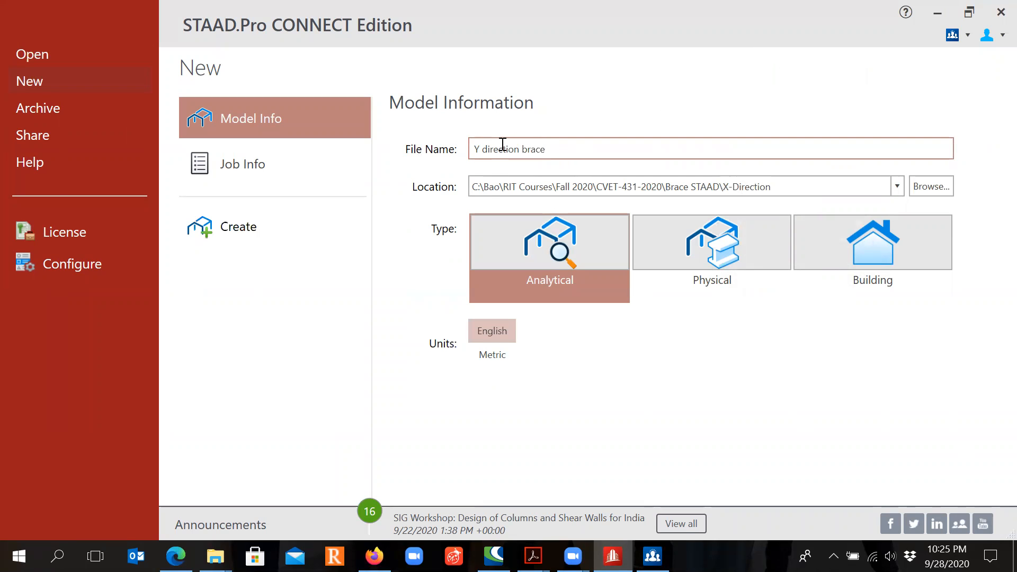
Set the new model's location to the Y-Direction folder inside Brace STAAD
click(921, 187)
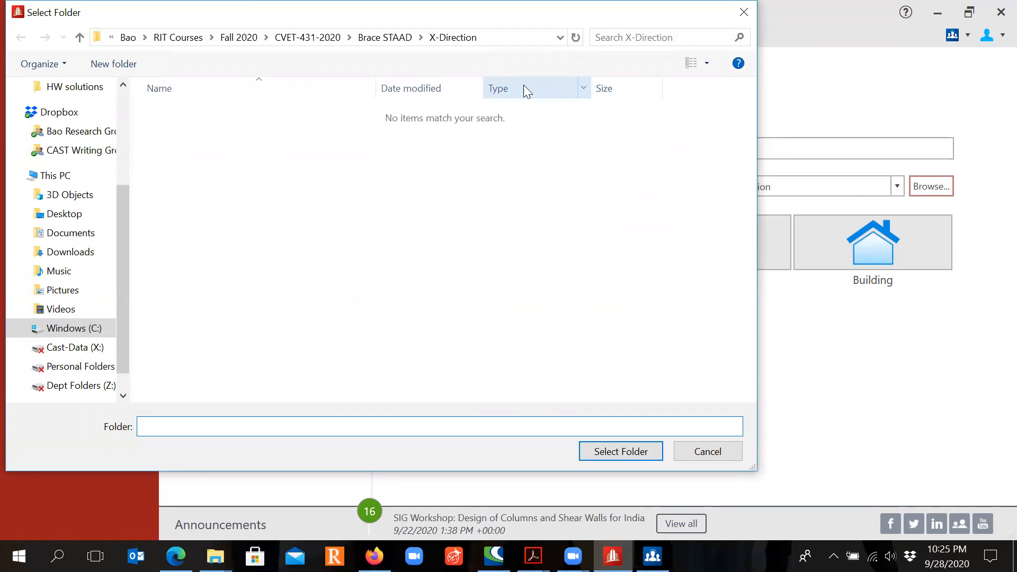
click(376, 38)
click(206, 132)
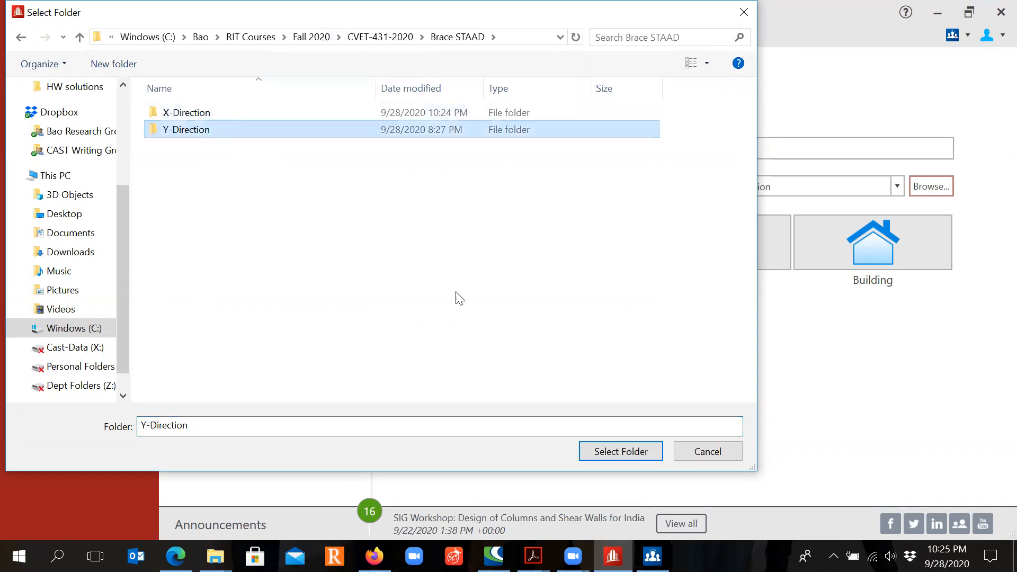
click(631, 452)
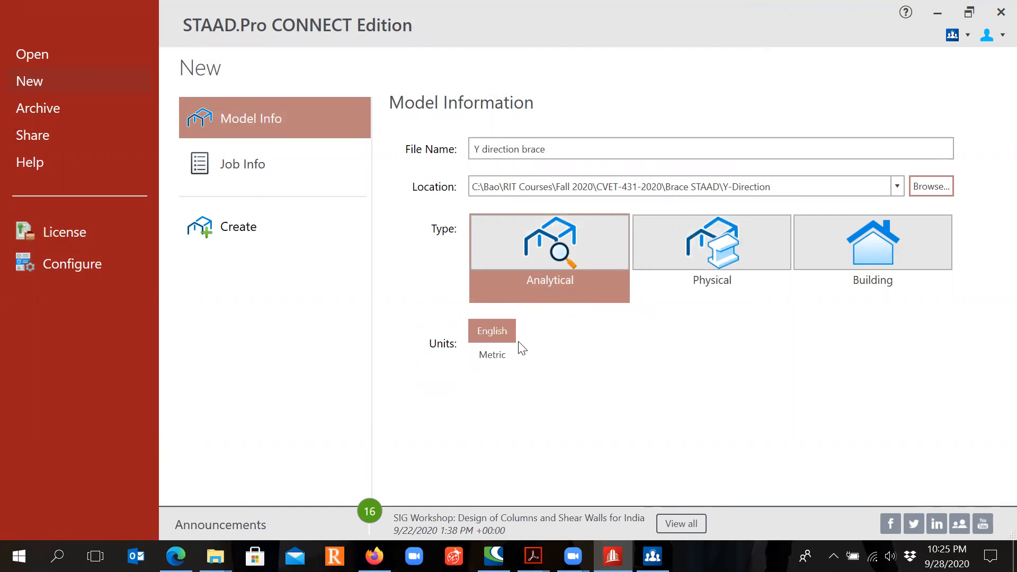
Fill in the job information with job name "Brace Design in Y-Direction", client "RIT" and job number "CVET-431-01"
click(301, 180)
click(546, 144)
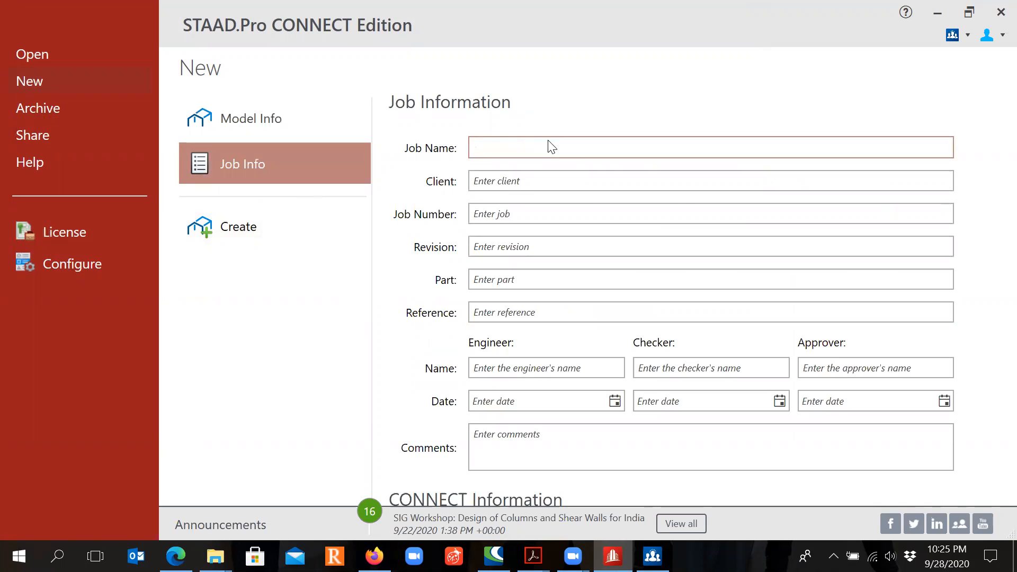
text(B)
text(Design in Y-Direction)
click(544, 184)
text(RIT)
click(552, 218)
text(CV)
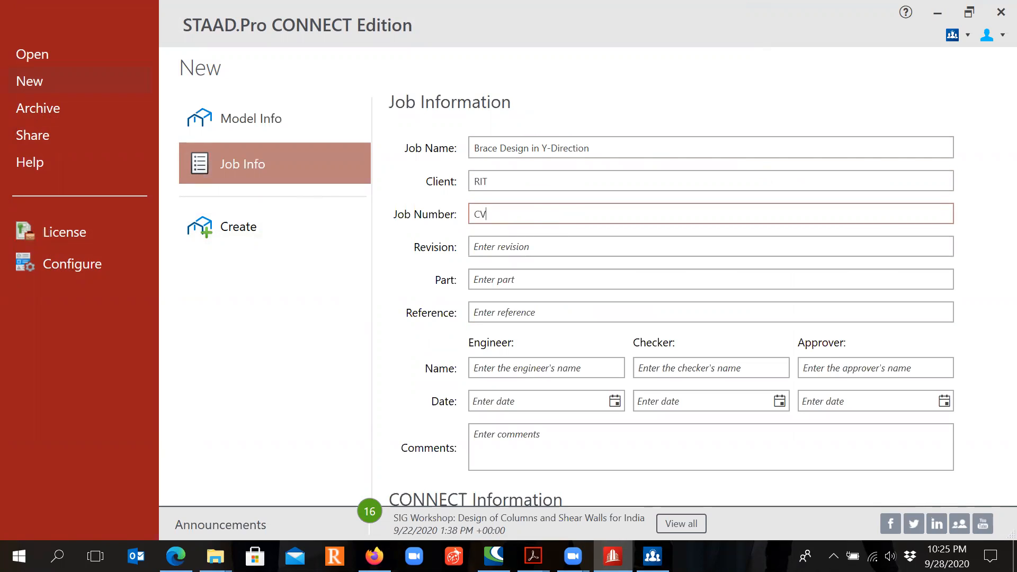
text(ET-431-01)
Set the job reference to "Class example: wind load and seismic load"
click(526, 316)
text(C)
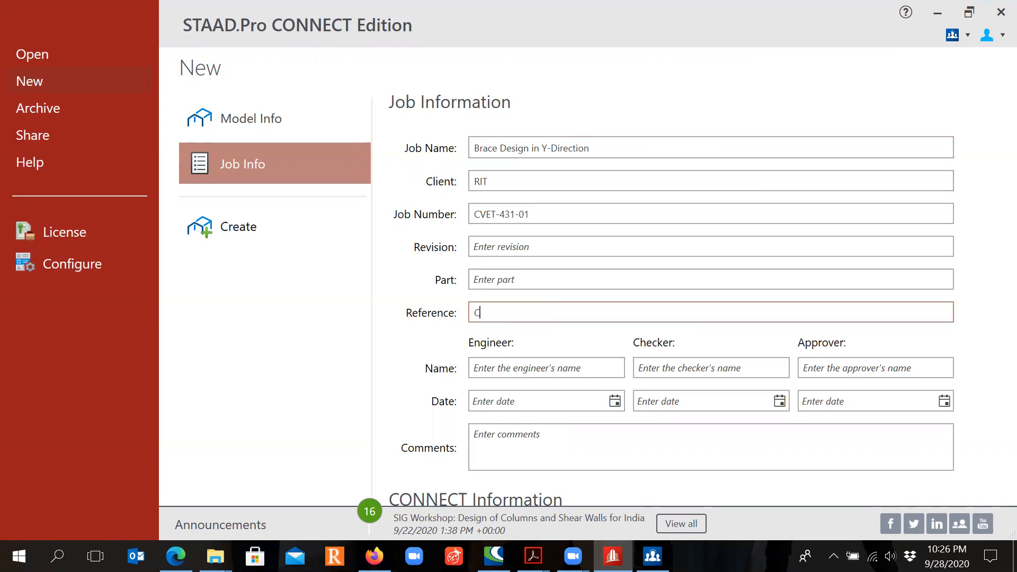
text(lass example: wind load and seismic)
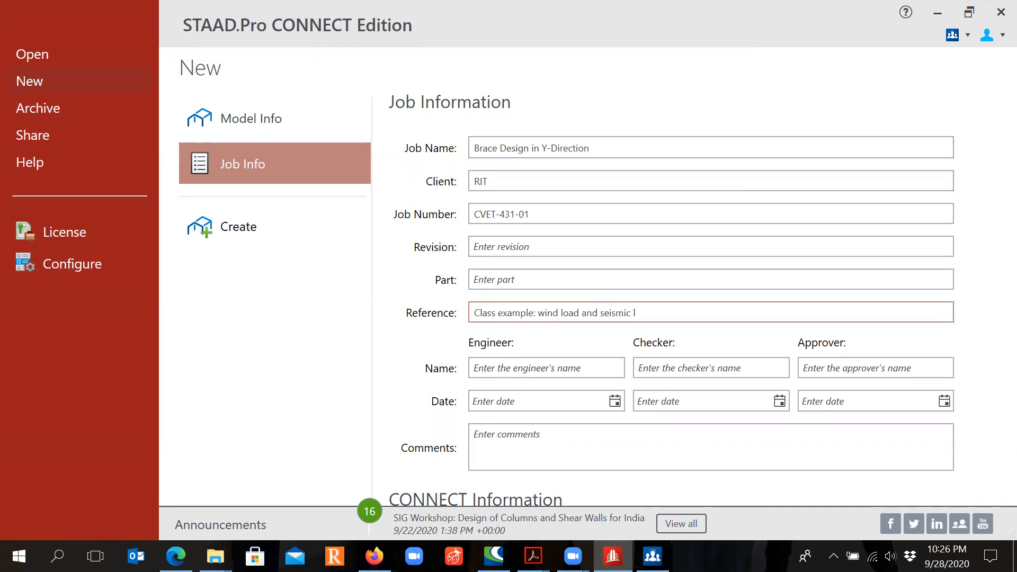
text( load)
Enter the engineer's full name and set the engineer date to 9/28/2020
click(510, 367)
text(A)
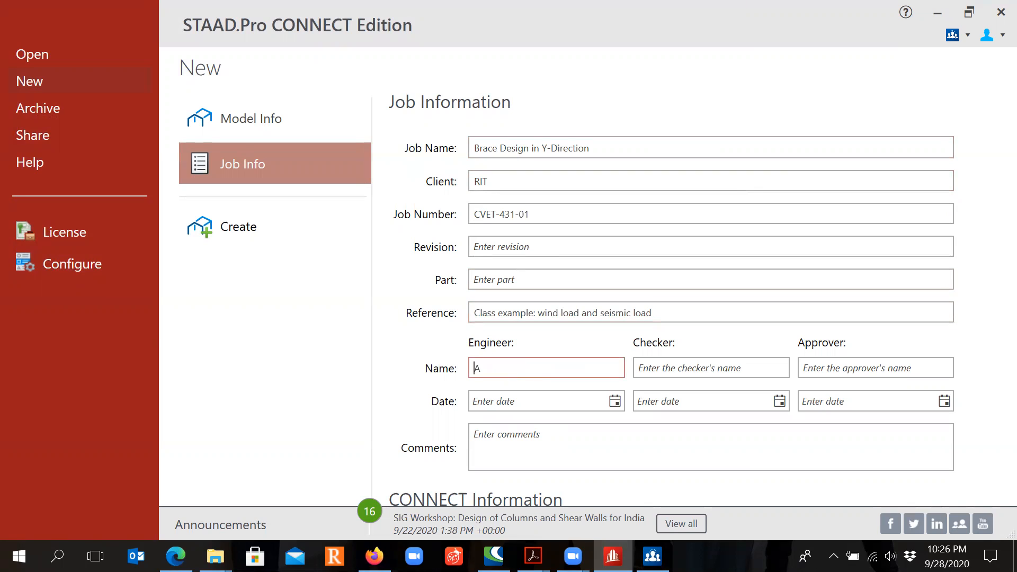
text(manda Bao)
click(615, 401)
click(522, 360)
Add the comment "Identify the governing force in the braces of Y-direction" and create the model
click(535, 444)
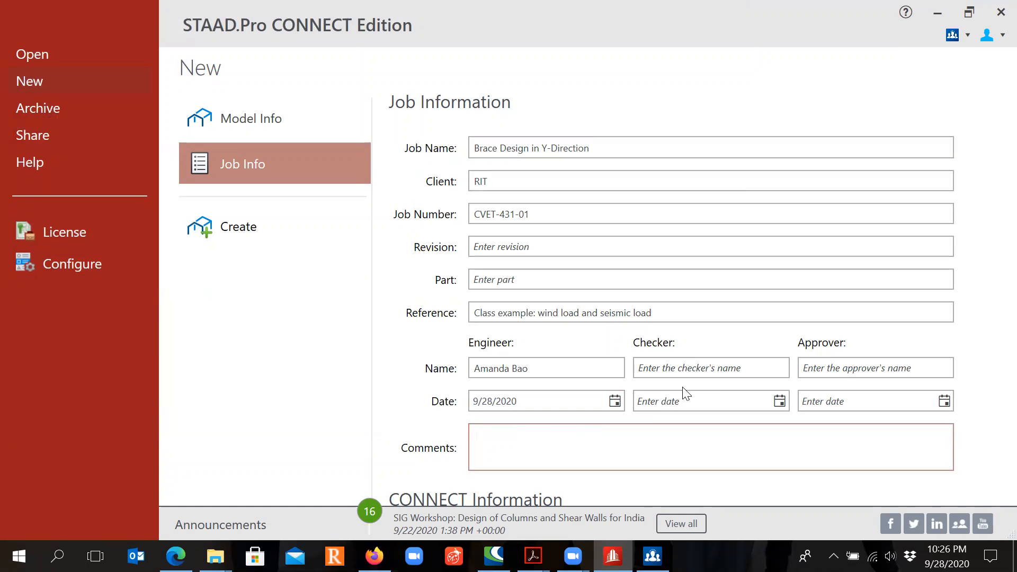
text(Identigy)
key(BackSpace)
key(BackSpace)
key(BackSpace)
text(ify the governing force in the braces o)
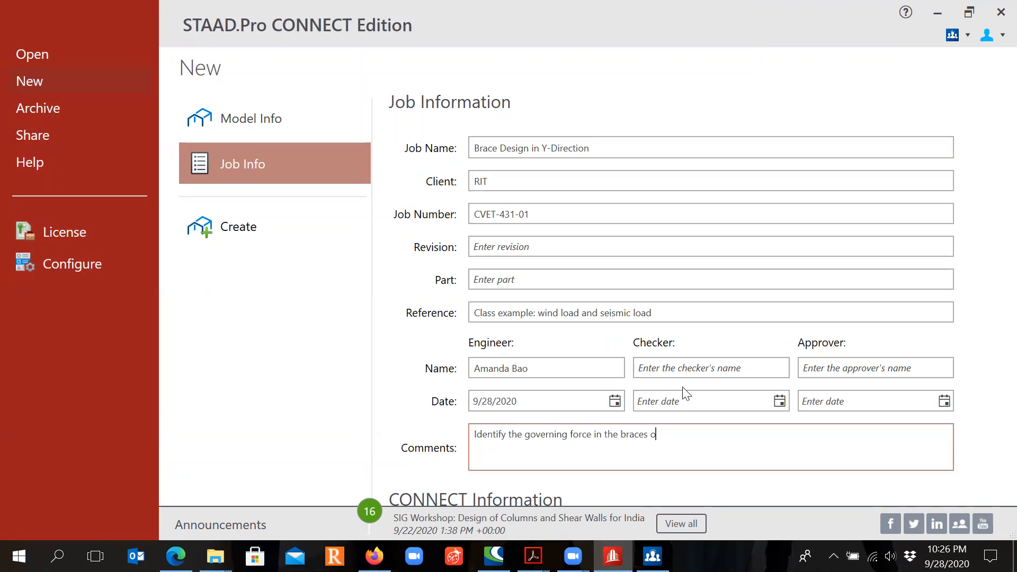
text(f Y-direction)
click(248, 227)
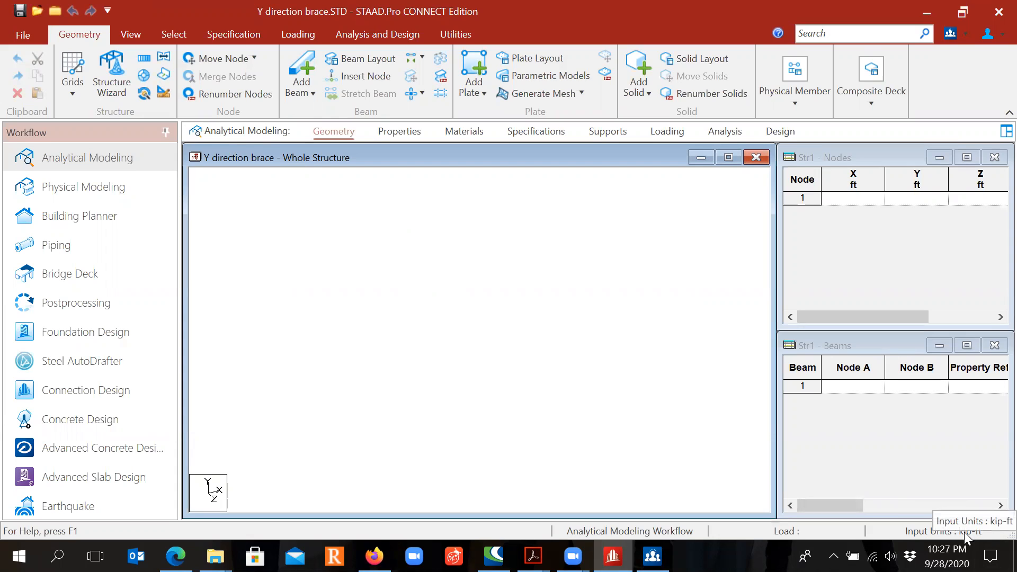
Set the model's input units to English with Foot for length and Kilo Pound for force
click(162, 93)
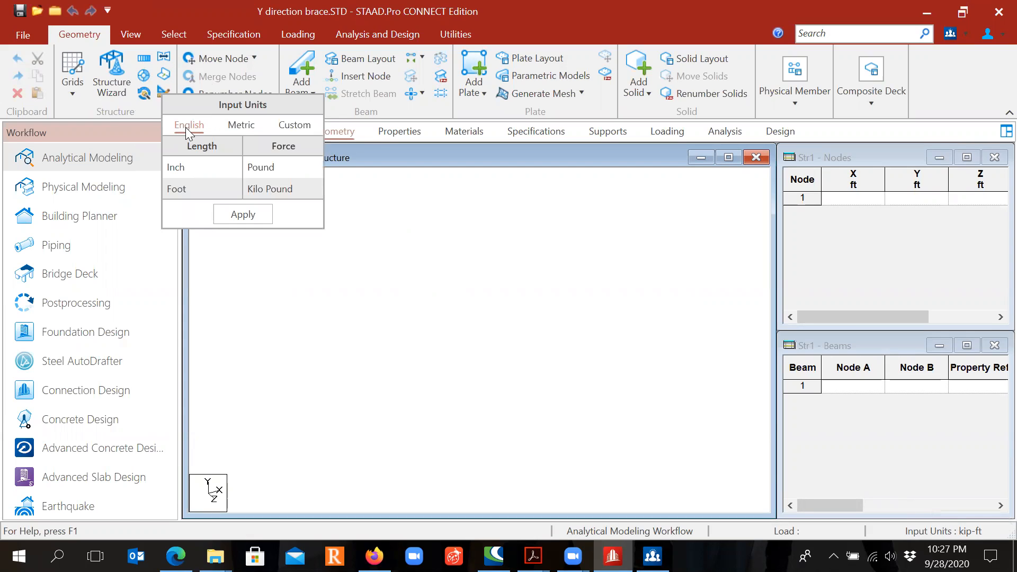
click(188, 191)
click(257, 192)
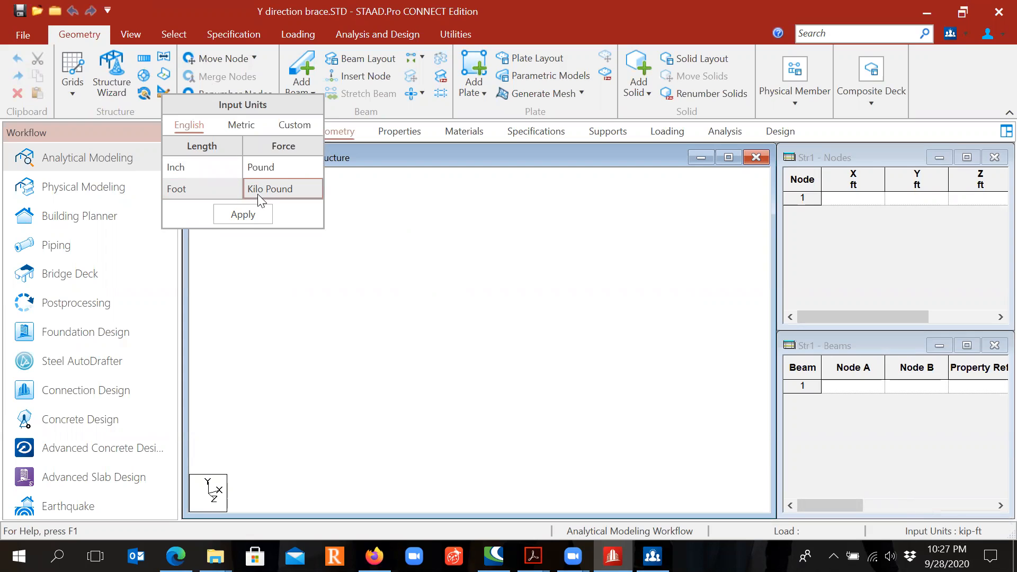
click(245, 220)
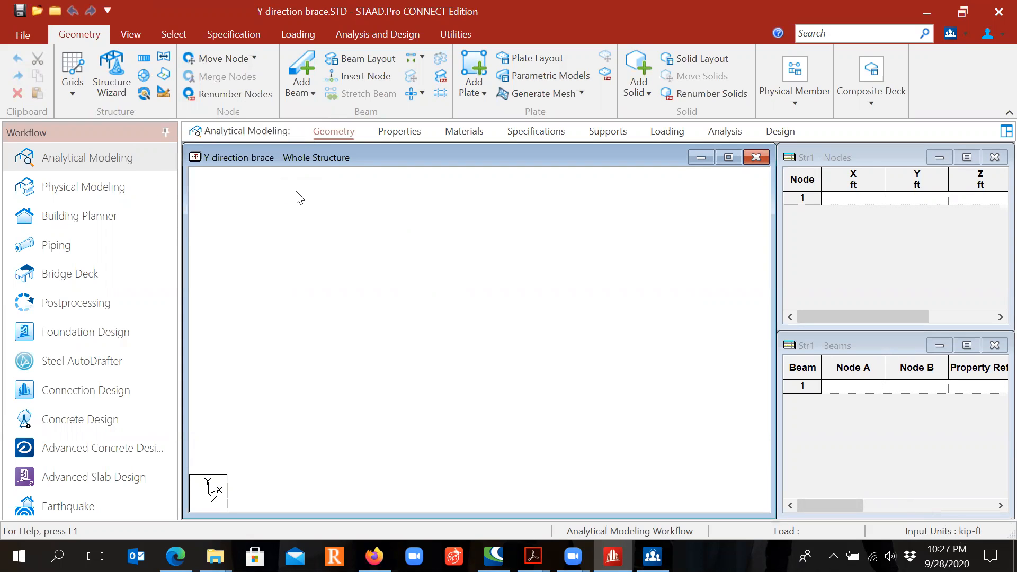
Orient the whole-structure view to the X-Y plane, ready for geometry modeling
click(132, 35)
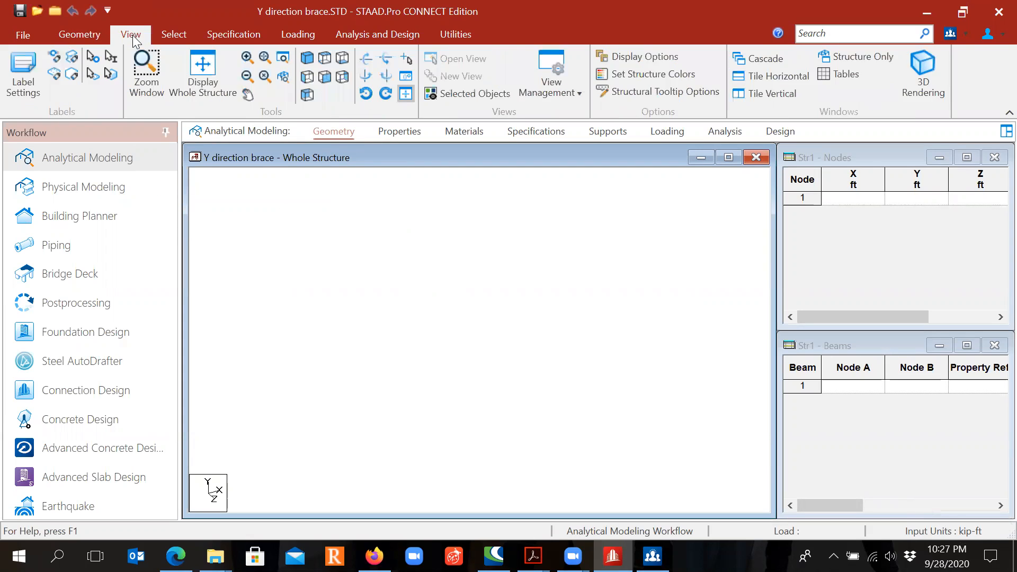
click(325, 79)
click(81, 35)
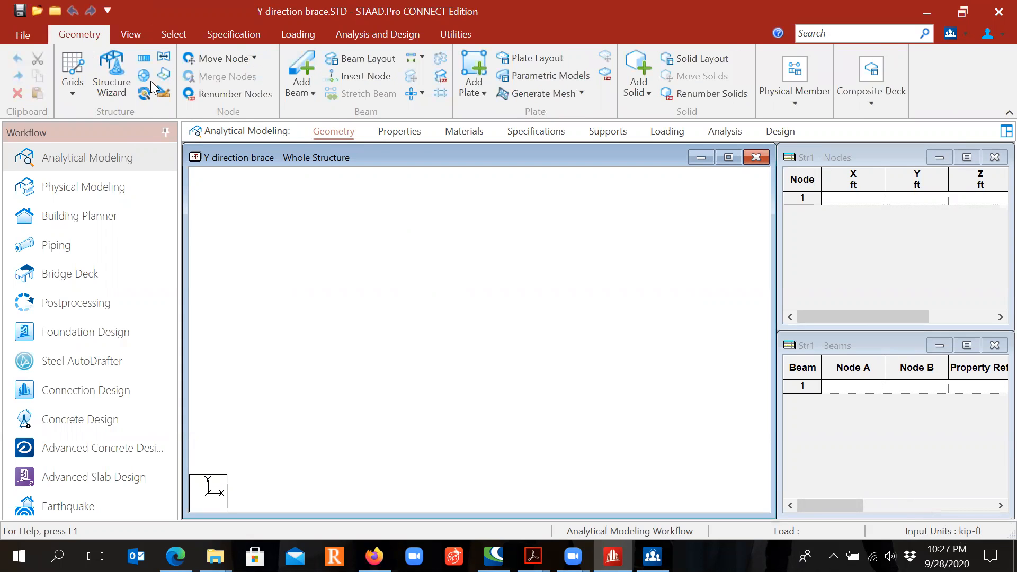
Define the two base nodes in the node table at X = 0 ft and X = 25 ft, with Y at 0
click(853, 200)
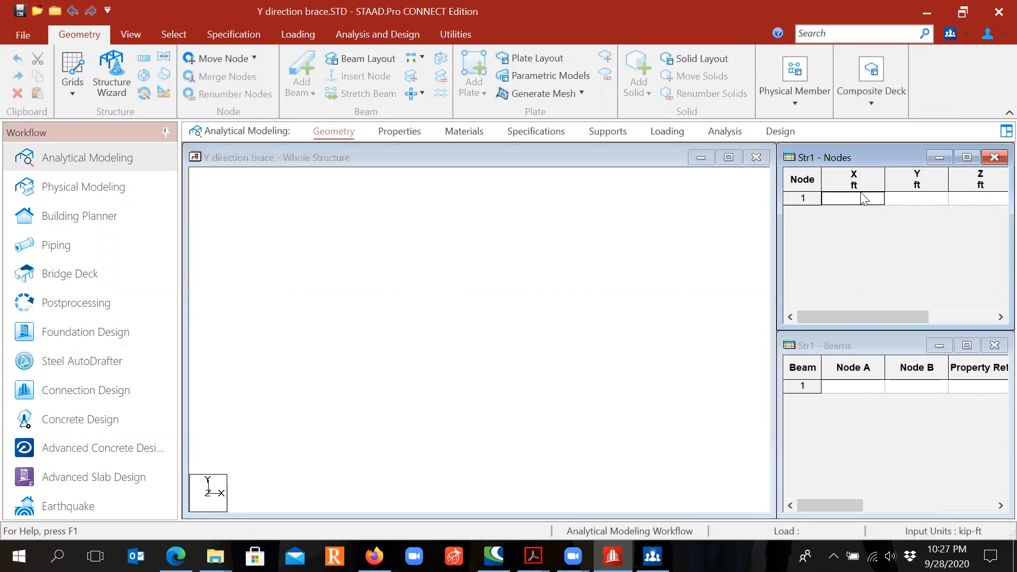
text(0)
key(Return)
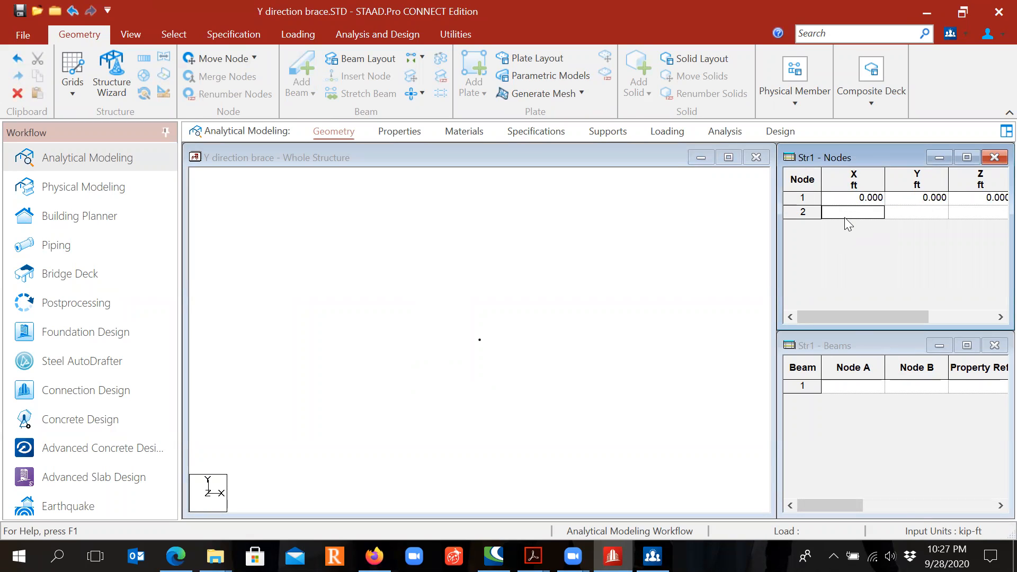
text(25)
key(Return)
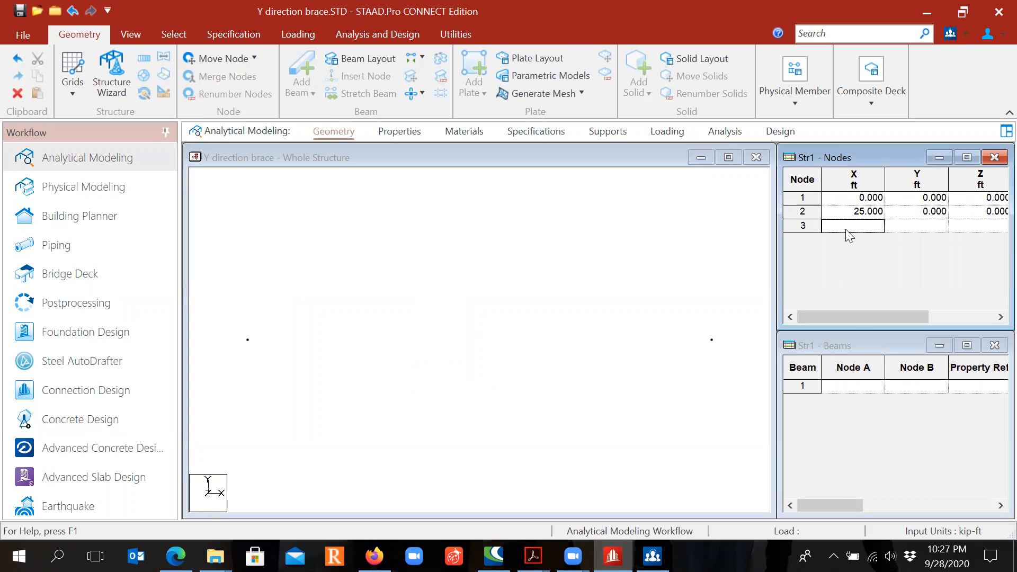
Define nodes 3 and 4 at Y = 18 ft, with X = 0 ft and X = 25 ft respectively
text(0)
click(903, 225)
text(1)
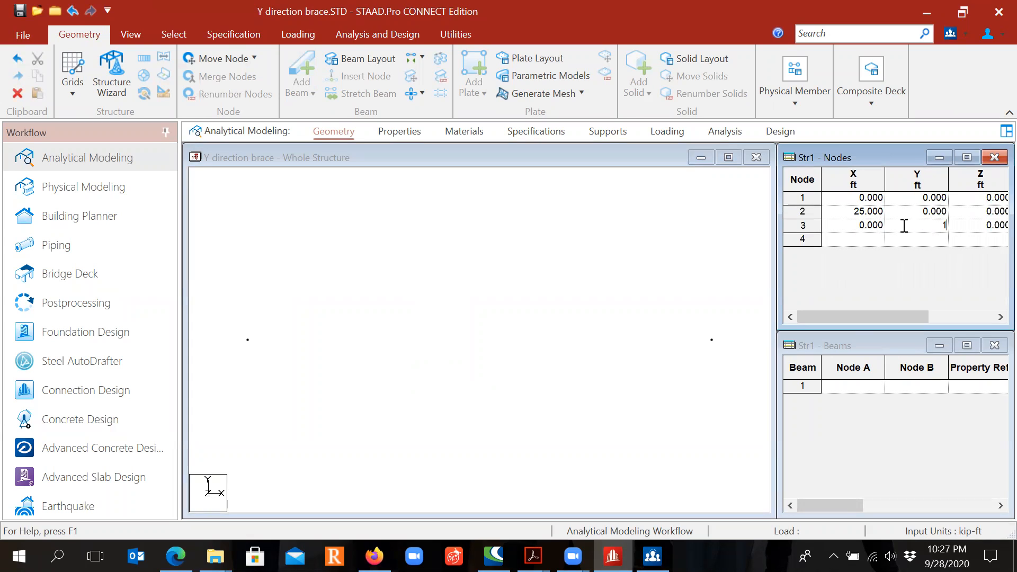
text(8)
click(865, 241)
text(25)
click(904, 239)
text(18)
click(856, 256)
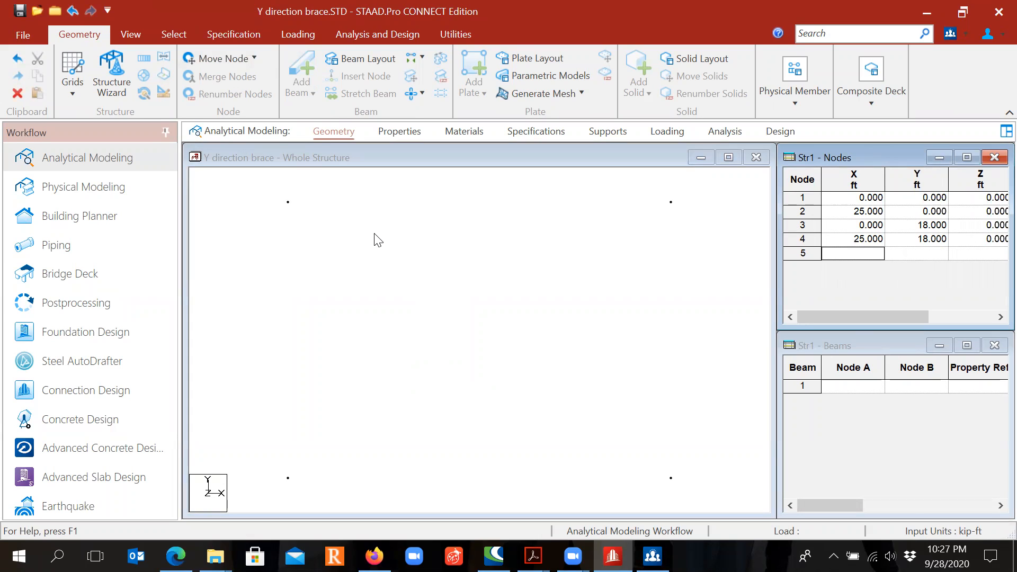
Turn on the Node Numbers, Node Points and Beam Numbers labels for the structure view
right_click(413, 257)
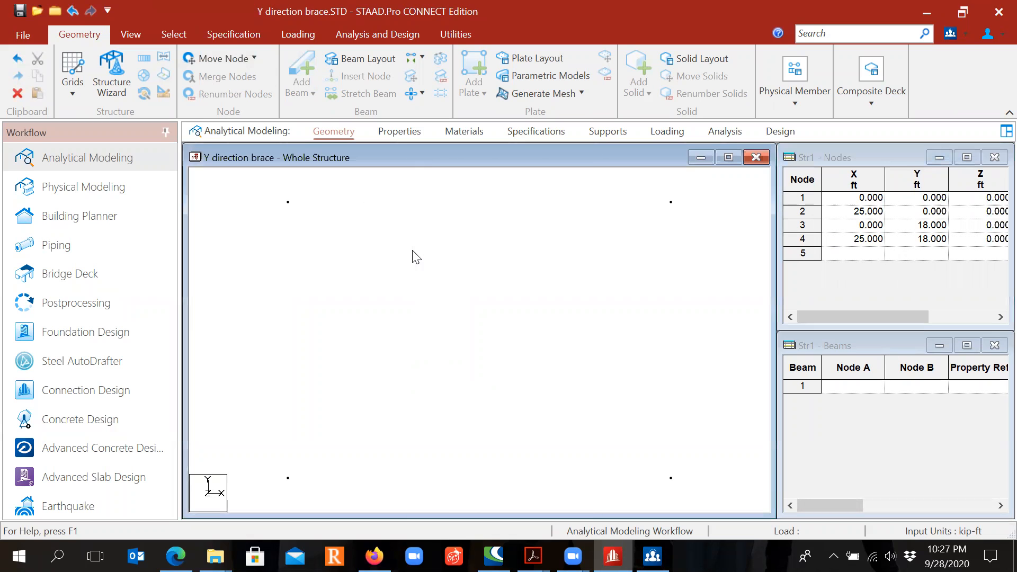
click(475, 397)
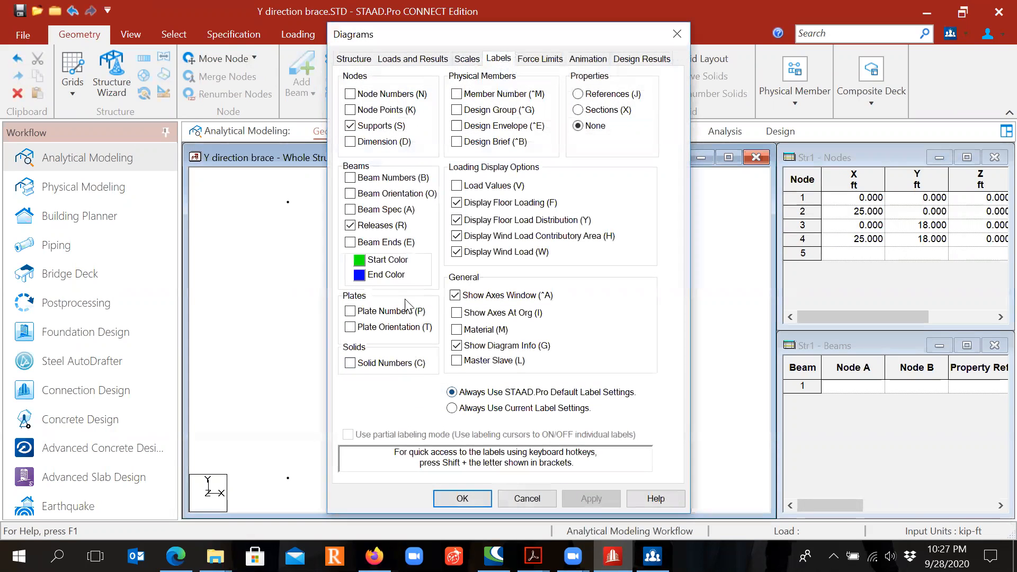
click(349, 95)
click(350, 110)
click(350, 177)
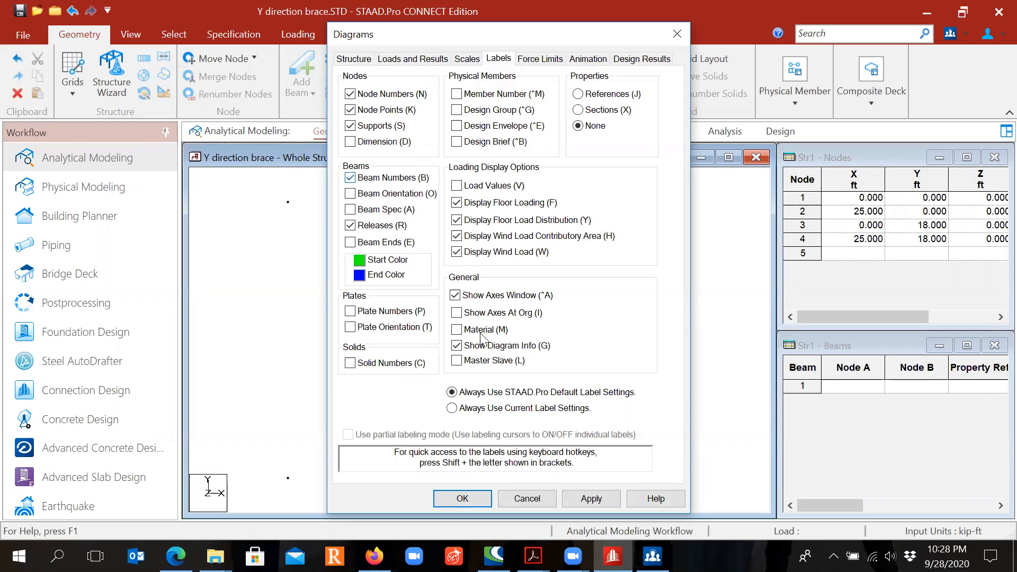
click(462, 499)
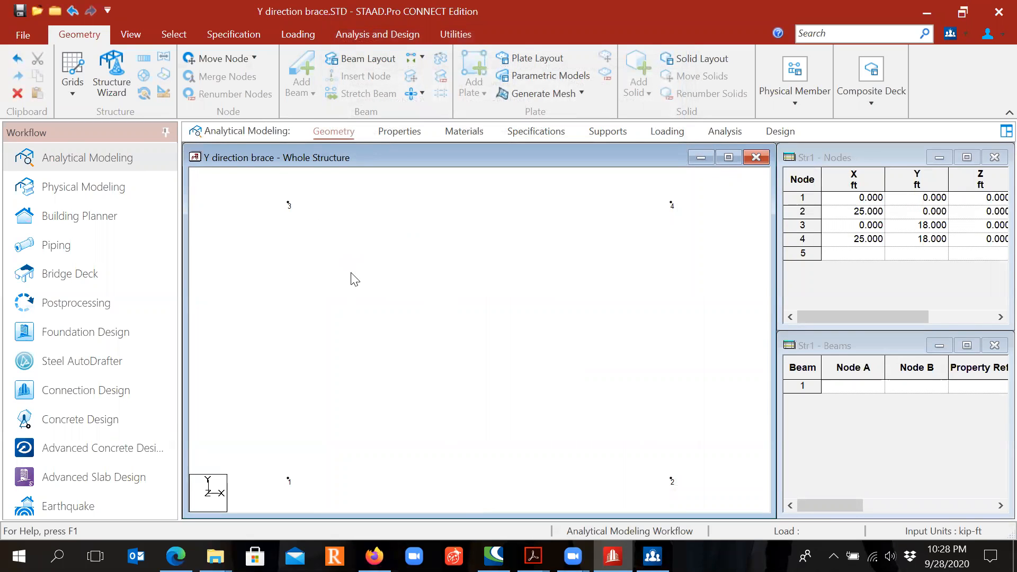
Add the first-story columns from node 1 to 3 and node 2 to 4, and the beam from node 3 to 4
click(303, 69)
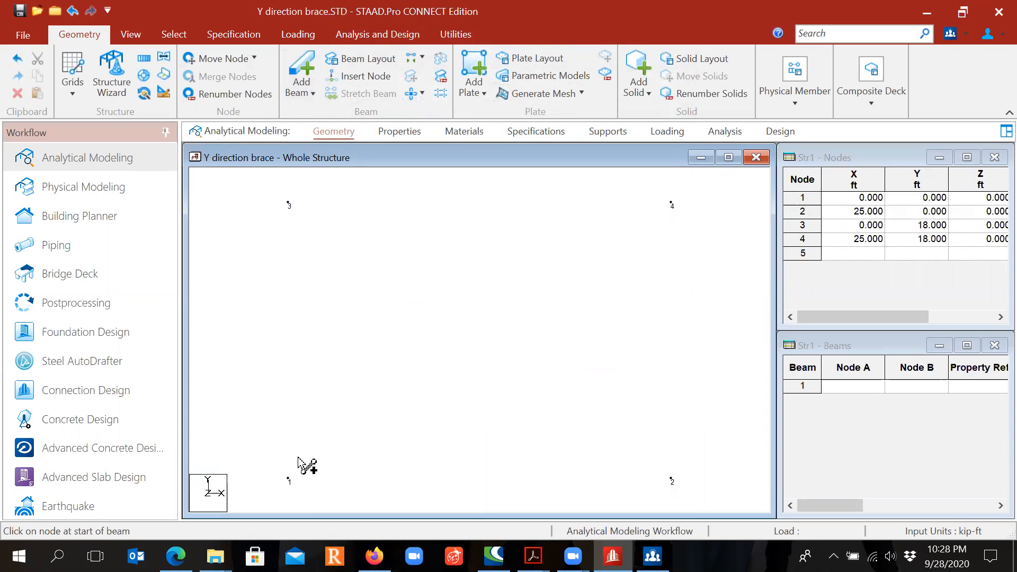
drag(288, 479, 288, 203)
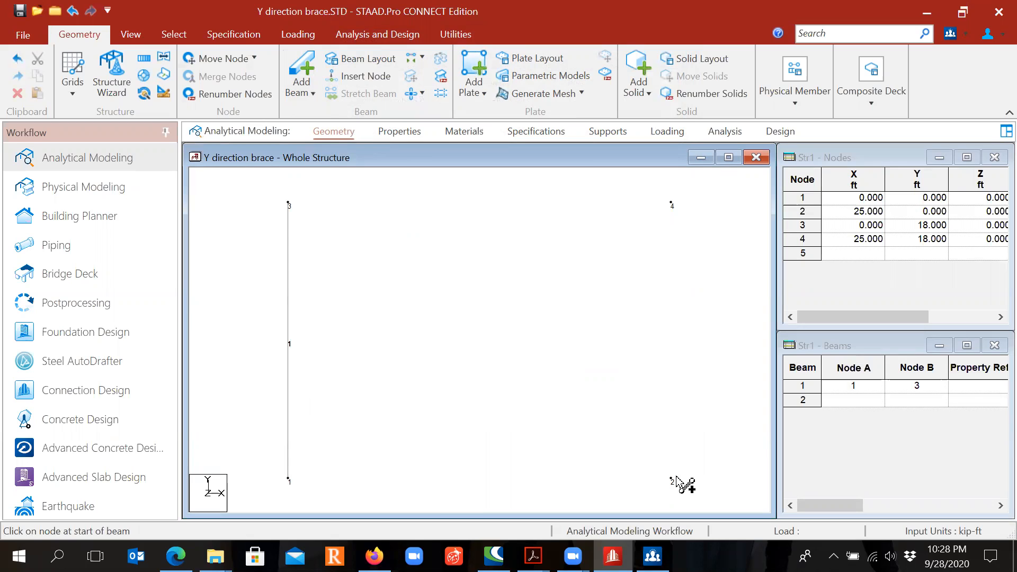
drag(672, 479, 670, 202)
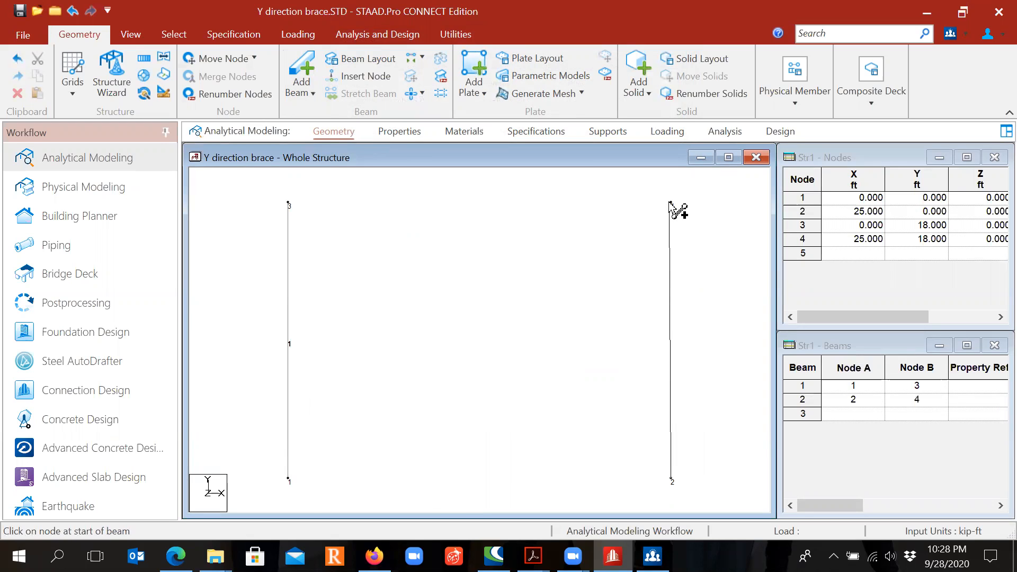
drag(288, 202, 670, 203)
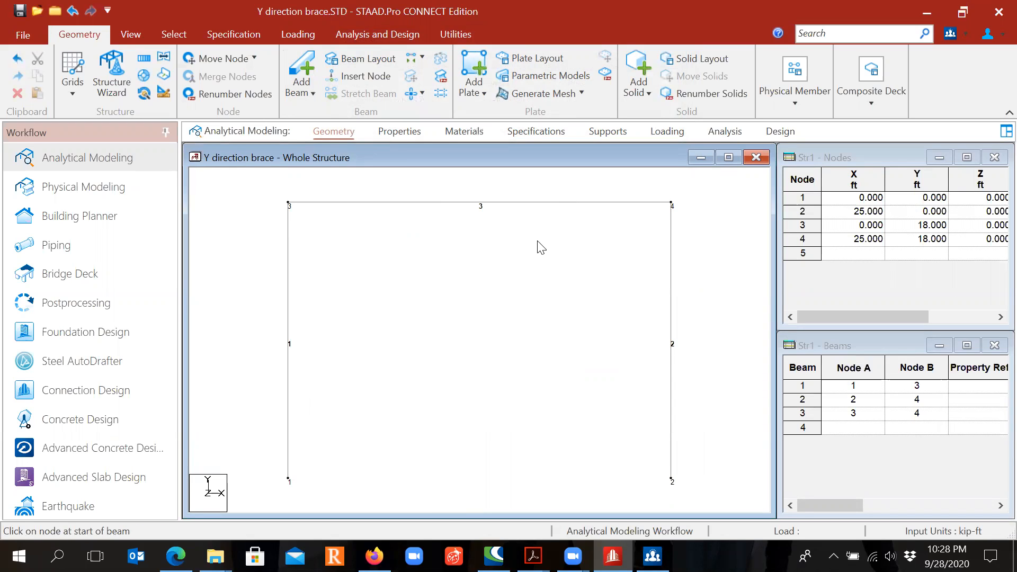
Repeat the first-story beam between nodes 3 and 4 in the global Y direction with 2 linked steps at 15 ft spacing
click(558, 204)
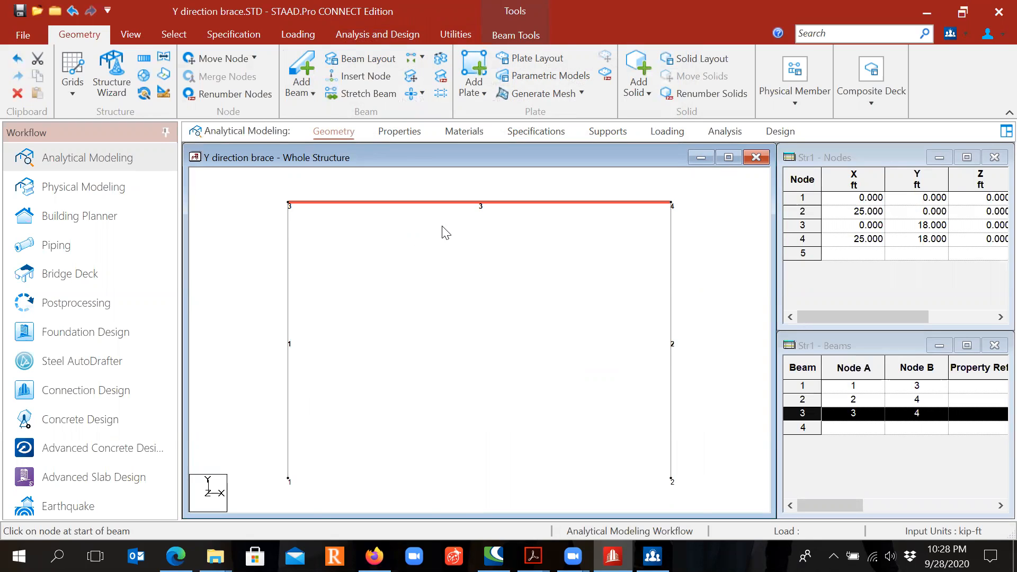
click(146, 62)
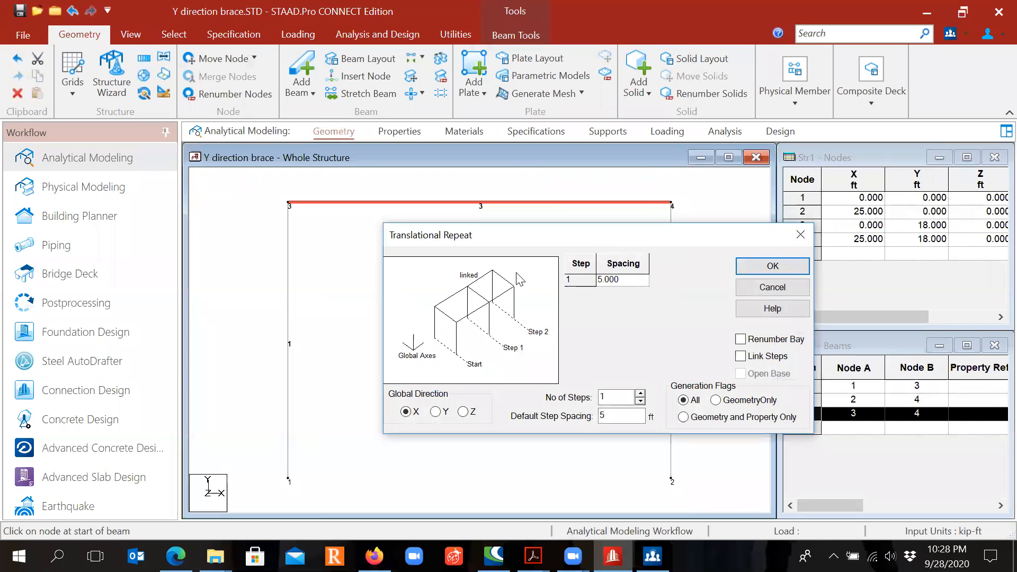
click(436, 413)
drag(617, 396, 556, 401)
text(2)
drag(616, 418, 583, 415)
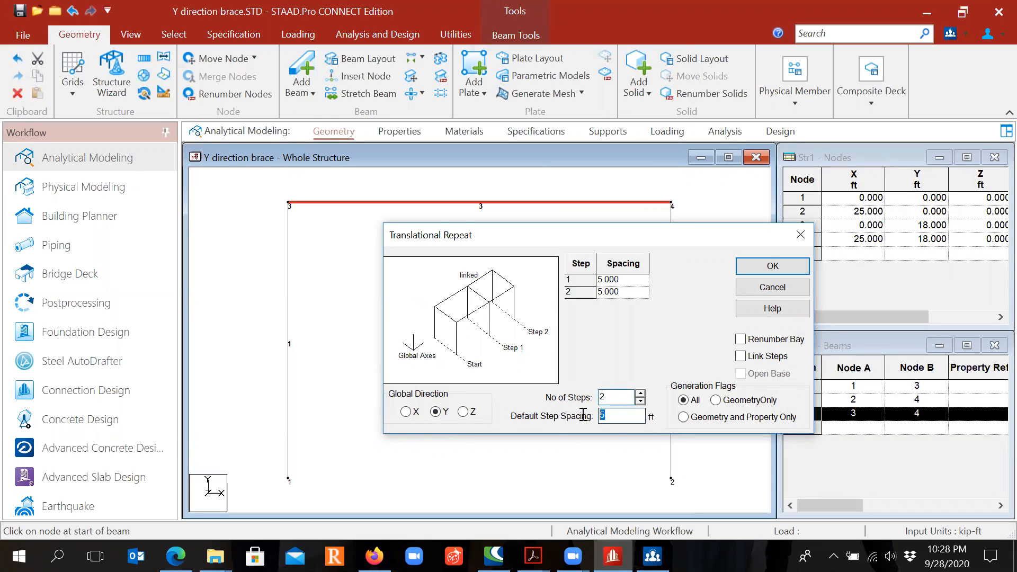
text(15)
click(742, 358)
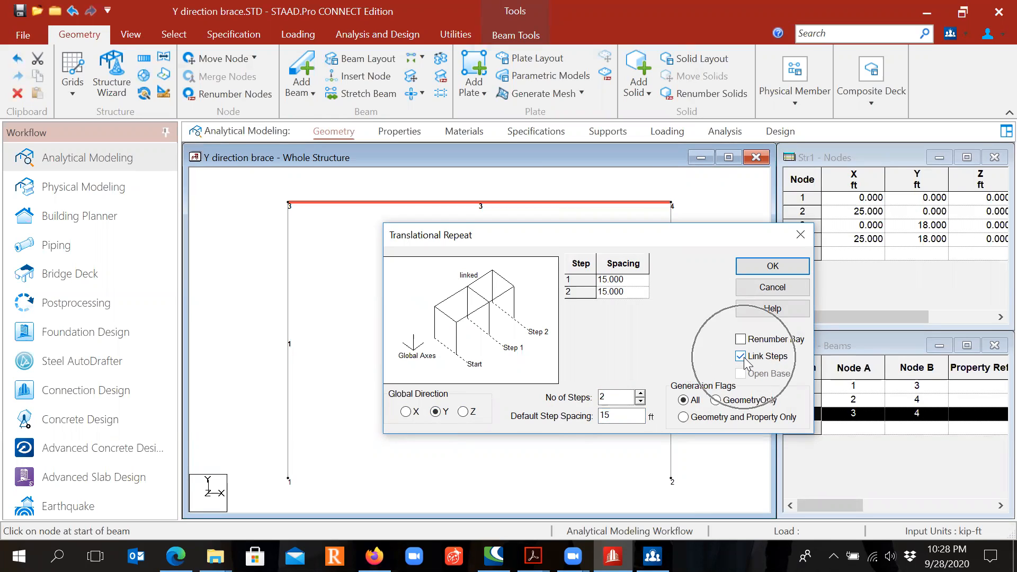
click(766, 272)
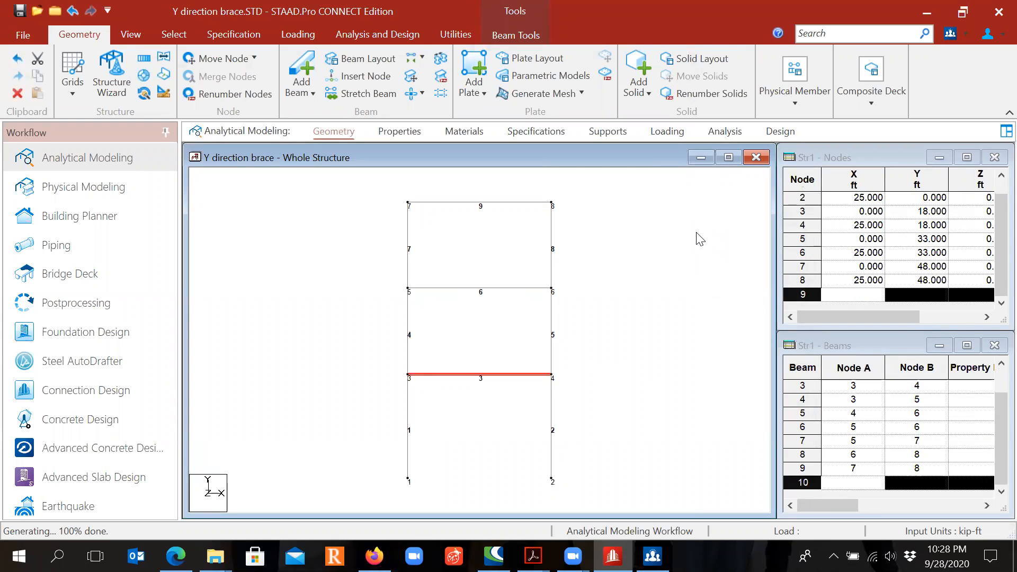
click(655, 264)
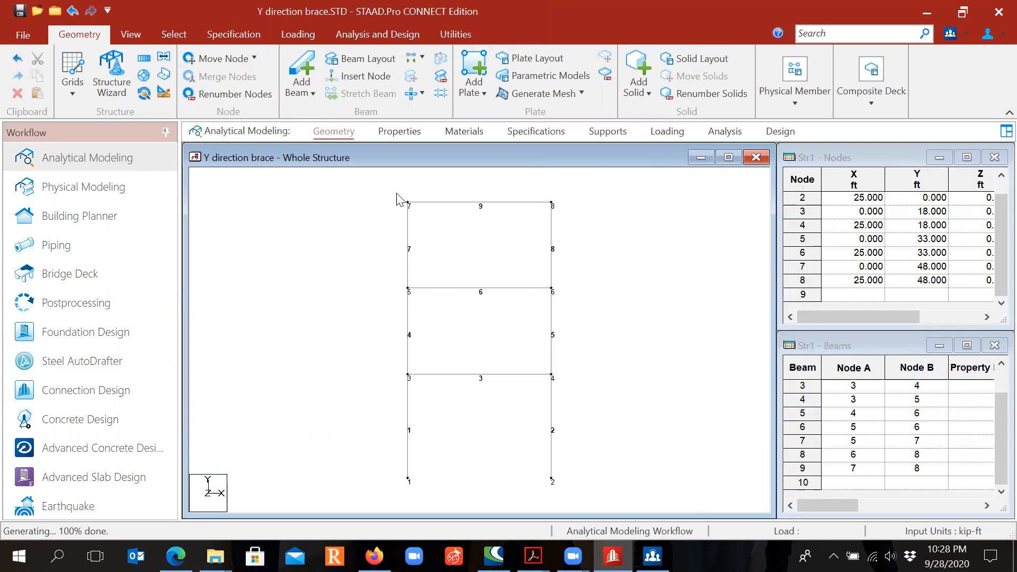
Add crossing diagonal braces in all three stories, between nodes 1-4, 2-3, 3-6, 5-4, 5-8 and 7-6, and save the model
click(301, 70)
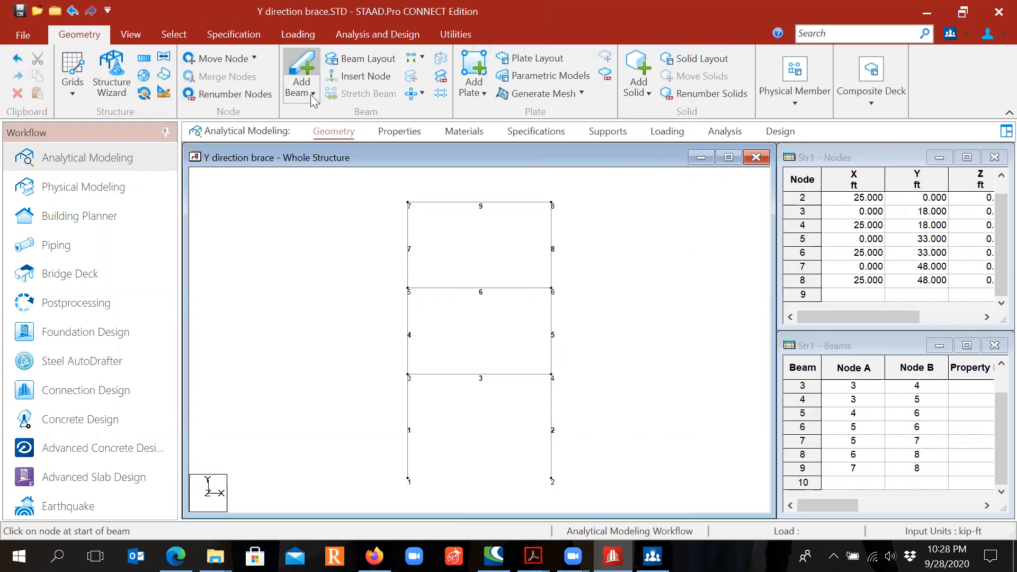
drag(408, 478, 552, 376)
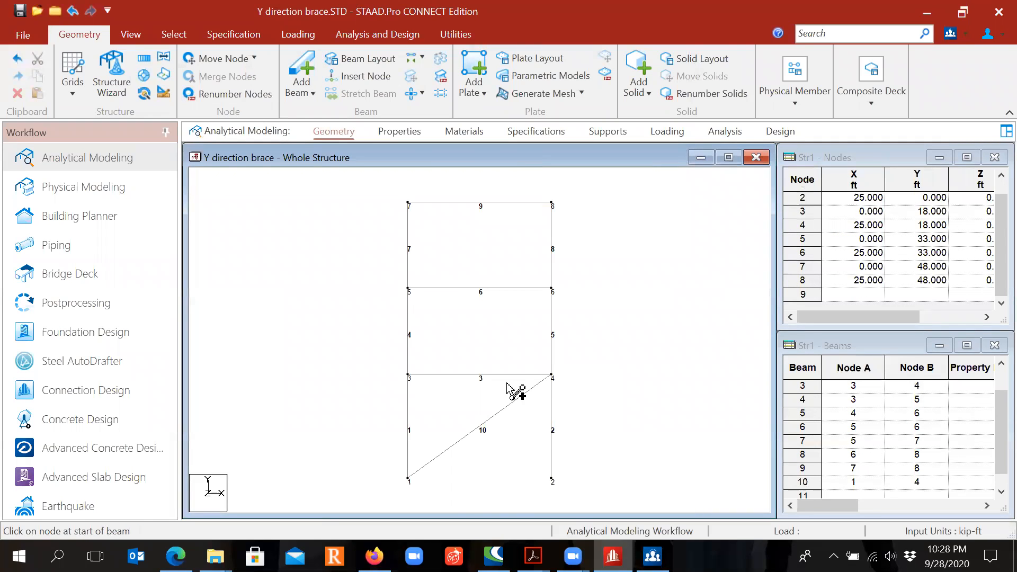
click(552, 478)
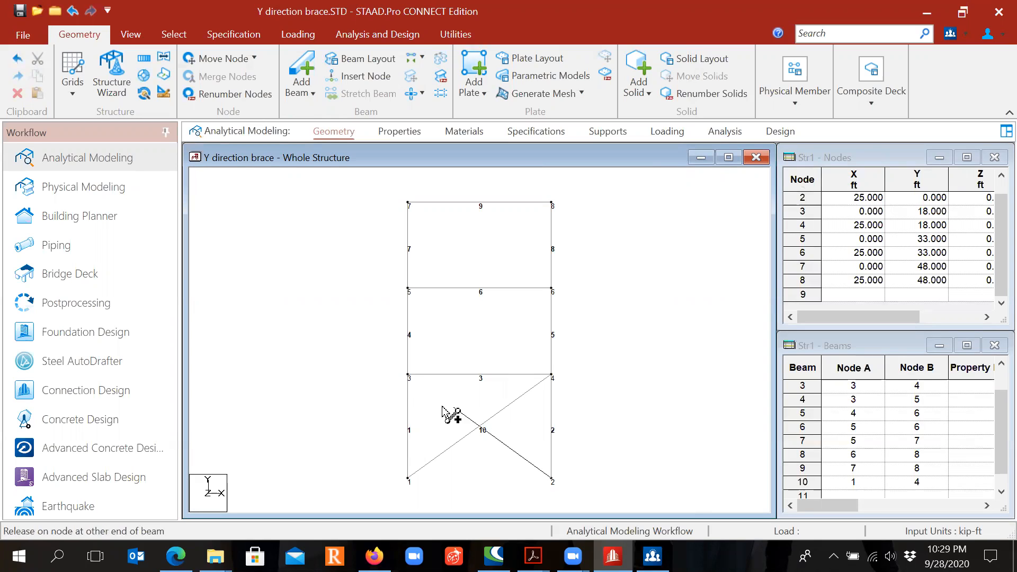
click(408, 376)
drag(408, 375, 550, 289)
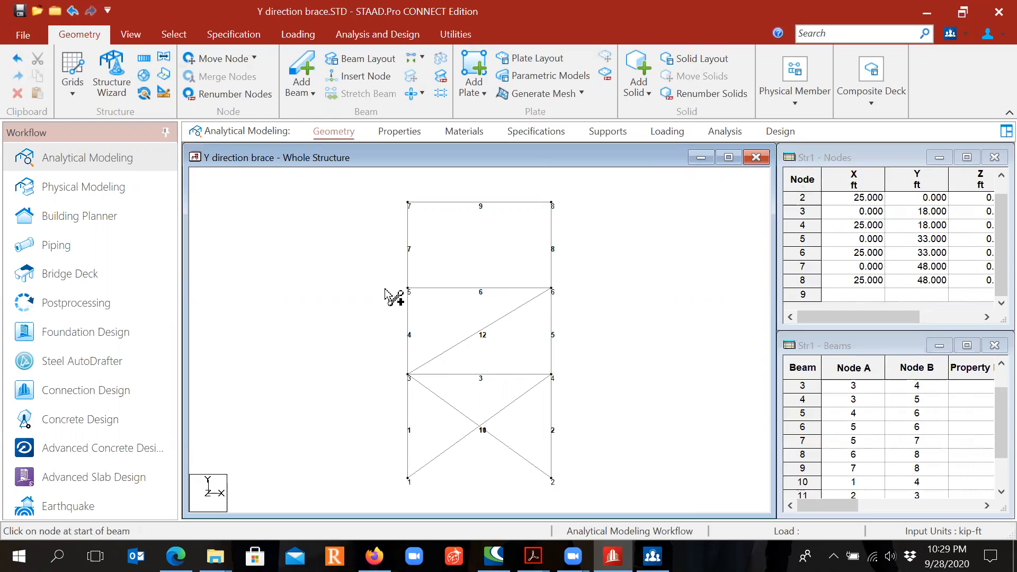
drag(408, 289, 551, 375)
drag(408, 289, 552, 204)
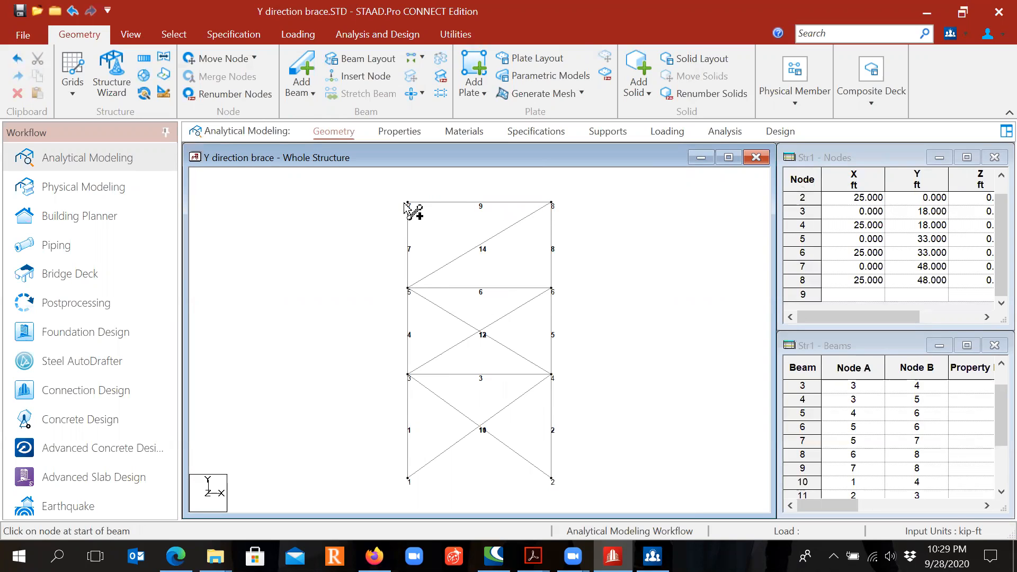
drag(408, 203, 551, 289)
click(20, 11)
click(499, 358)
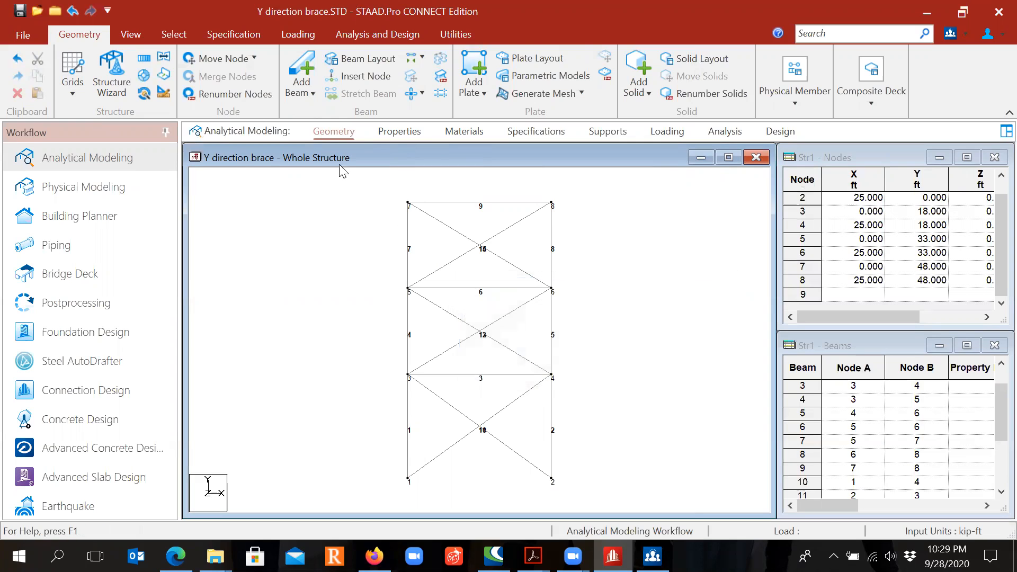
Open the steel section database from the member properties to define the frame's sections
click(403, 132)
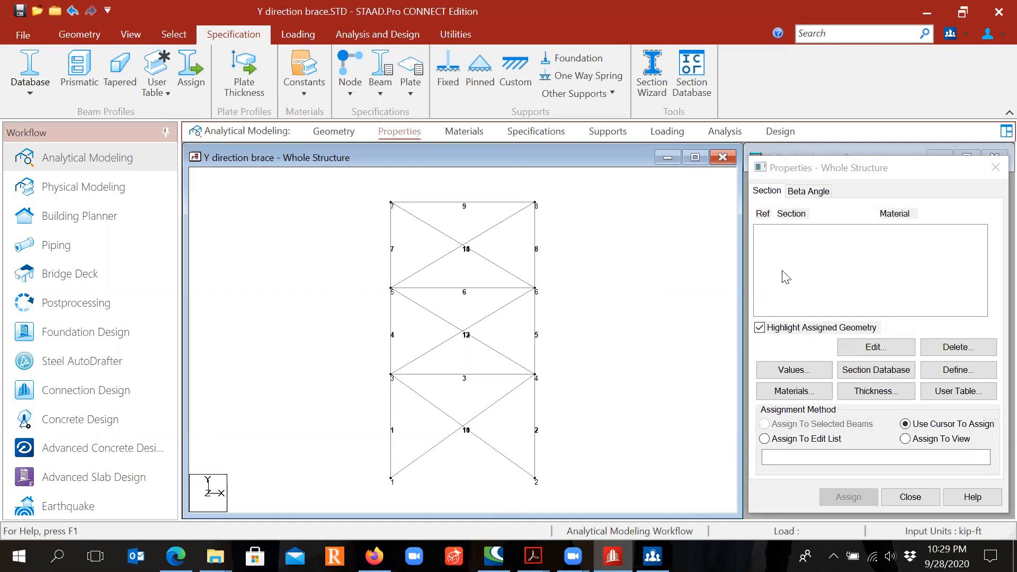
click(871, 372)
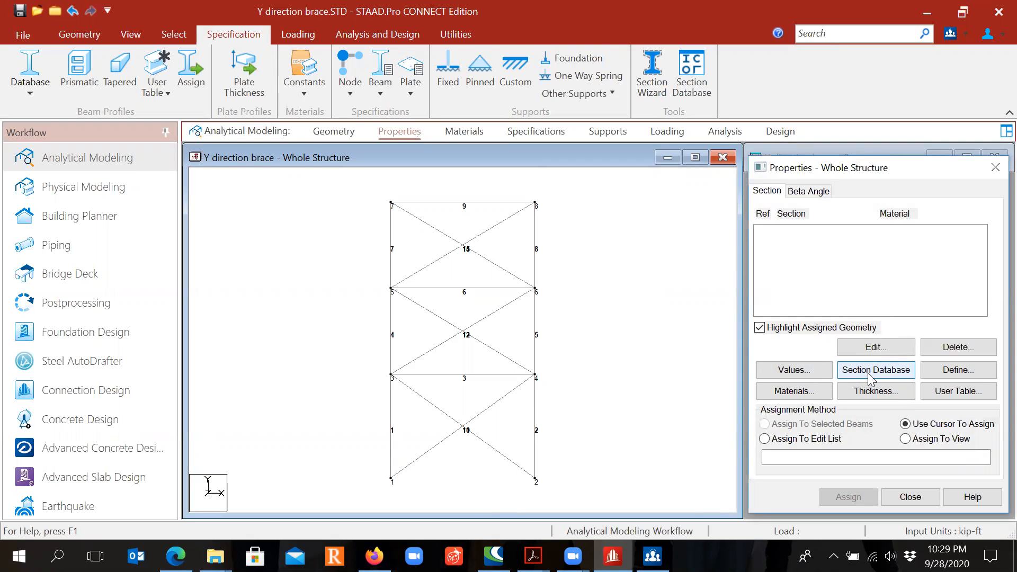
click(869, 374)
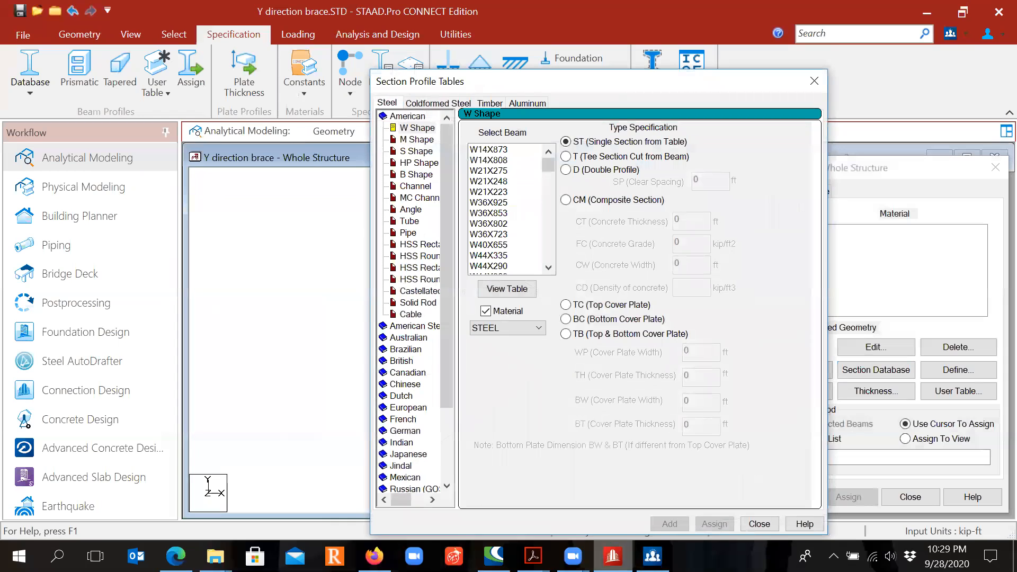
Switch to Bracing Design.pdf in Acrobat, examine the member sizes on the frame elevation, and return to STAAD.Pro
mouse_move(533, 557)
click(476, 530)
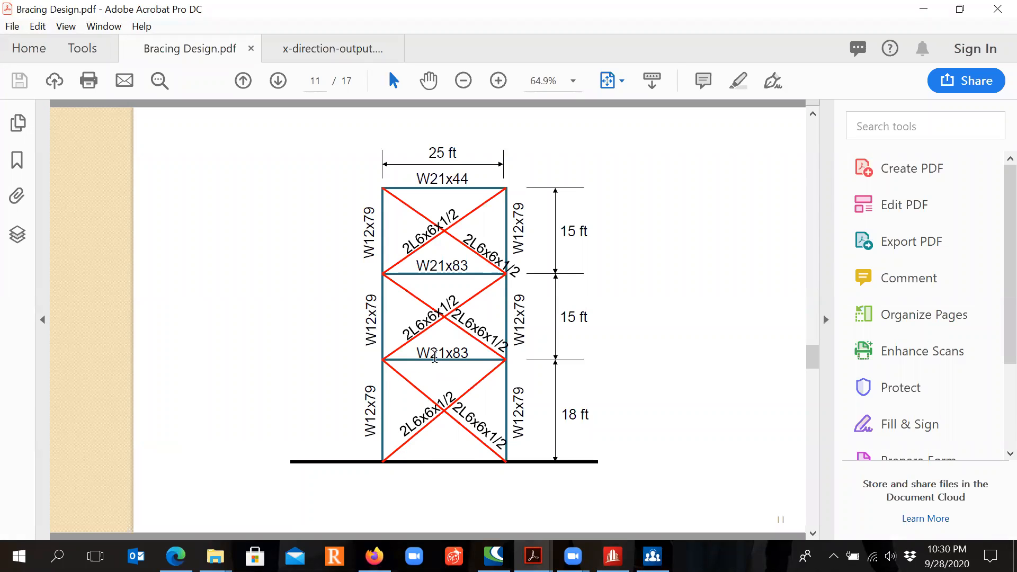
click(457, 363)
click(613, 556)
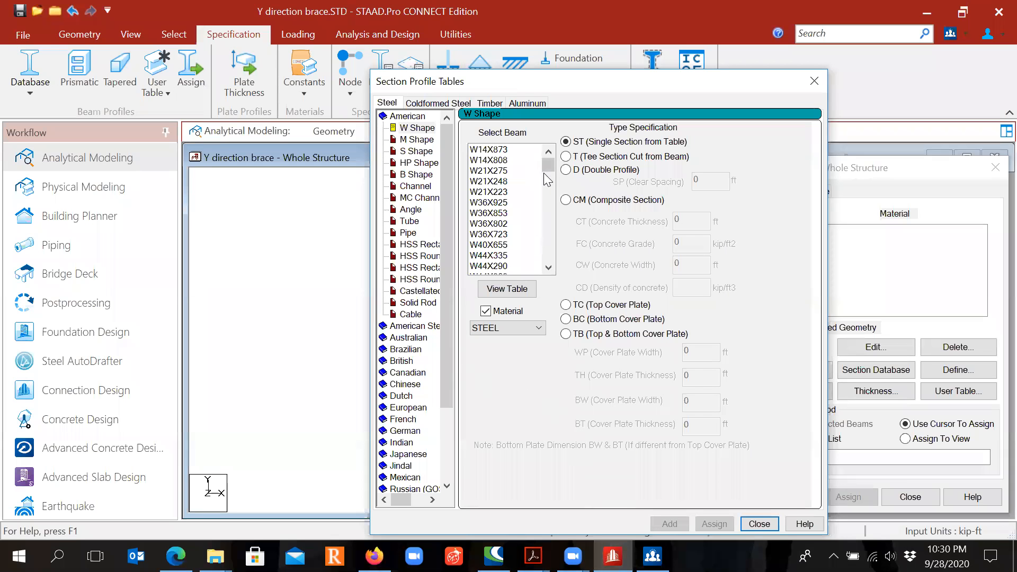
Add the American W shapes W21X83, W21X44 and W12X79 in steel to the model's section list
drag(544, 167, 544, 208)
click(509, 224)
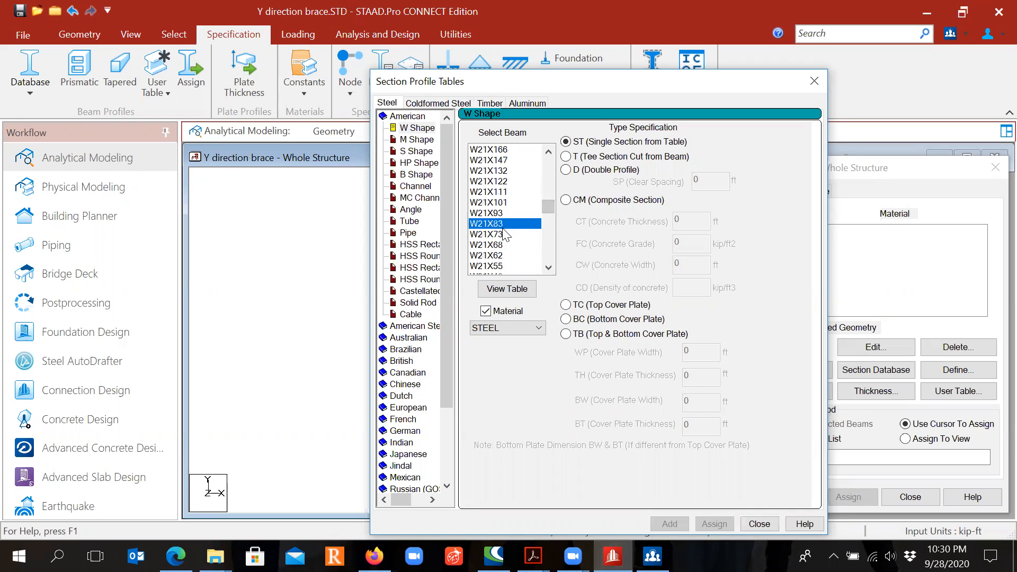
click(670, 524)
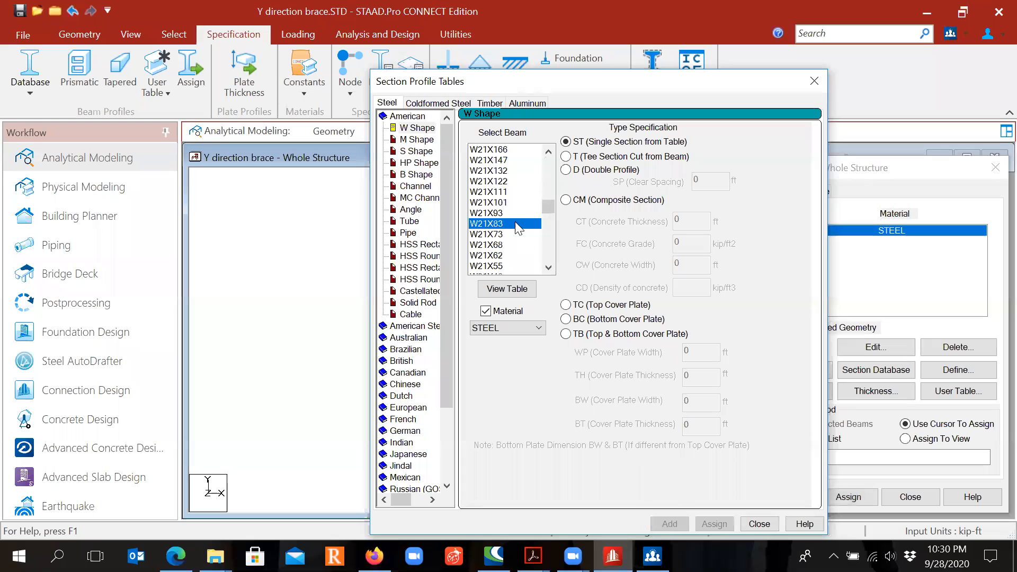
drag(551, 206, 552, 211)
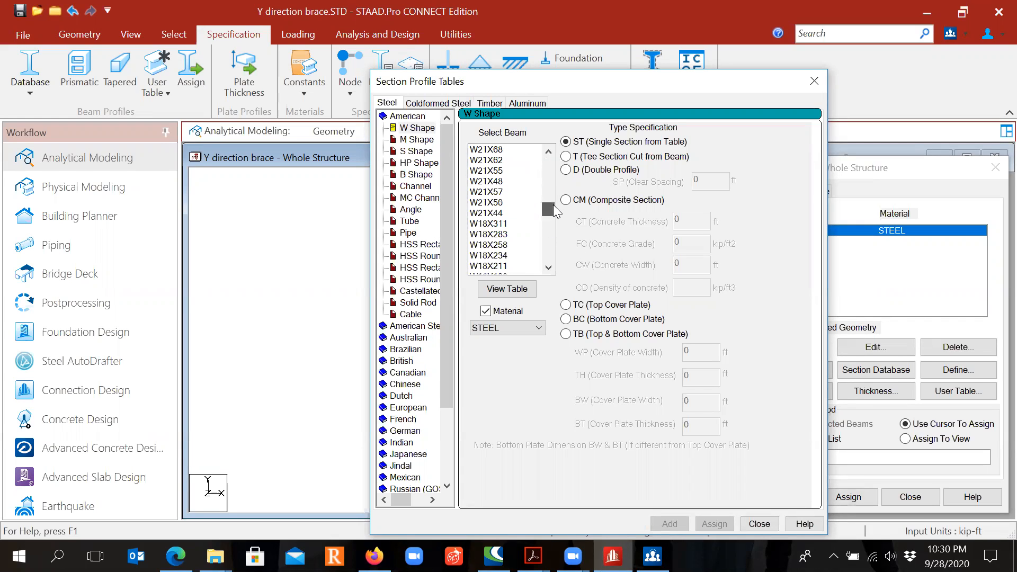
click(506, 213)
click(666, 524)
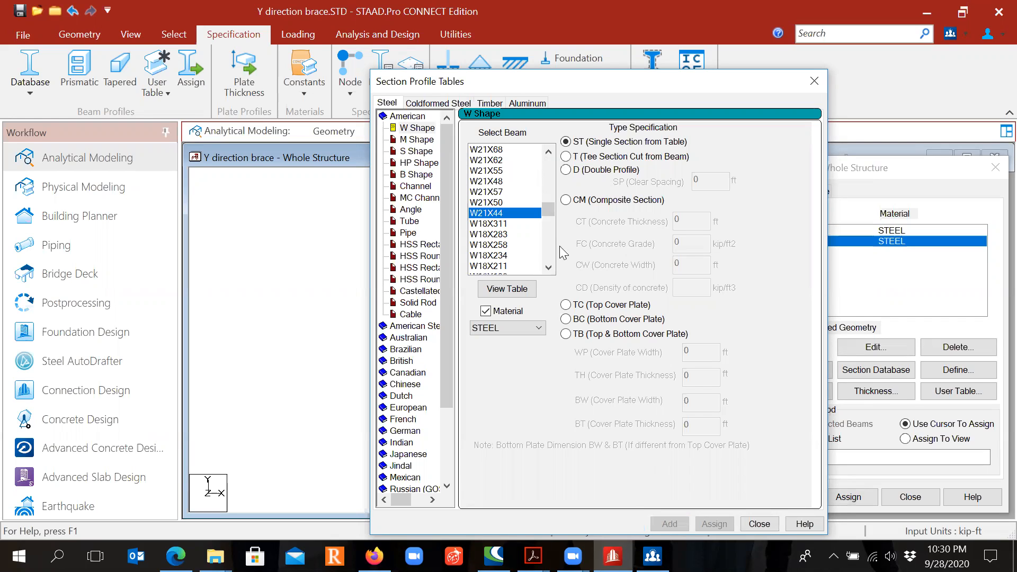
drag(548, 211, 547, 242)
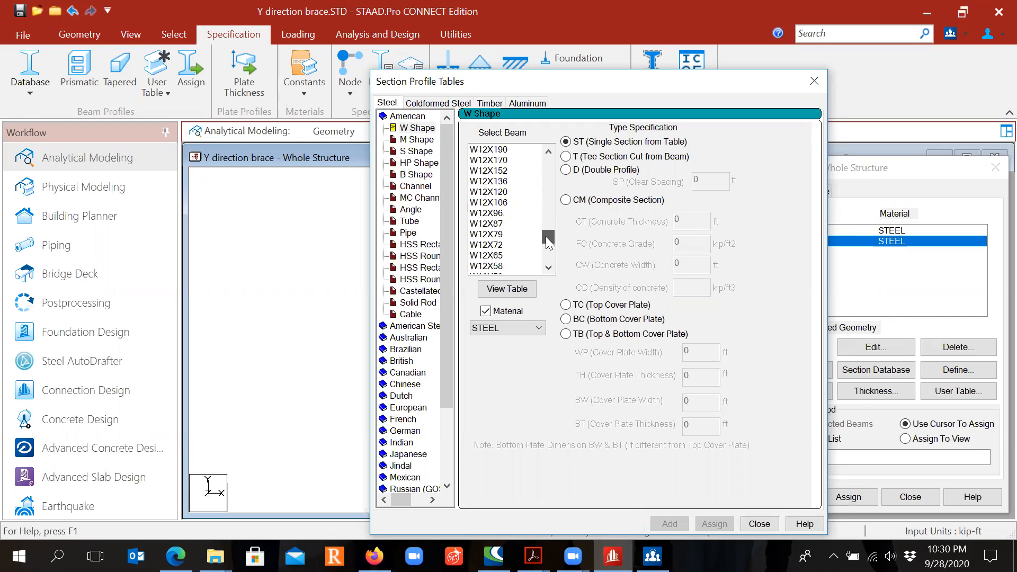
click(498, 237)
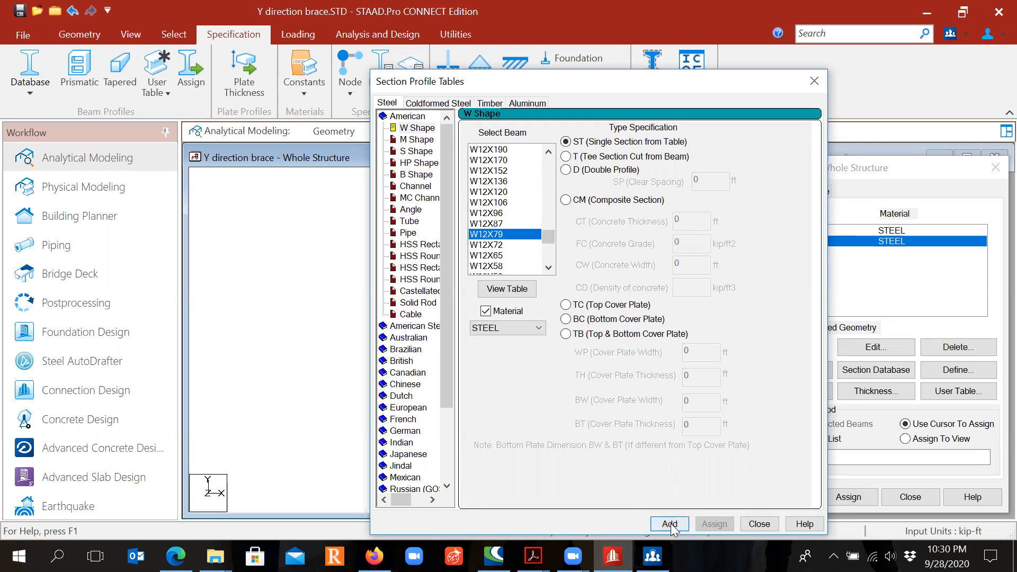
click(670, 524)
Add the American L60608 steel angle as a long-leg back-to-back double angle (LD), and close the section tables
drag(609, 81, 473, 76)
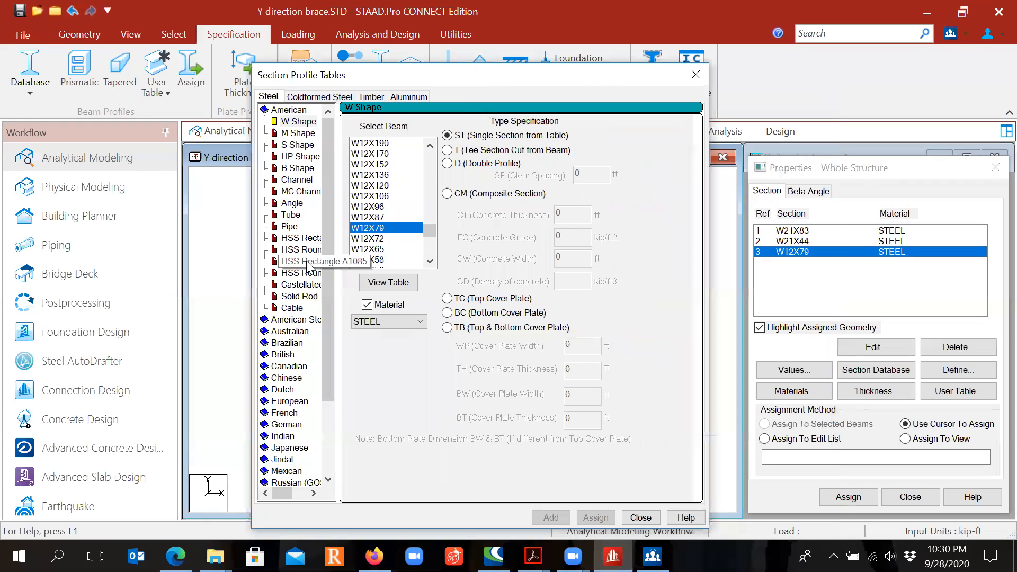
click(297, 205)
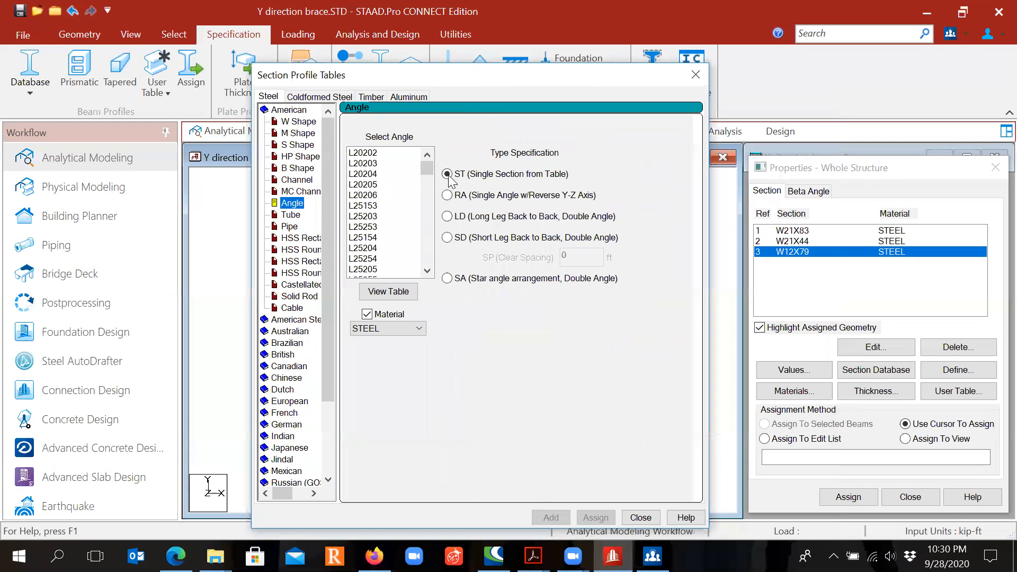
click(448, 217)
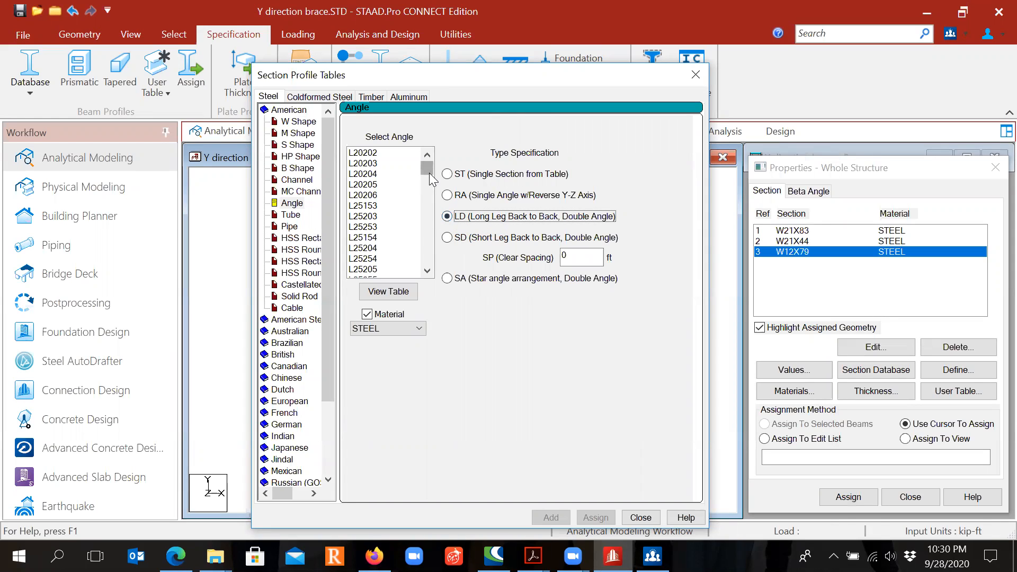
drag(429, 172, 428, 234)
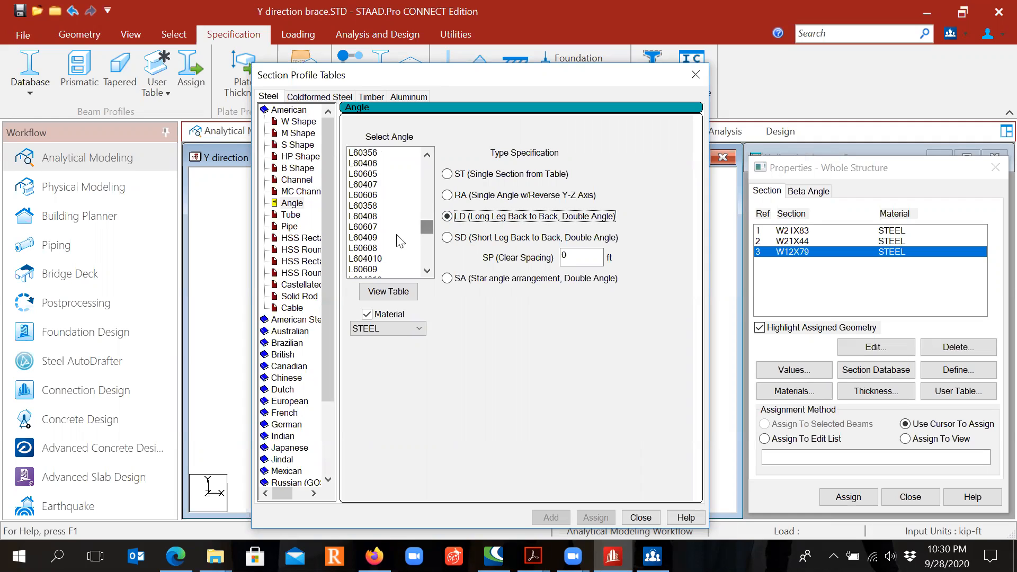
click(368, 248)
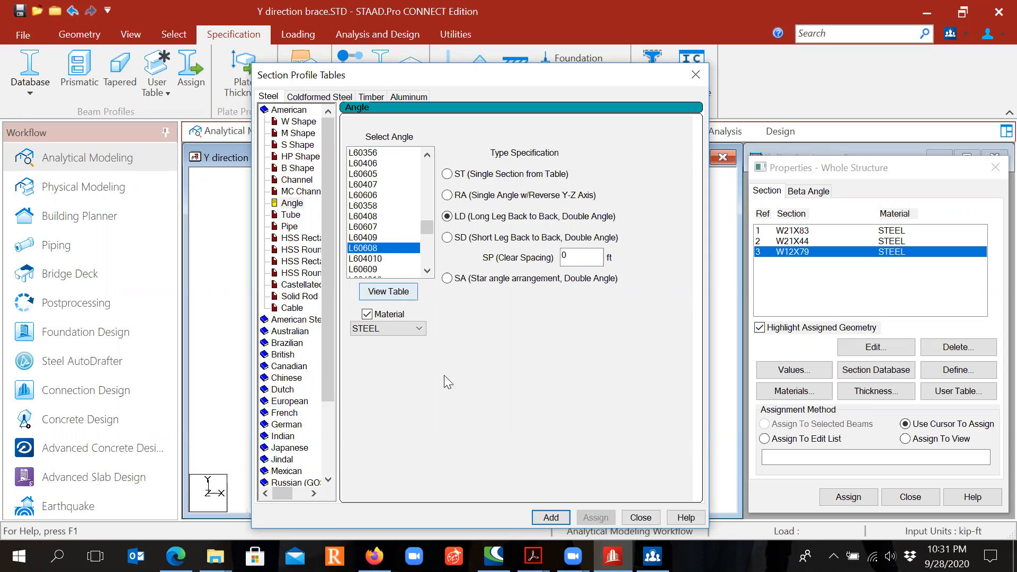
click(555, 517)
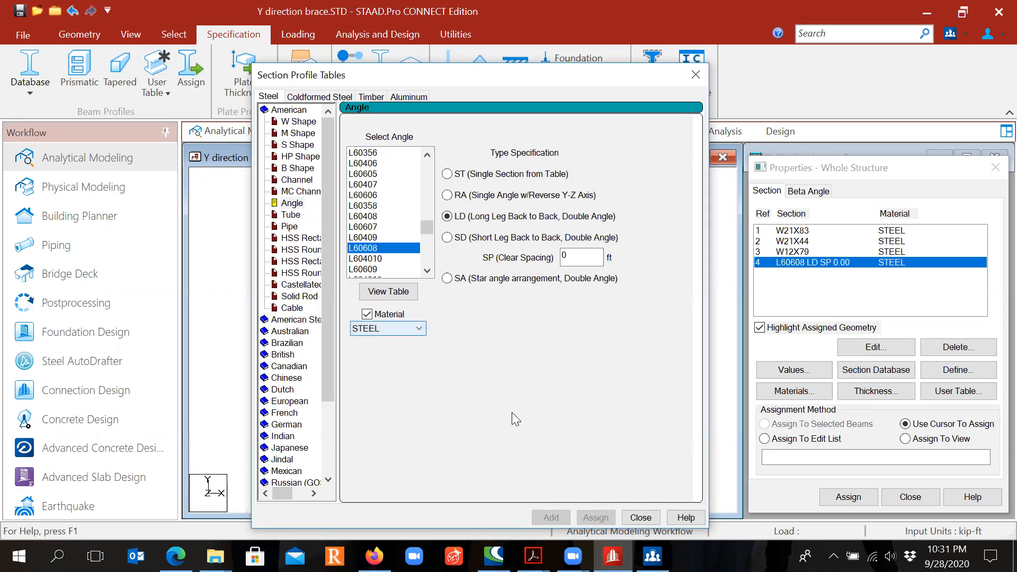
click(640, 517)
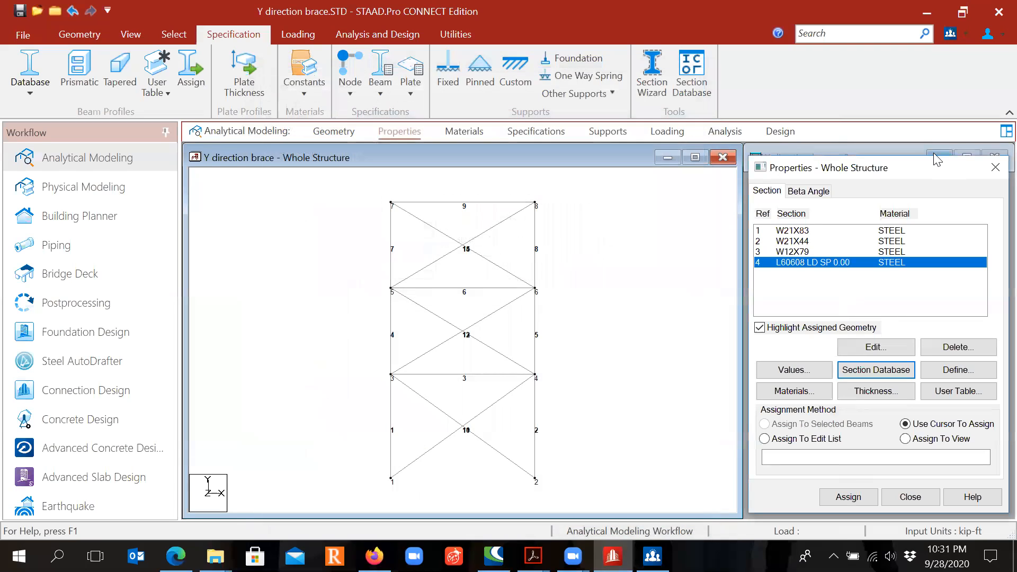
Assign the W21X83 section to the first- and second-story beams, members 3 and 6
click(804, 233)
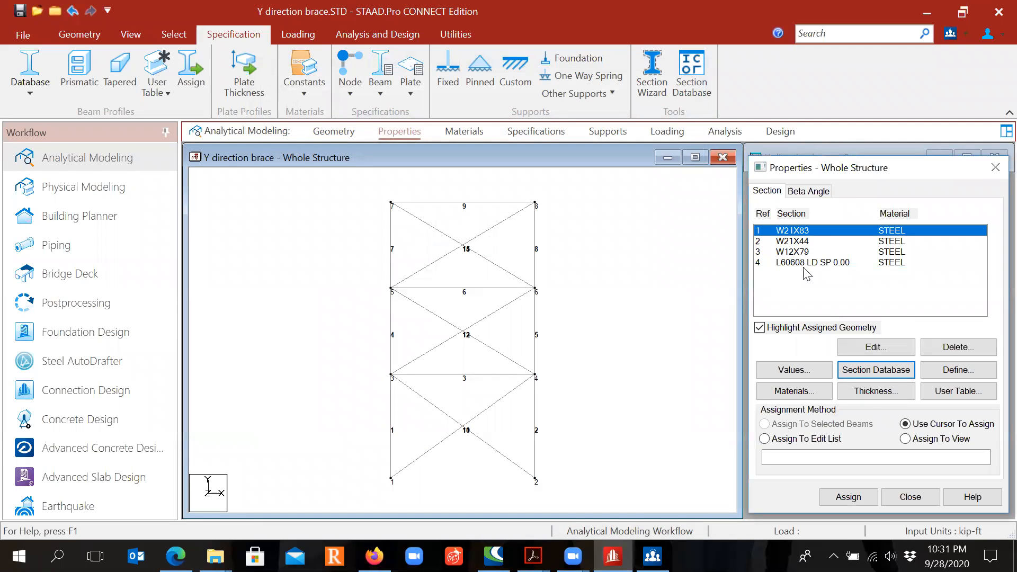
click(848, 497)
click(470, 374)
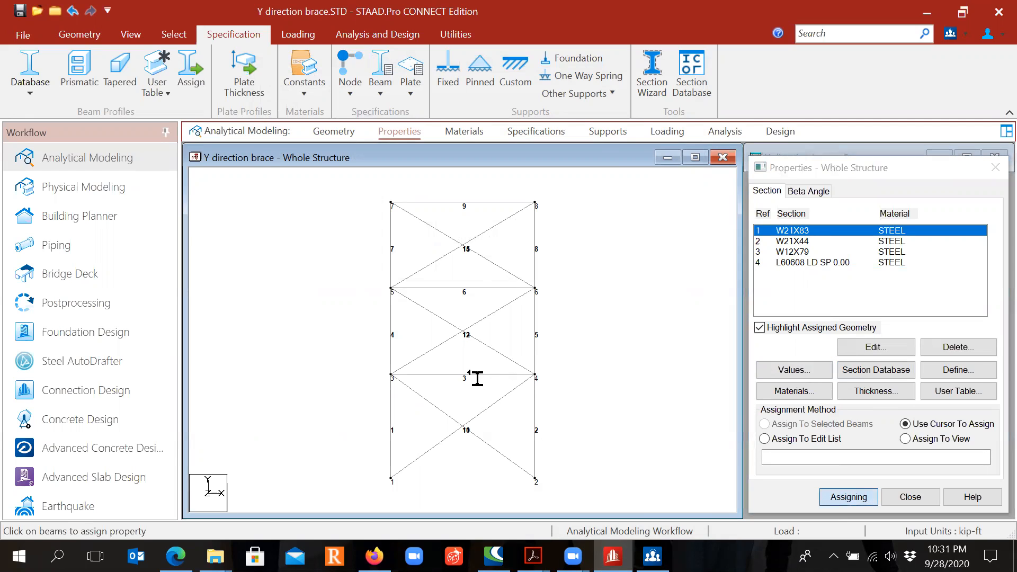
click(473, 288)
key(Escape)
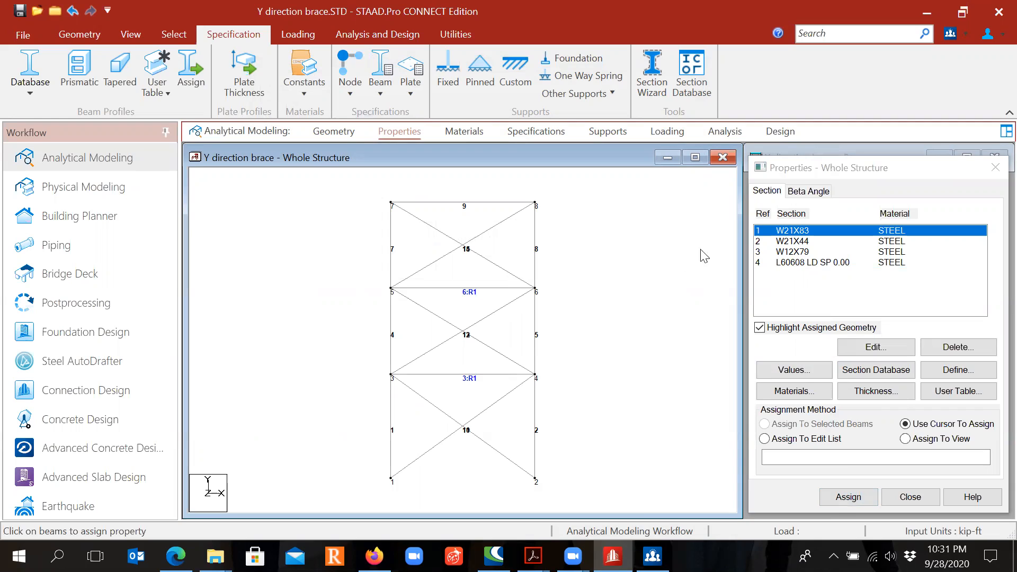
Assign the W21X44 section to the roof beam, member 9
click(801, 244)
click(849, 497)
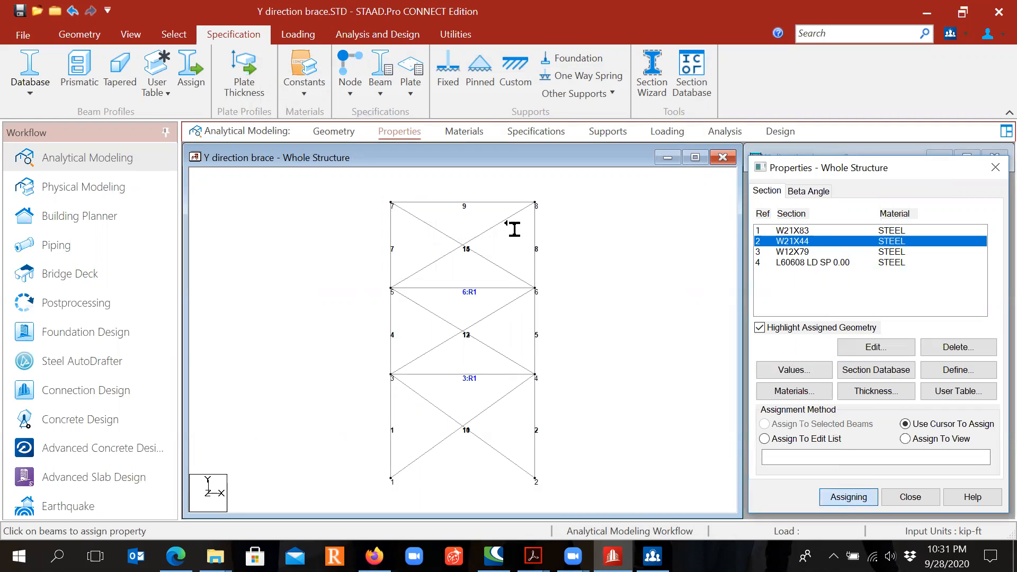
click(478, 205)
key(Escape)
Assign the W12X79 section to all six columns, members 1, 2, 4, 5, 7 and 8
click(802, 252)
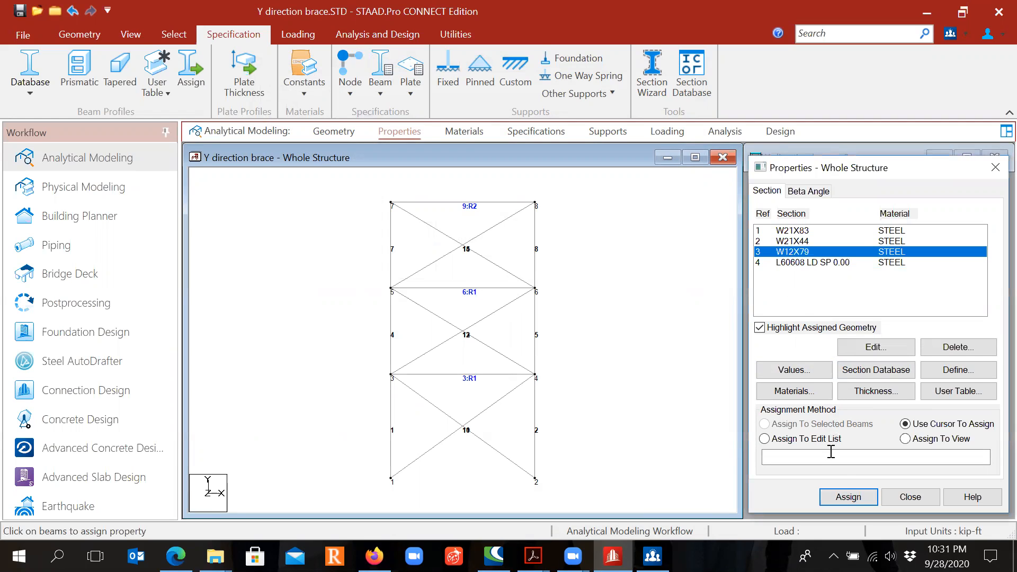
click(849, 497)
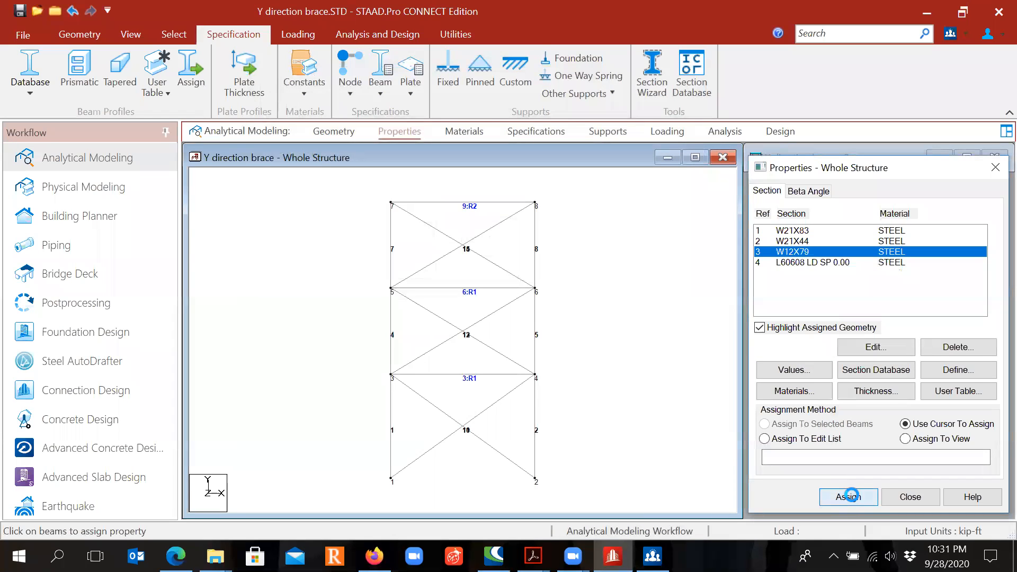
click(399, 430)
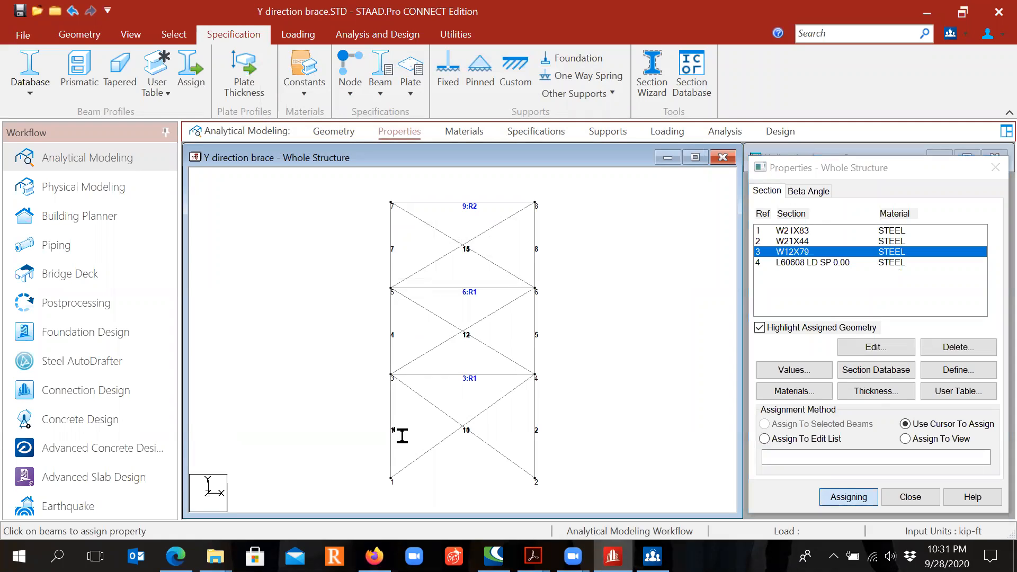
click(394, 336)
click(394, 248)
click(539, 250)
click(537, 429)
key(Escape)
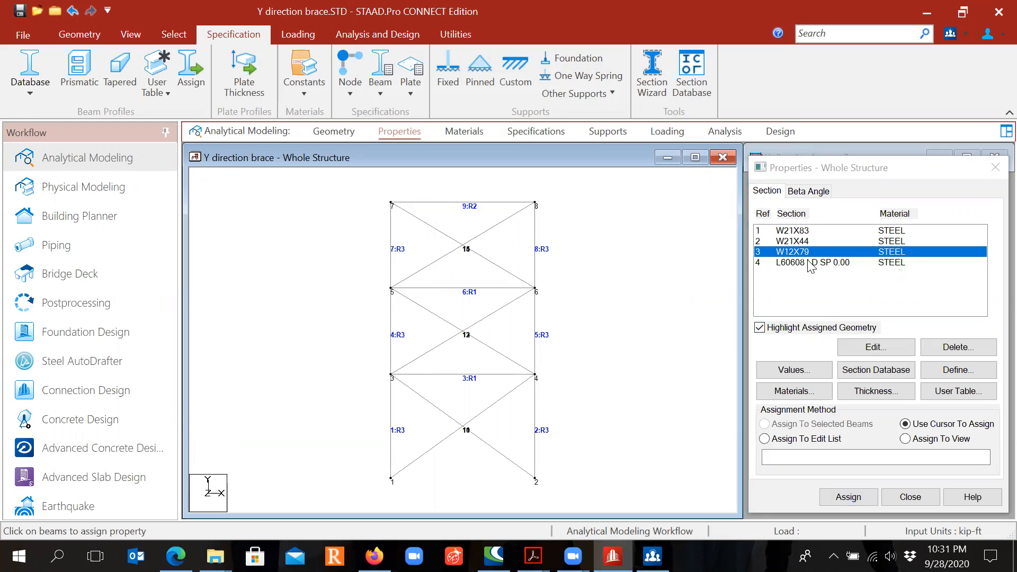
Assign the L60608 LD double-angle section to all six braces, members 10 to 15, and review the member materials
click(807, 263)
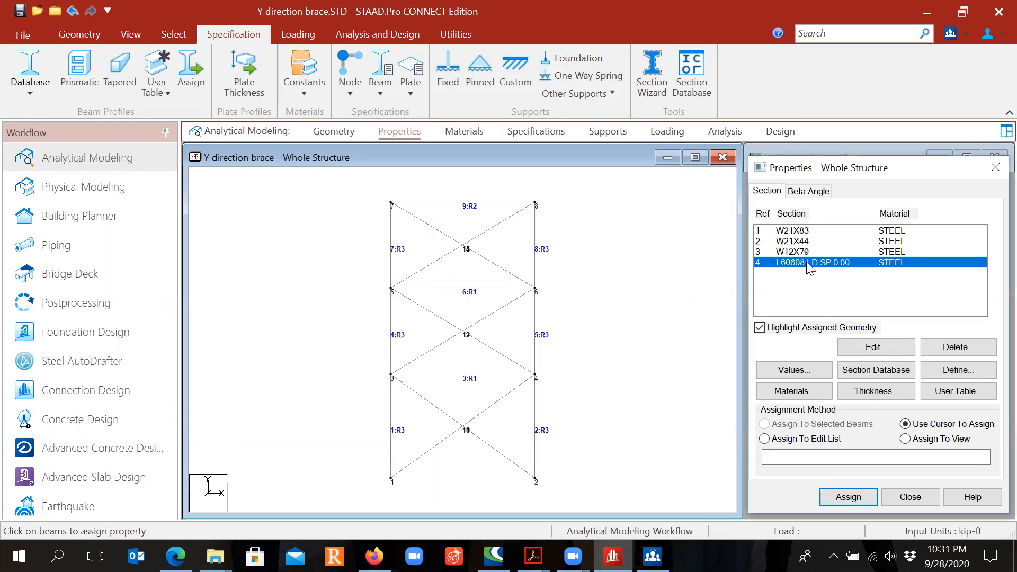
click(847, 497)
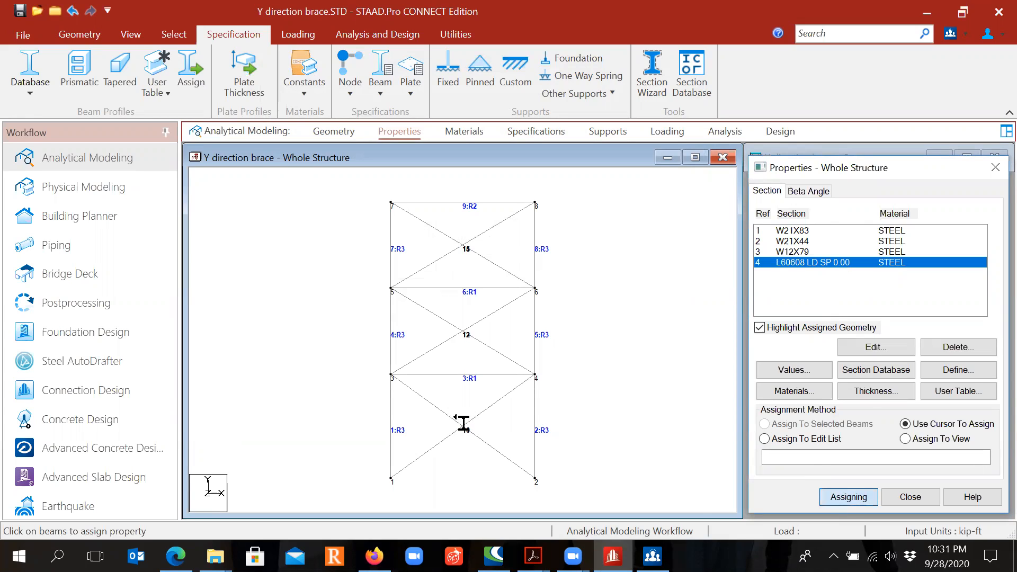
click(461, 426)
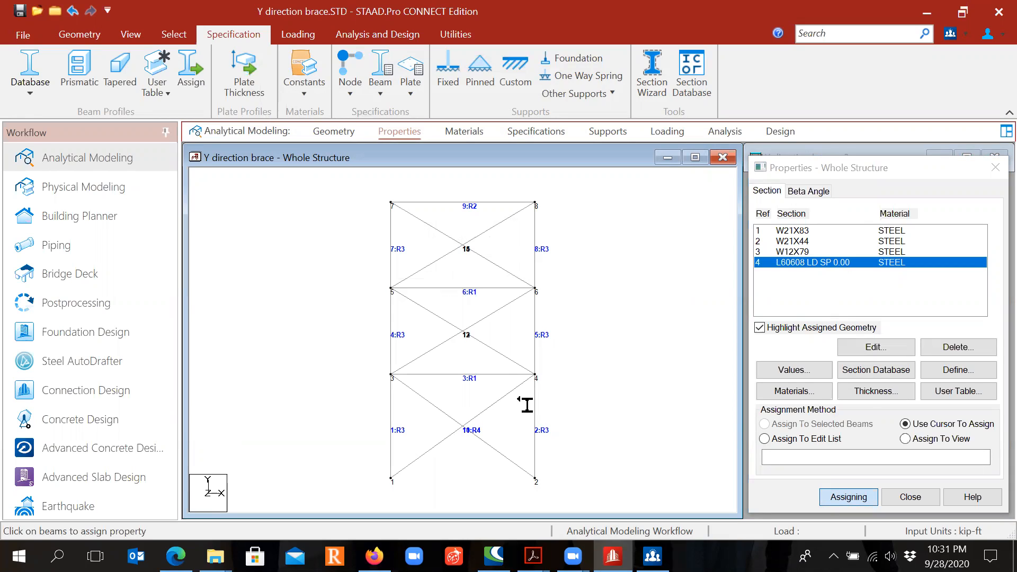
click(477, 339)
key(Escape)
drag(425, 216, 504, 274)
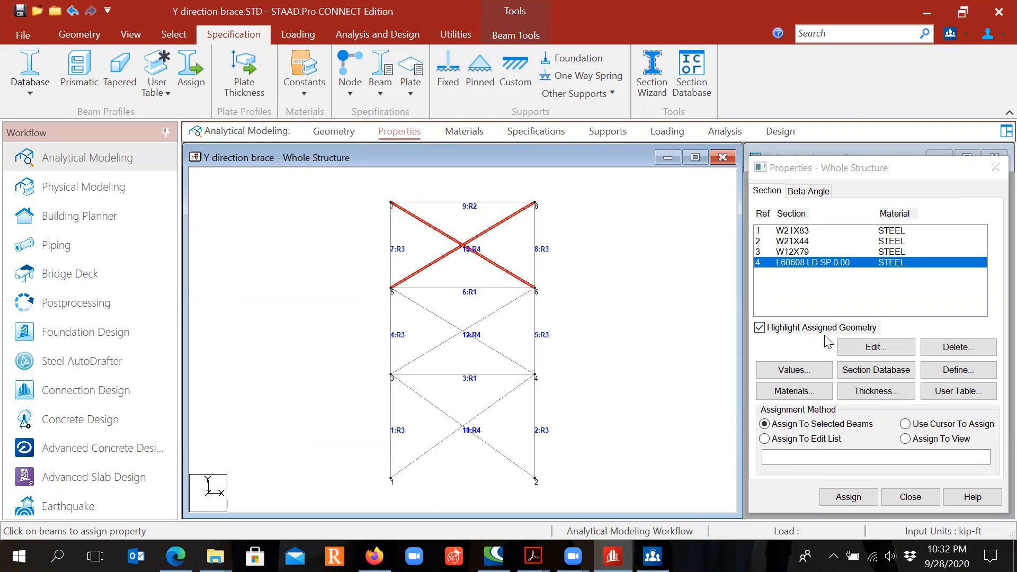
click(848, 498)
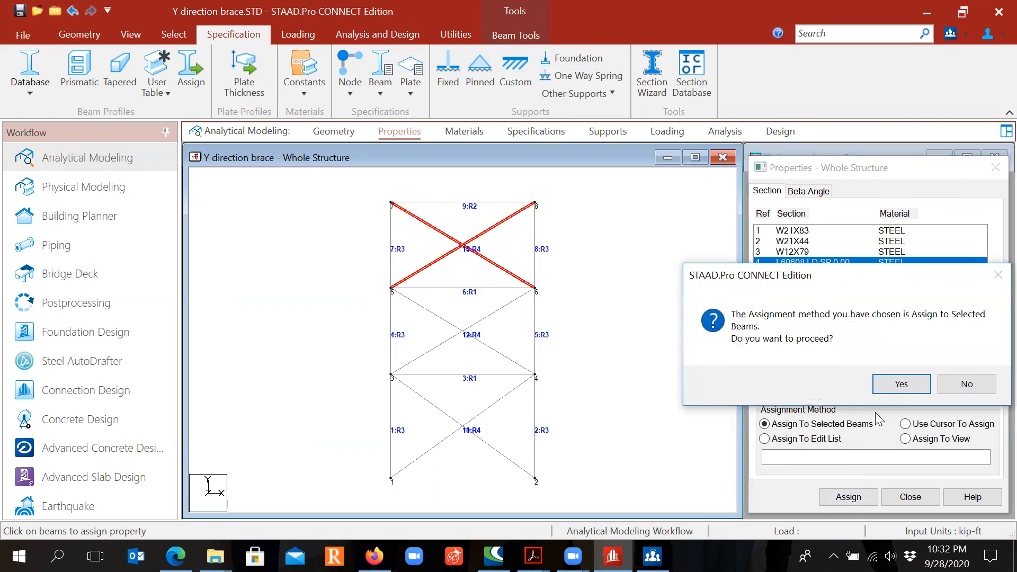
click(898, 382)
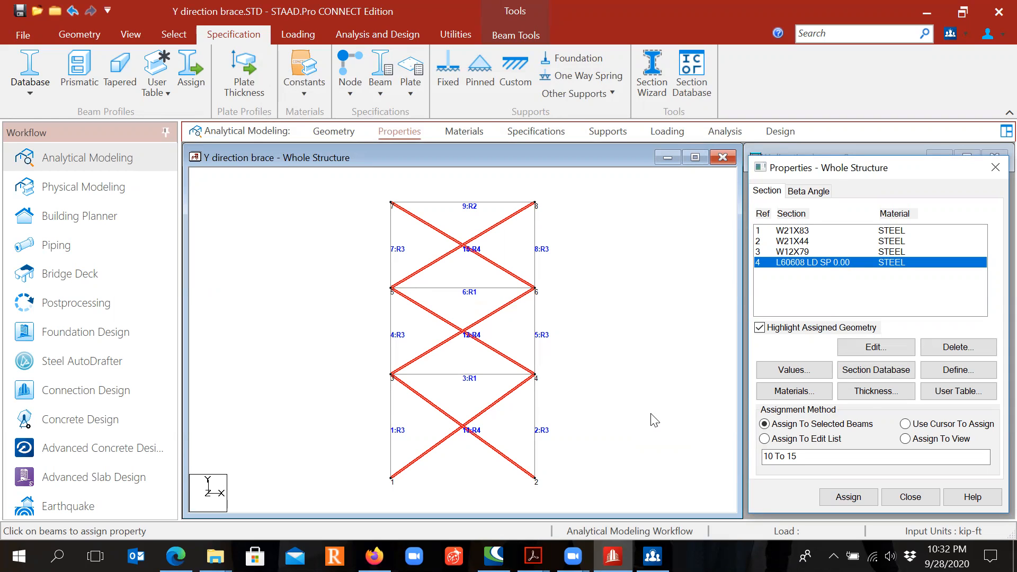
click(464, 133)
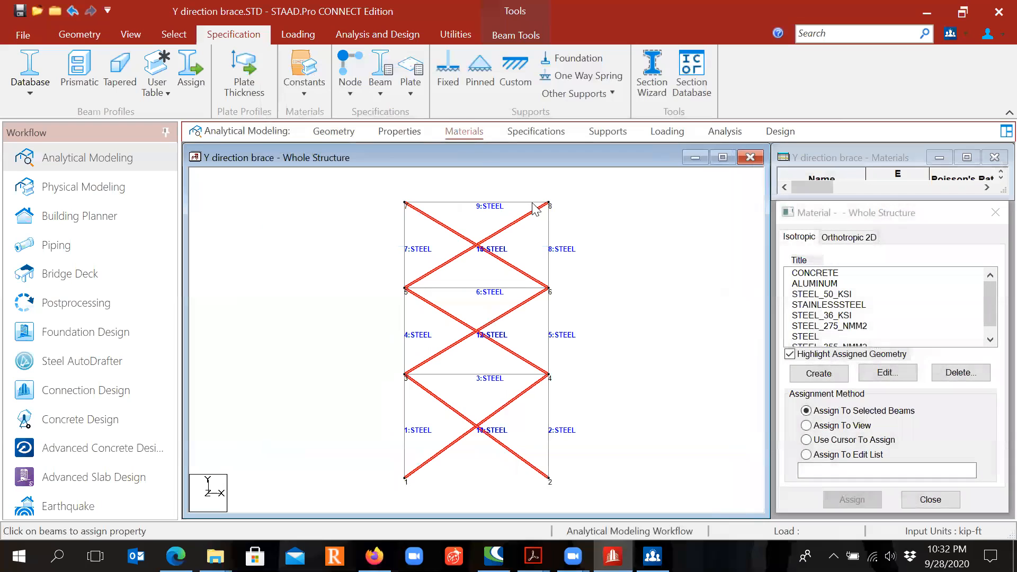
click(641, 267)
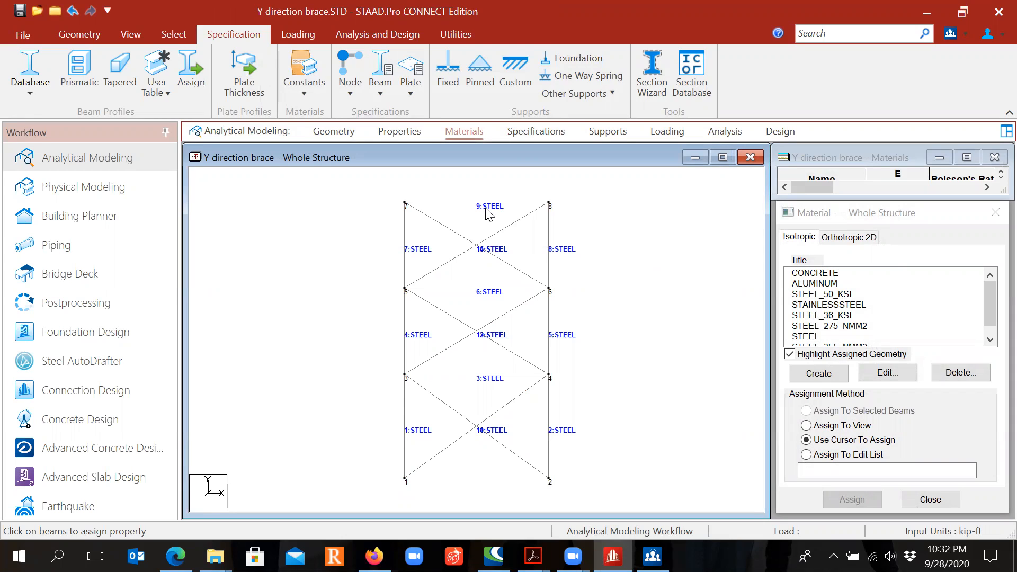
Create two beam release specifications, one releasing MZ at the start and one releasing MZ at the end
click(526, 133)
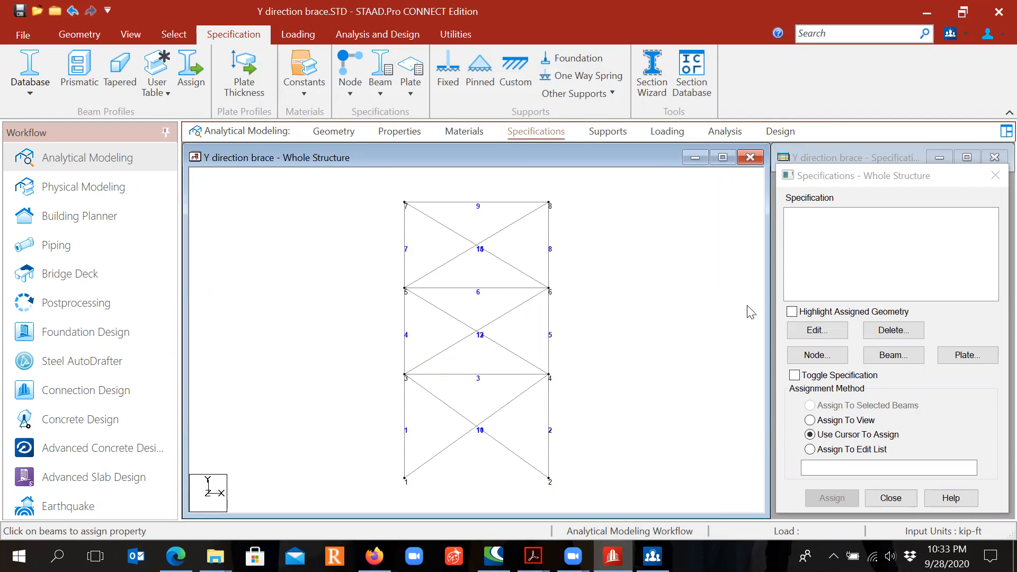
click(899, 358)
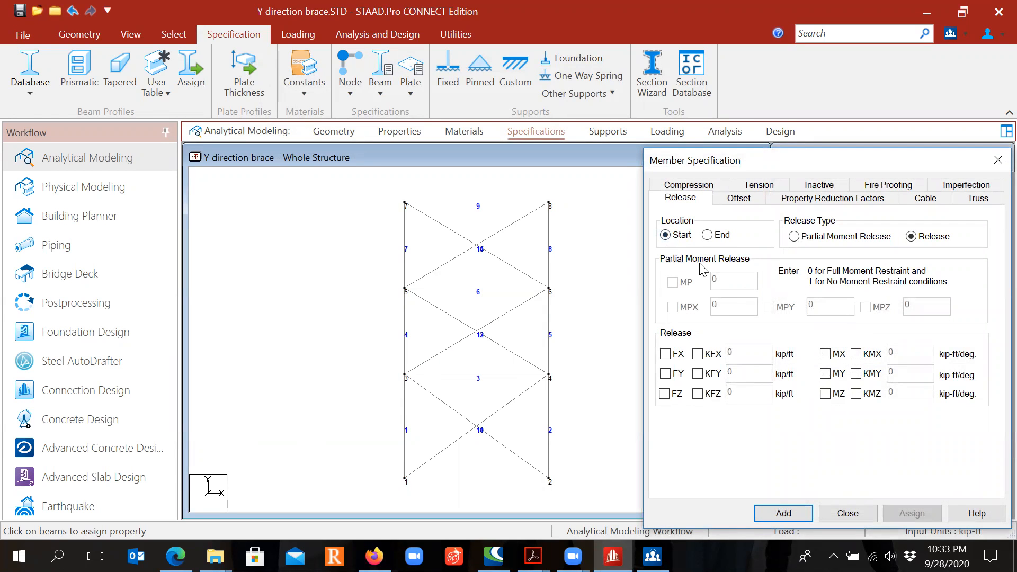
click(825, 394)
click(781, 513)
click(894, 355)
click(826, 394)
click(784, 513)
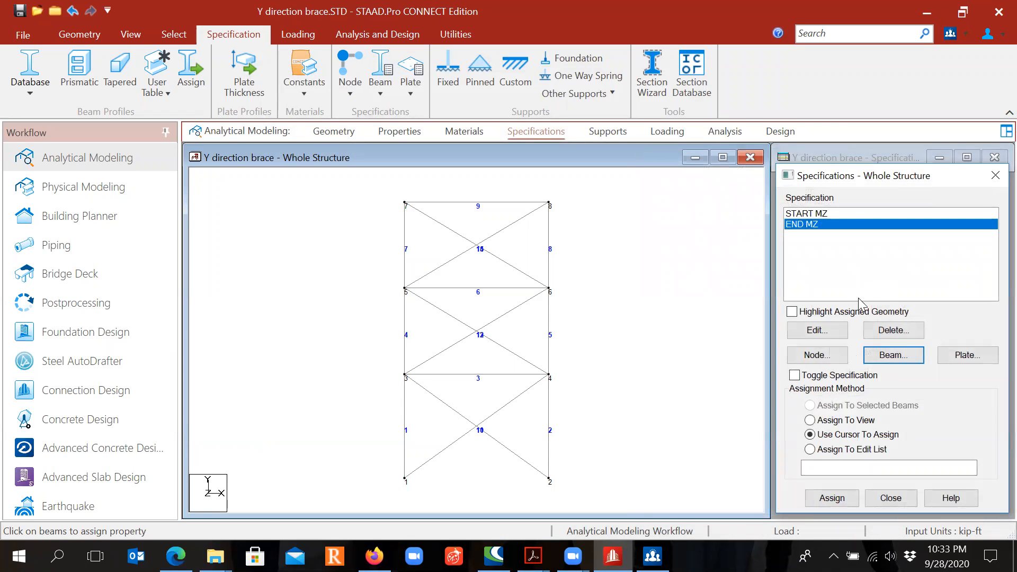
Add a truss member specification with no additional parameters
click(889, 359)
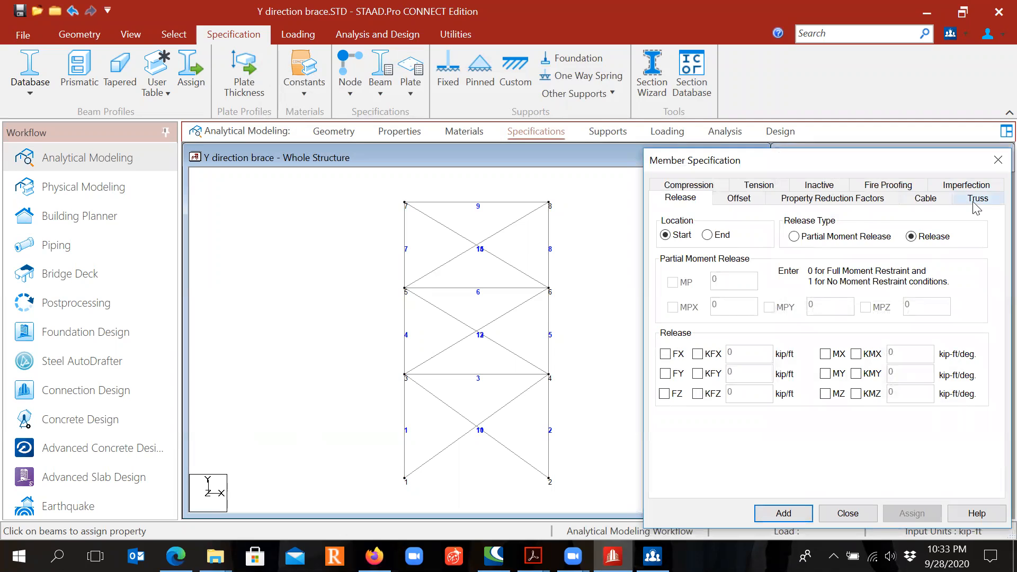
click(976, 199)
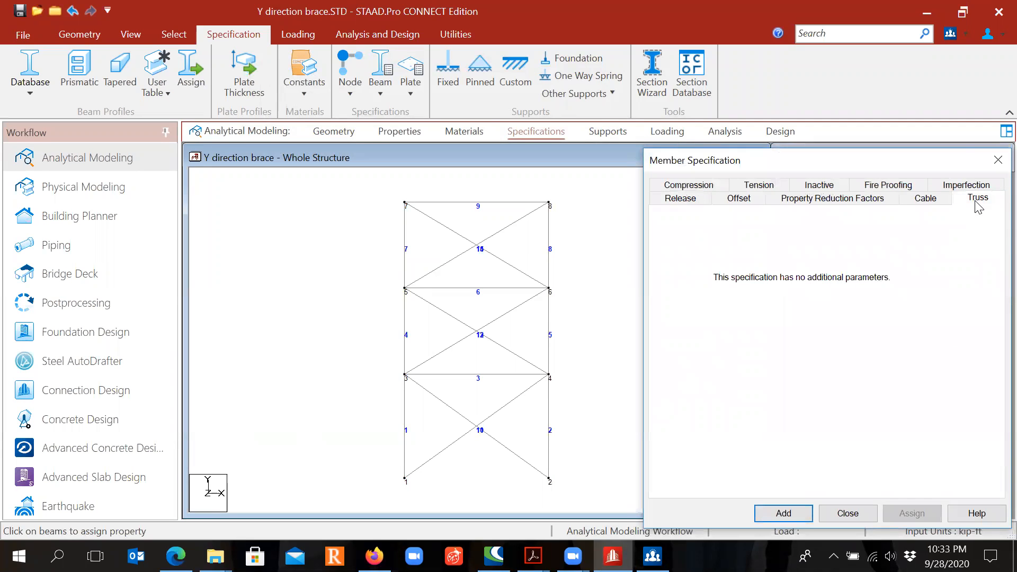
click(808, 512)
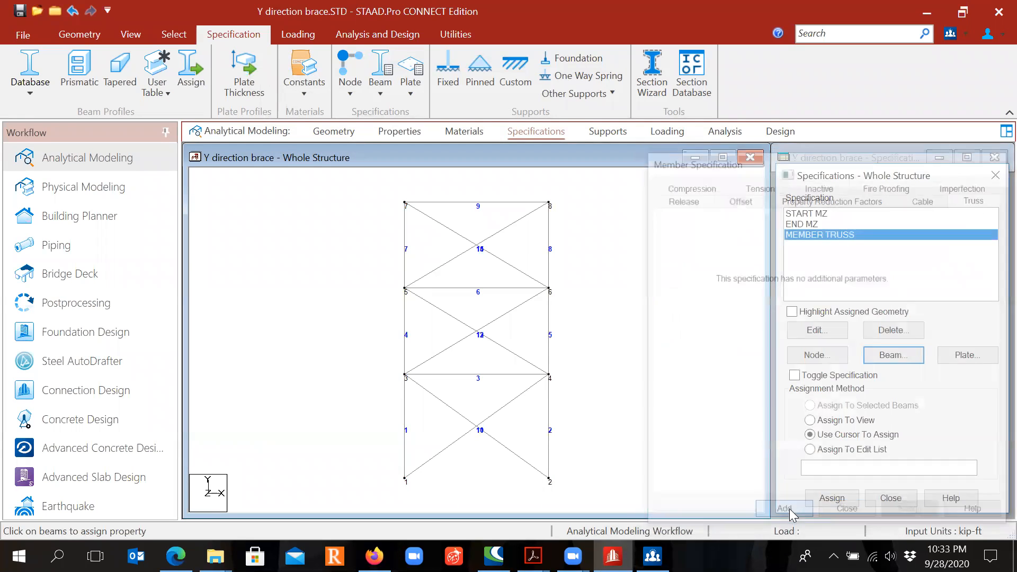
Assign the START MZ release to the three floor and roof beams, members 3, 6 and 9
click(836, 215)
click(832, 497)
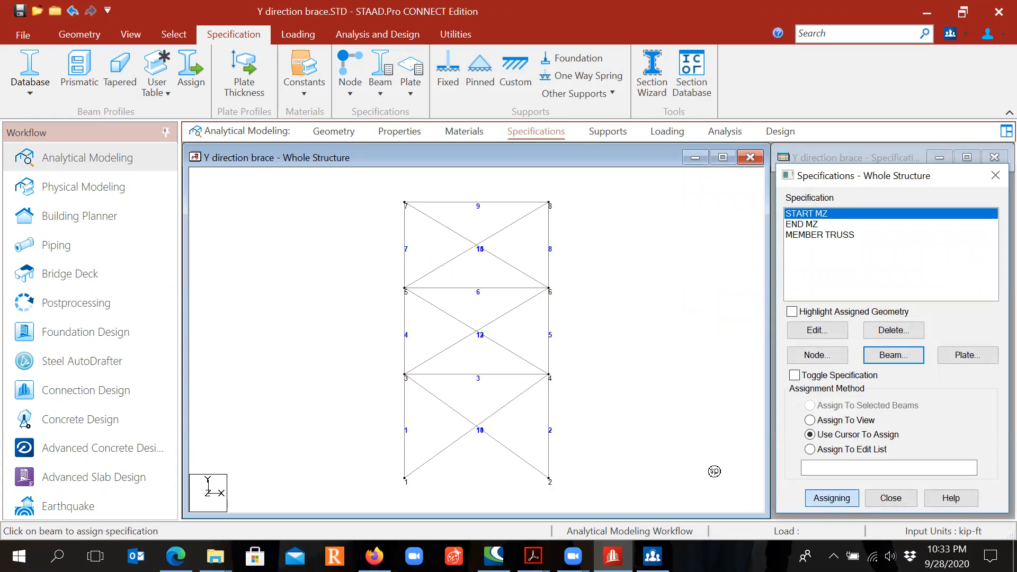
click(443, 376)
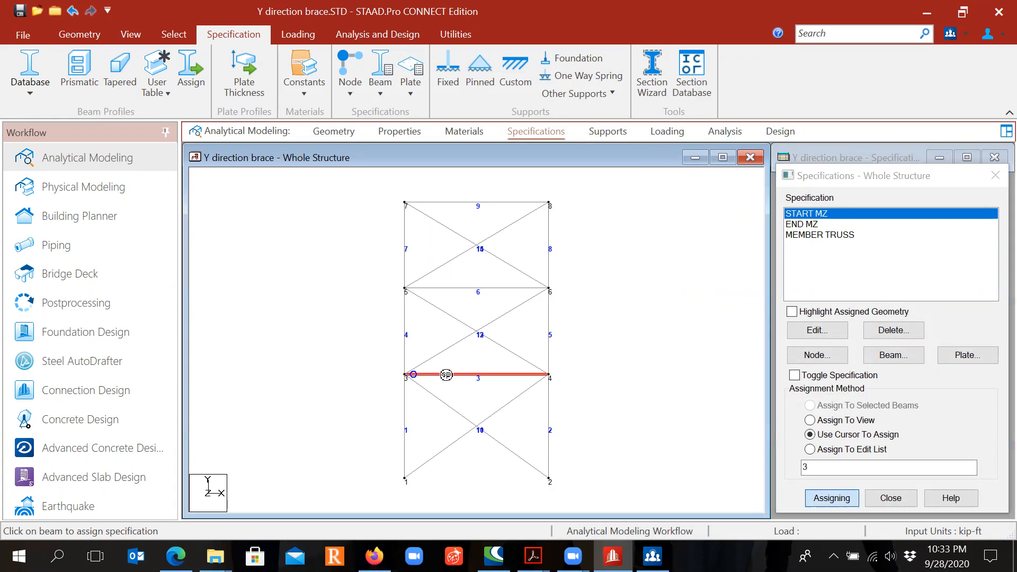
click(447, 288)
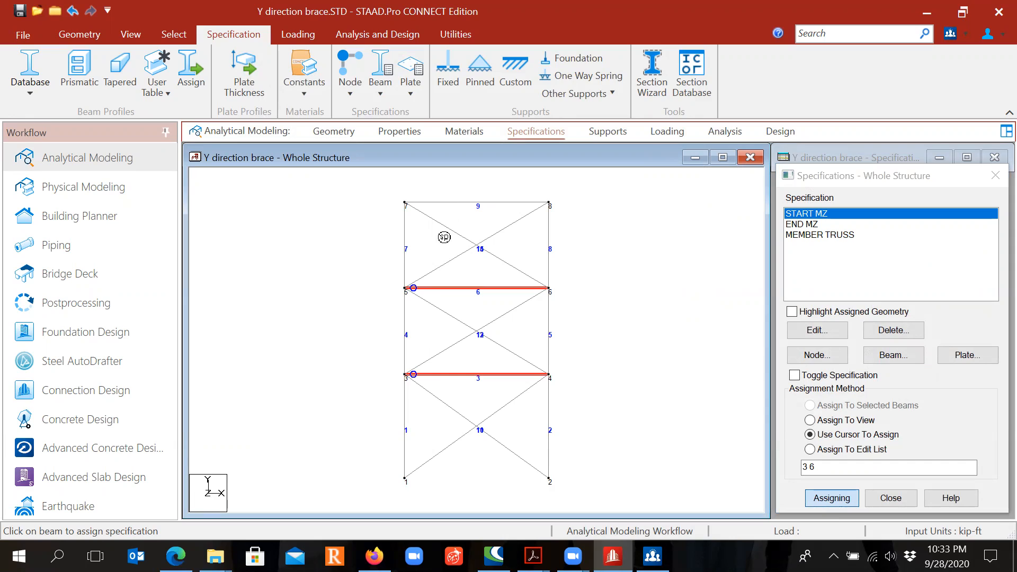
click(452, 203)
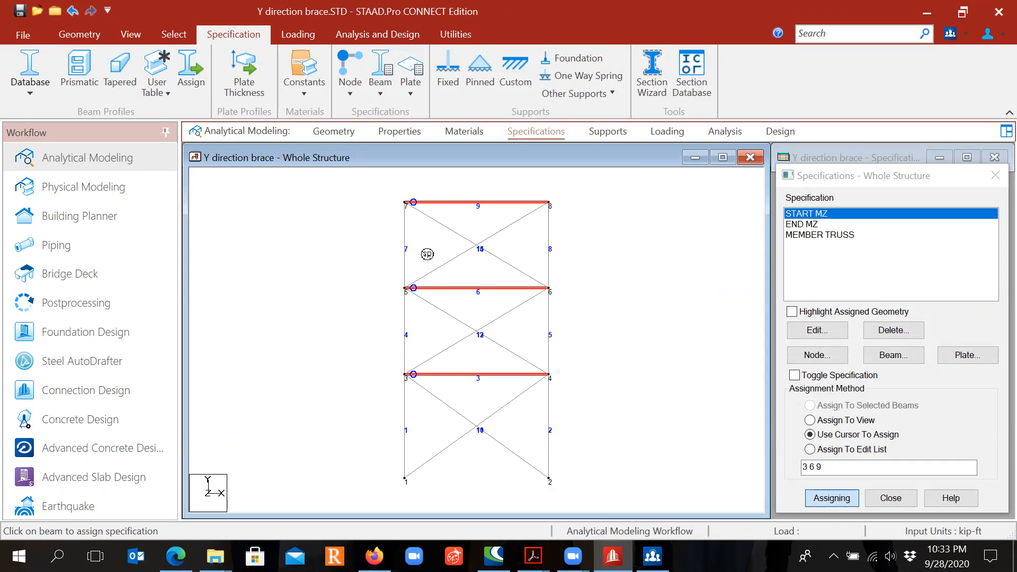
key(Escape)
click(656, 316)
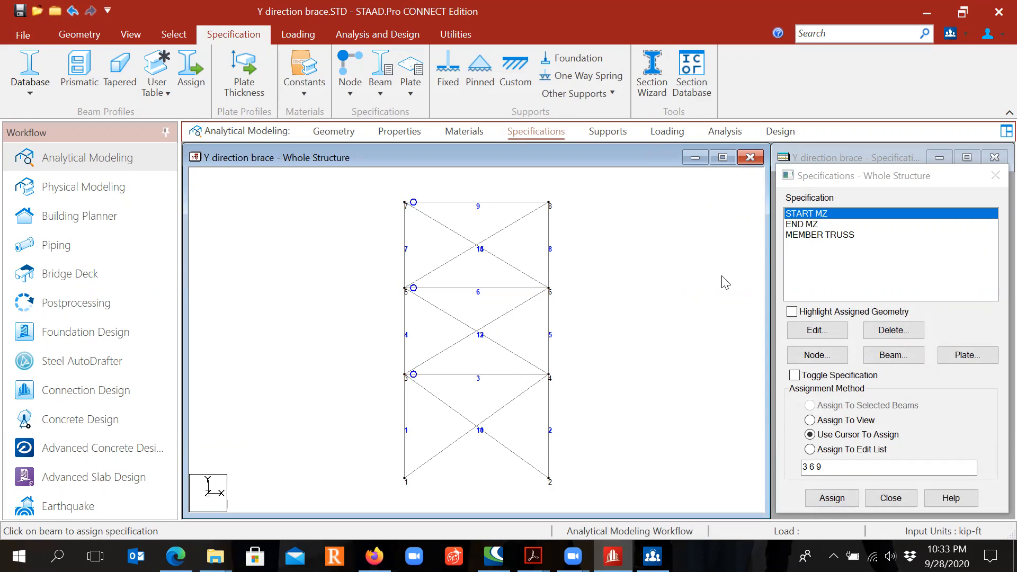
Assign the END MZ release to beams 3, 6 and 9 and to the top-story columns, members 7 and 8
click(798, 225)
click(830, 498)
click(498, 376)
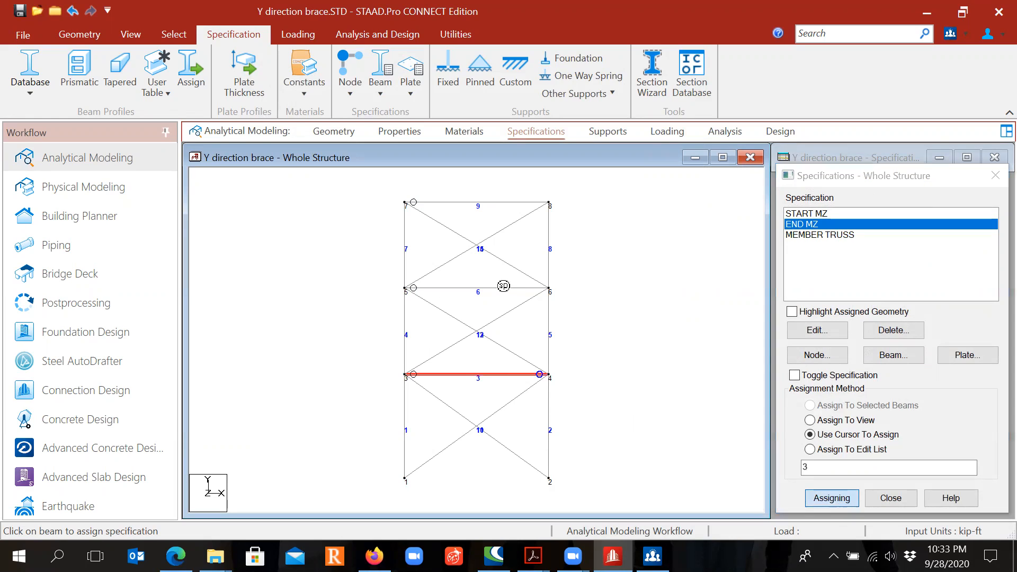
click(503, 292)
click(516, 202)
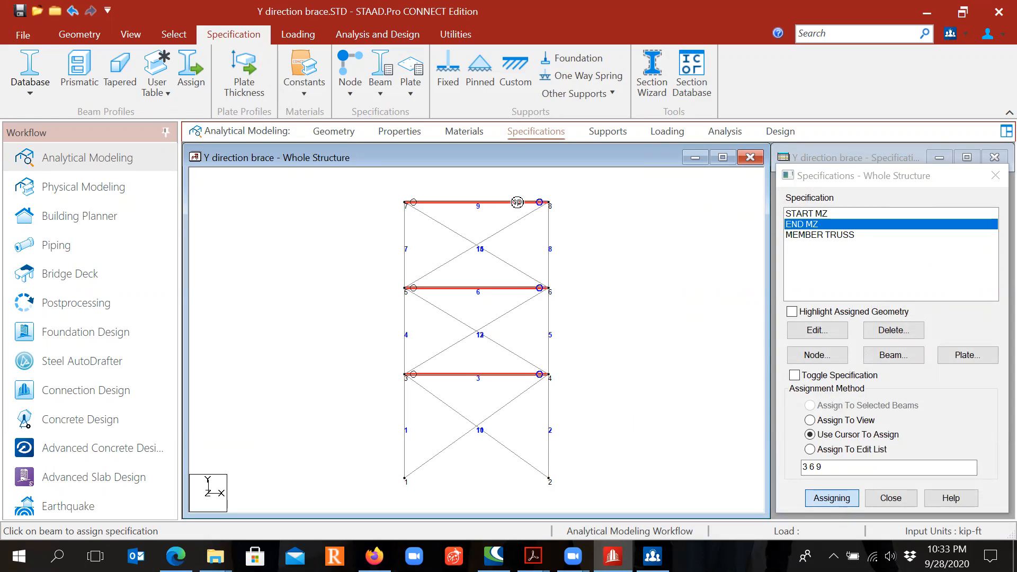
click(406, 233)
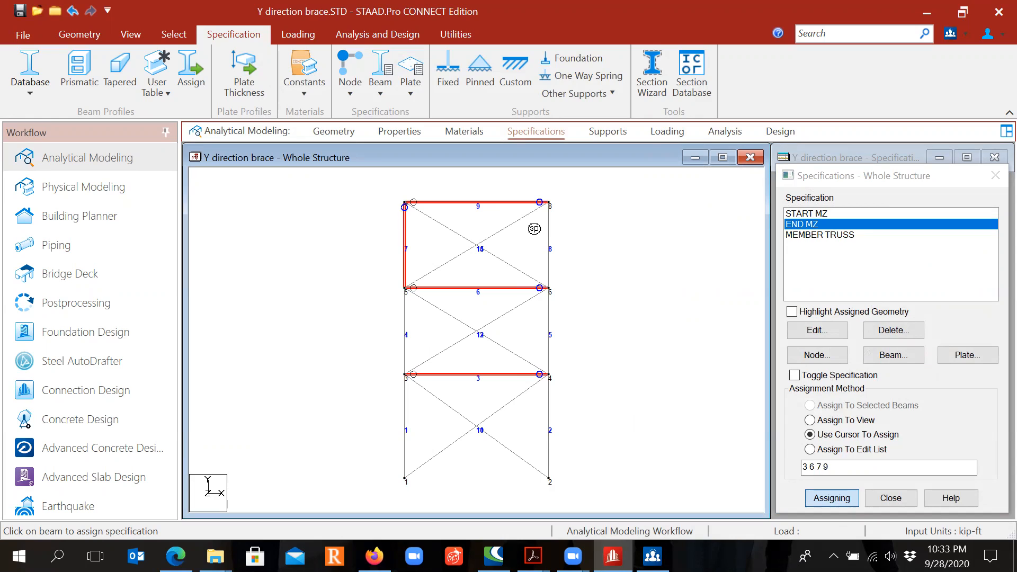
click(550, 231)
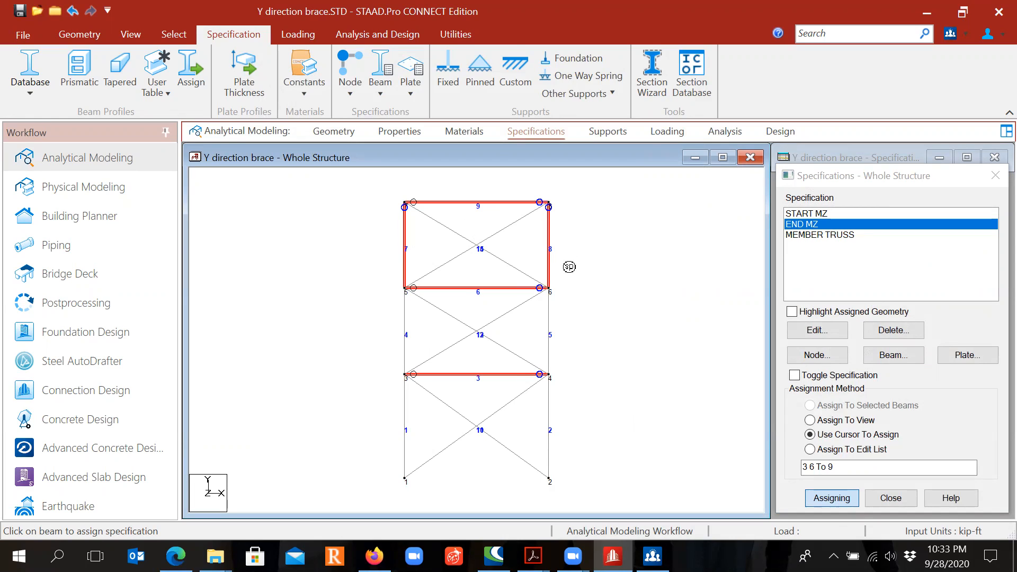
key(Escape)
click(620, 282)
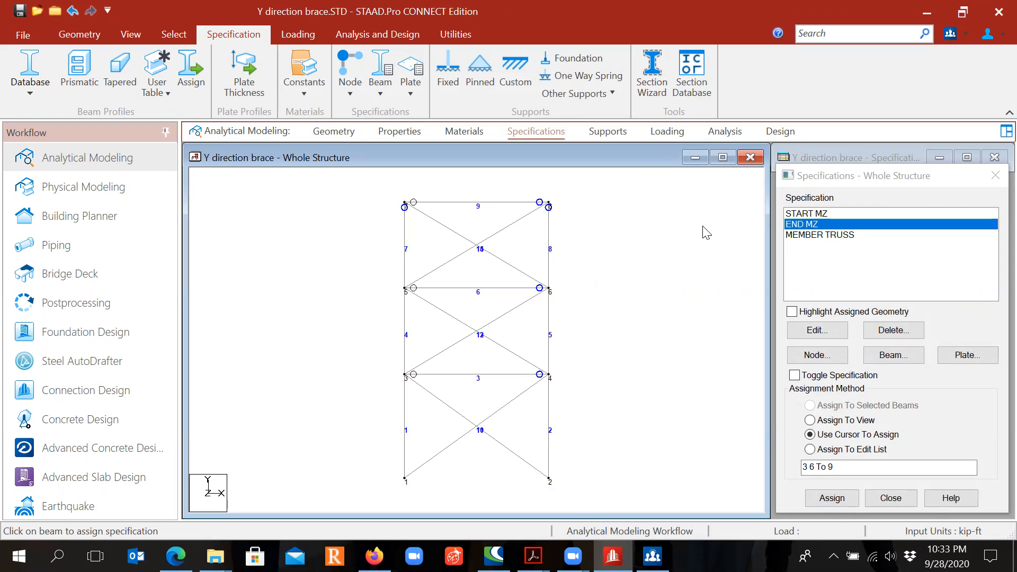
Assign the MEMBER TRUSS specification to the two top-story braces, members 14 and 15
click(832, 241)
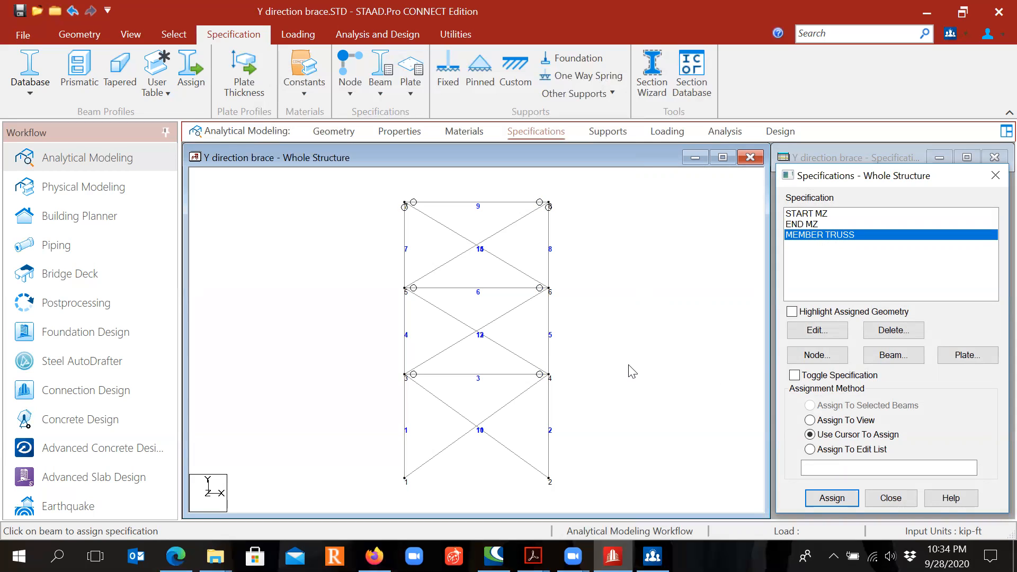
drag(444, 216, 512, 268)
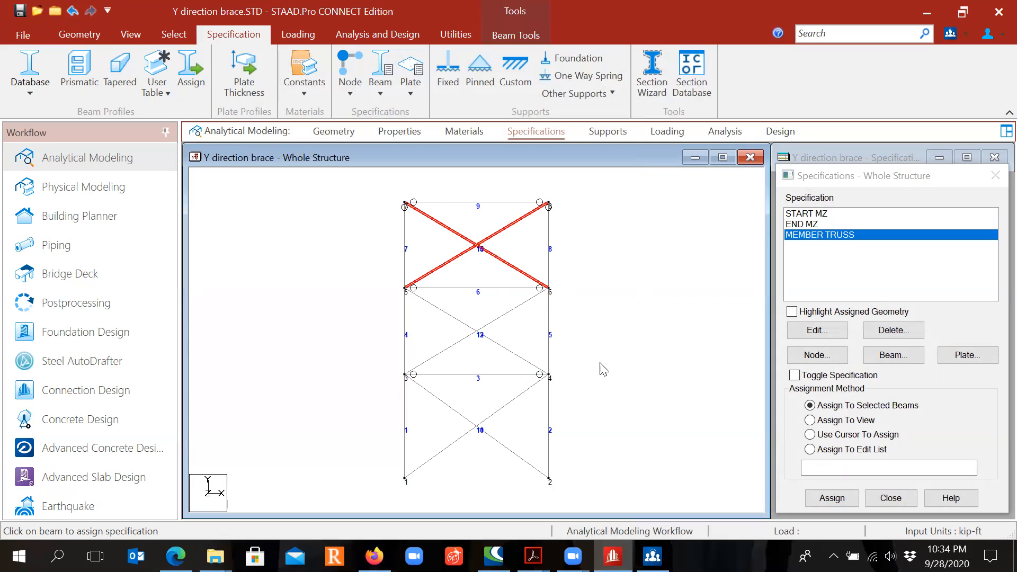
drag(448, 303, 499, 349)
click(484, 251)
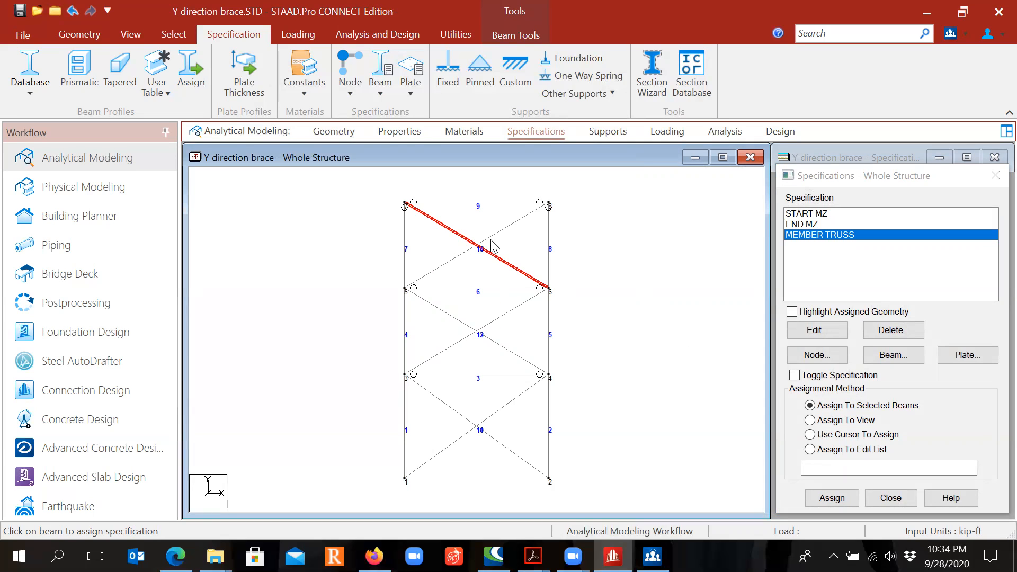
click(481, 226)
drag(448, 217, 514, 267)
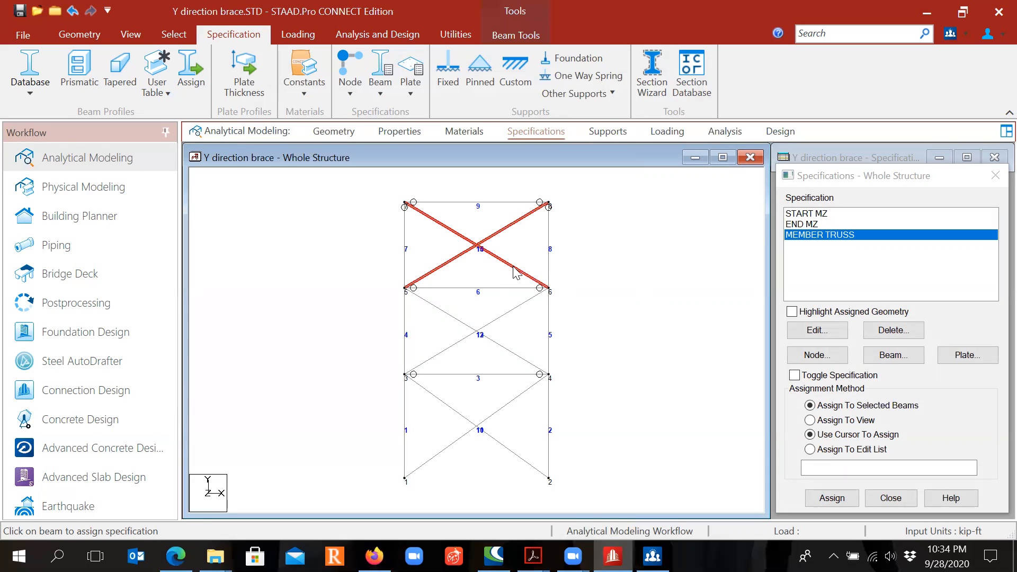
click(830, 499)
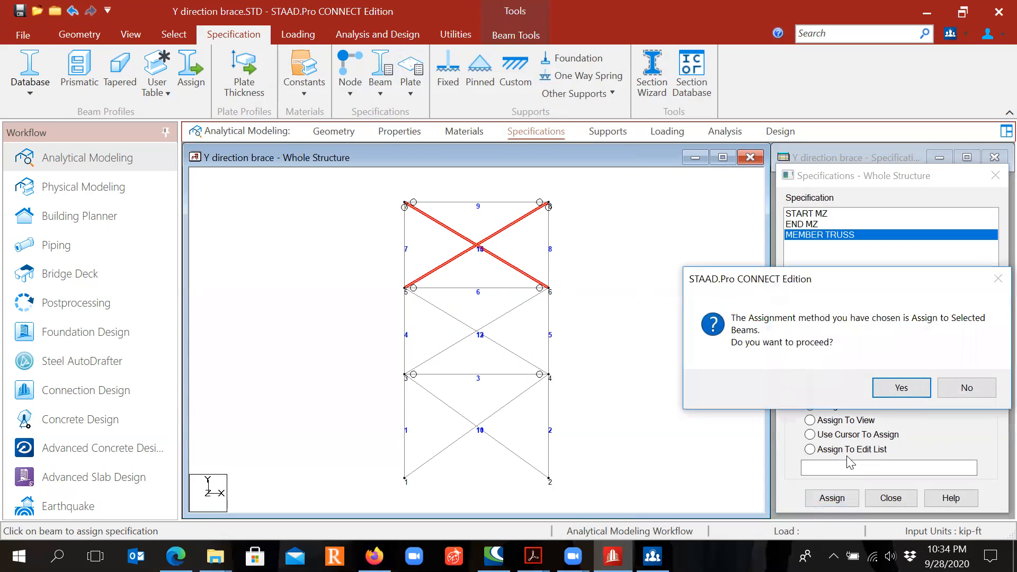
click(890, 389)
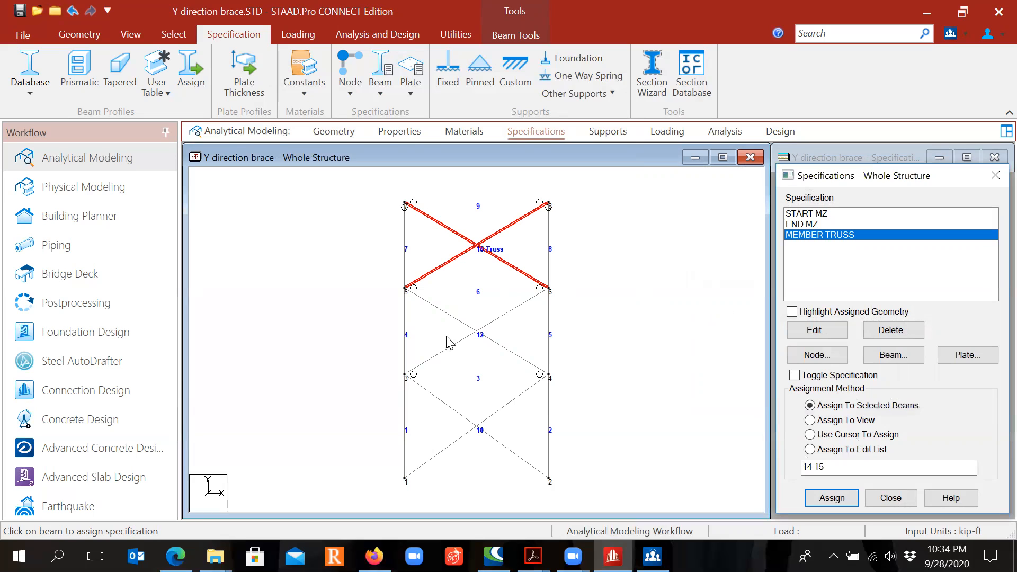
Assign the MEMBER TRUSS specification to the second- and first-story braces, members 10 to 13, and clear the selection
drag(454, 318, 496, 348)
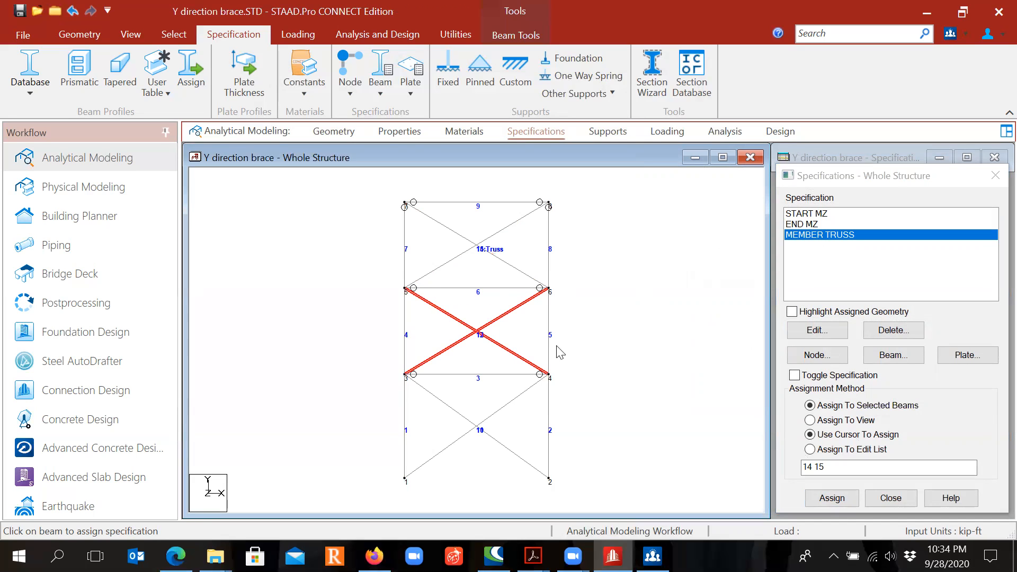
click(833, 499)
click(898, 389)
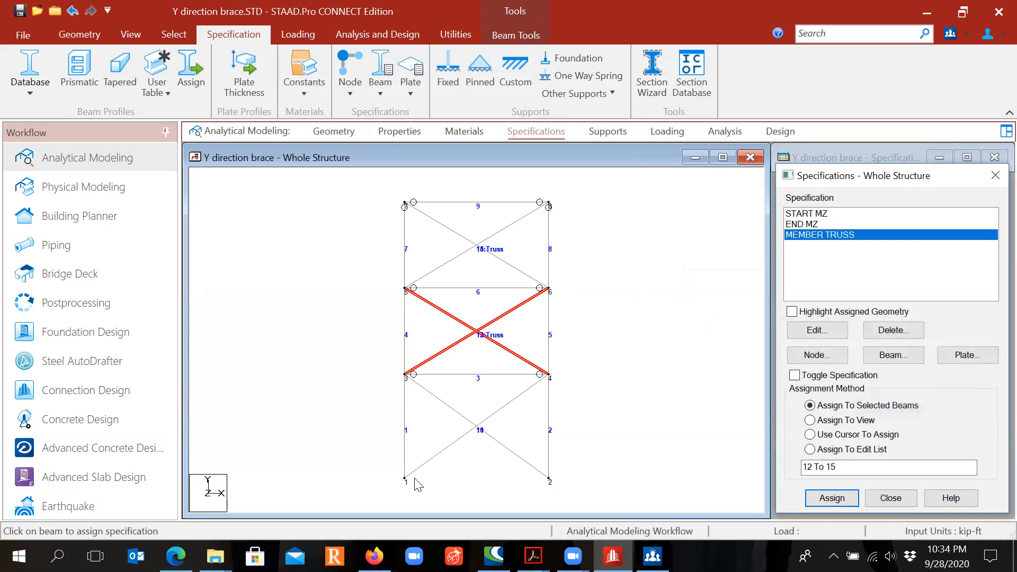
drag(443, 395, 518, 460)
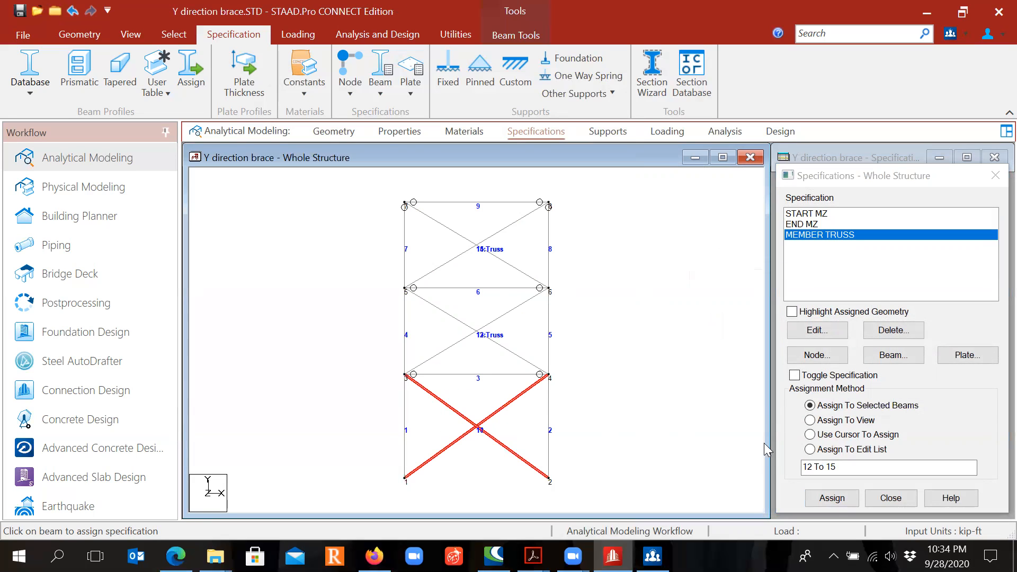
click(846, 499)
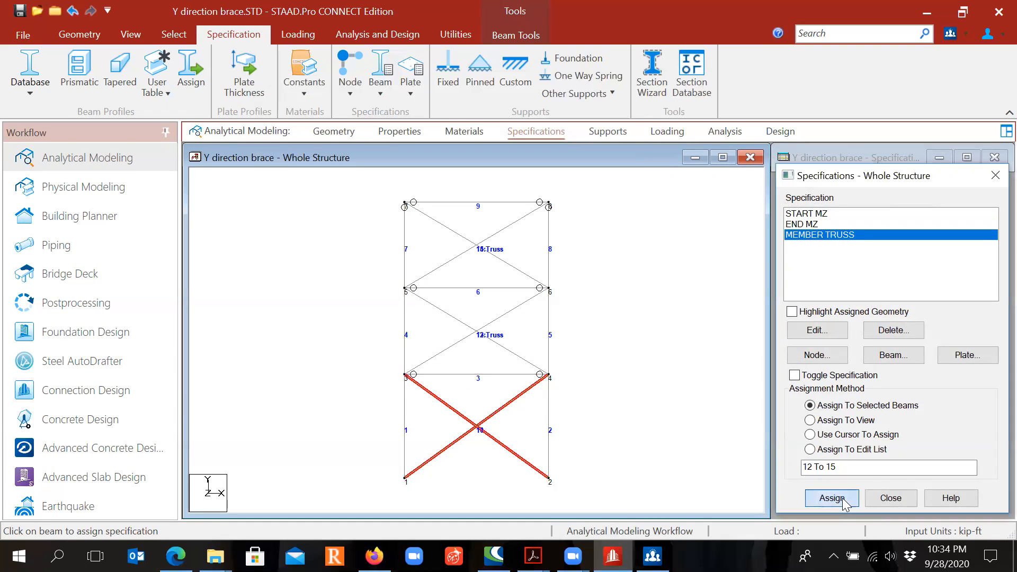
click(901, 388)
click(657, 422)
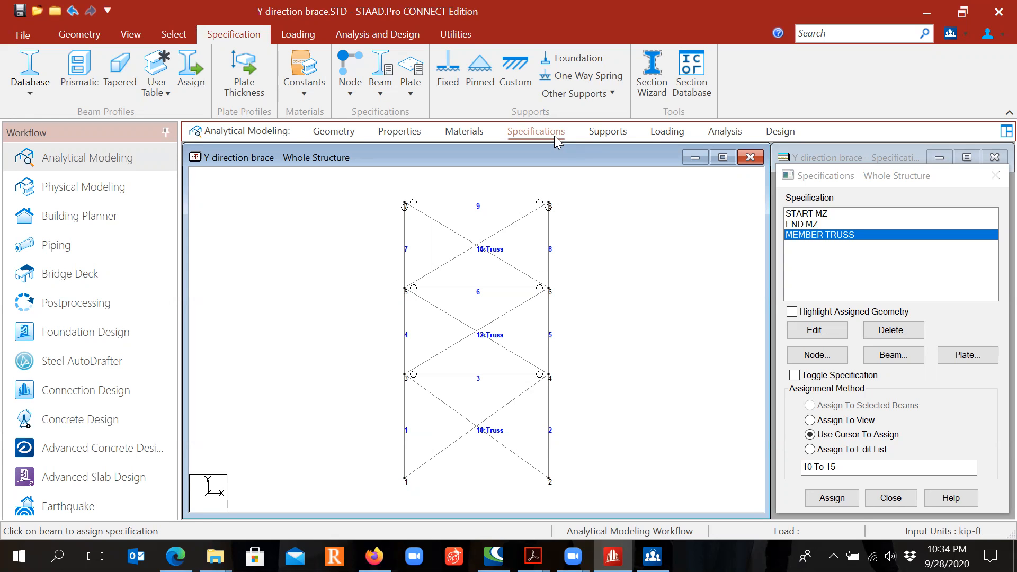
Create a pinned support definition for the braced frame
click(616, 131)
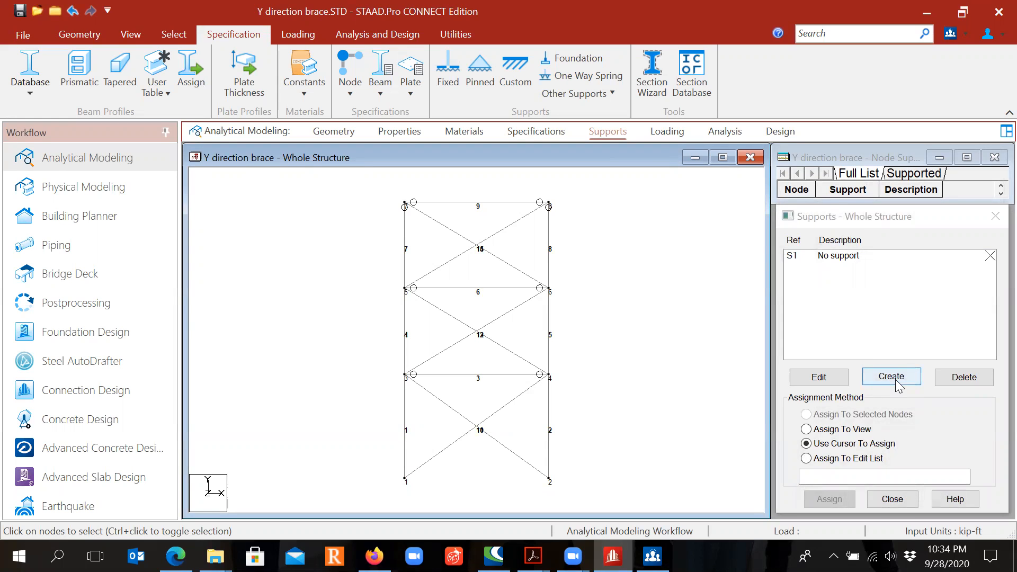
click(893, 377)
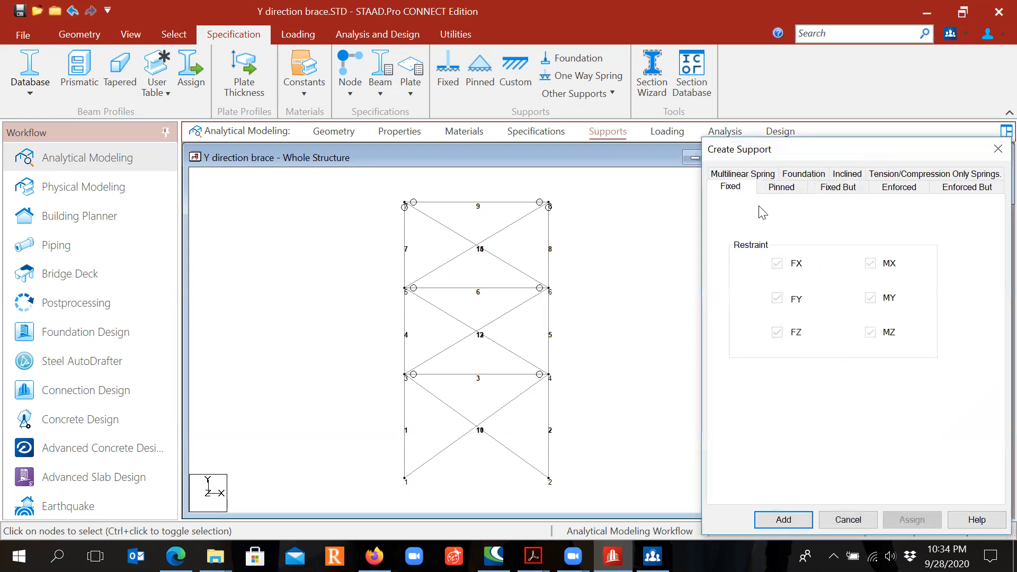
click(789, 192)
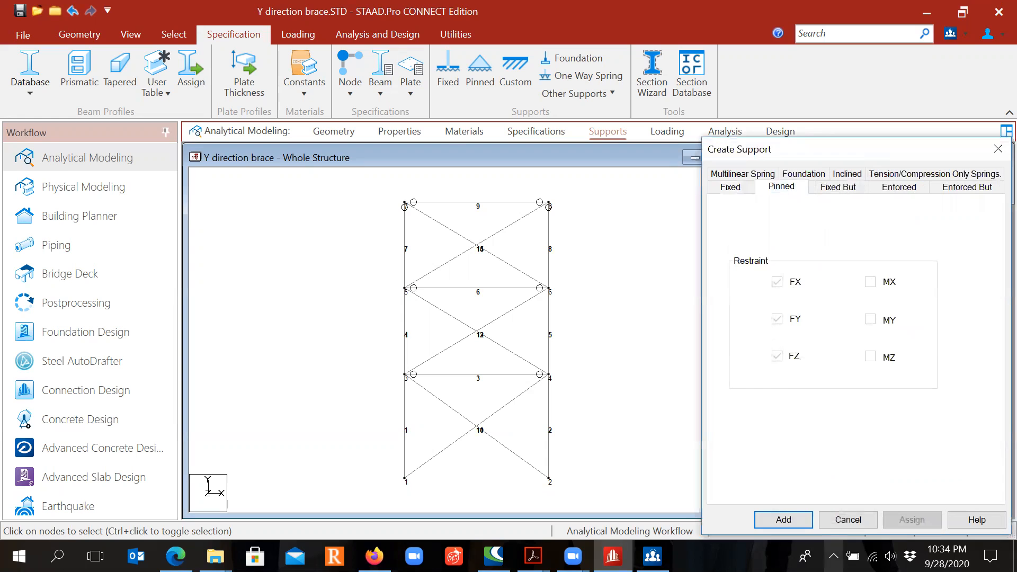
click(783, 519)
Assign the pinned support to the two column bases, nodes 1 and 2, and clear the selection
click(834, 267)
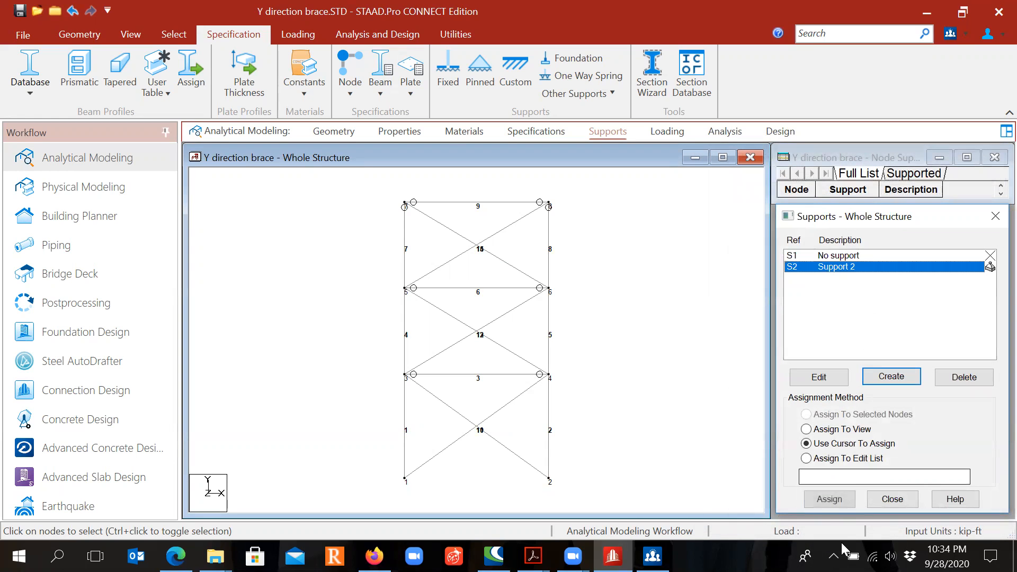
click(829, 499)
click(404, 480)
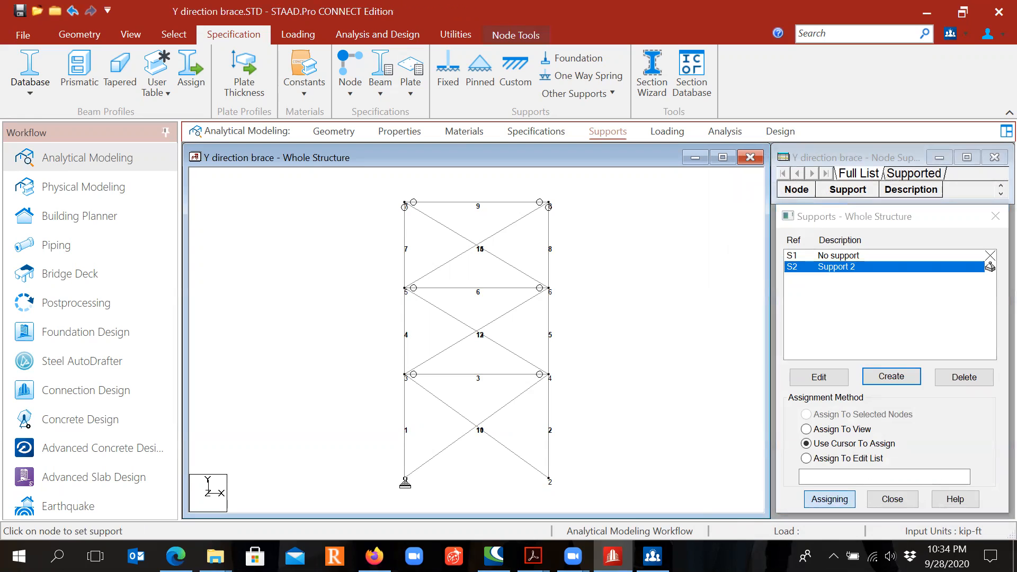
click(549, 480)
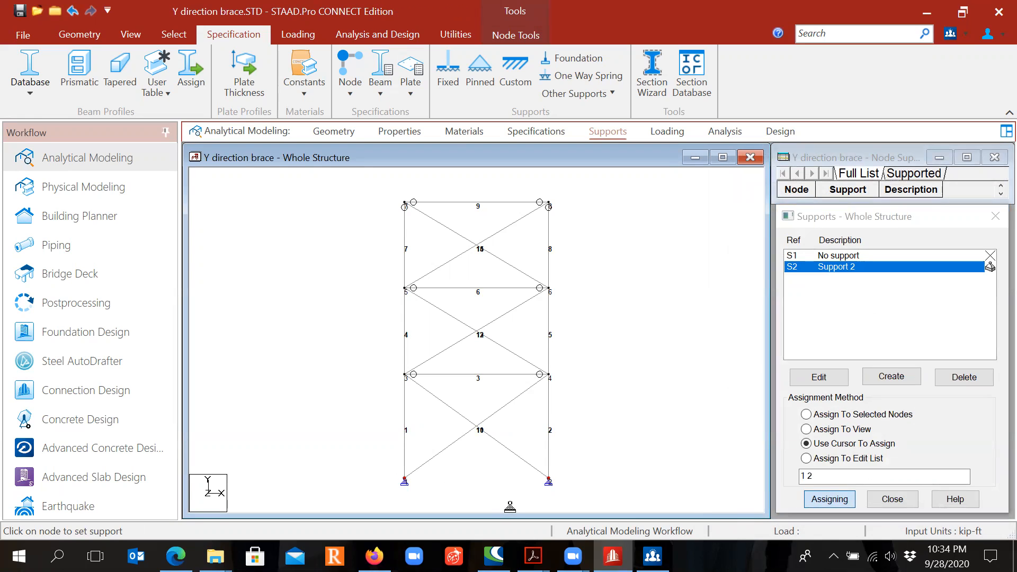
key(Escape)
click(611, 466)
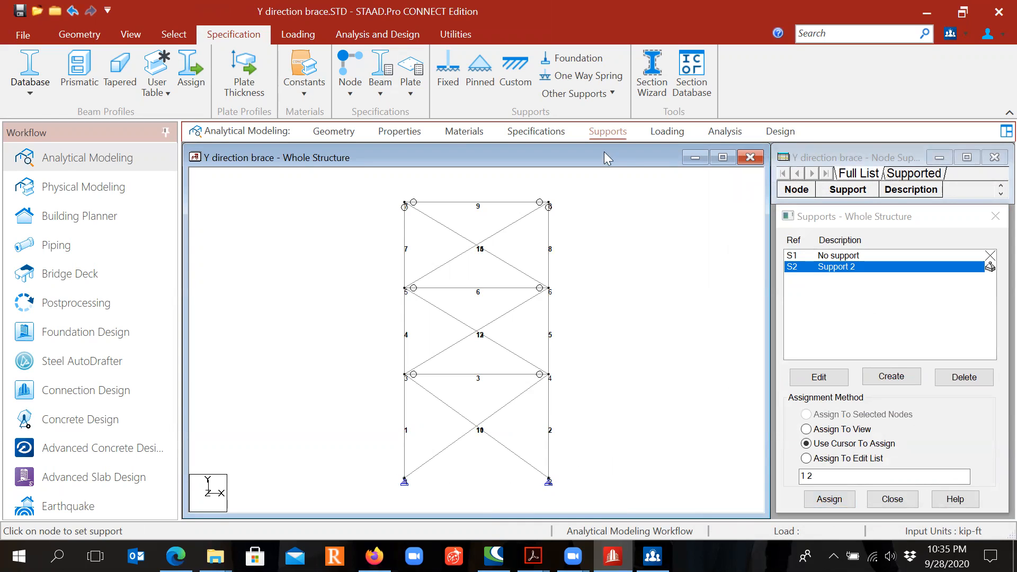
Add primary load case 1 with loading type Dead and the title Dead Load
click(668, 133)
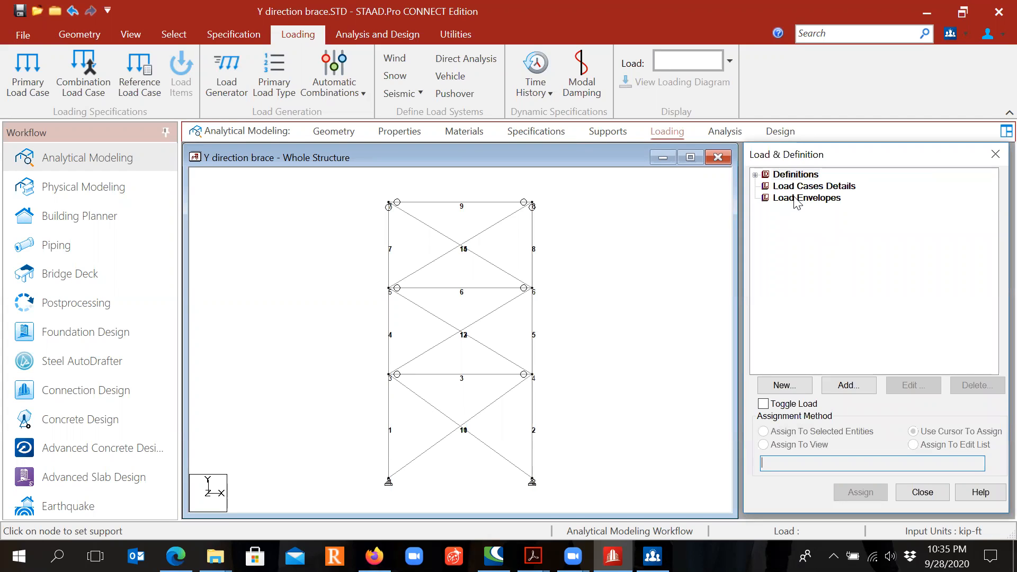
click(812, 190)
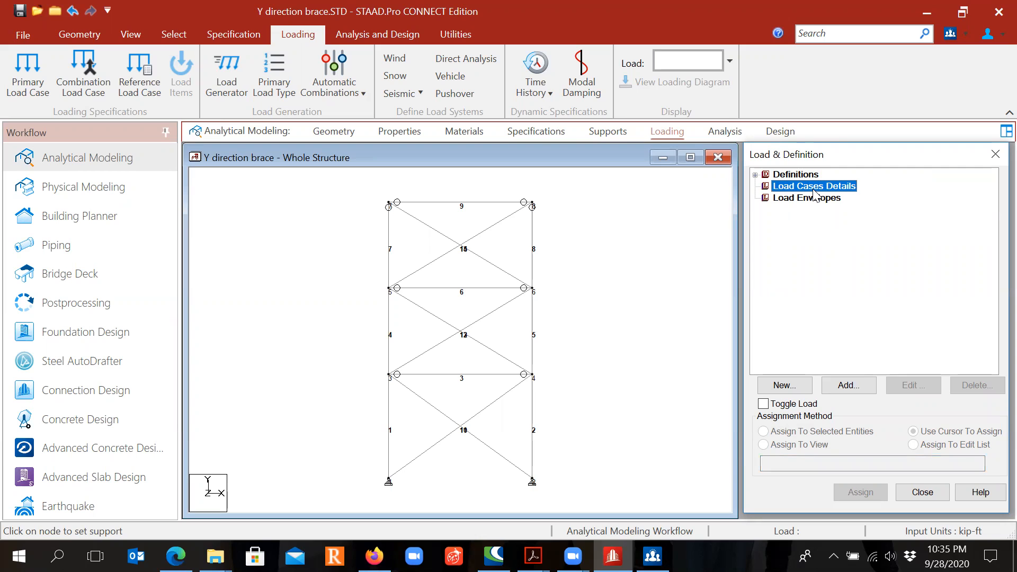
click(846, 384)
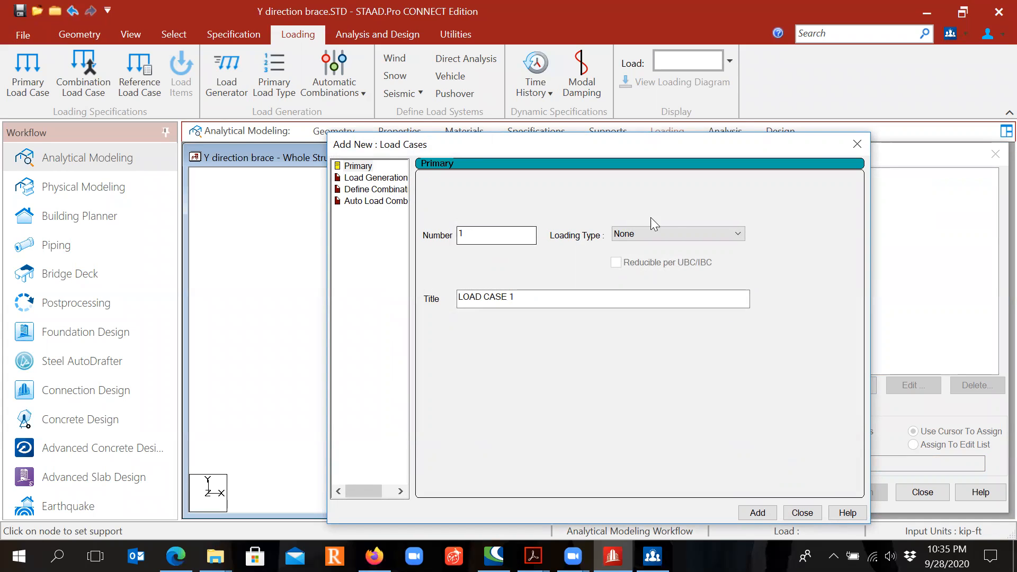
click(675, 233)
click(651, 251)
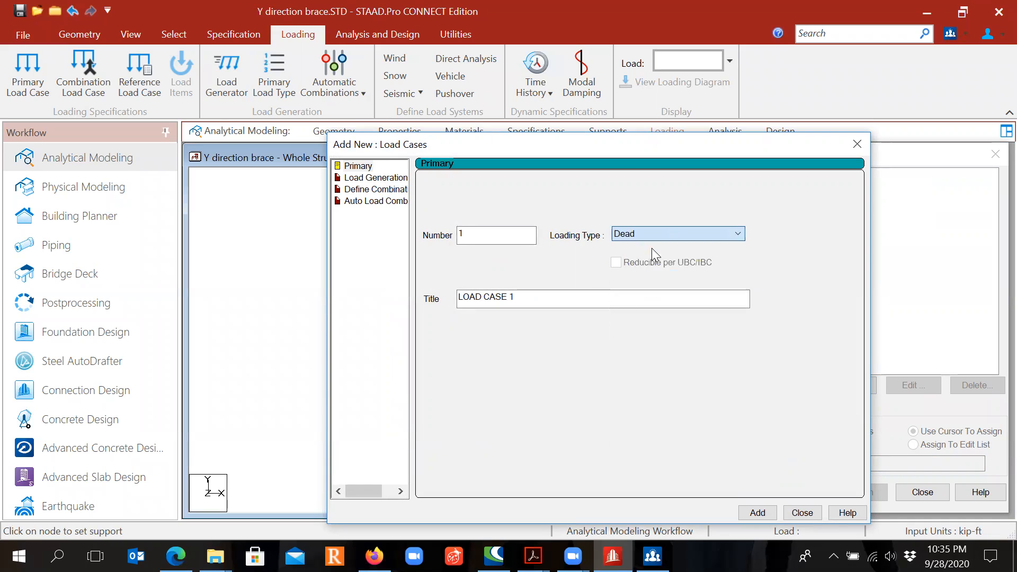
drag(522, 297, 341, 311)
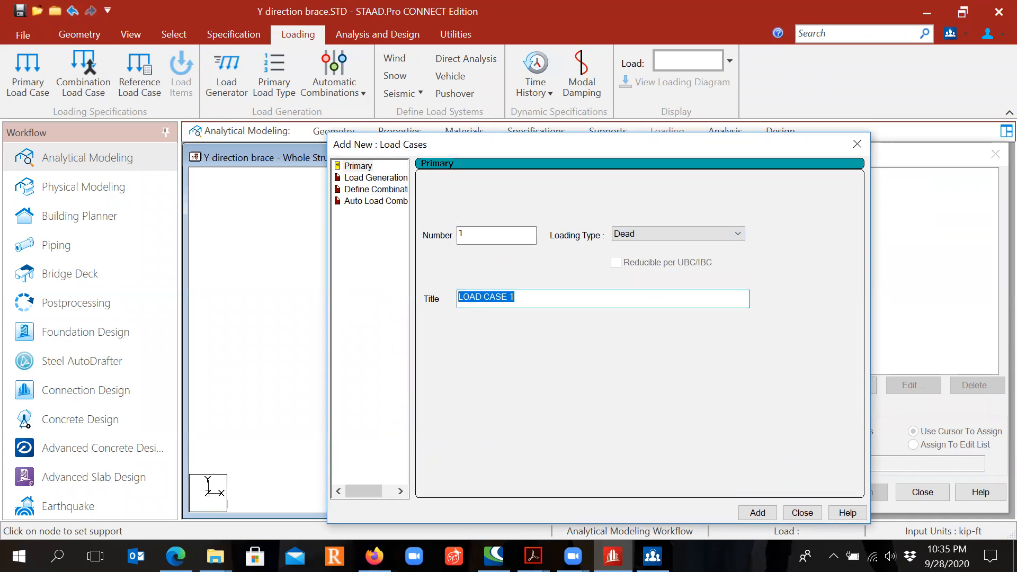
text(Dead Load)
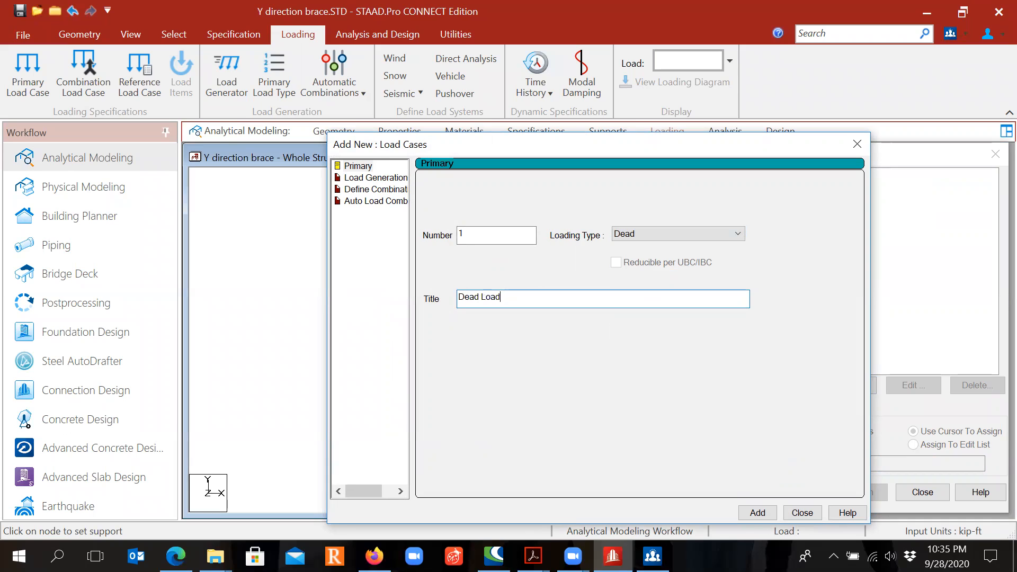
click(758, 512)
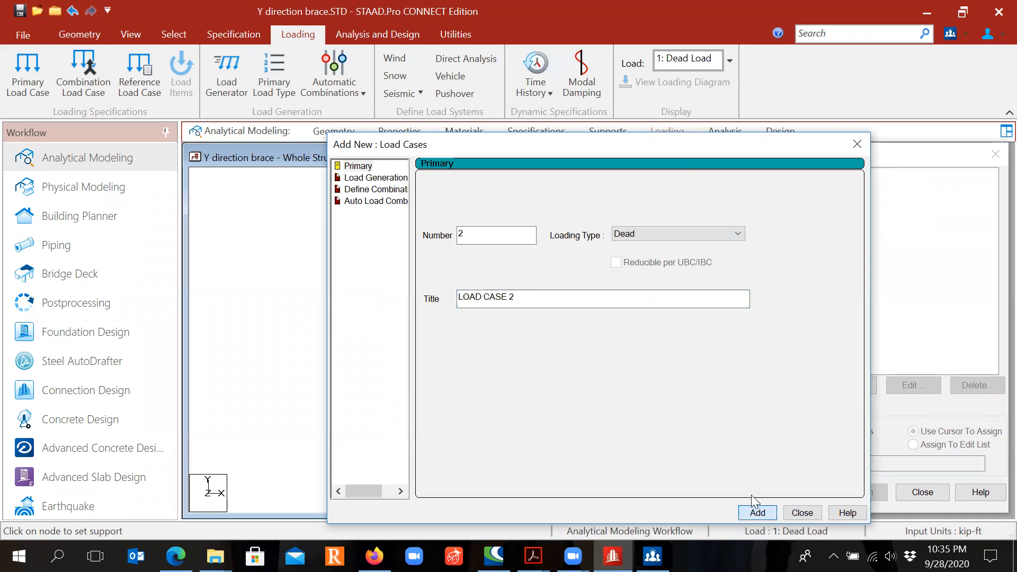
Add primary load case 2 with loading type Live and the title Live Load
drag(652, 146, 499, 152)
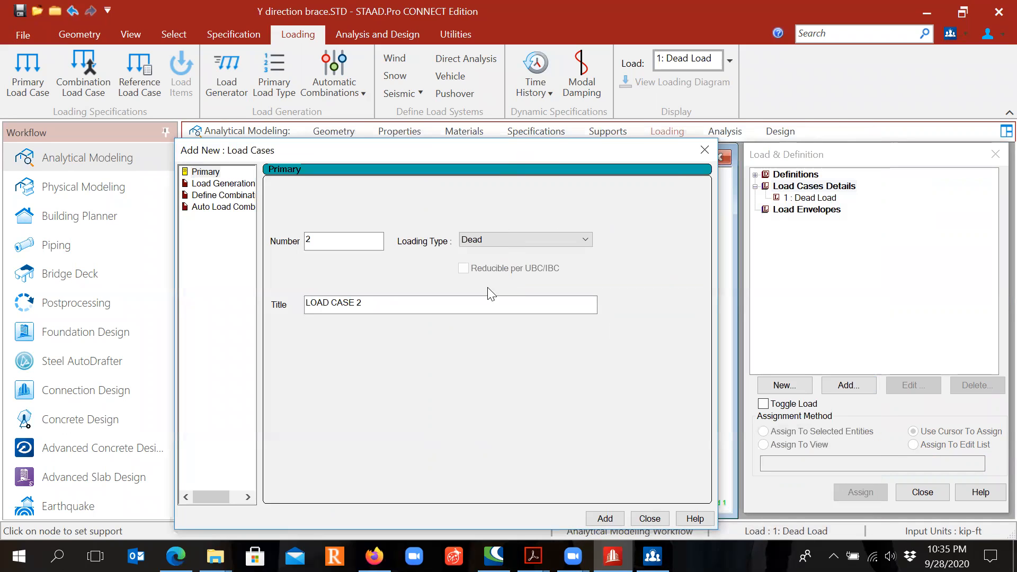
click(545, 241)
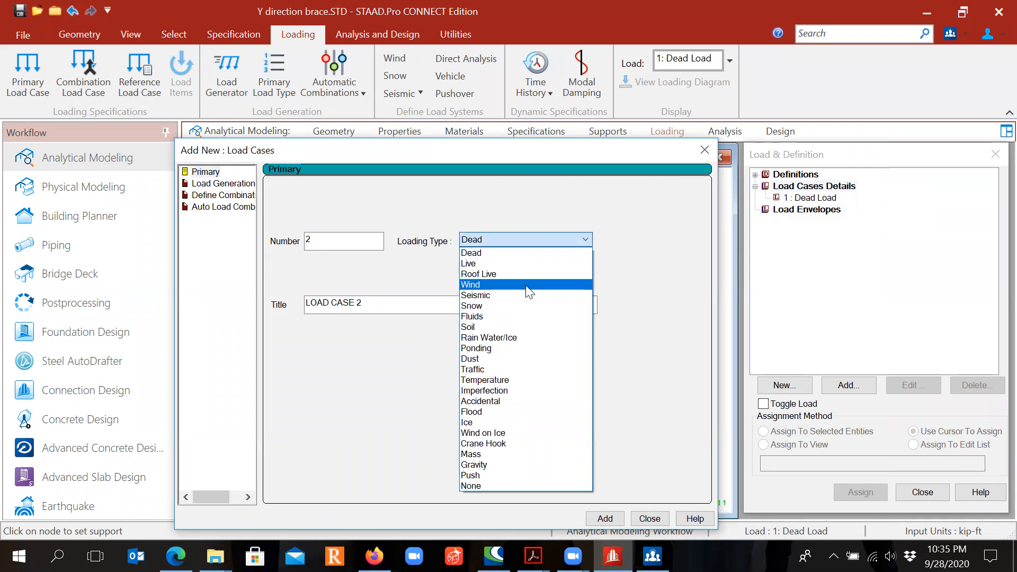
click(525, 263)
drag(408, 298, 241, 304)
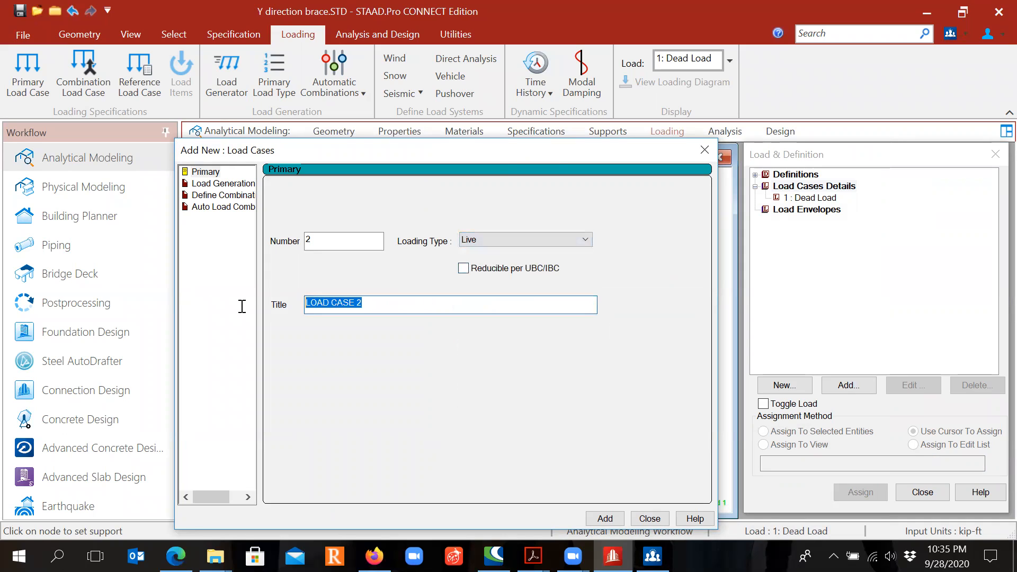
text(Live Load)
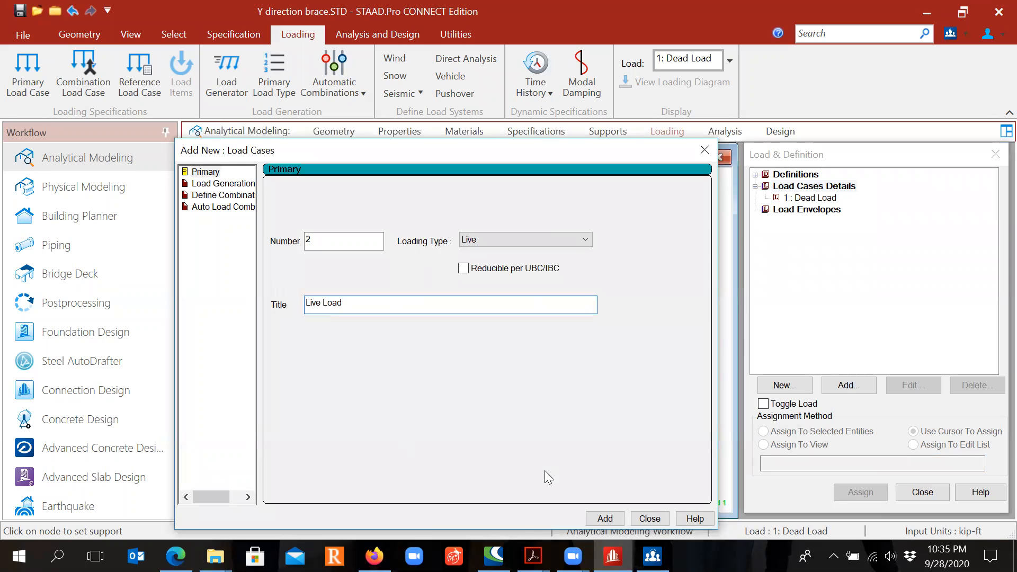
click(605, 519)
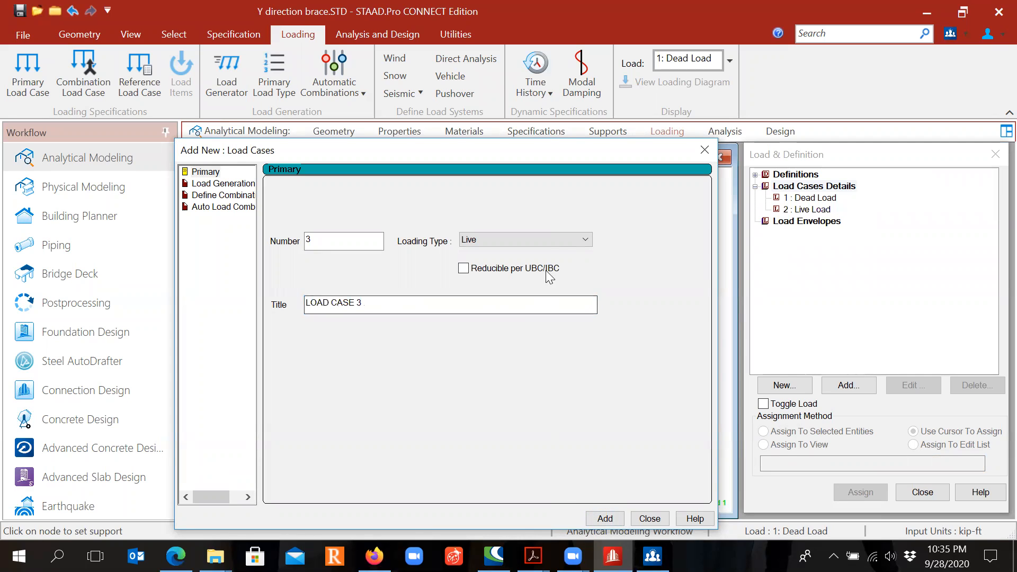
Add primary load case 3 with loading type Snow and the title Snow Load
click(545, 240)
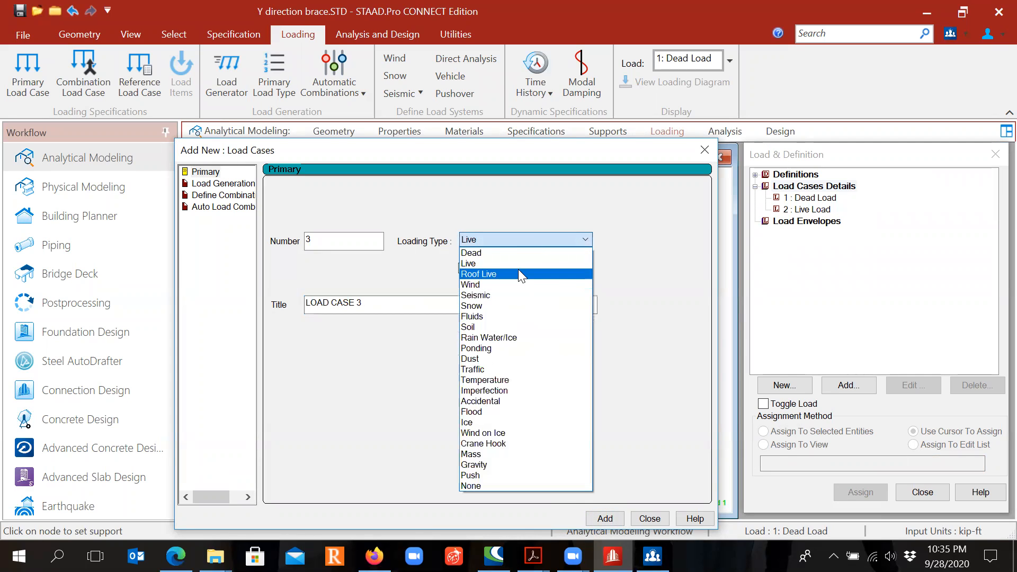
click(505, 303)
drag(395, 306, 280, 309)
text(Snow Load)
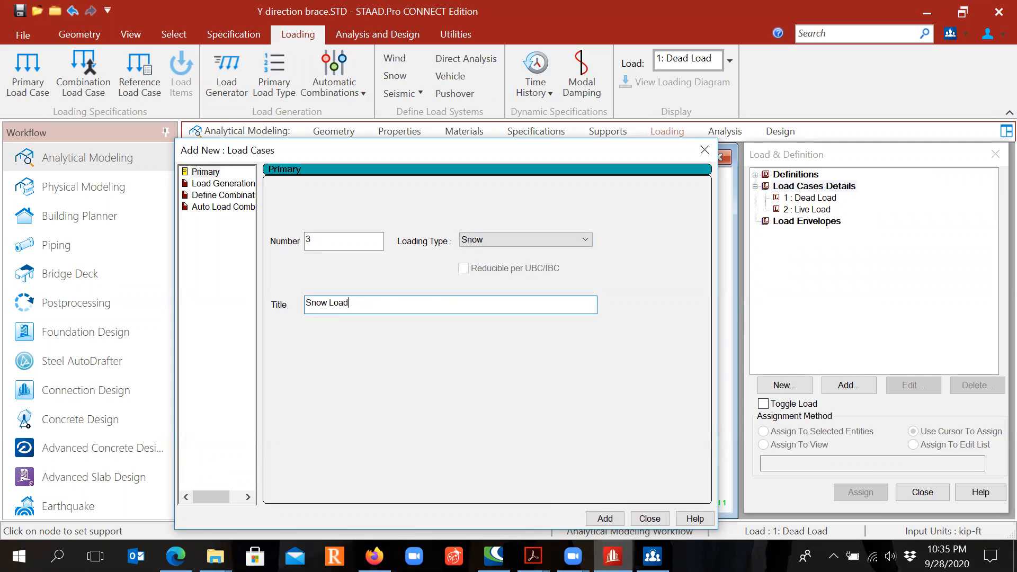
click(604, 518)
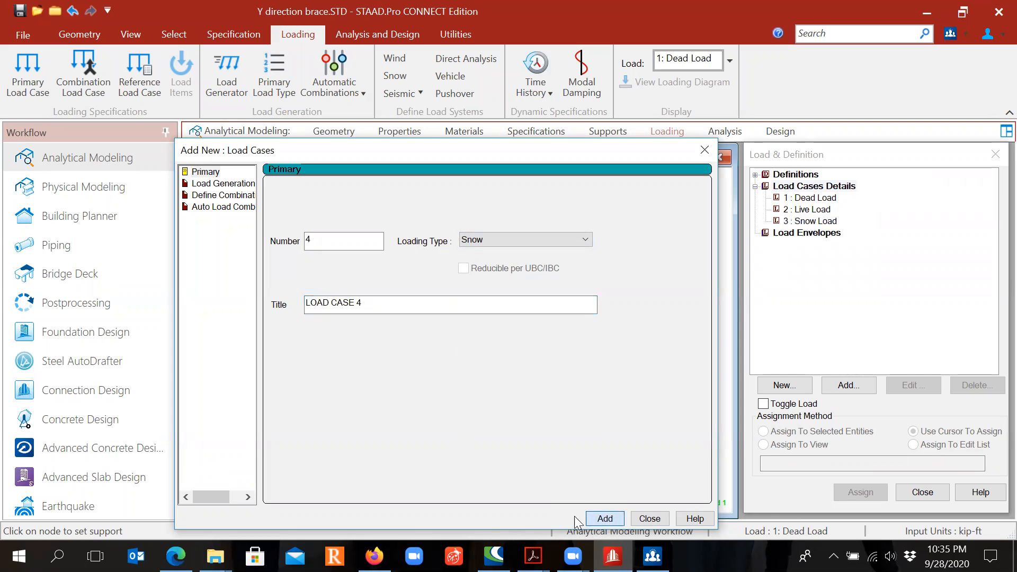
Add primary load case 4 with loading type Wind and the title Wind Load
click(534, 239)
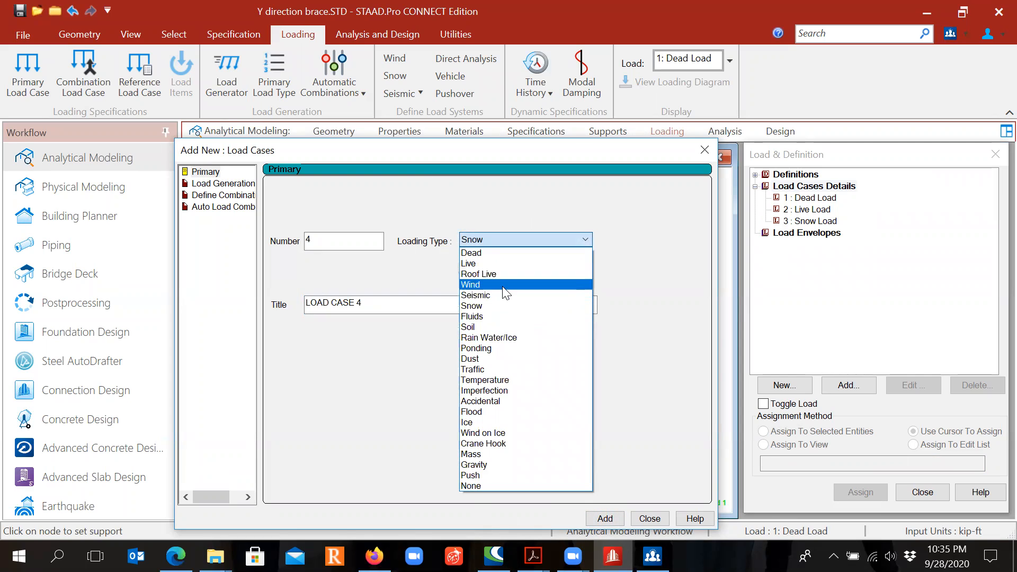
click(503, 286)
drag(397, 306, 165, 288)
text(Wind Load)
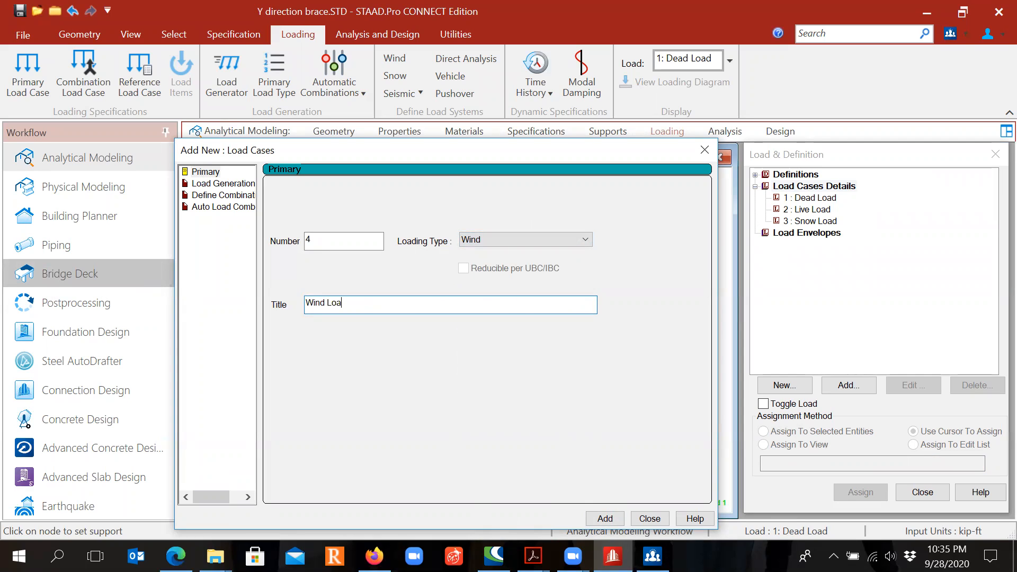
click(597, 519)
Add primary load case 5 with loading type Seismic and the title Seismic
click(548, 239)
click(533, 303)
drag(534, 302, 163, 297)
text(Seismic)
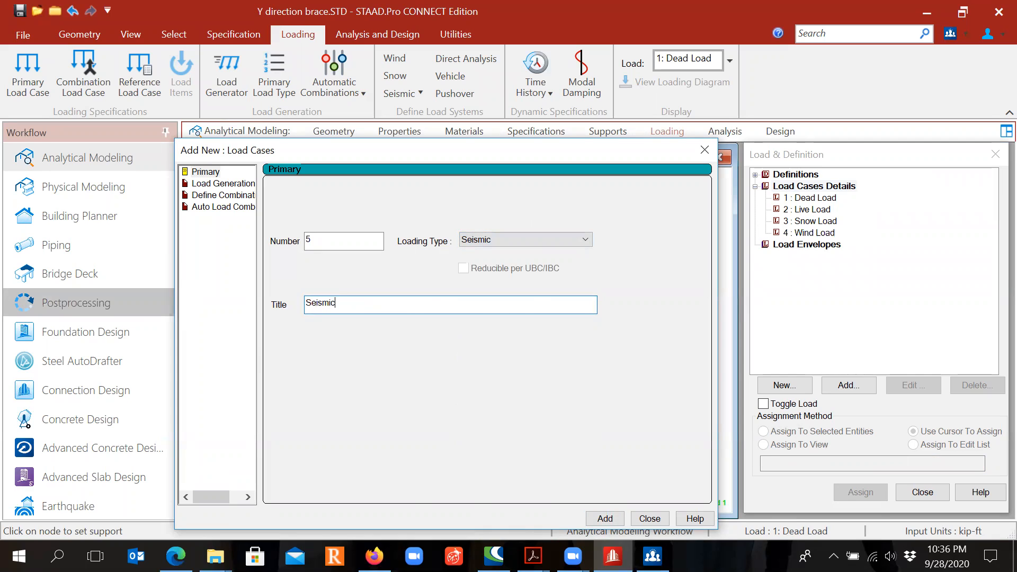
click(604, 518)
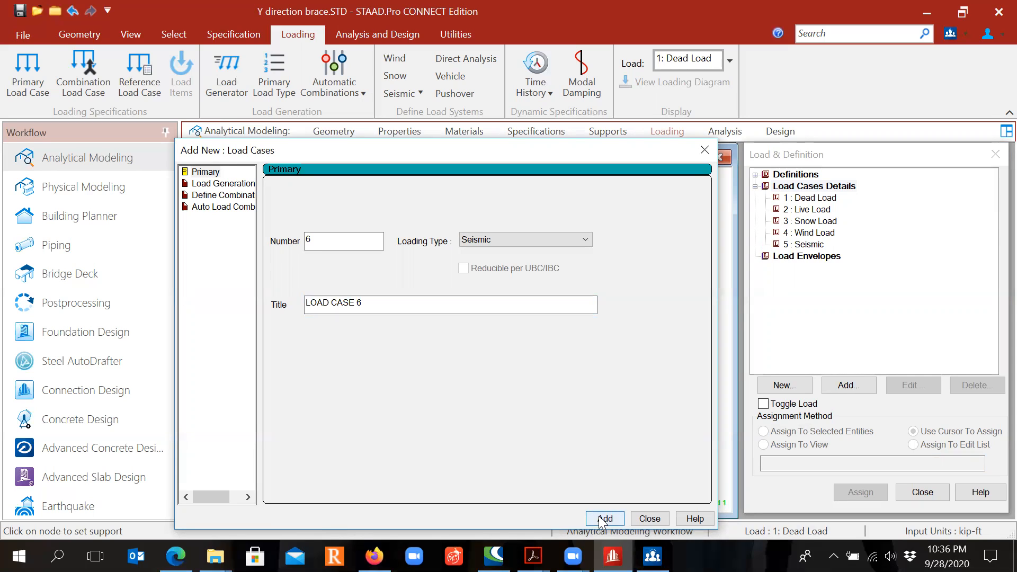
Define load combination 6, named Combo 1, with Dead Load at a factor of 1.4
click(222, 196)
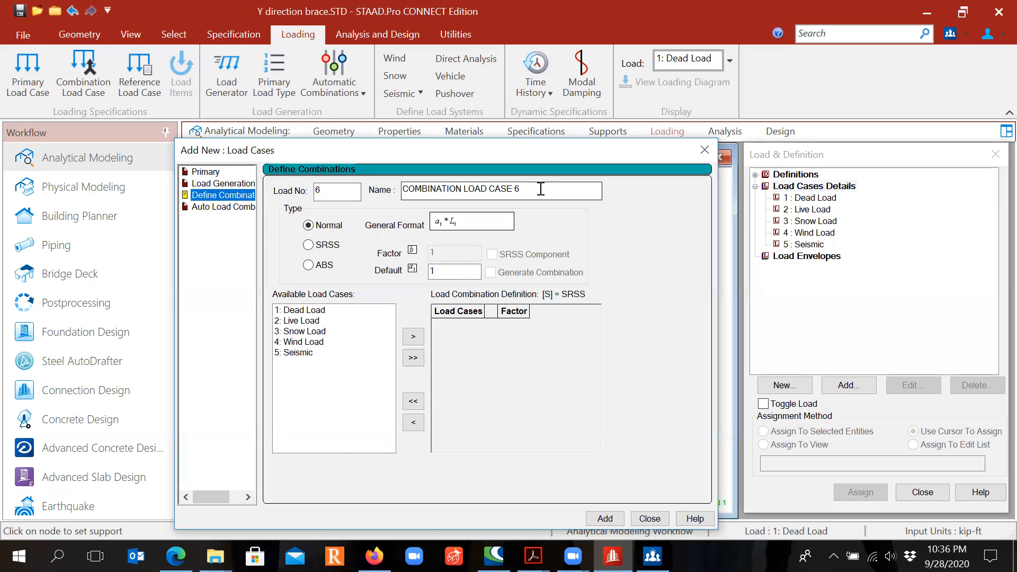
drag(540, 190, 290, 193)
text(Combo 1)
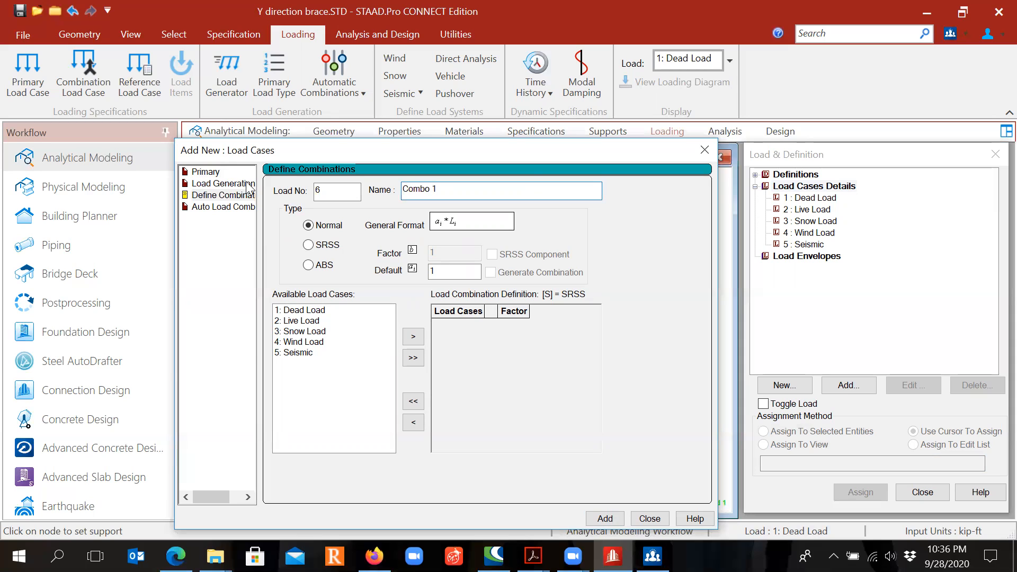
click(343, 309)
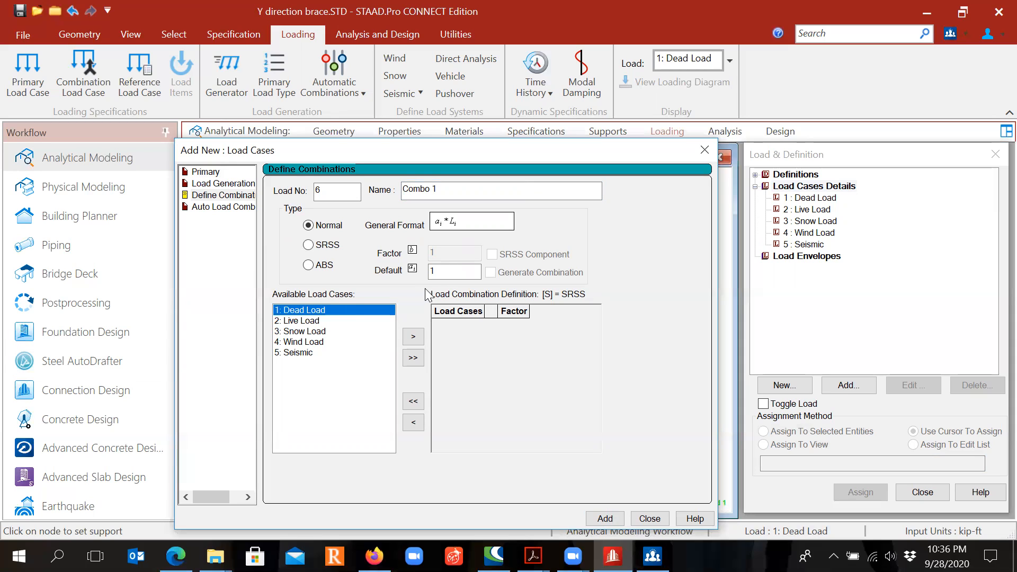
click(458, 273)
text(.4)
click(413, 338)
click(604, 519)
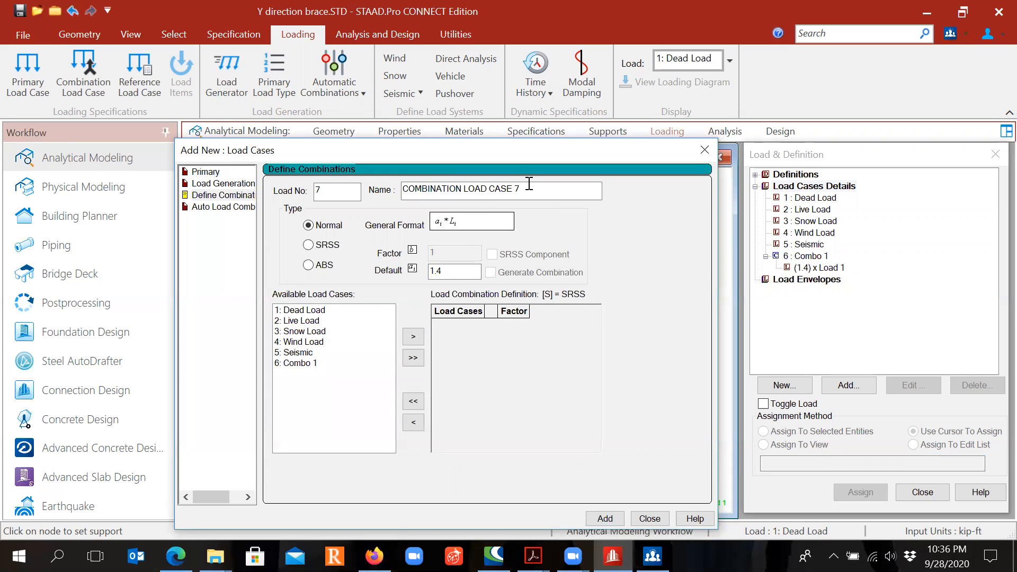
Name load combination 7 Combo 2 and include Dead Load in it at a factor of 1.2
drag(529, 184, 403, 189)
text(Combo 2)
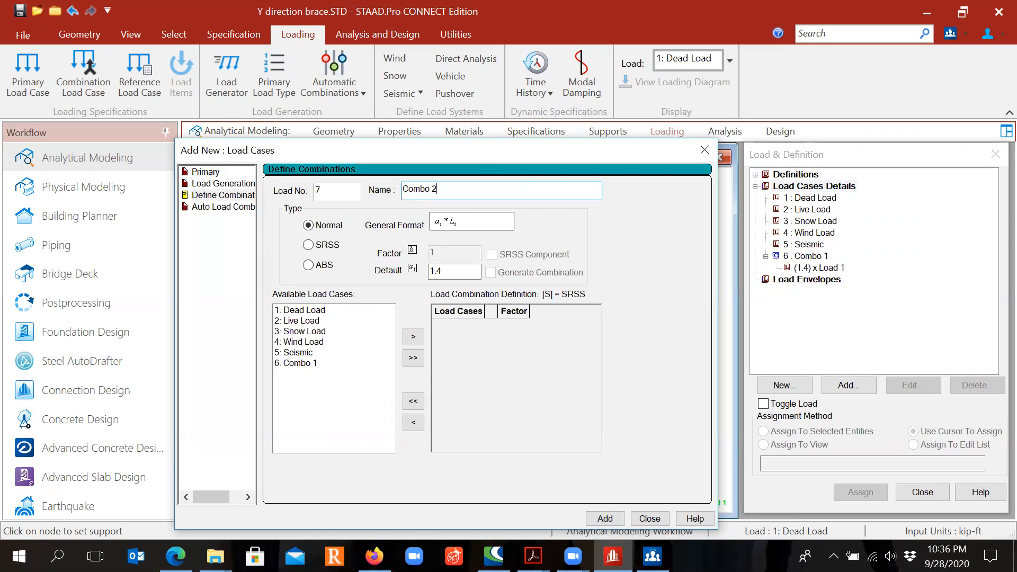
click(315, 309)
drag(464, 272, 375, 282)
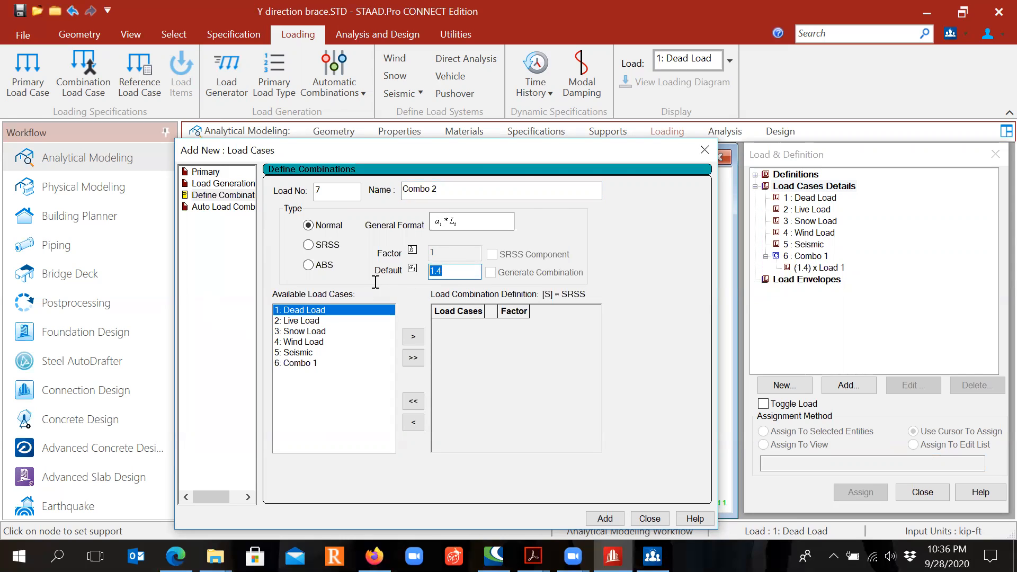
text(1.2)
click(413, 336)
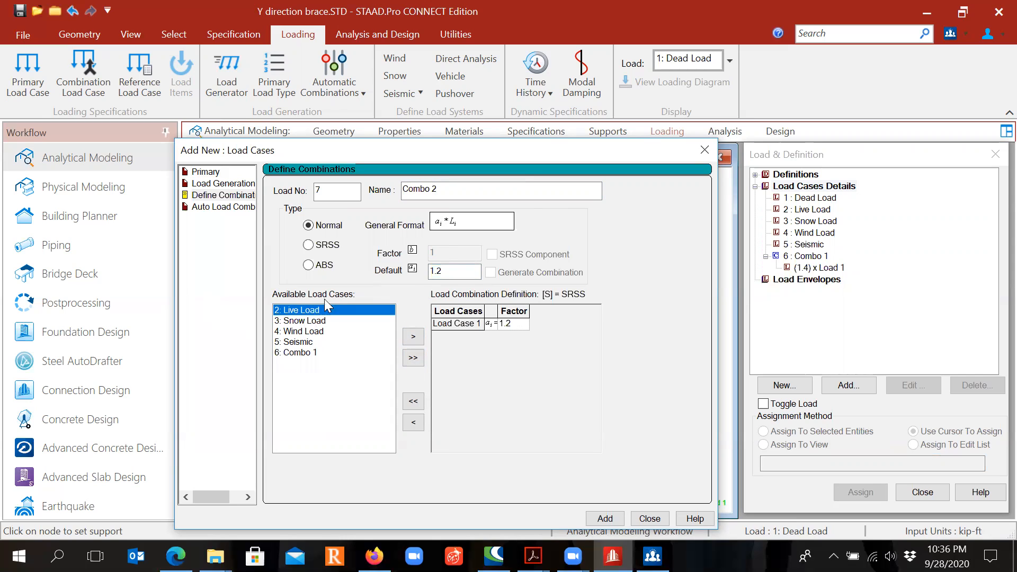
Include Live Load at a factor of 1.6 and Snow Load at a factor of 0.5 in Combo 2
drag(451, 272, 350, 277)
text(1.6)
click(417, 338)
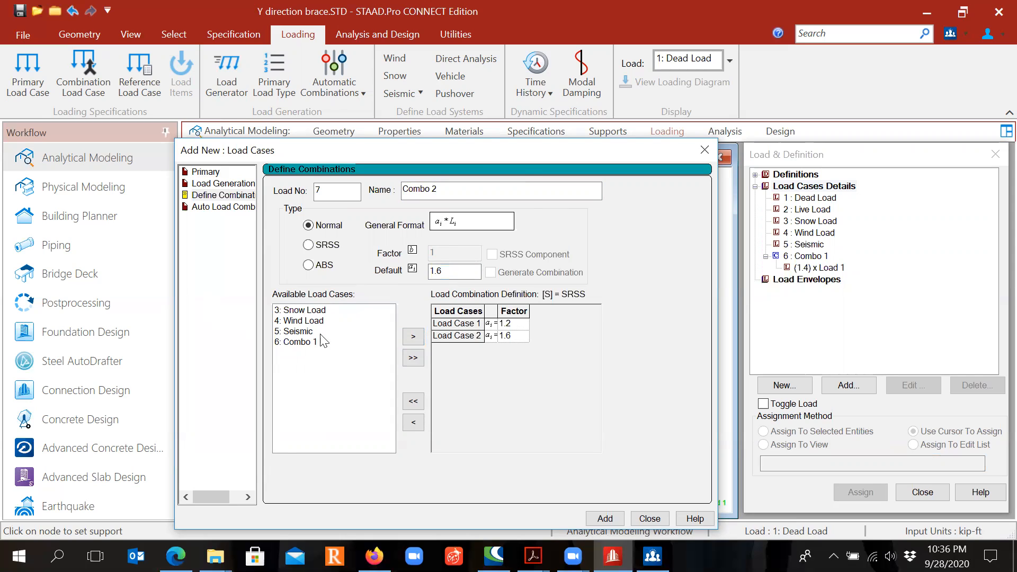
click(324, 310)
drag(445, 271, 417, 274)
text(0.5)
click(413, 337)
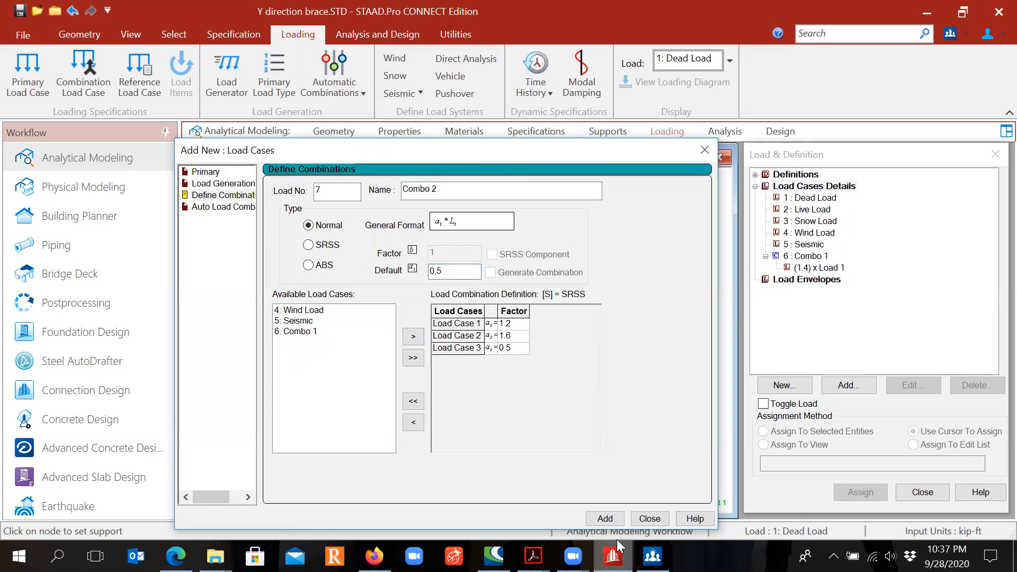
Add Combo 2 to the load cases, name load combination 8 Combo 3, and include Dead Load in it at a factor of 1.2
click(609, 520)
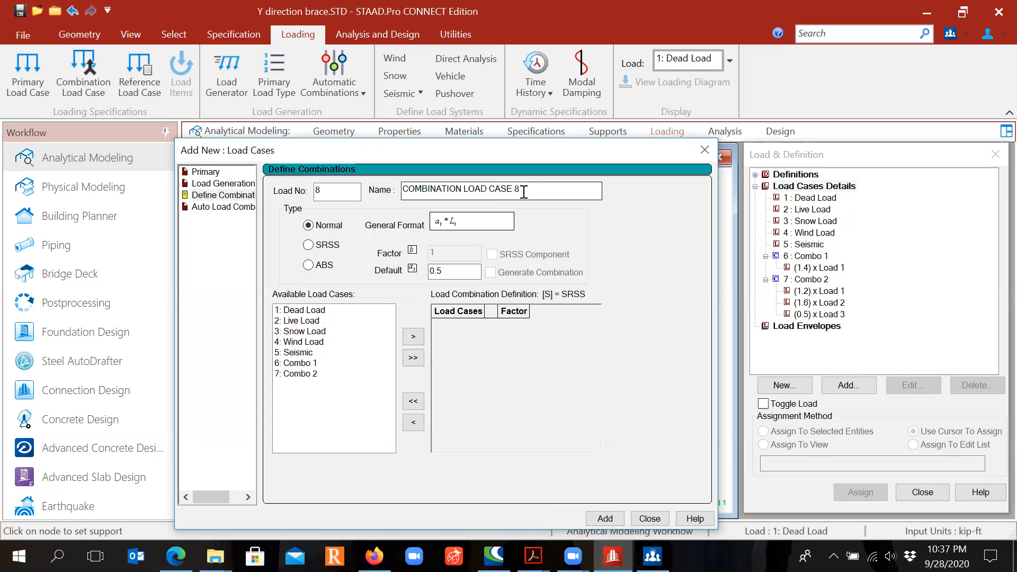
drag(530, 190, 265, 207)
text(Combo 3)
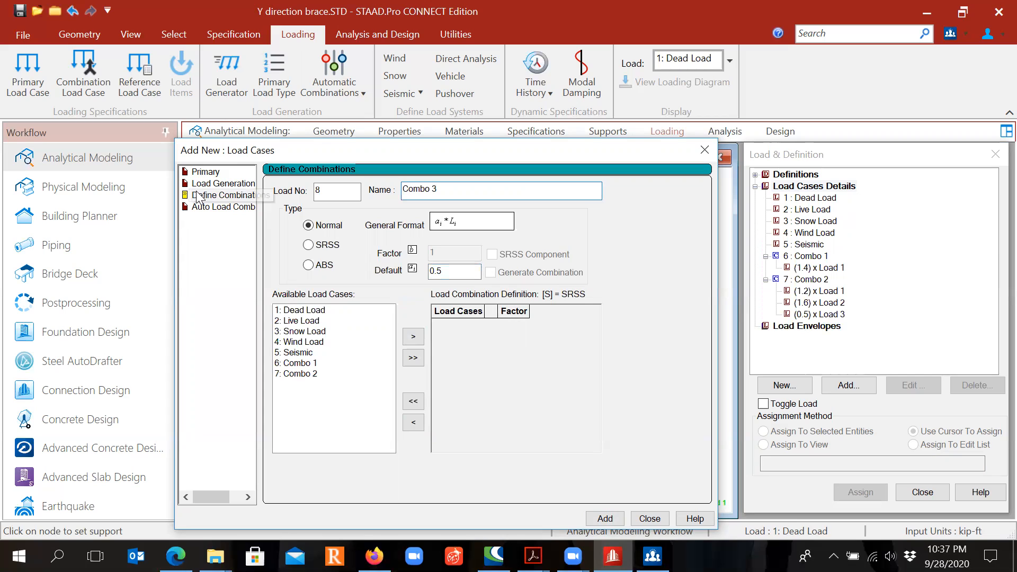
click(311, 314)
double_click(436, 271)
text(1.2)
click(418, 334)
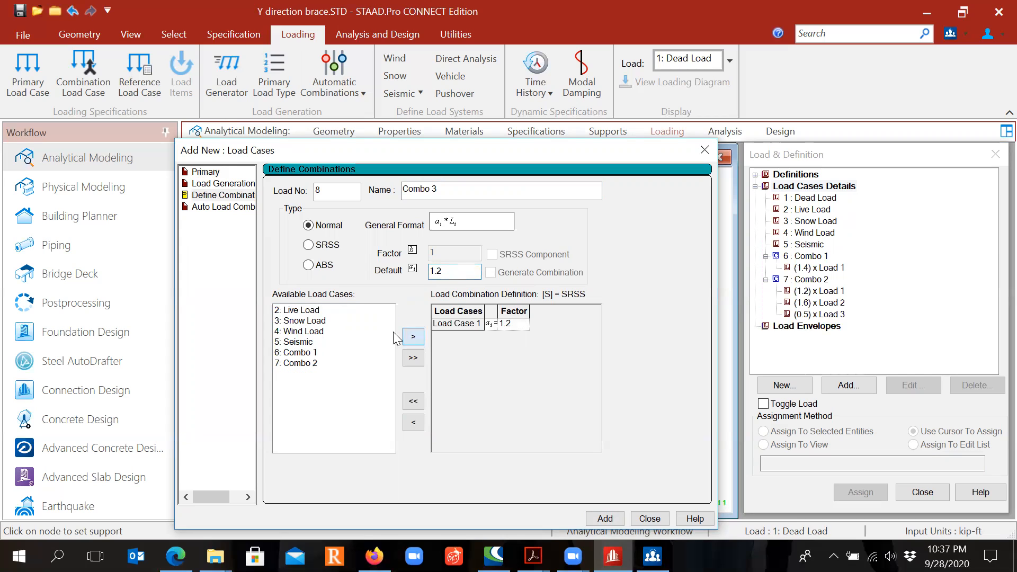
Include Live Load at a factor of 1.0 and Snow Load at 1.6 in Combo 3, and add the combination
click(334, 308)
drag(444, 273, 405, 276)
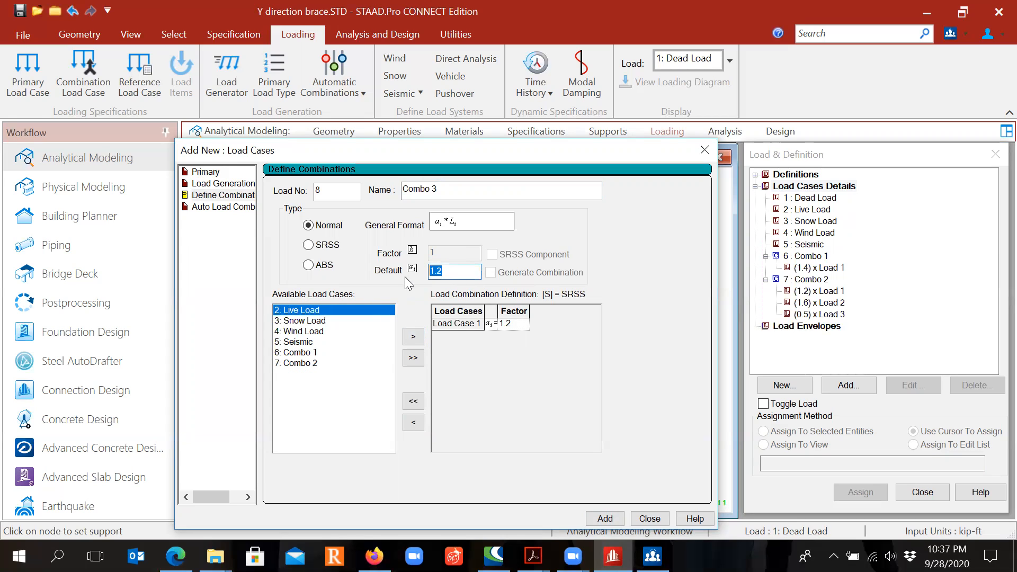
text(1.0)
click(414, 337)
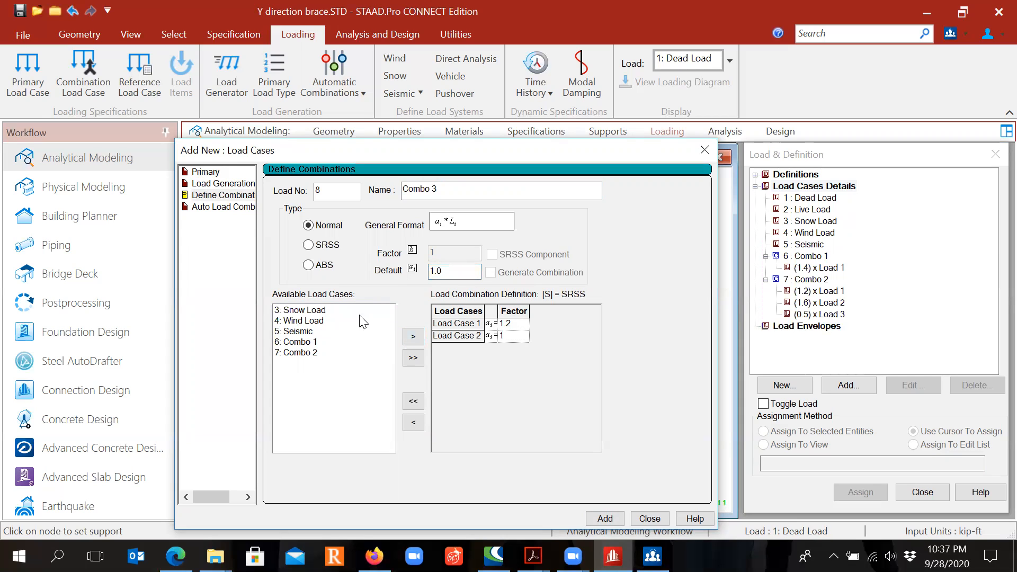
click(318, 310)
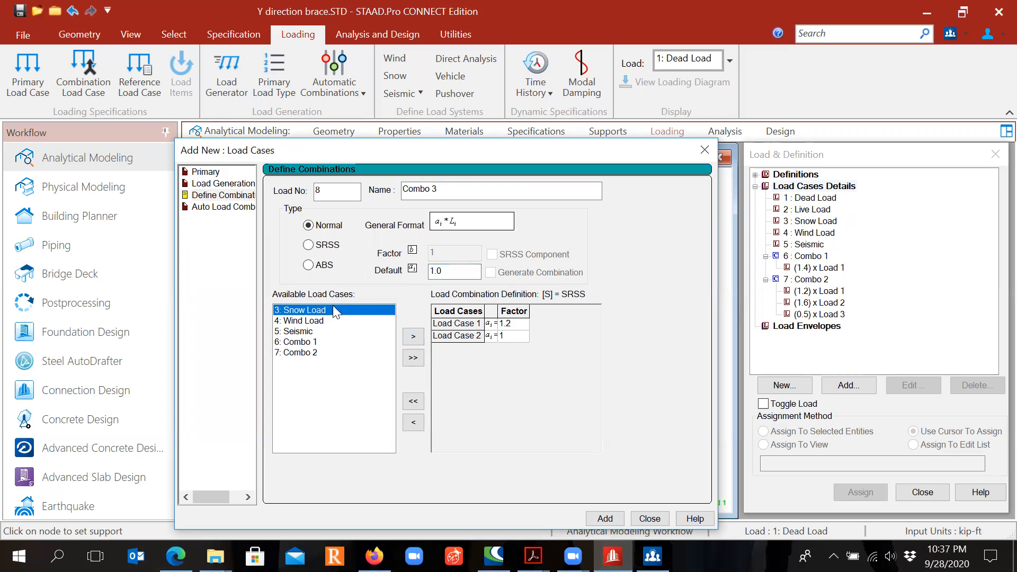
drag(476, 271, 365, 272)
text(1.)
click(413, 339)
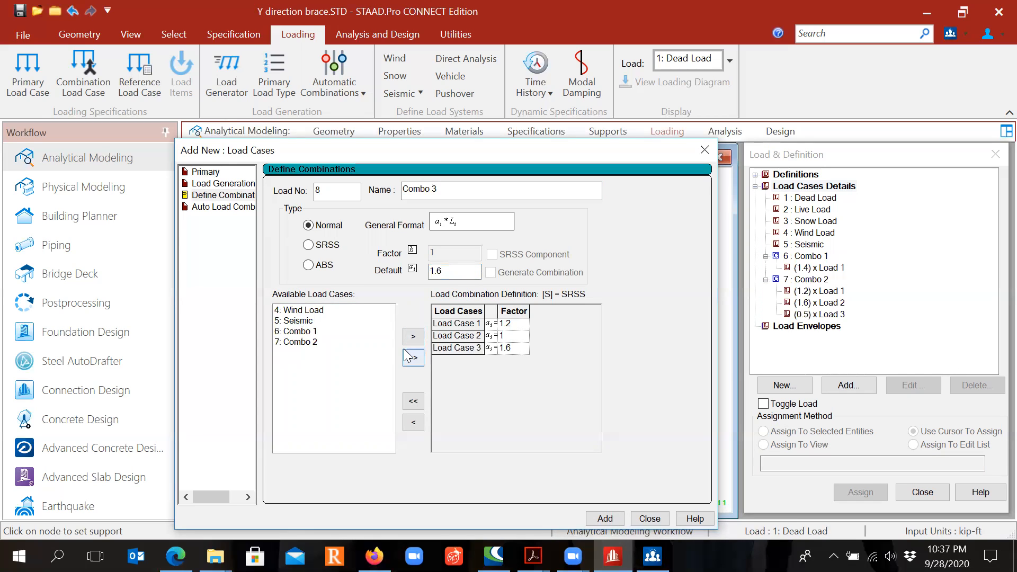
click(605, 519)
Name load combination 9 Combo 4 and include Dead Load in it at a factor of 1.2
double_click(439, 270)
text(1)
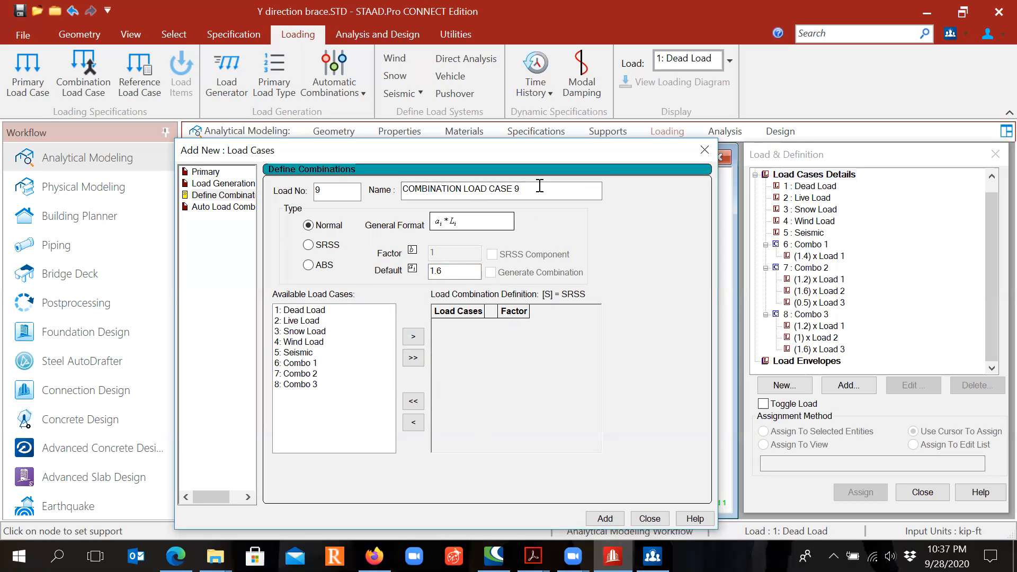
drag(546, 193, 290, 186)
text(Combo 4)
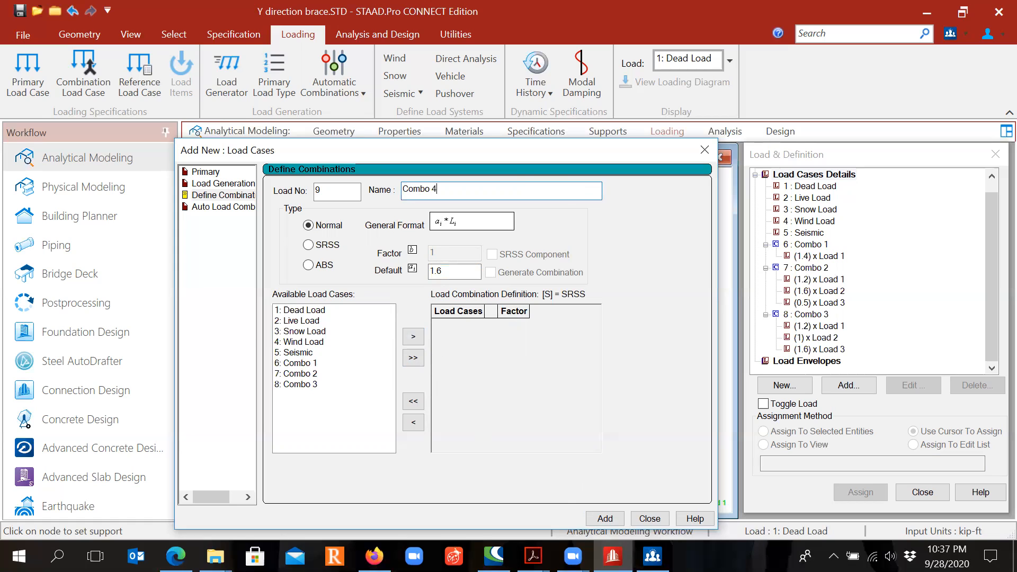
click(312, 311)
click(458, 273)
drag(419, 271, 333, 268)
text(1)
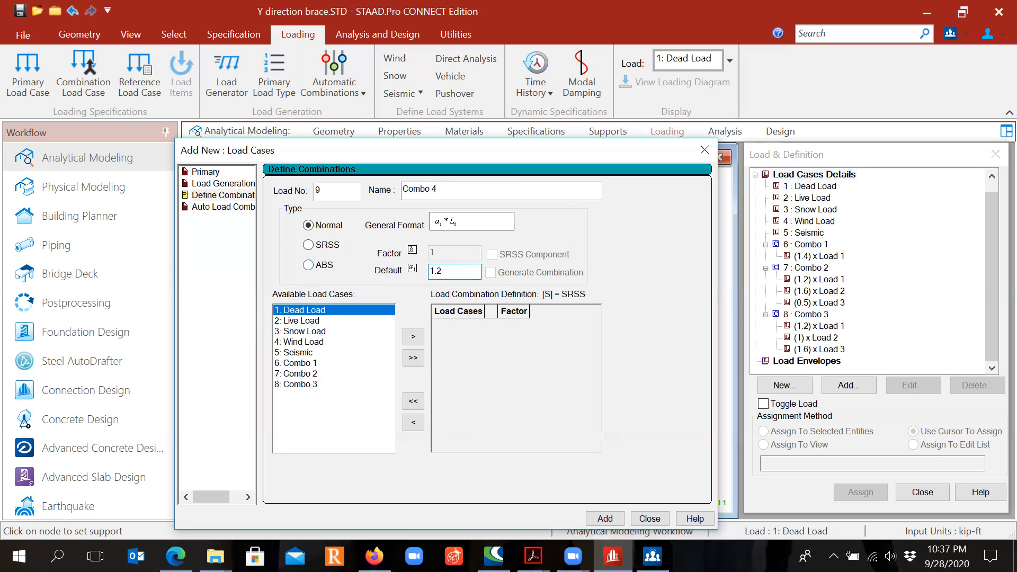
click(413, 336)
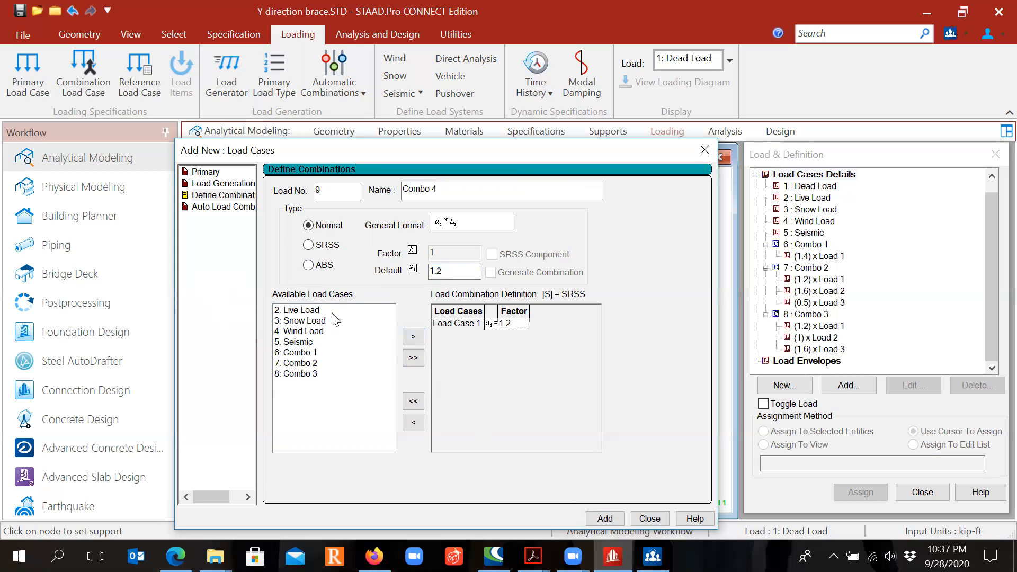
Include Wind Load and Live Load in Combo 4, each at a factor of 1.0
click(320, 332)
double_click(458, 271)
text(1.)
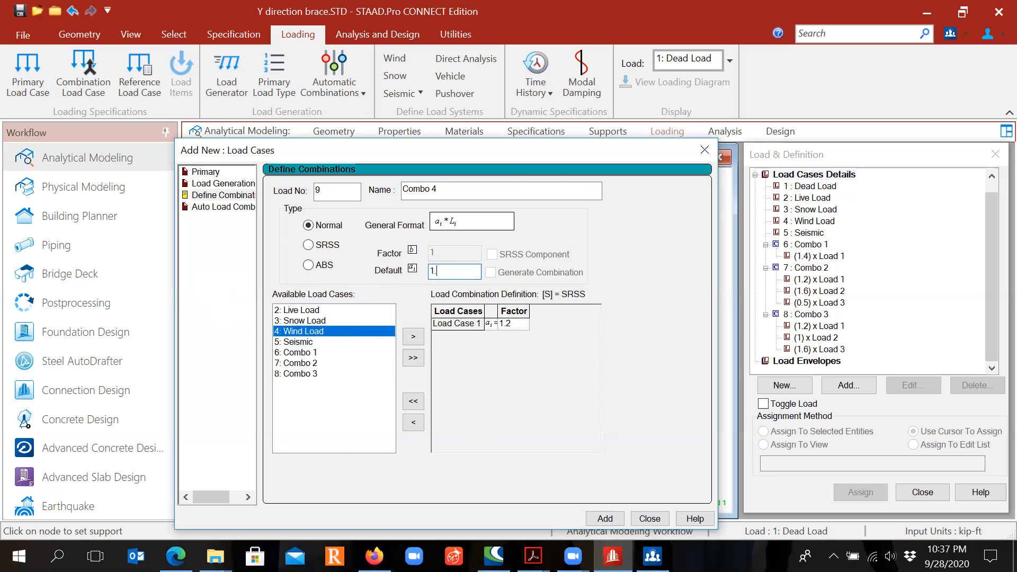
click(413, 337)
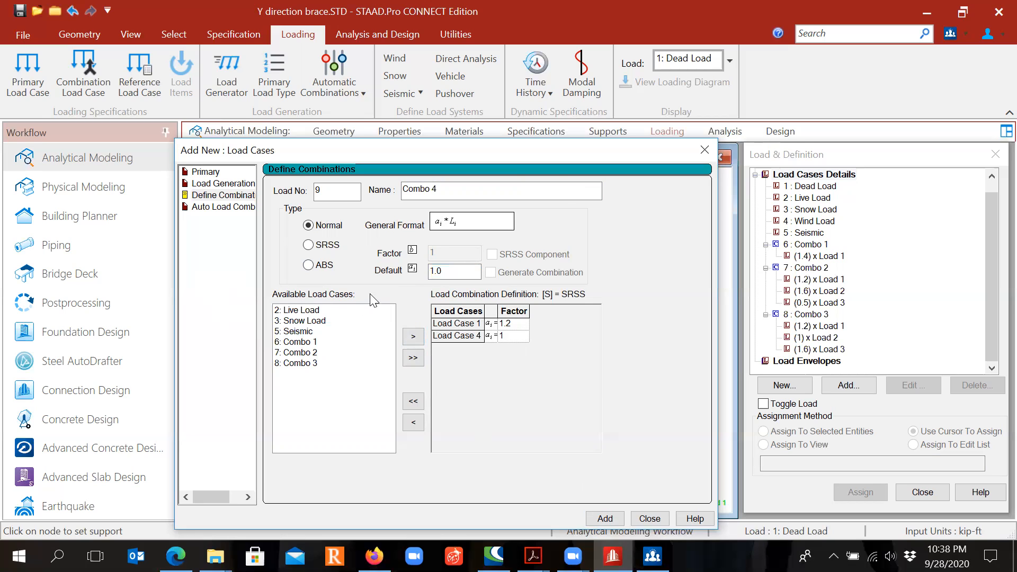
click(322, 310)
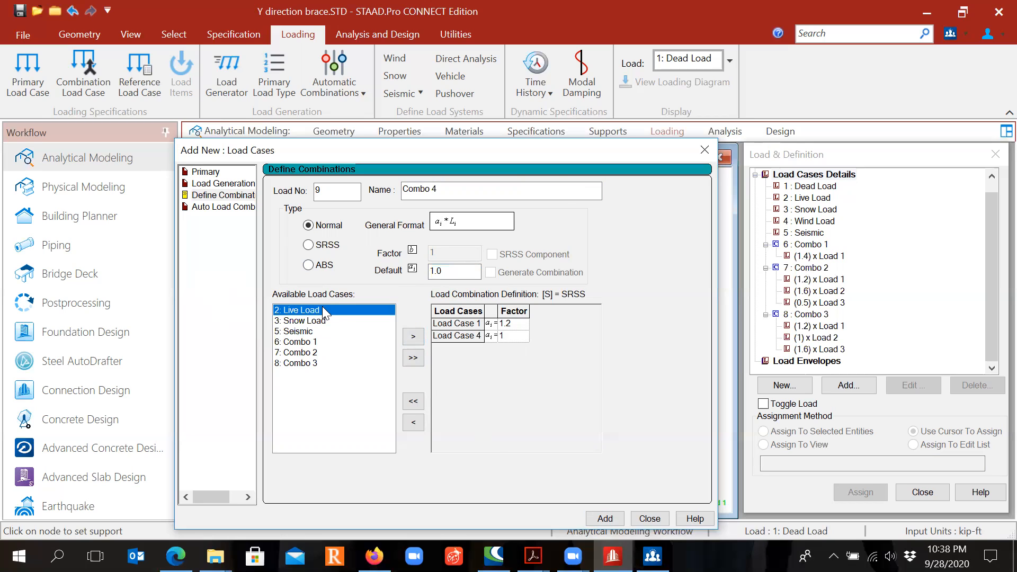
click(413, 337)
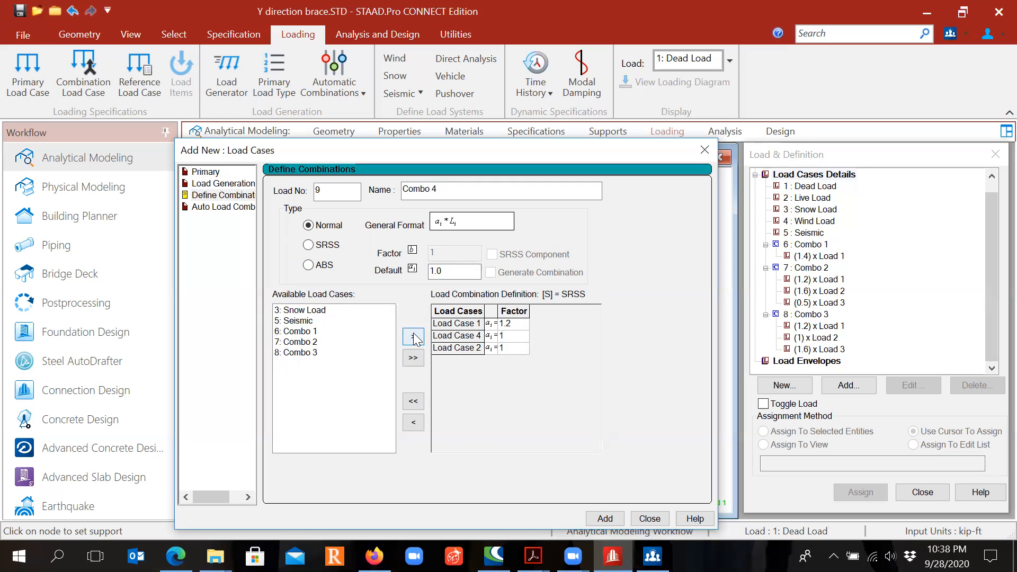
Include Snow Load at a factor of 0.5 in Combo 4 and add the combination
click(321, 312)
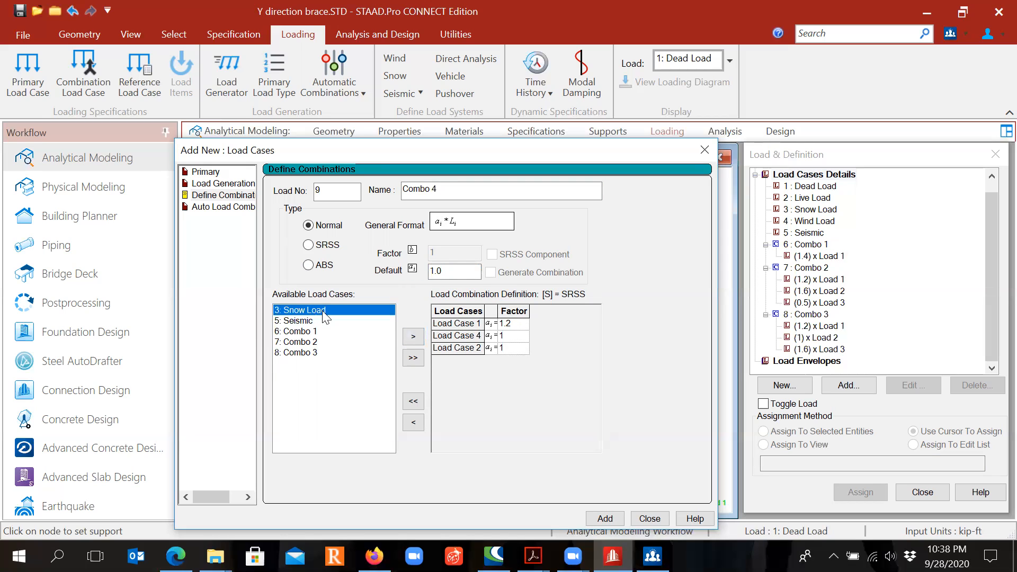
double_click(454, 275)
text(0.5)
click(413, 337)
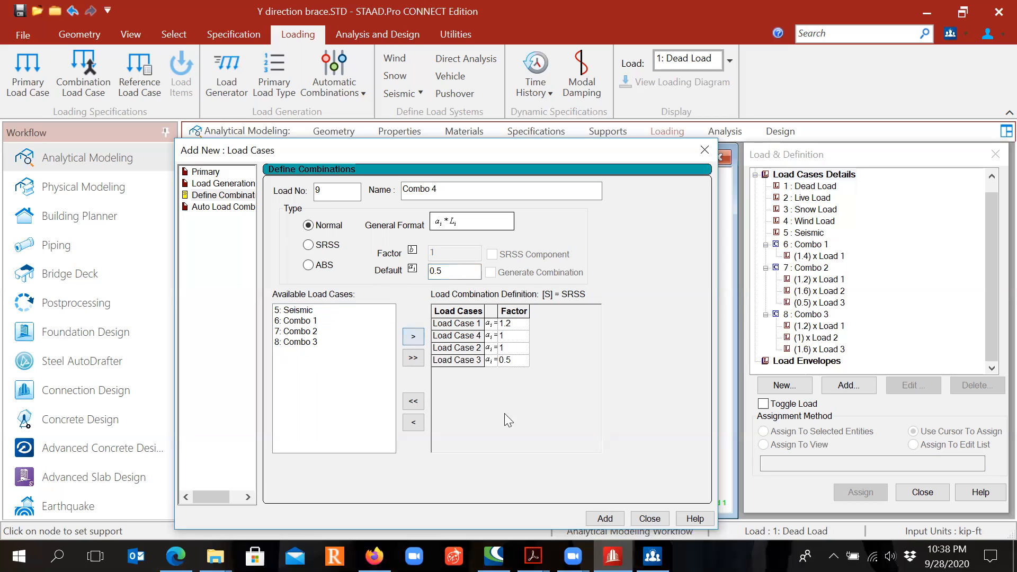
click(604, 523)
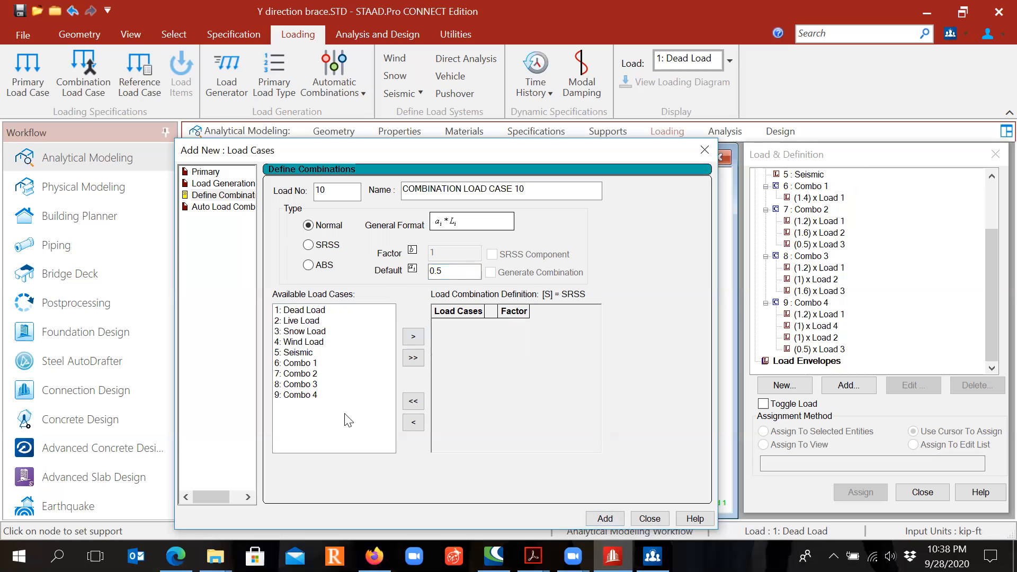
Name load combination 10 Combo 5 and include Dead Load in it at a factor of 1.2
drag(531, 192, 413, 190)
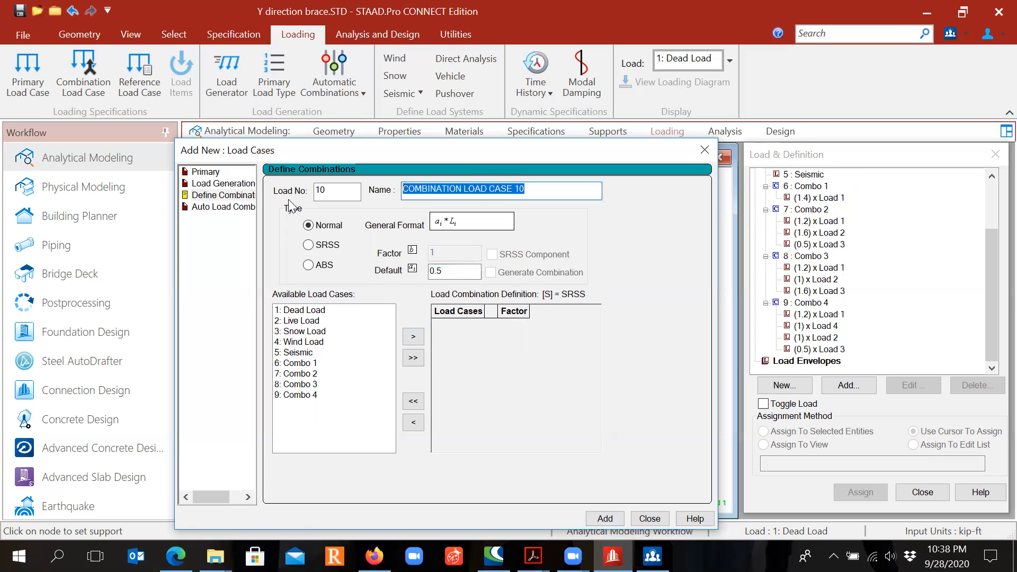
text(Combo 5)
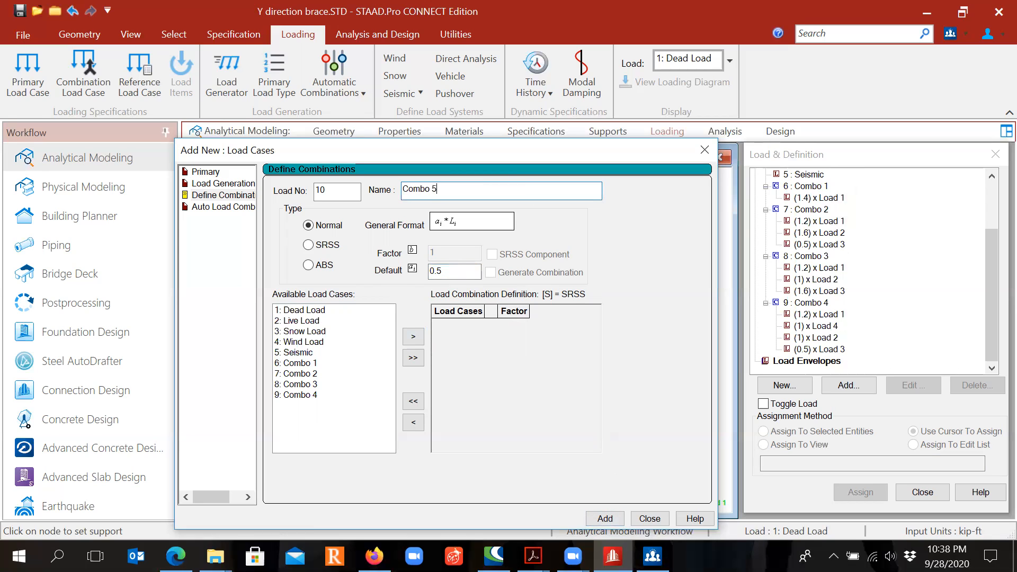
click(336, 312)
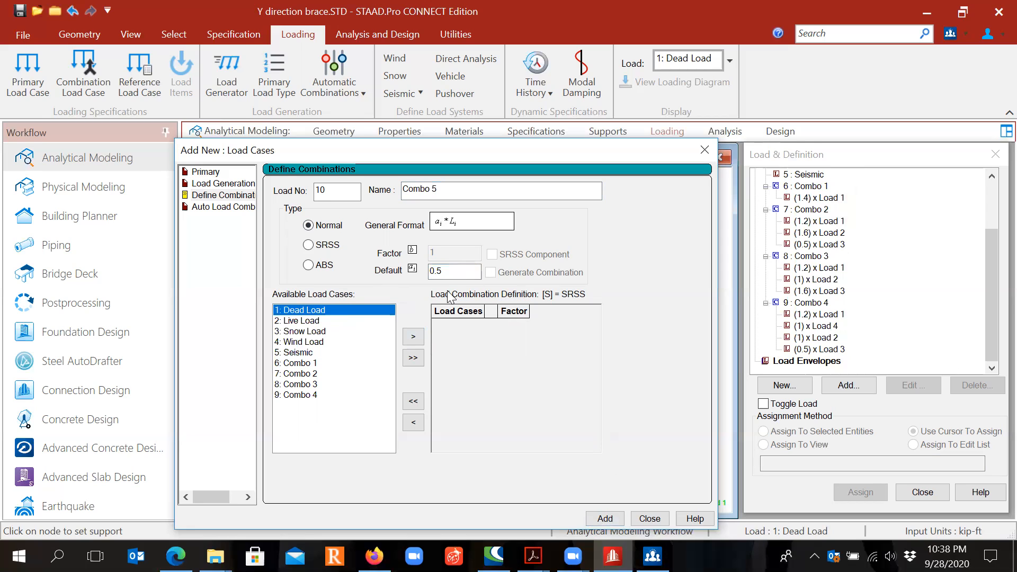
double_click(454, 273)
text(1.2)
click(413, 336)
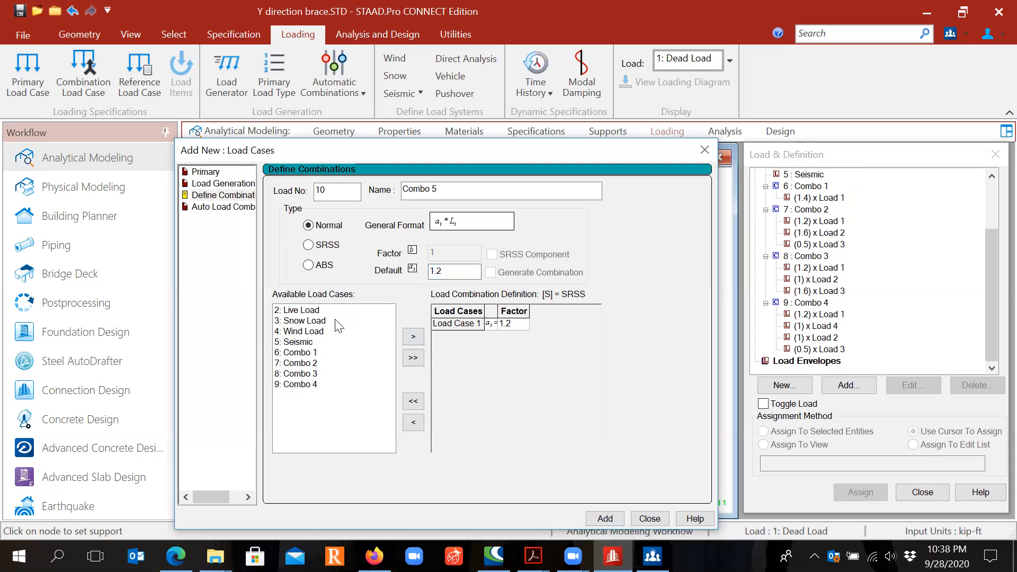
Include Seismic and Live Load in Combo 5, each at a factor of 1.0
click(314, 342)
double_click(454, 271)
text(1.0)
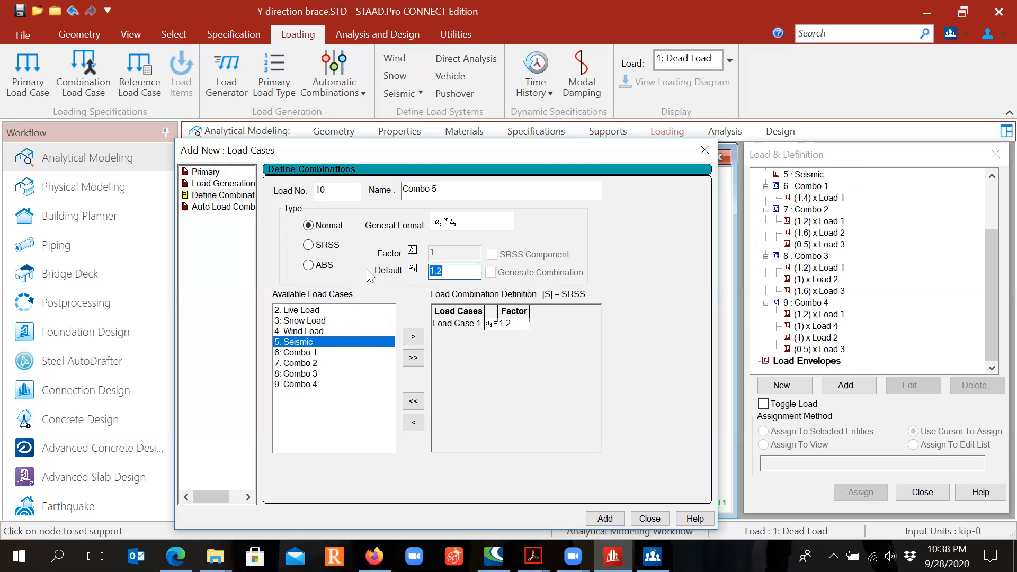
click(413, 336)
click(335, 310)
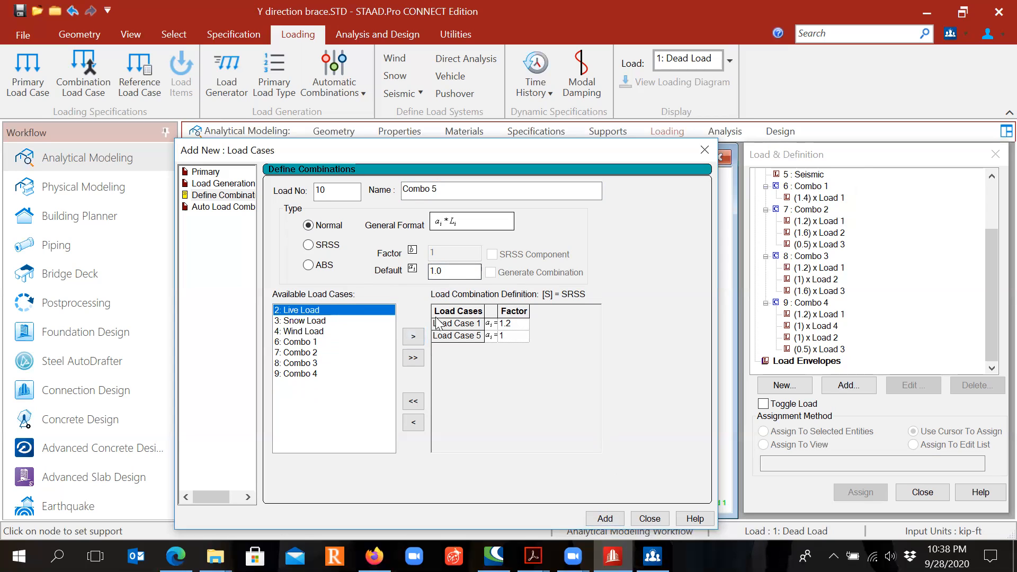
click(409, 337)
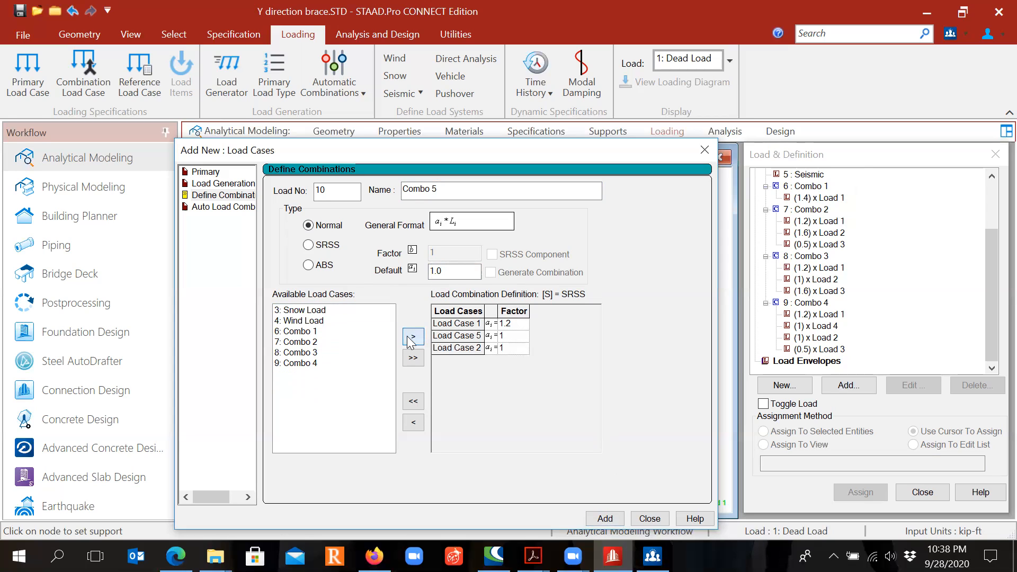
Include Snow Load at a factor of 0.2 in Combo 5 and add the combination
click(322, 310)
double_click(440, 271)
text(0.2)
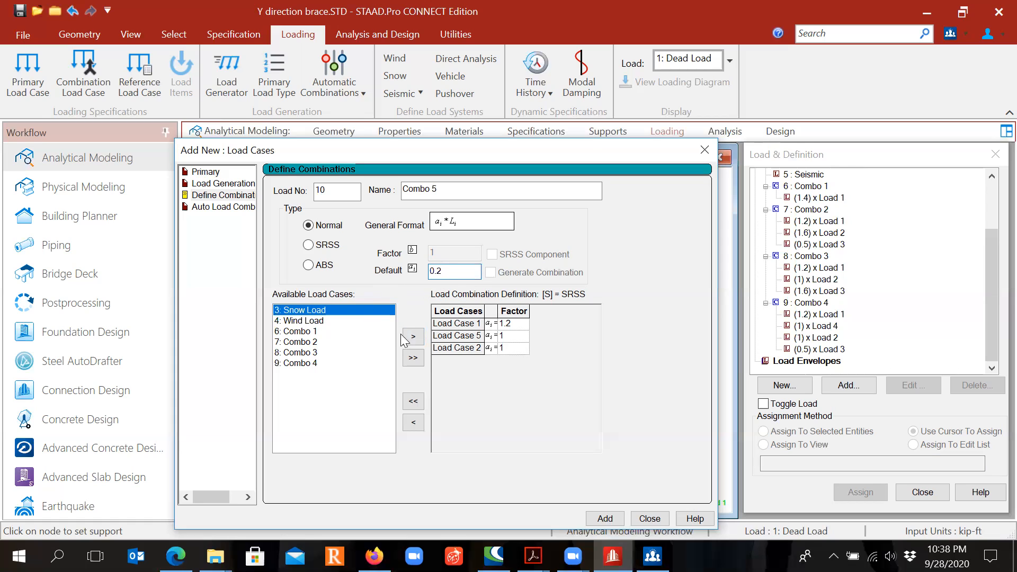
click(405, 337)
click(606, 519)
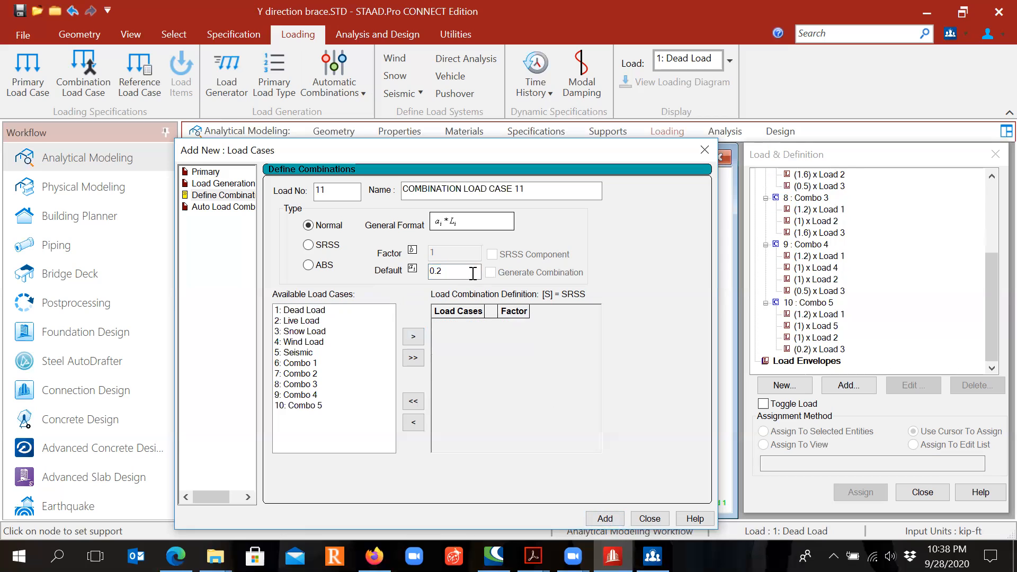
Name load combination 11 Combo 6 and include Dead Load in it at a factor of 0.9
click(220, 195)
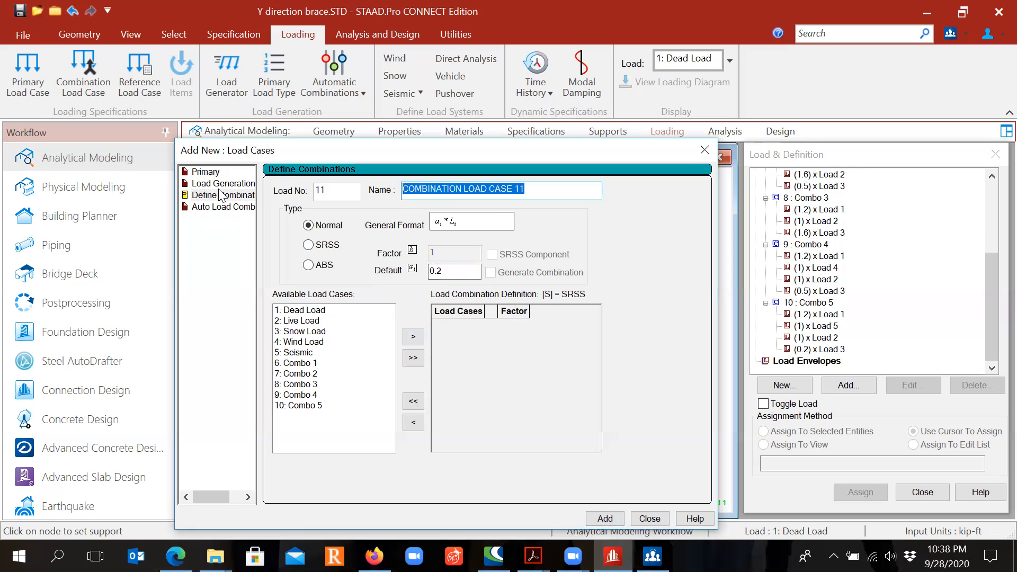
text(Combo 6)
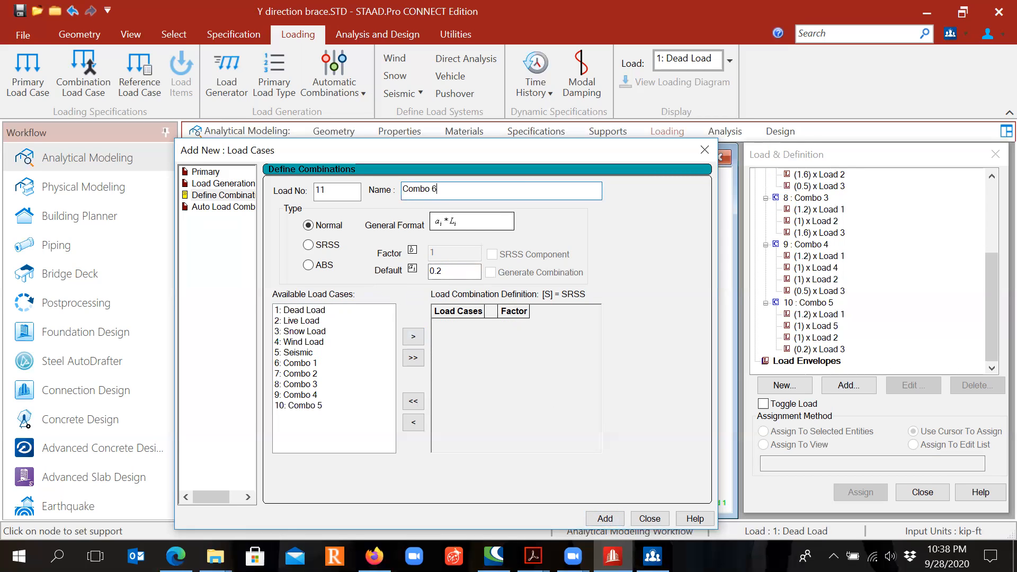
click(354, 310)
drag(440, 266, 430, 269)
text(0.9)
click(413, 339)
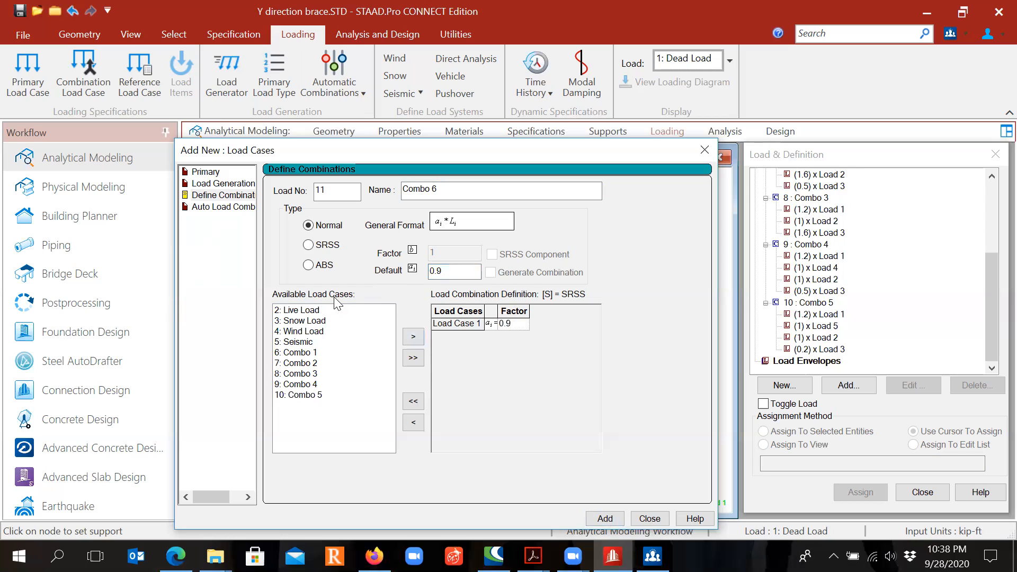
Include Wind Load at a factor of 1.0 in Combo 6 and add the combination
click(322, 333)
double_click(453, 271)
text(1.)
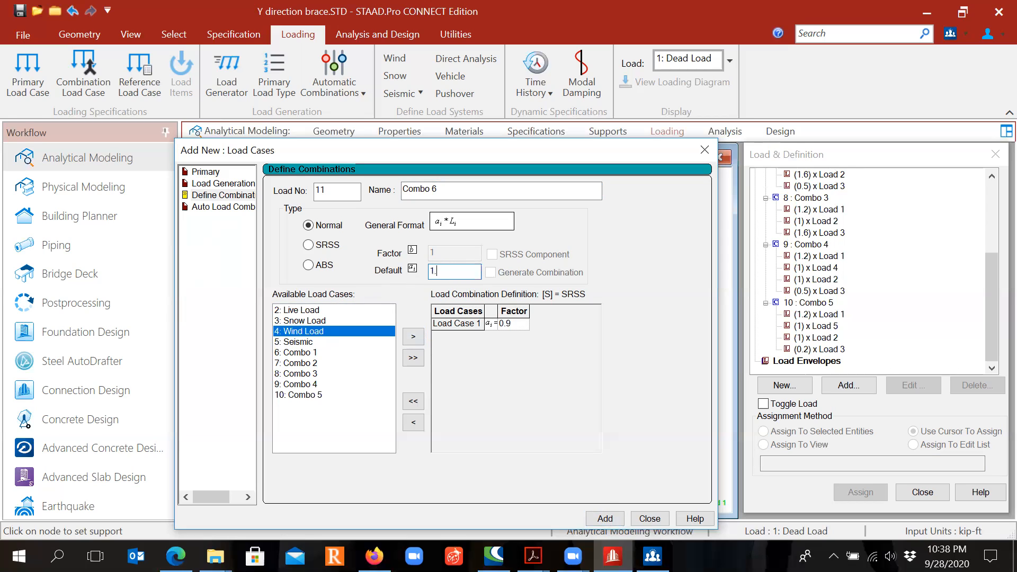
click(410, 338)
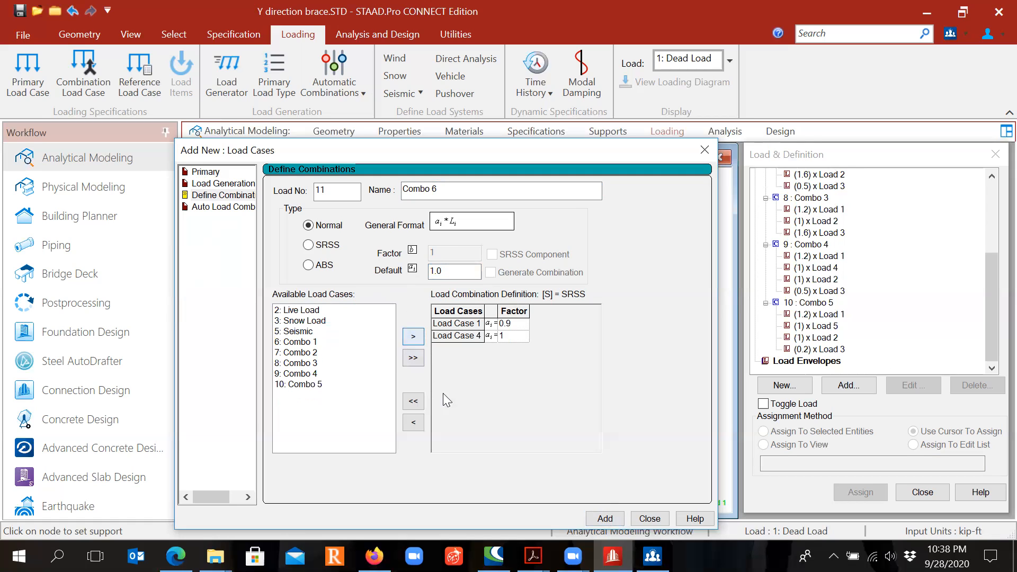
click(604, 519)
Name load combination 12 Combo 7 and include Dead Load in it at a factor of 0.9
drag(533, 197, 474, 189)
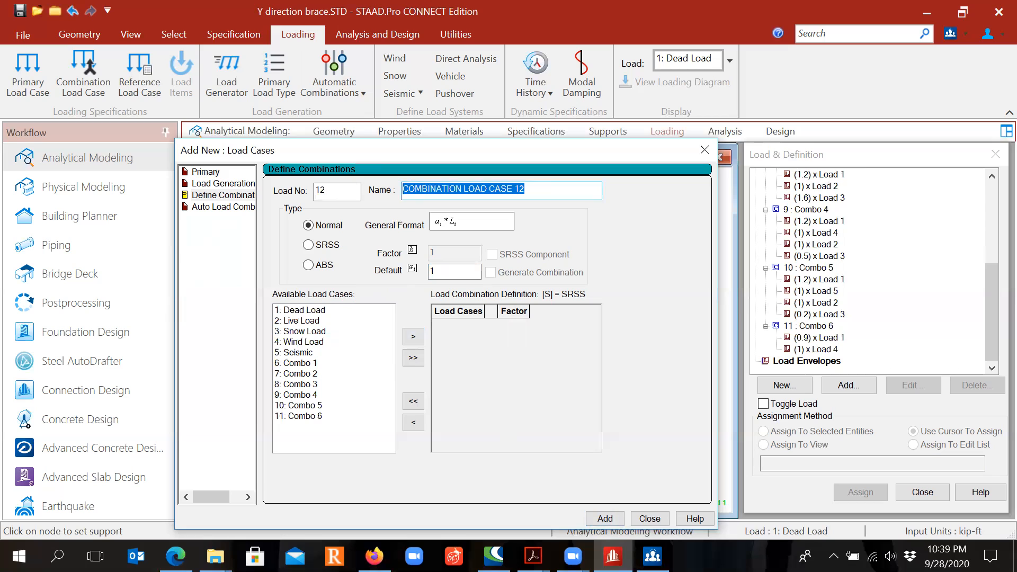
text(Combo 7)
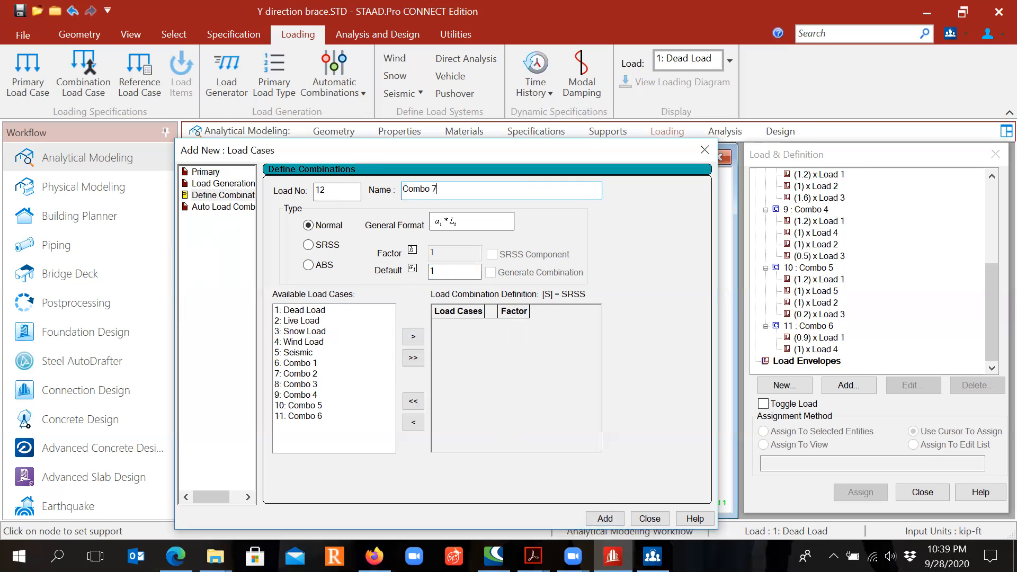
click(333, 310)
key(Tab)
text(0.9)
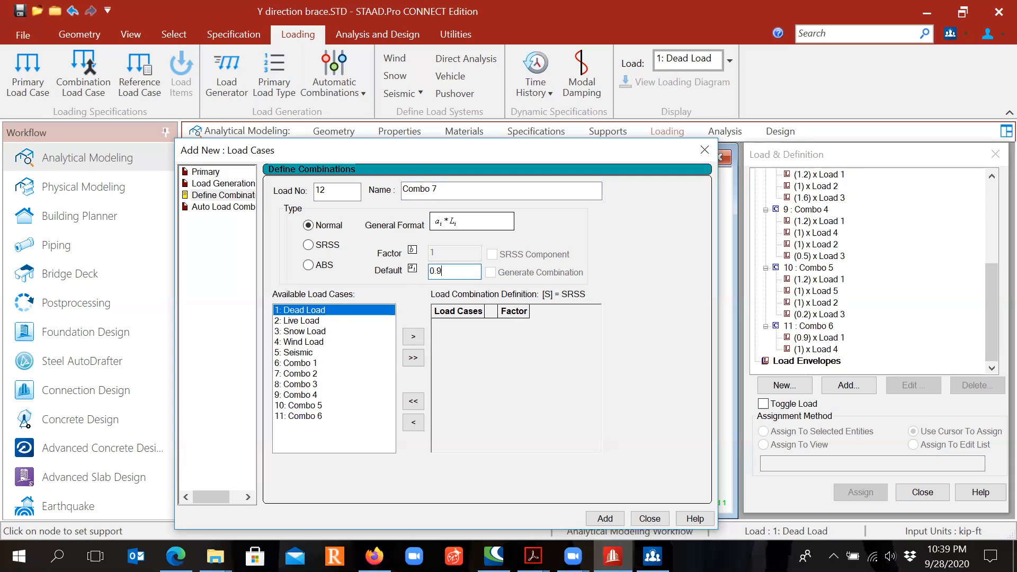
click(413, 339)
Include Seismic at a factor of 1.0 in Combo 7, add the combination and finish defining combinations
click(317, 342)
key(Tab)
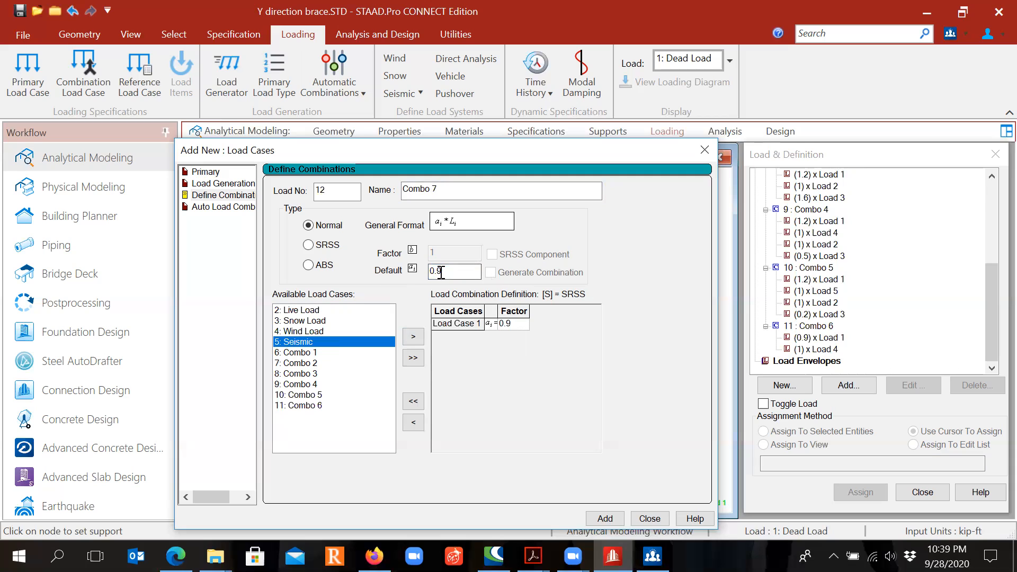
text(1.0)
click(413, 337)
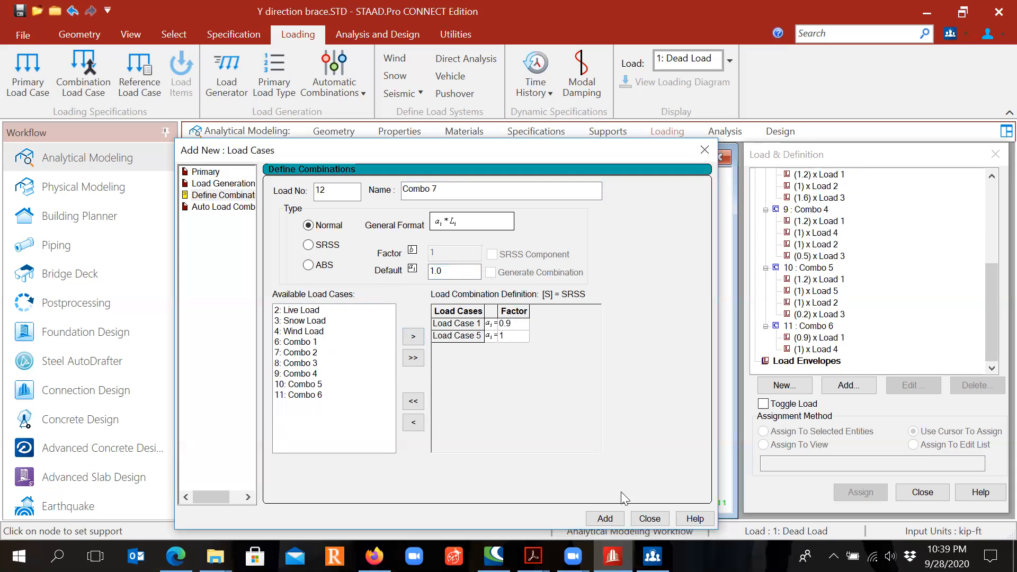
click(603, 518)
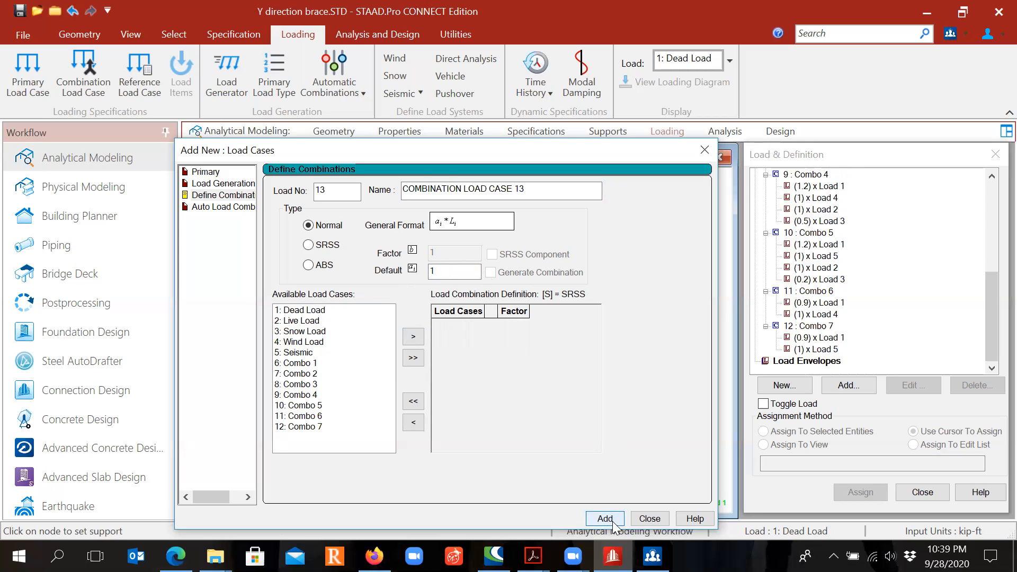
click(645, 520)
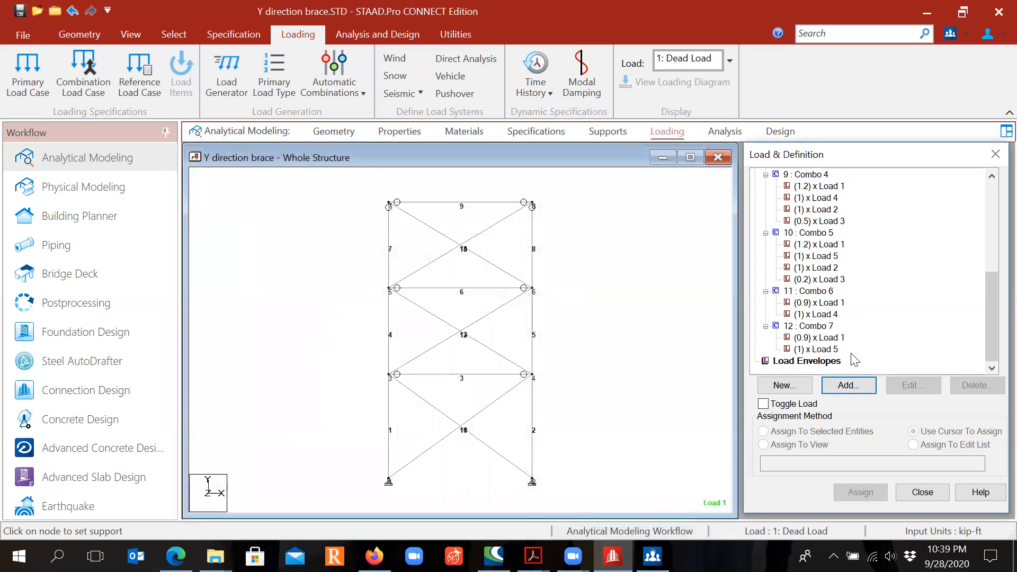
Start a new load envelope numbered 1 and set its type to STRENGTH
click(819, 365)
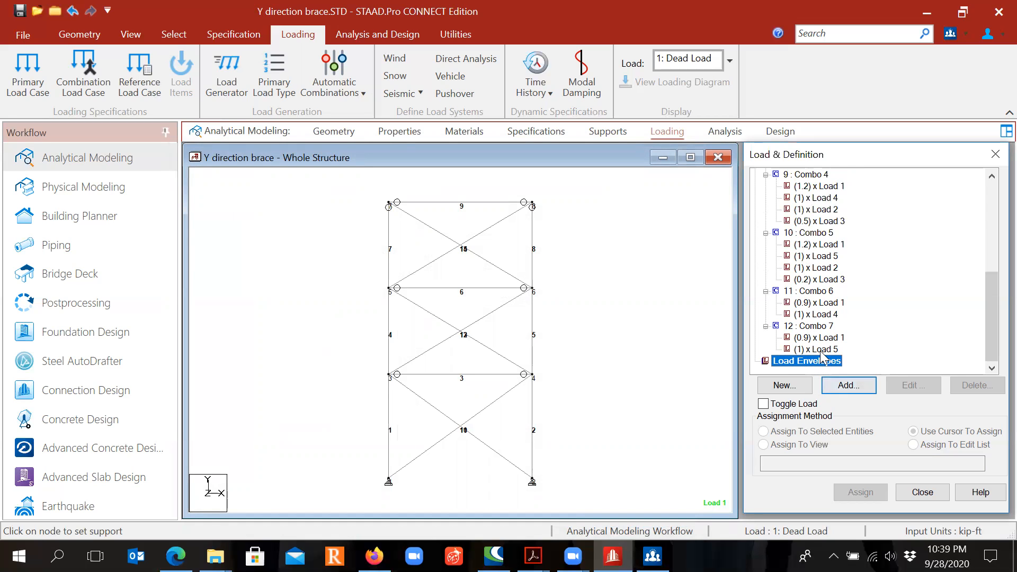
click(850, 386)
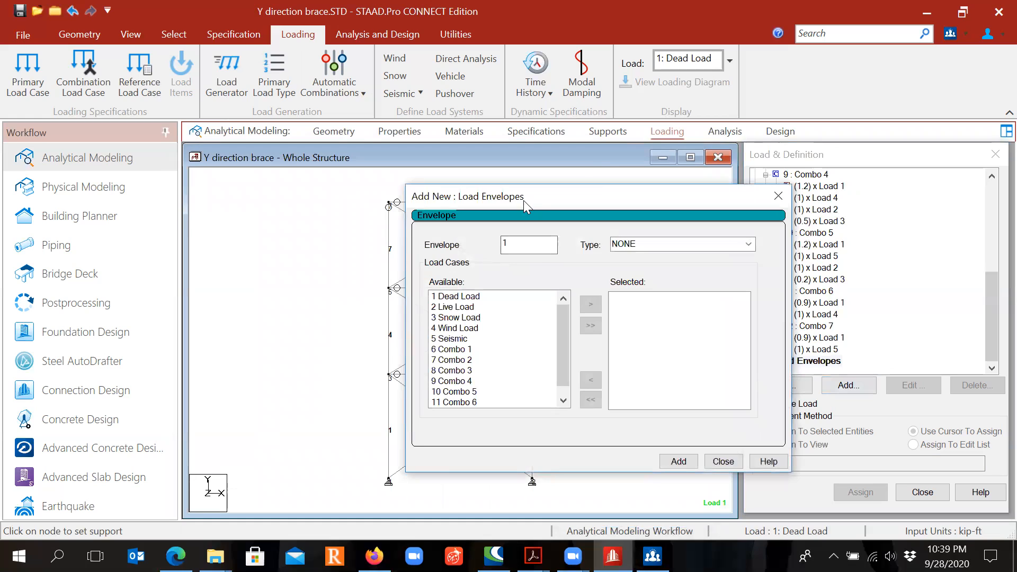
click(514, 210)
click(535, 214)
click(558, 210)
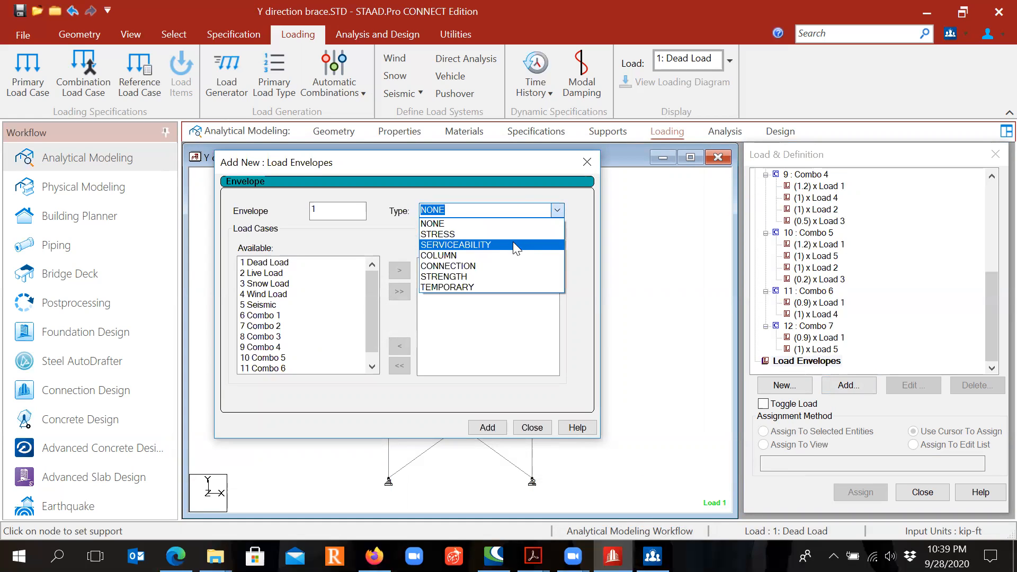
click(489, 276)
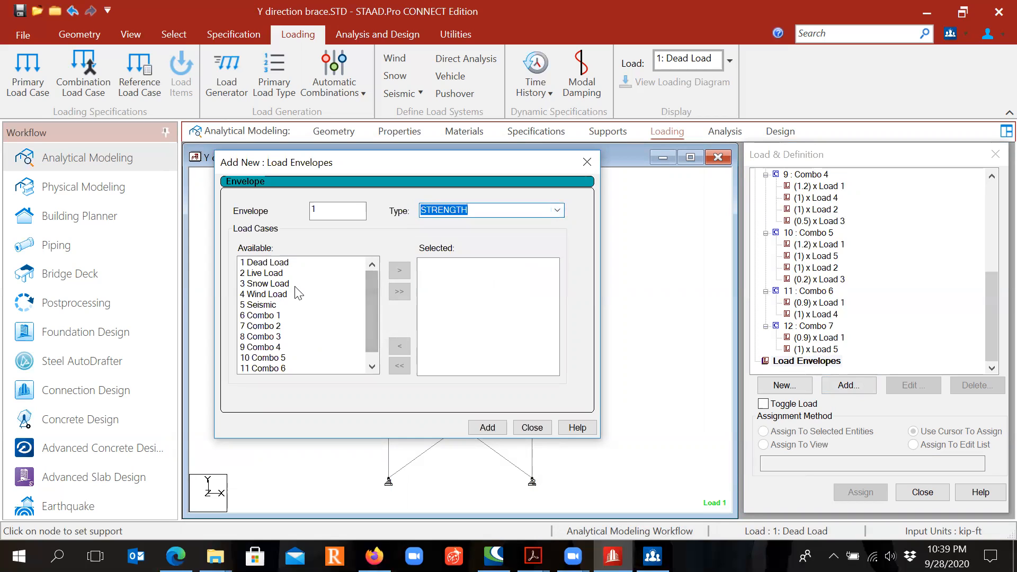
Include load cases Combo 1, Combo 2, Combo 3 and Combo 4 in the strength envelope
click(282, 316)
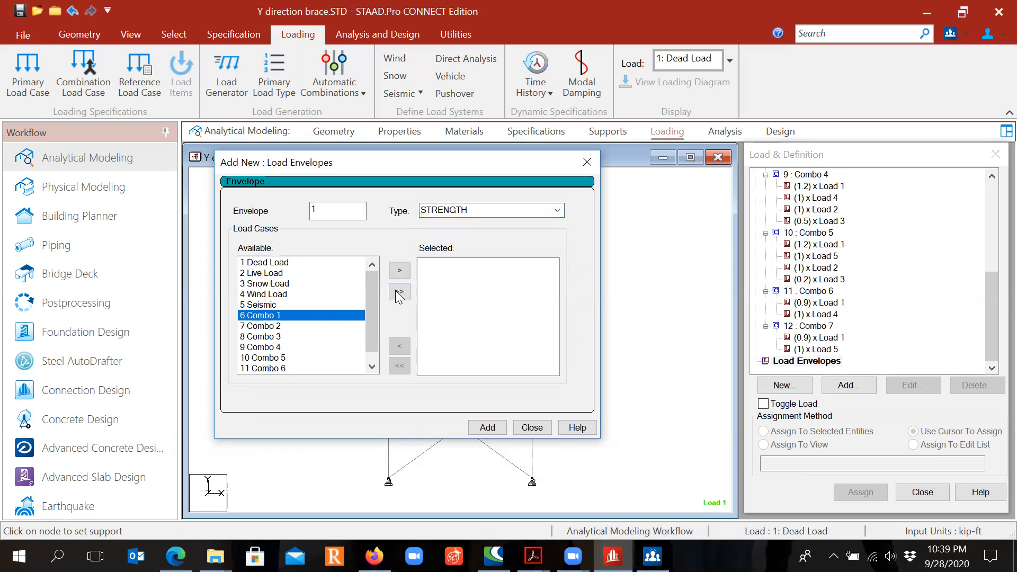
click(400, 271)
click(286, 317)
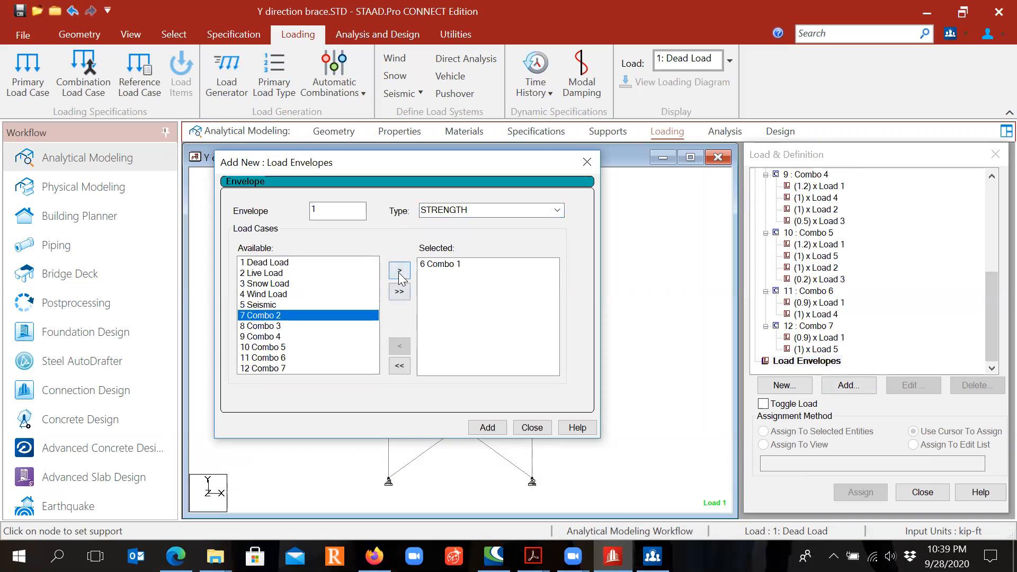
click(400, 271)
click(282, 316)
click(400, 270)
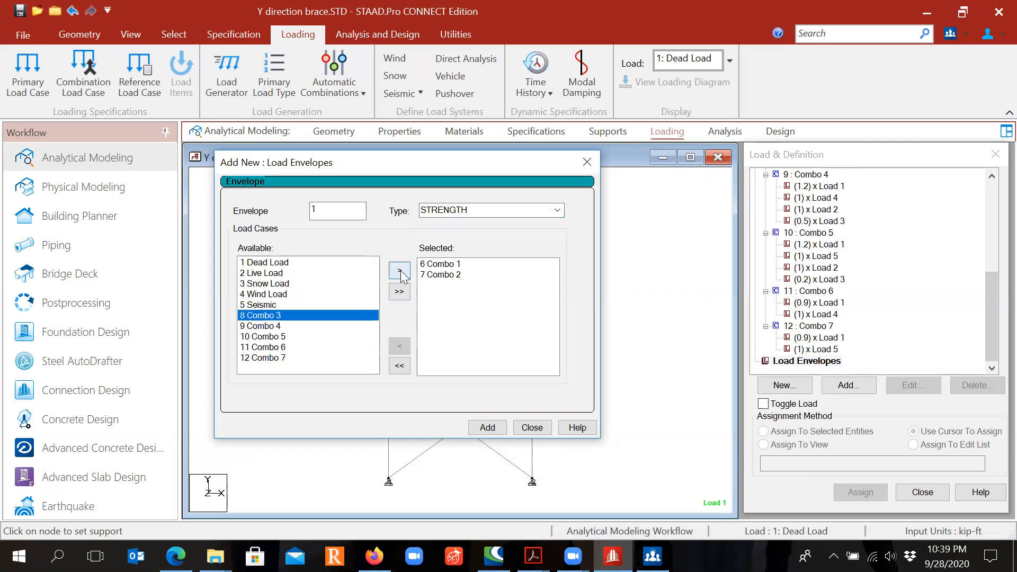
click(271, 317)
click(399, 271)
Include Combo 5, Combo 6 and Combo 7 in the strength envelope and add the envelope to the model
click(303, 316)
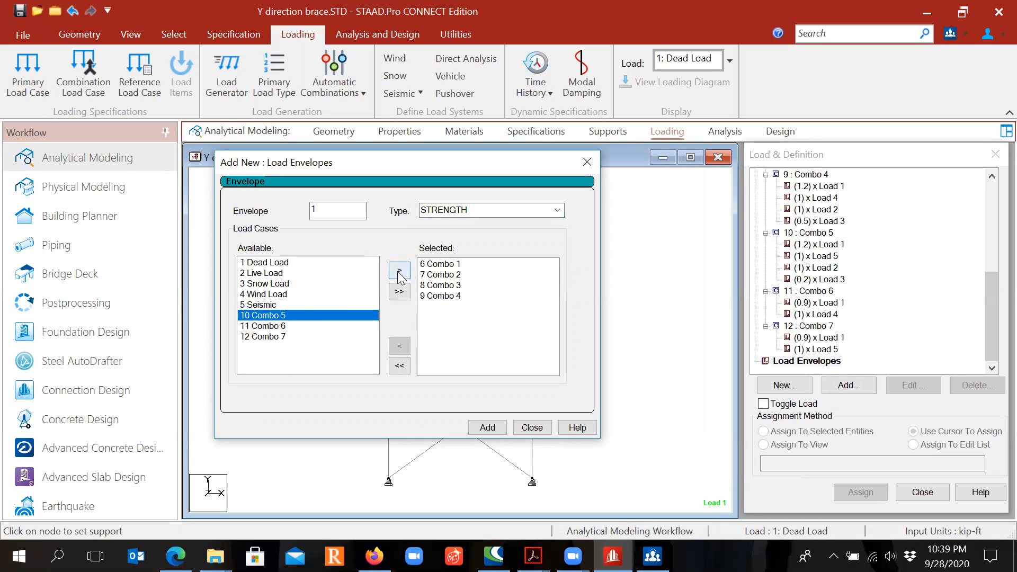
click(400, 271)
click(296, 315)
click(398, 273)
click(300, 314)
click(397, 273)
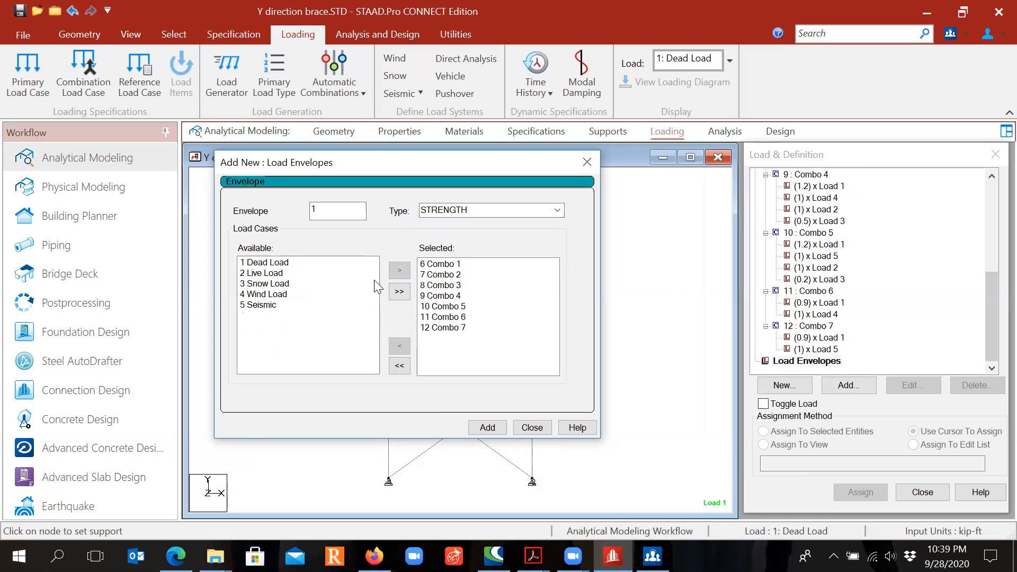
click(487, 429)
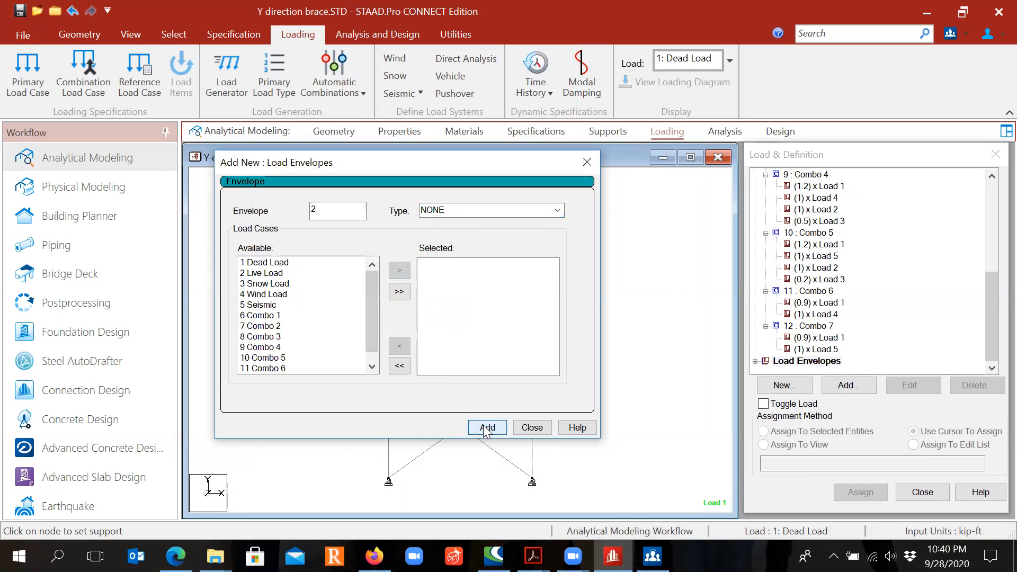
click(532, 428)
Expand the load envelopes to check the new entry, and select the Dead Load case for adding load items
click(755, 362)
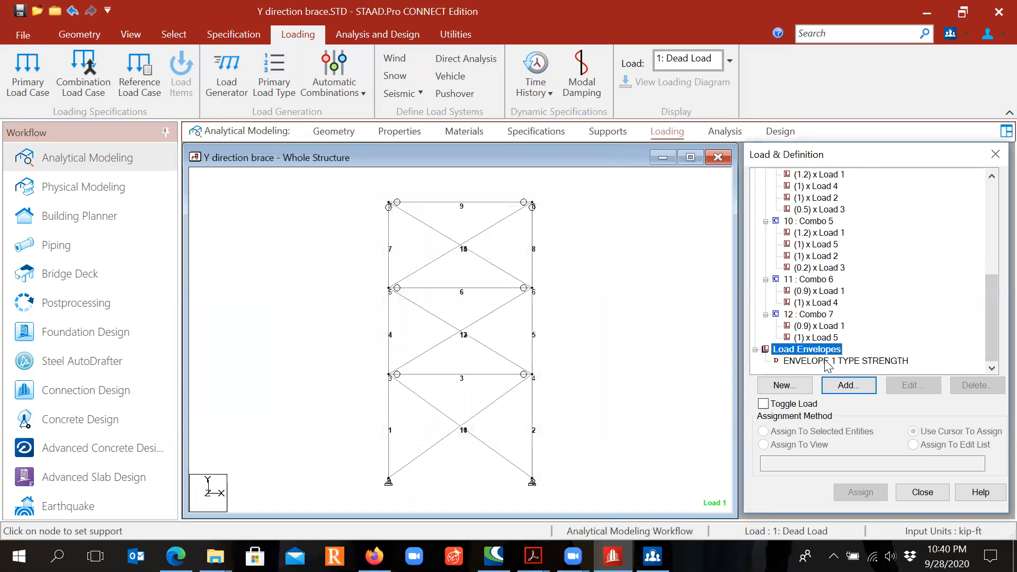
click(825, 362)
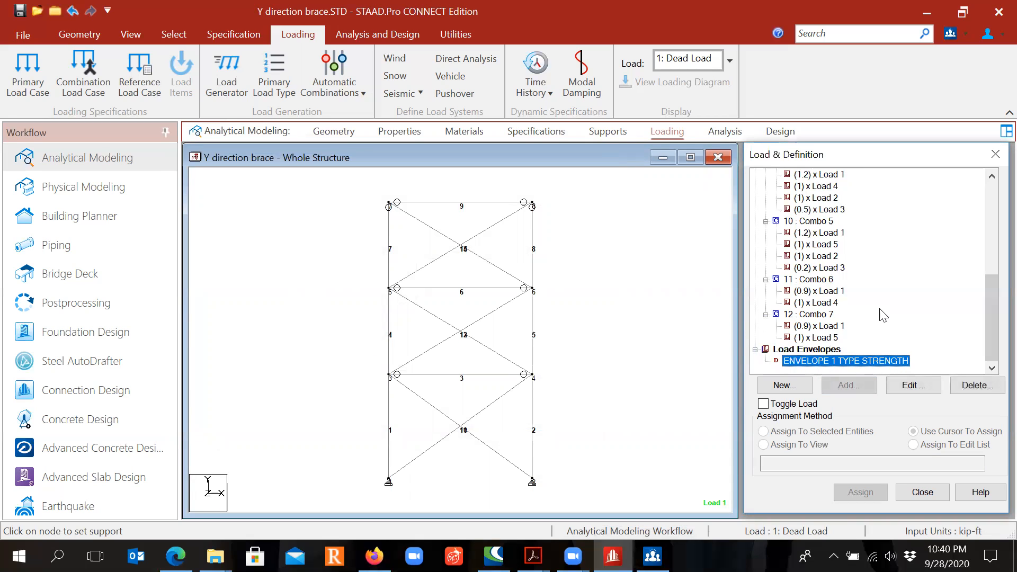
drag(991, 304, 981, 206)
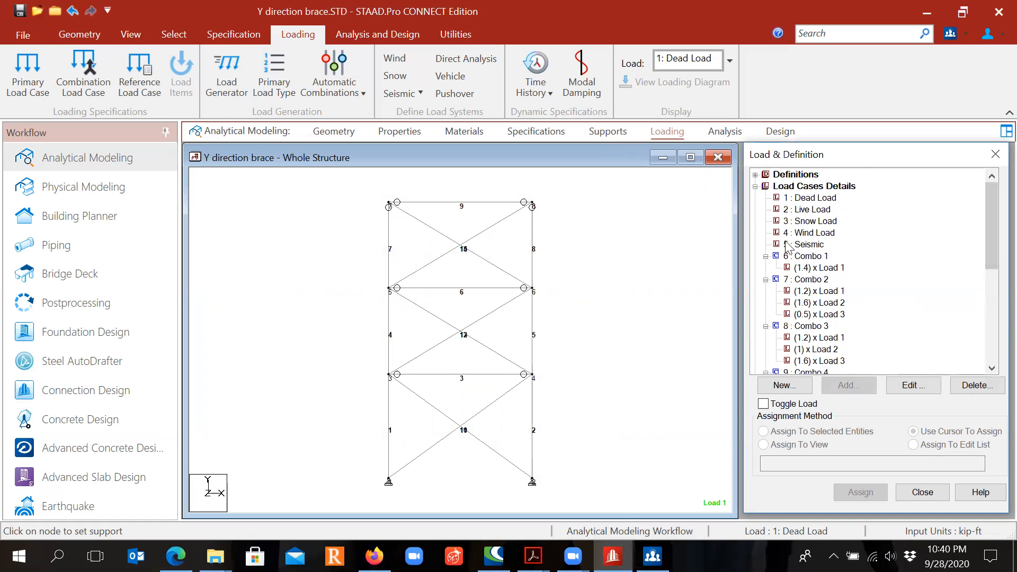
click(818, 198)
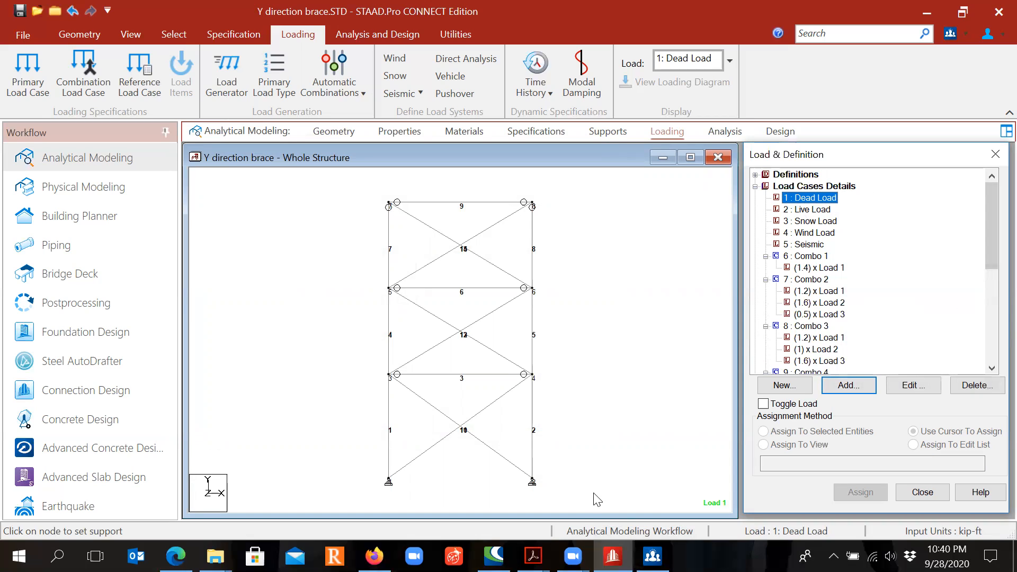
Switch to Bracing Design.pdf in Adobe Acrobat and examine the dead load diagram of the braced frame
click(533, 556)
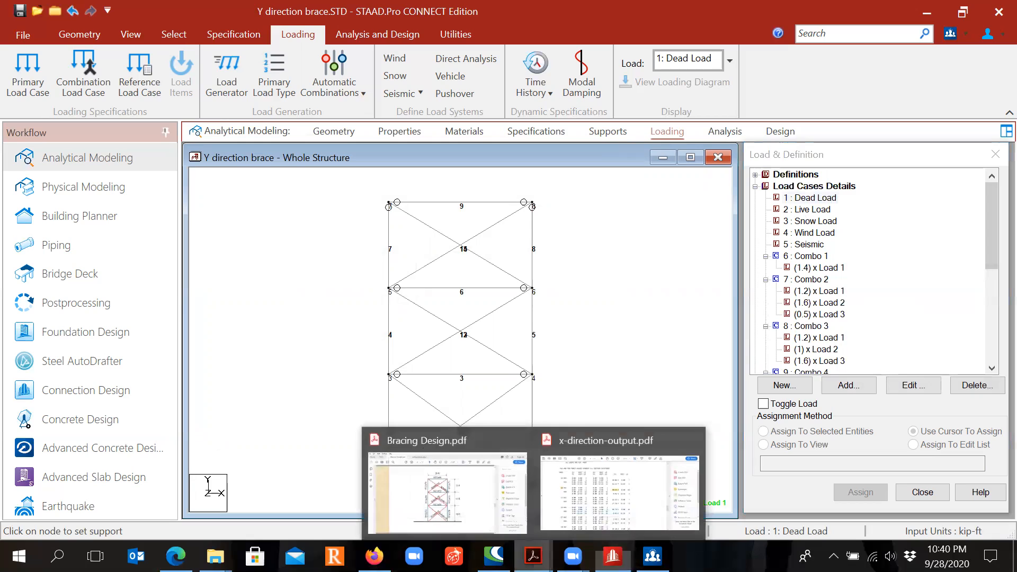
click(454, 517)
scroll(495, 432, down, 3)
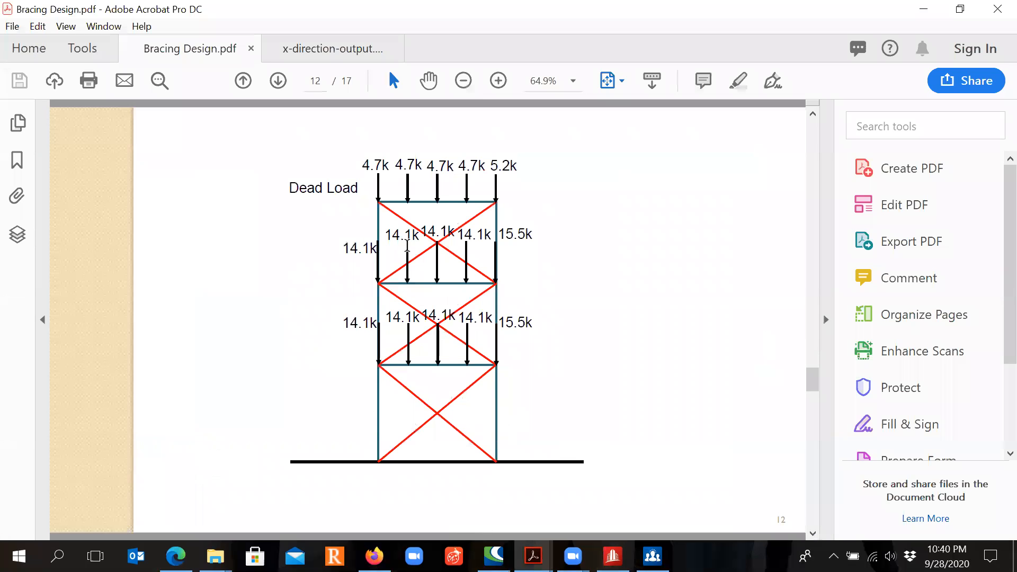
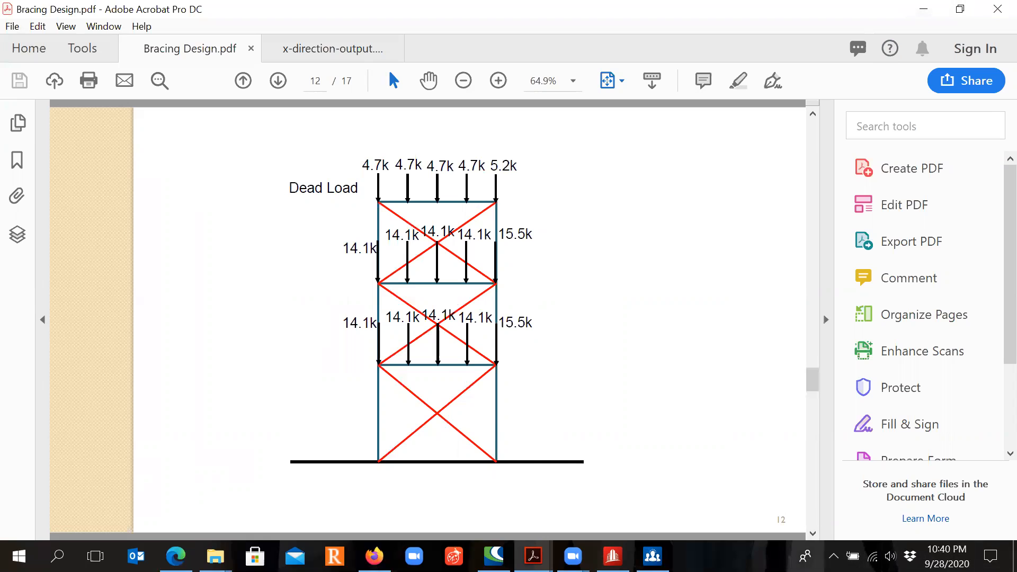
Switch back to STAAD.Pro and add a nodal load with Fy of -4.7 kip to the Dead Load case
click(613, 557)
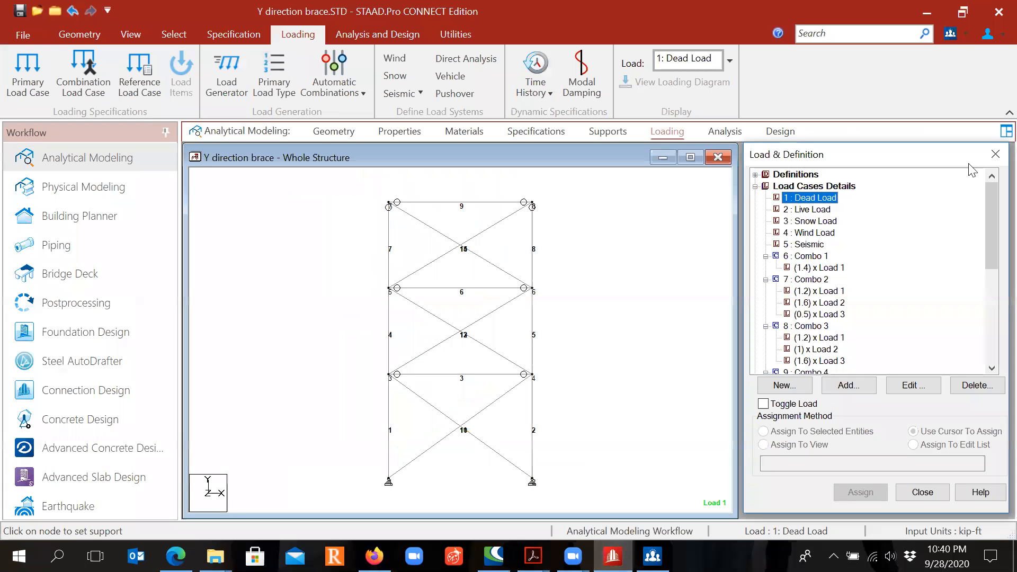
click(850, 387)
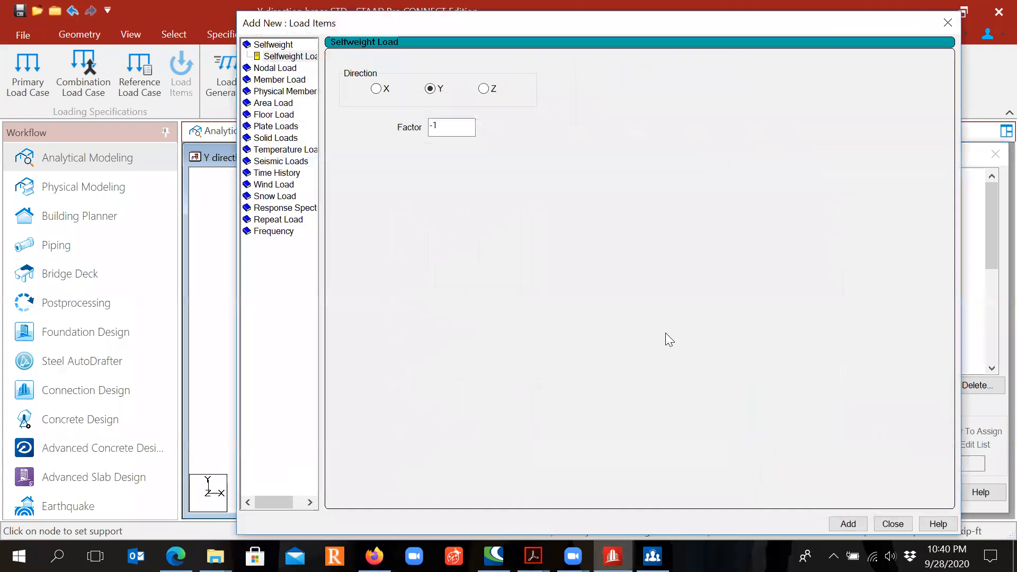
click(280, 68)
click(387, 102)
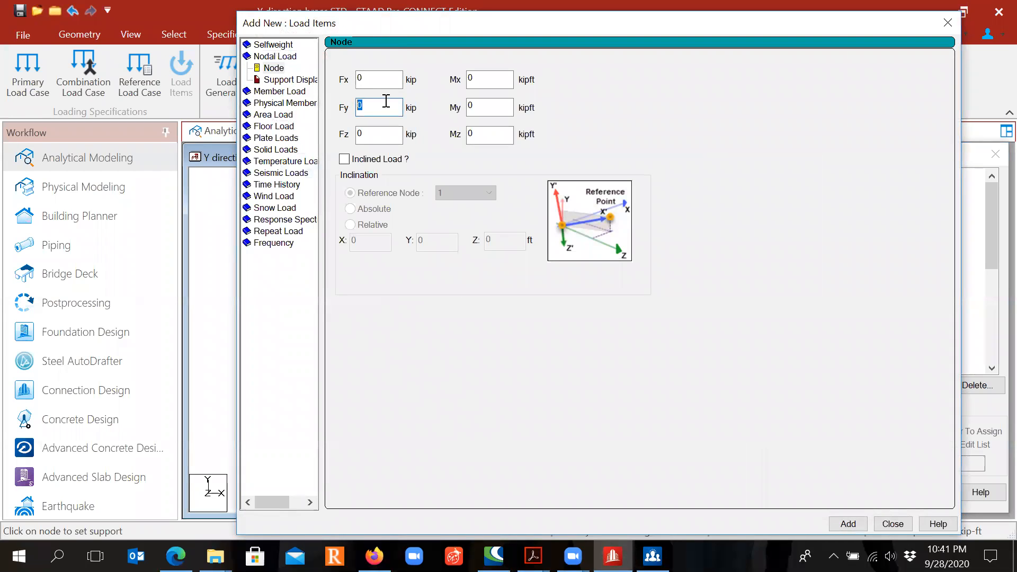
text(-4.7)
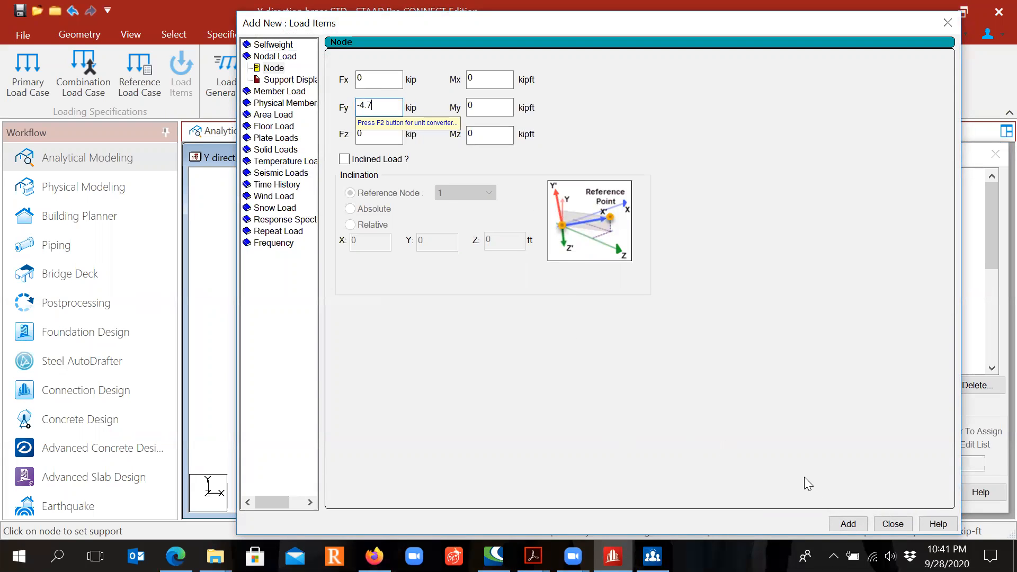
drag(773, 26, 703, 23)
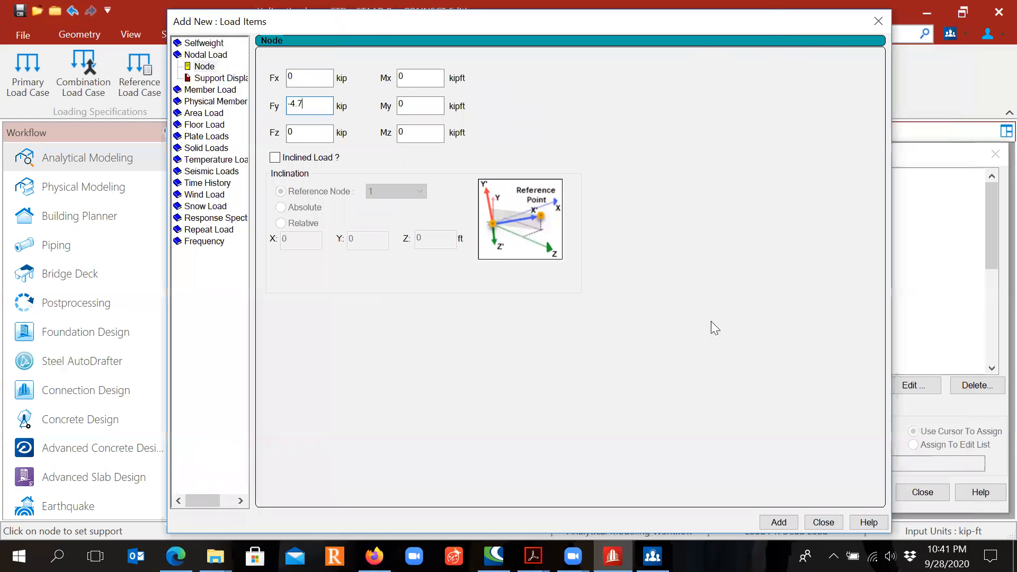
click(779, 523)
Add two more nodal loads to the Dead Load case, with Fy of -5.2 kip and -14.1 kip
drag(297, 30, 168, 31)
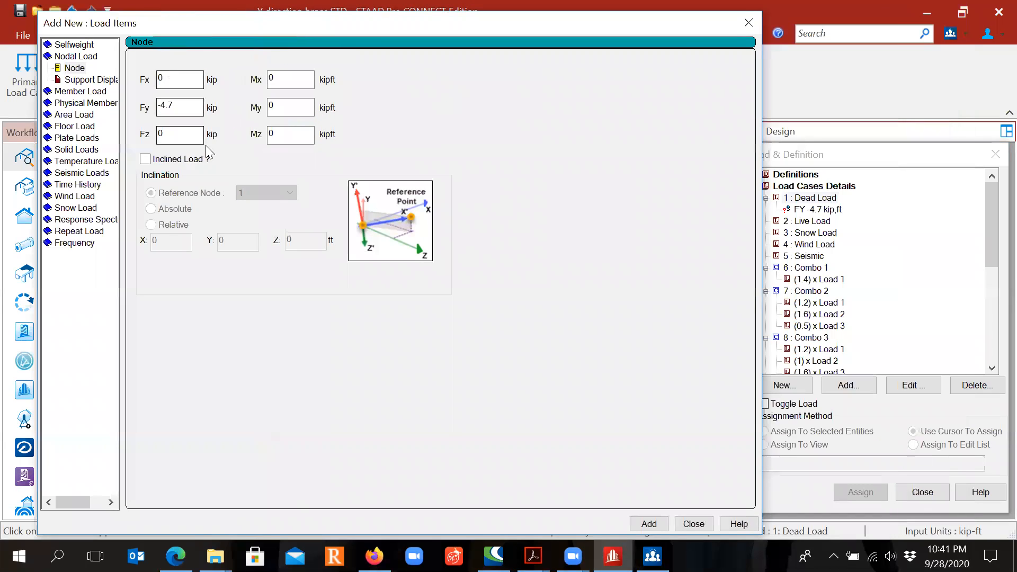
double_click(168, 105)
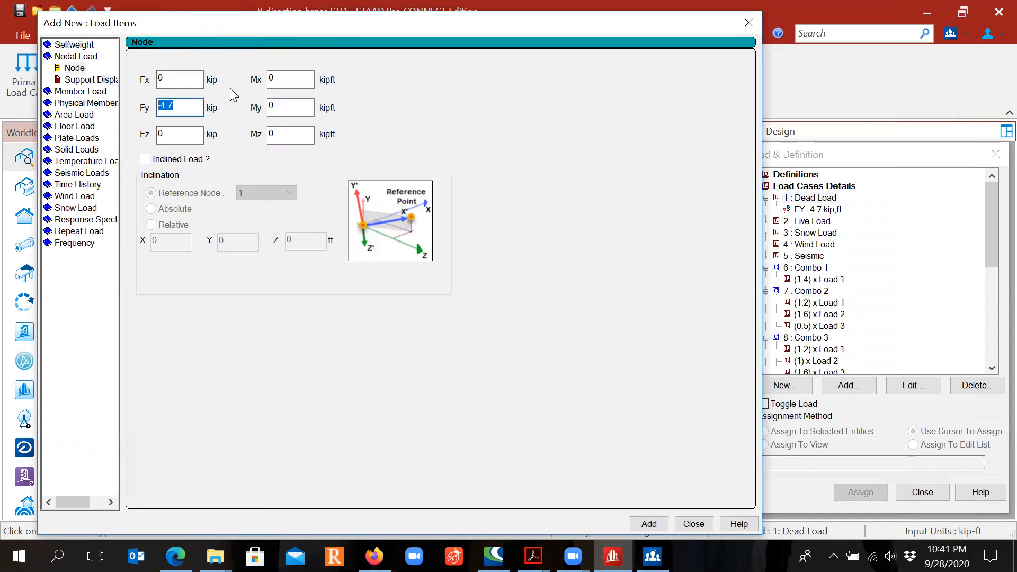
text(-5.2)
click(650, 524)
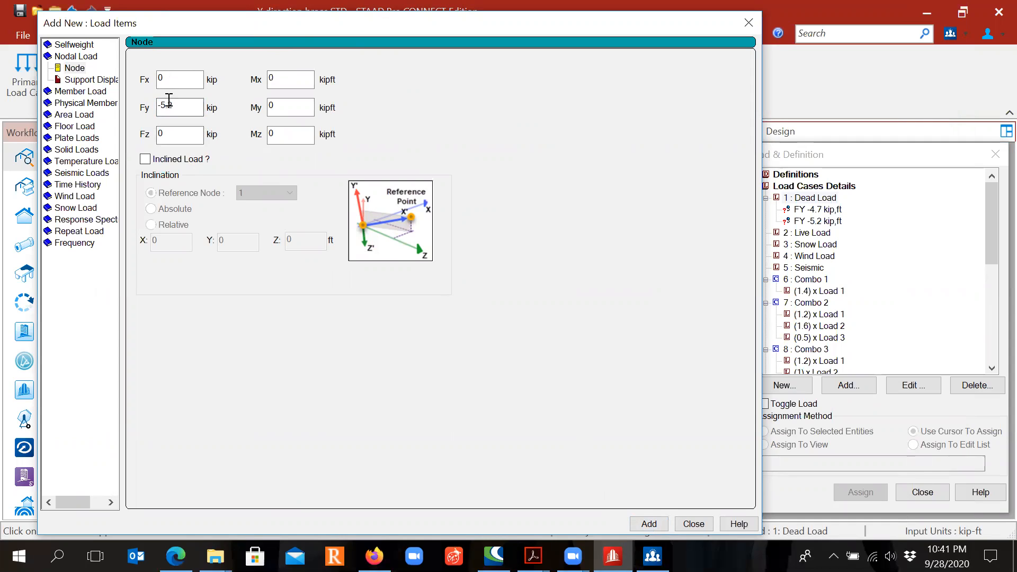
drag(180, 107, 117, 117)
text(-14)
click(648, 524)
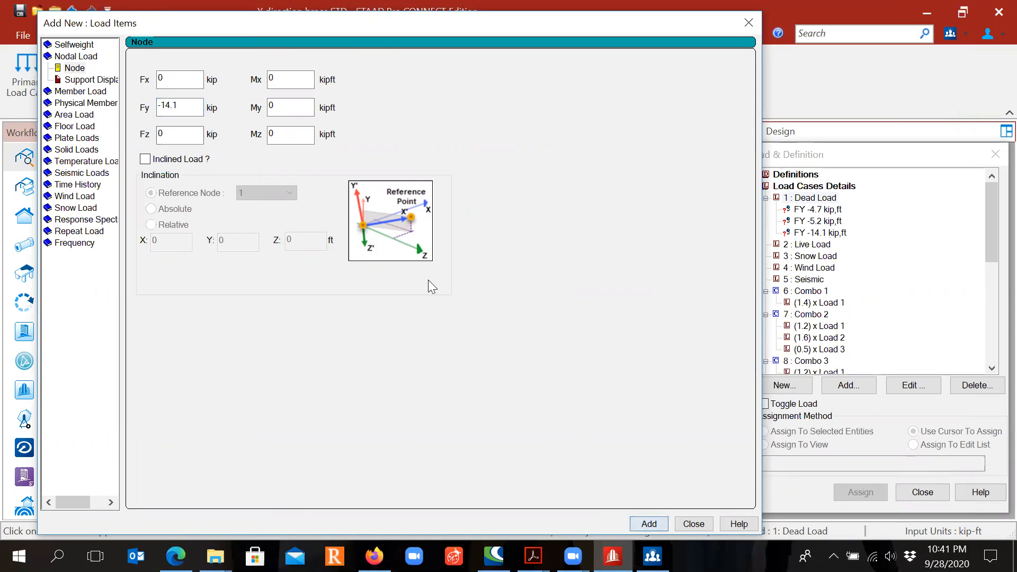
Add a fourth nodal load to the Dead Load case, with Fy of -15.5 kip
drag(198, 107, 94, 112)
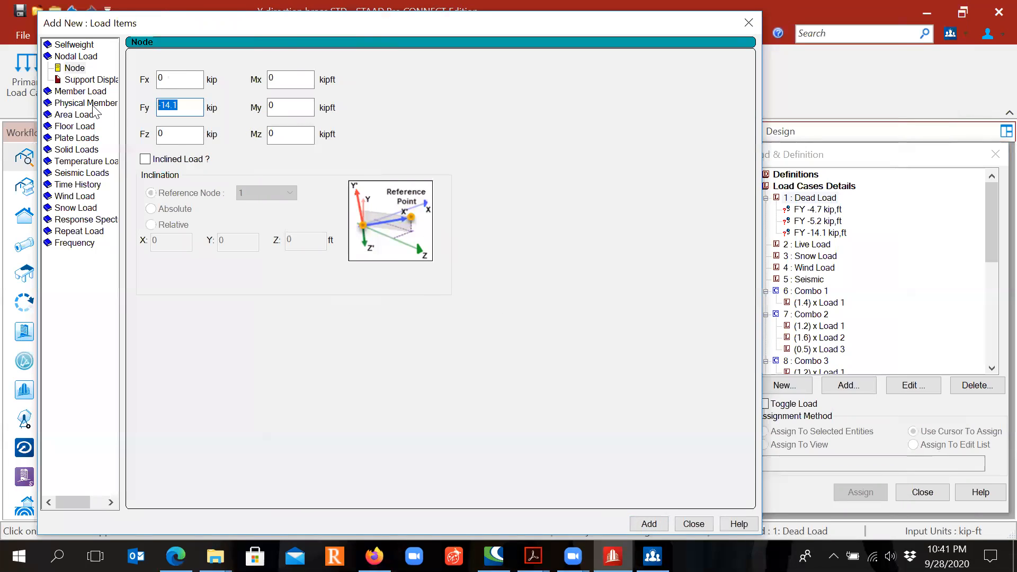
text(-15.5)
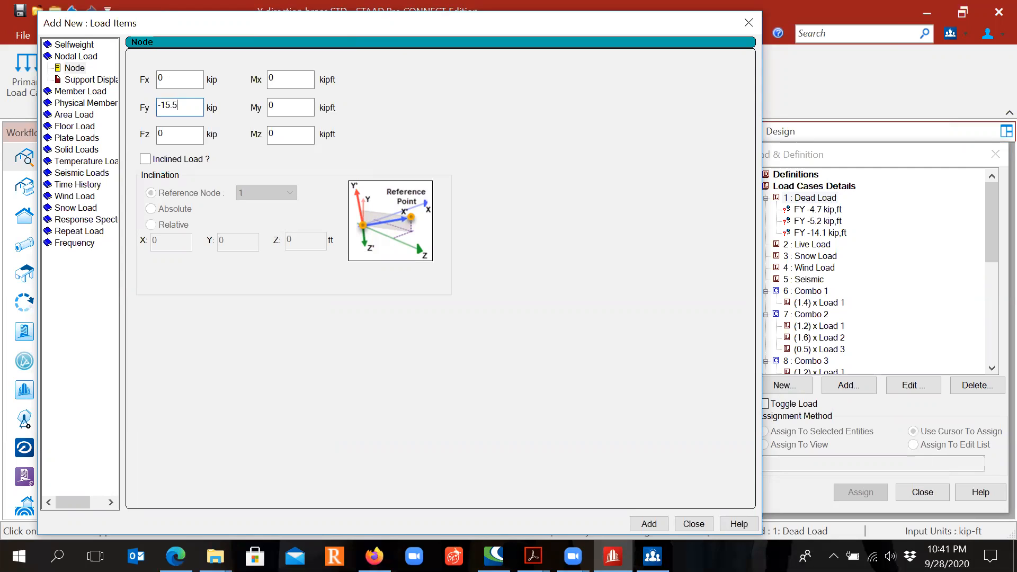
click(649, 525)
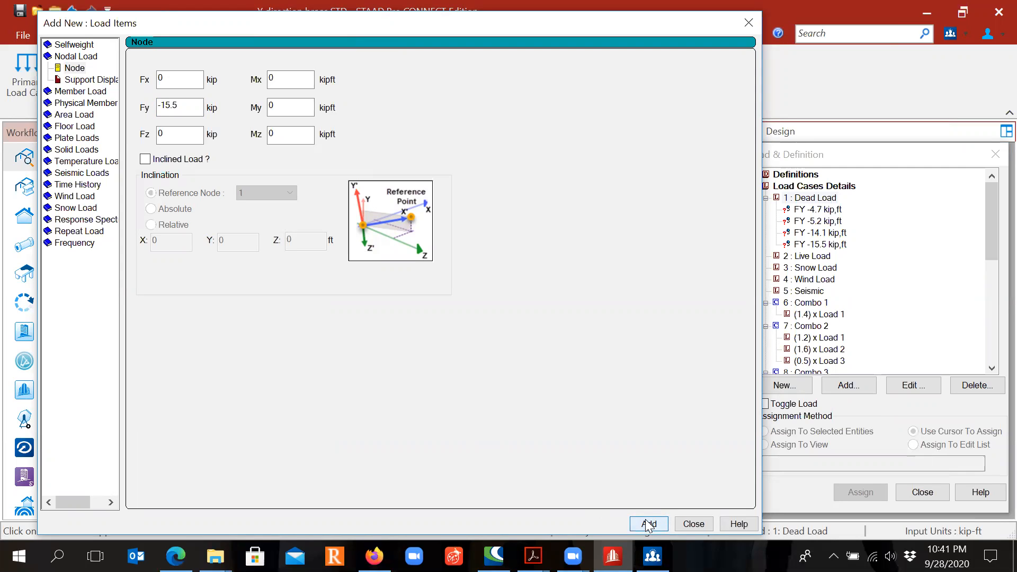
Add a concentrated member force of -4.7 kip in the GY direction at d1 of 6.25 ft to the Dead Load case
click(87, 95)
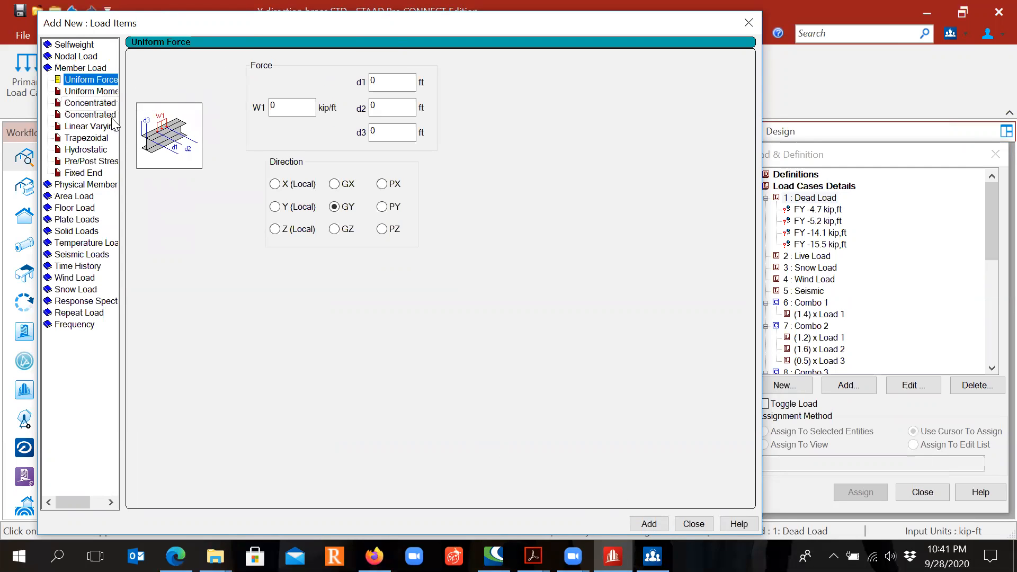
click(101, 106)
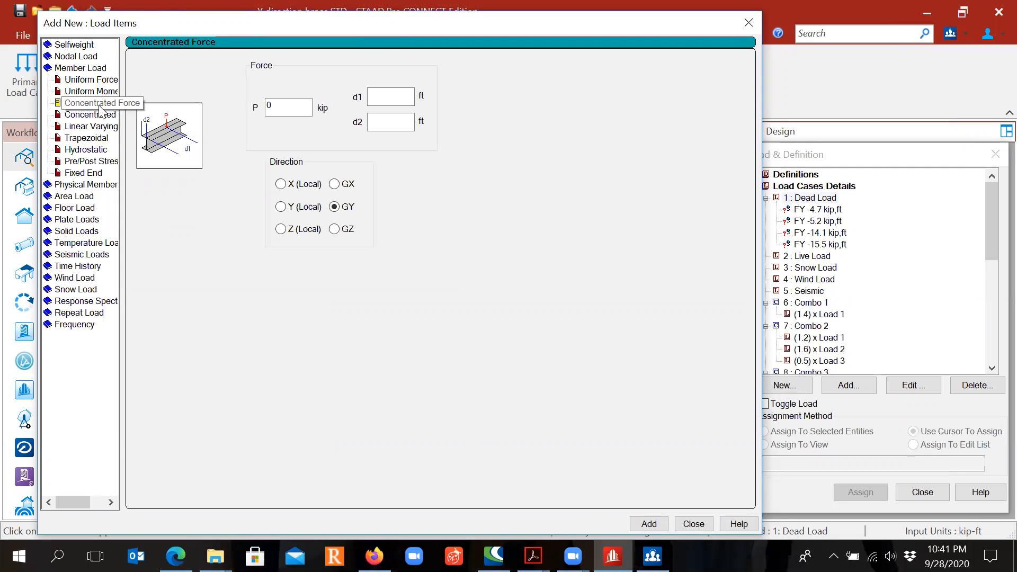
double_click(288, 107)
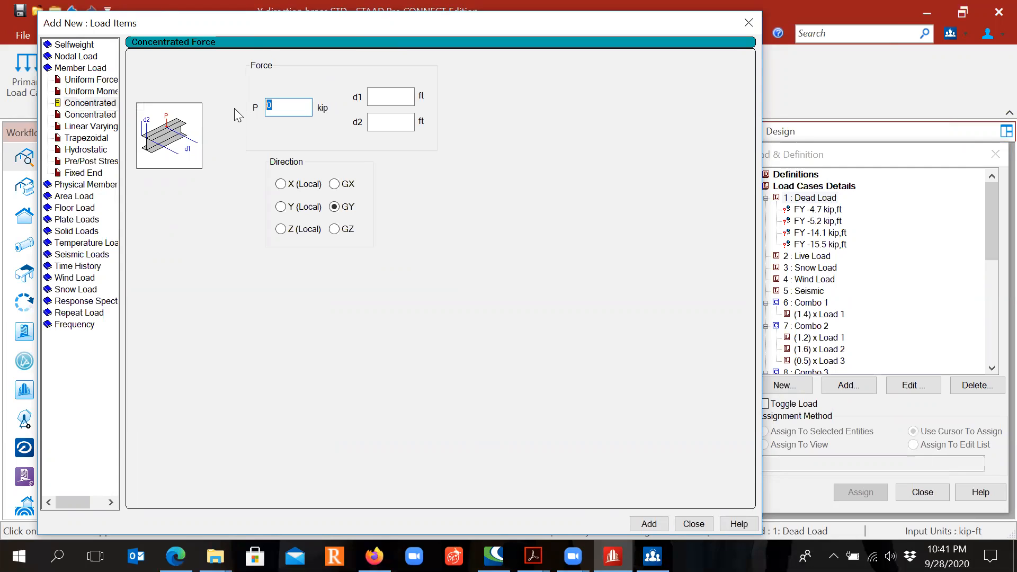
text(-4.7)
click(386, 100)
text(6)
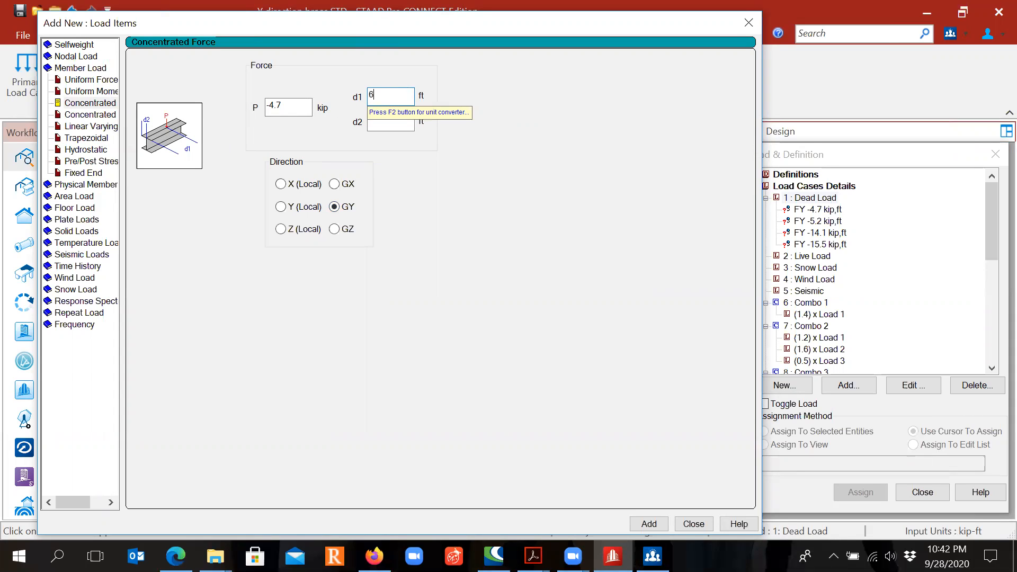
text(.25)
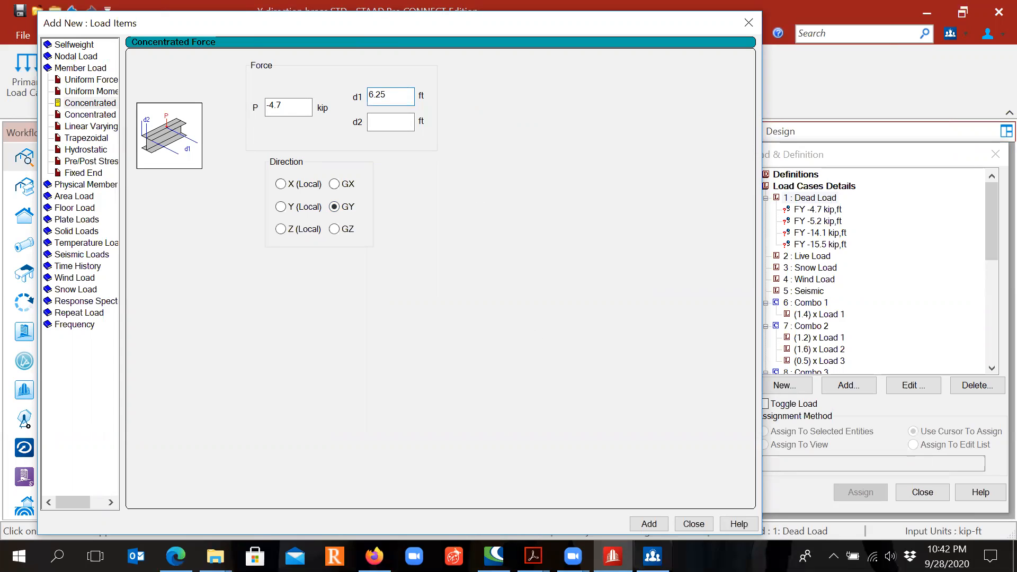
click(648, 525)
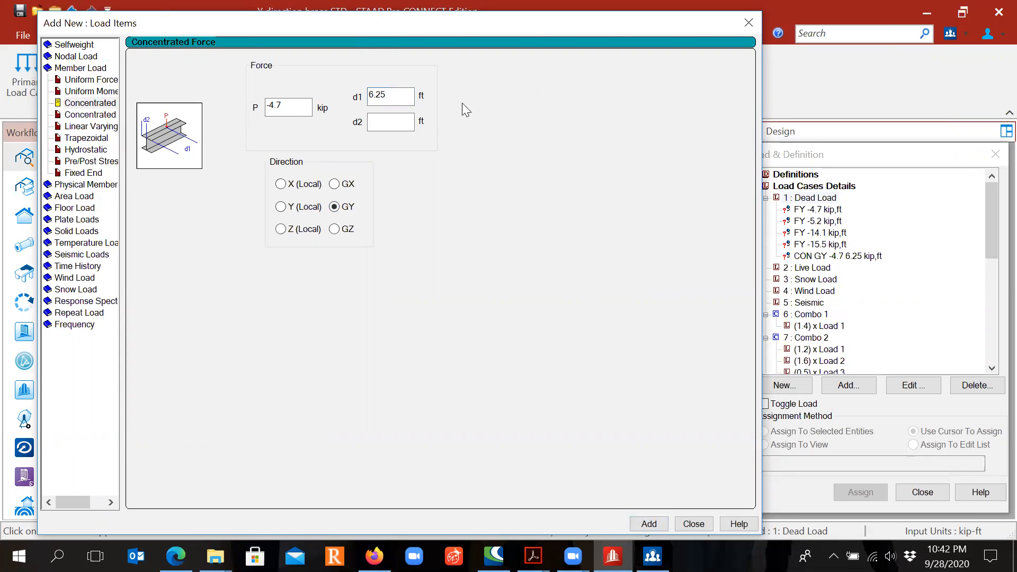
Add two more -4.7 kip concentrated member forces in GY, at d1 of 12.5 ft and 18.75 ft
double_click(409, 97)
text(12)
click(649, 525)
drag(403, 95, 378, 96)
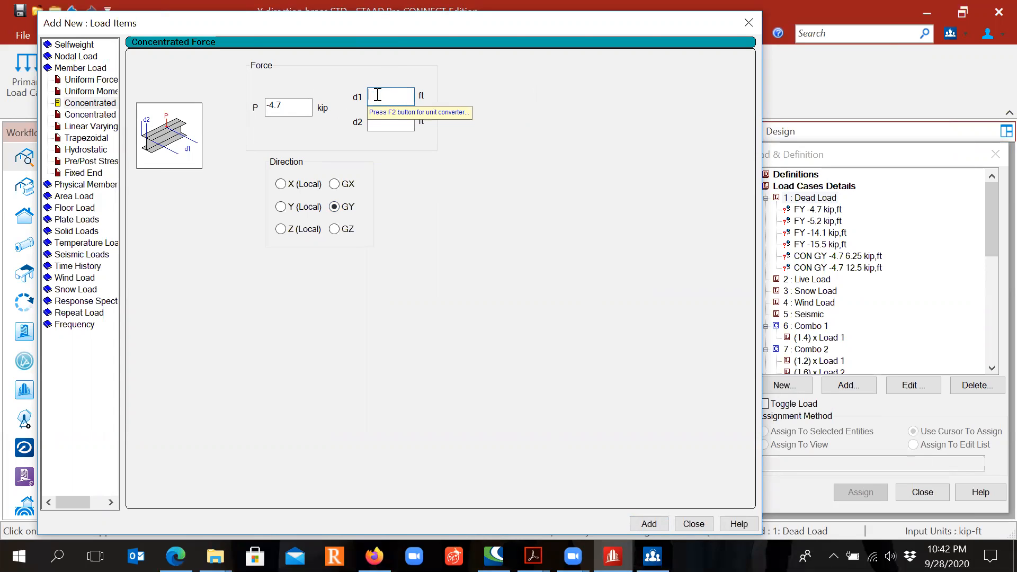
text(18.75)
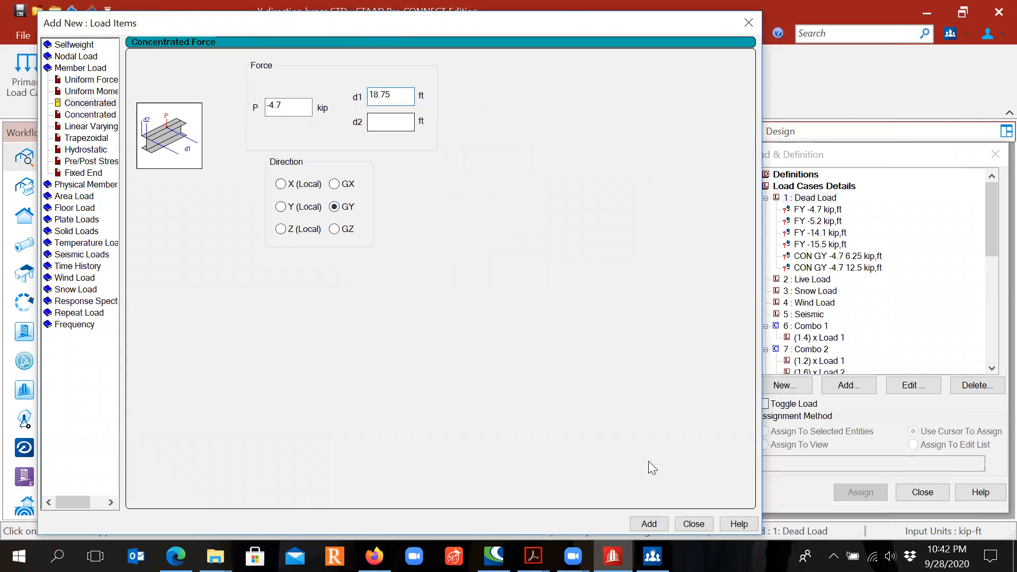
click(650, 524)
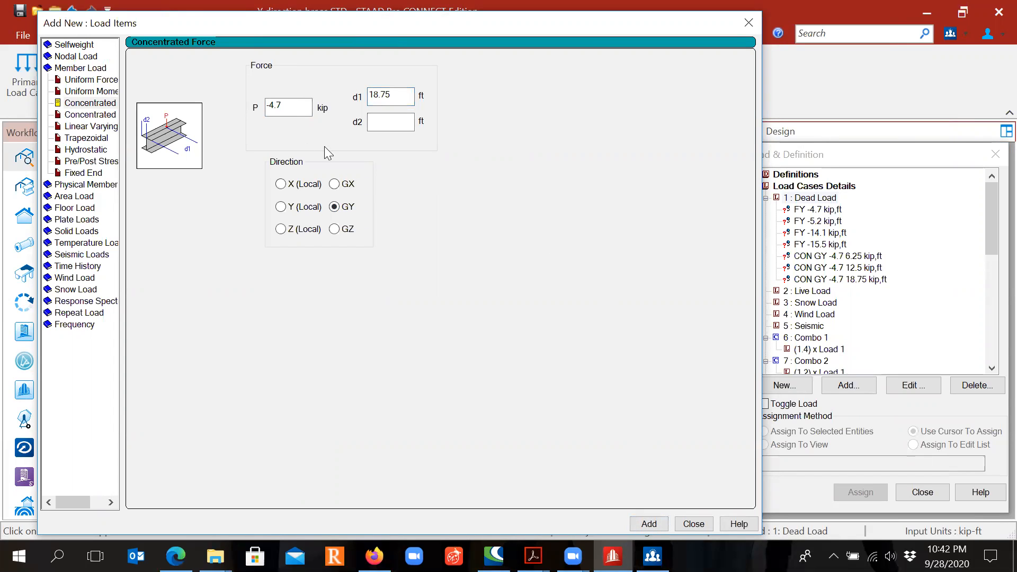
Add a concentrated member force of -14.1 kip in GY at d1 of 6.25 ft
double_click(274, 104)
text(1)
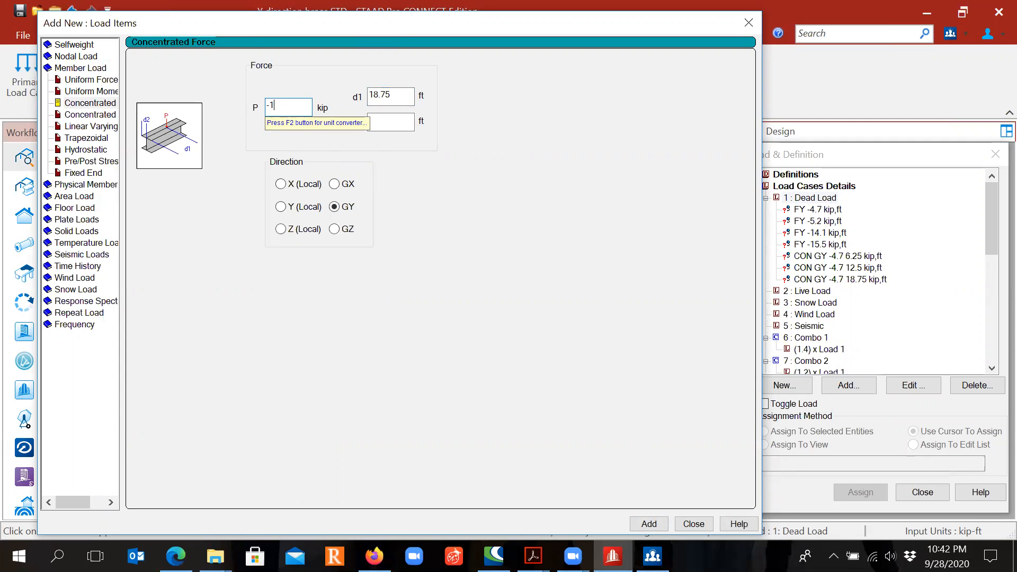
key(Tab)
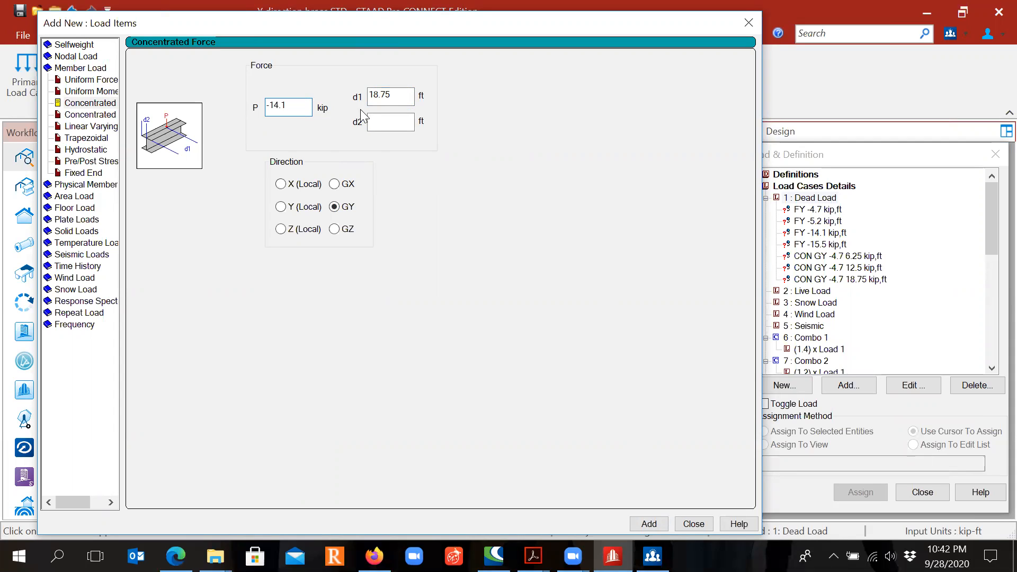
text(6.25)
click(644, 525)
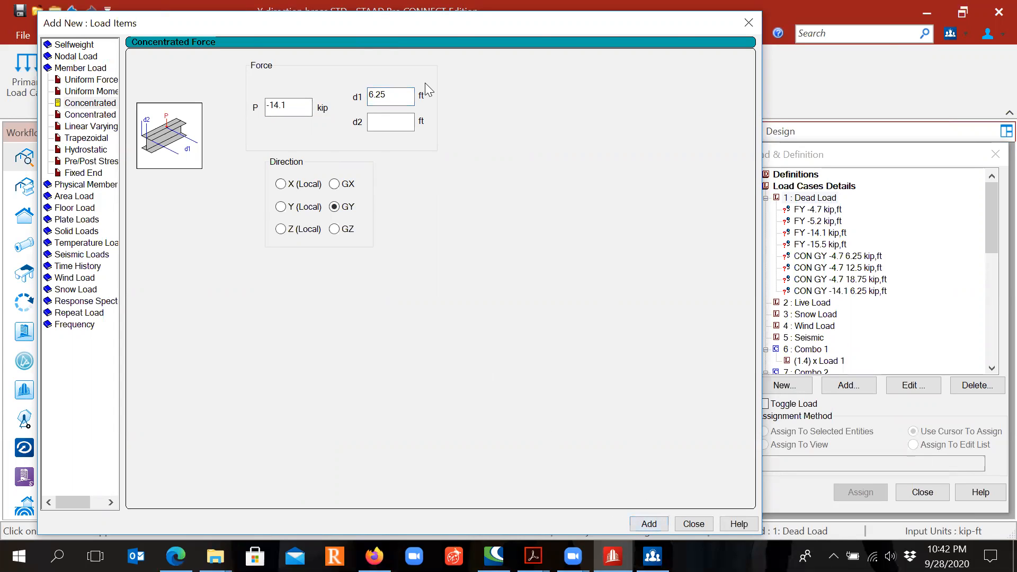
Add -14.1 kip concentrated member forces in GY at d1 of 12.5 ft and 18.75 ft, and finish adding load items
drag(391, 96, 364, 99)
text(12)
click(649, 524)
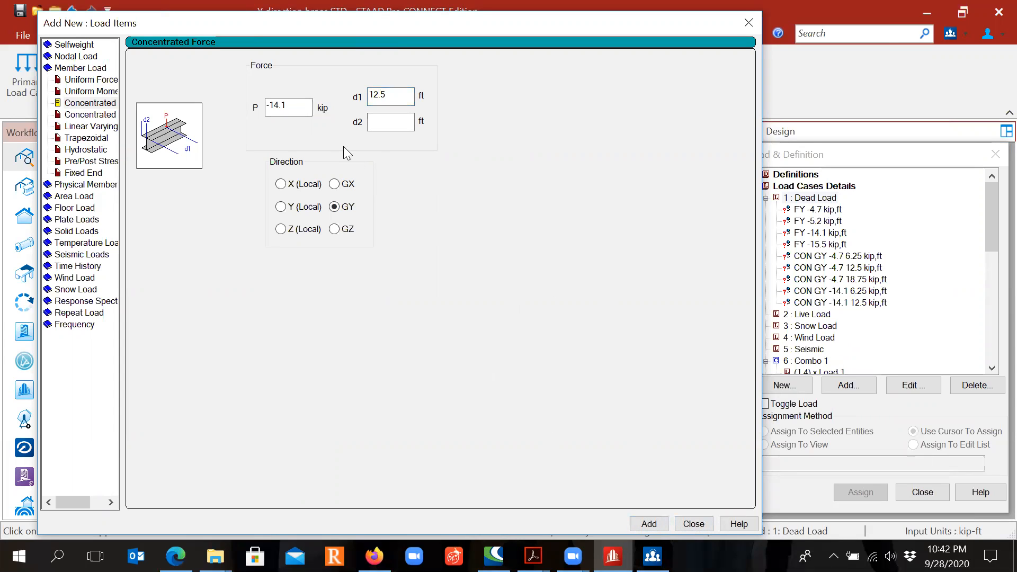
drag(391, 95, 365, 97)
text(18)
click(655, 527)
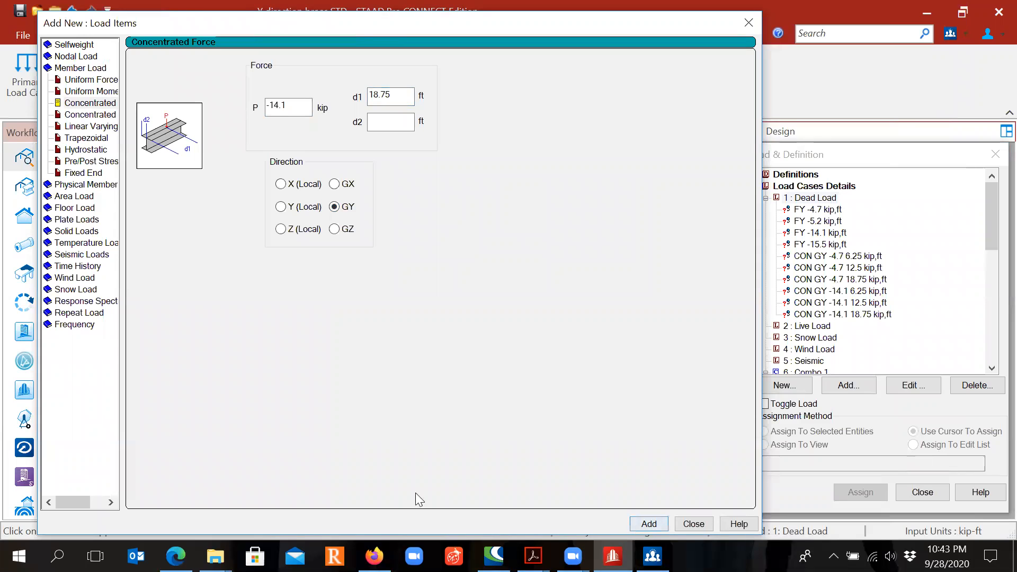
click(691, 527)
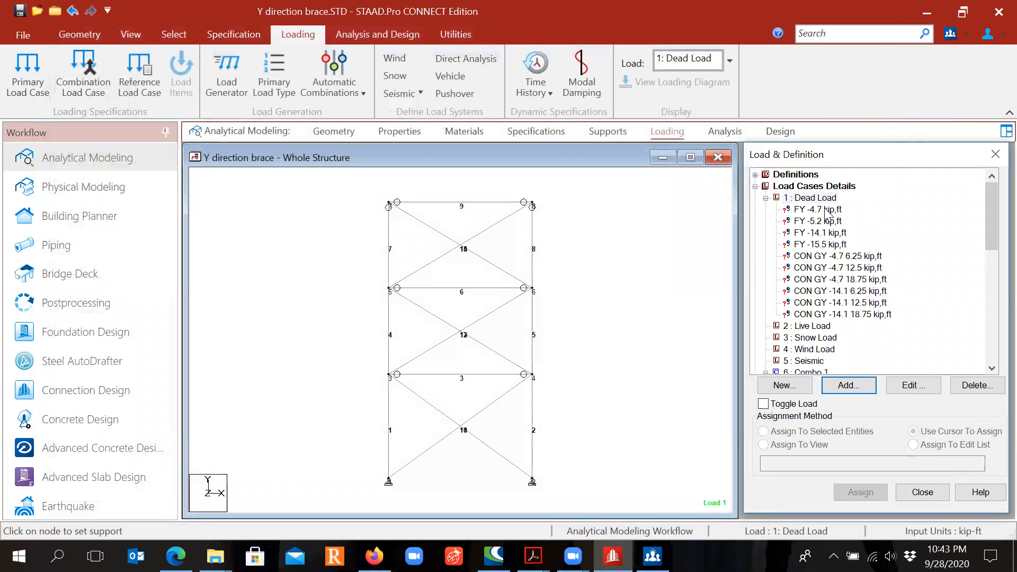
Assign the -4.7 kip nodal load to roof node 7 and the -5.2 kip nodal load to roof node 8
click(826, 210)
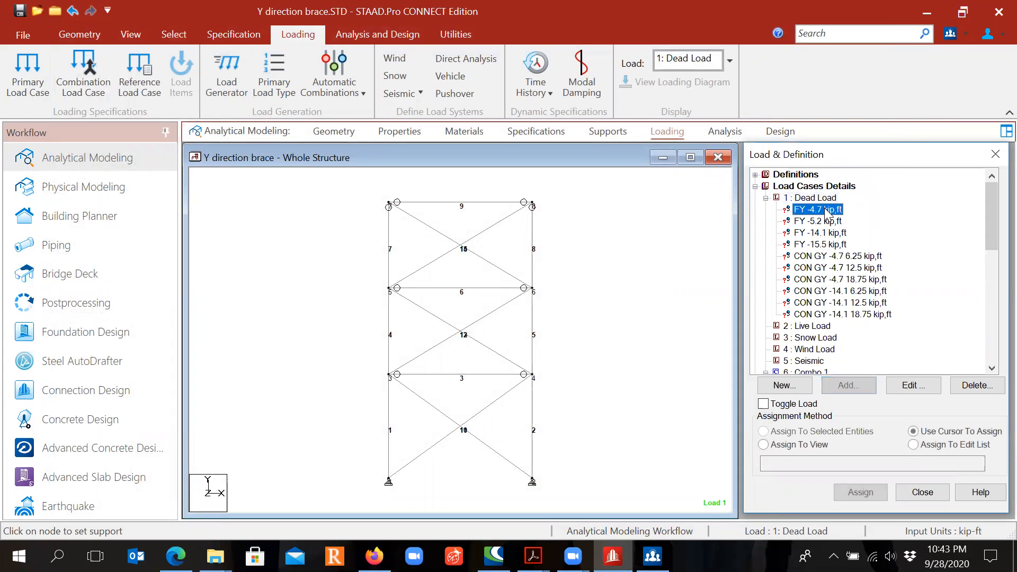
click(862, 495)
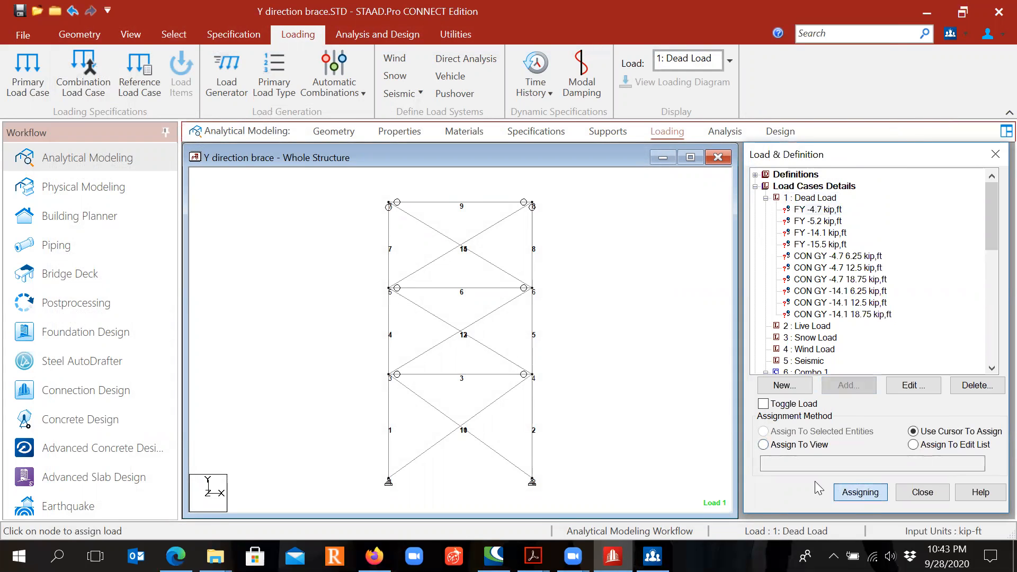
click(389, 207)
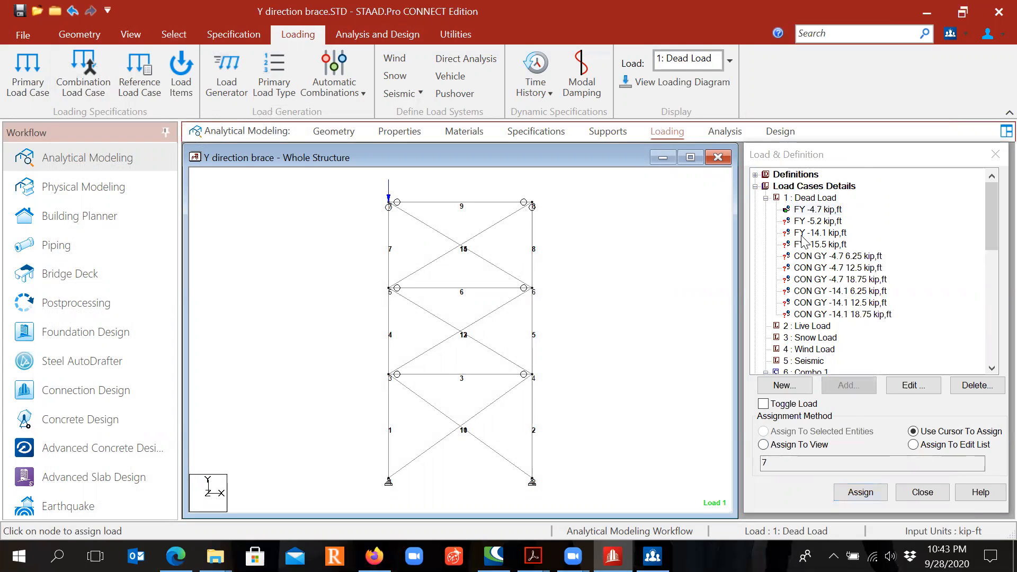
click(818, 221)
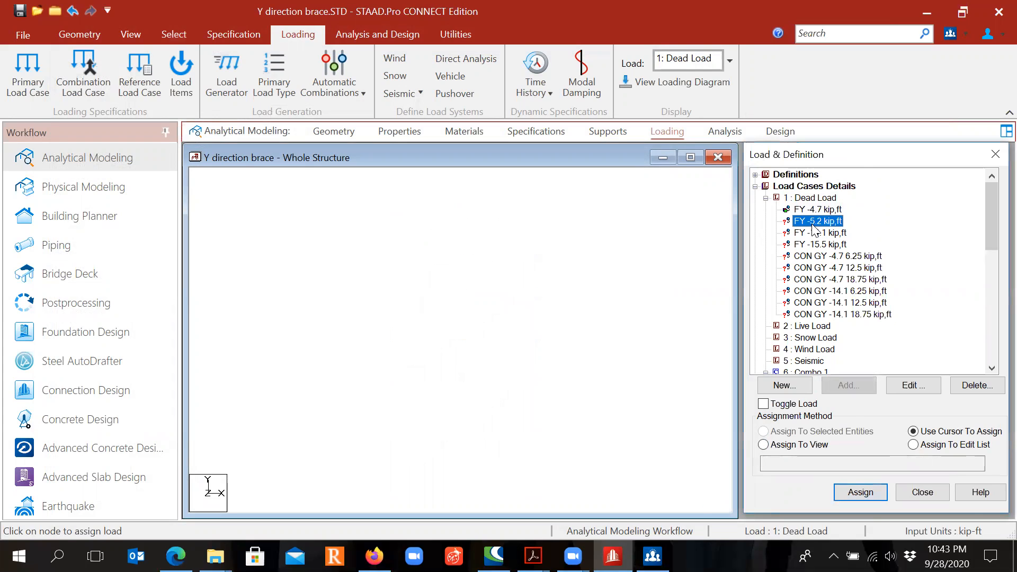
click(863, 491)
click(544, 208)
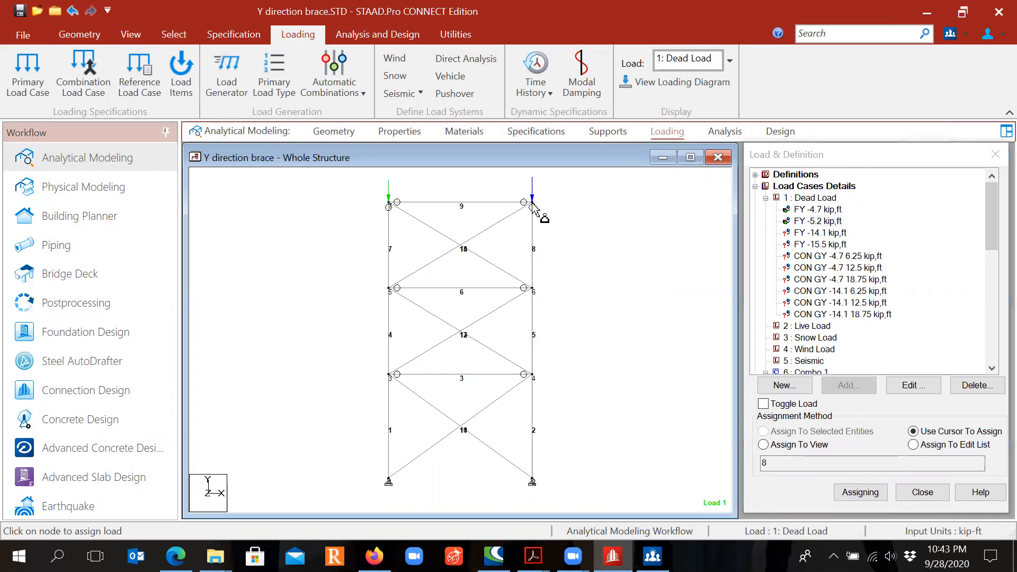
Assign the -14.1 kip nodal load to nodes 5 and 3 on the frame's left column line
click(827, 233)
click(861, 493)
click(390, 288)
click(389, 374)
key(Escape)
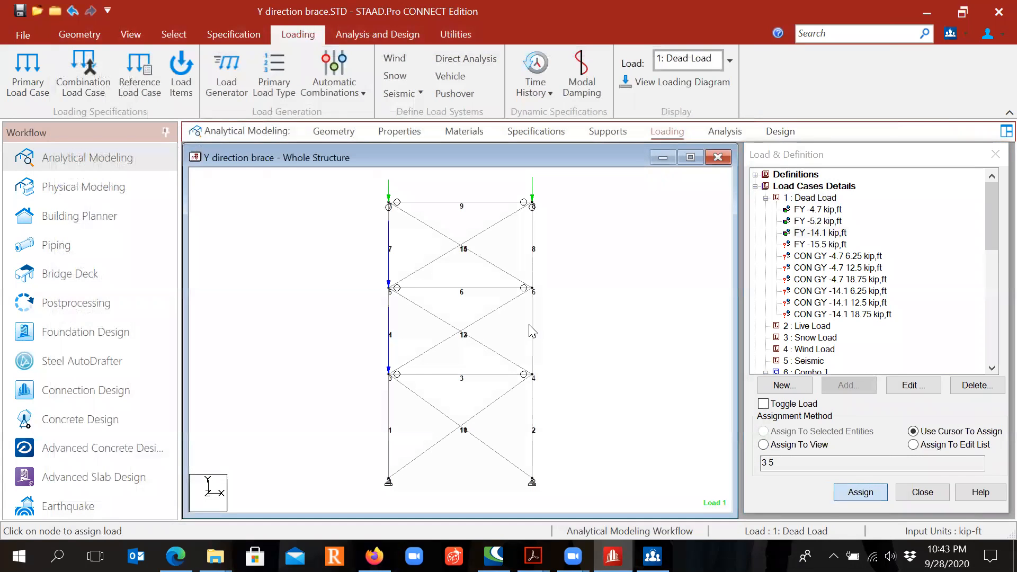
Assign the -15.5 kip nodal load to nodes 6 and 4 on the frame's right column line
click(818, 244)
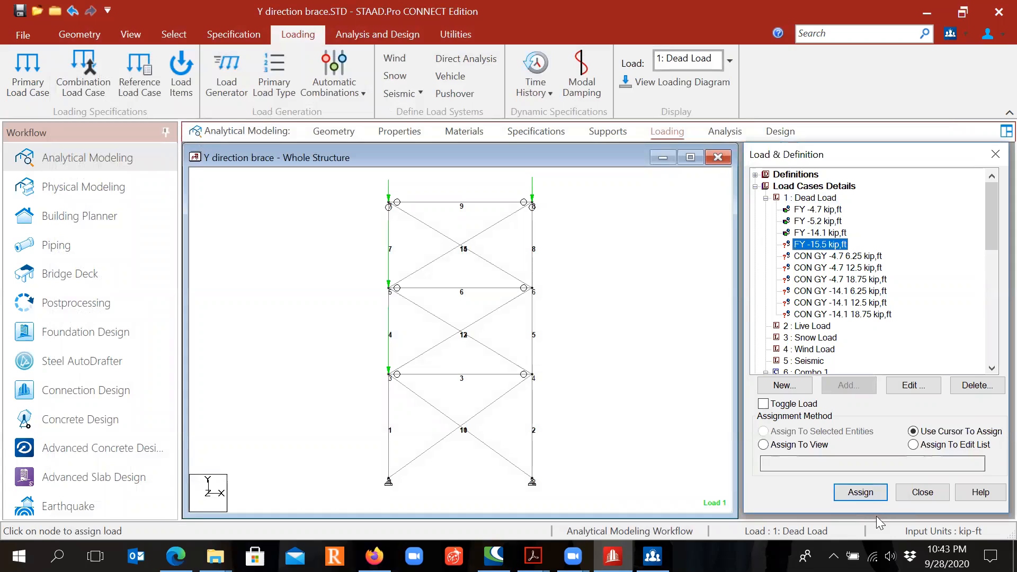
click(861, 492)
click(533, 288)
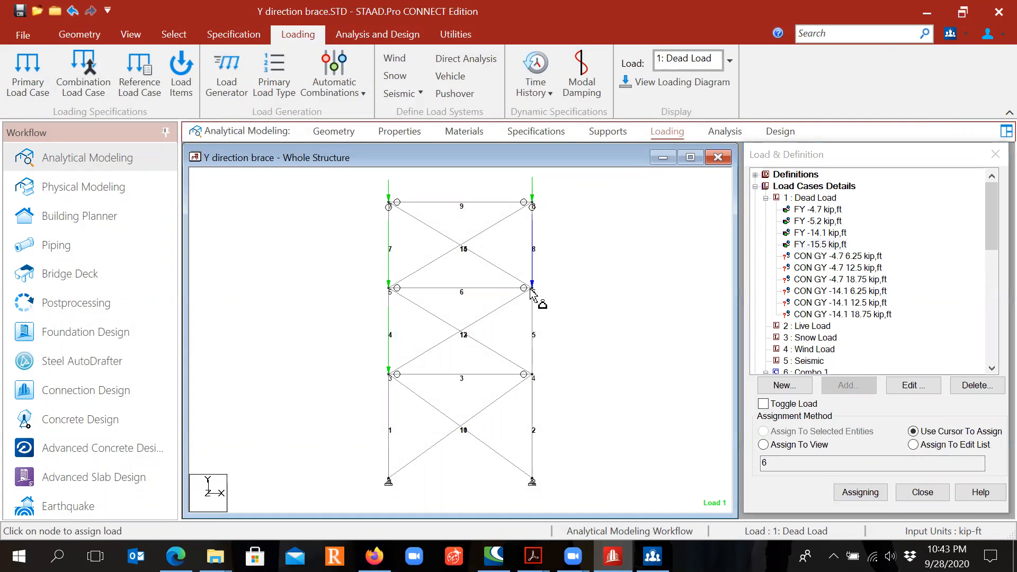
click(533, 375)
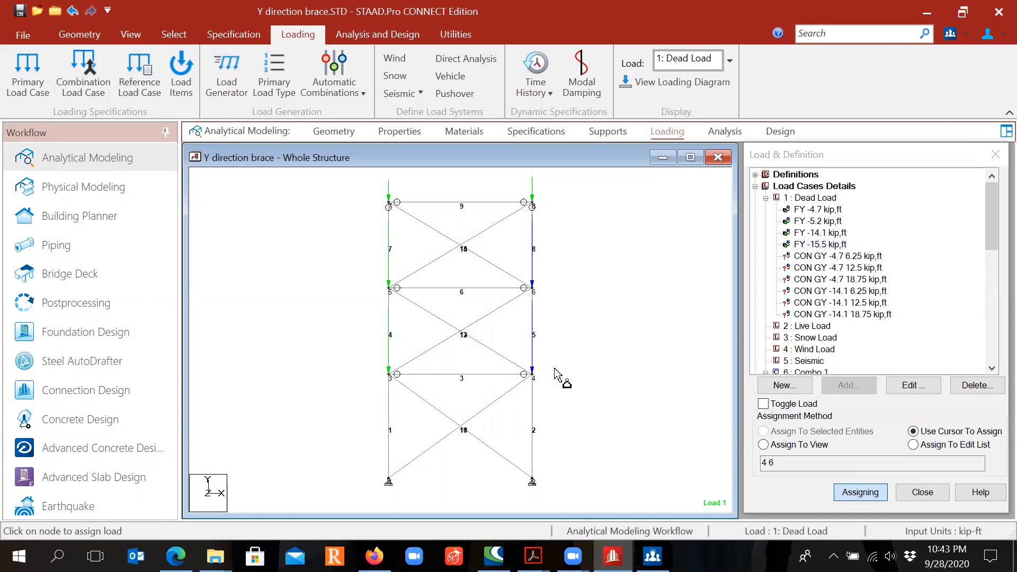
Assign the three -4.7 kip concentrated forces, at 6.25, 12.5 and 18.75 ft, to roof beam 9
click(842, 257)
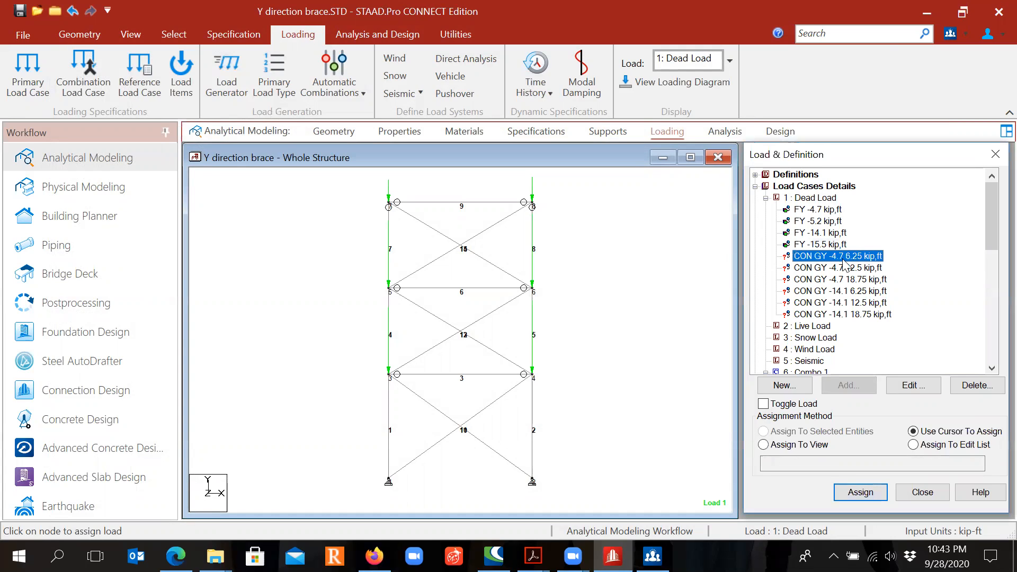
click(863, 495)
click(434, 206)
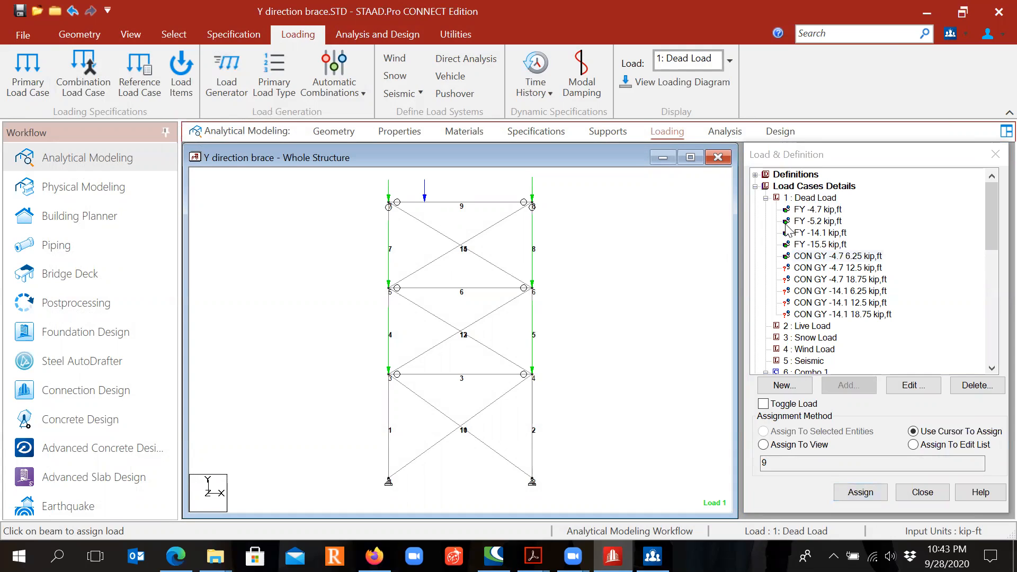
click(842, 267)
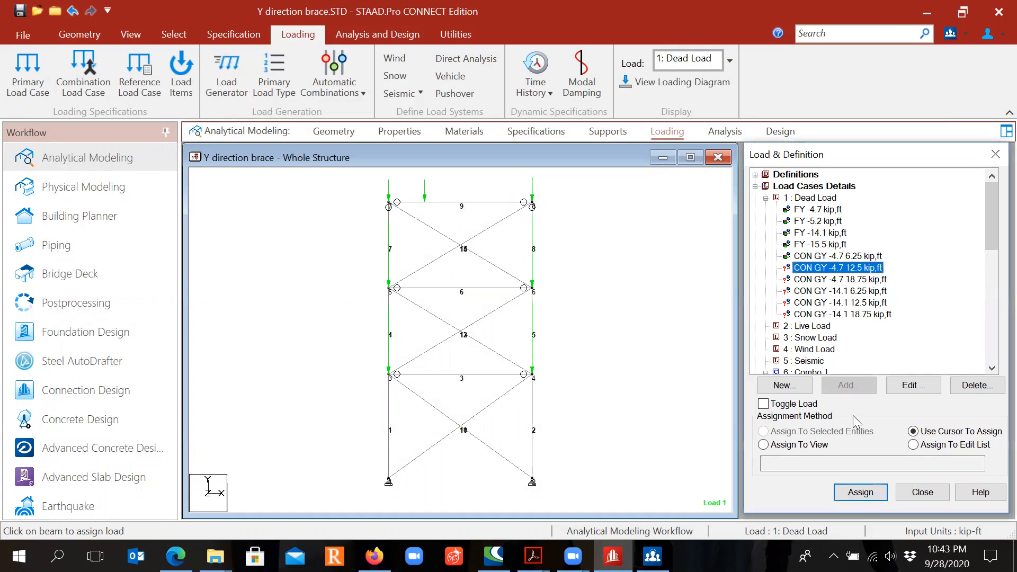
click(864, 496)
click(483, 203)
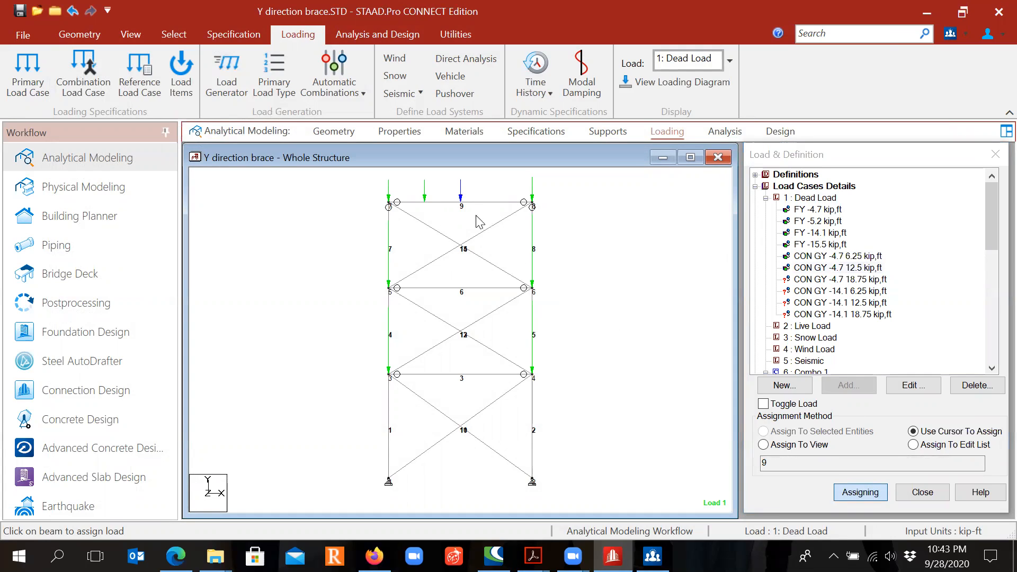
click(859, 280)
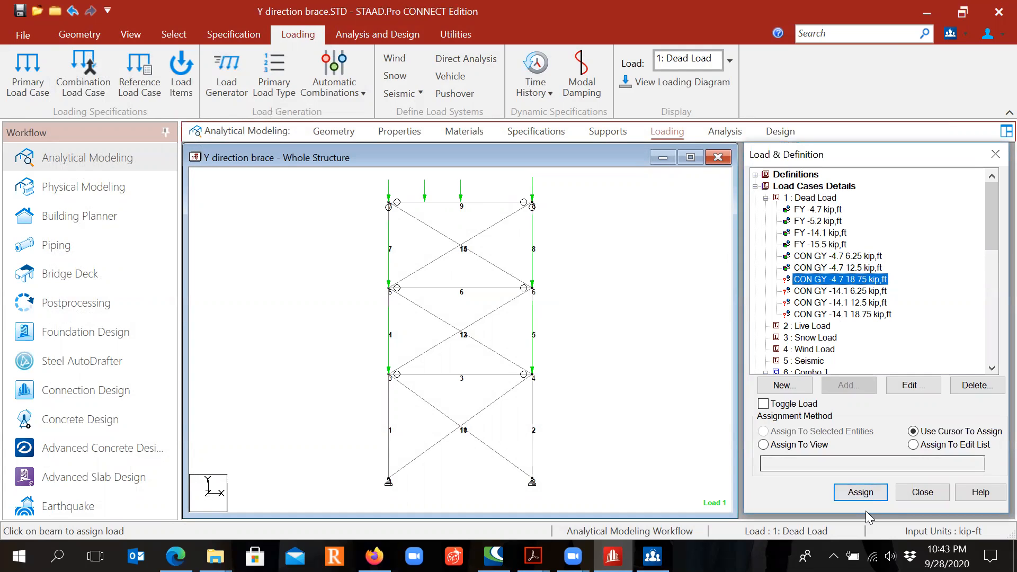
click(860, 493)
click(484, 208)
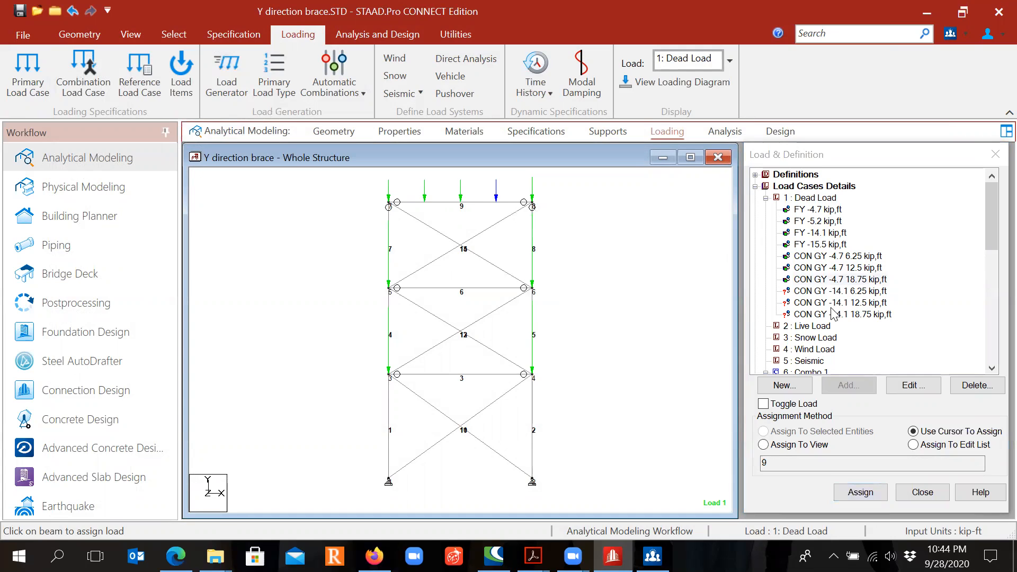
Assign the -14.1 kip concentrated forces at 6.25 ft and 12.5 ft to floor beams 6 and 3
click(837, 291)
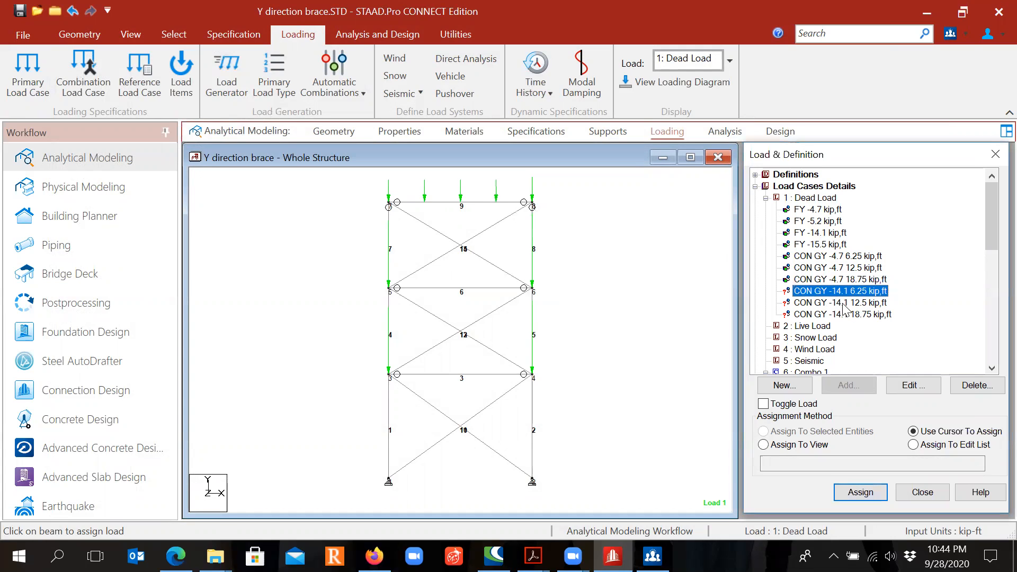
click(856, 494)
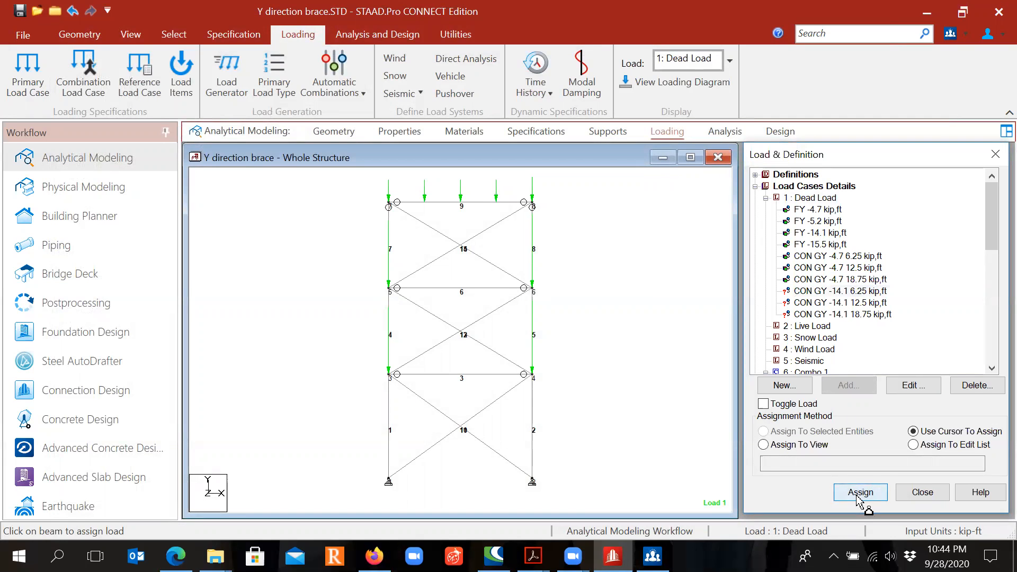
click(438, 288)
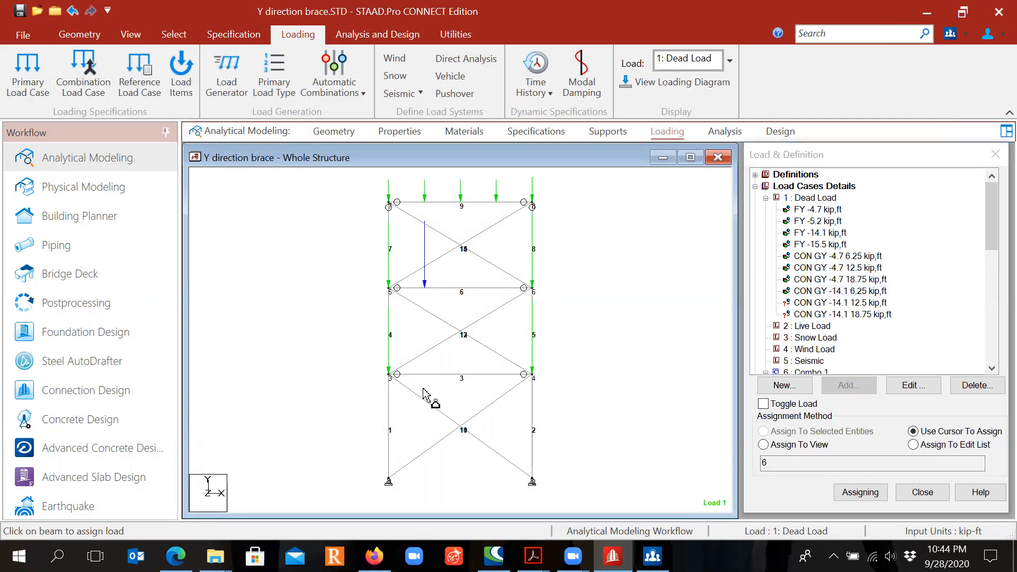
click(421, 374)
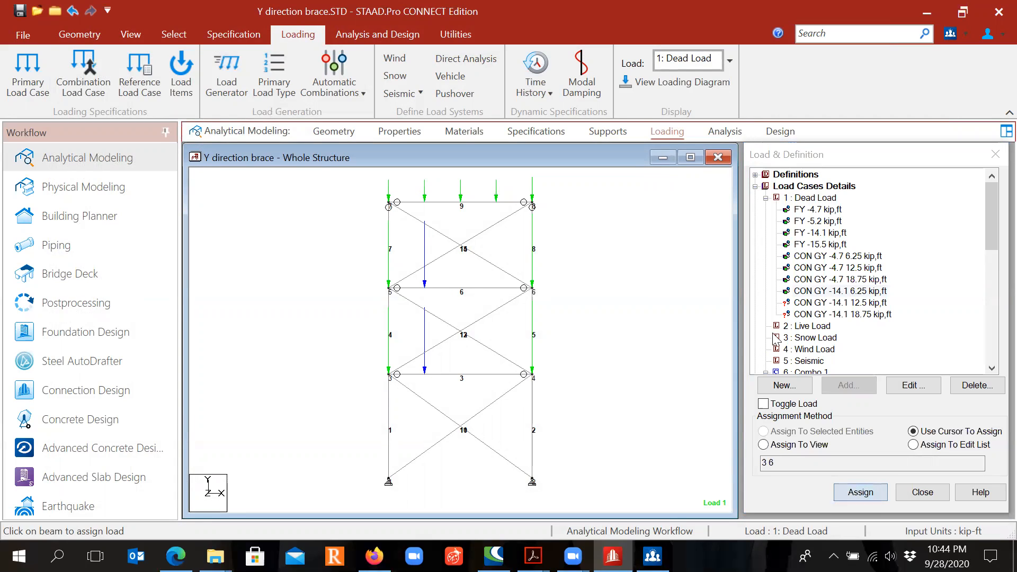
click(861, 492)
click(860, 494)
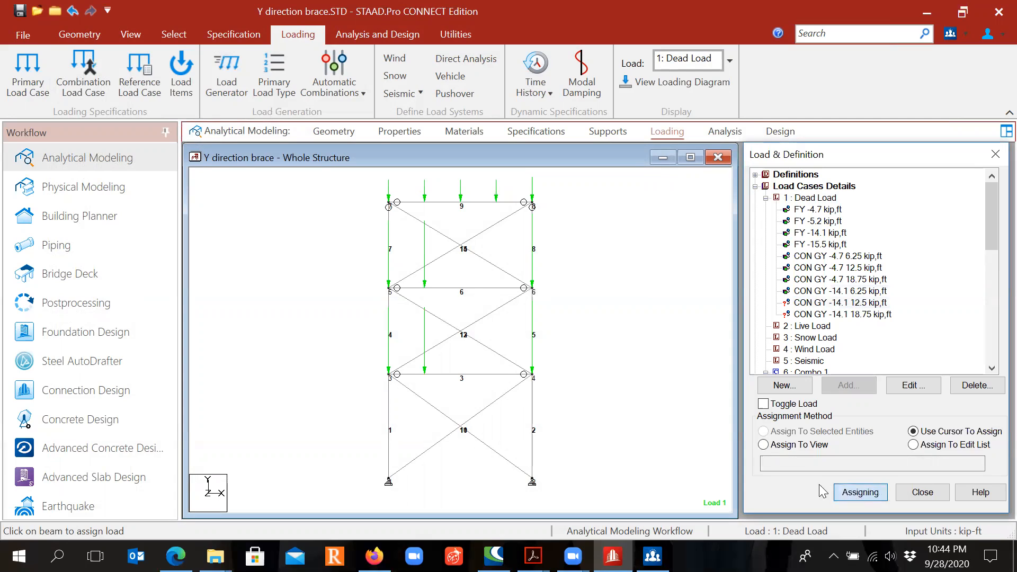
click(465, 292)
Assign the -14.1 kip concentrated force at 18.75 ft to floor beams 6 and 3, and end the assignment
click(860, 493)
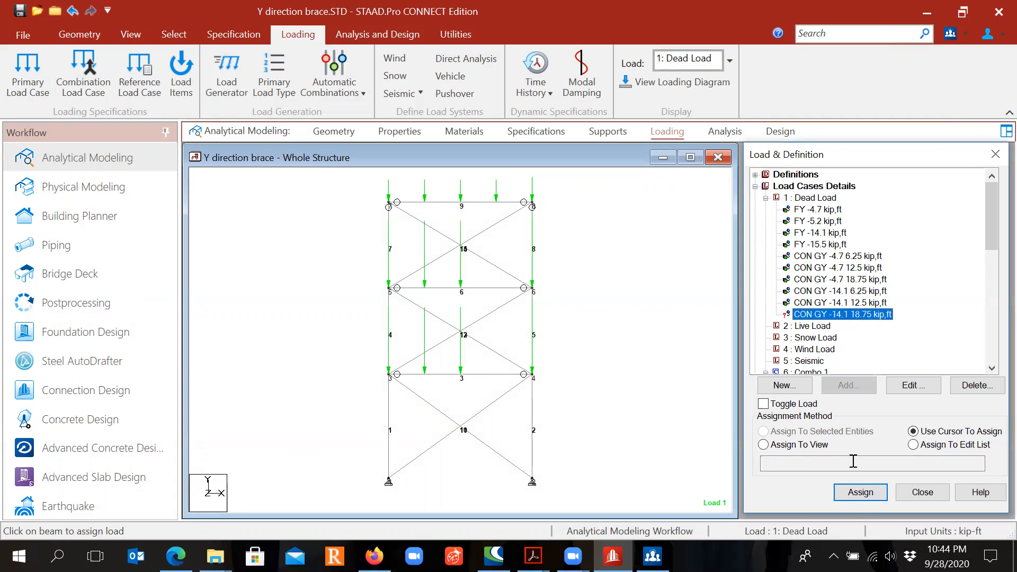
click(860, 492)
click(480, 289)
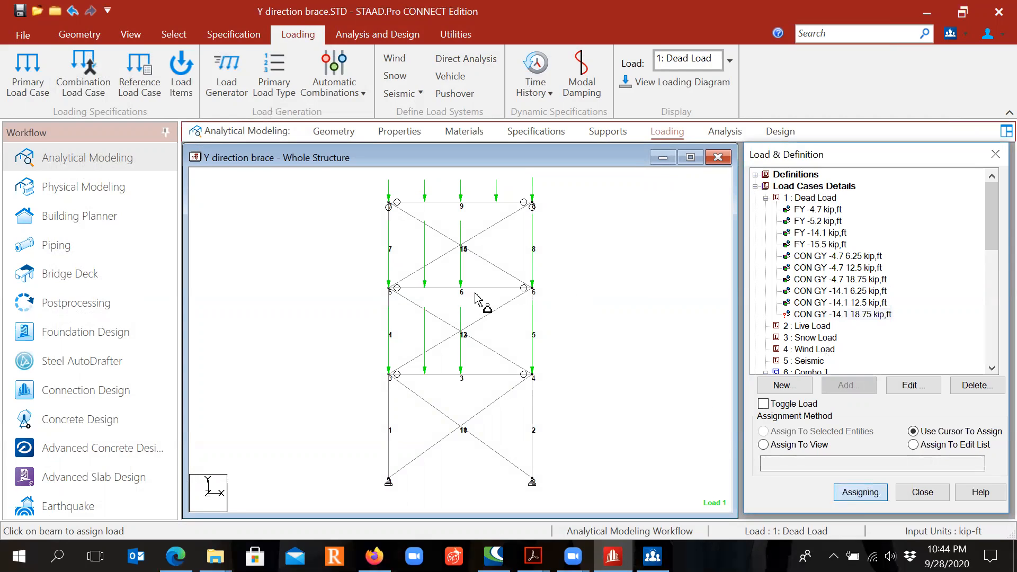
click(490, 375)
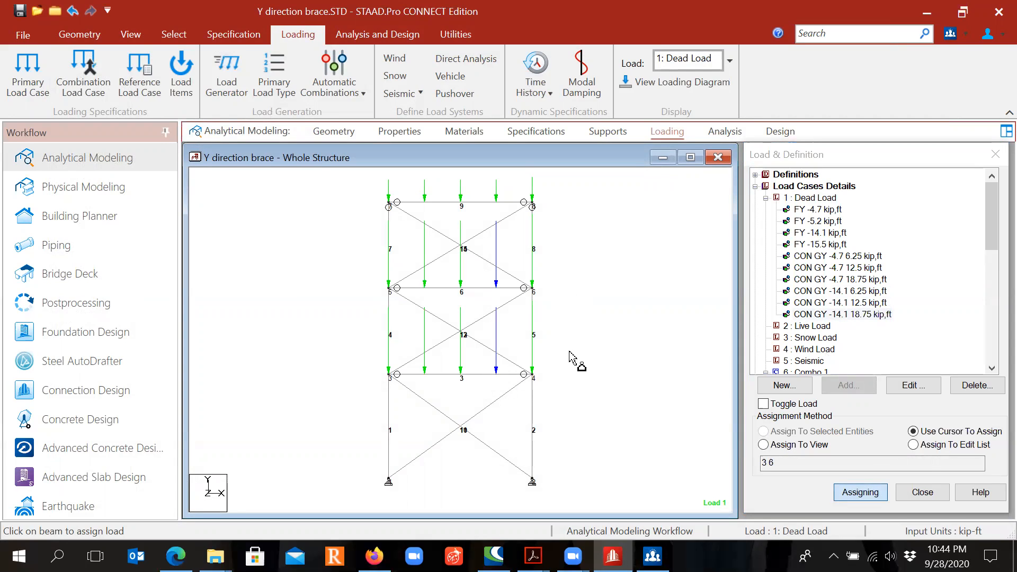
key(Escape)
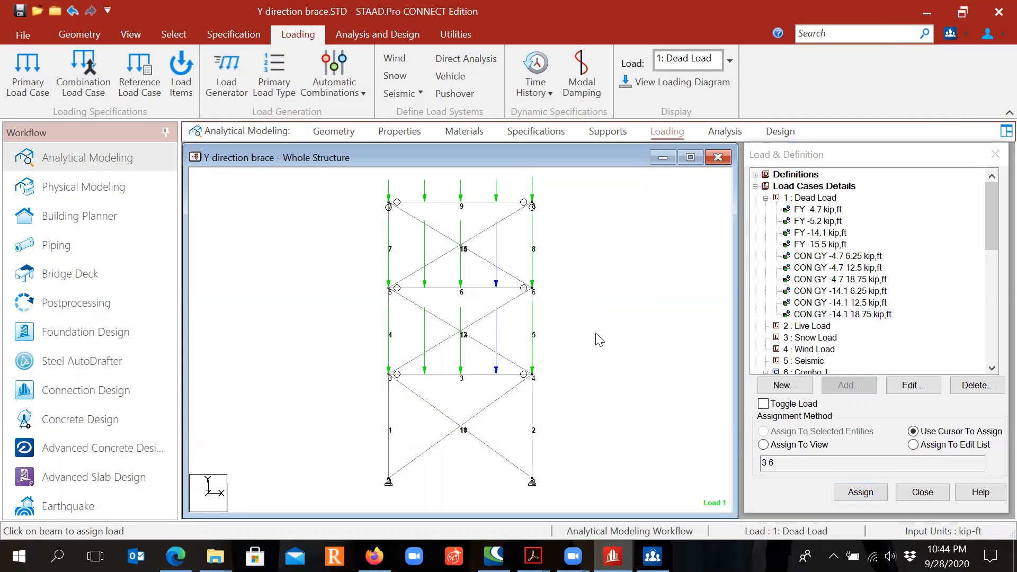
Select load case 2, Live Load, and look up its load diagram in Bracing Design.pdf in Adobe Acrobat
drag(989, 223, 990, 254)
click(810, 234)
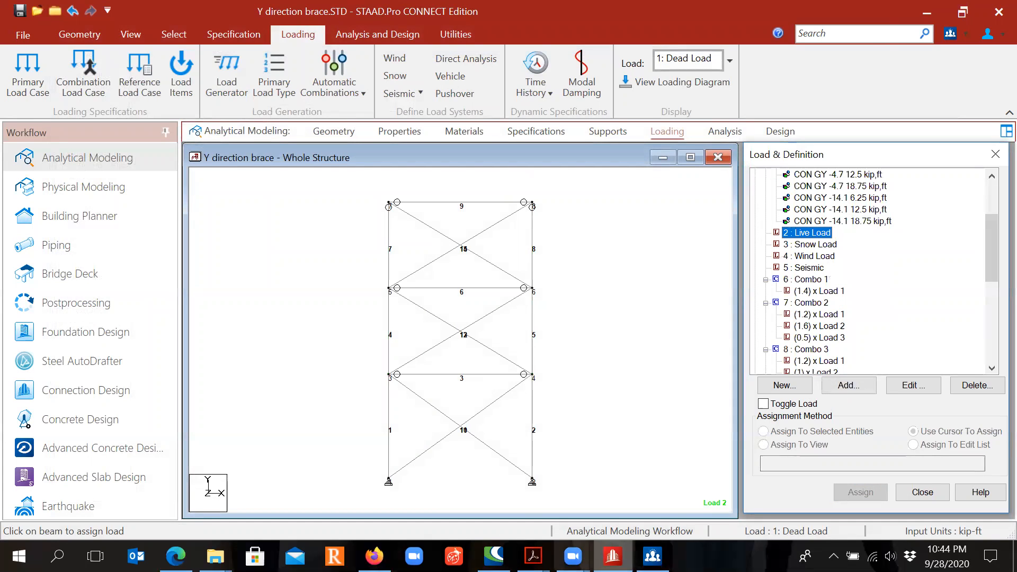
click(533, 556)
click(477, 436)
scroll(486, 413, down, 3)
scroll(487, 414, down, 3)
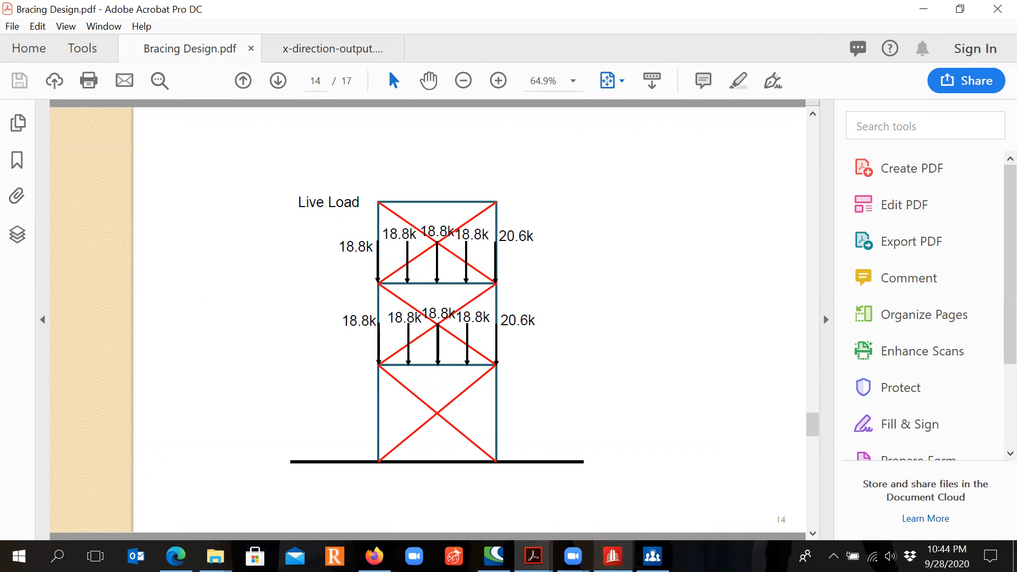
click(612, 557)
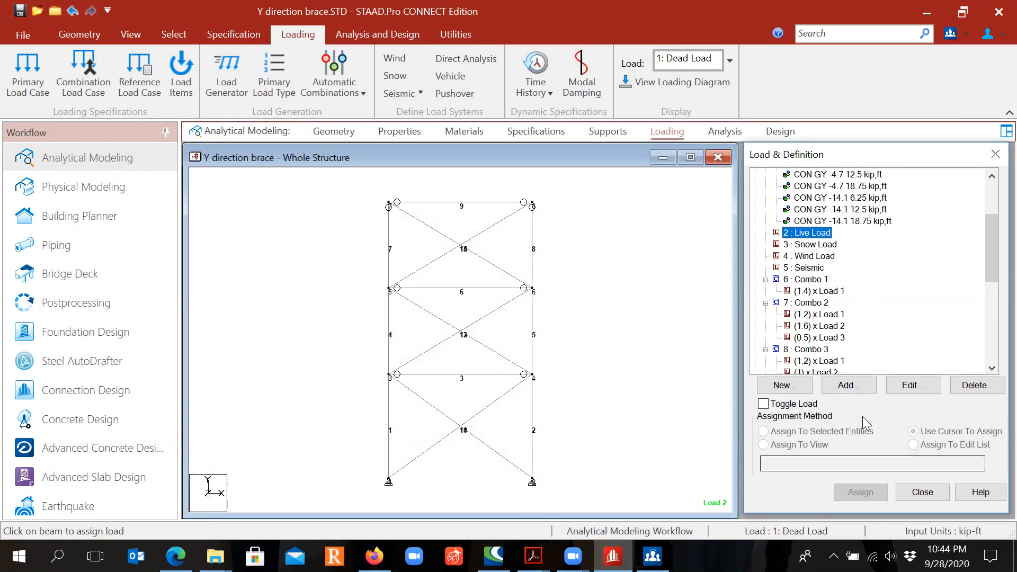
Add a nodal load with Fy of -18.8 kip to the Live Load case
click(849, 385)
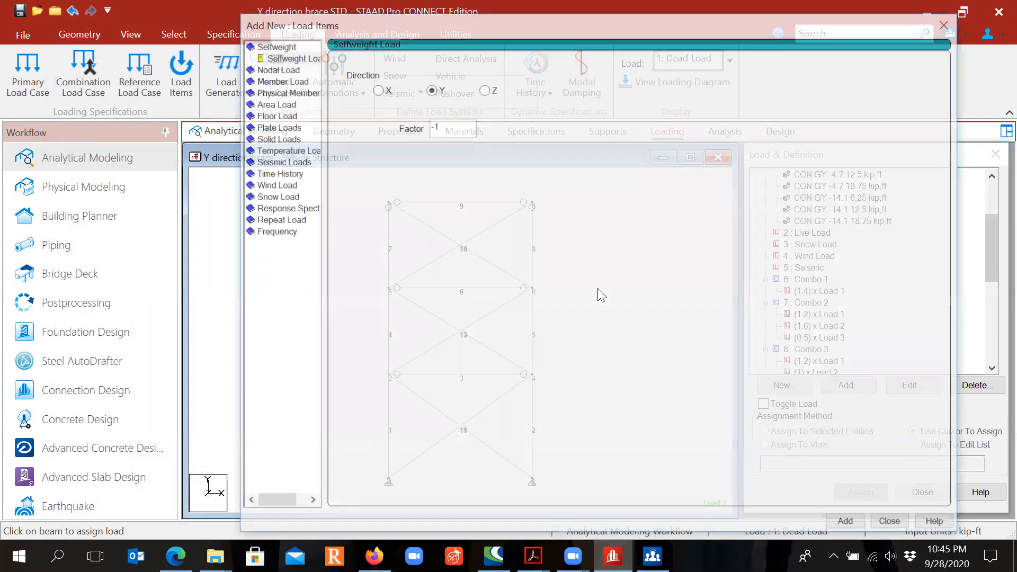
click(275, 69)
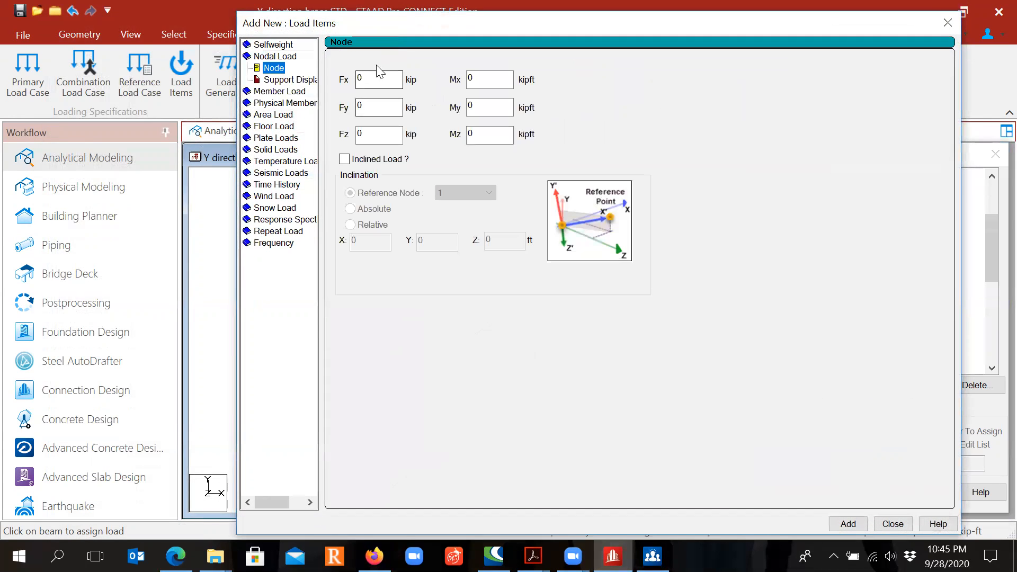
drag(347, 26, 240, 32)
double_click(260, 112)
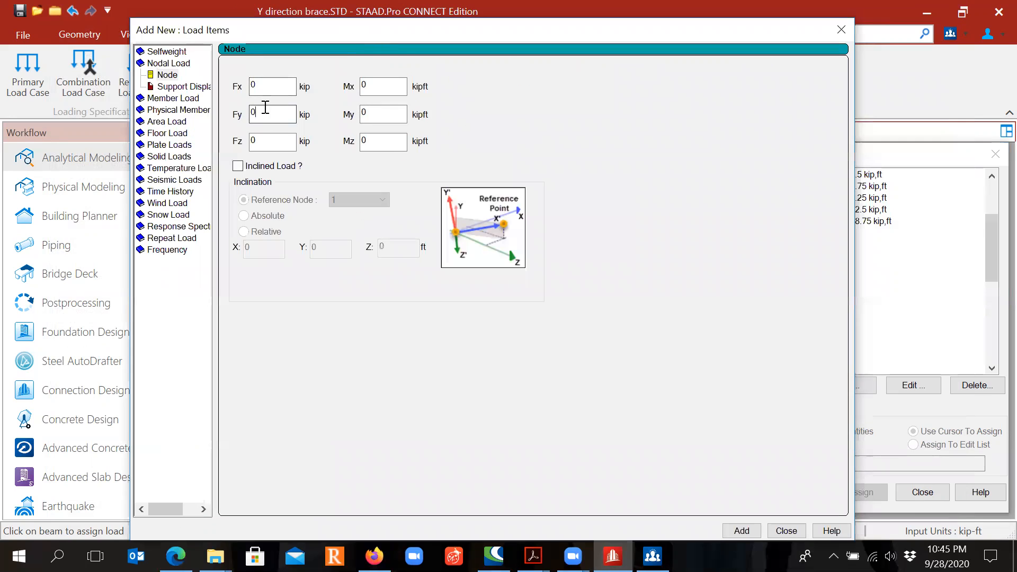
text(-18.8)
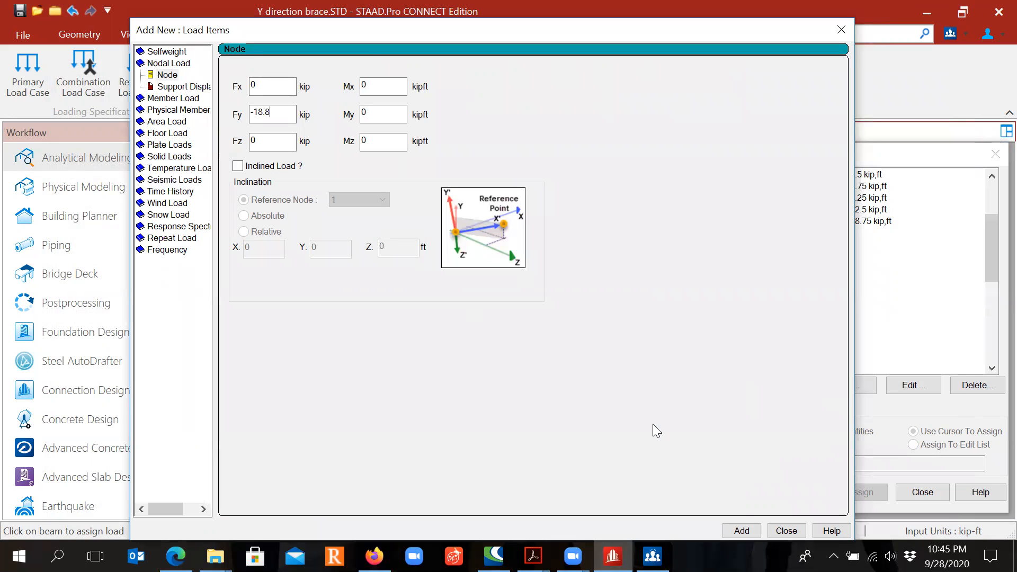
click(741, 531)
Add a second nodal load with Fy of -20.6 kip to the Live Load case
drag(576, 33, 499, 34)
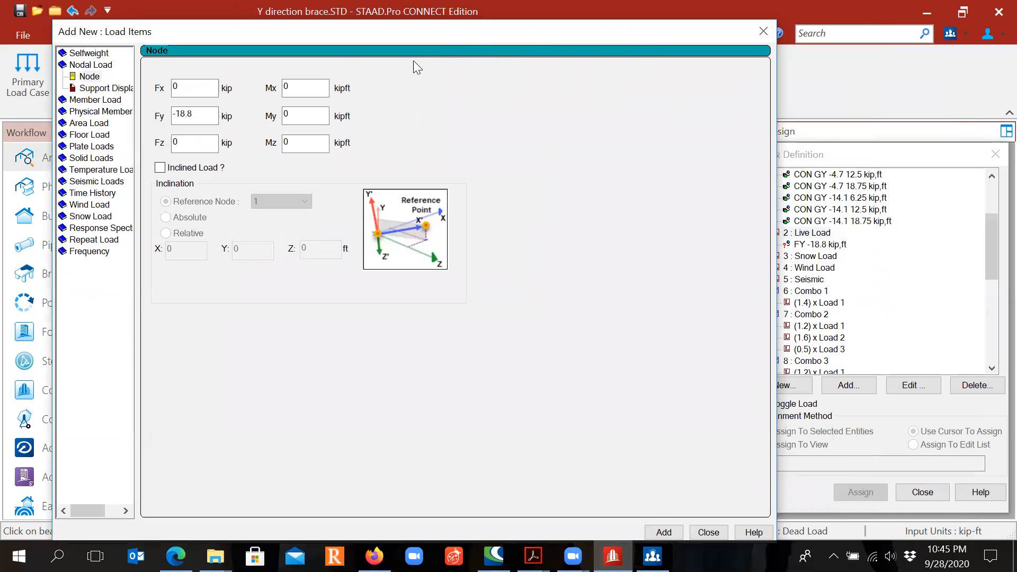
drag(200, 114, 183, 120)
key(BackSpace)
key(BackSpace)
click(664, 532)
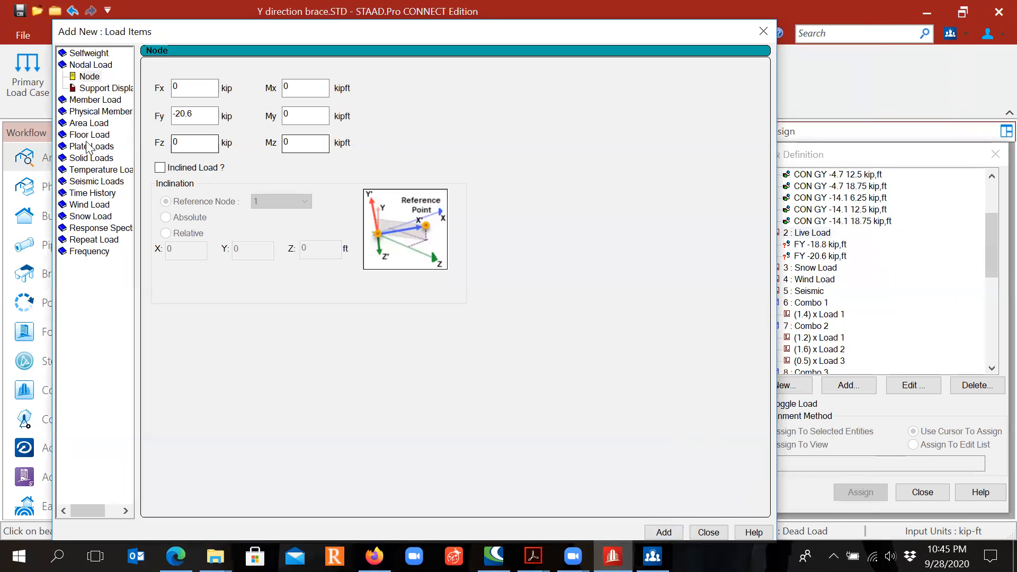
Add a concentrated member force of -18.8 kip in the GY direction at d1 = 6.25 ft to the Live Load case
click(89, 101)
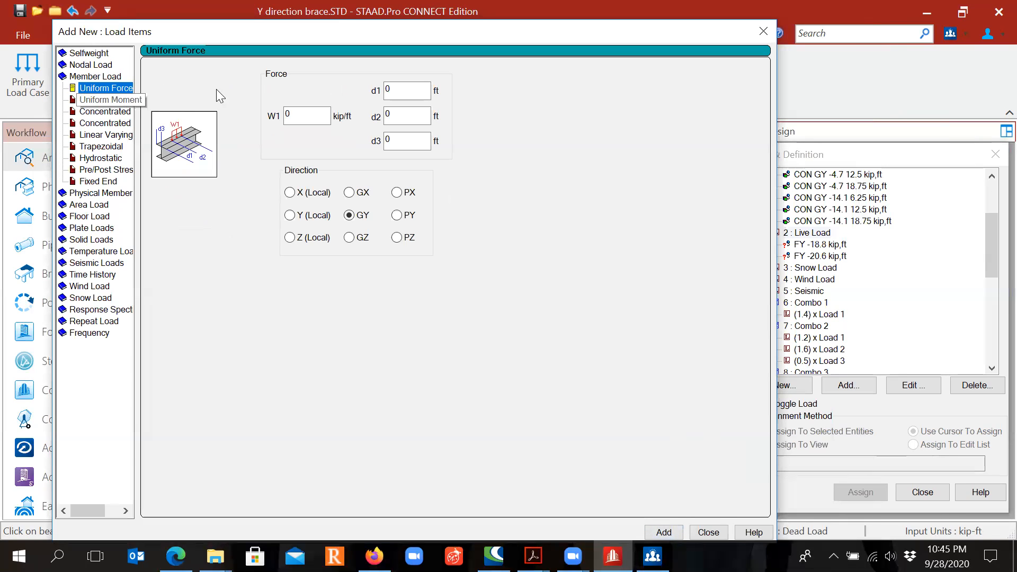
click(312, 115)
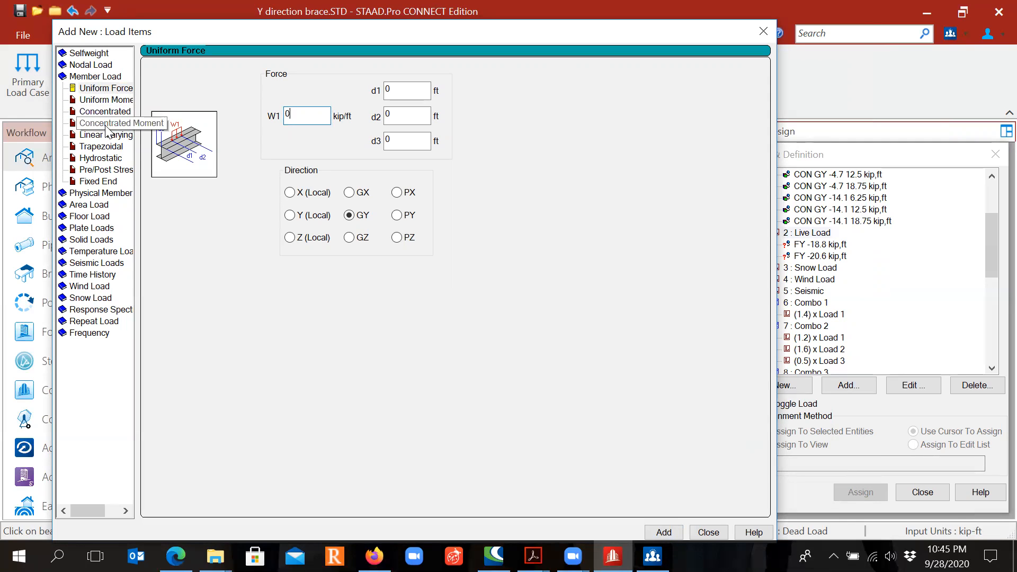
click(105, 112)
click(284, 118)
drag(295, 116, 218, 116)
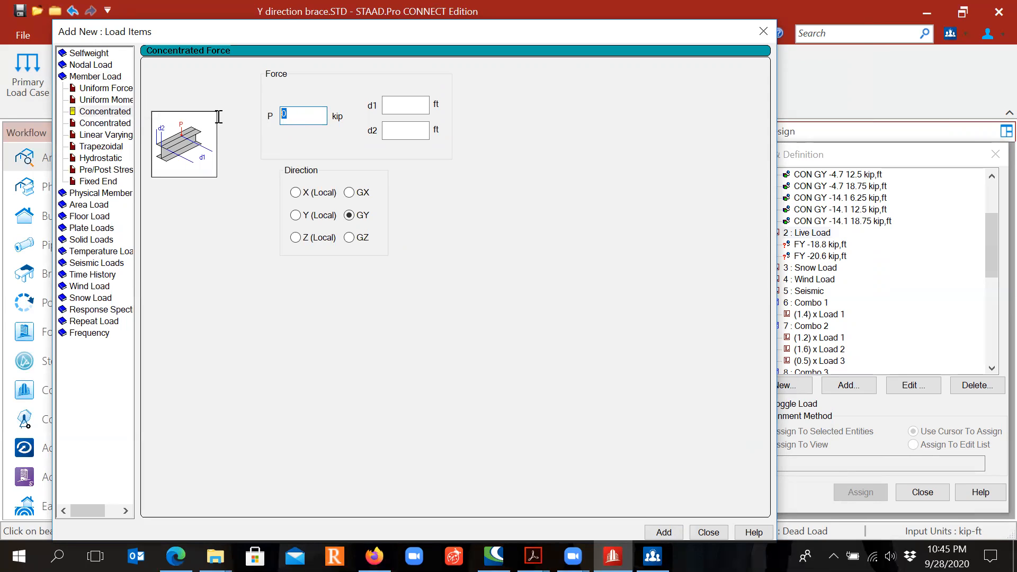
text(-18.8)
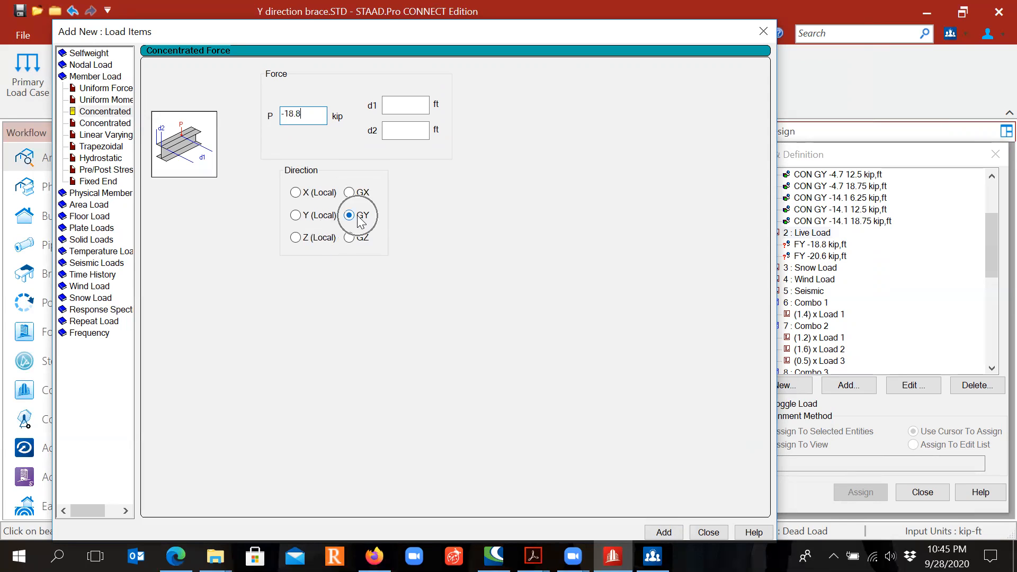
click(401, 109)
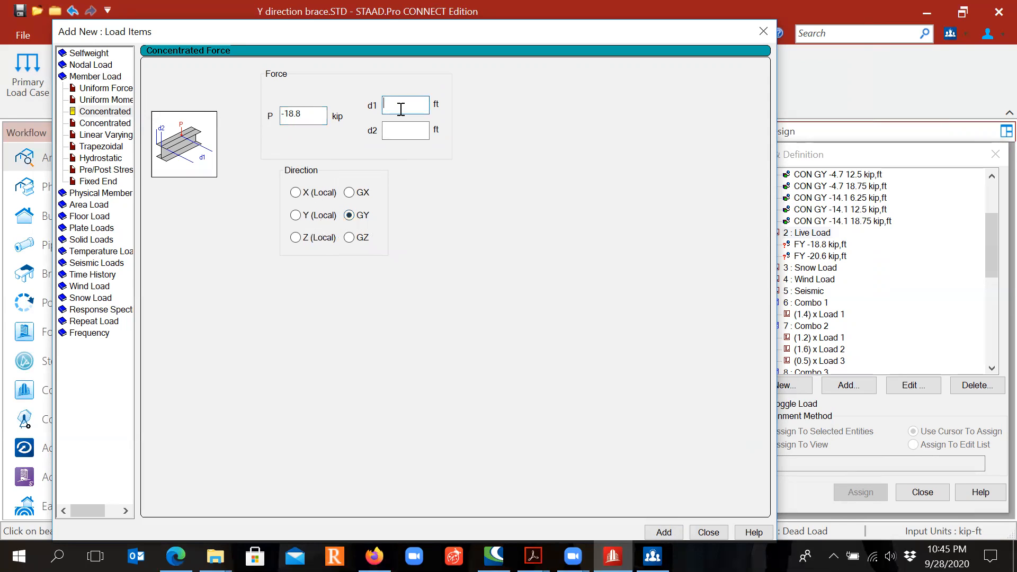
text(6.25)
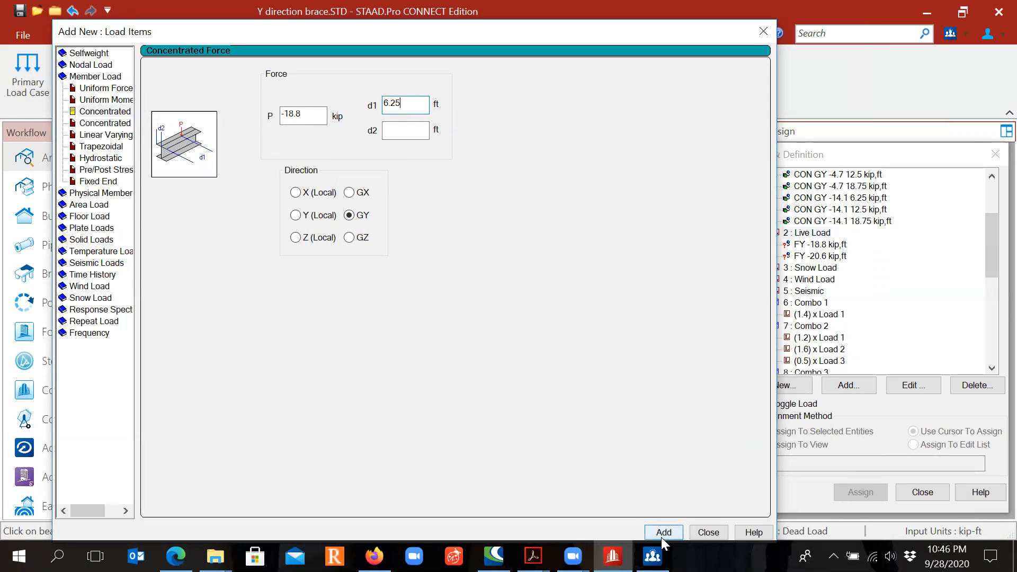
click(661, 537)
Add two more -18.8 kip GY concentrated forces to the Live Load case, at d1 = 12.5 ft and 18.75 ft
double_click(412, 106)
text(12.5)
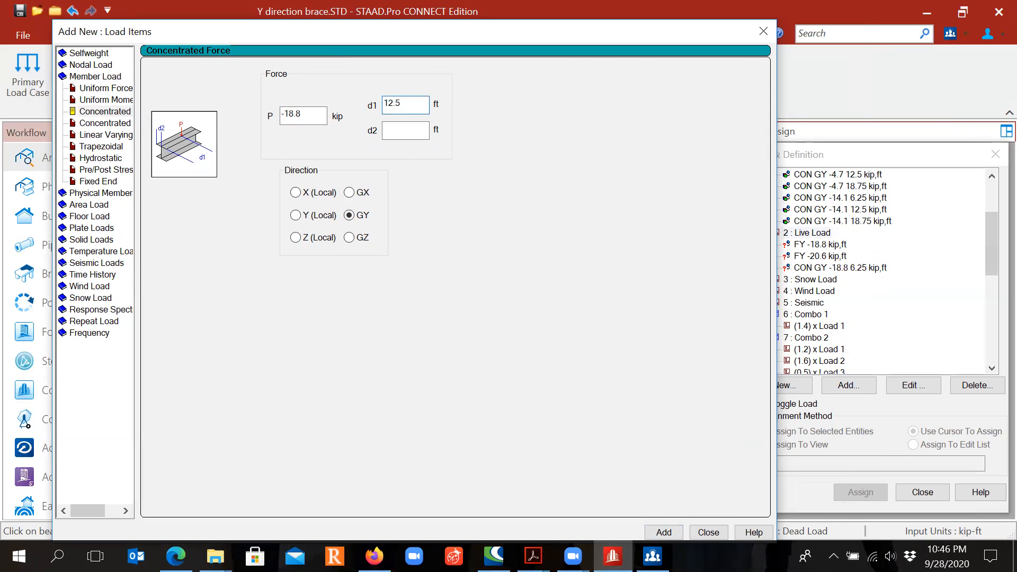
click(664, 533)
double_click(404, 105)
text(1)
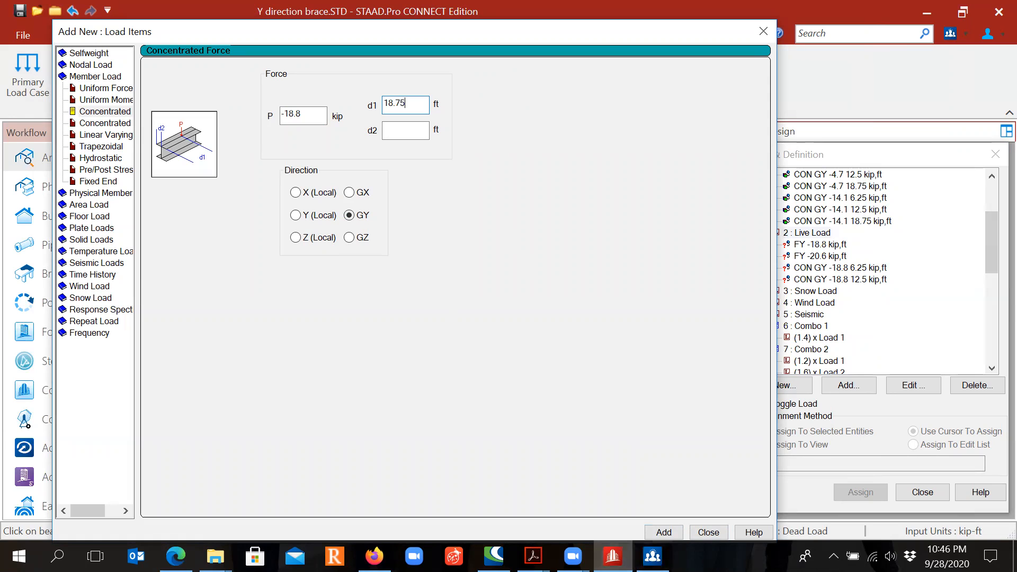
click(665, 533)
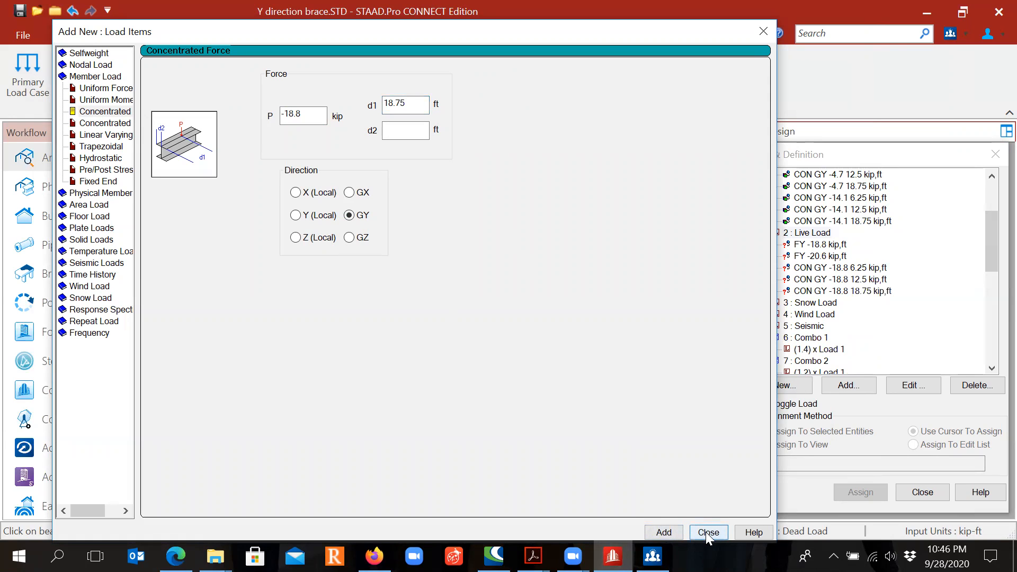
click(708, 532)
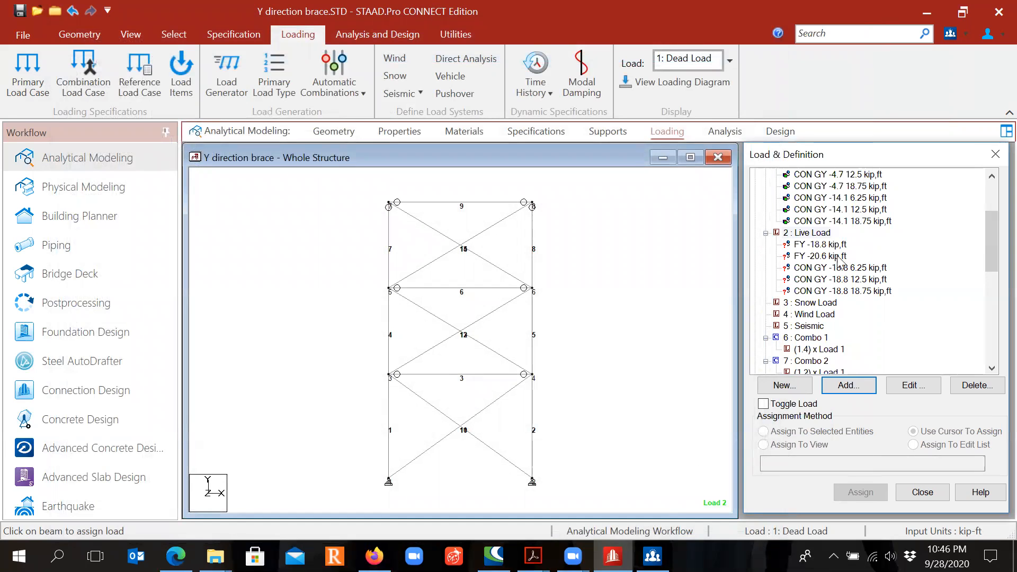
Assign the -18.8 kip live nodal load to nodes 5 and 3 on the frame's left column line
click(826, 245)
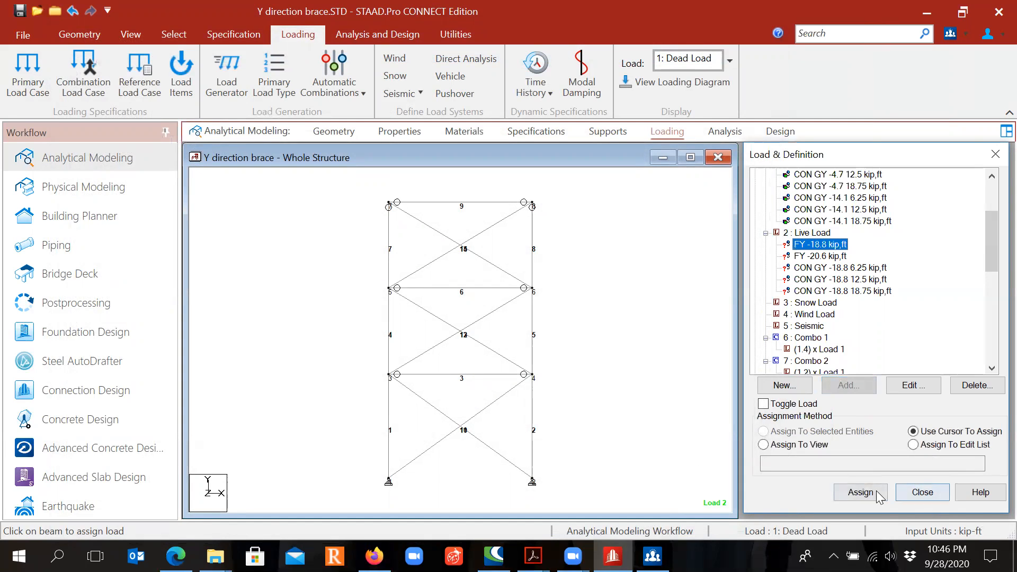
click(858, 492)
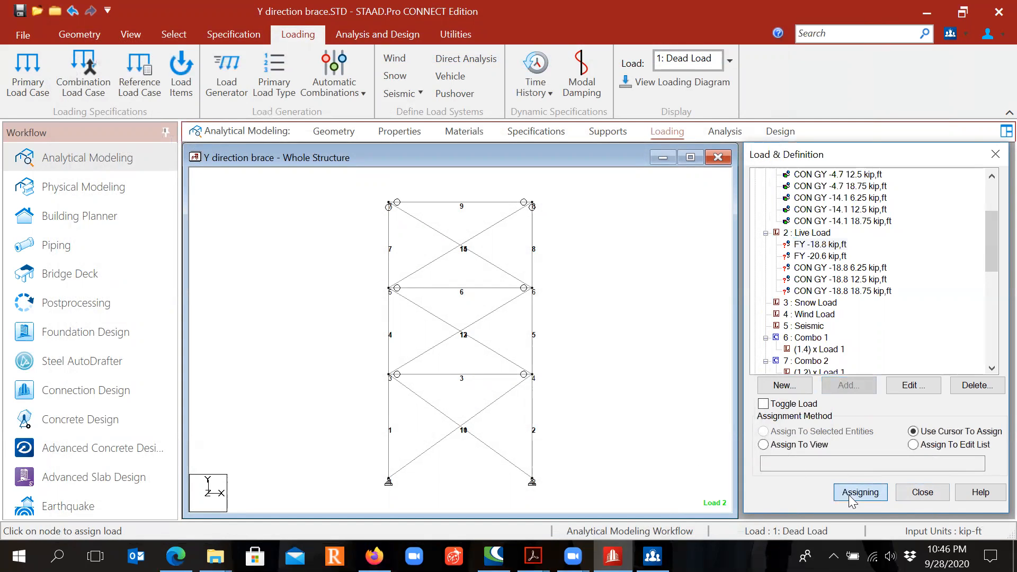
click(390, 291)
click(396, 374)
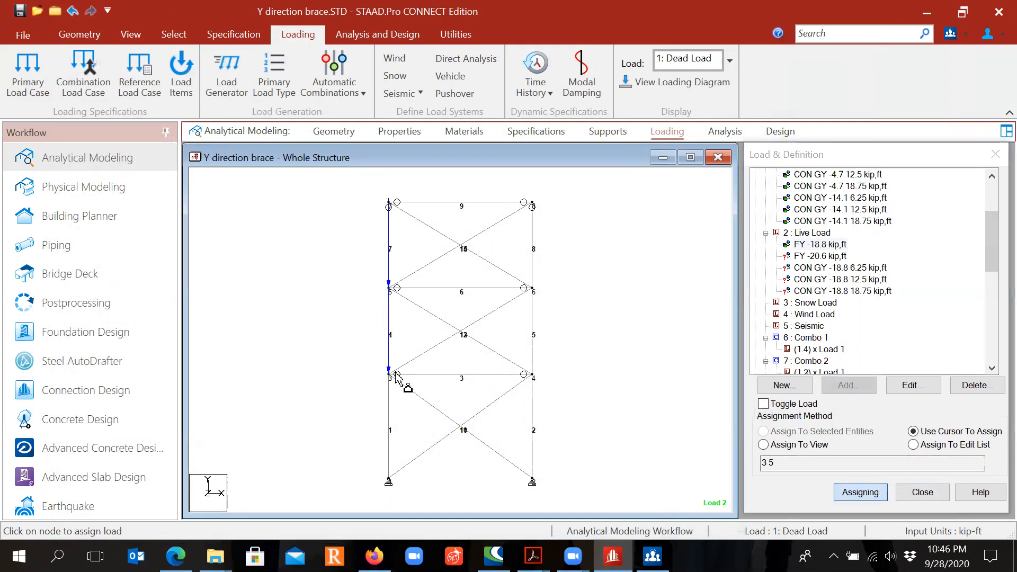
Assign the -20.6 kip live nodal load to nodes 6 and 4 on the frame's right column line
click(836, 257)
click(872, 490)
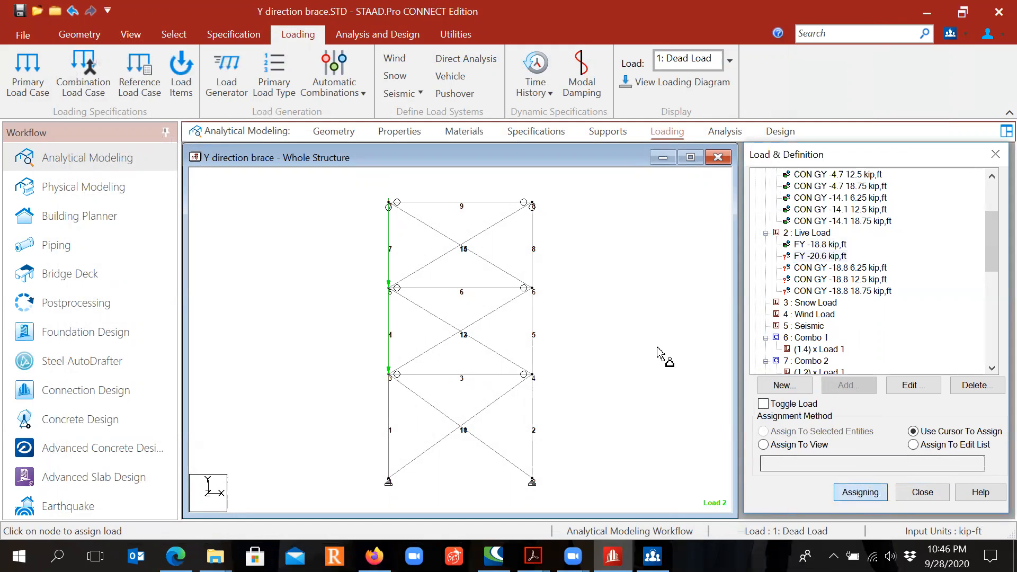
click(531, 290)
click(533, 374)
key(Escape)
Assign the -18.8 kip live concentrated force at 6.25 ft to floor beams 3 and 6
click(831, 268)
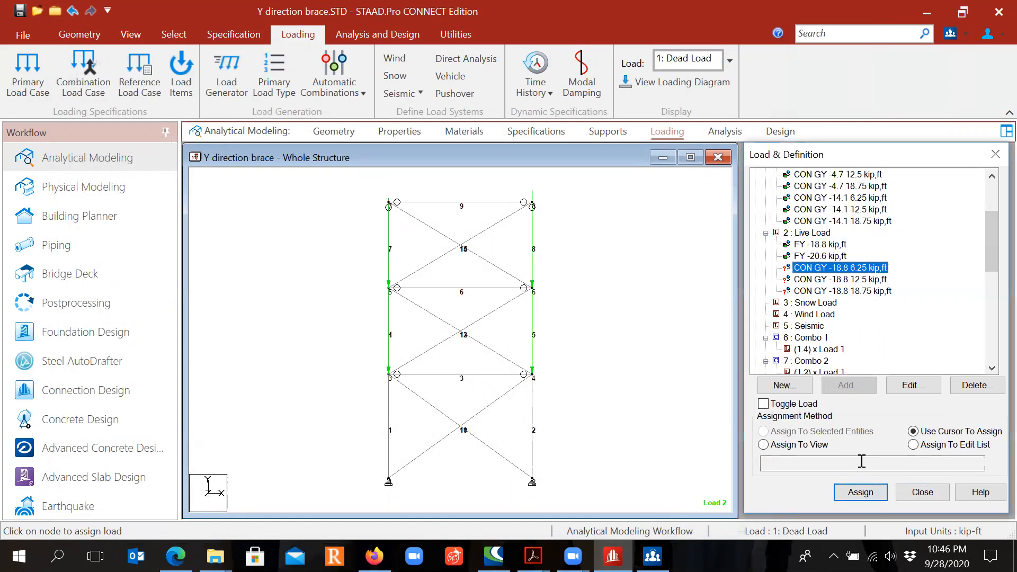
click(860, 492)
click(435, 375)
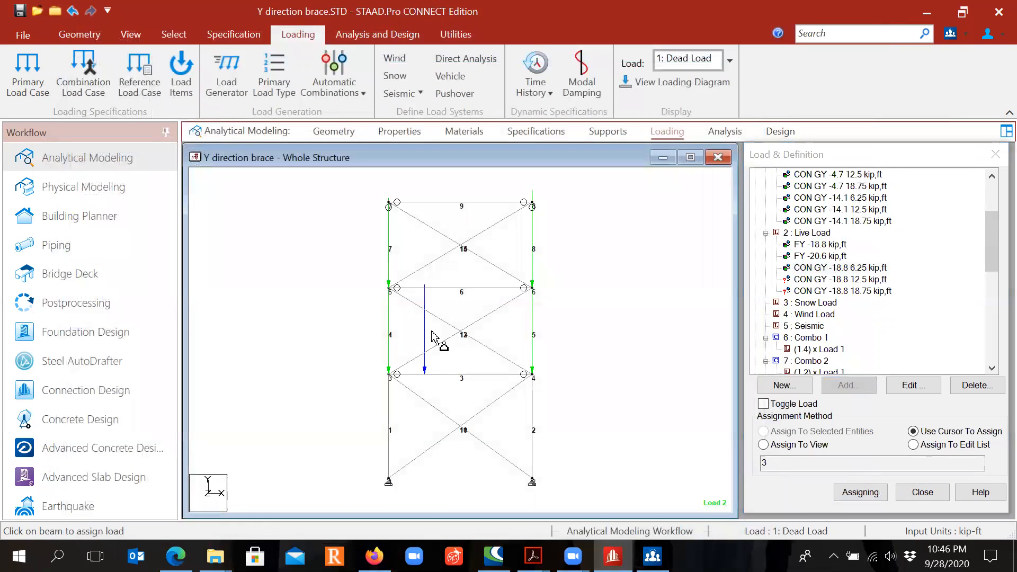
click(427, 289)
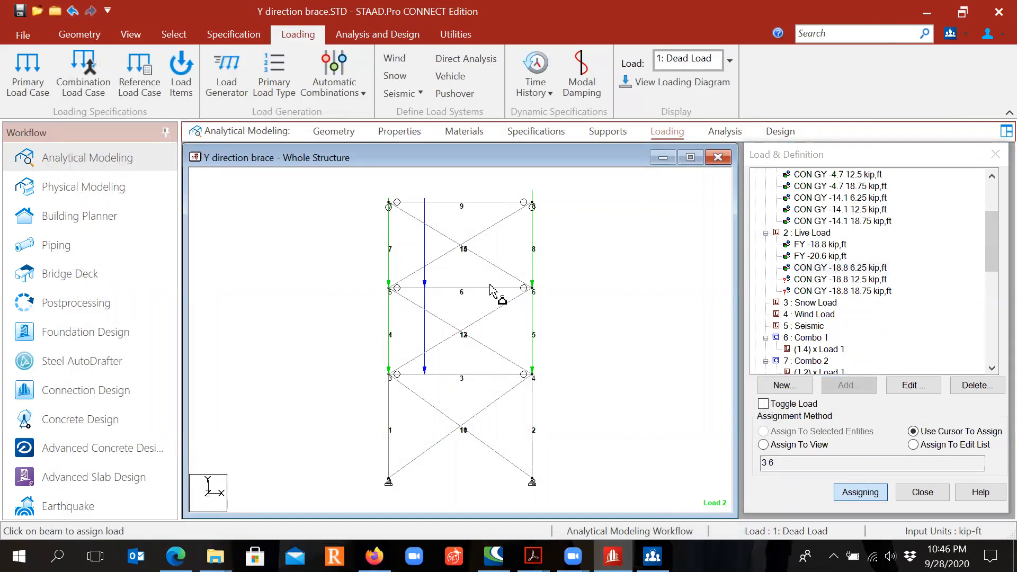
Assign the -18.8 kip live concentrated force at 12.5 ft to floor beams 3 and 6
click(843, 280)
click(861, 492)
click(486, 374)
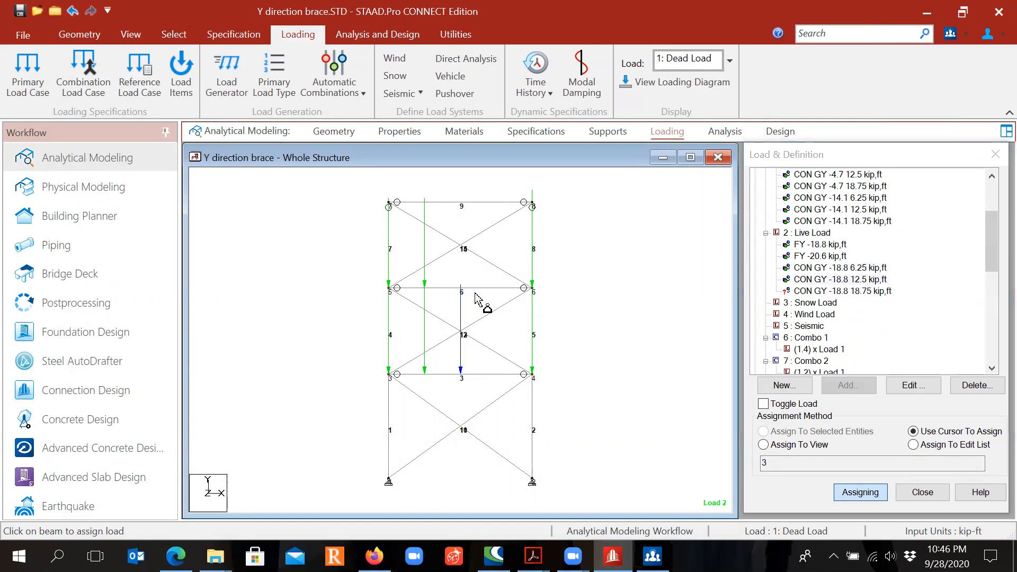
Assign the -18.8 kip live concentrated force at 18.75 ft to floor beams 3 and 6, and save the model
click(840, 290)
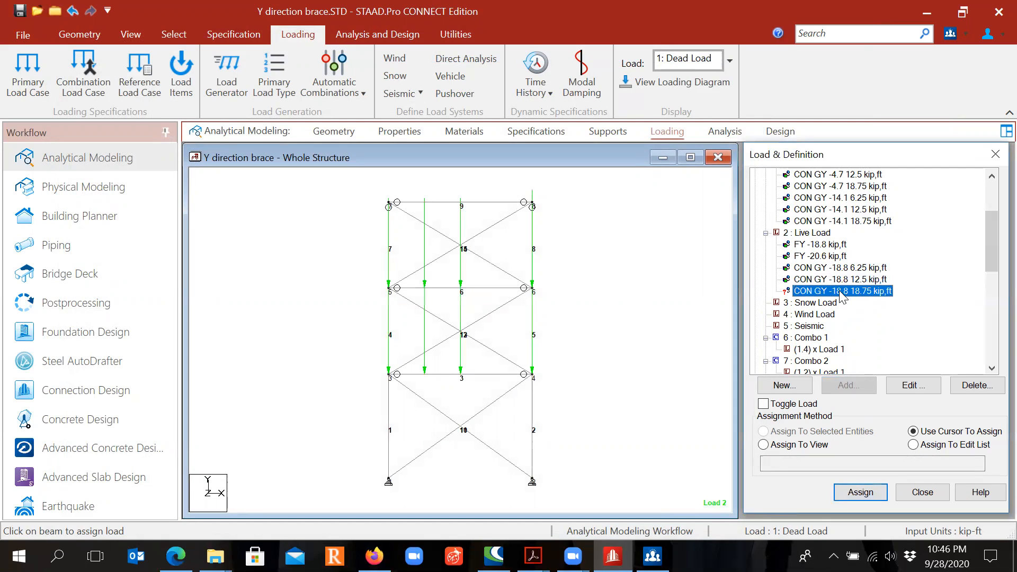
click(874, 493)
click(496, 374)
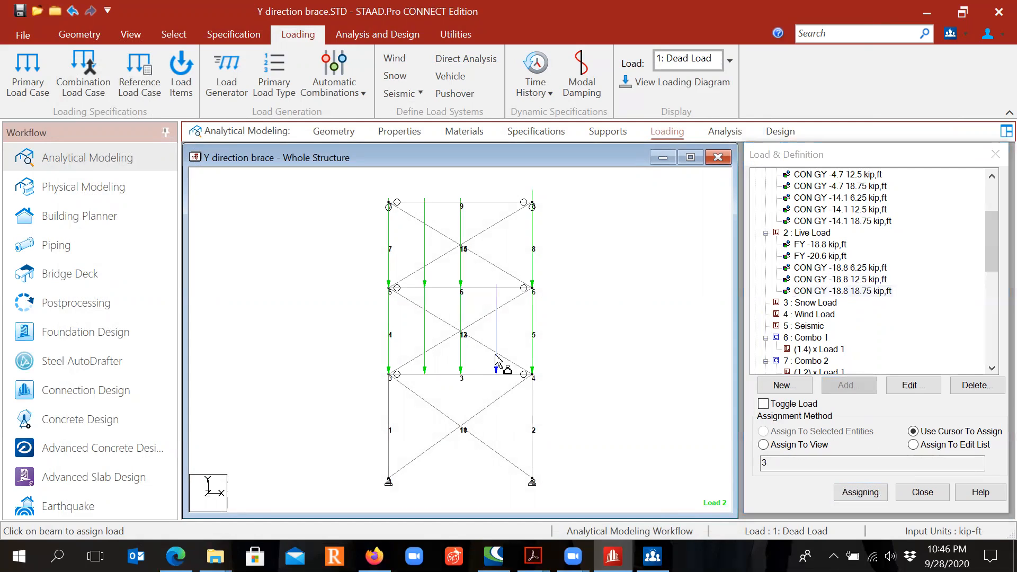
click(496, 289)
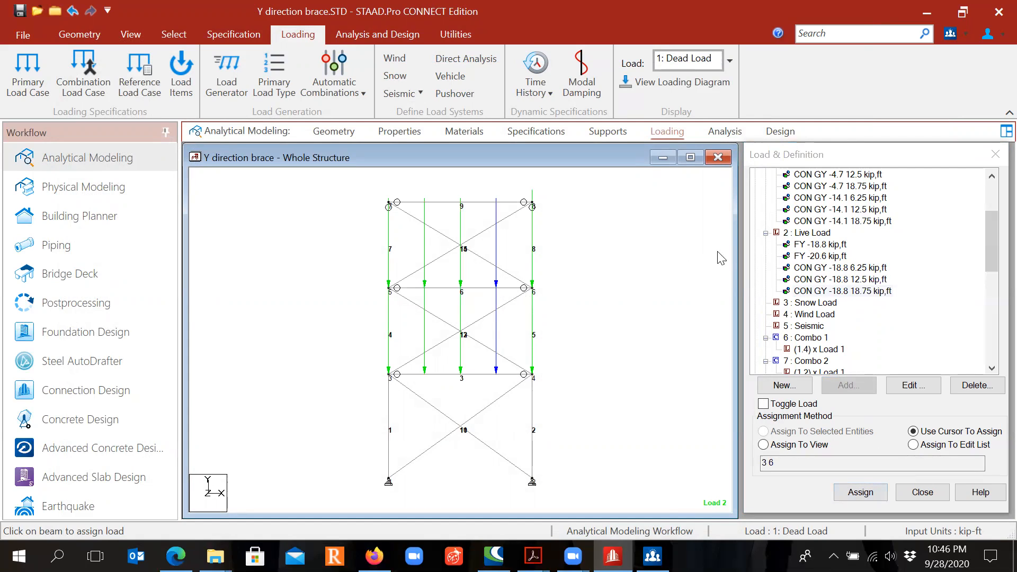
click(20, 11)
click(500, 360)
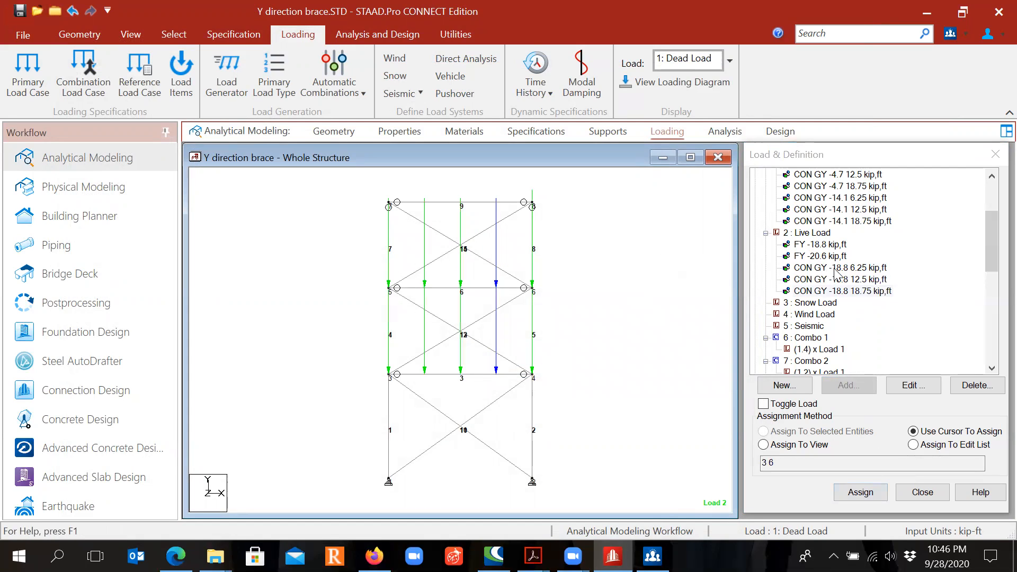
Look up the snow load diagram in Bracing Design.pdf and add a -5.6 kip Fy nodal load to the Snow Load case
click(816, 303)
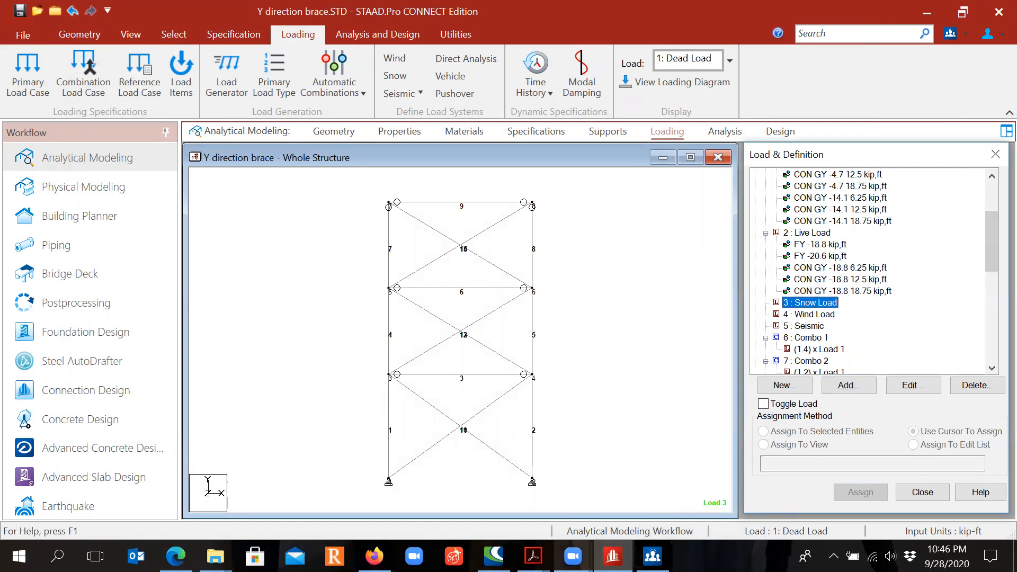
mouse_move(533, 557)
click(437, 478)
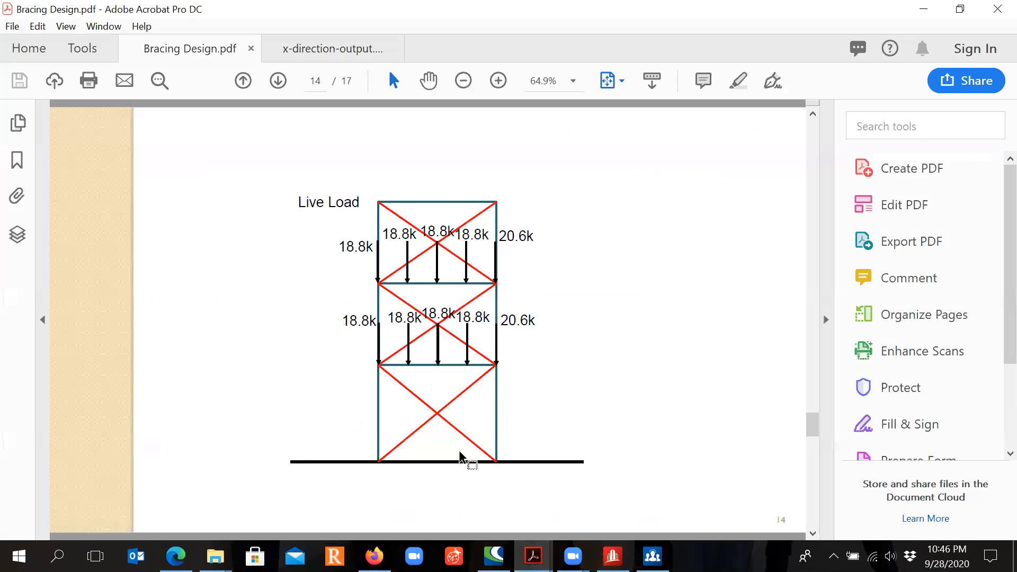
scroll(460, 456, up, 2)
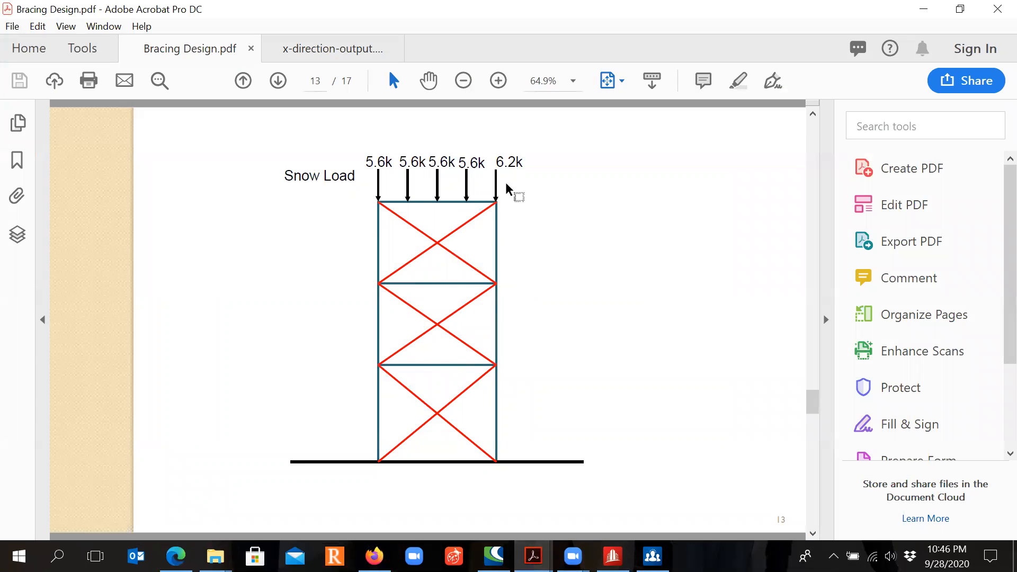
click(935, 7)
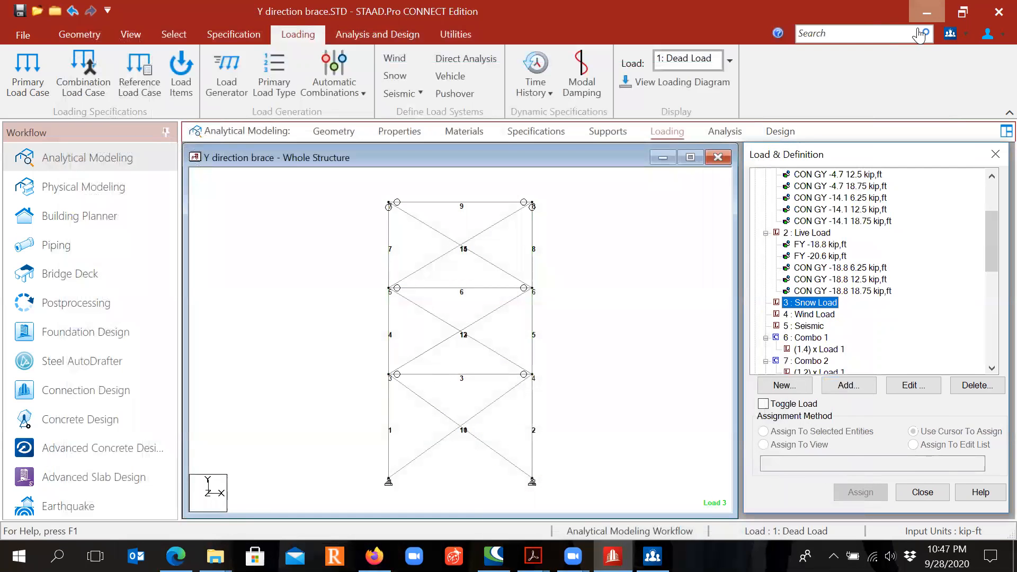
click(849, 385)
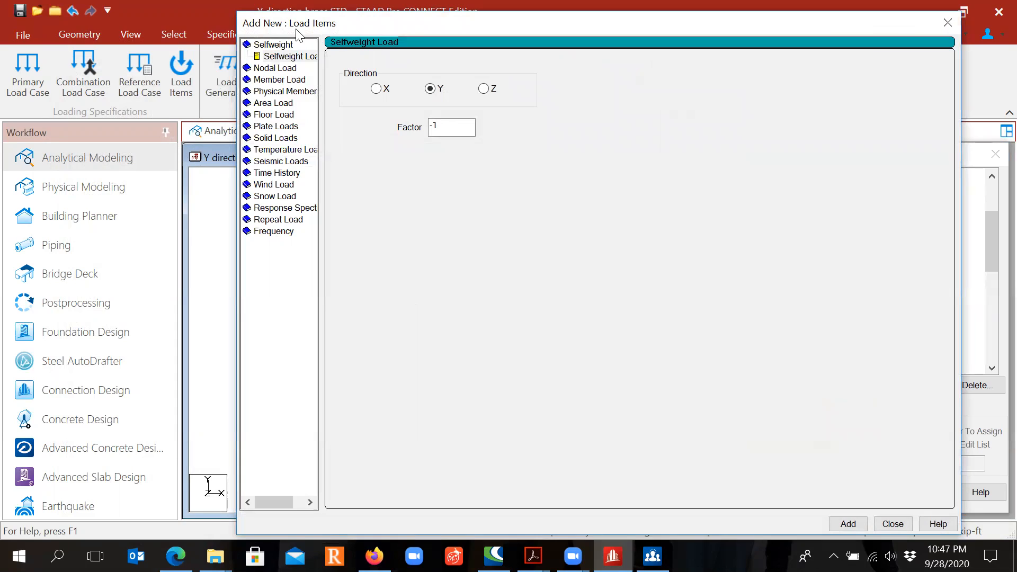
drag(298, 34, 117, 48)
click(94, 82)
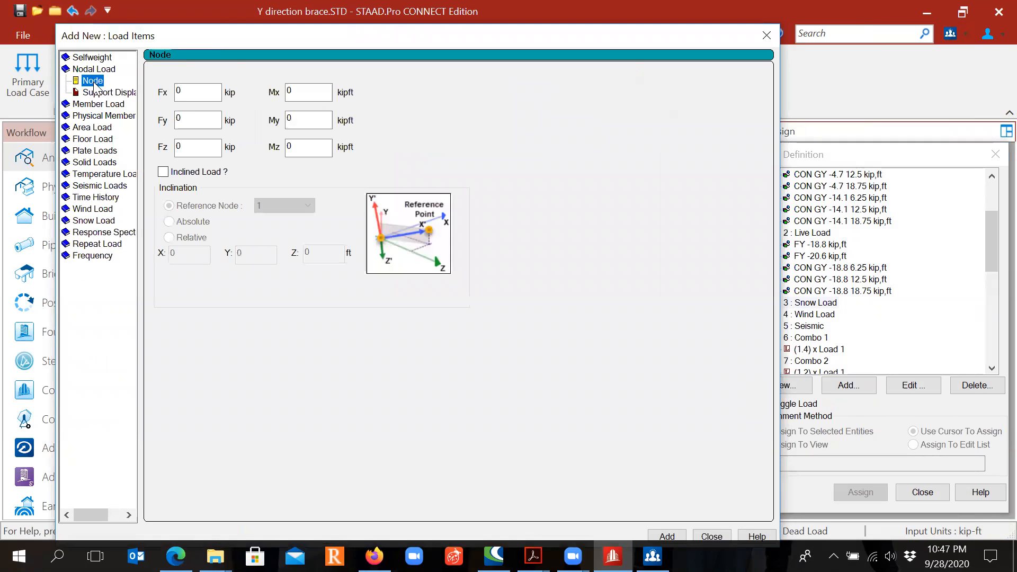
key(Tab)
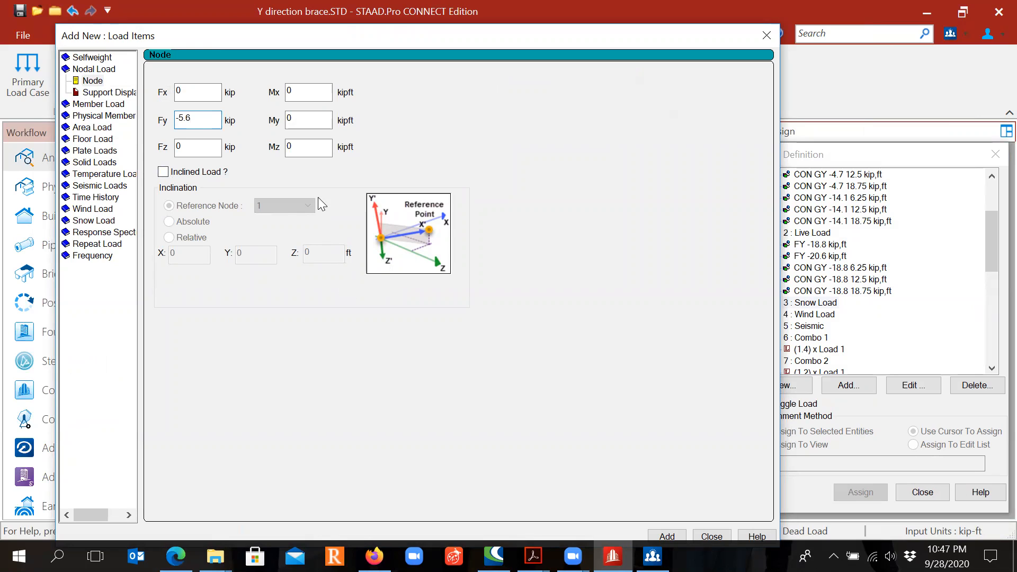
click(668, 536)
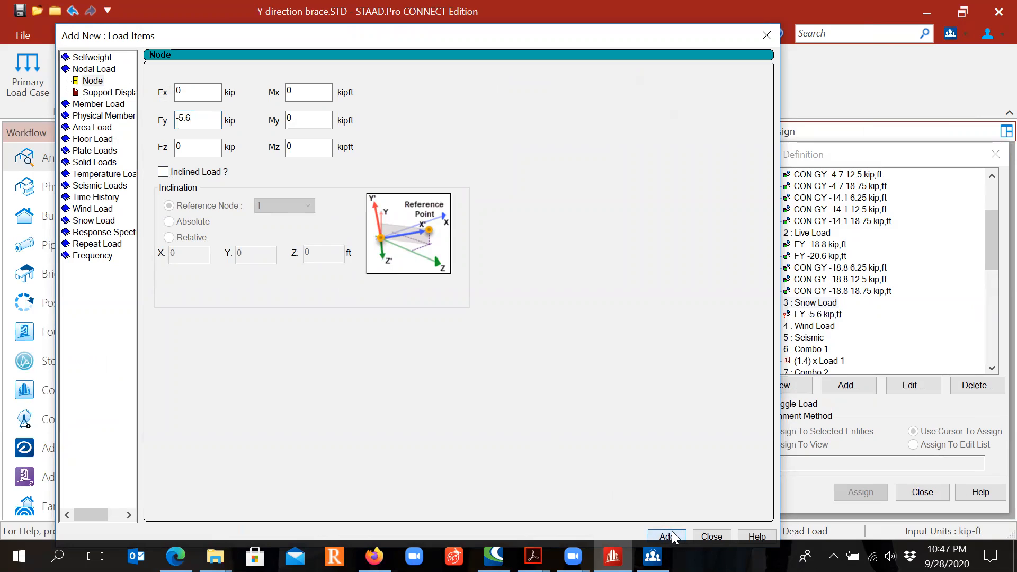
Add a second nodal load with Fy = -6.2 kip to the Snow Load case
drag(201, 124, 168, 120)
text(-)
click(667, 536)
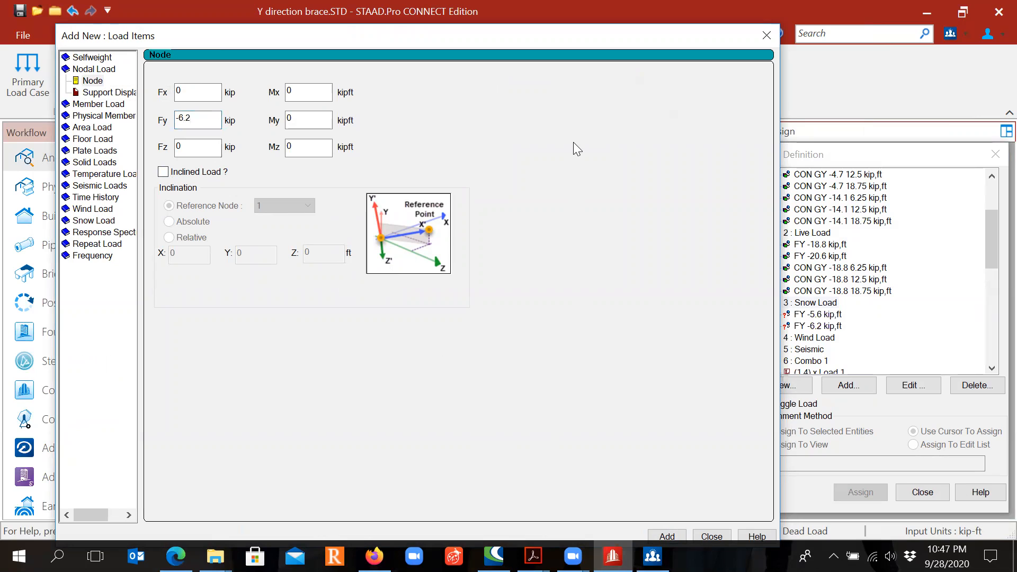
Add a -5.6 kip GY concentrated member force at d1 = 6.25 ft to the Snow Load case
drag(567, 34, 554, 31)
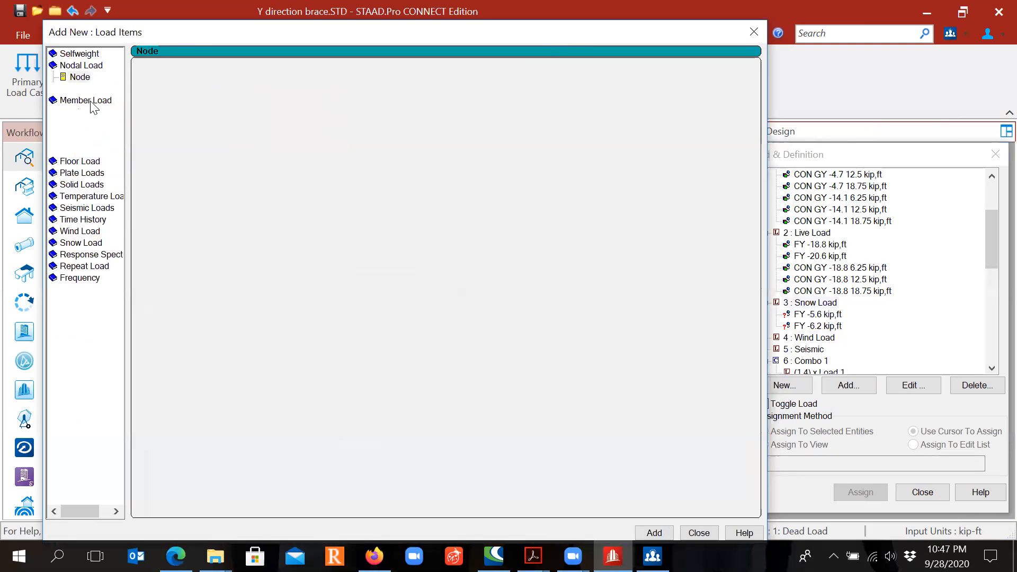
click(94, 110)
key(Tab)
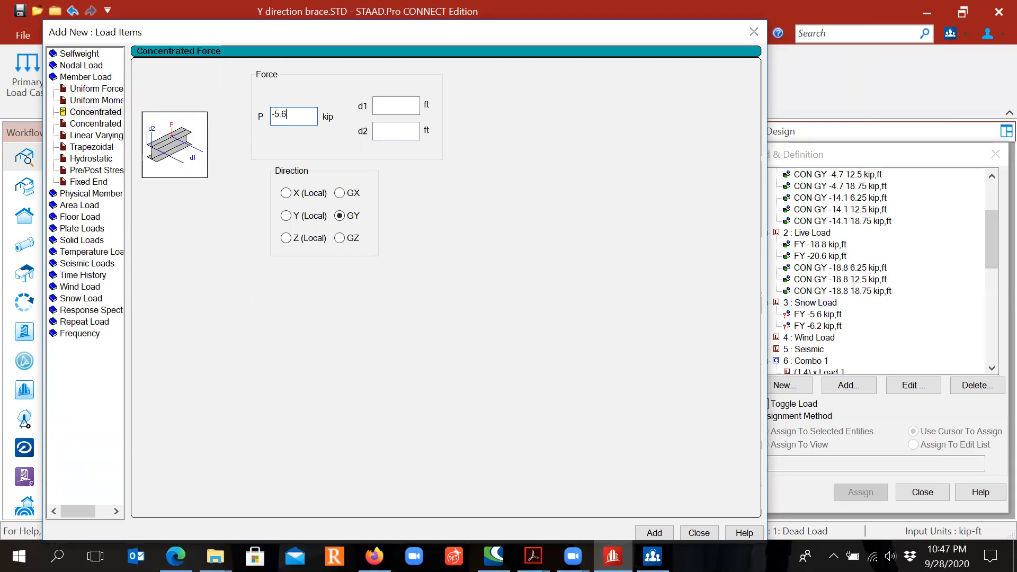
click(394, 105)
text(6.25)
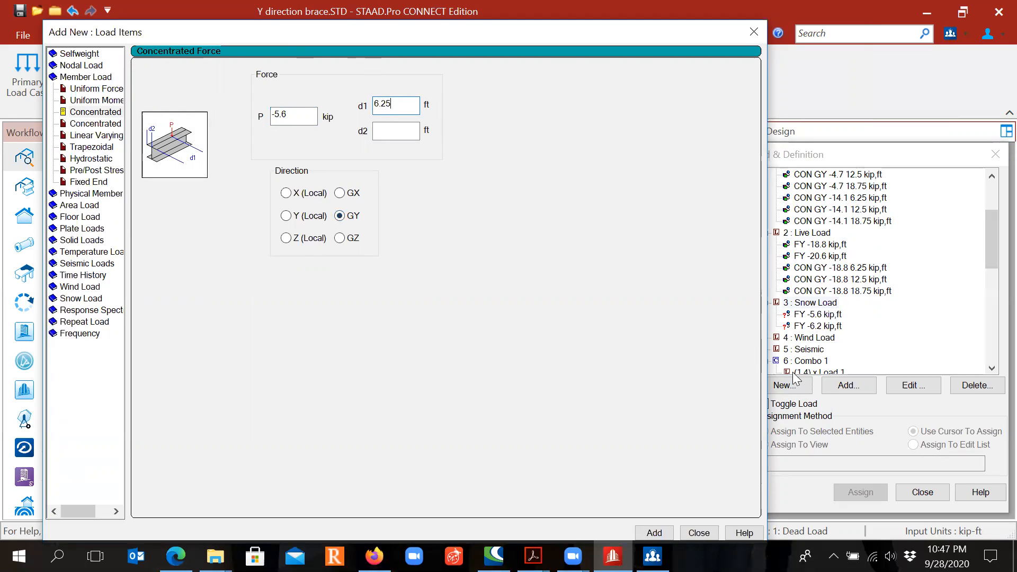
click(655, 534)
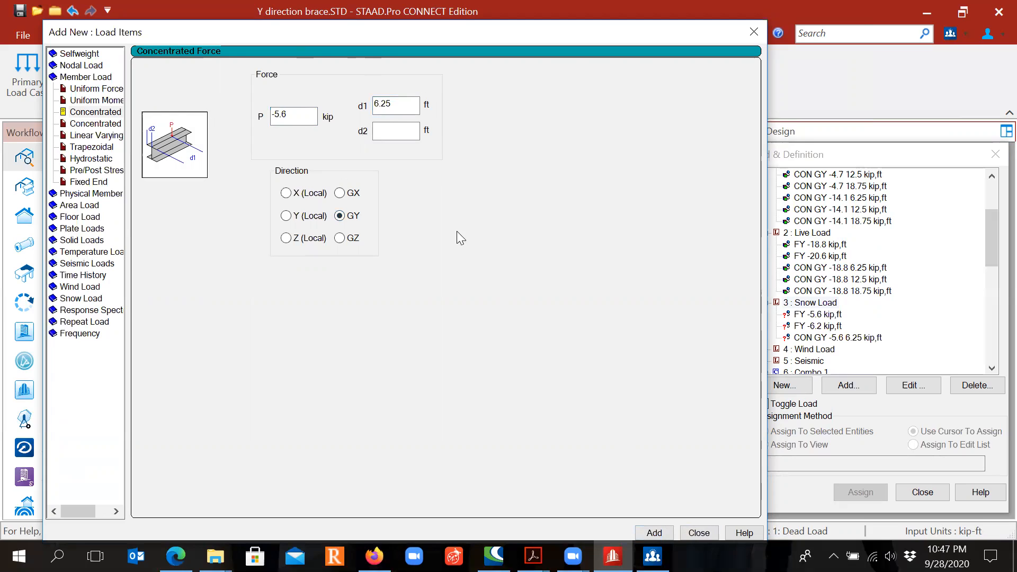
Add two more -5.6 kip GY concentrated forces to the Snow Load case, at d1 = 12.5 ft and 18.75 ft
double_click(406, 109)
text(12)
click(659, 533)
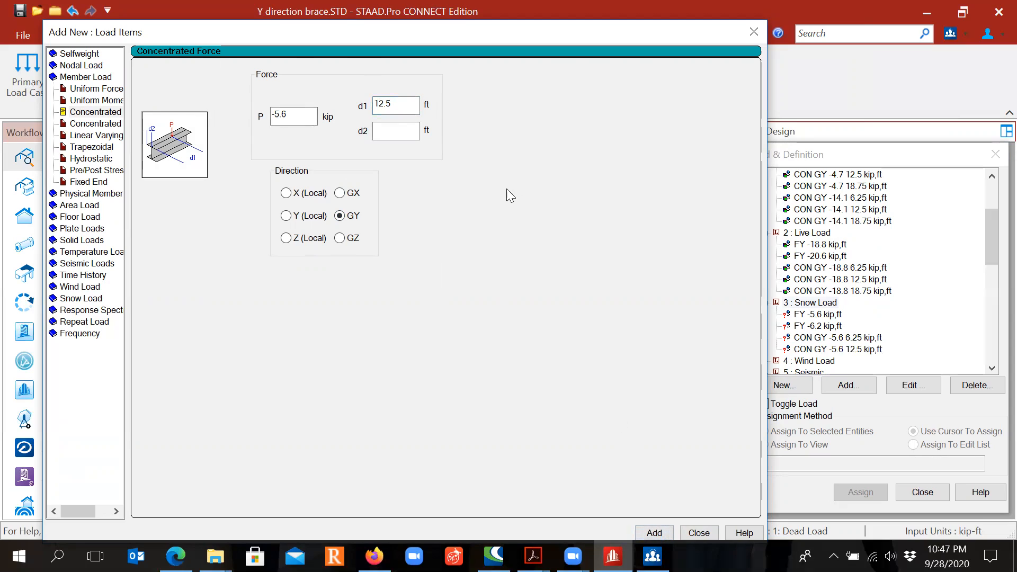
double_click(395, 104)
text(18.)
click(655, 532)
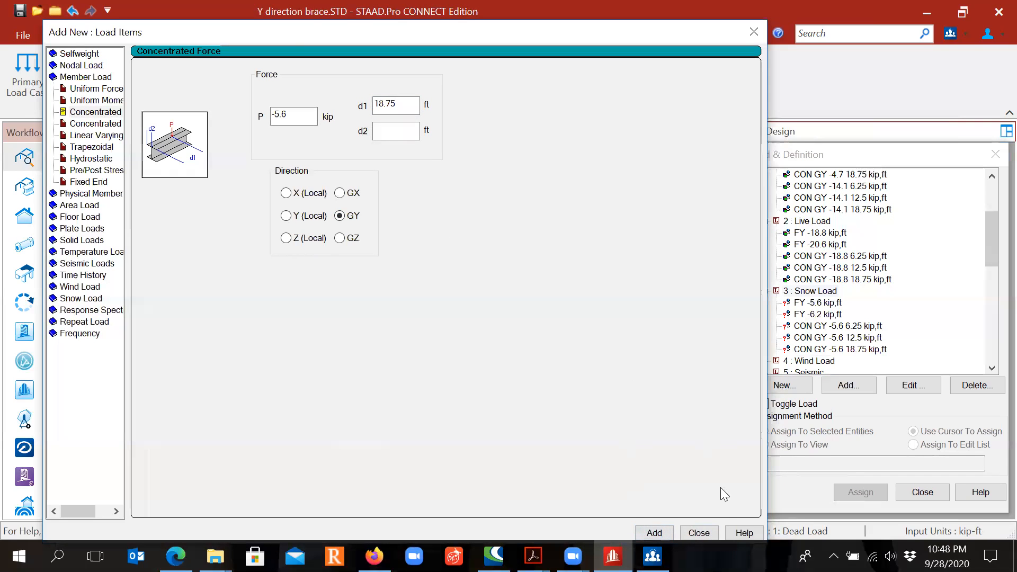
click(699, 532)
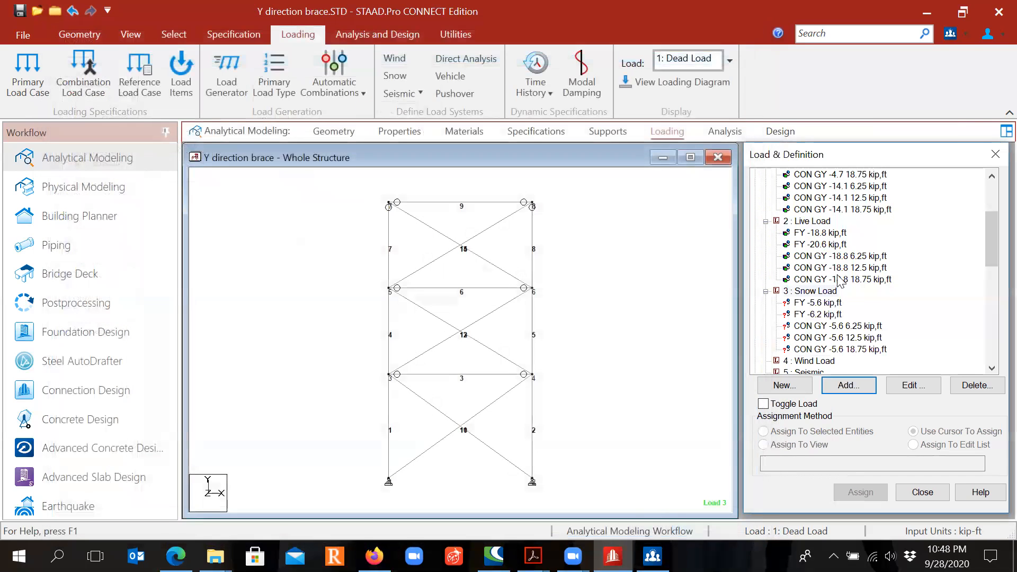
Assign the -5.6 kip snow nodal load to roof node 7 and the -6.2 kip one to roof node 8
click(800, 304)
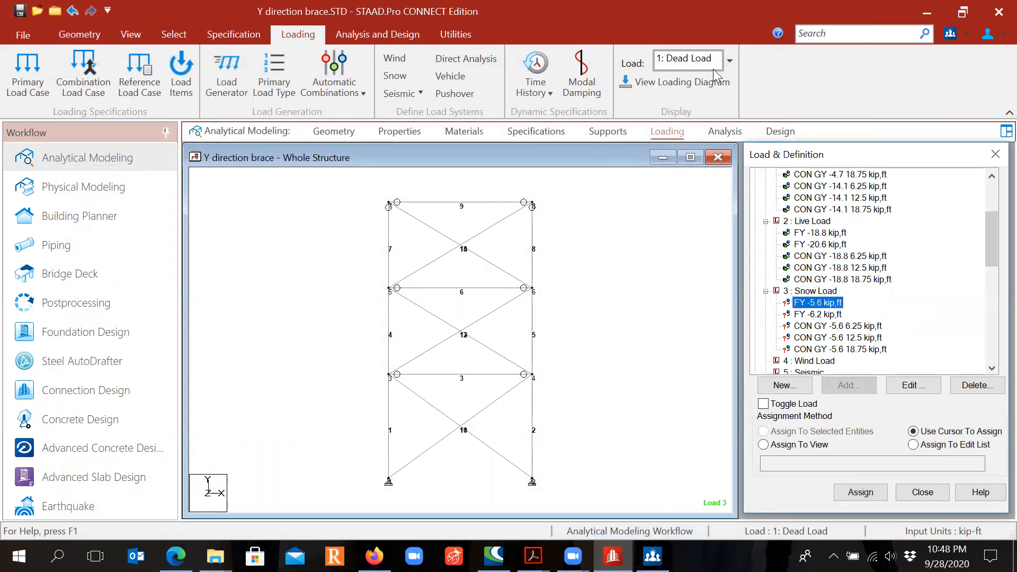
click(861, 493)
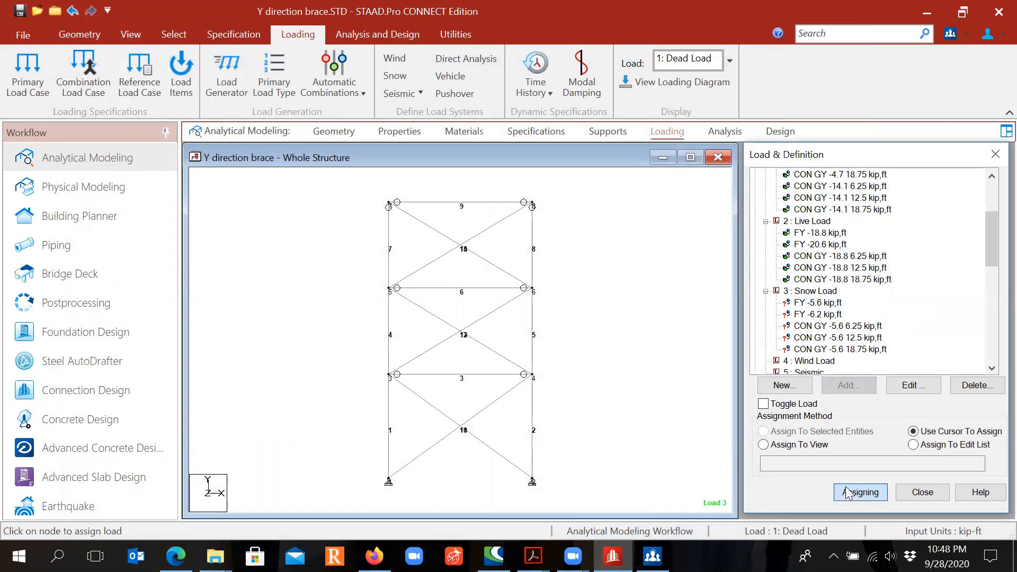
click(389, 204)
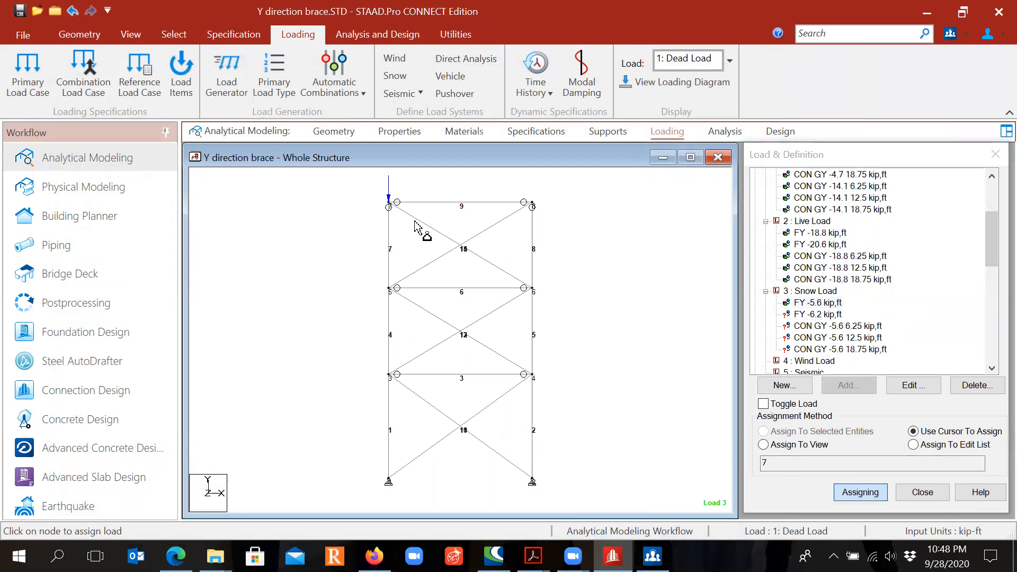
click(855, 493)
click(855, 492)
click(532, 205)
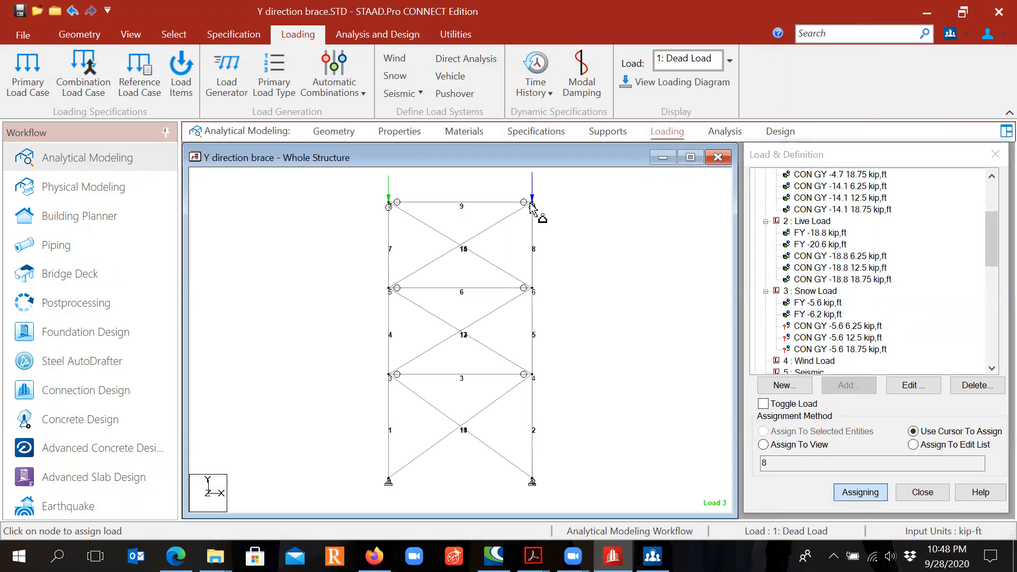
Assign the -5.6 kip snow concentrated force at 6.25 ft to roof beam 9
click(827, 325)
click(859, 492)
click(860, 492)
click(459, 204)
Assign the -5.6 kip snow concentrated force at 12.5 ft to roof beam 9
click(814, 337)
click(864, 493)
click(870, 493)
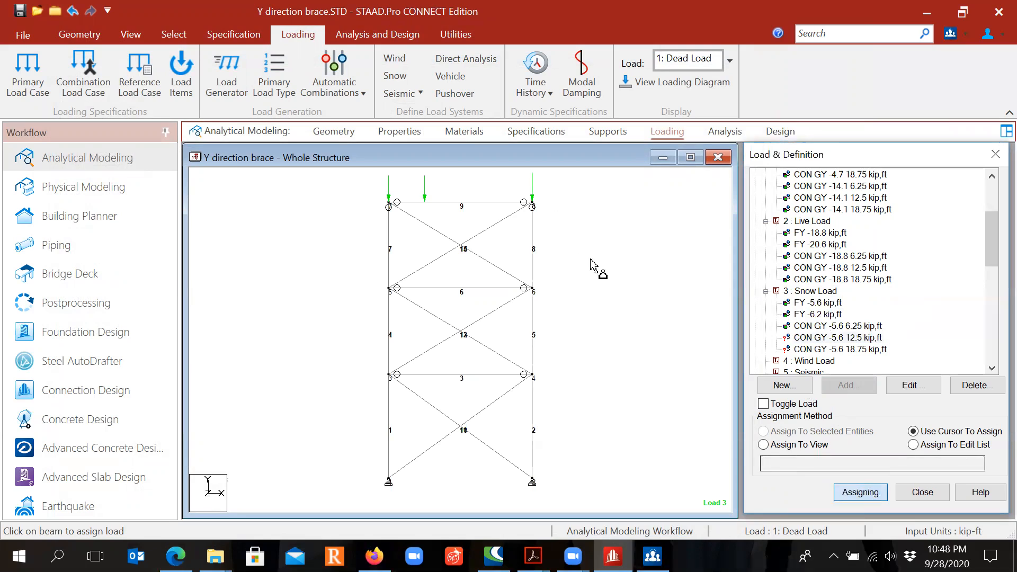
click(471, 203)
click(862, 492)
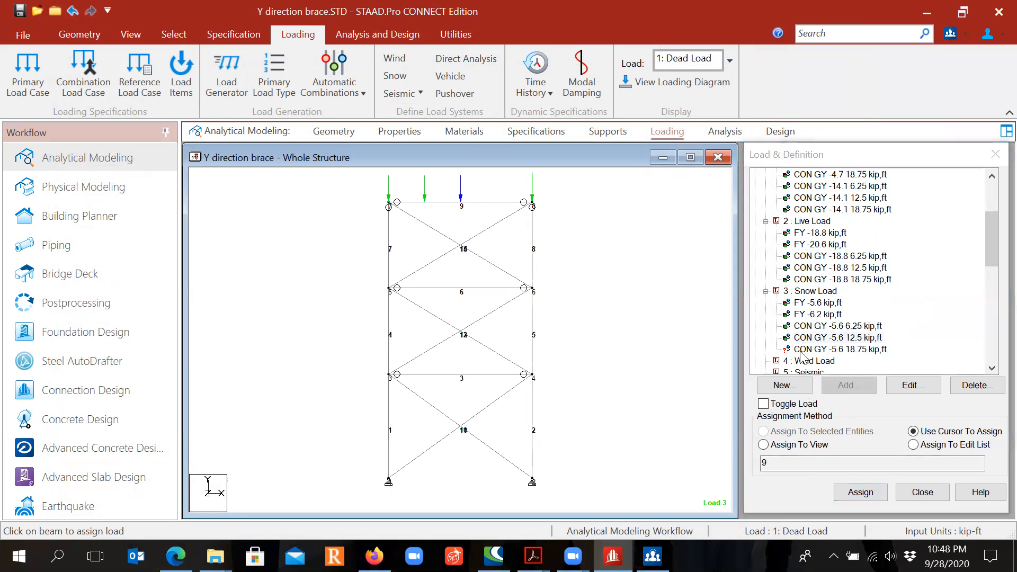
Assign the -5.6 kip snow concentrated force at 18.75 ft to roof beam 9
click(854, 350)
click(855, 493)
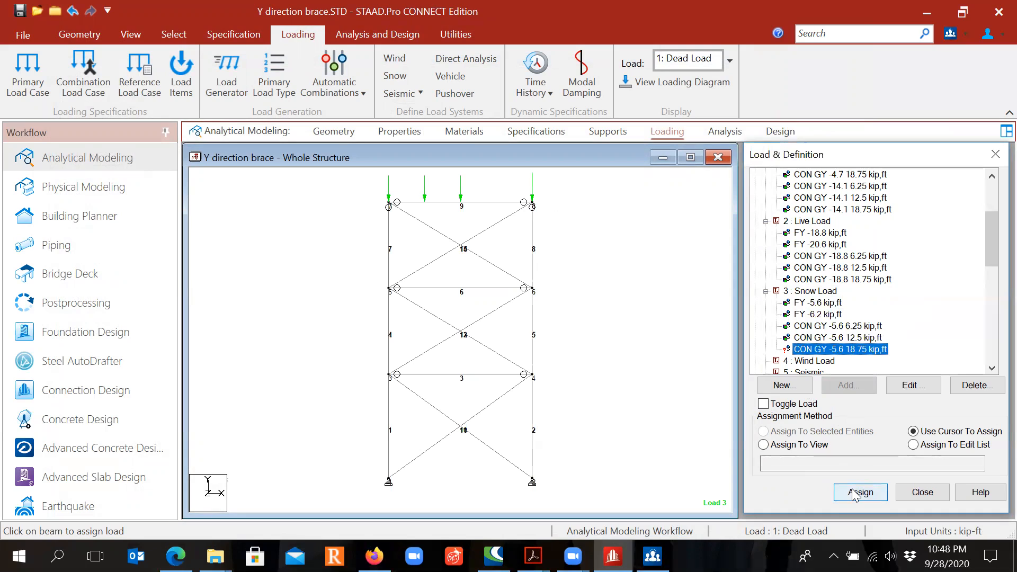
click(855, 493)
click(488, 203)
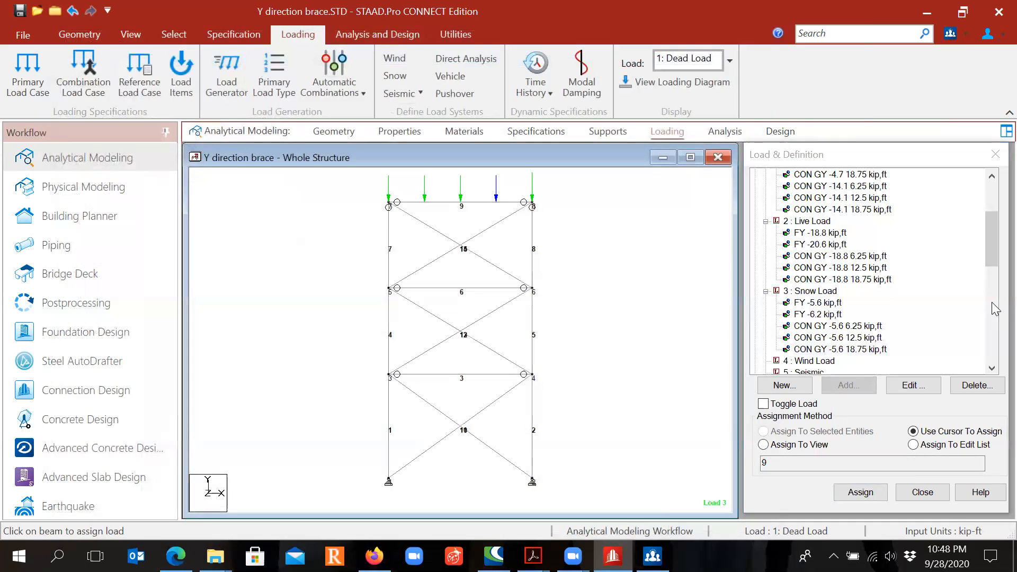
Add a 10.6 kip Fx nodal load to the Wind Load case, taking the roof value from the Wind Load diagram in Bracing Design.pdf
drag(992, 240, 991, 264)
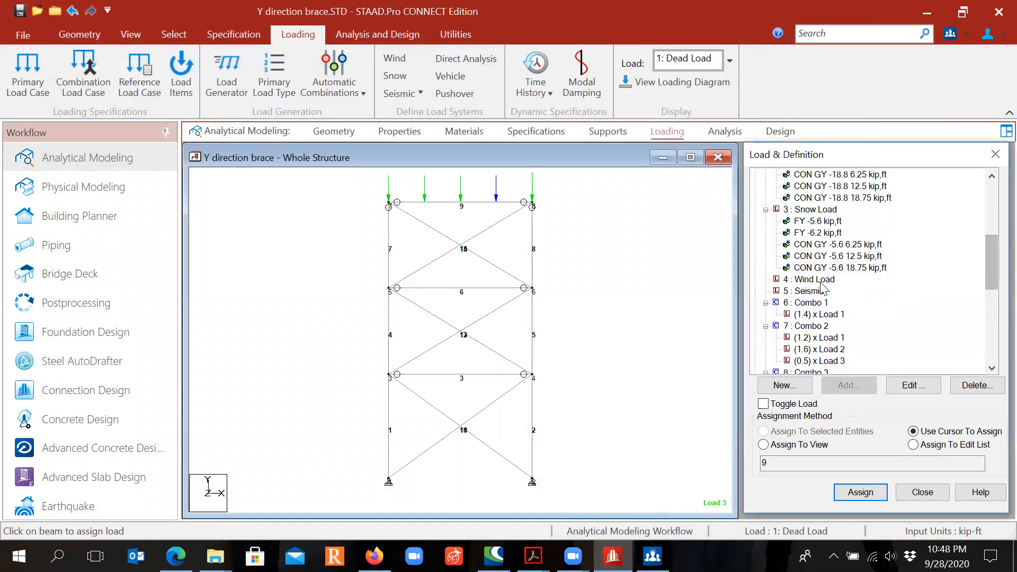
click(819, 280)
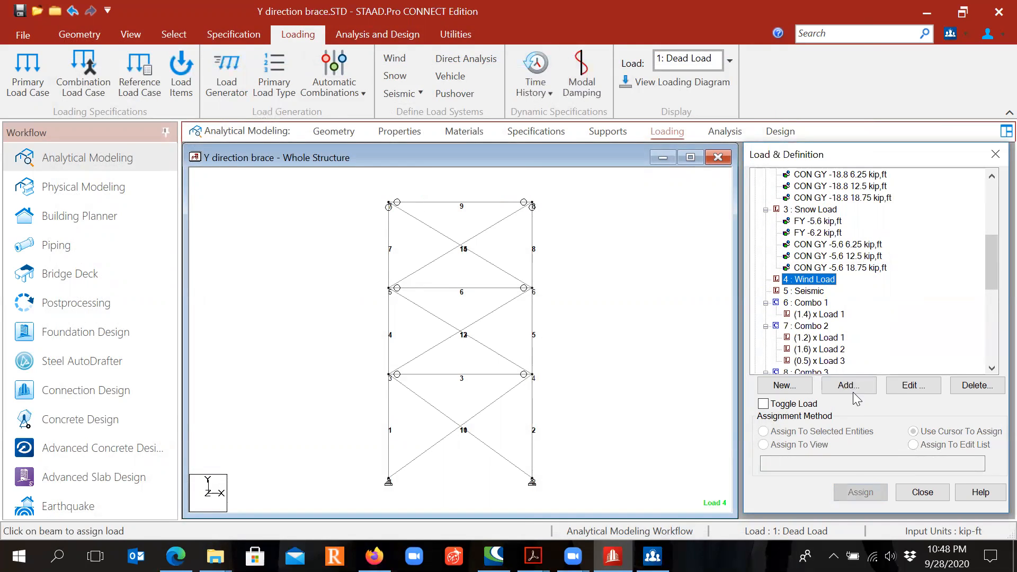
click(849, 385)
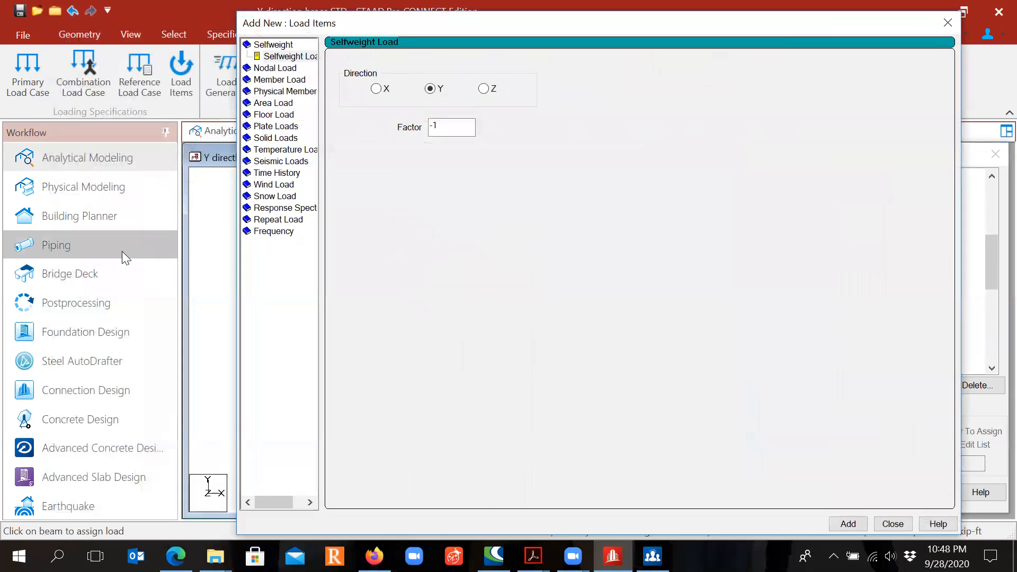
click(263, 71)
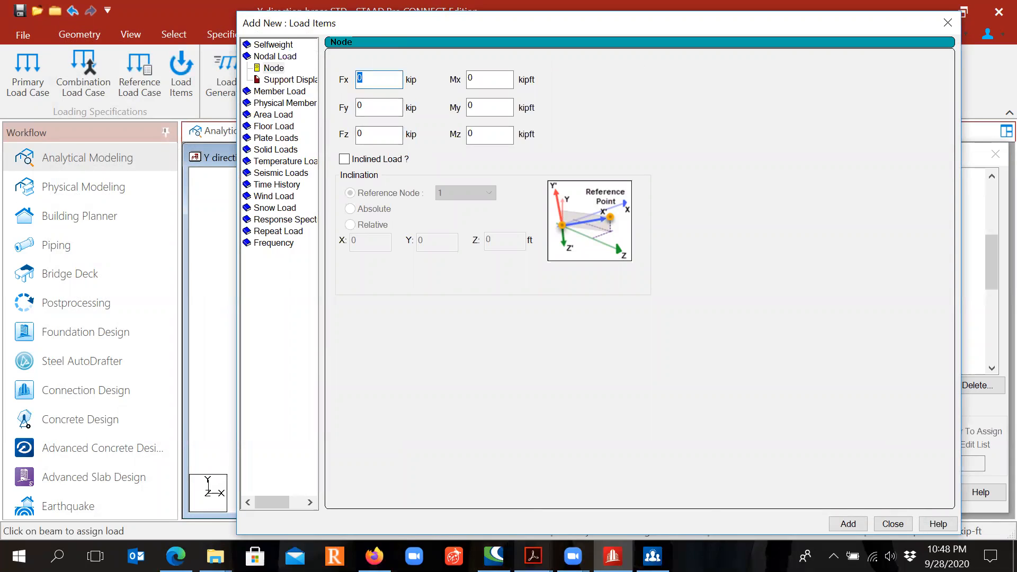
click(533, 557)
click(448, 493)
scroll(419, 371, down, 4)
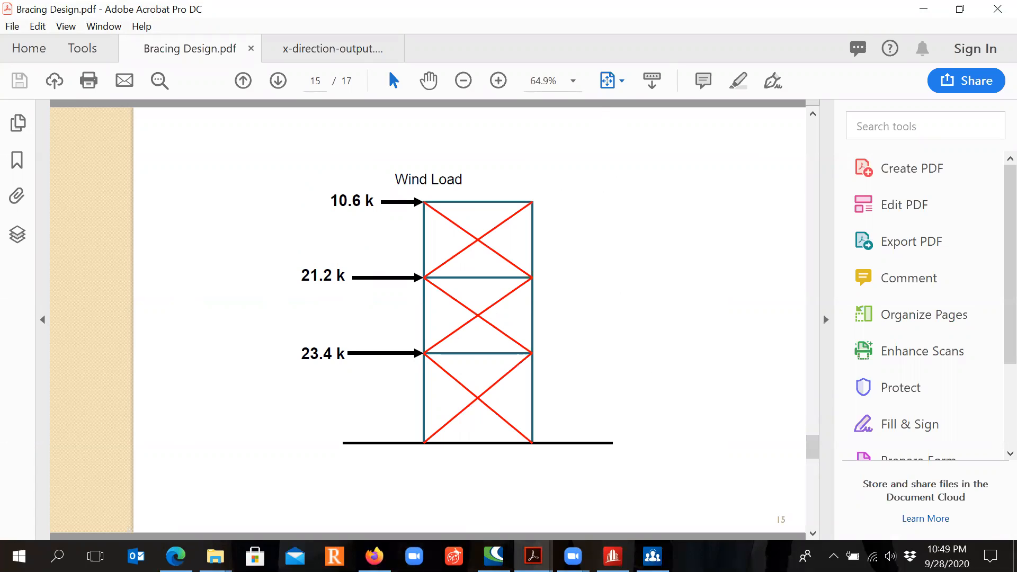
click(613, 556)
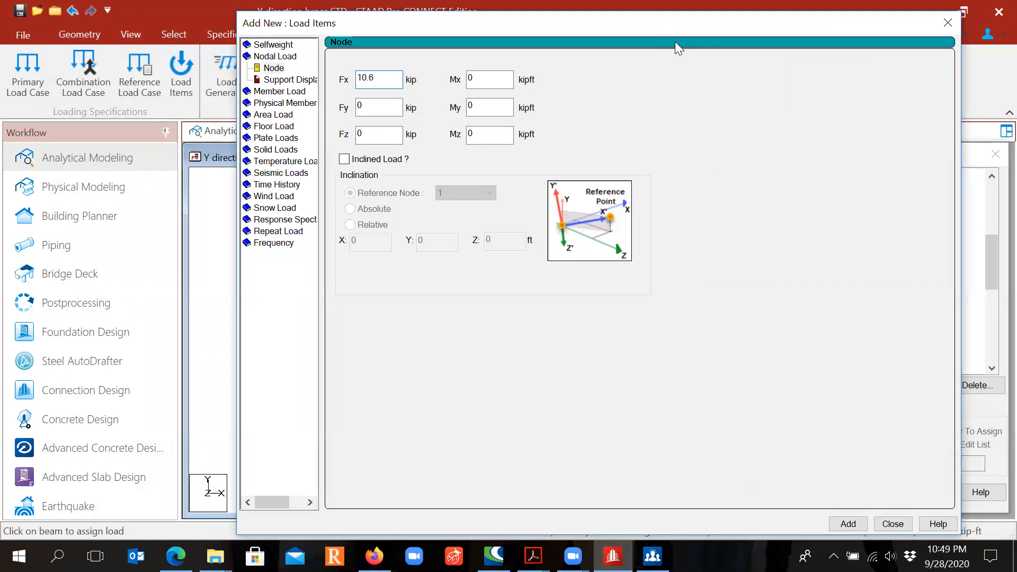
drag(670, 33, 526, 36)
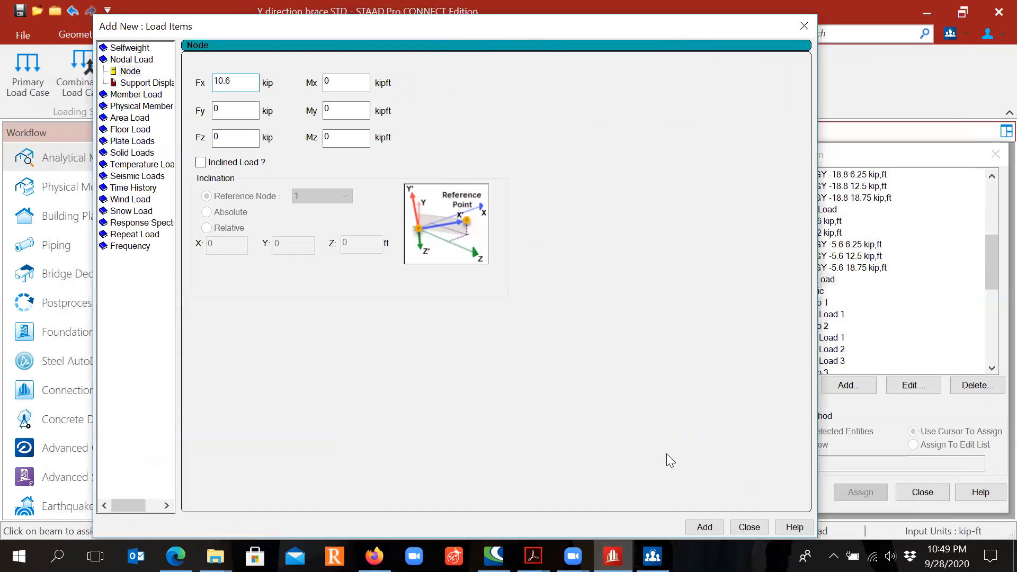
click(705, 528)
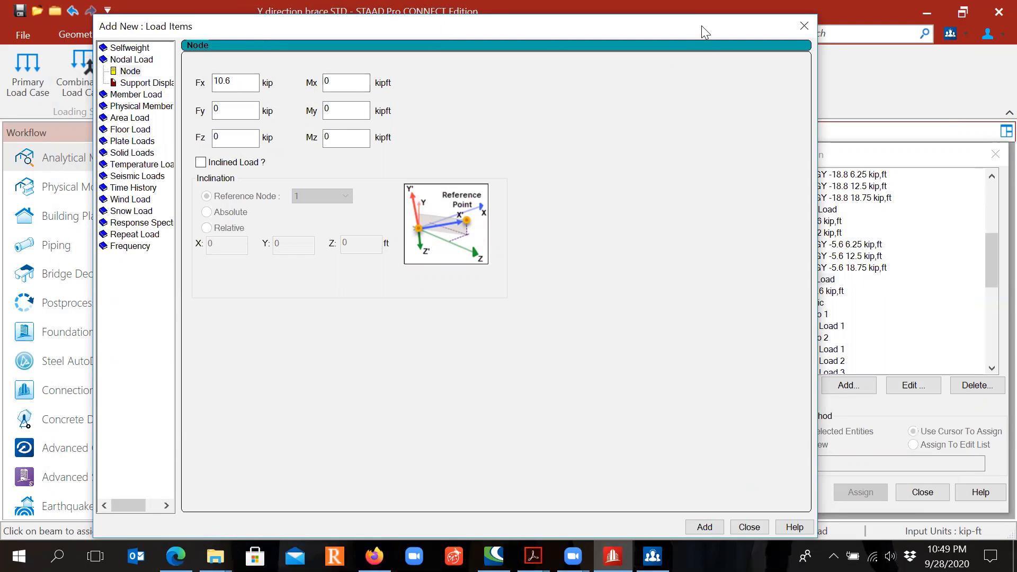
Add 21.2 kip and 23.4 kip Fx nodal loads to the Wind Load case
drag(702, 26, 665, 14)
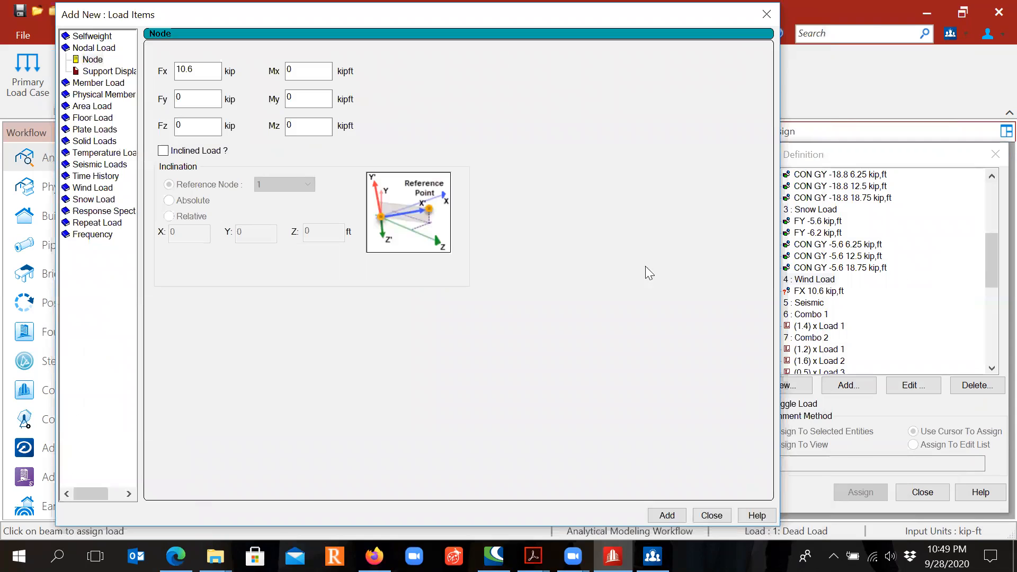
double_click(190, 70)
text(21)
click(673, 521)
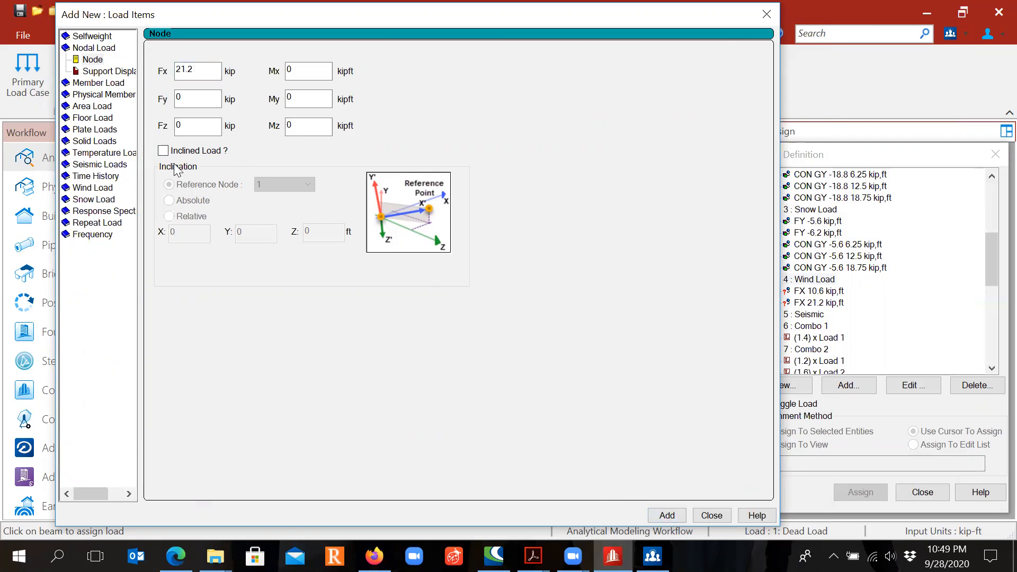
double_click(199, 70)
text(2)
click(657, 519)
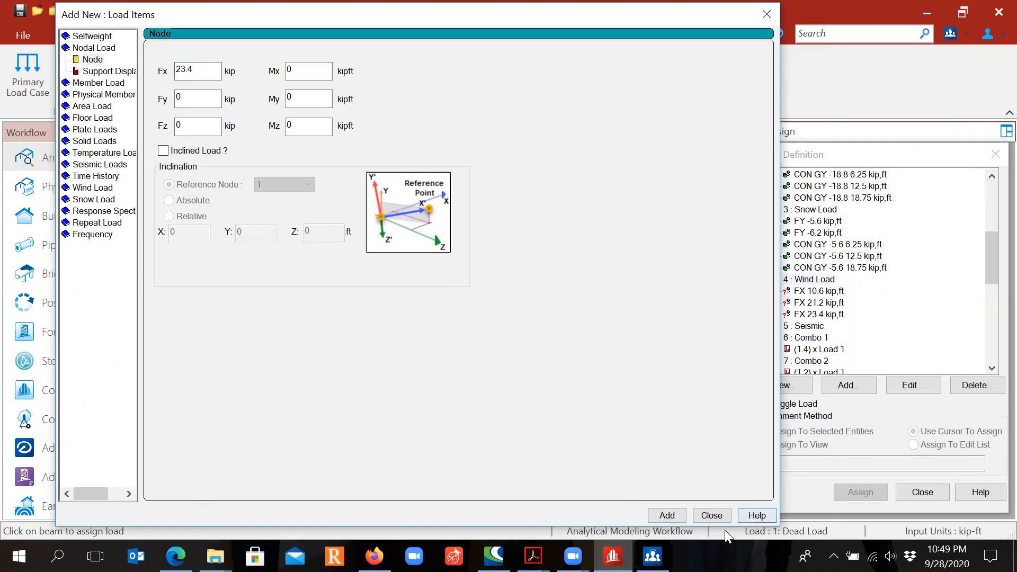
click(709, 515)
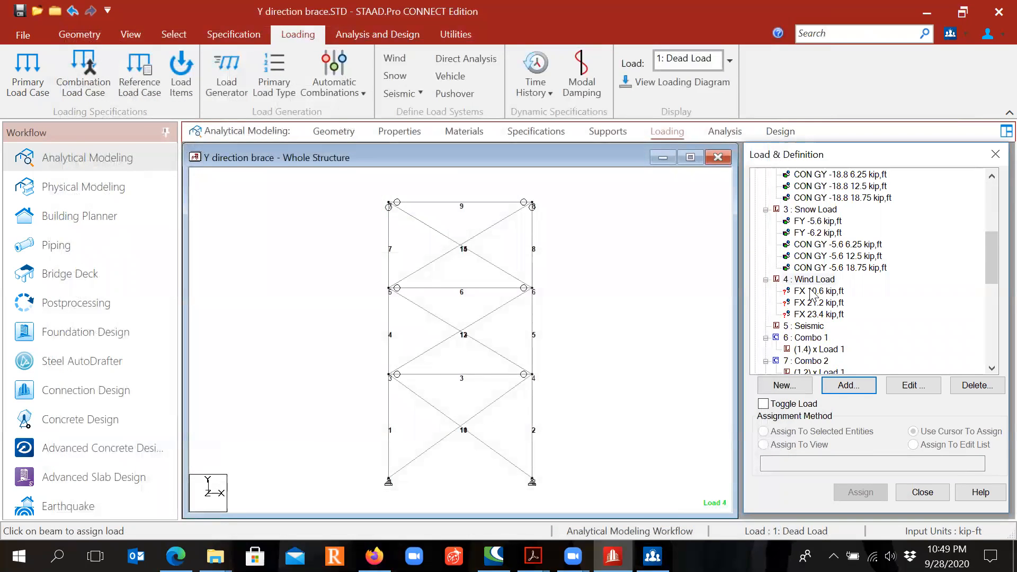
Assign the 10.6 kip wind nodal load to roof node 7 and the 21.2 kip one to node 5
click(814, 292)
click(860, 492)
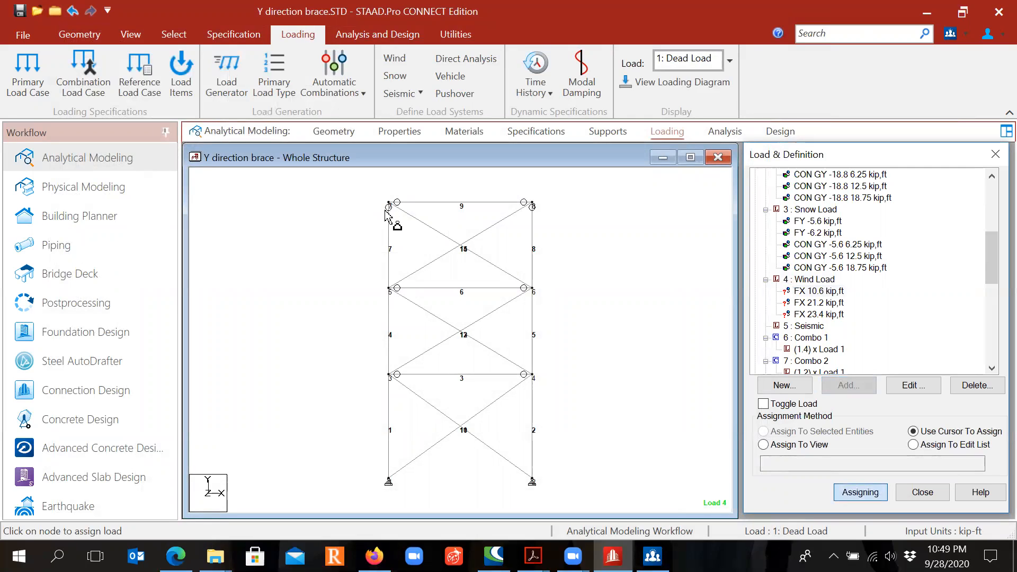
click(386, 211)
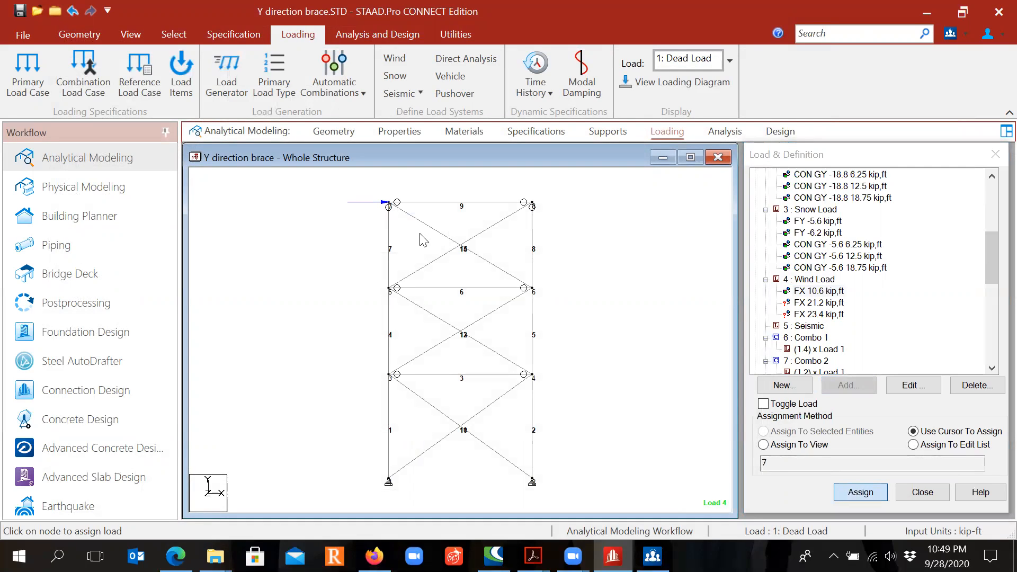
click(837, 303)
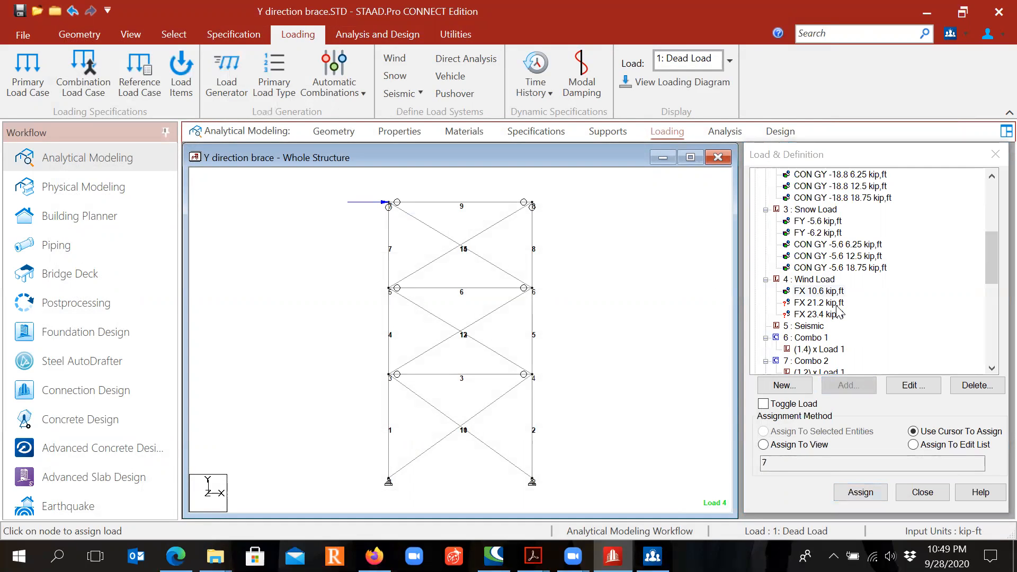
click(863, 496)
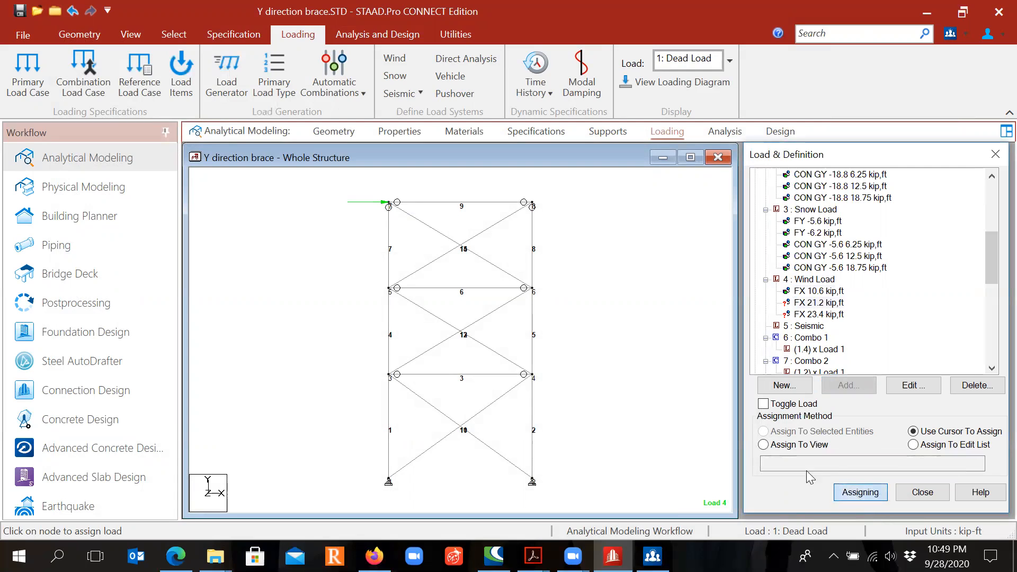
click(389, 289)
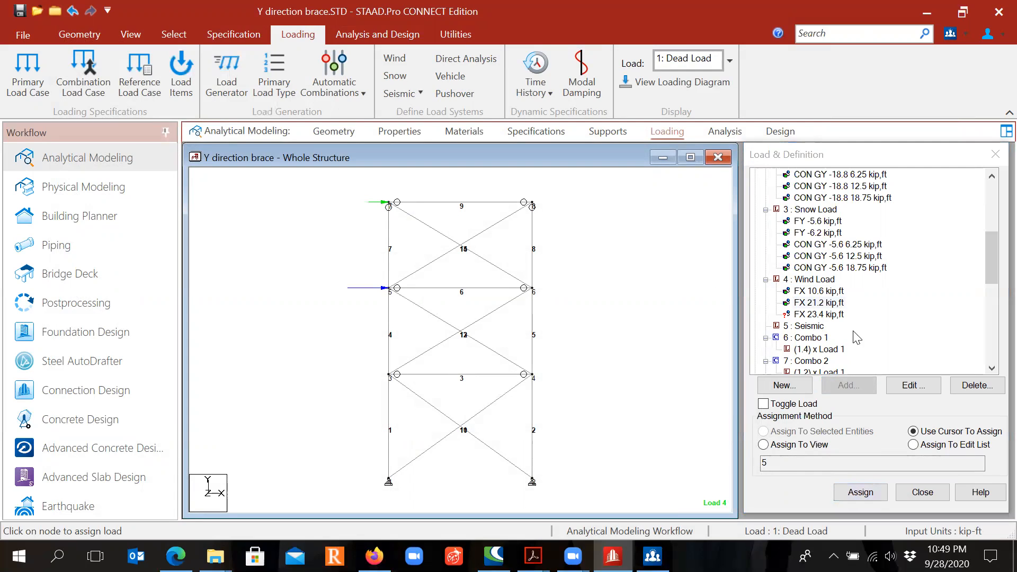
Assign the 23.4 kip wind nodal load to first-story node 3
click(826, 315)
click(860, 492)
click(389, 376)
Add a 10.8 kip Fx nodal load to the Seismic case, taking the roof value from the Seismic Load diagram in Bracing Design.pdf
click(810, 326)
click(847, 384)
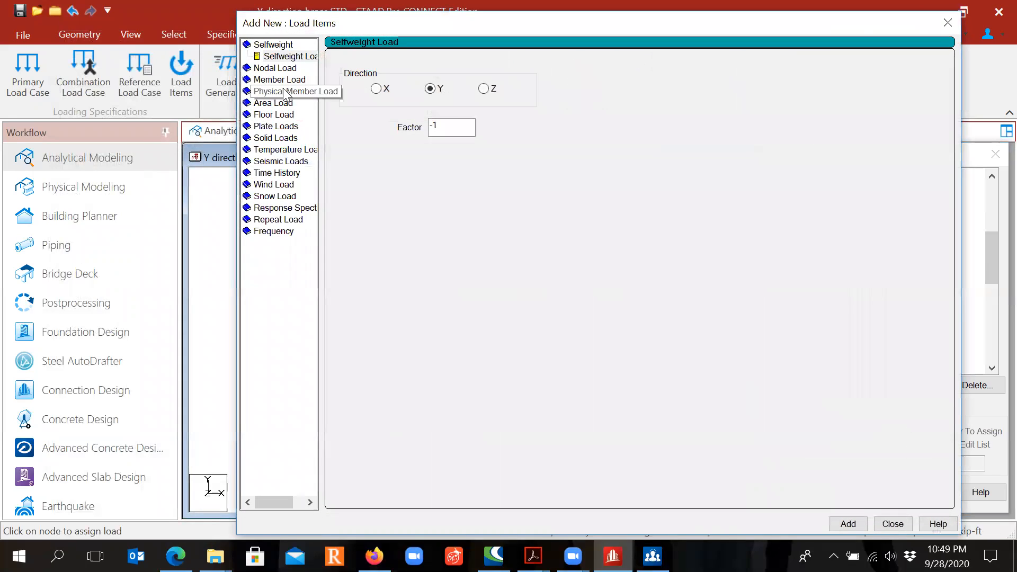
click(281, 67)
drag(376, 79, 355, 79)
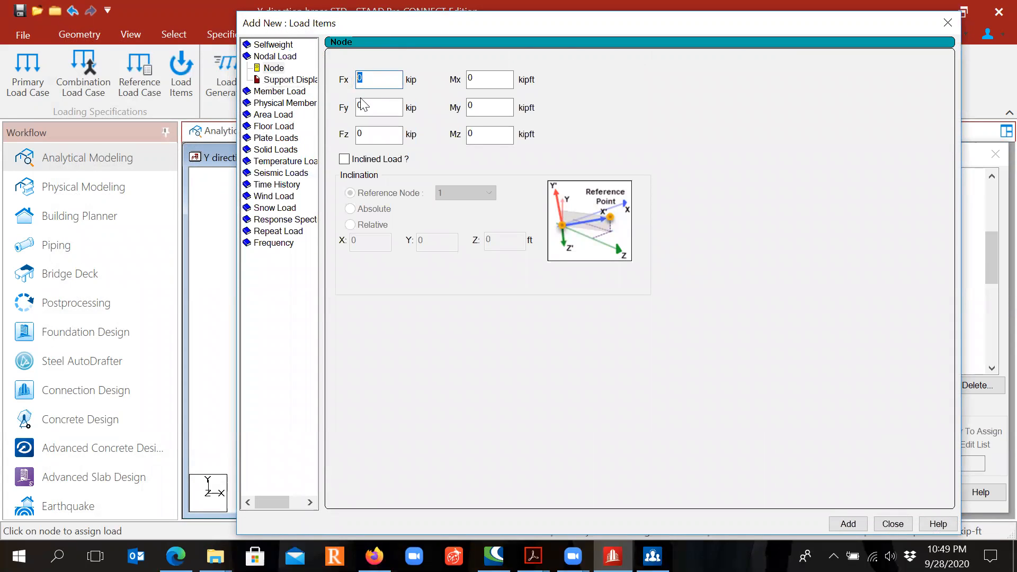
mouse_move(533, 556)
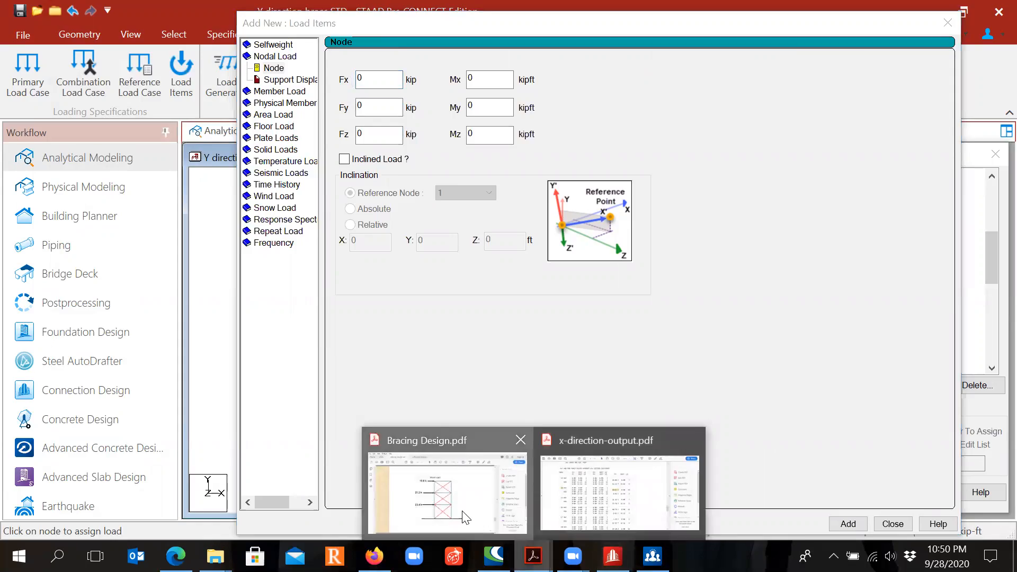
click(435, 467)
scroll(391, 283, down, 2)
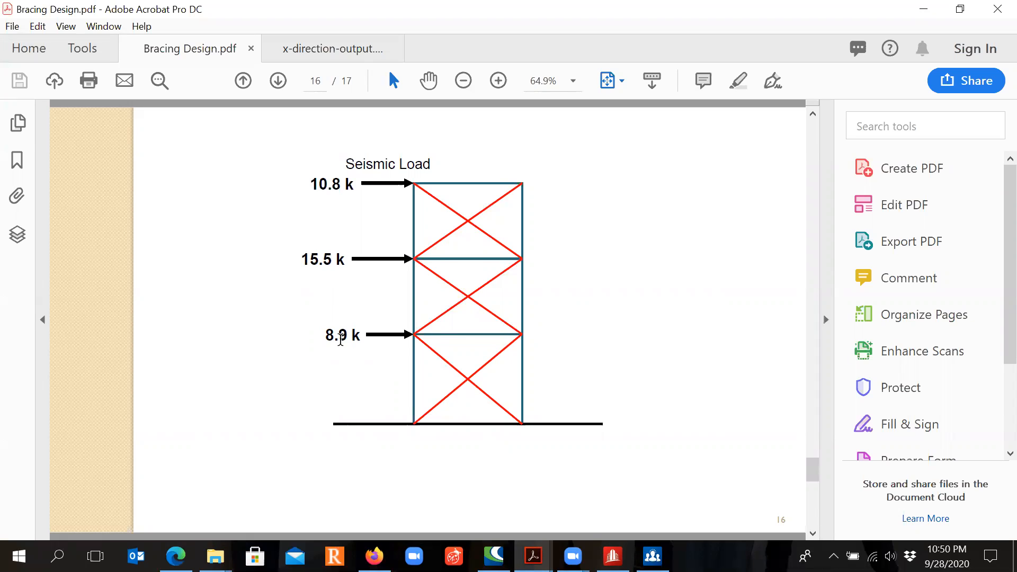
click(613, 557)
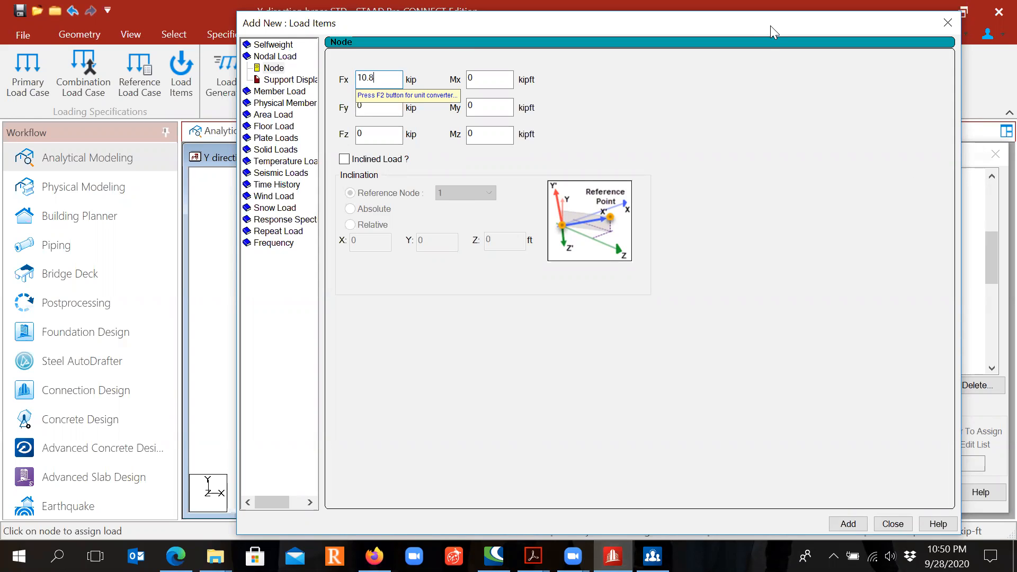
drag(757, 26, 568, 29)
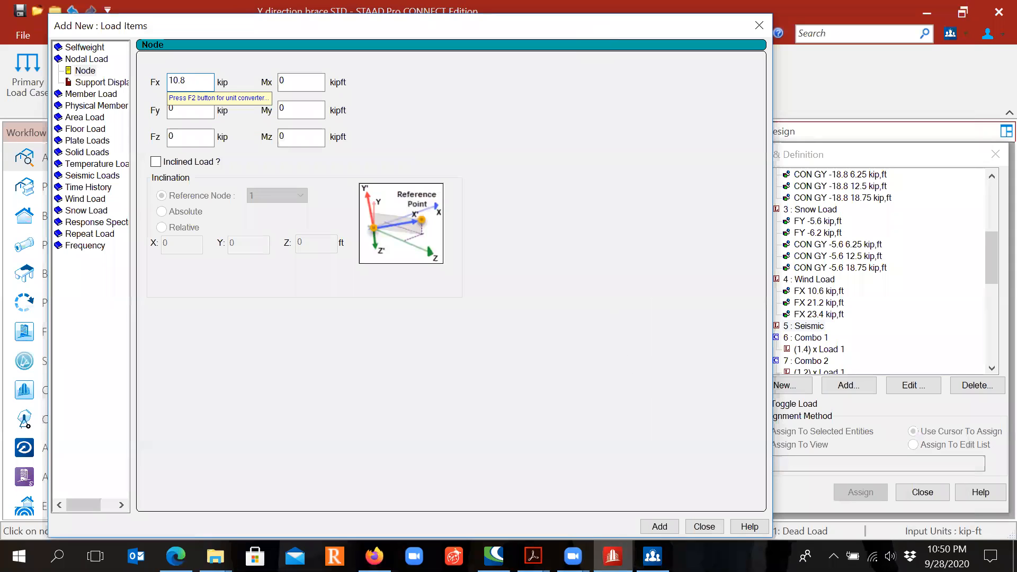
click(659, 526)
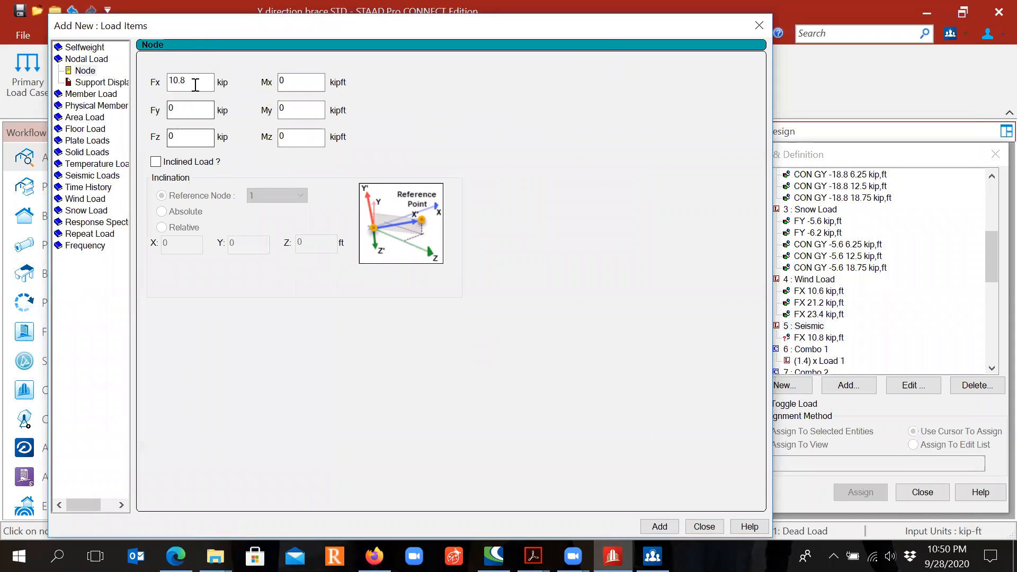
Add 15.5 kip and 8.9 kip Fx nodal loads to the Seismic case
click(91, 71)
text(1)
click(661, 527)
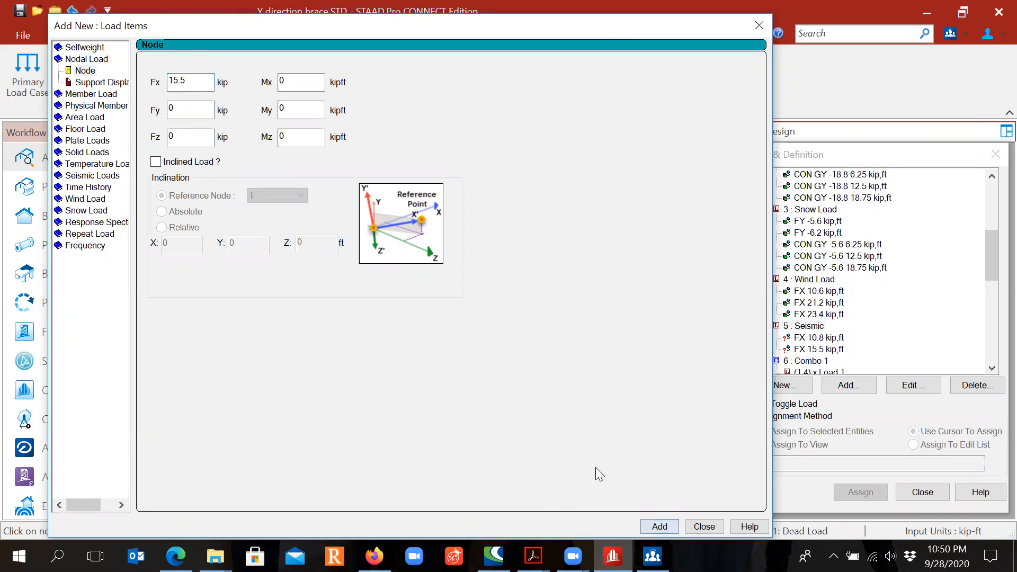
click(93, 73)
text(8)
click(661, 527)
click(700, 526)
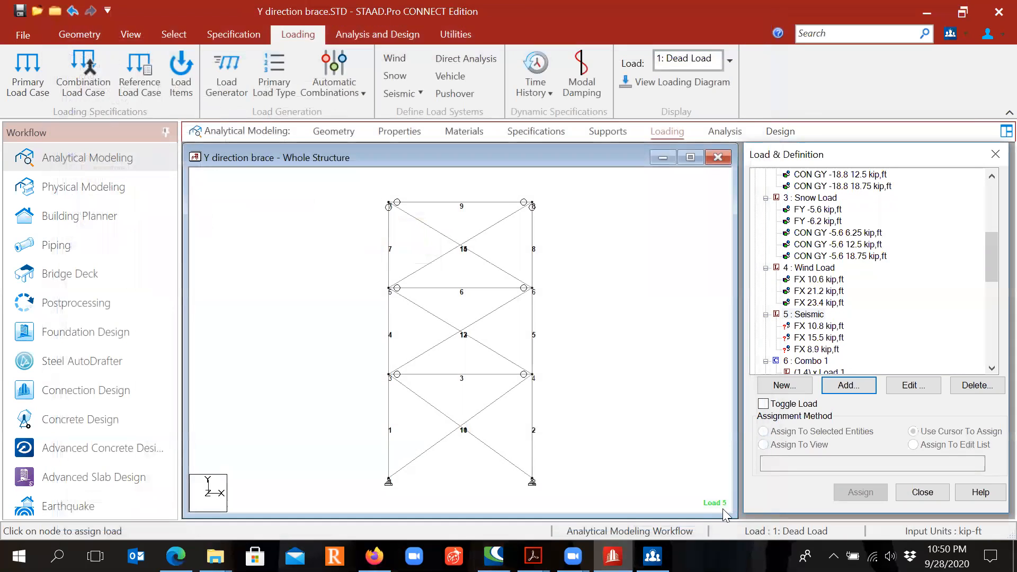
Assign the 10.8 kip seismic nodal load to roof node 7 and the 15.5 kip one to node 5
click(818, 326)
click(847, 491)
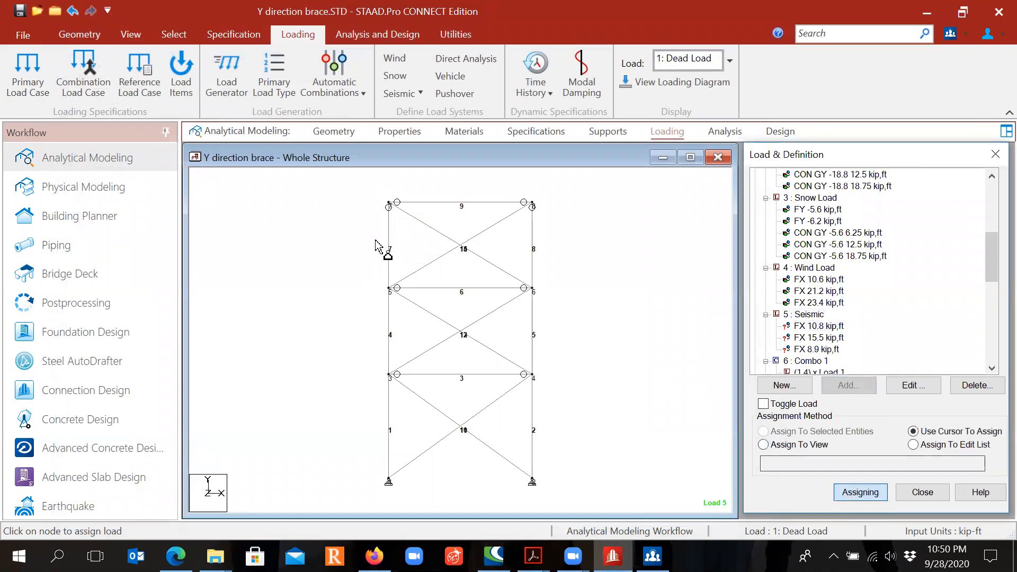
click(390, 207)
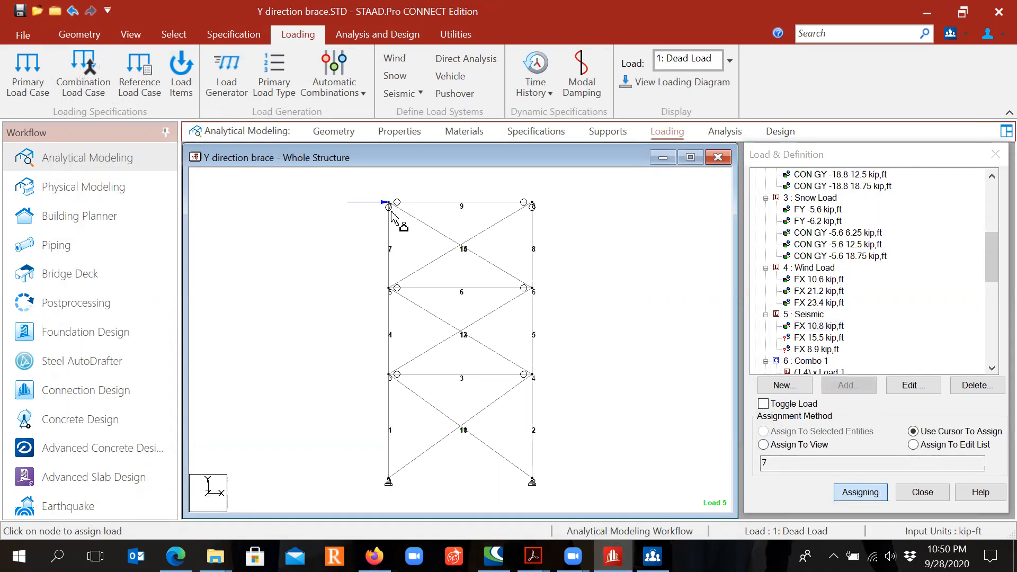
click(819, 338)
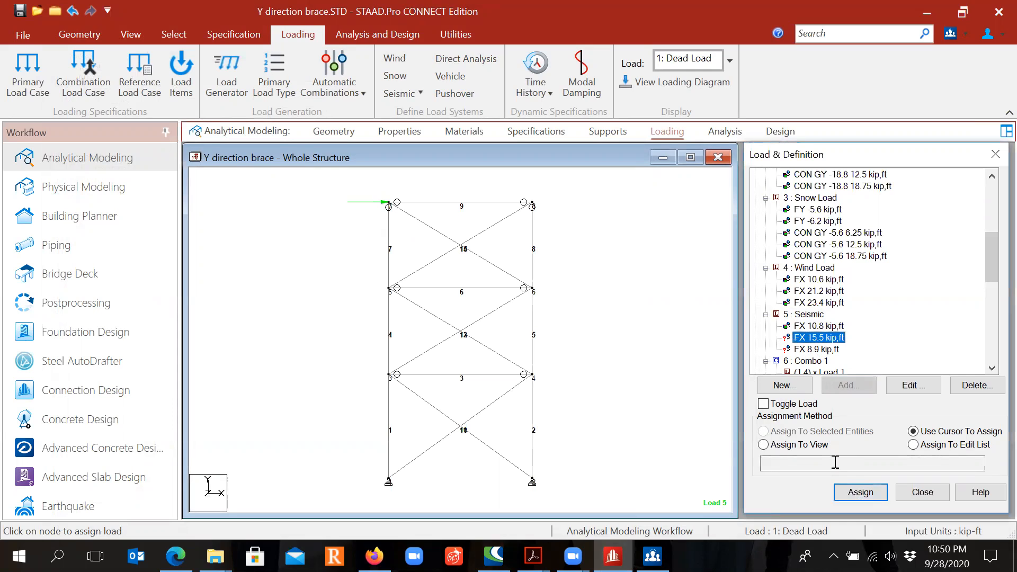
click(860, 492)
click(390, 291)
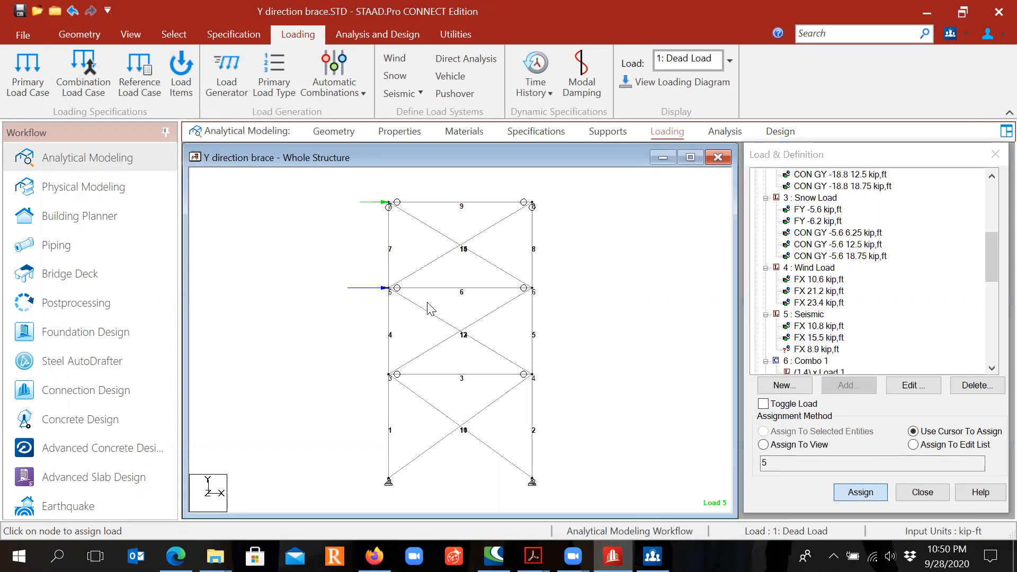
Assign the 8.9 kip seismic nodal load to first-story node 3 and save the model
click(832, 349)
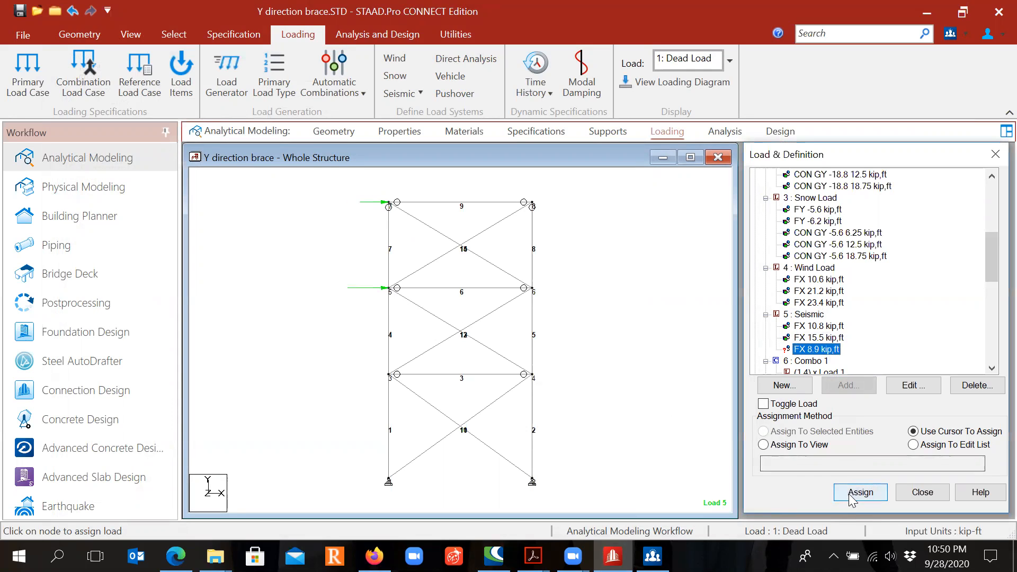
click(849, 495)
click(391, 376)
key(Escape)
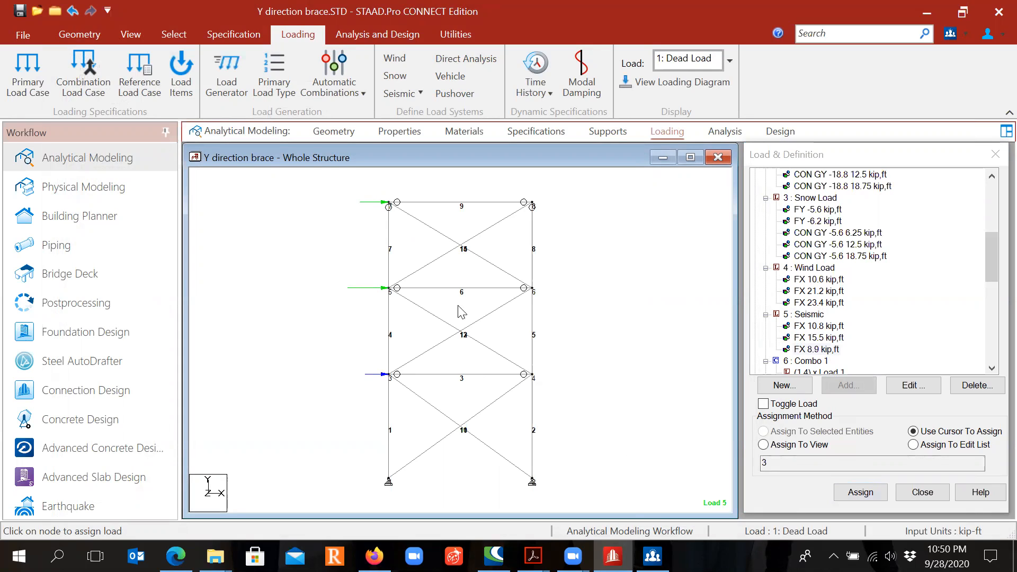
click(22, 11)
click(518, 364)
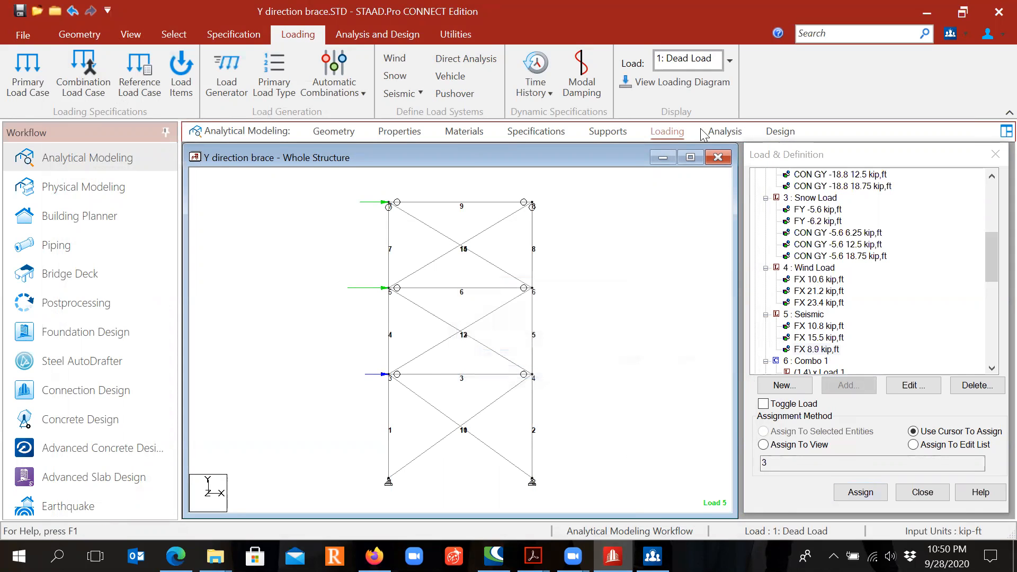
Add a Perform Analysis command with the No Print option to the model
click(725, 132)
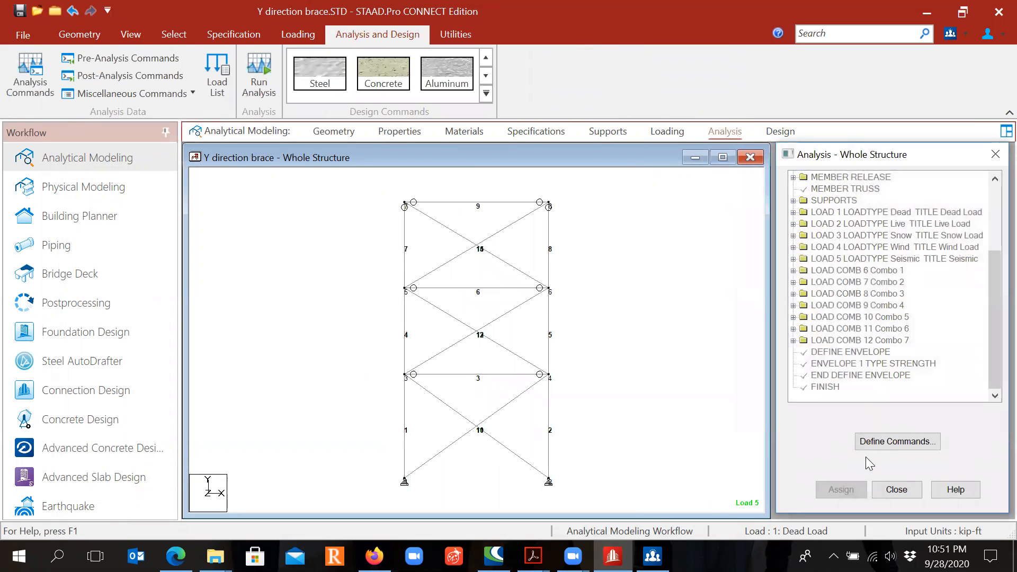
drag(847, 153, 844, 140)
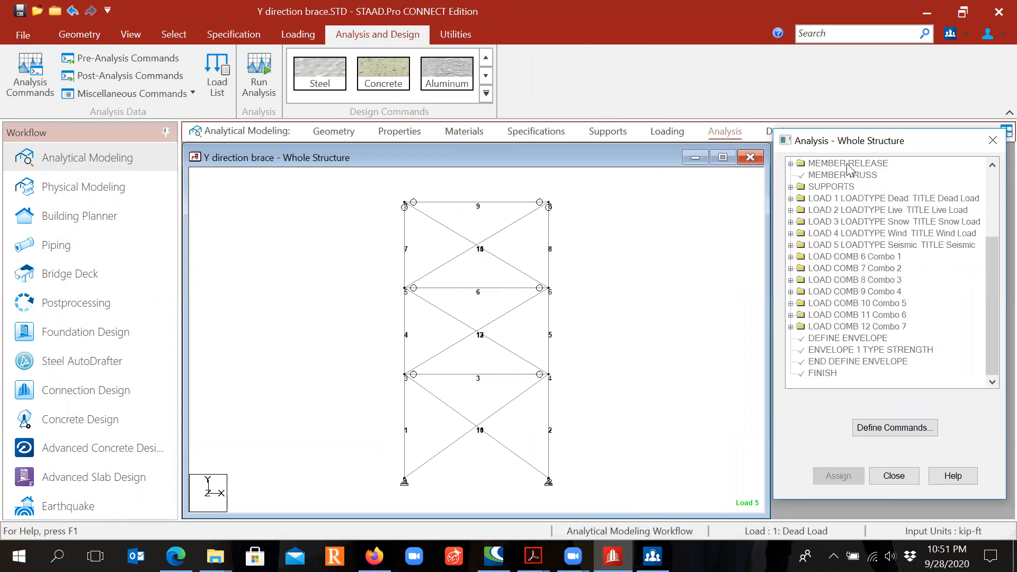
click(895, 429)
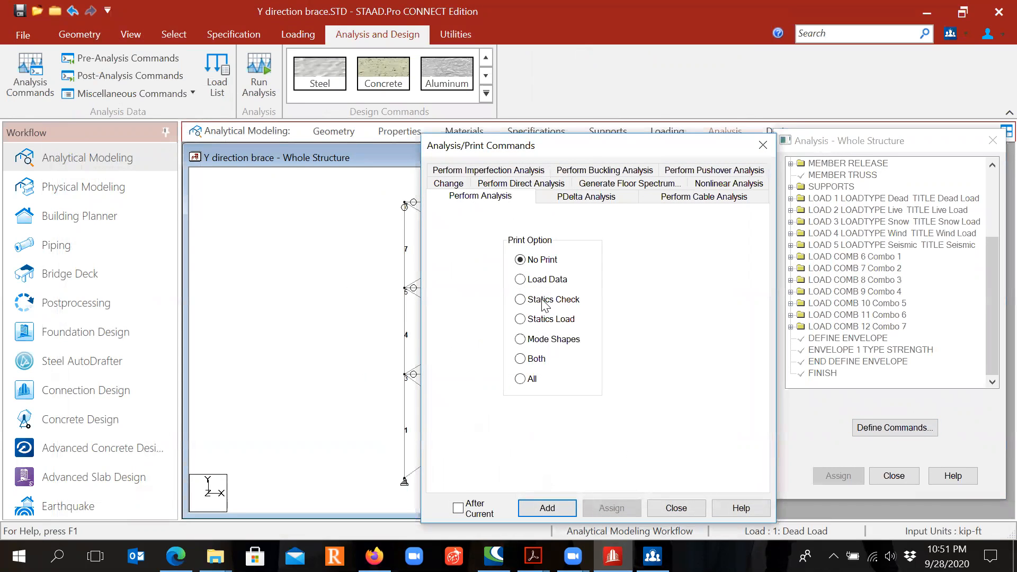
click(548, 508)
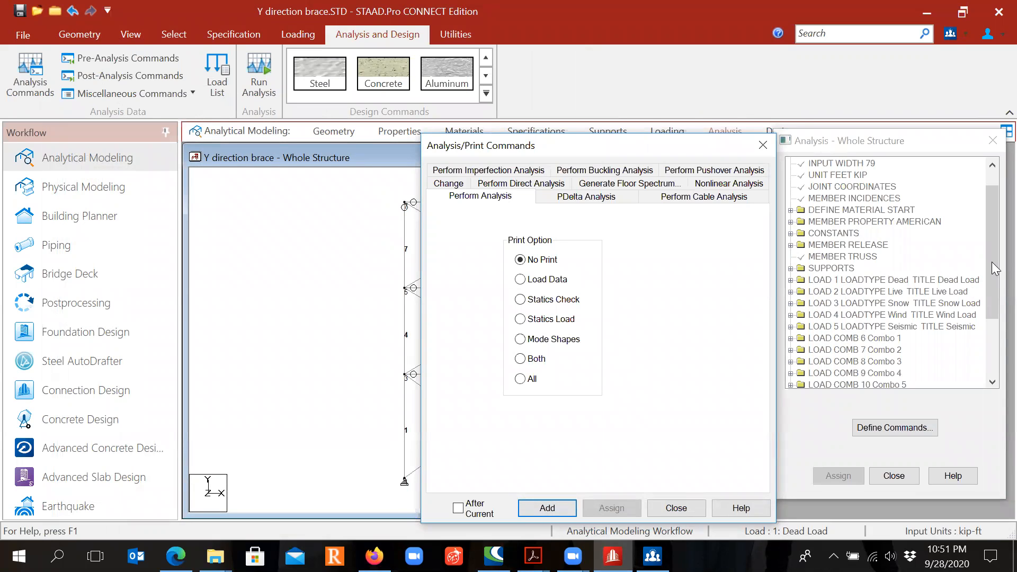
click(676, 510)
drag(991, 268, 991, 328)
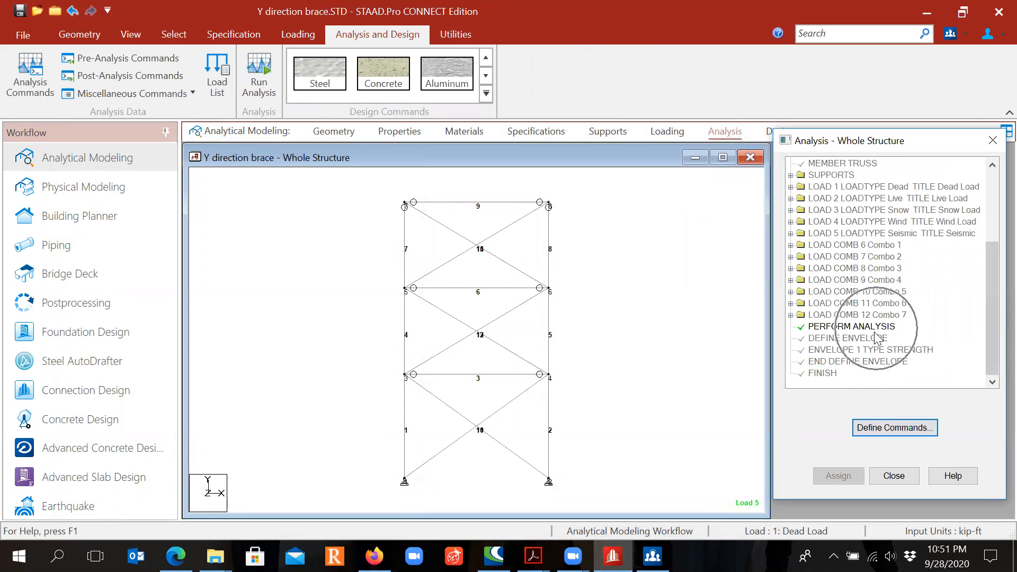
Define a post-analysis Max Force print command with the number of sections at 0
click(120, 80)
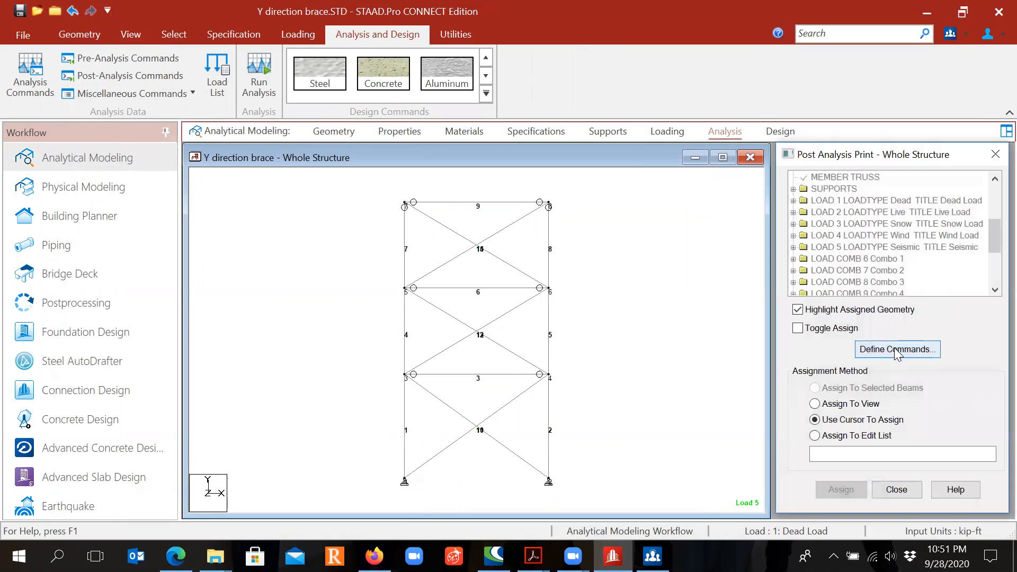
click(895, 350)
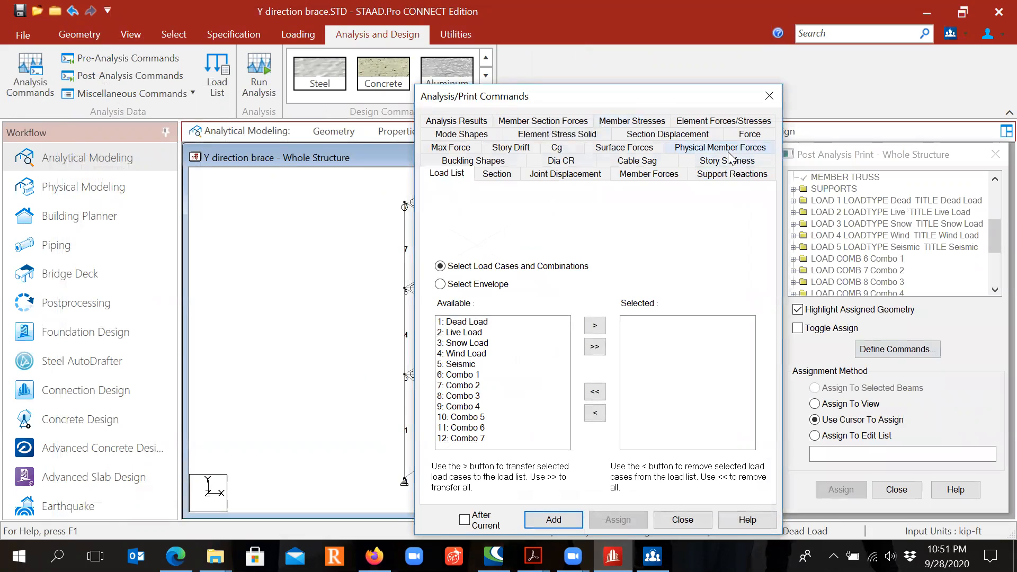
click(433, 151)
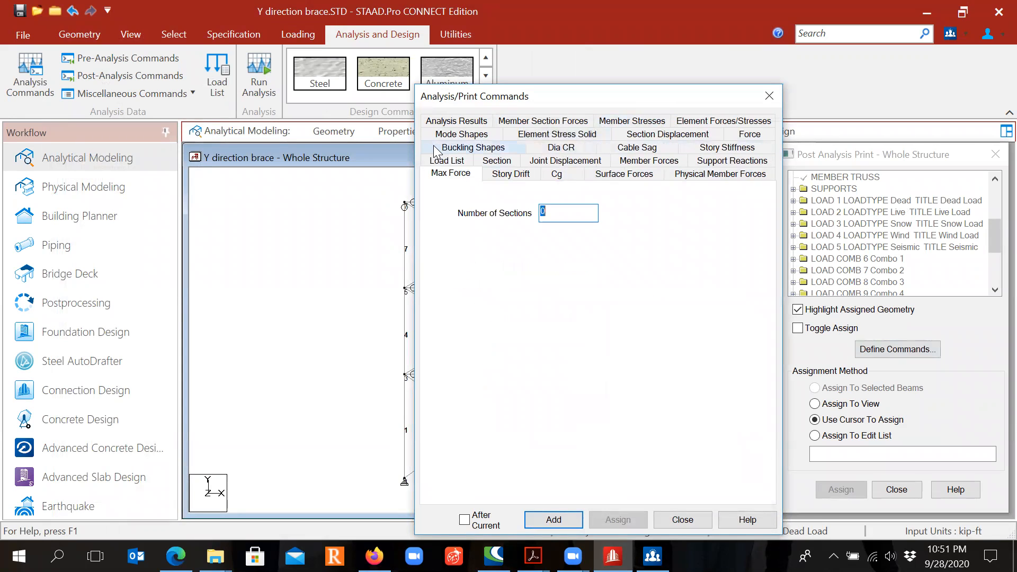
key(ctrl)
key(ctrl)
key(ctrl)
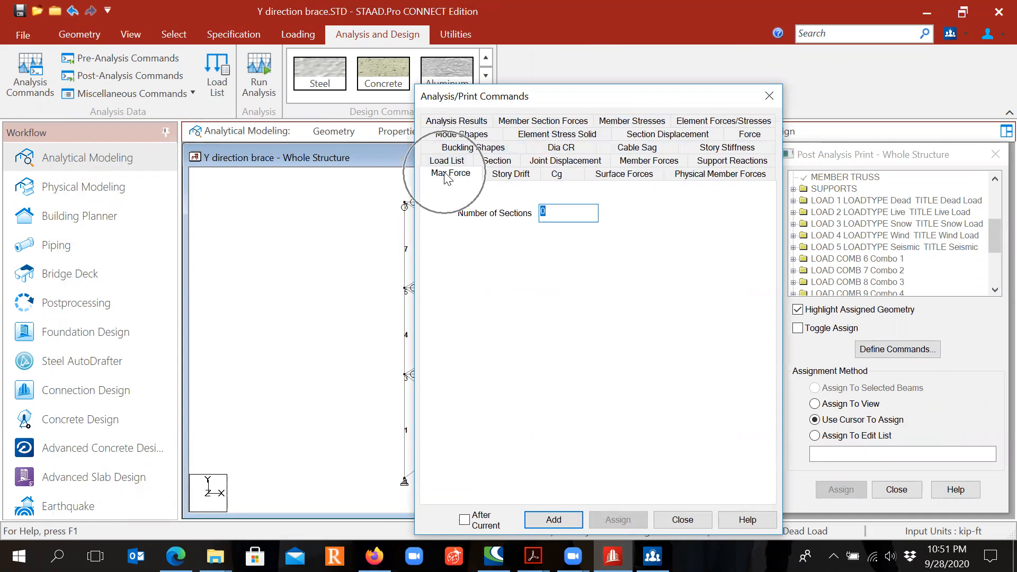
key(ctrl)
key(ctrl)
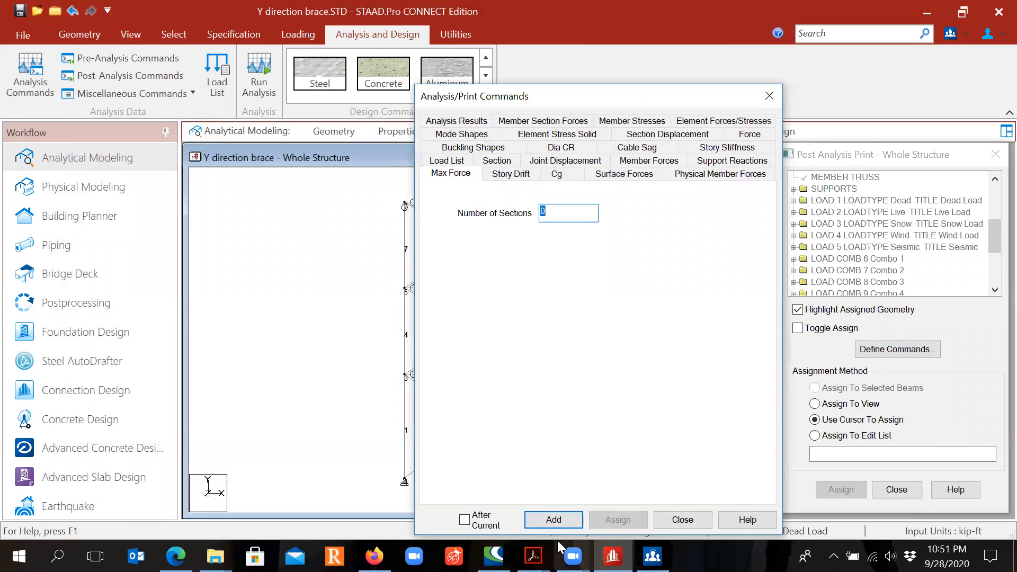
click(551, 519)
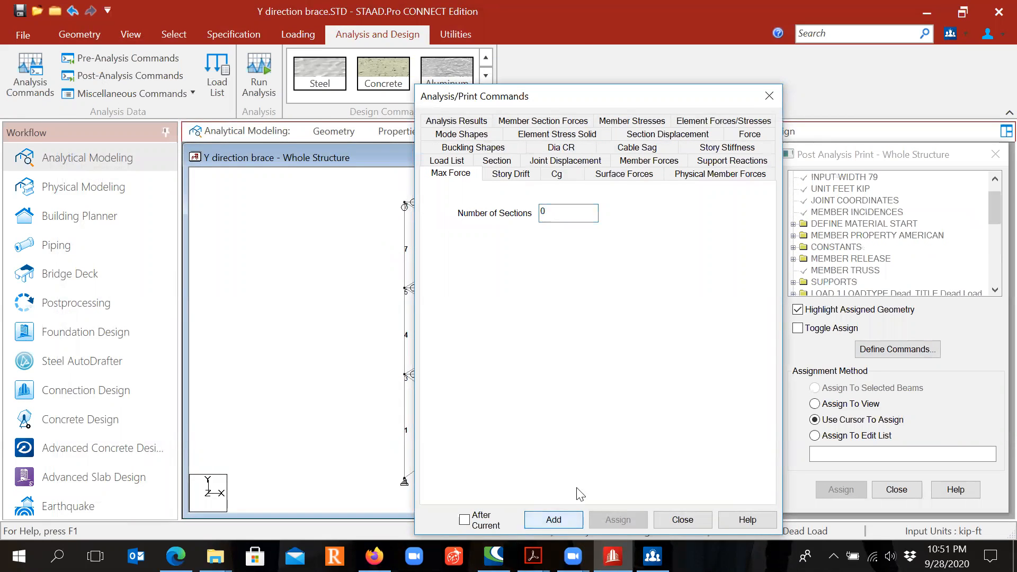
click(683, 520)
Assign the PRINT MAXFORCE ENVELOPE command to the two top-story diagonal braces, 14 and 15
drag(994, 207, 986, 277)
click(847, 271)
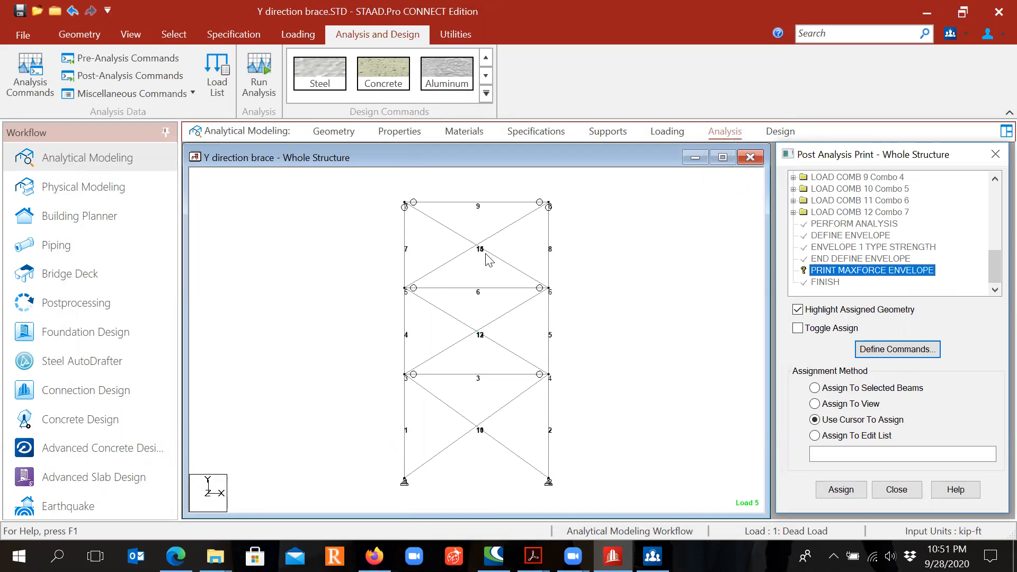
click(470, 250)
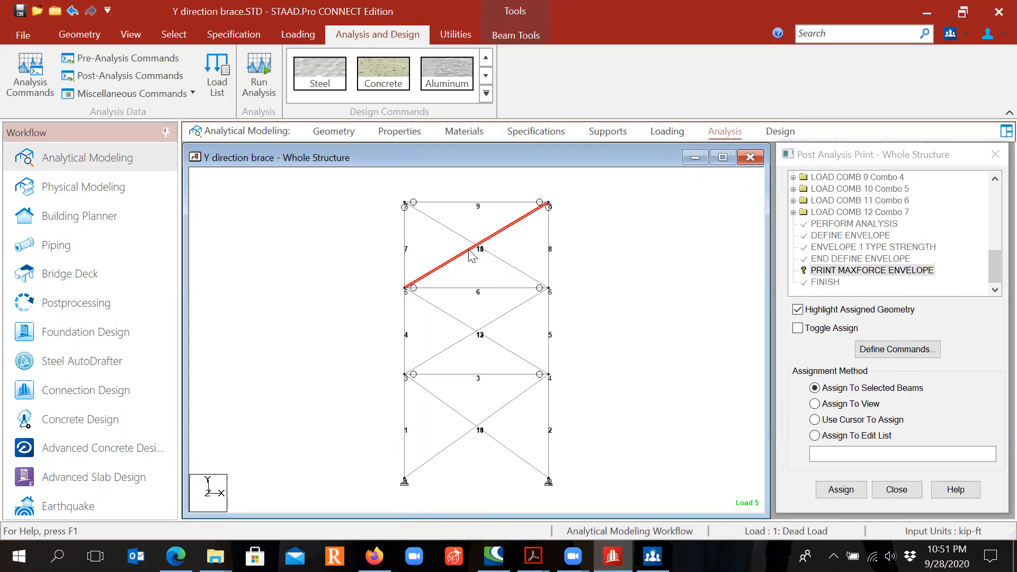
ctrl+click(454, 228)
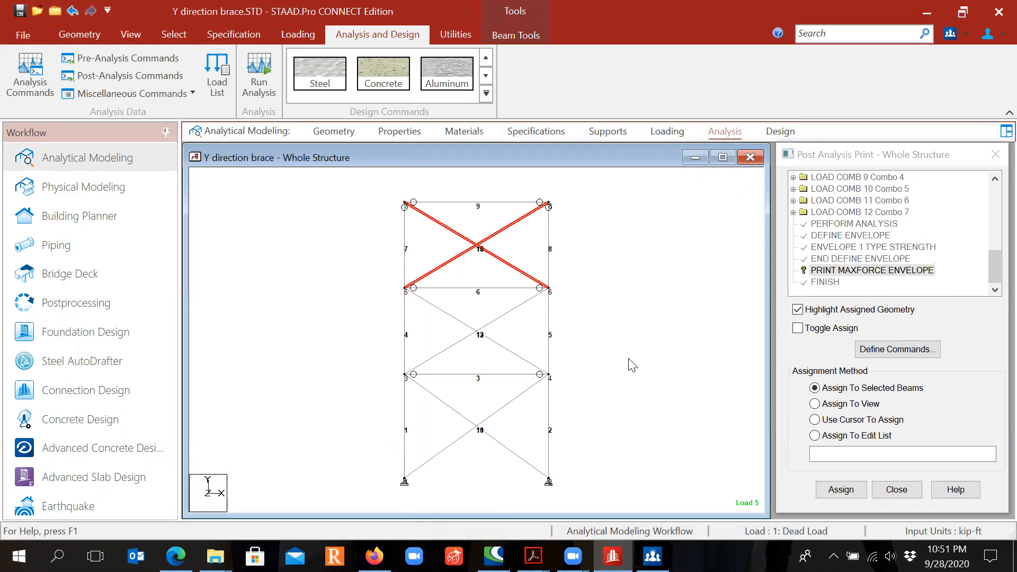
click(843, 490)
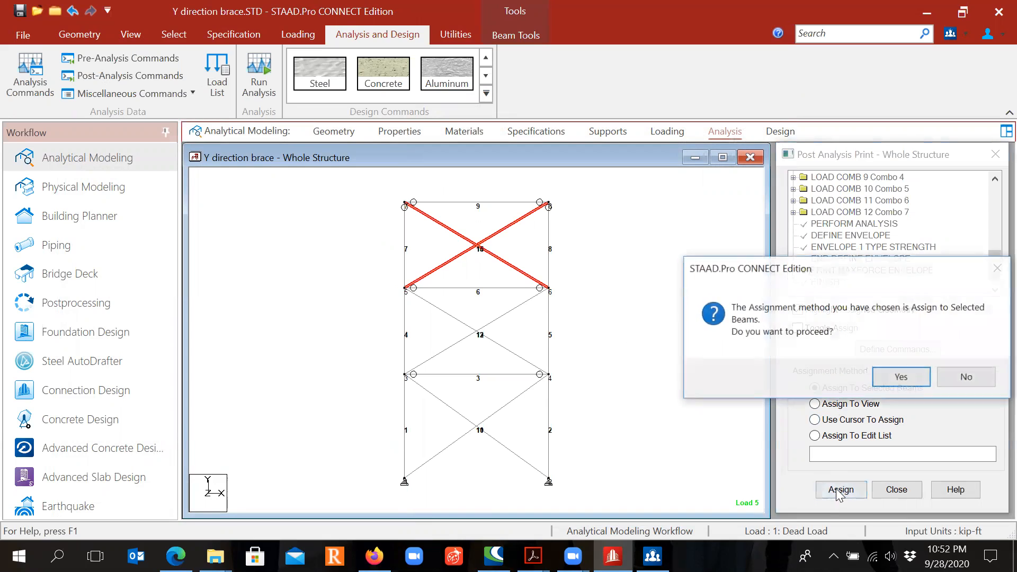
click(895, 377)
Assign the PRINT MAXFORCE ENVELOPE command to the middle-story and bottom-story diagonal braces, 10 to 13
drag(444, 303, 508, 352)
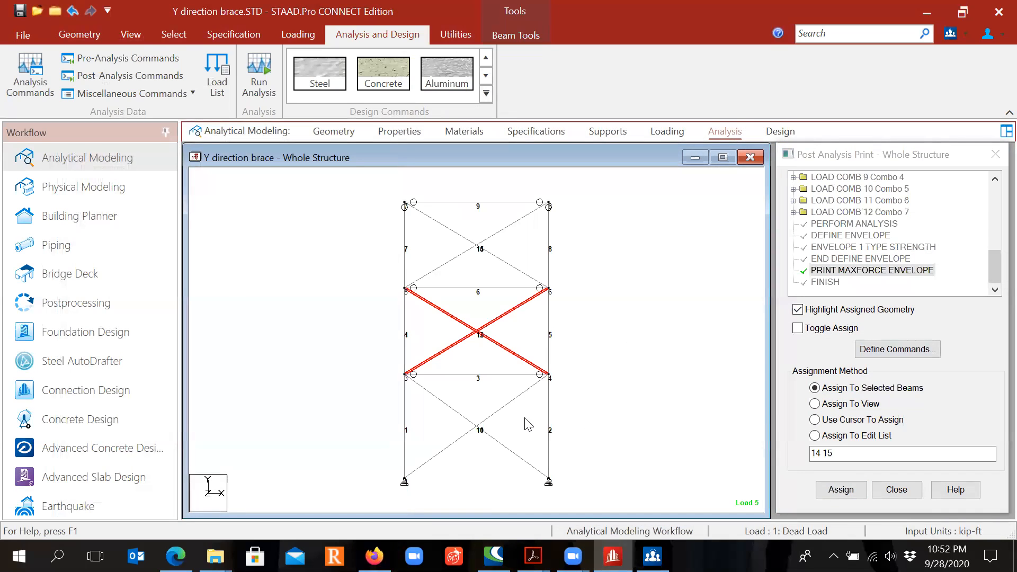
click(833, 490)
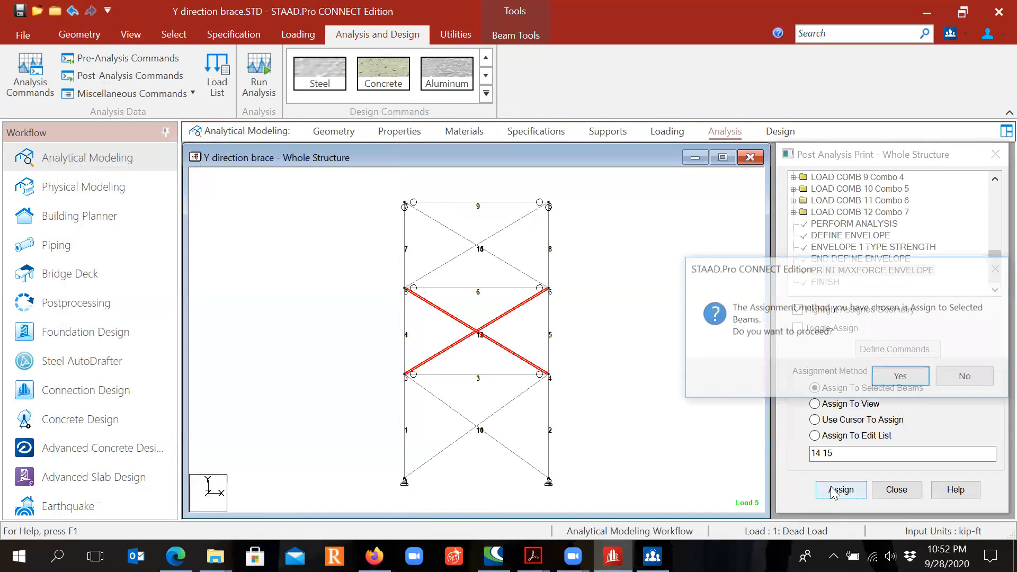
click(901, 377)
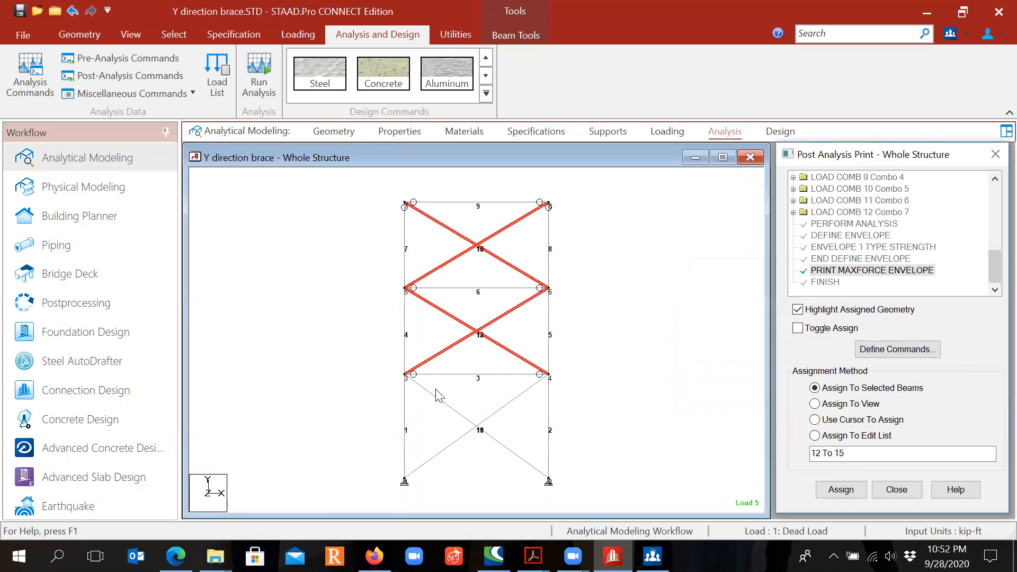
drag(445, 398, 504, 446)
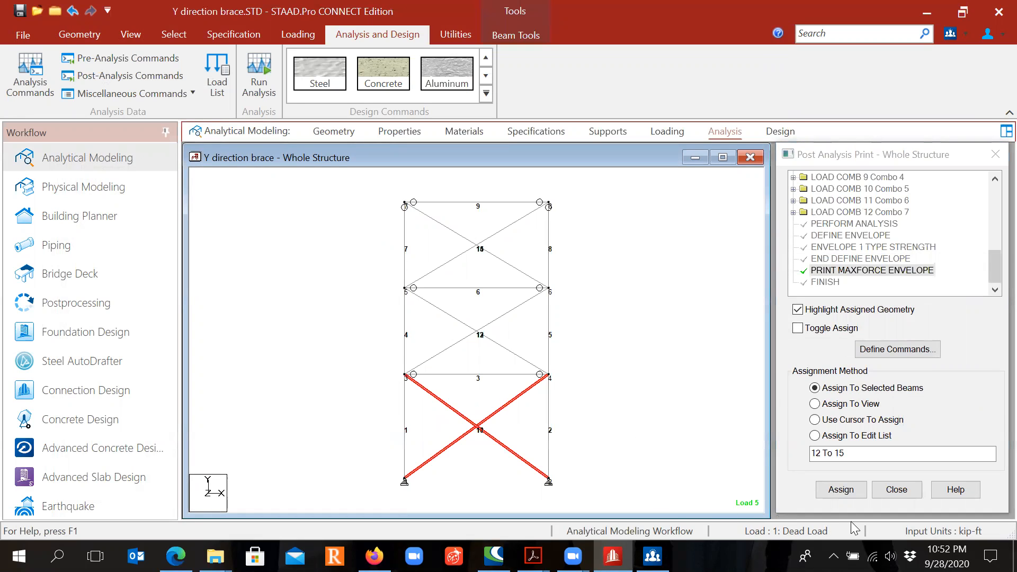
click(842, 490)
click(902, 376)
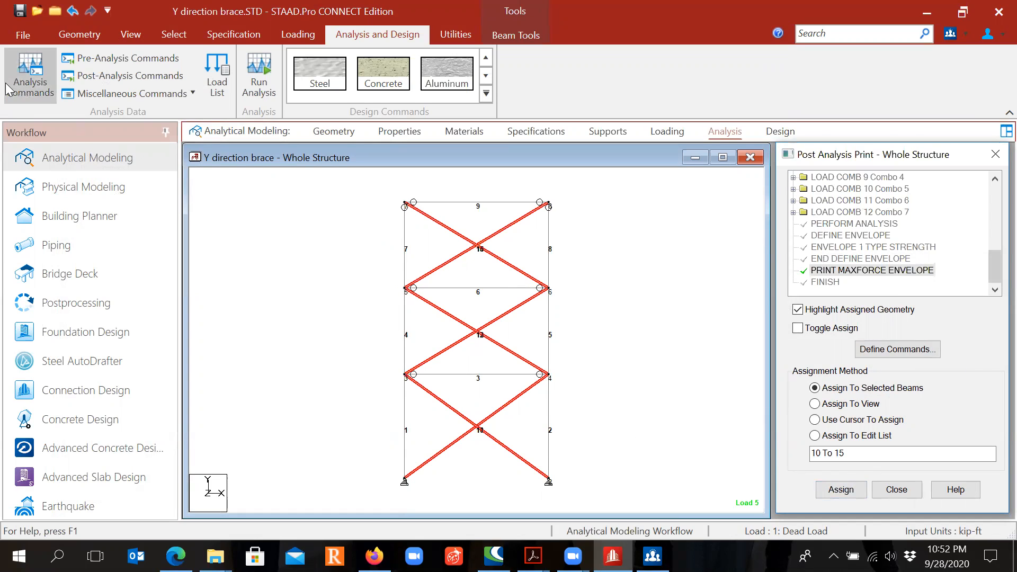
Save and analyze the model, finishing the run with the View Output File option
click(20, 11)
click(500, 359)
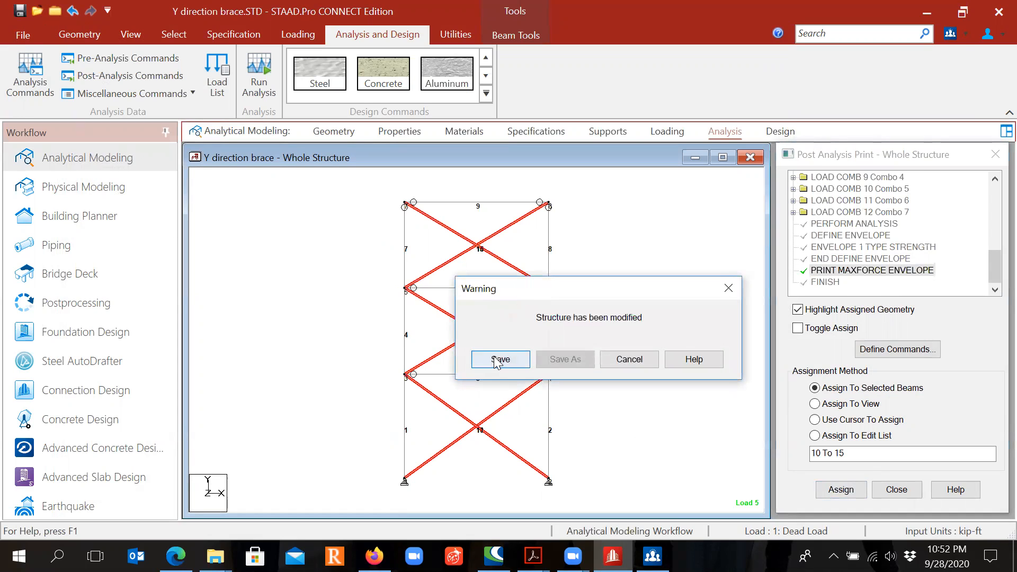
click(260, 68)
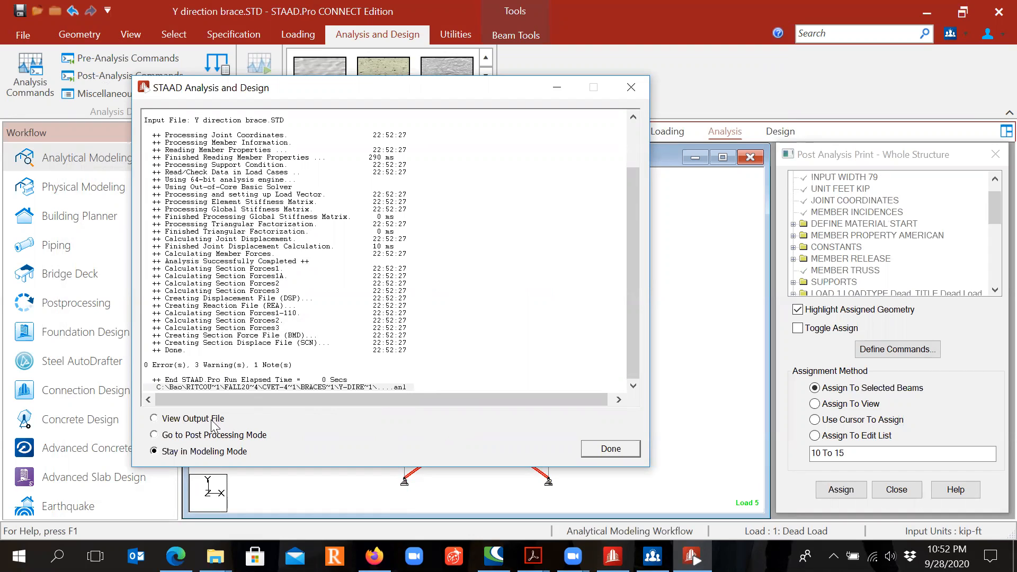
click(160, 419)
click(611, 448)
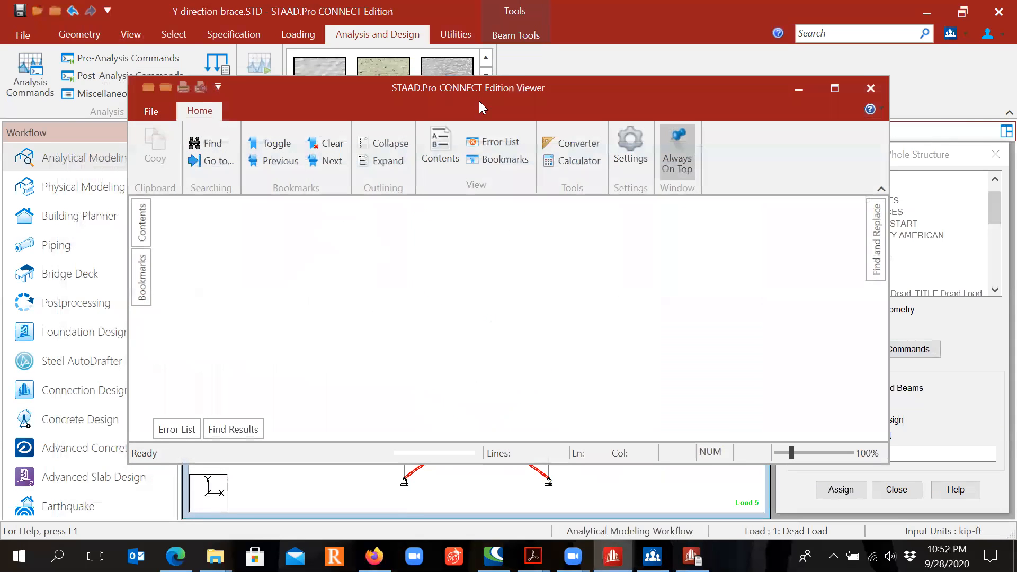
Maximize the output viewer, hide the error list and go to the MAXFORCE ENVELOPE LIST results
click(836, 87)
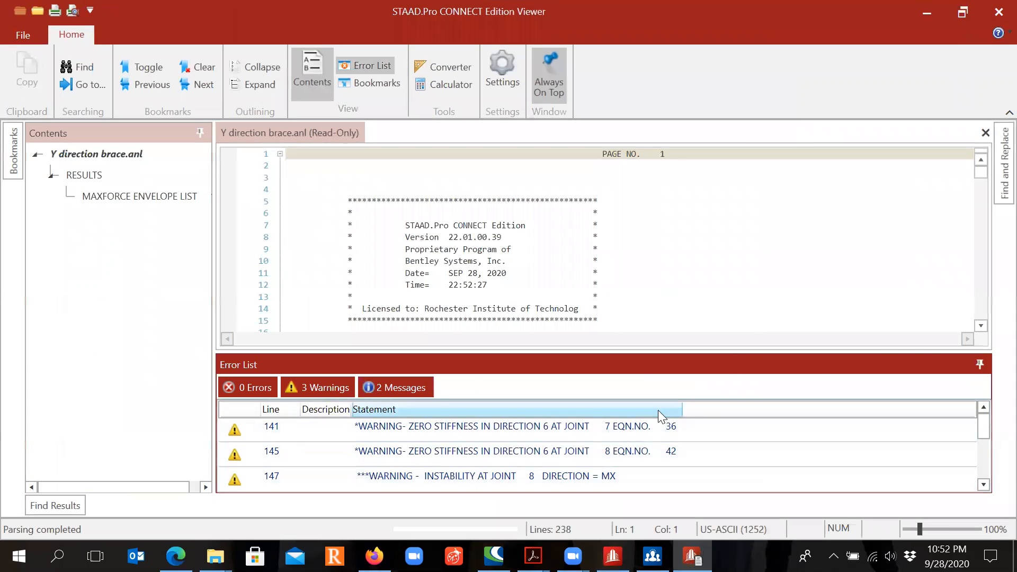
click(980, 364)
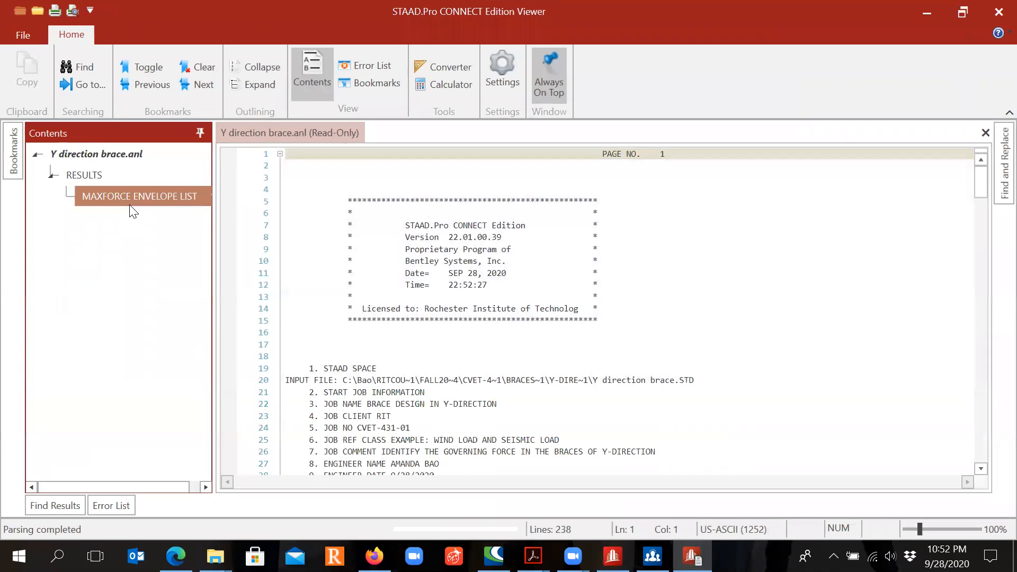
click(130, 201)
double_click(130, 201)
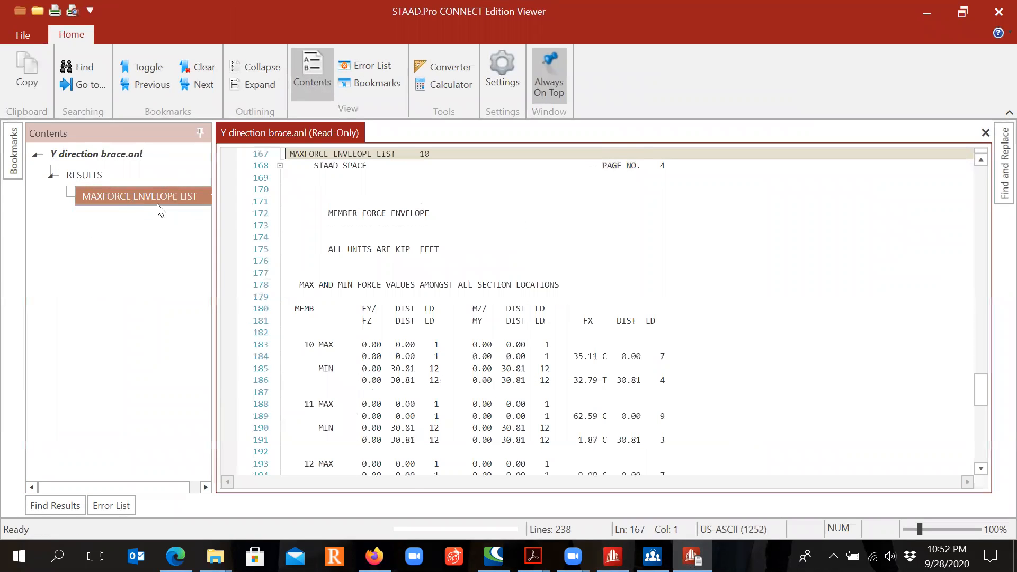
mouse_move(984, 397)
mouse_down()
mouse_move(976, 419)
mouse_move(974, 386)
mouse_move(978, 398)
mouse_up()
Examine the axial force FX column of the member force envelope, highlighting the maximum entry for member 11
drag(579, 235, 599, 237)
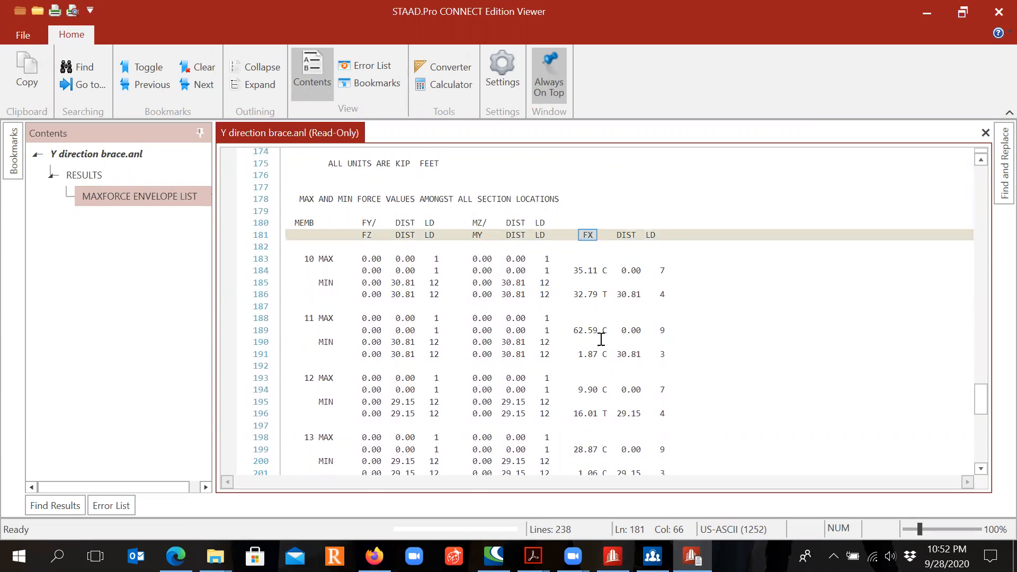
drag(607, 331, 569, 330)
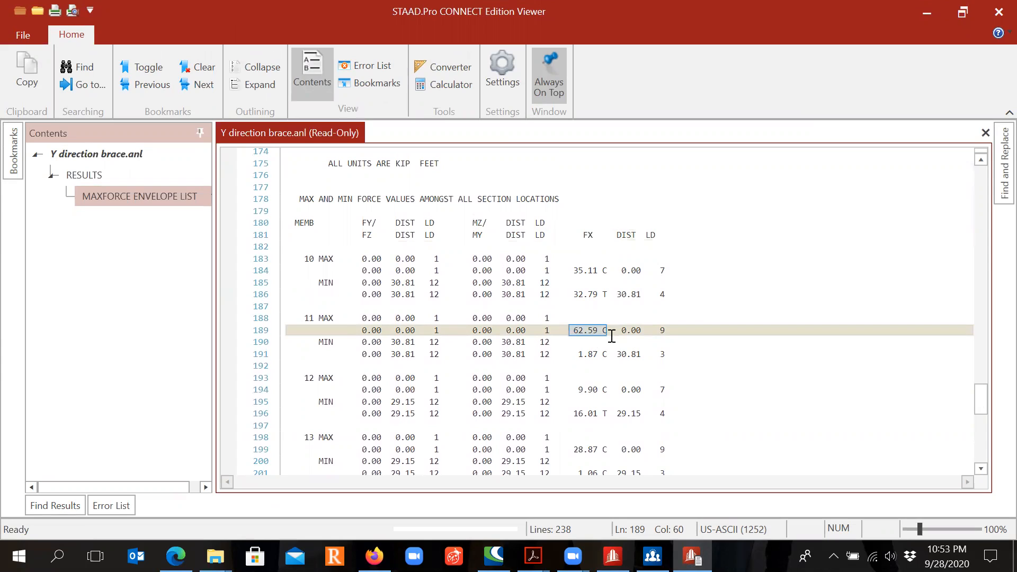
key(ctrl)
double_click(311, 318)
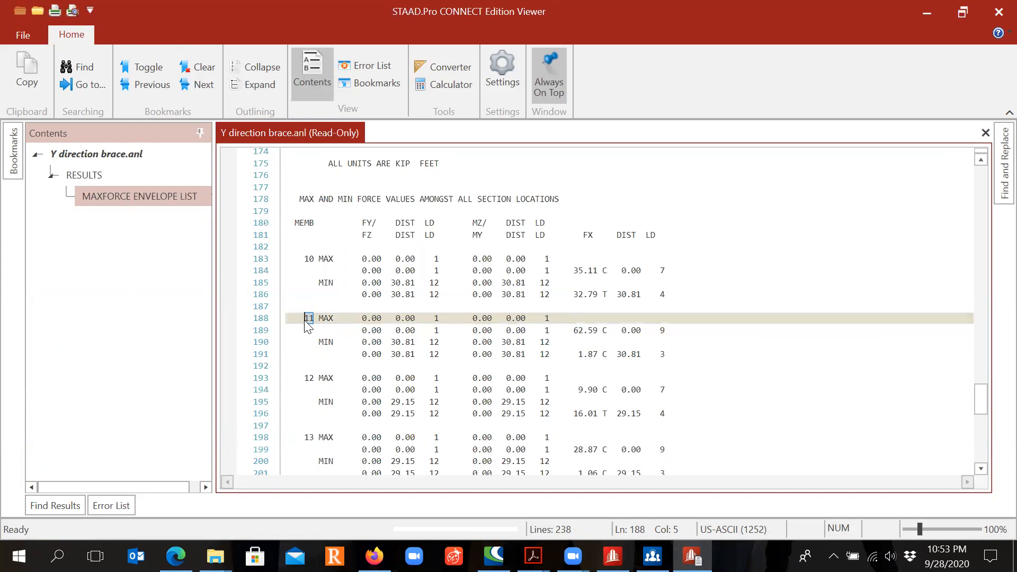
Minimize the output viewer and select bottom-story brace 11 in the model to locate it
click(922, 17)
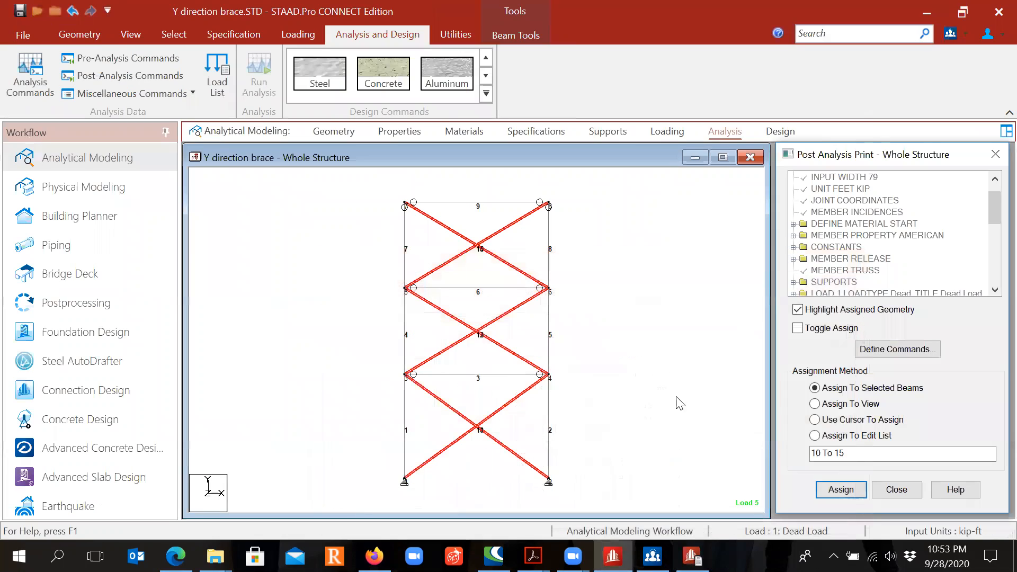
click(549, 456)
click(526, 466)
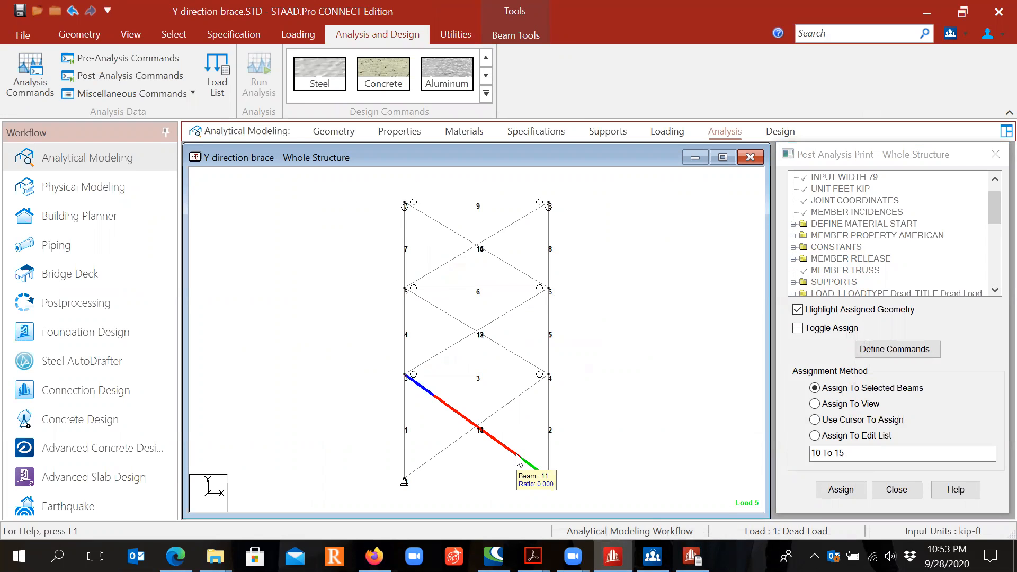
key(ctrl)
key(ctrl)
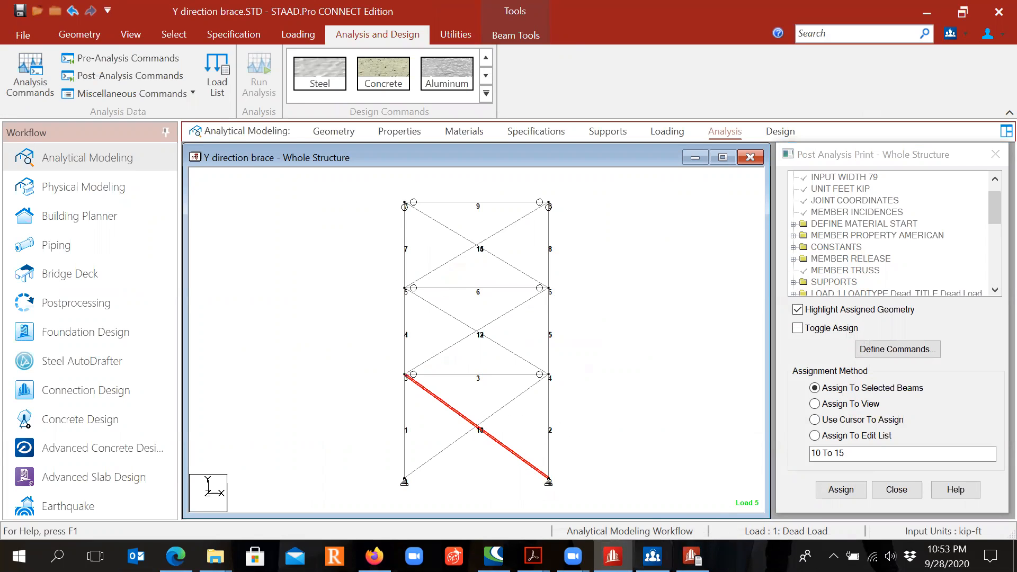
Reopen the output viewer, recheck the maximum FX entry for member 11 and close the viewer
click(693, 557)
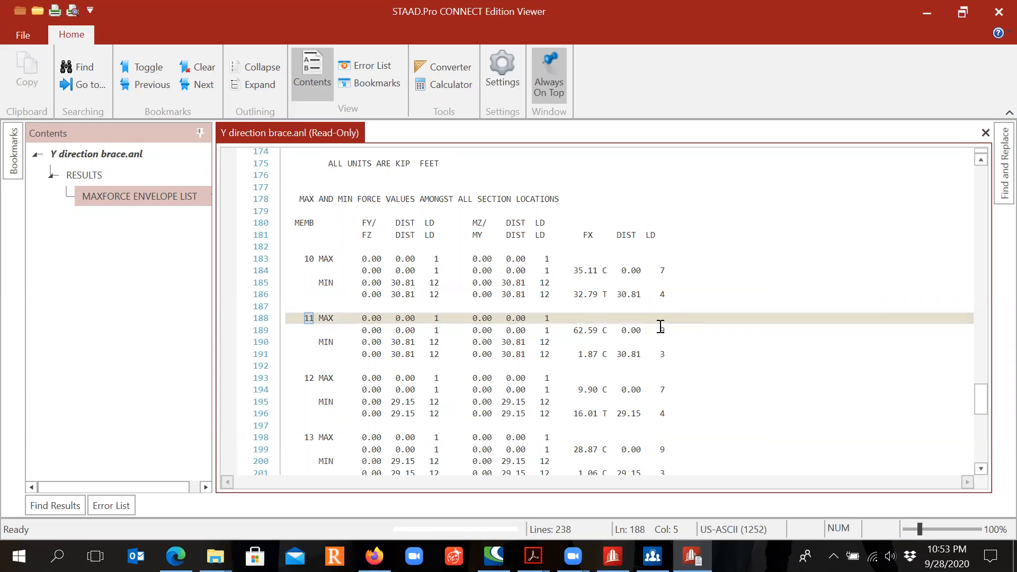
drag(613, 319, 580, 330)
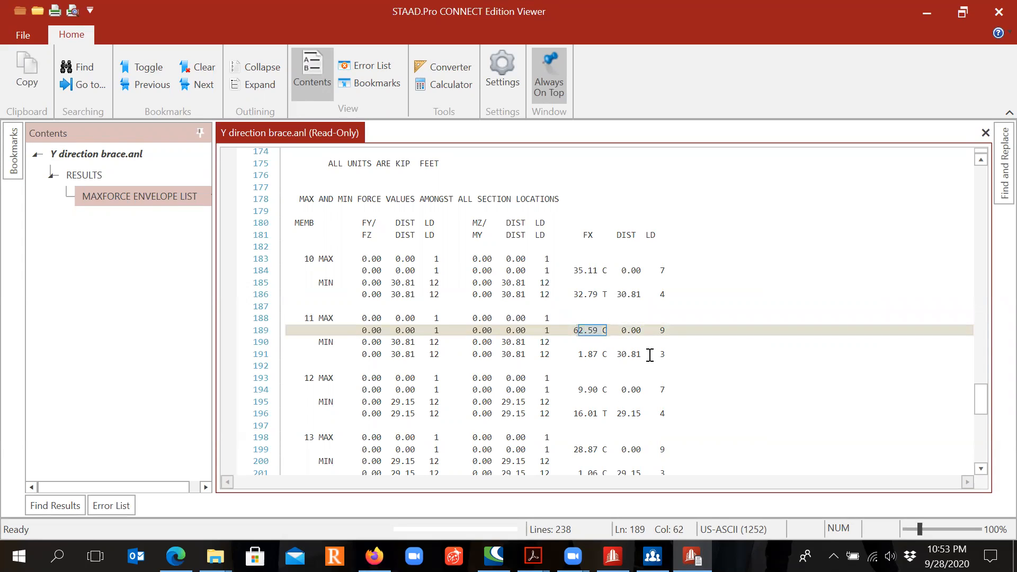
click(606, 330)
drag(606, 329, 570, 330)
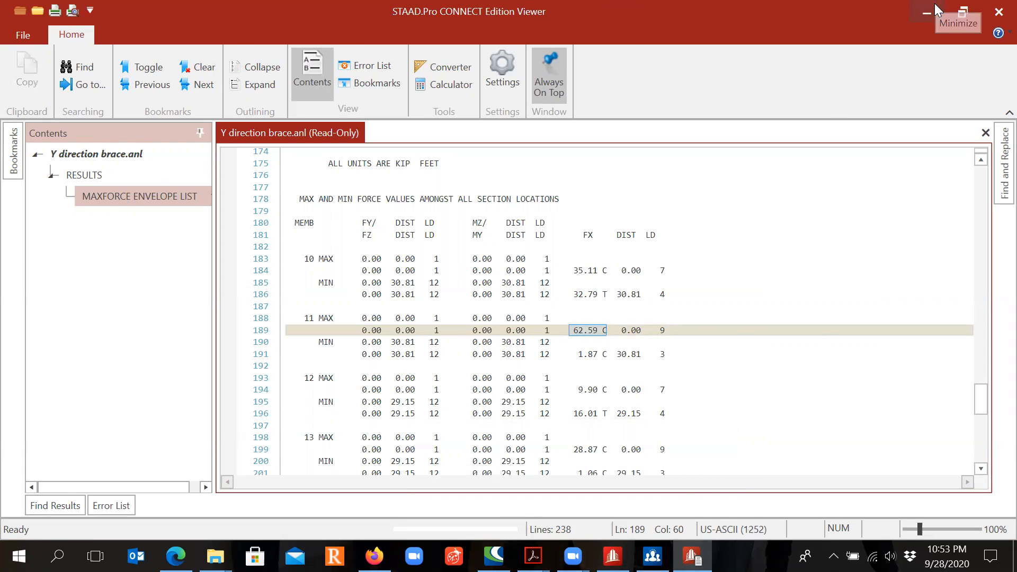
click(998, 11)
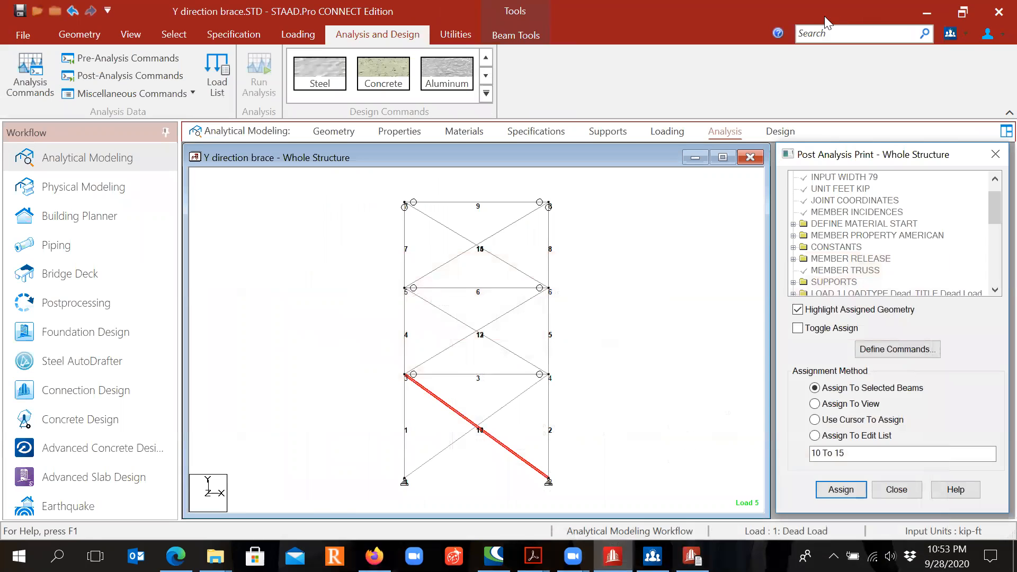